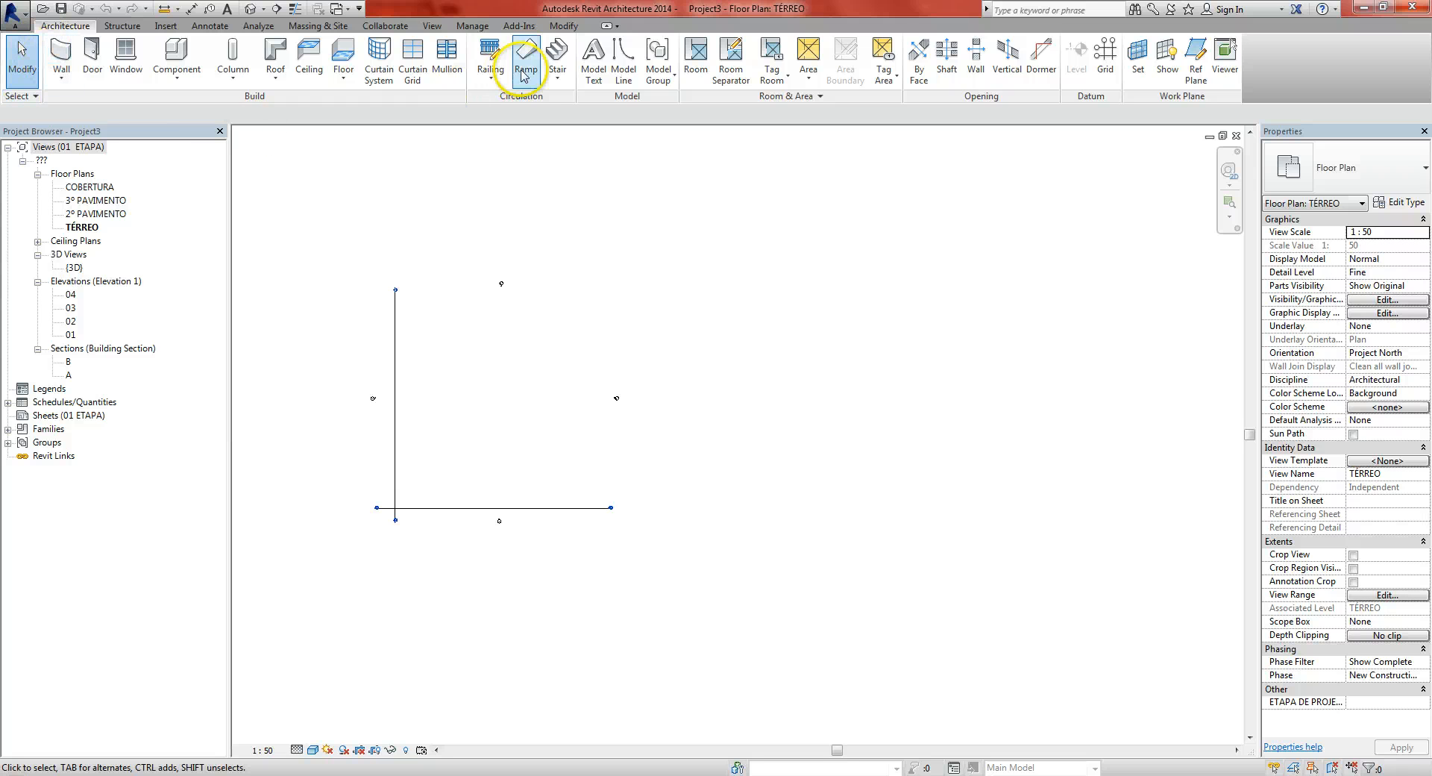
Start a stair by component and set the PISOS stair type's minimum run width to 80
{"action": "left_click", "coordinate": [557, 81]}
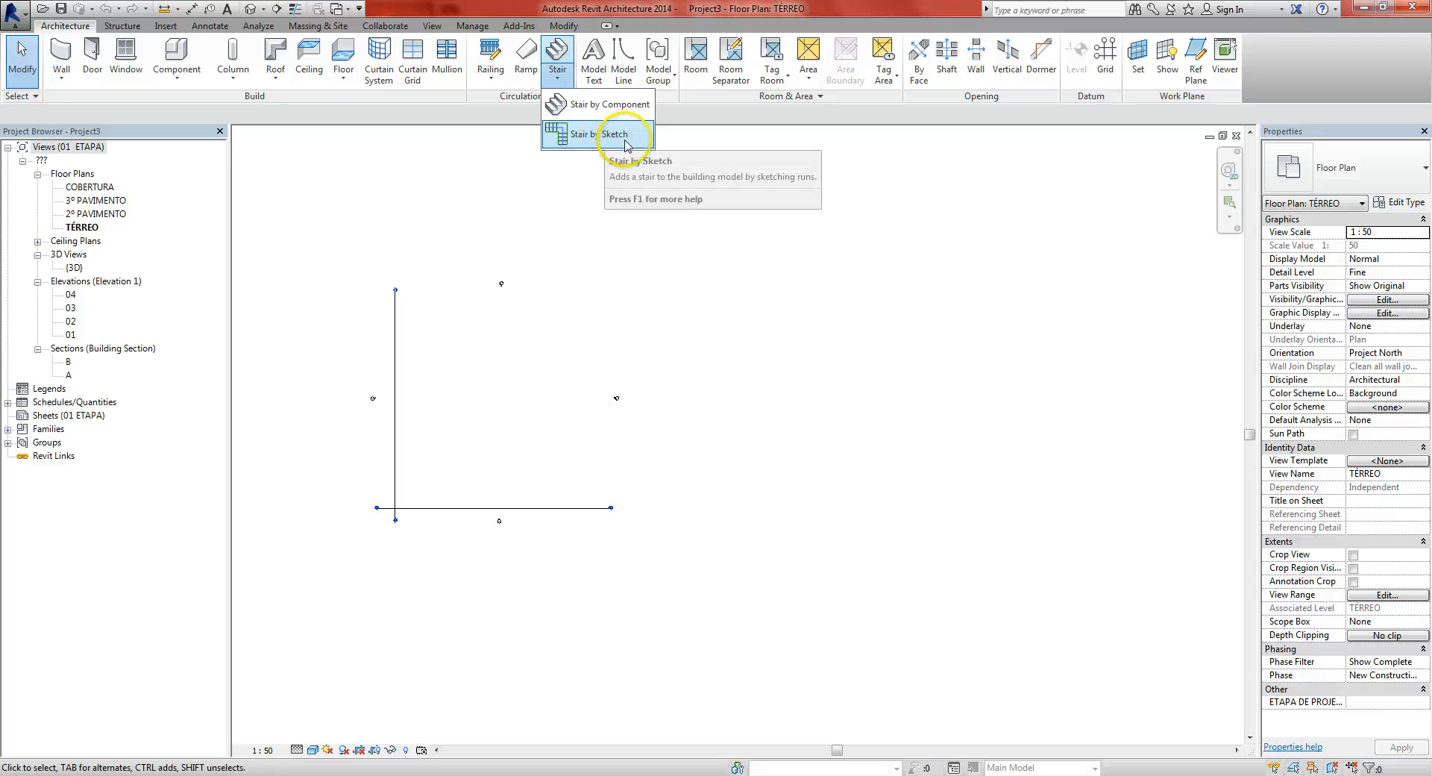
{"action": "left_click", "coordinate": [600, 104]}
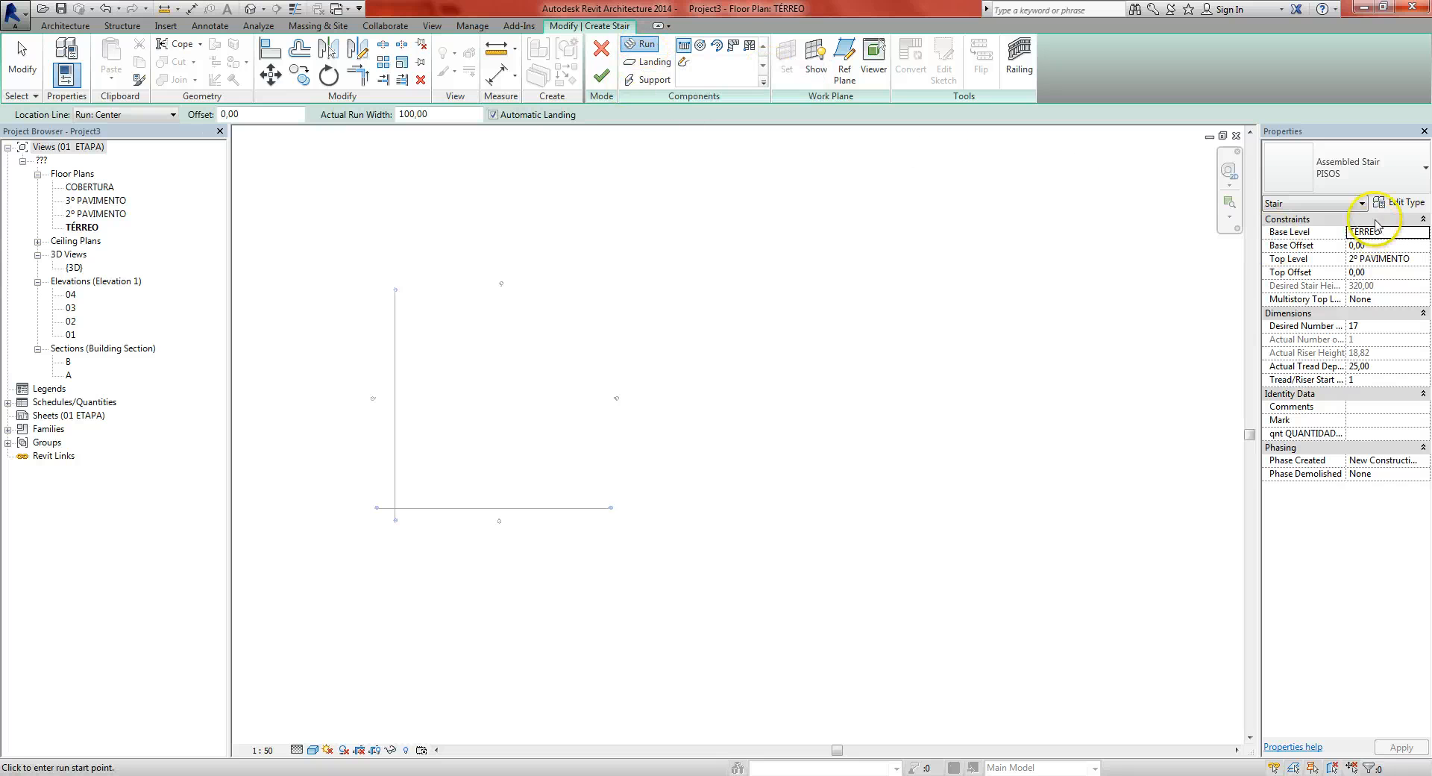
{"action": "left_click", "coordinate": [733, 343]}
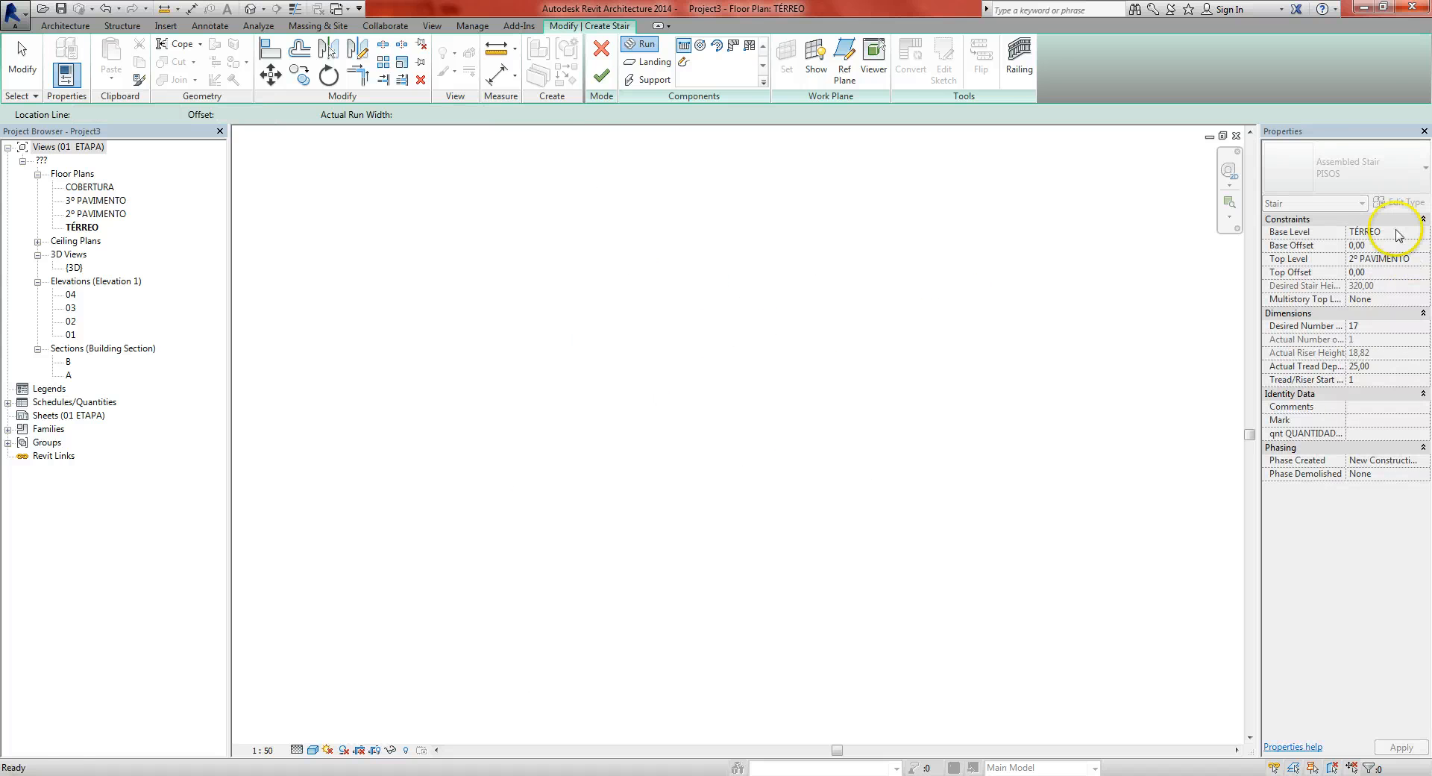
{"action": "left_click", "coordinate": [1407, 203]}
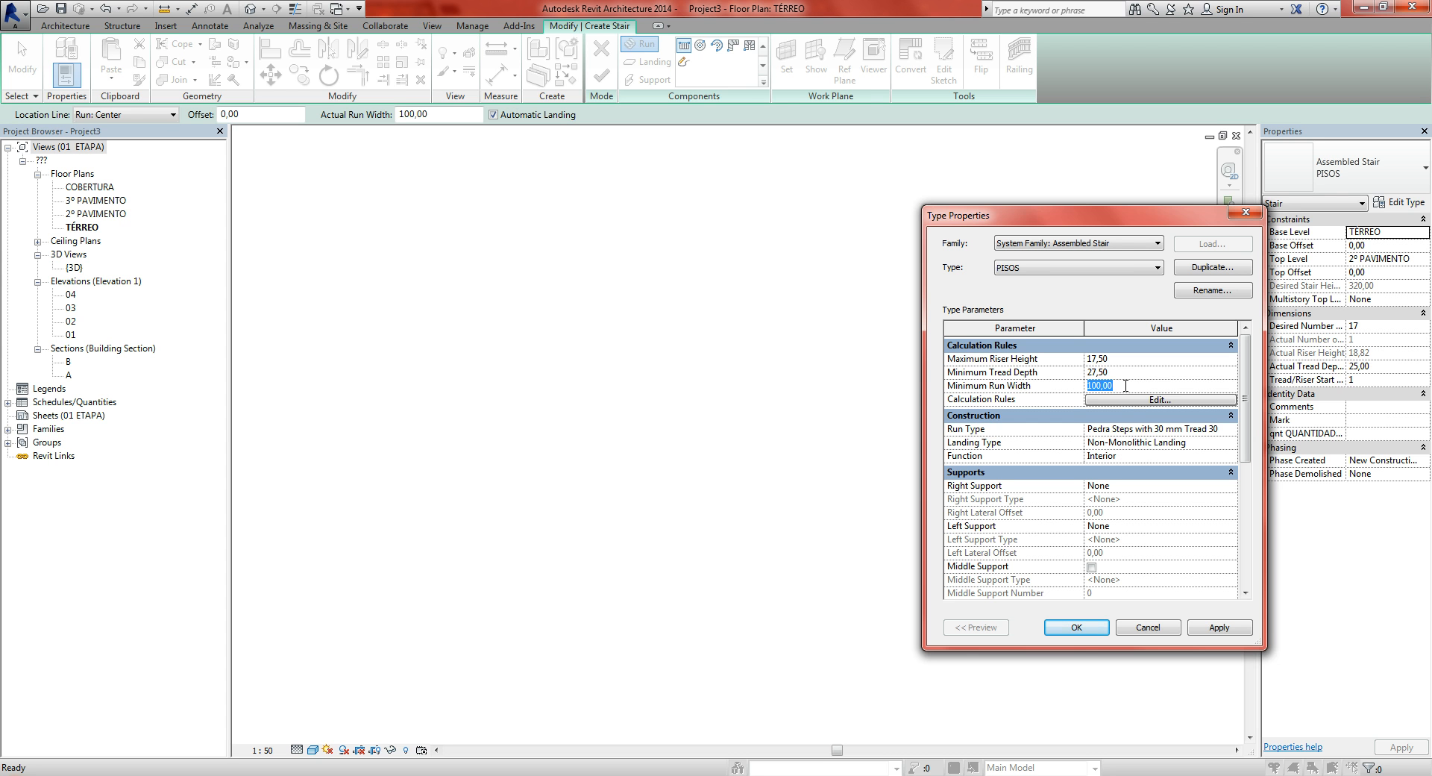
{"action": "left_click", "coordinate": [1085, 634]}
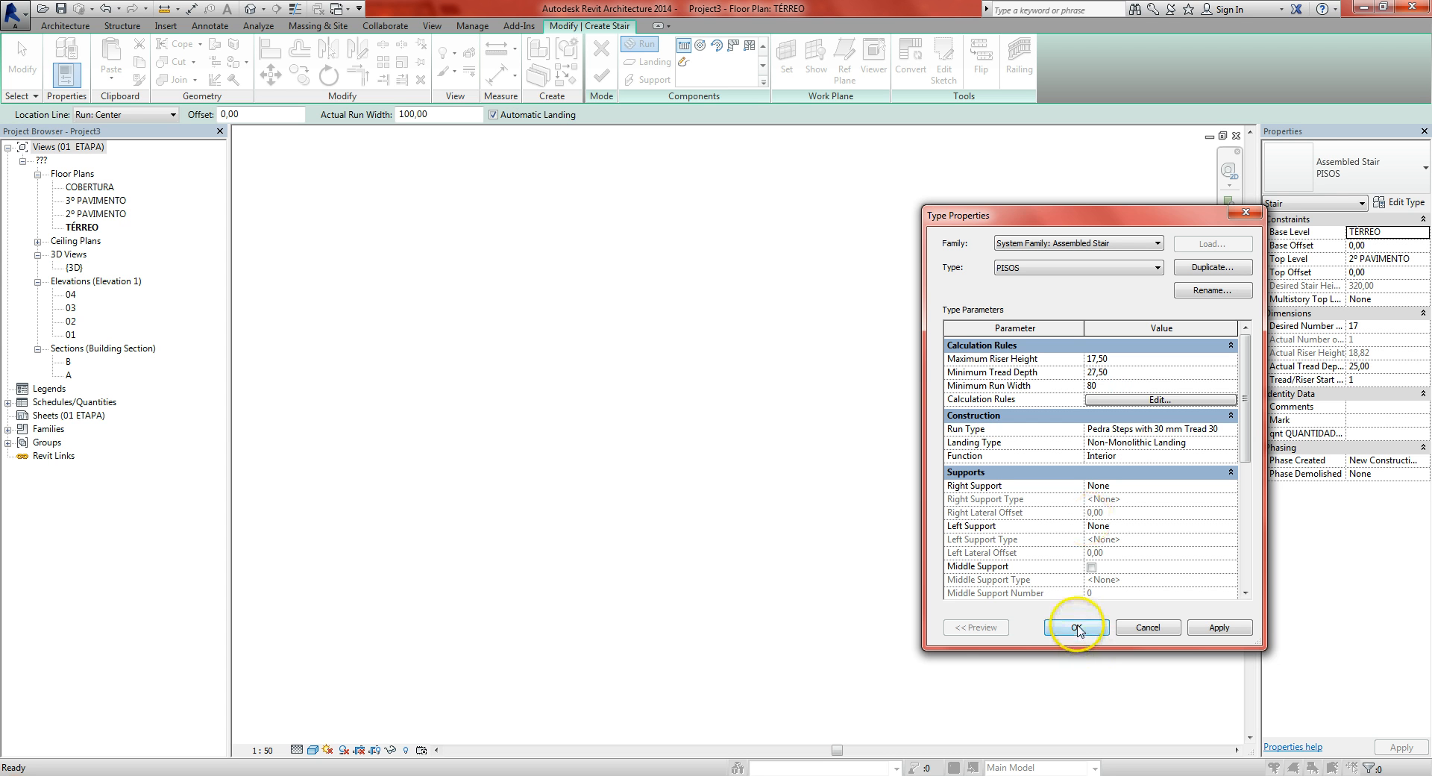
Draw one straight horizontal run containing all 19 risers from TÉRREO to 2º PAVIMENTO
{"action": "left_click", "coordinate": [623, 327]}
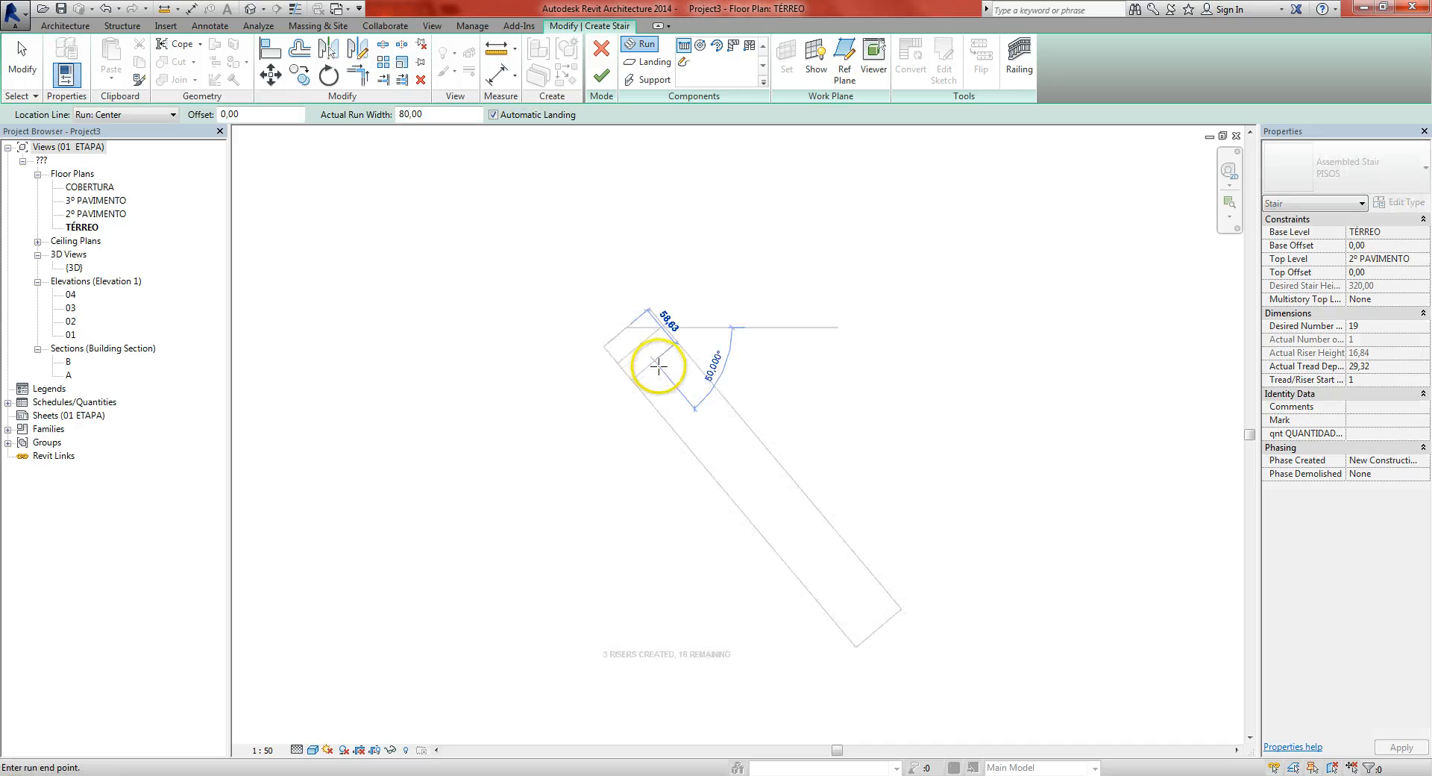
{"action": "middle_click_drag", "start_coordinate": [877, 391], "coordinate": [814, 416]}
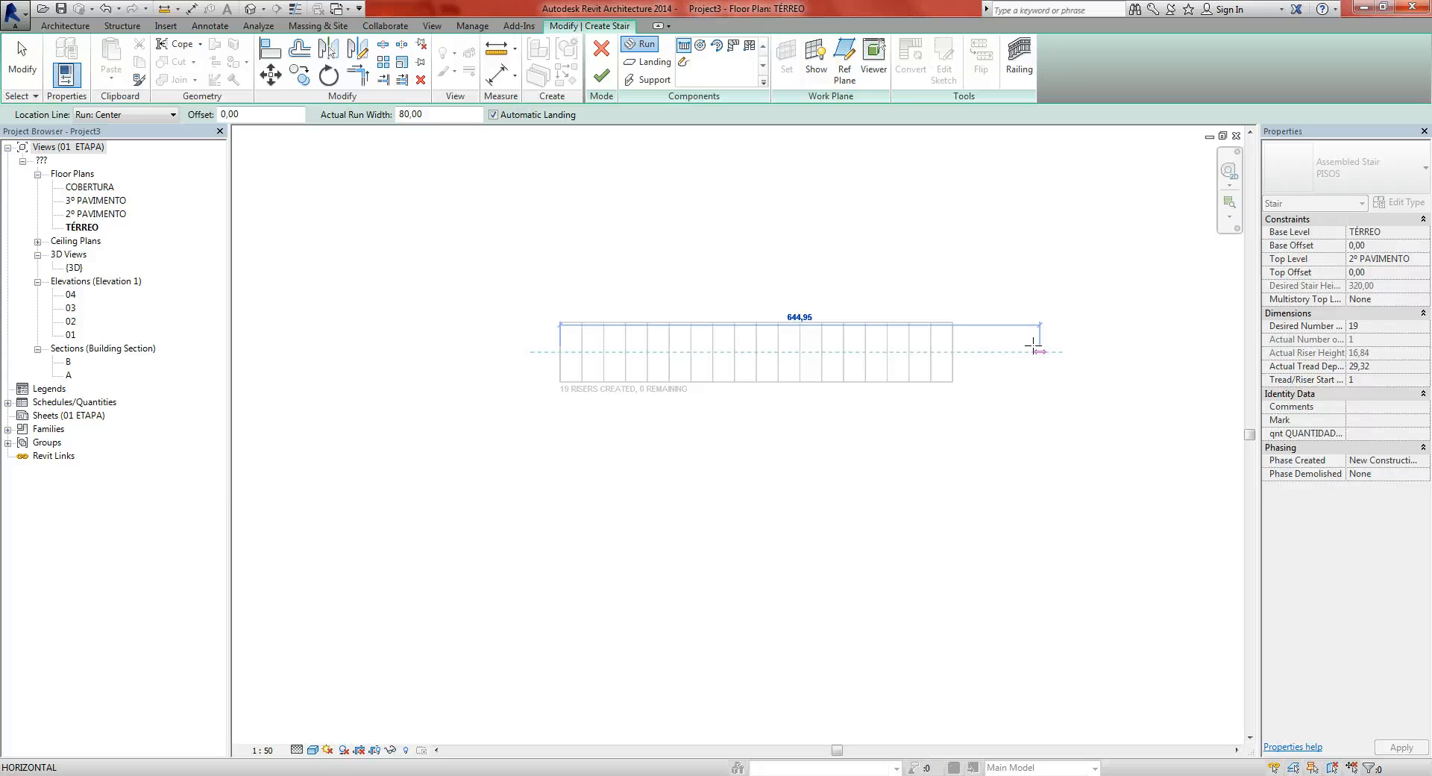
{"action": "left_click", "coordinate": [1034, 347]}
{"action": "key", "text": "Escape"}
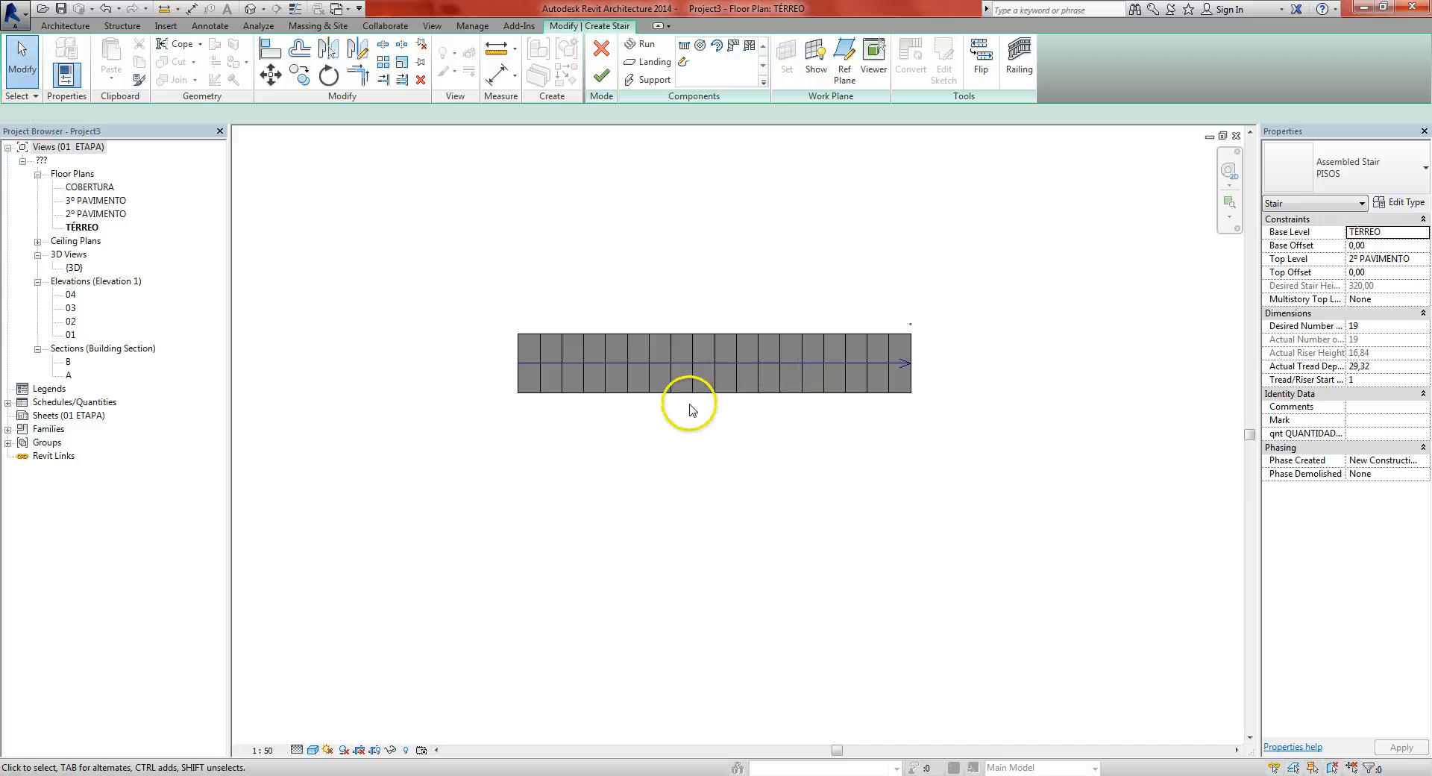
Change the run type's tread material to PISO EM GRANITINA CINZA 40 X 40 and finish the straight stair
{"action": "scroll", "coordinate": [698, 365], "scroll_direction": "up", "scroll_amount": 2}
{"action": "left_click", "coordinate": [704, 364]}
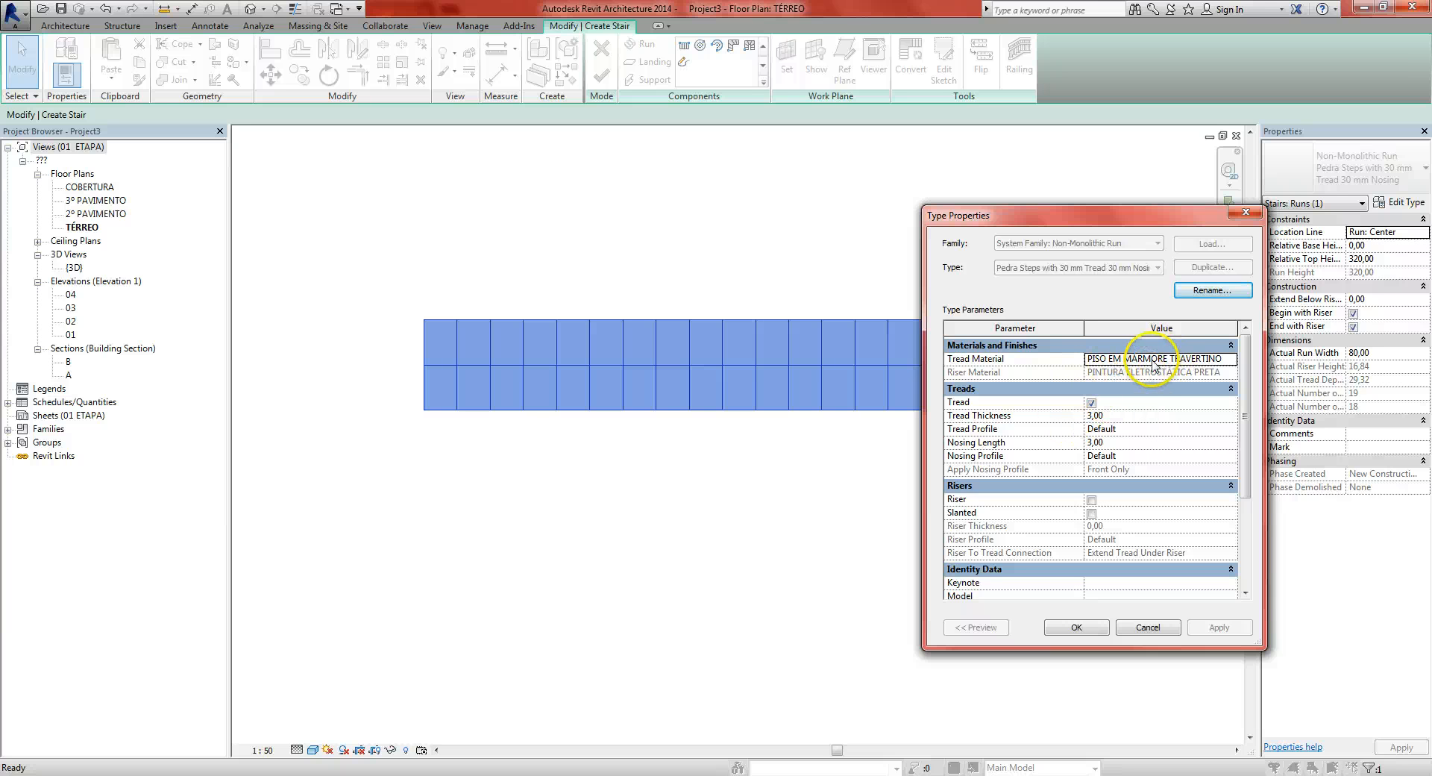
{"action": "left_click", "coordinate": [1152, 358]}
{"action": "left_click", "coordinate": [1232, 359]}
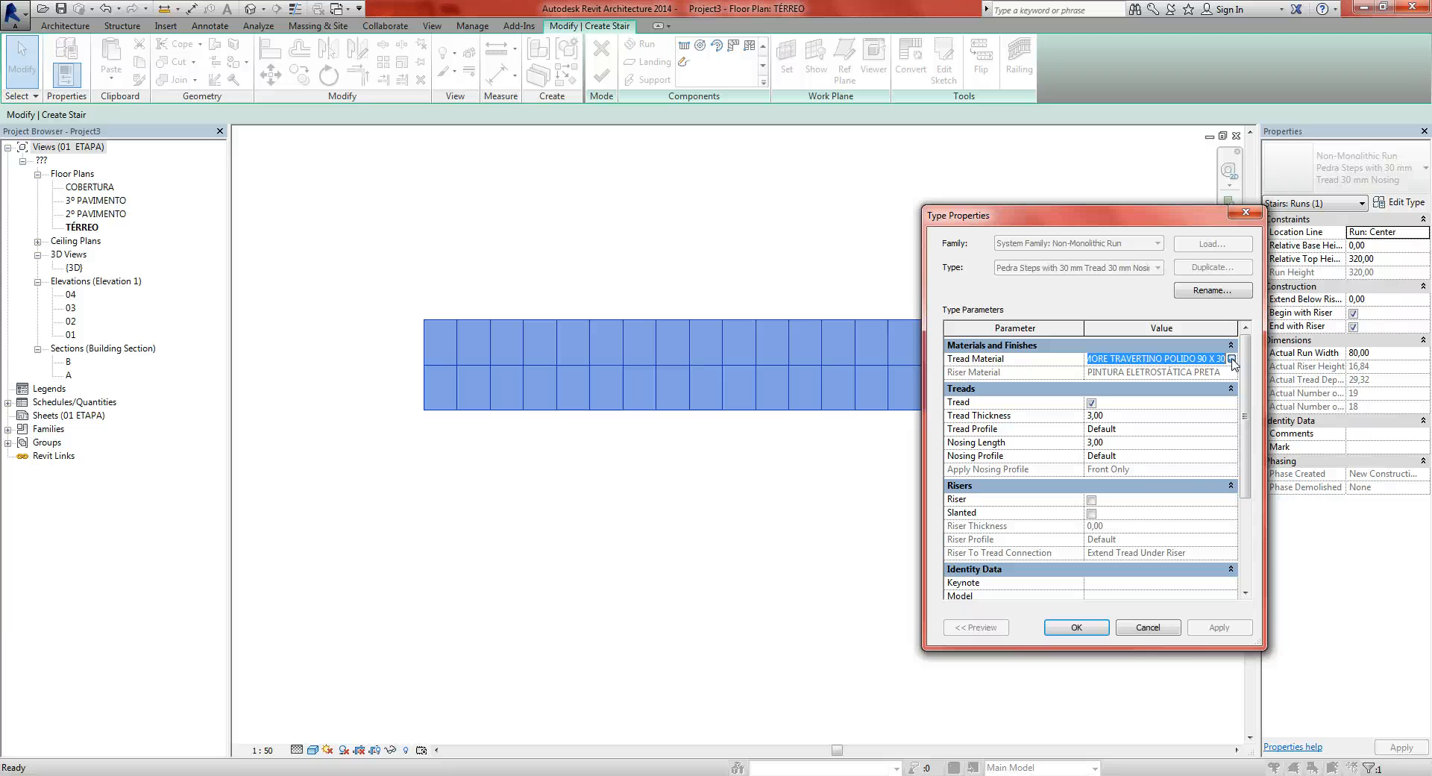
{"action": "left_click", "coordinate": [1232, 359]}
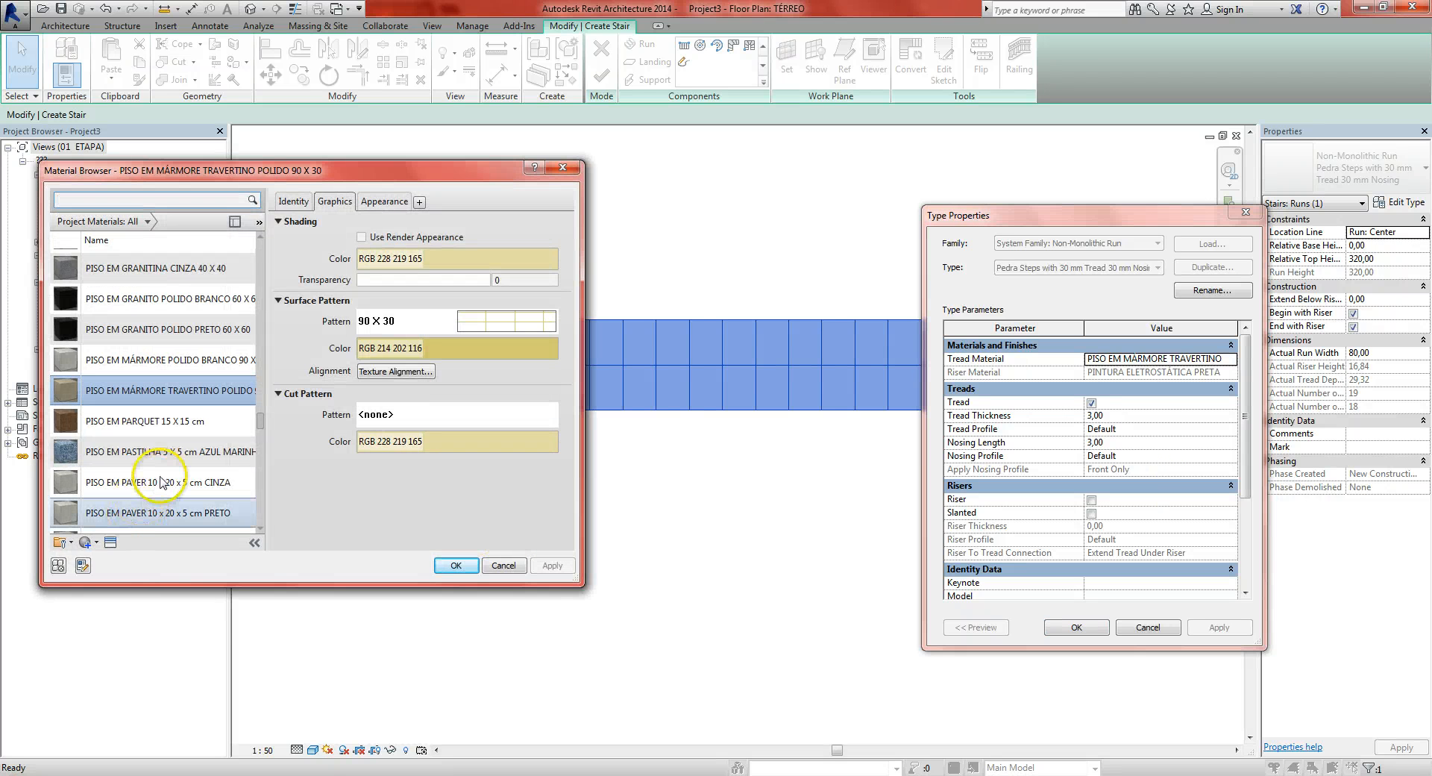
{"action": "scroll", "coordinate": [186, 409], "scroll_direction": "up", "scroll_amount": 1}
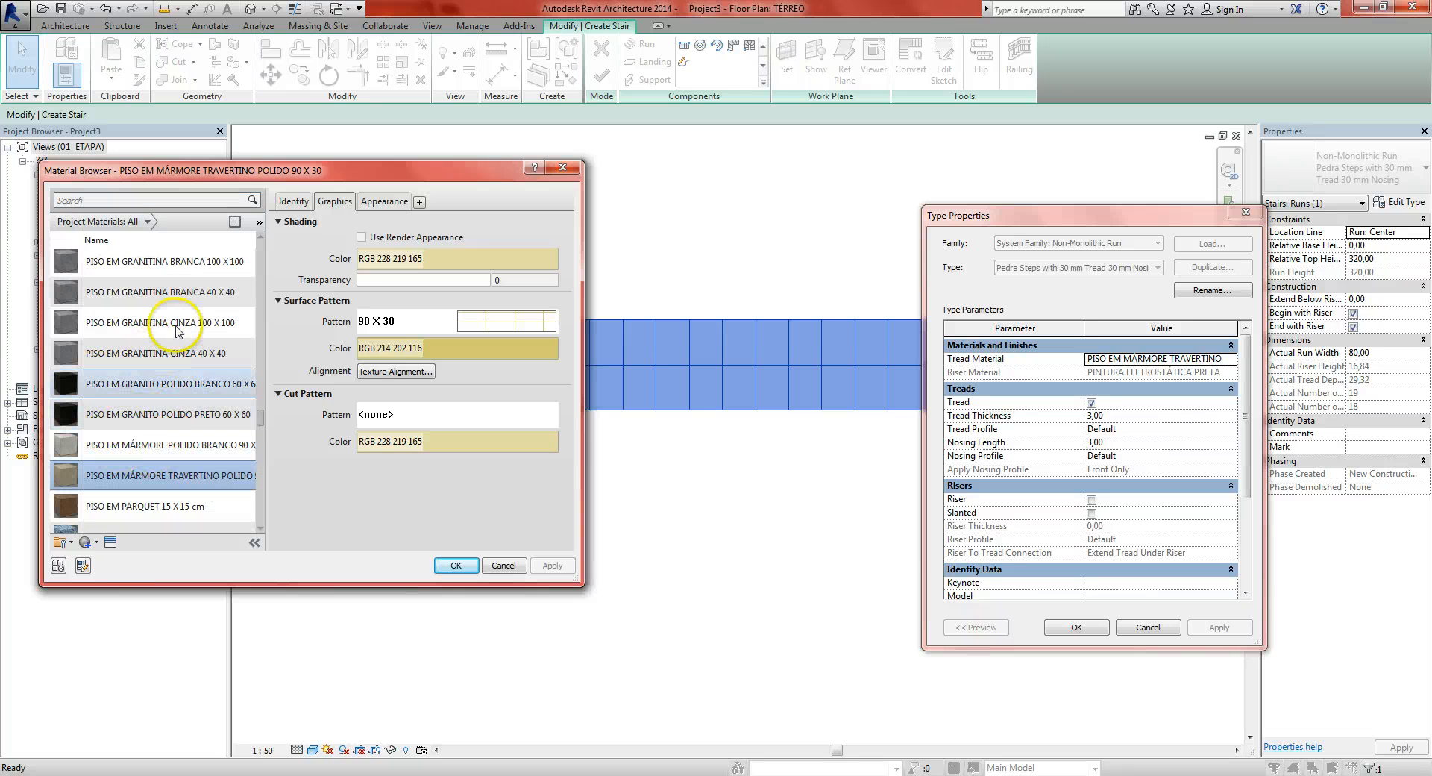
{"action": "left_click", "coordinate": [151, 355]}
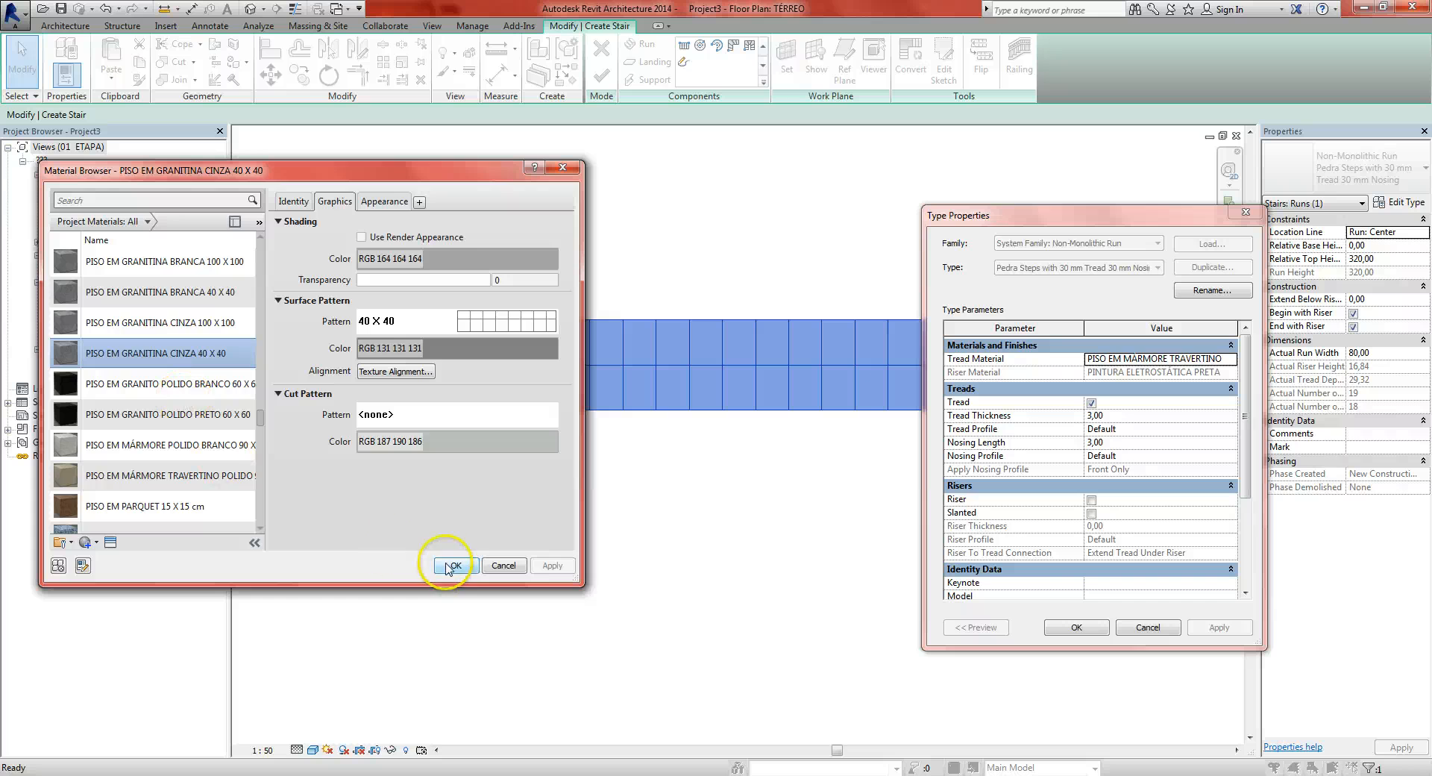
{"action": "left_click", "coordinate": [454, 565]}
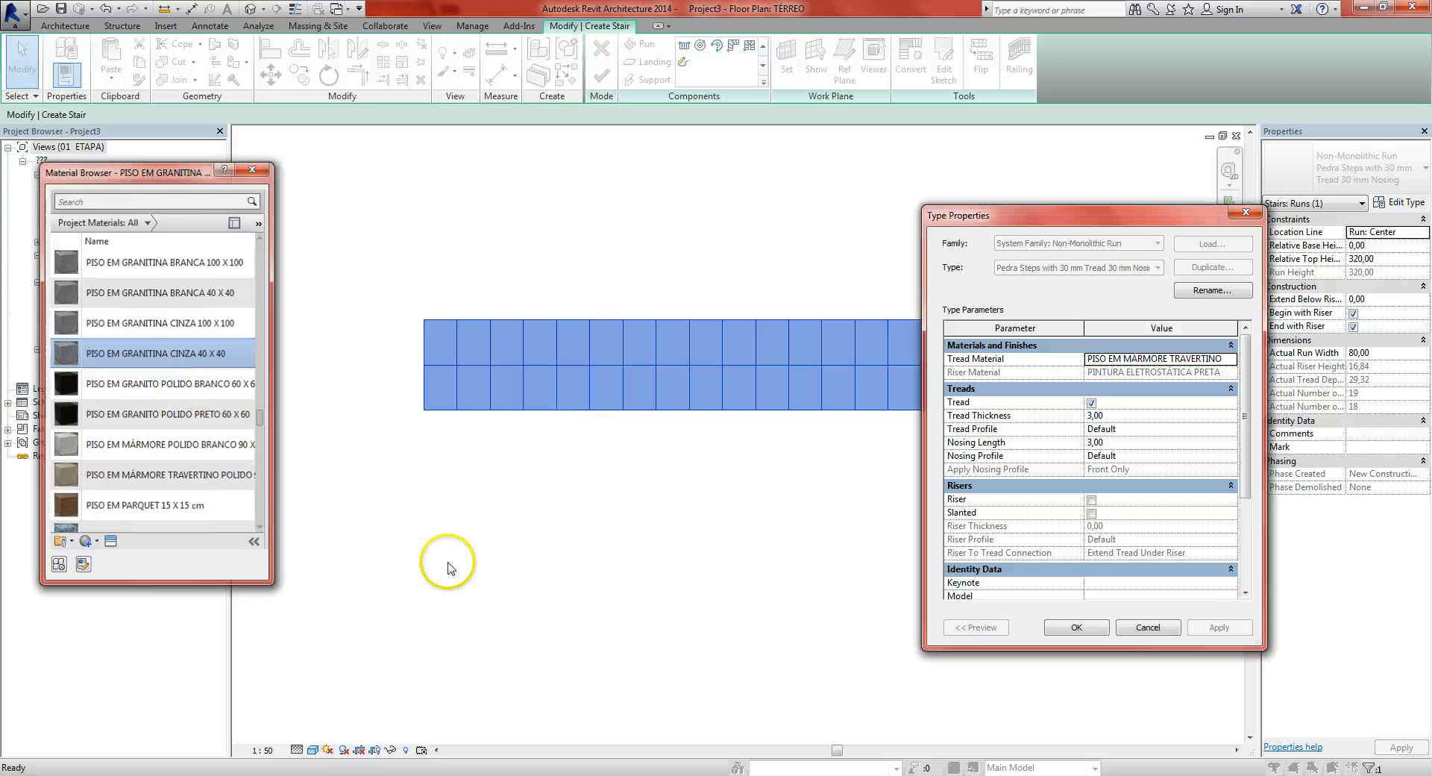
{"action": "left_click", "coordinate": [1076, 627]}
{"action": "left_click", "coordinate": [977, 490]}
{"action": "middle_click_drag", "start_coordinate": [965, 470], "coordinate": [952, 490]}
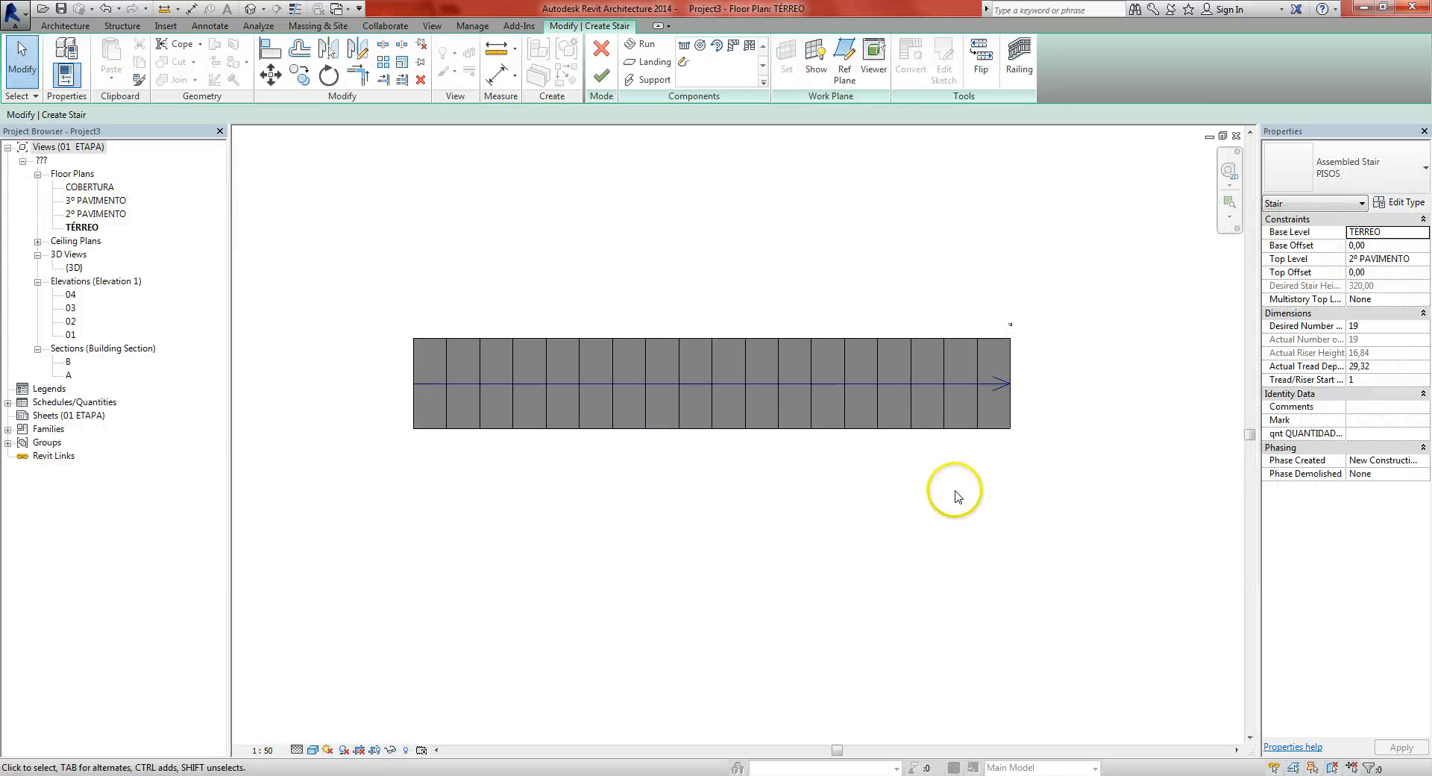
{"action": "left_click", "coordinate": [599, 79]}
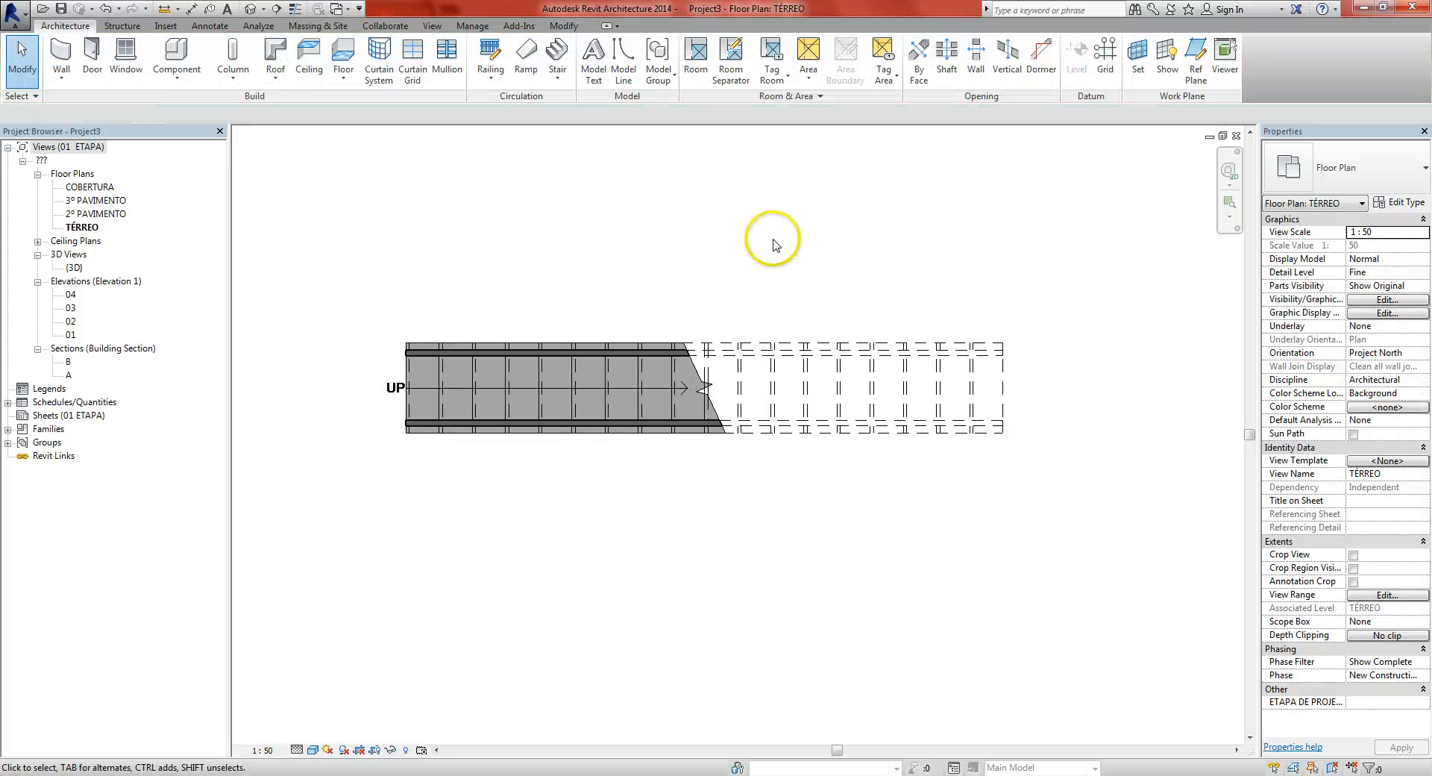
Apply the view template "EV - Plantas" to the TÉRREO floor plan and check the stair's display
{"action": "scroll", "coordinate": [587, 378], "scroll_direction": "up", "scroll_amount": 3}
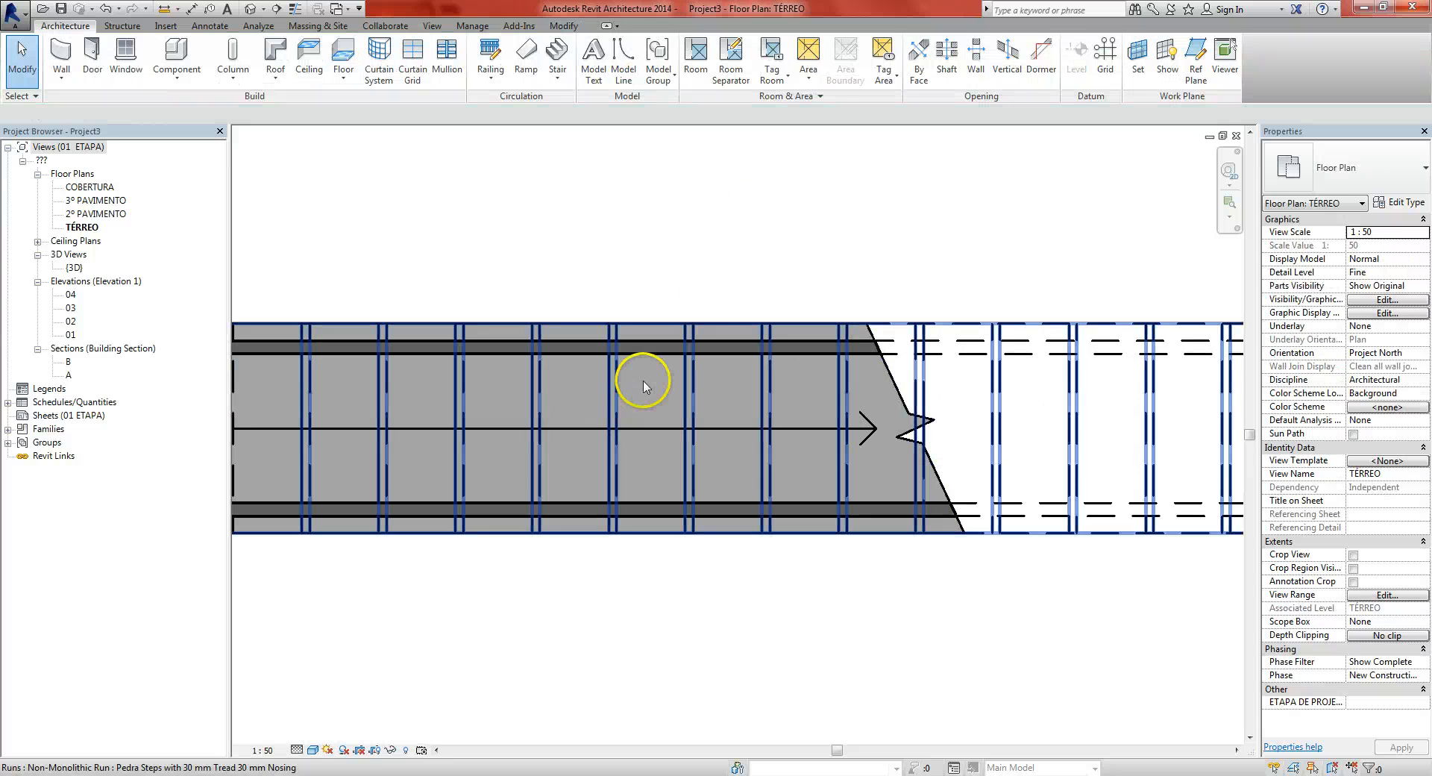
{"action": "scroll", "coordinate": [704, 390], "scroll_direction": "down", "scroll_amount": 3}
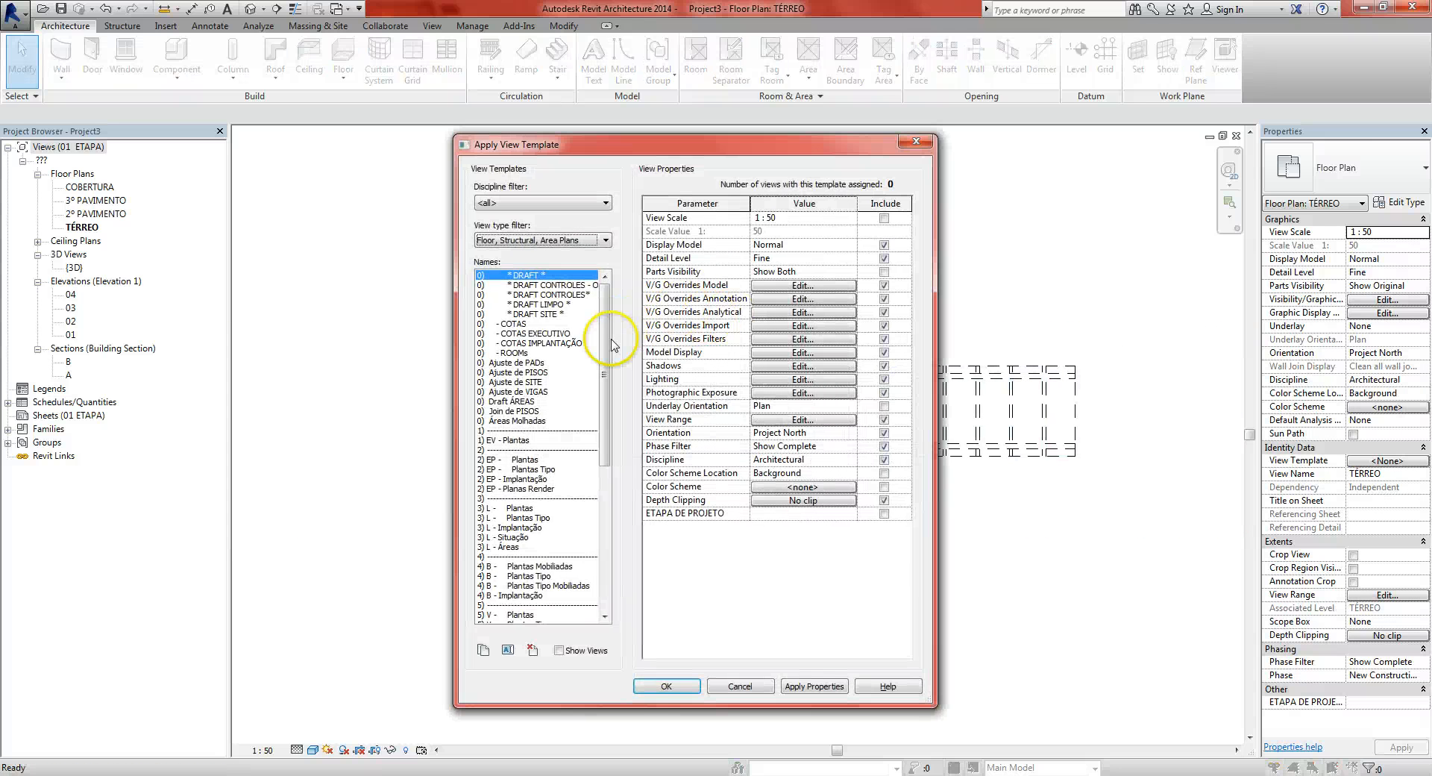
{"action": "left_click", "coordinate": [497, 440]}
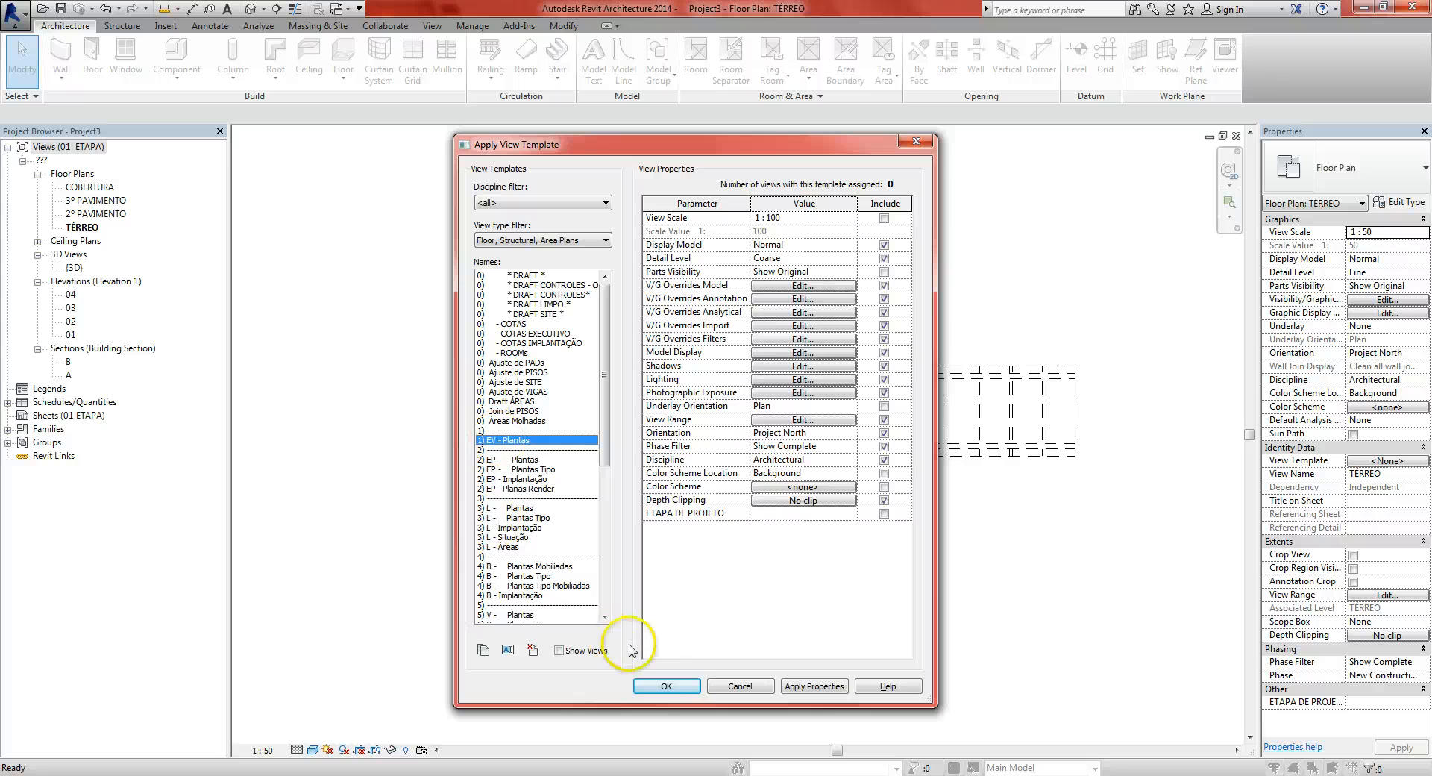
{"action": "left_click", "coordinate": [658, 683]}
{"action": "scroll", "coordinate": [623, 405], "scroll_direction": "up", "scroll_amount": 5}
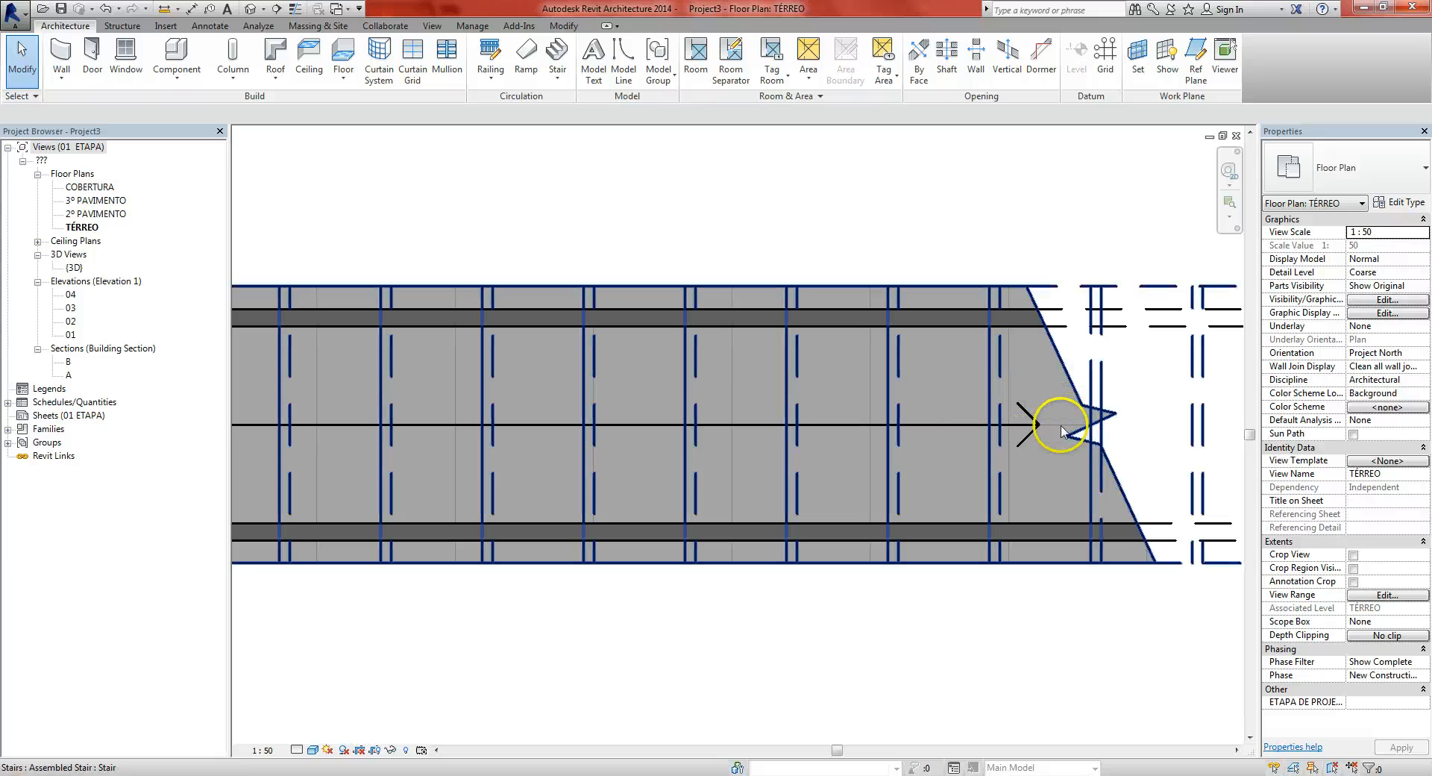
{"action": "scroll", "coordinate": [857, 432], "scroll_direction": "down", "scroll_amount": 5}
{"action": "middle_click_drag", "start_coordinate": [720, 544], "coordinate": [656, 550]}
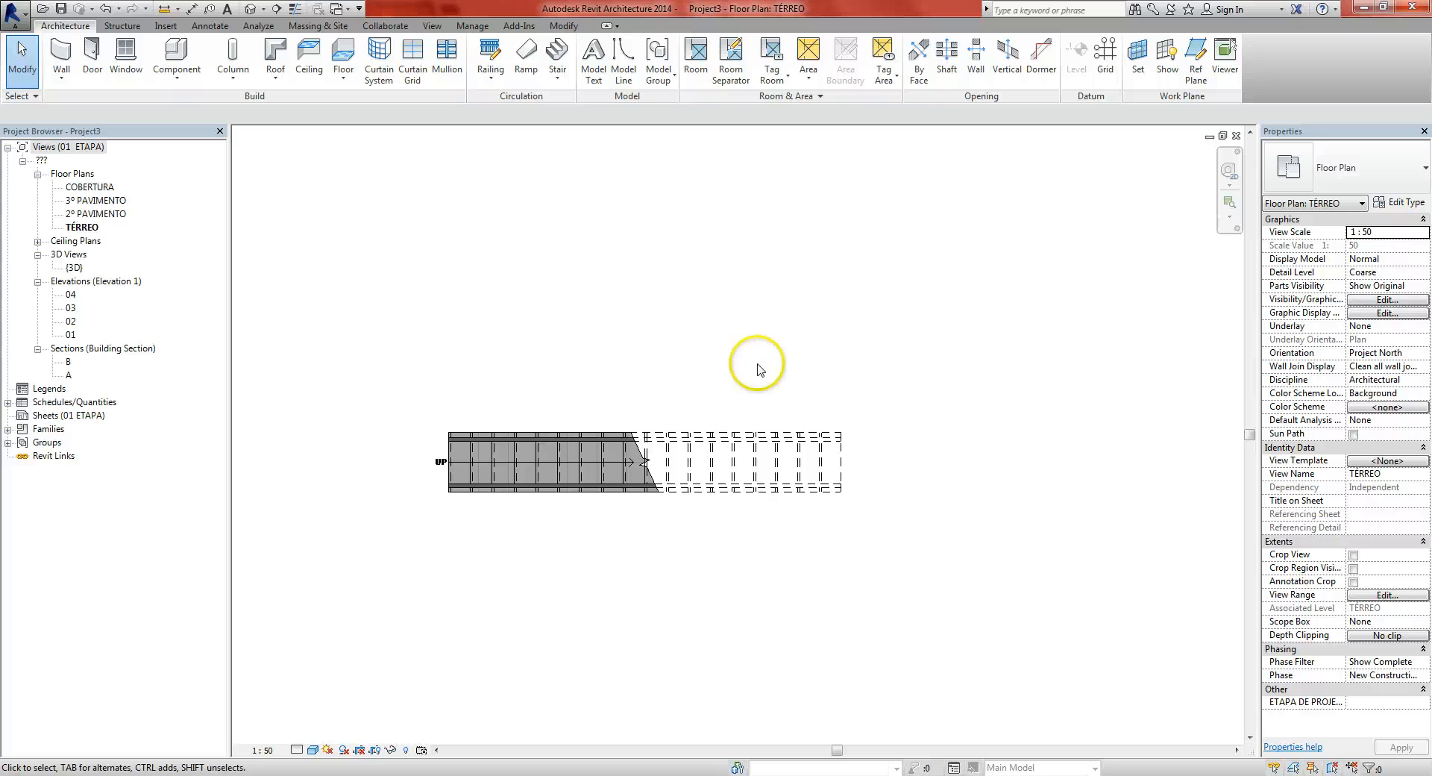
{"action": "middle_click_drag", "start_coordinate": [756, 364], "coordinate": [711, 311]}
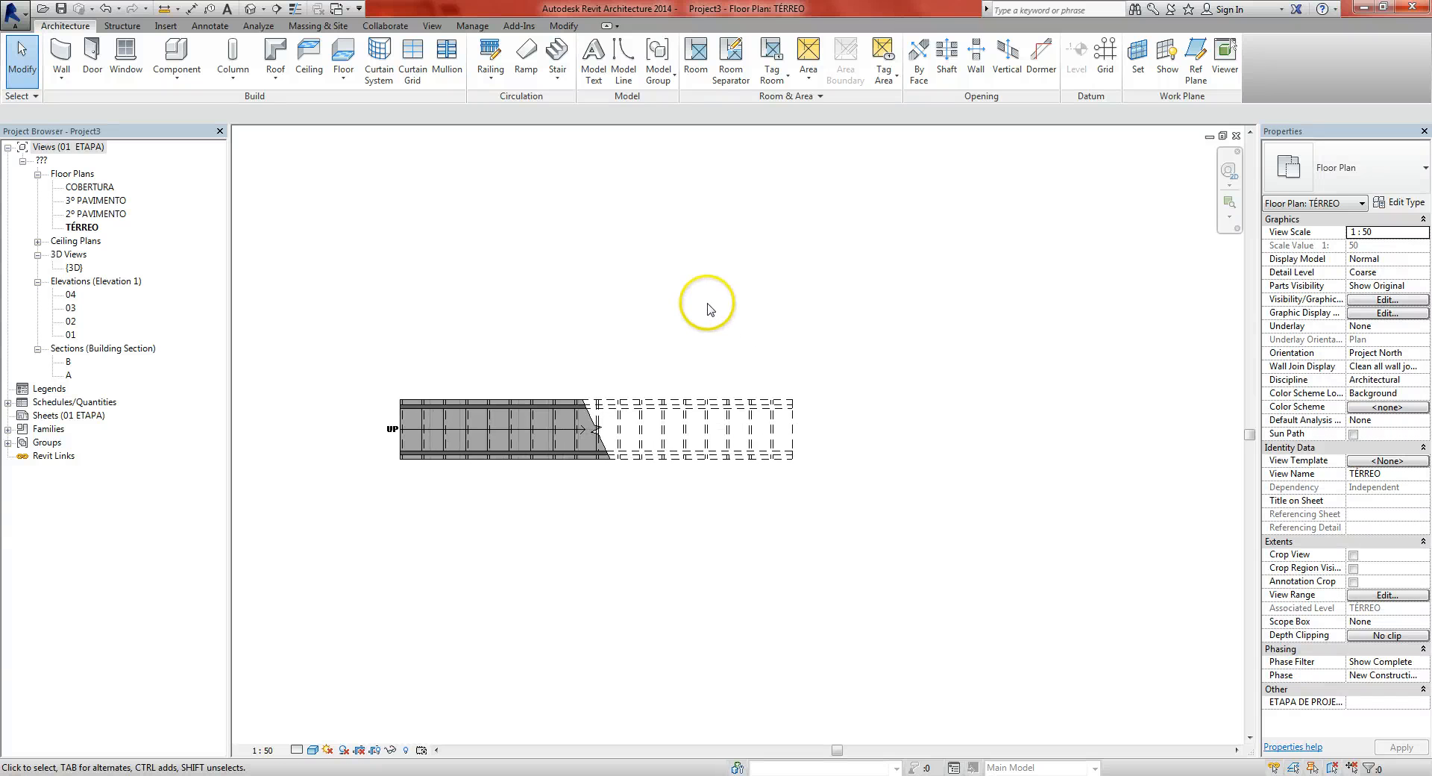
Start a full-step spiral stair by component, setting its type's maximum riser height to 18, minimum tread depth to 30 and minimum run width to 120
{"action": "left_click", "coordinate": [560, 81]}
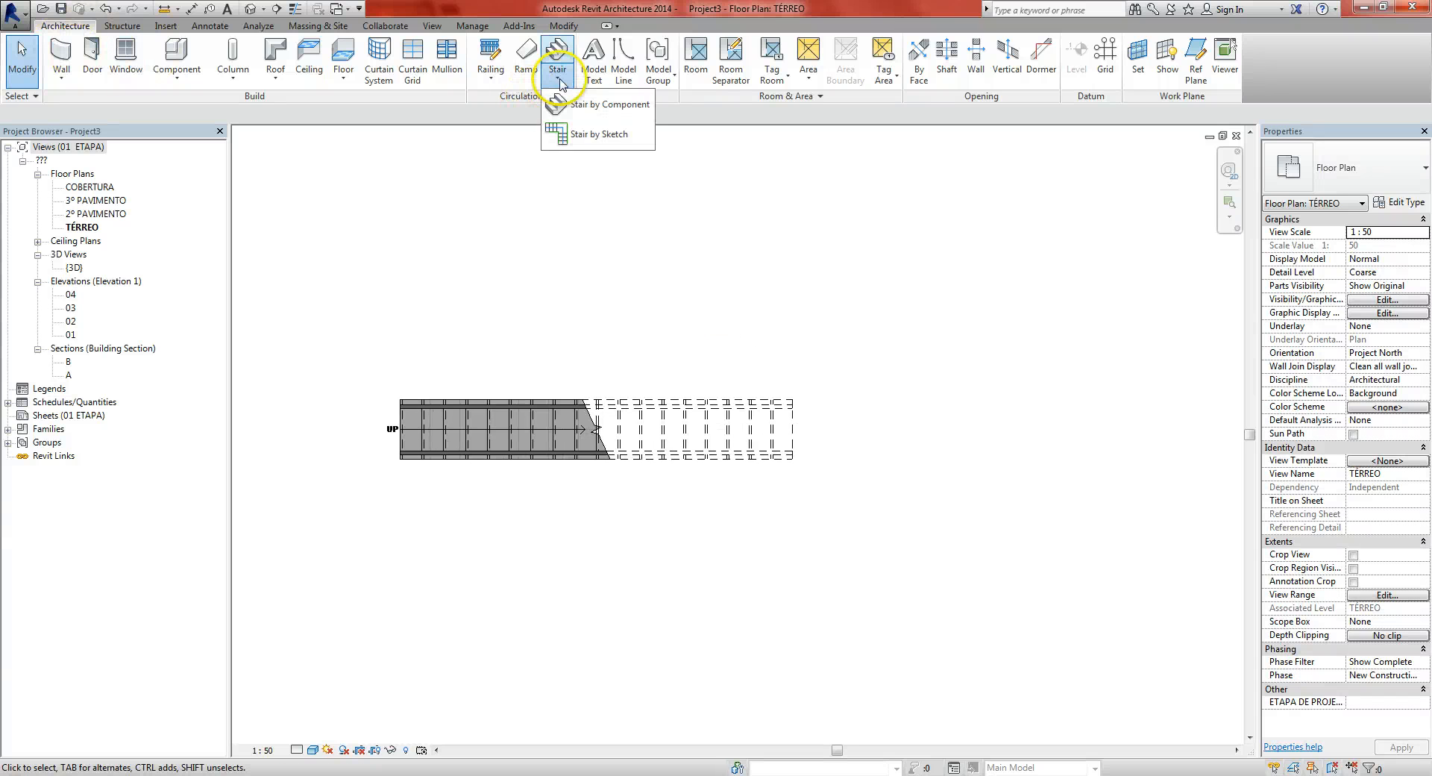
{"action": "left_click", "coordinate": [597, 105]}
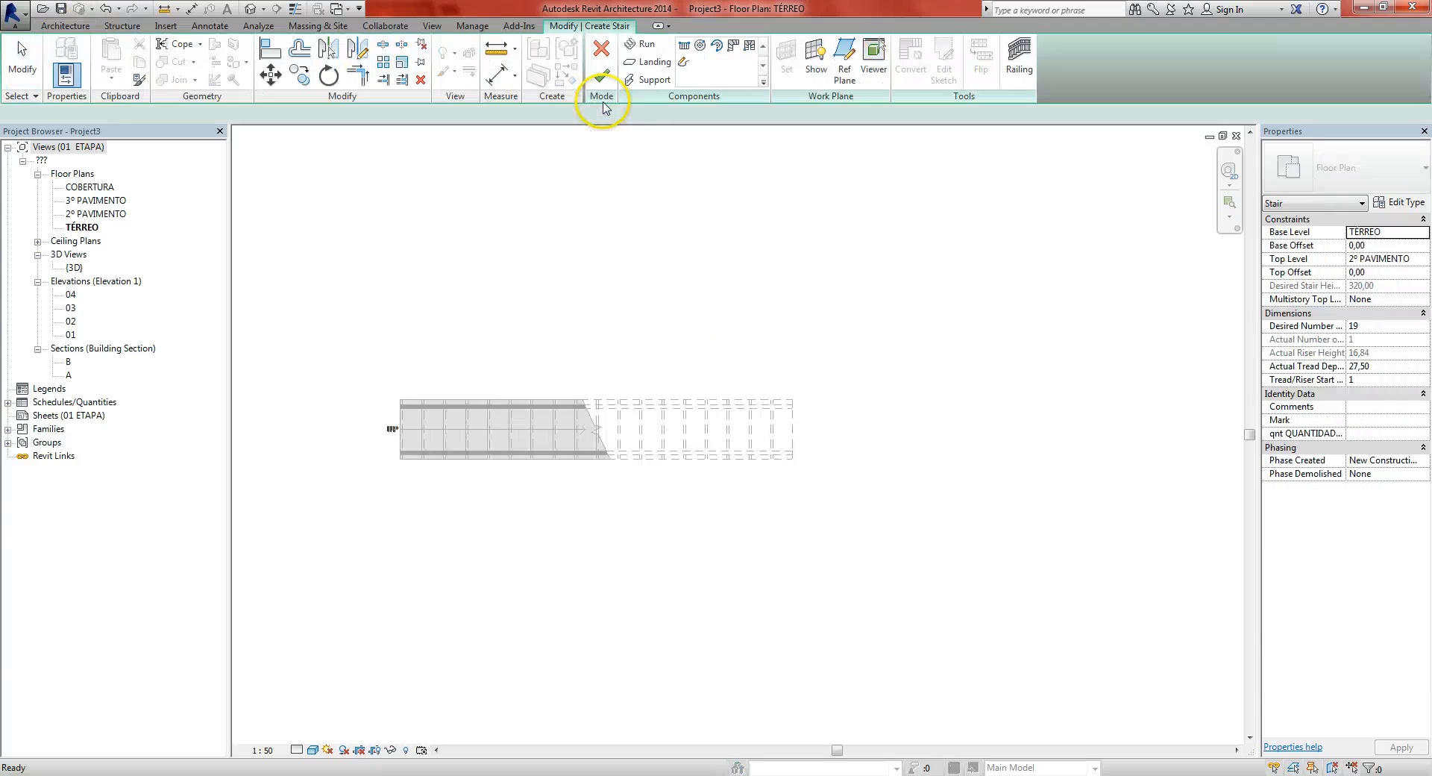
{"action": "left_click", "coordinate": [701, 46]}
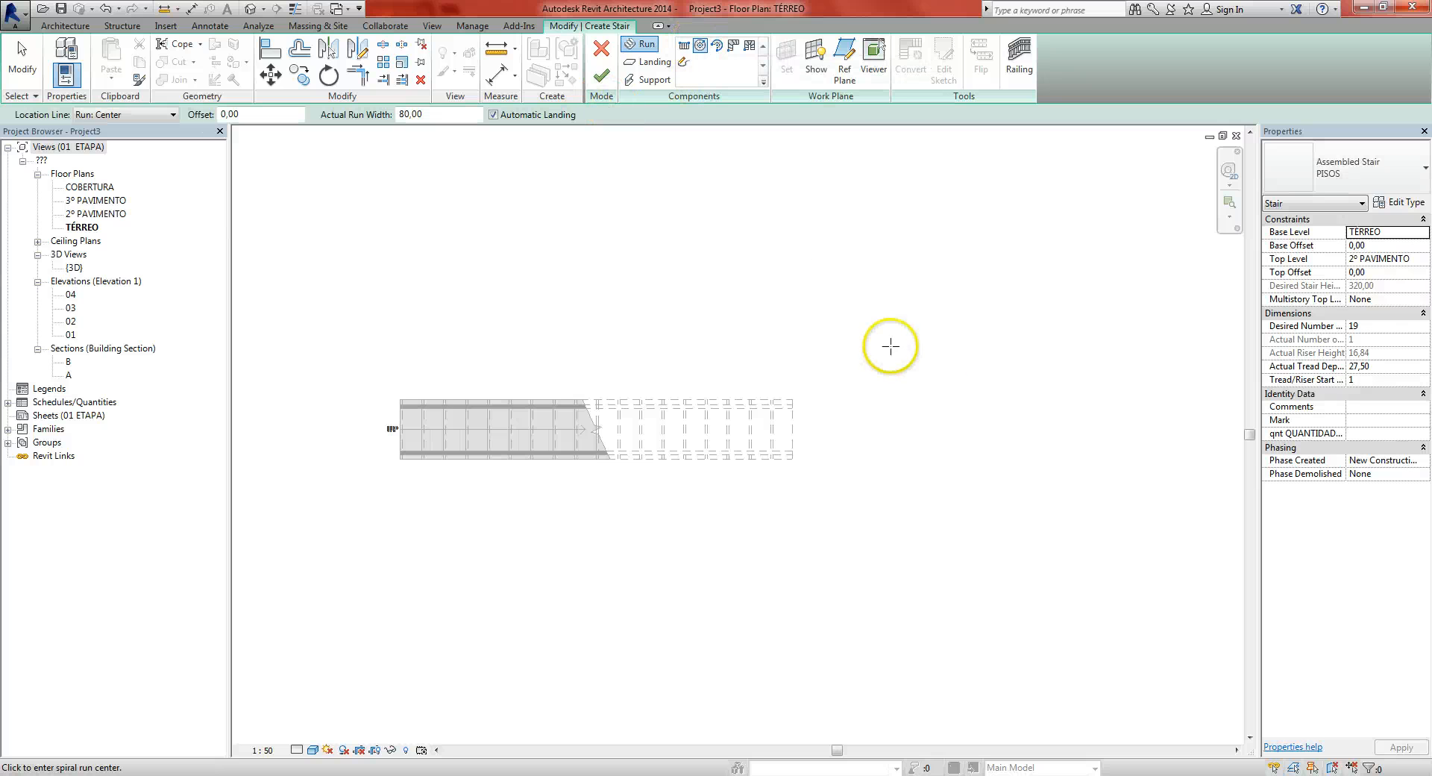
{"action": "middle_click_drag", "start_coordinate": [853, 415], "coordinate": [741, 393]}
{"action": "scroll", "coordinate": [766, 383], "scroll_direction": "down", "scroll_amount": 2}
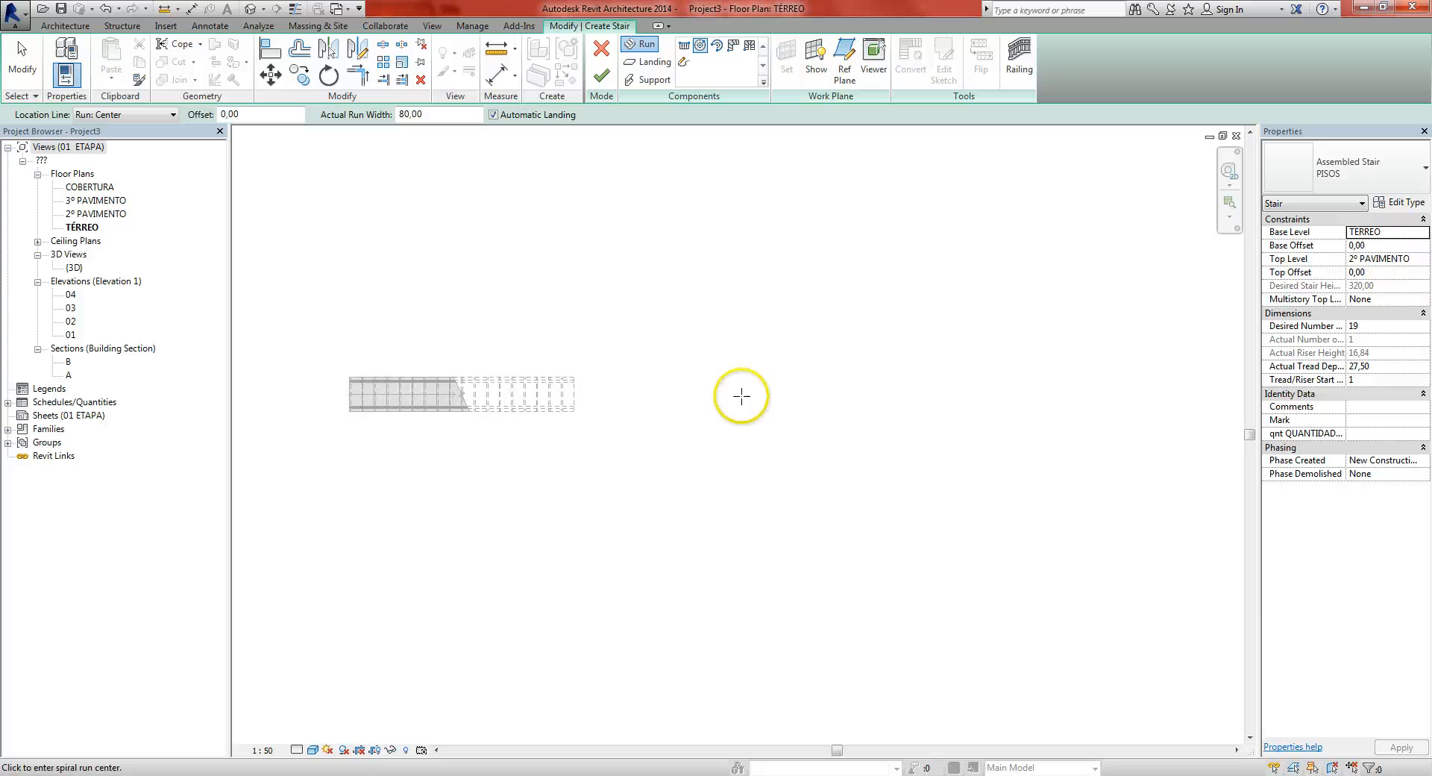
{"action": "left_click", "coordinate": [1398, 202]}
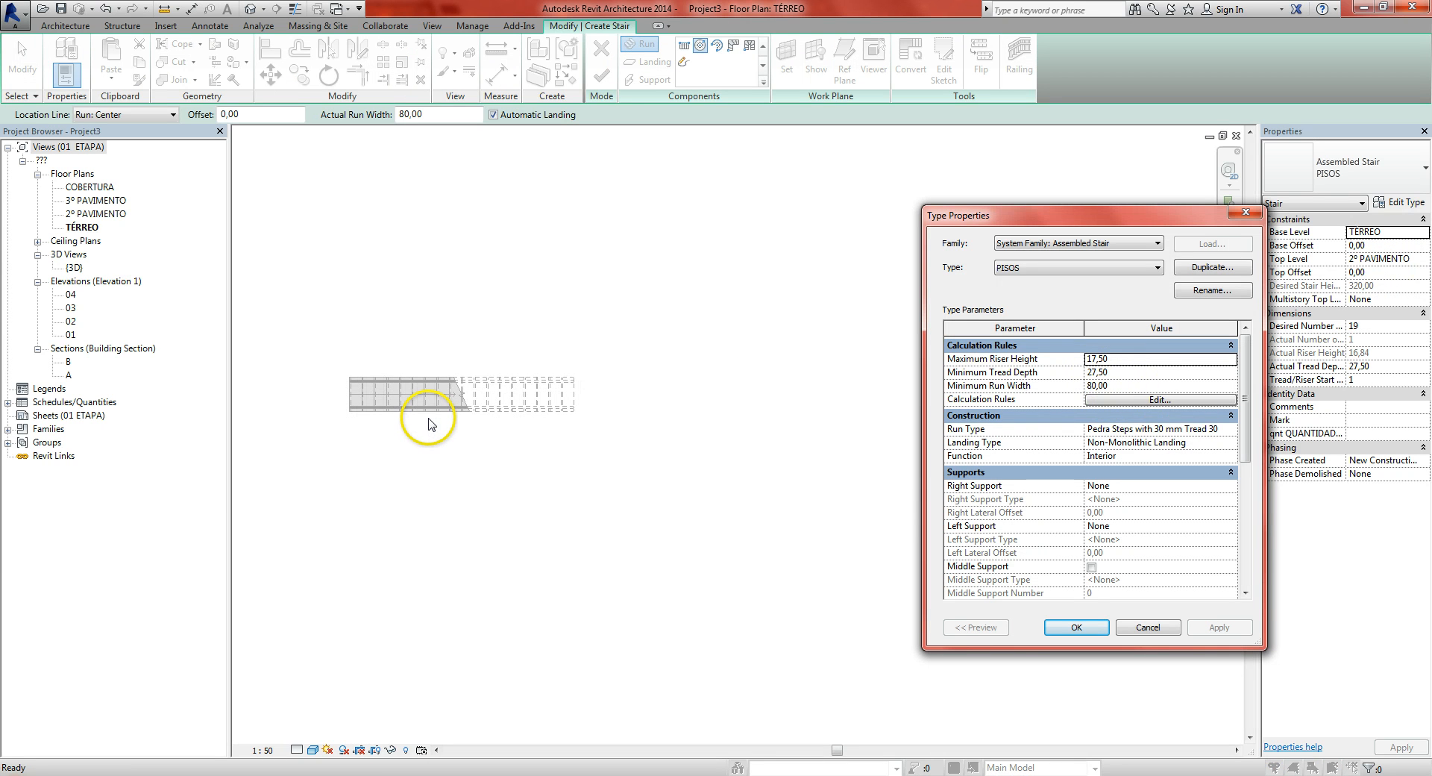
{"action": "left_click", "coordinate": [1130, 362]}
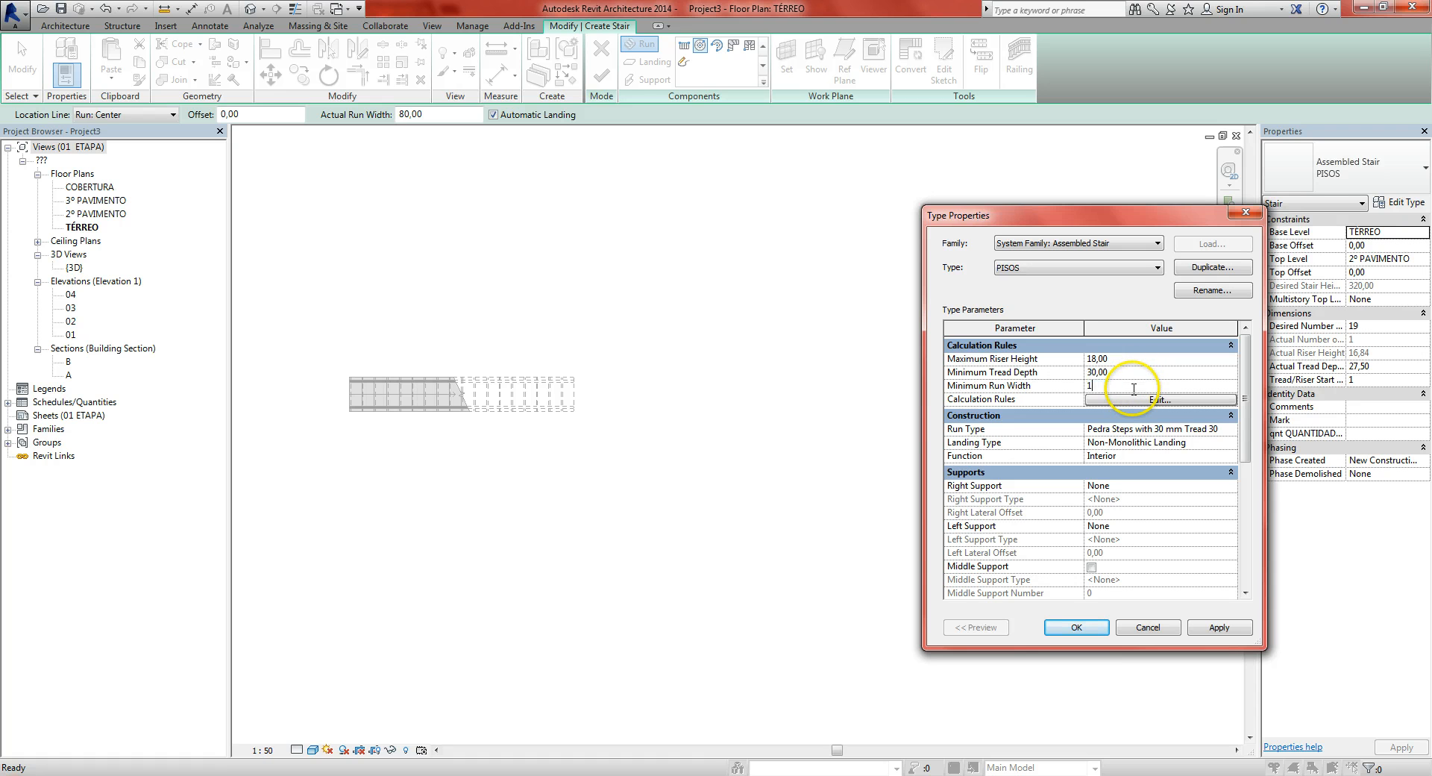
{"action": "left_click", "coordinate": [1076, 629]}
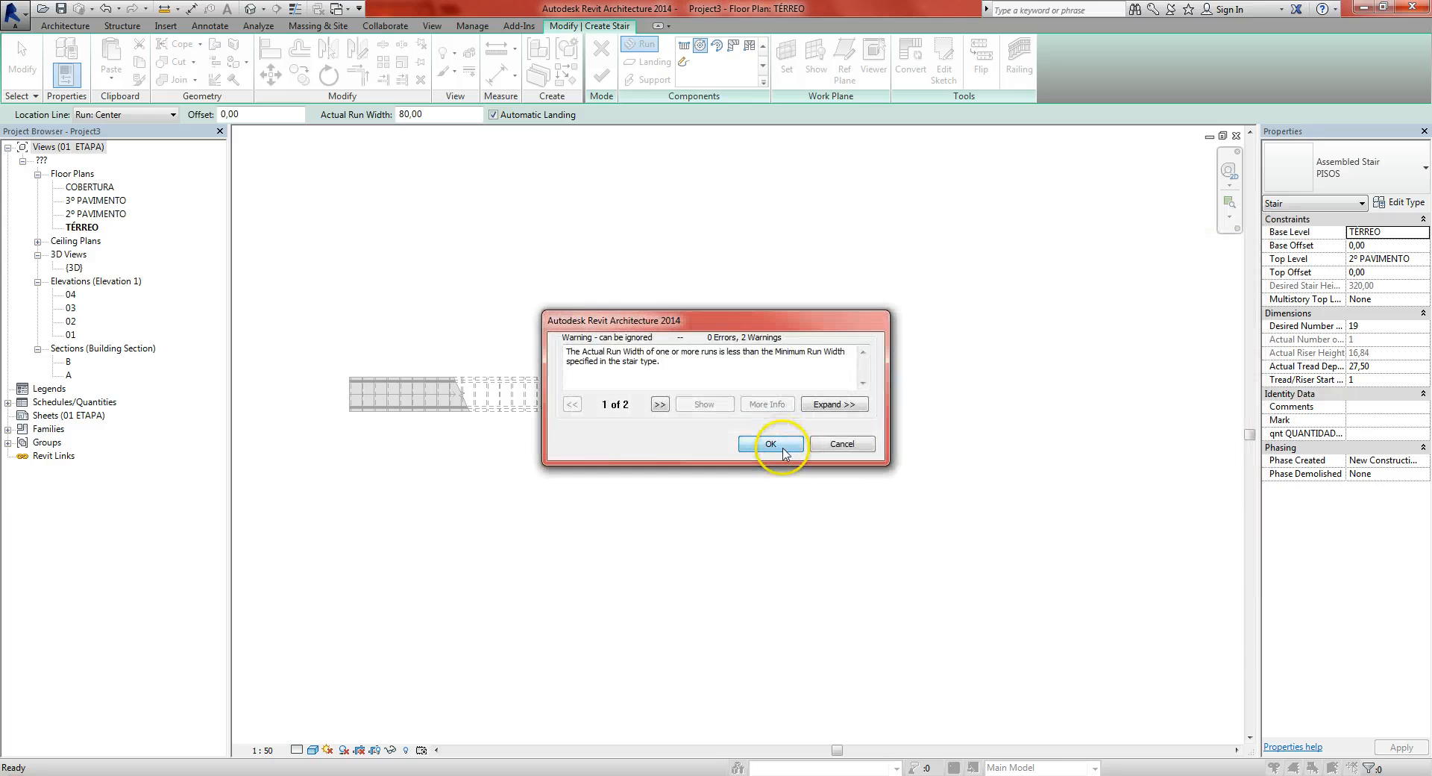
{"action": "left_click", "coordinate": [783, 450]}
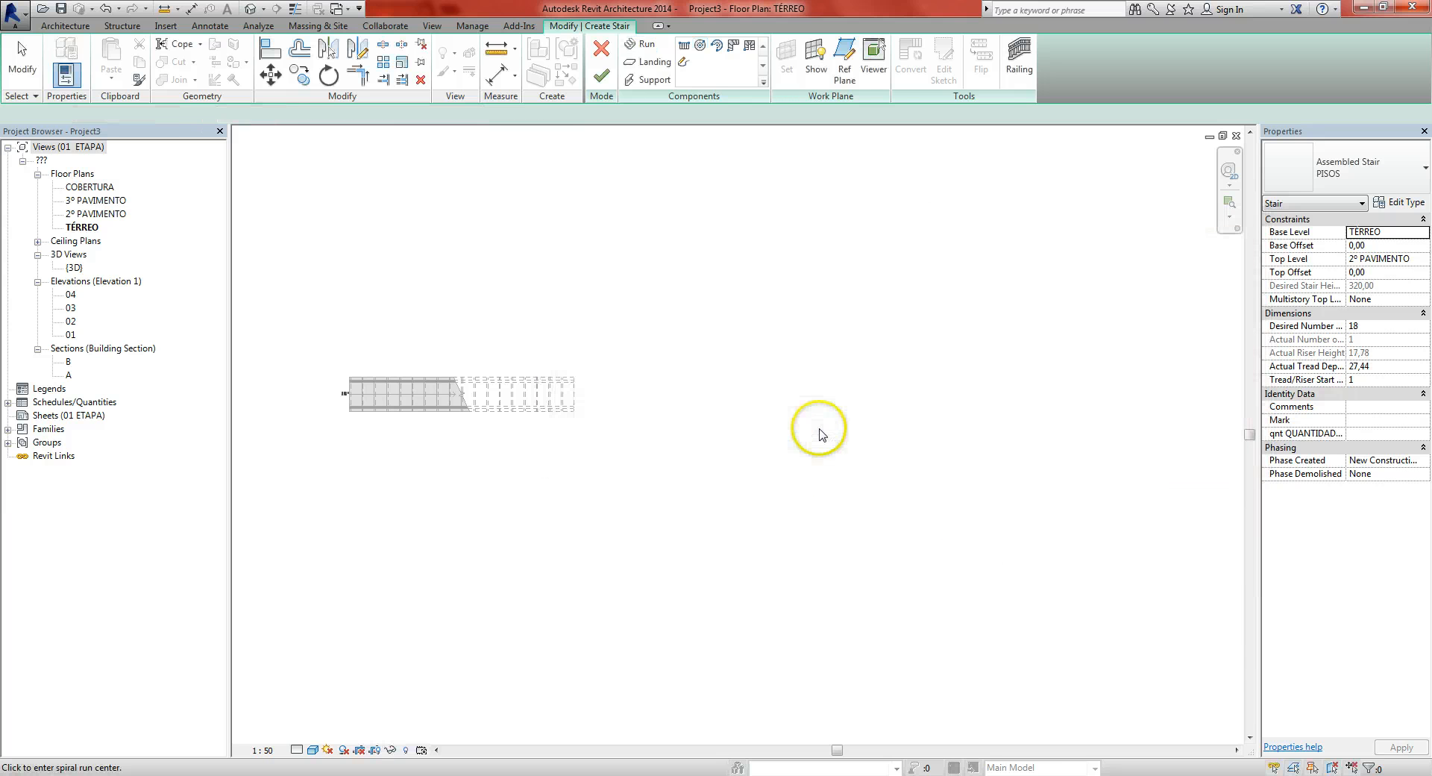
Place the spiral run beyond the straight stair's upper end, with a radius of 80 and all 18 risers
{"action": "left_click", "coordinate": [739, 397]}
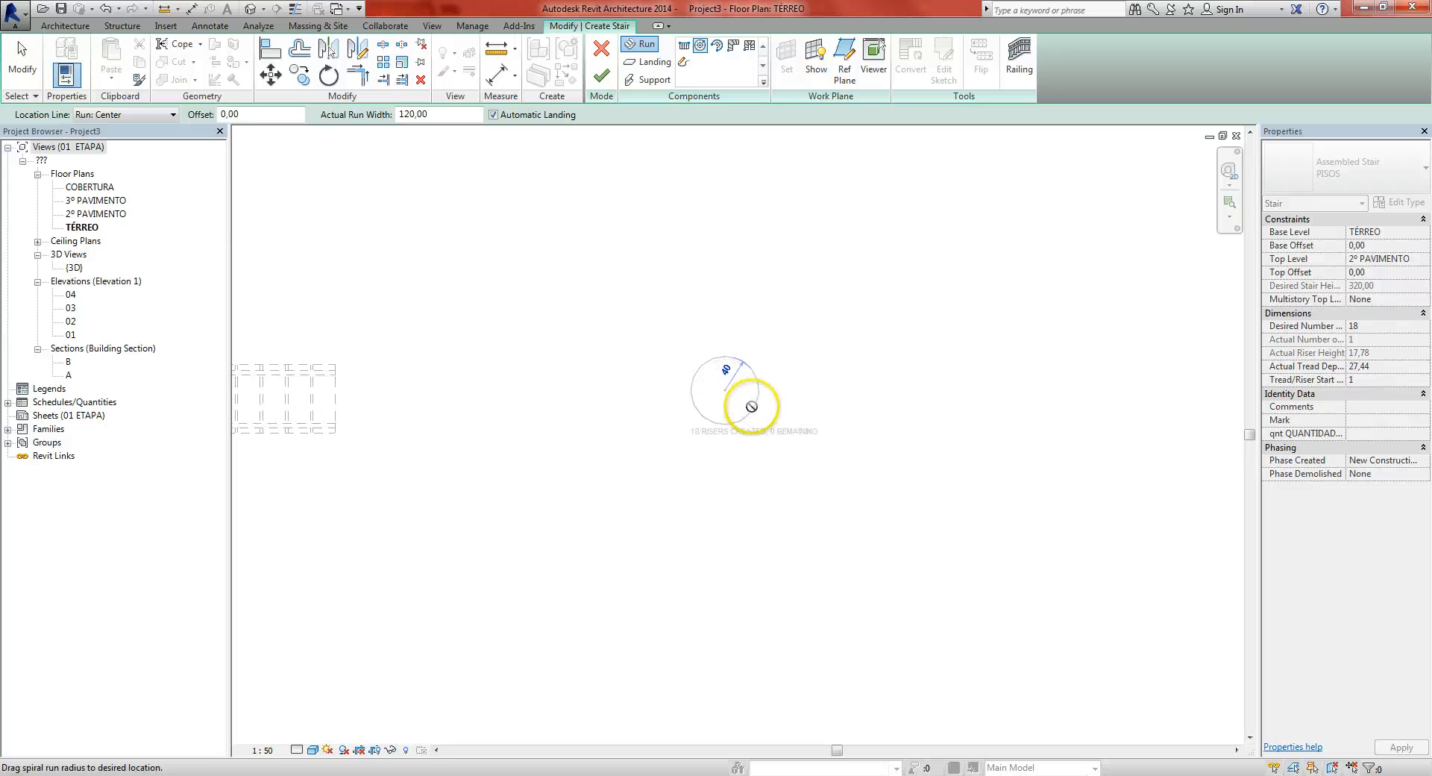
{"action": "scroll", "coordinate": [754, 407], "scroll_direction": "up", "scroll_amount": 3}
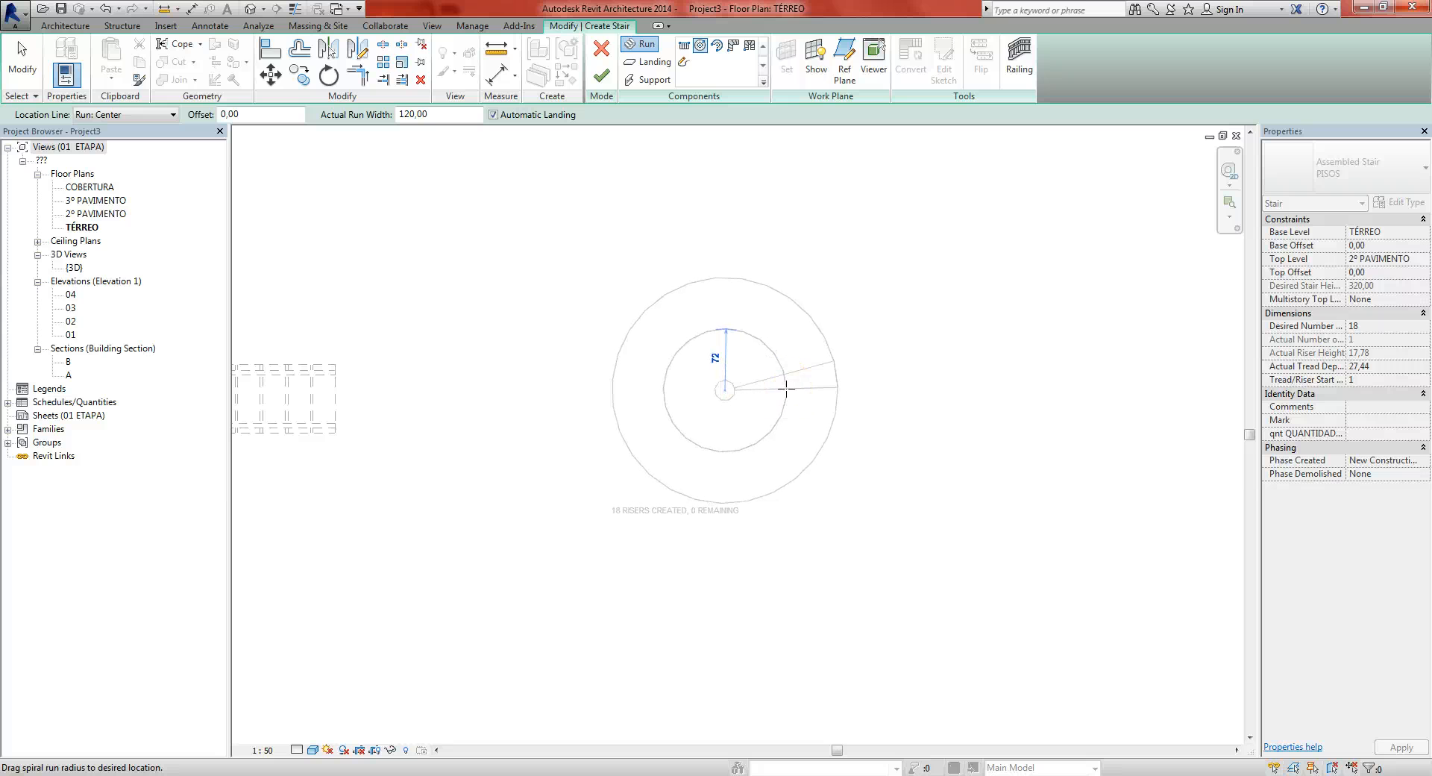
{"action": "type", "text": "80"}
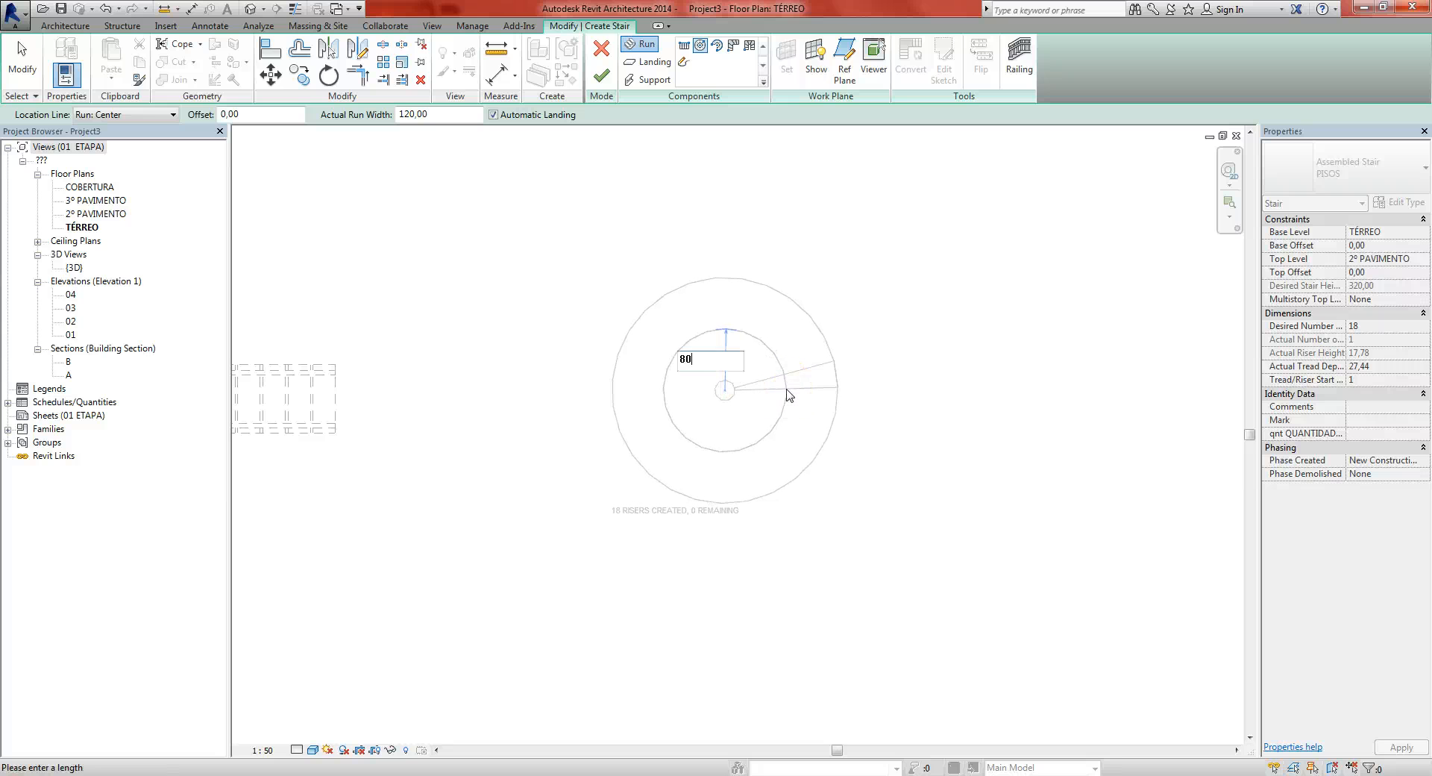
{"action": "key", "text": "Return"}
{"action": "left_click", "coordinate": [914, 354]}
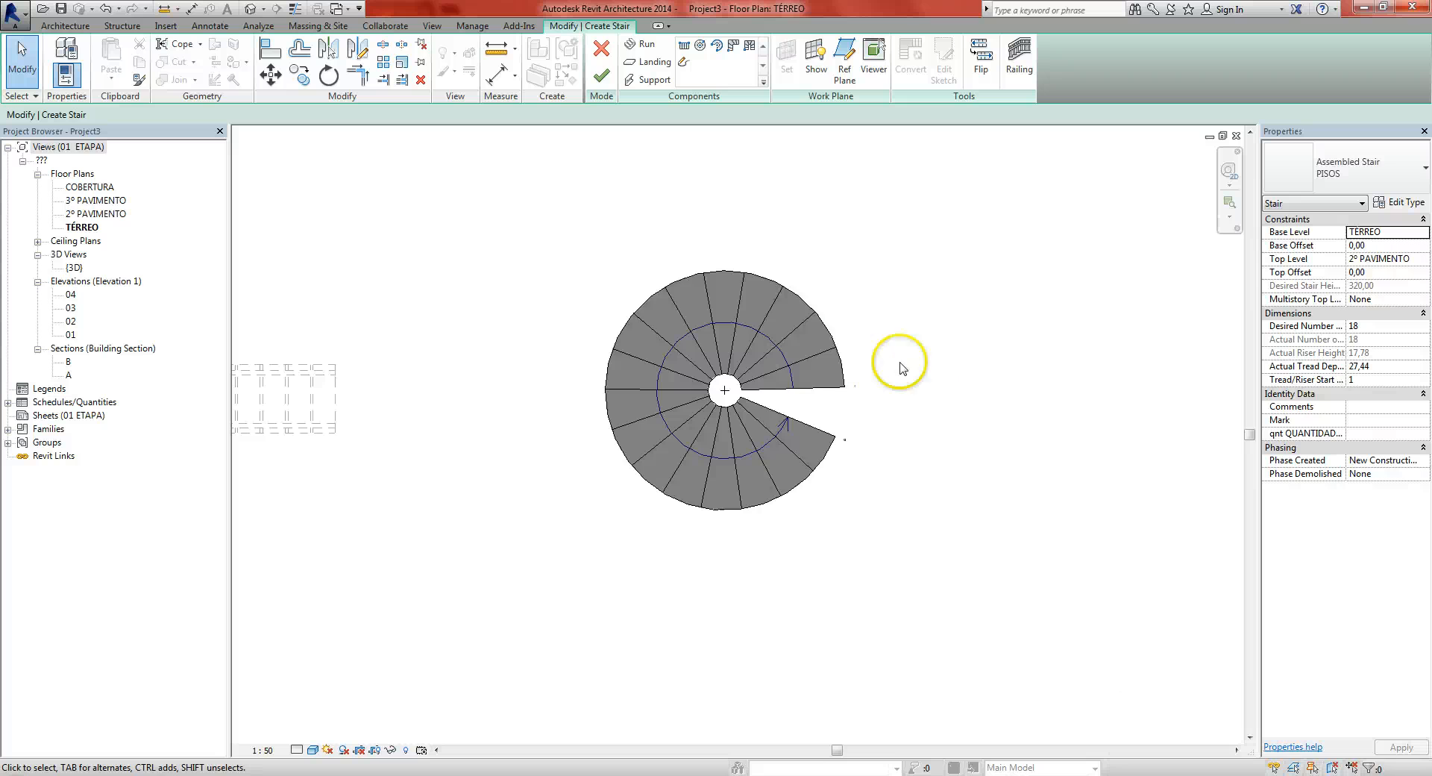
{"action": "scroll", "coordinate": [933, 410], "scroll_direction": "down", "scroll_amount": 3}
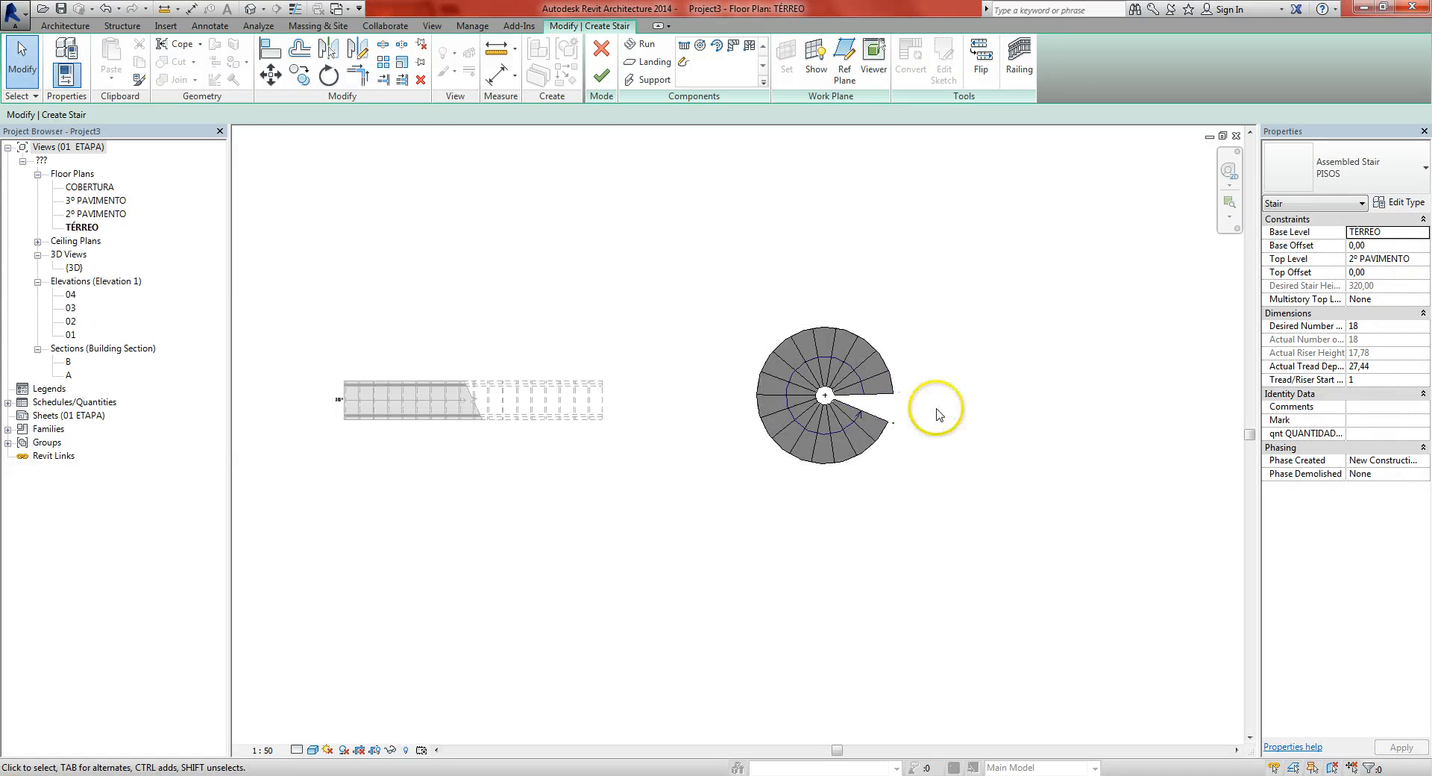
Examine the spiral run in the 3D view from the back and finish the spiral stair
{"action": "middle_click_drag", "start_coordinate": [875, 416], "coordinate": [841, 422]}
{"action": "key", "text": "3"}
{"action": "key", "text": "d"}
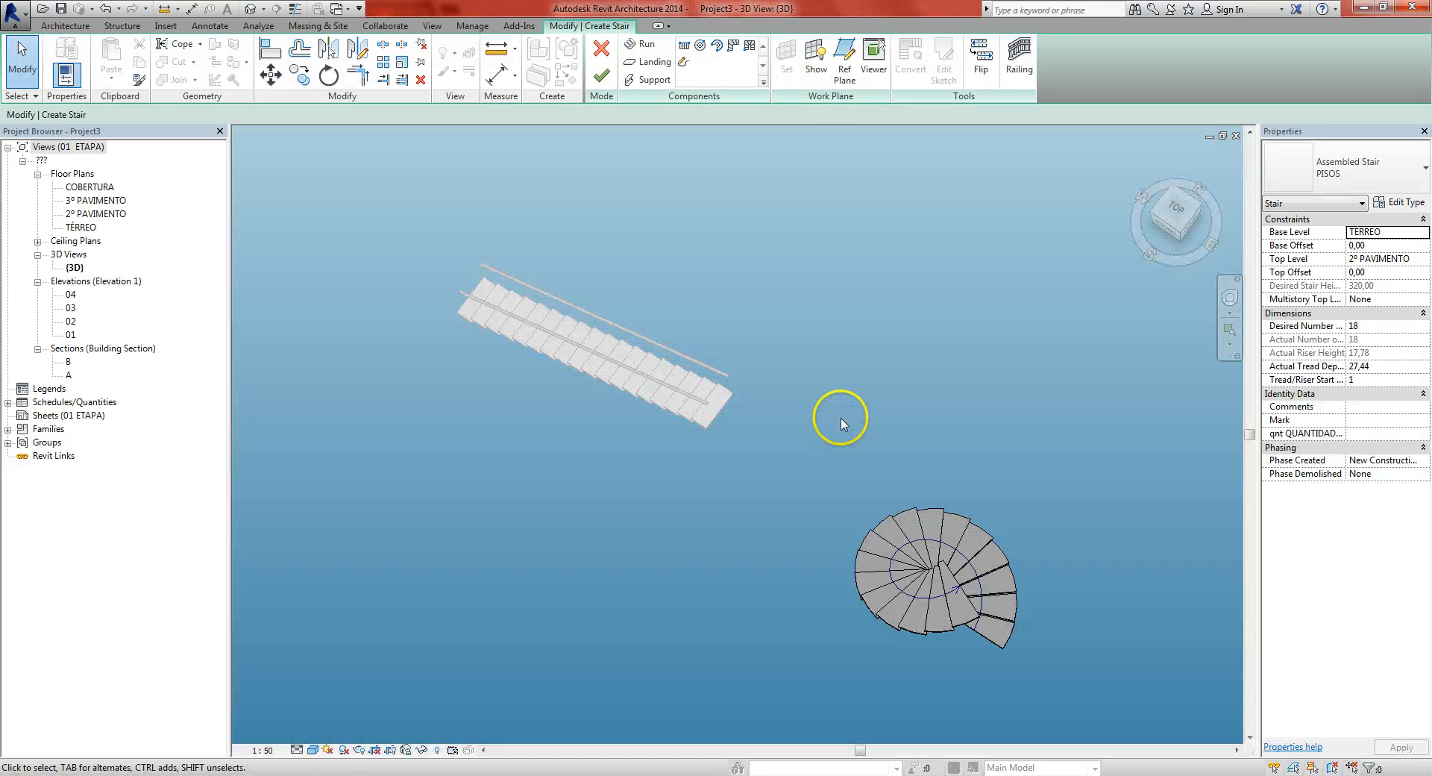
{"action": "middle_click_drag", "start_coordinate": [873, 525], "coordinate": [801, 446]}
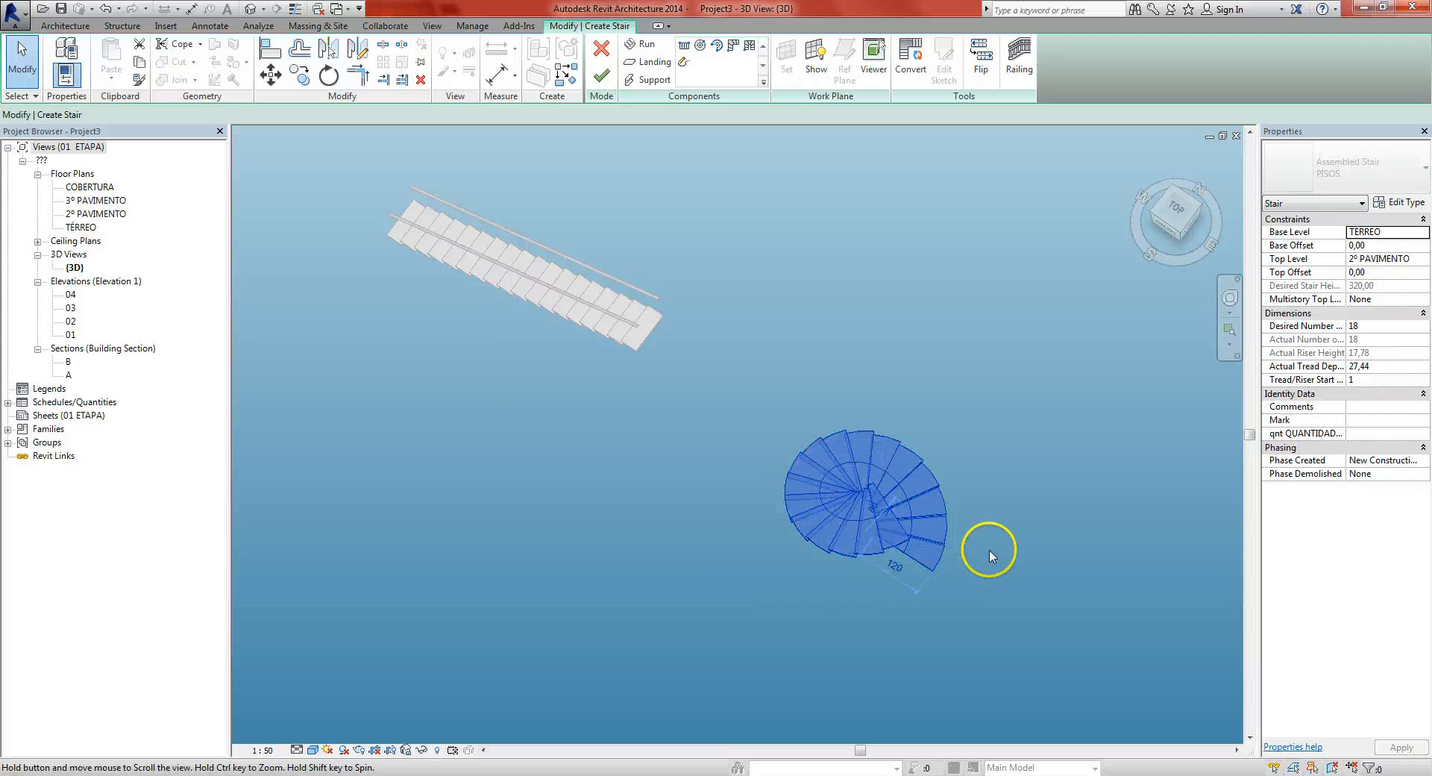
{"action": "mouse_move", "coordinate": [988, 553]}
{"action": "middle_mouse_down", "text": "shift"}
{"action": "mouse_move", "coordinate": [745, 343]}
{"action": "mouse_move", "coordinate": [802, 482]}
{"action": "mouse_move", "coordinate": [669, 447]}
{"action": "mouse_move", "coordinate": [591, 464]}
{"action": "mouse_move", "coordinate": [601, 471]}
{"action": "mouse_move", "coordinate": [512, 445]}
{"action": "middle_mouse_up", "text": "shift"}
{"action": "left_click", "coordinate": [600, 471]}
{"action": "left_click", "coordinate": [601, 75]}
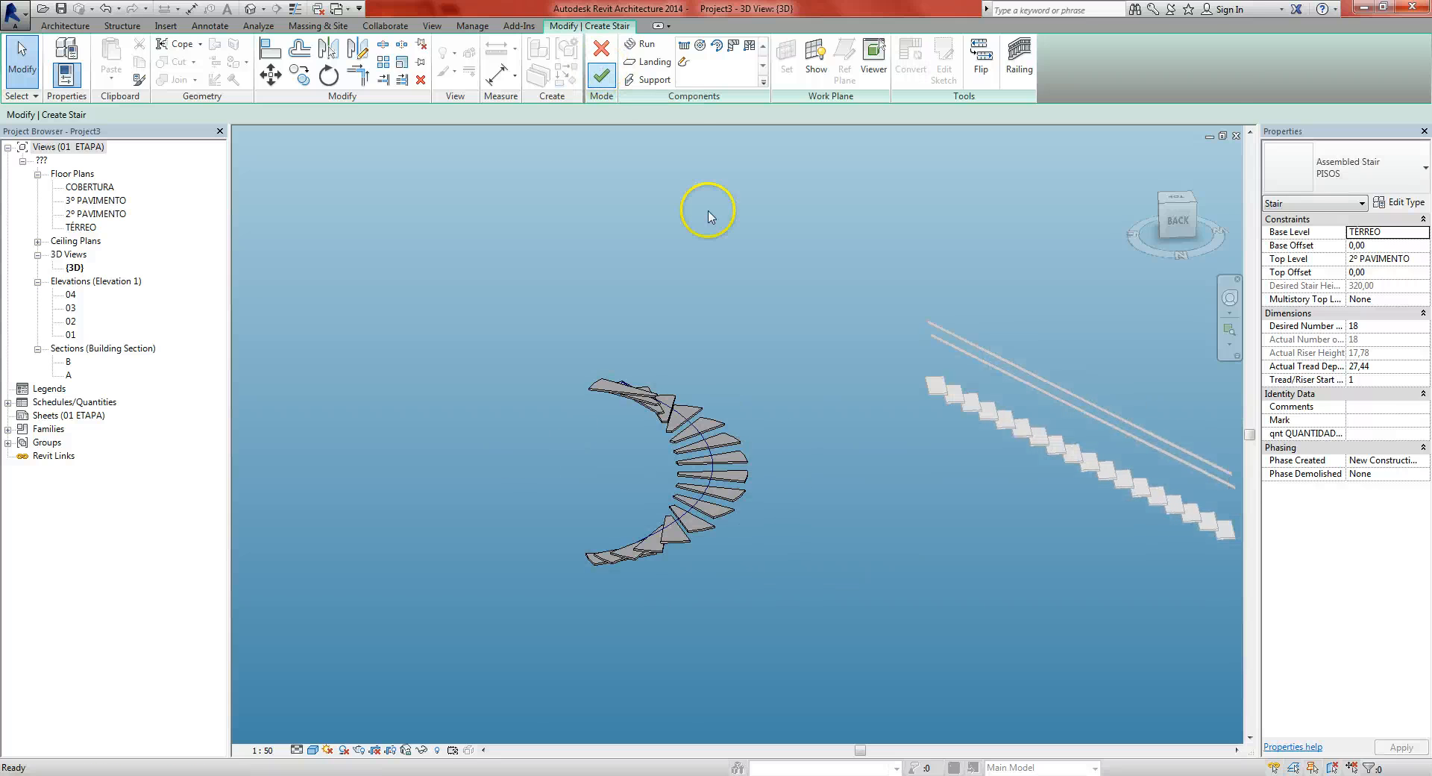
{"action": "middle_click_drag", "start_coordinate": [810, 403], "coordinate": [754, 373]}
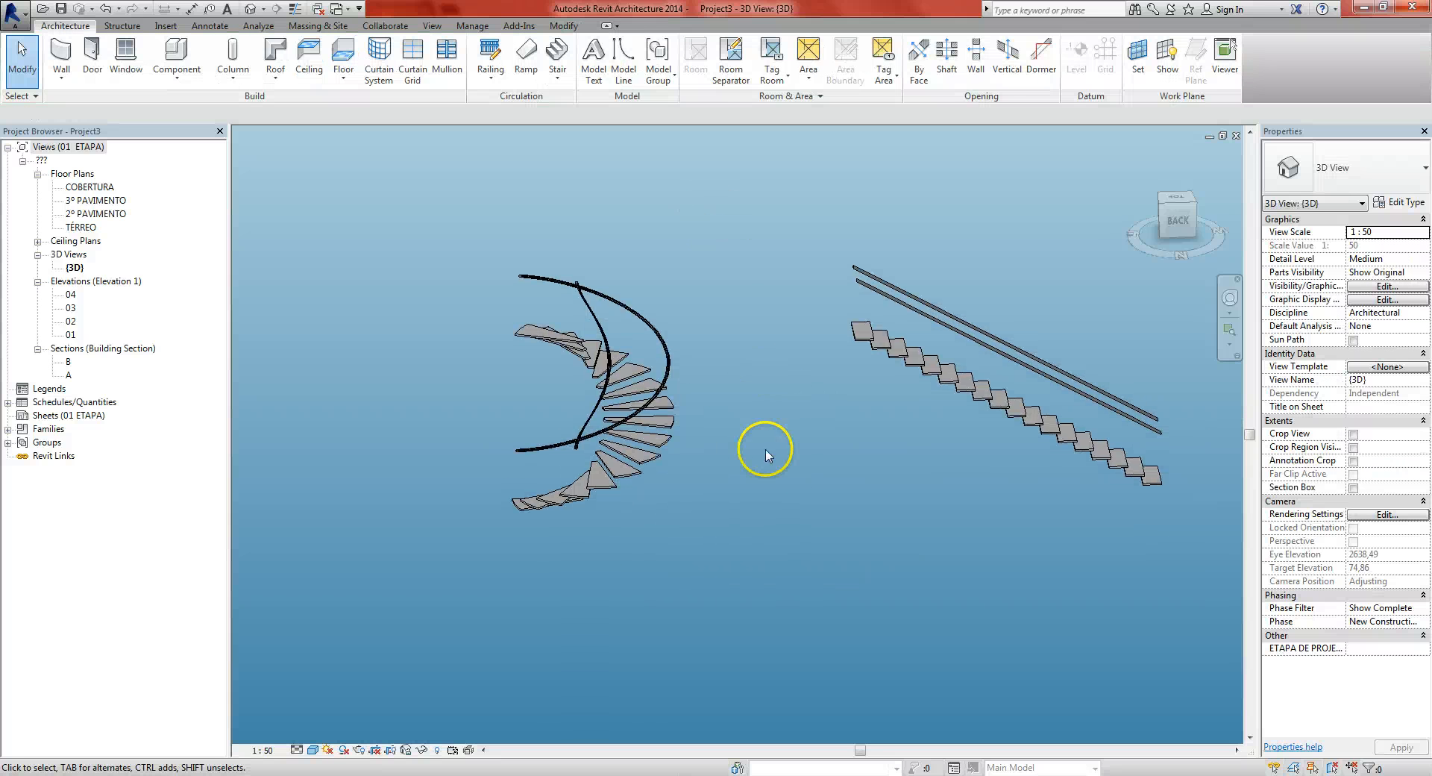
Change the spiral stair to the cast-in-place type ESCADA COMUM, LAJE = 15 and inspect its shape in 3D
{"action": "left_click", "coordinate": [659, 467]}
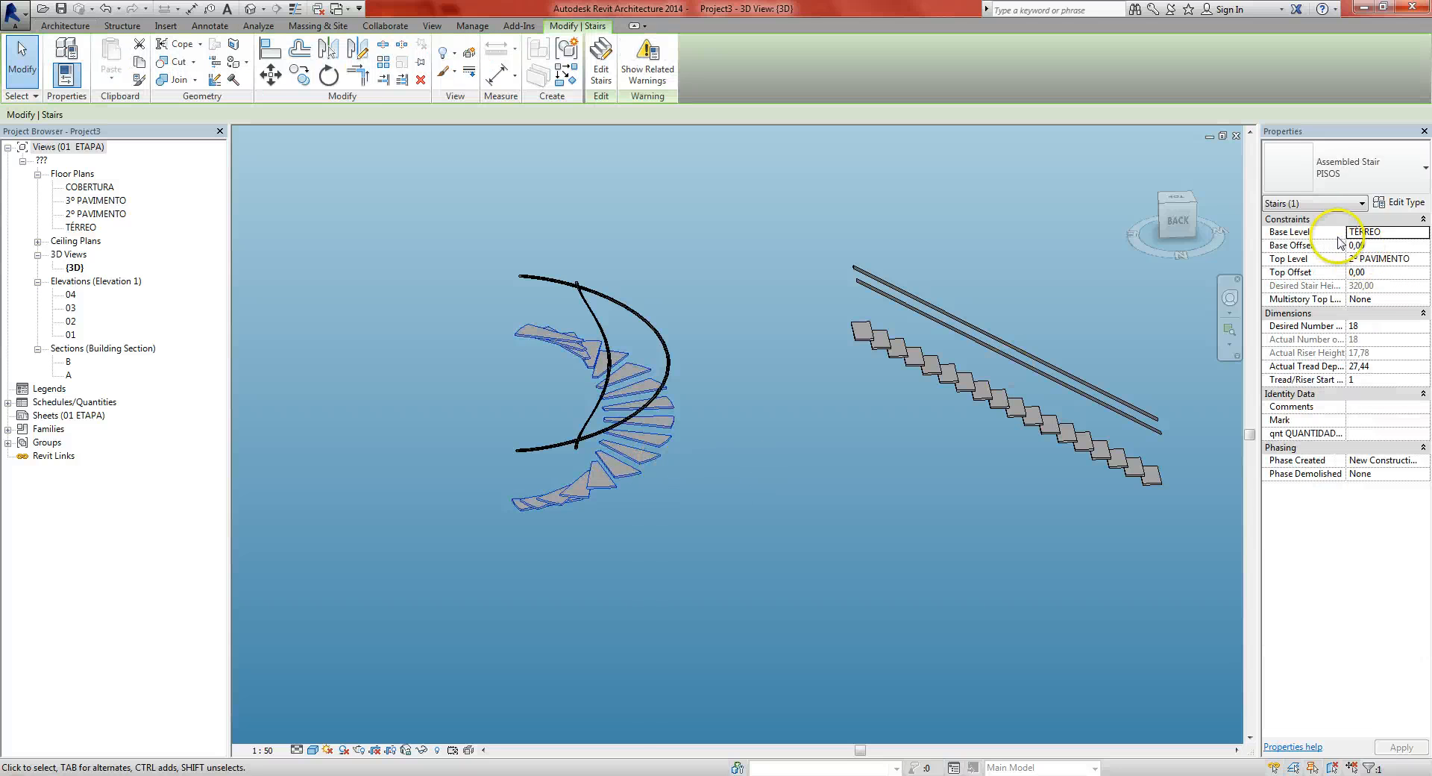
{"action": "left_click", "coordinate": [1356, 183]}
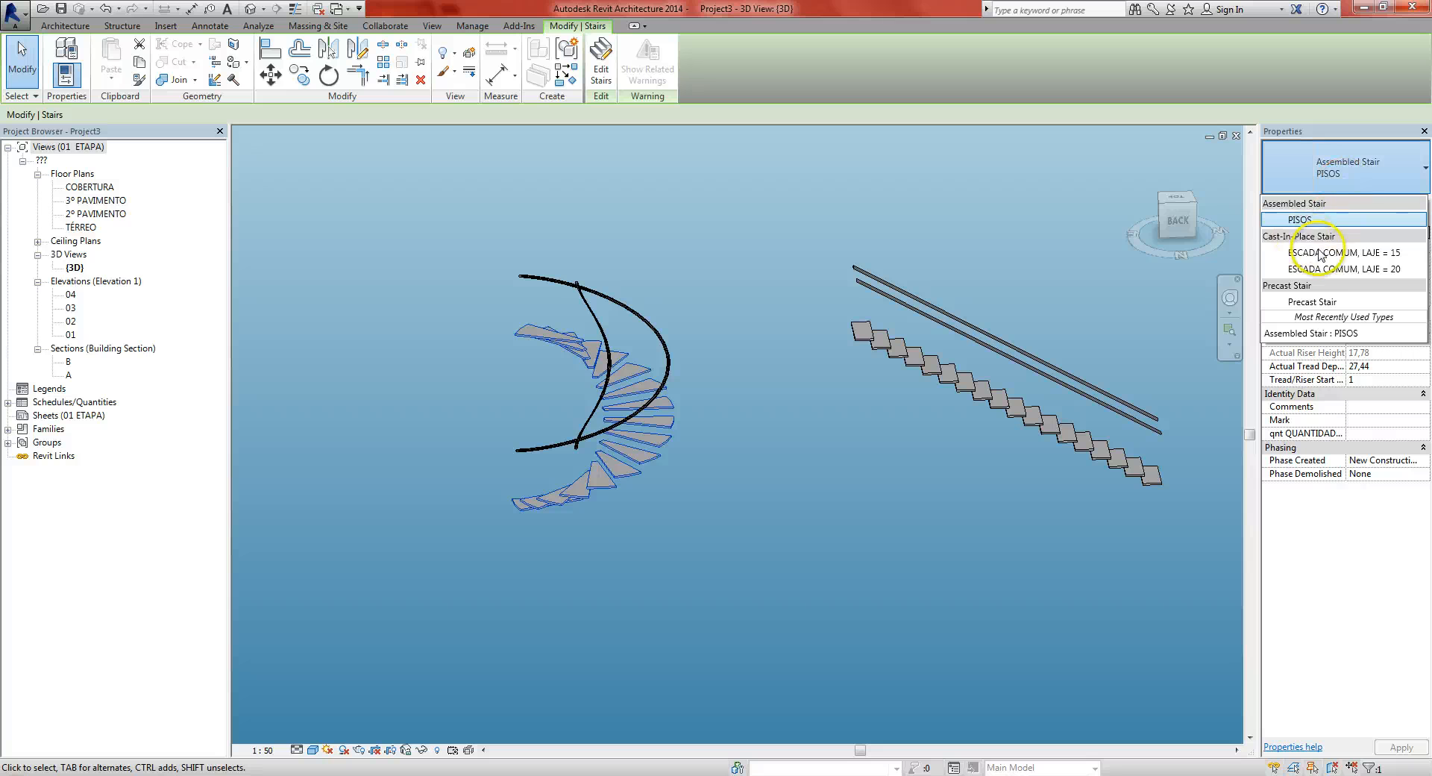
{"action": "left_click", "coordinate": [1386, 253]}
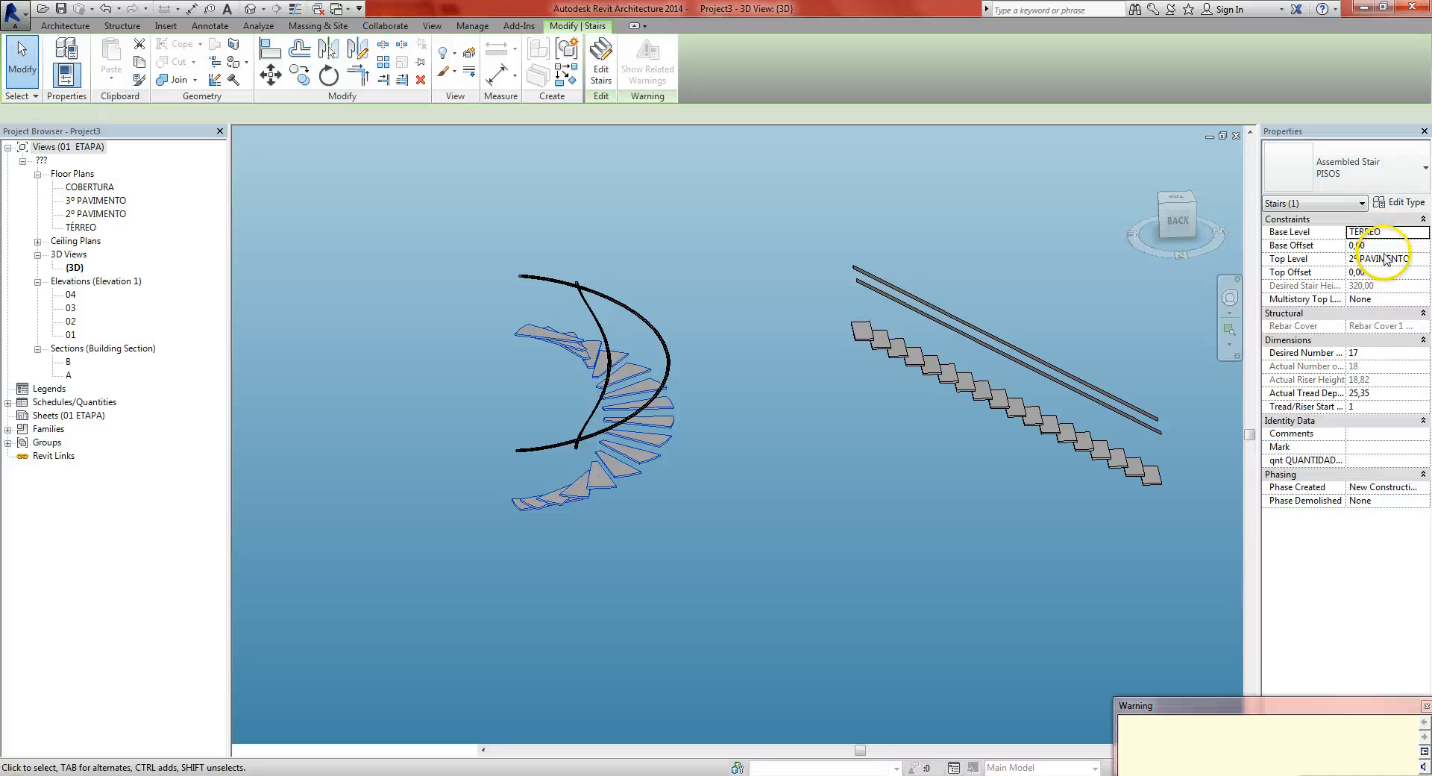
{"action": "left_click", "coordinate": [863, 512]}
{"action": "left_click", "coordinate": [523, 491]}
{"action": "scroll", "coordinate": [523, 491], "scroll_direction": "up", "scroll_amount": 2}
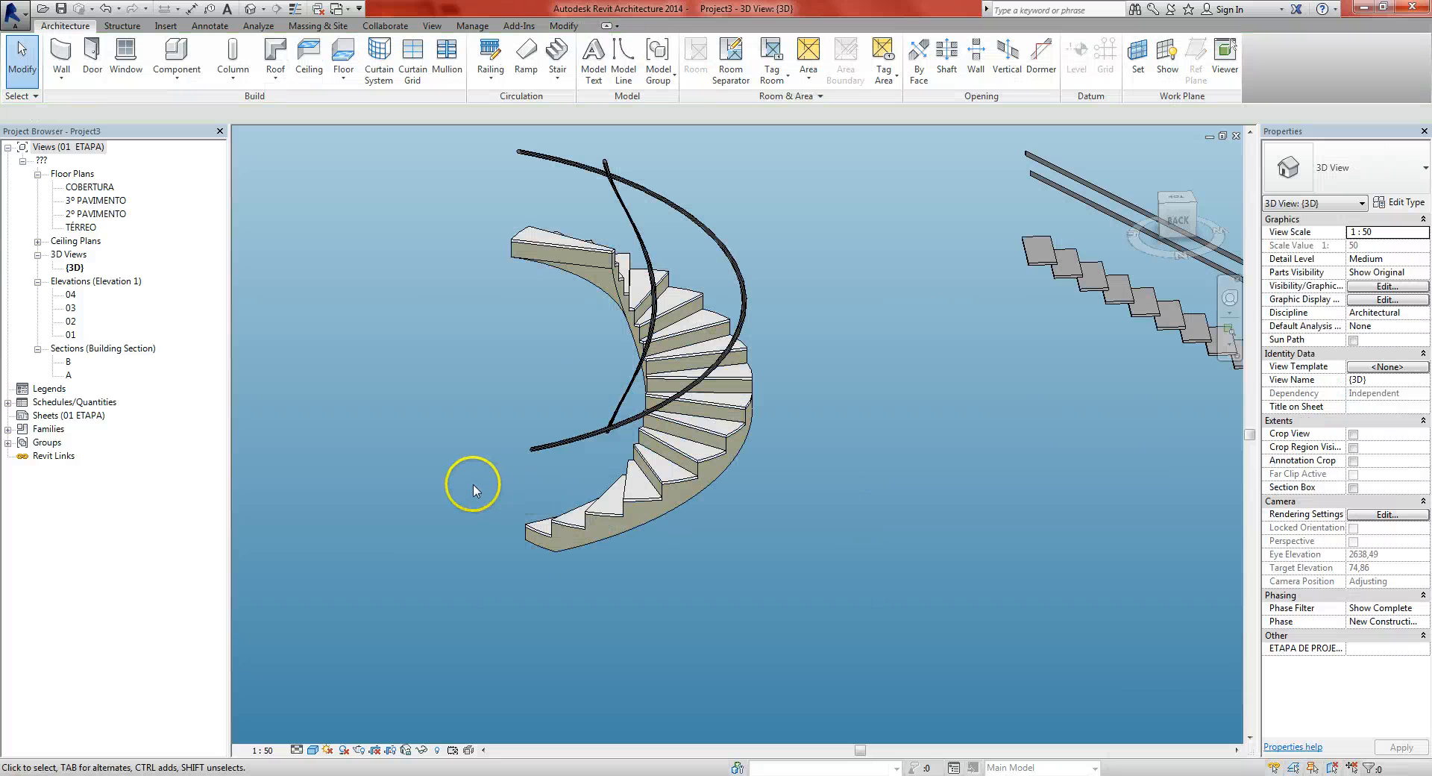
{"action": "middle_click_drag", "start_coordinate": [455, 451], "coordinate": [463, 487]}
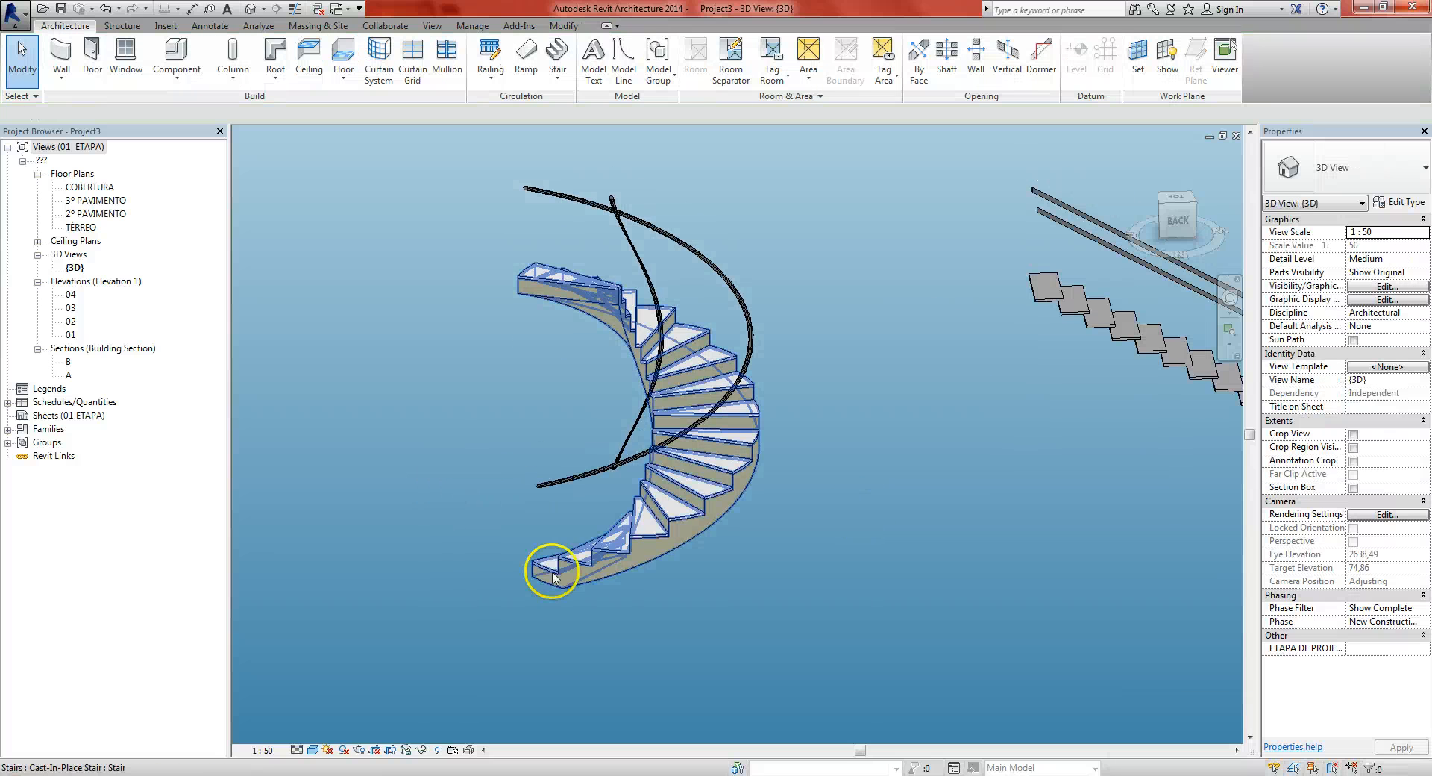
{"action": "left_click", "coordinate": [722, 507]}
{"action": "scroll", "coordinate": [791, 517], "scroll_direction": "down", "scroll_amount": 3}
{"action": "left_click_drag", "start_coordinate": [810, 535], "coordinate": [725, 547], "text": "shift"}
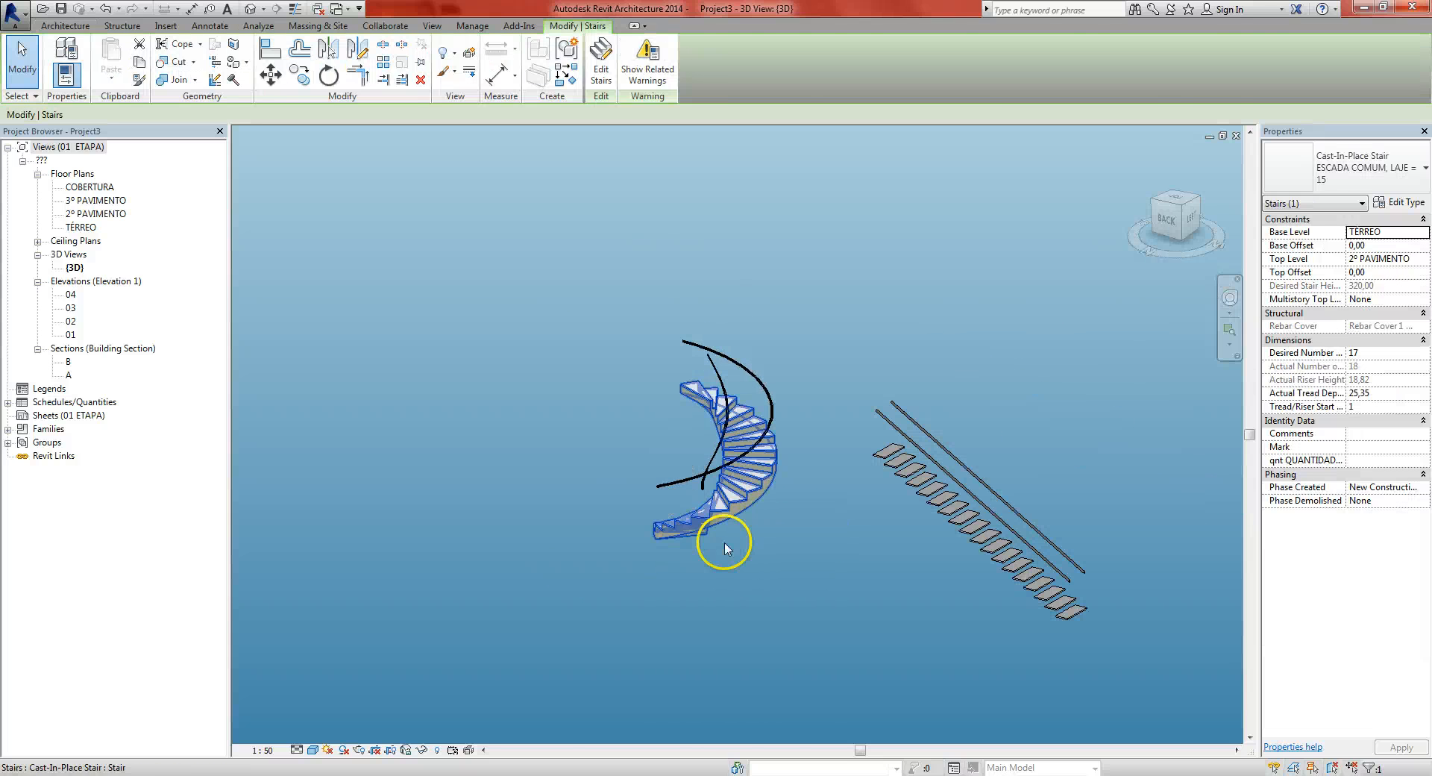
{"action": "middle_click_drag", "start_coordinate": [726, 546], "coordinate": [724, 549], "text": "shift"}
{"action": "left_click", "coordinate": [741, 550]}
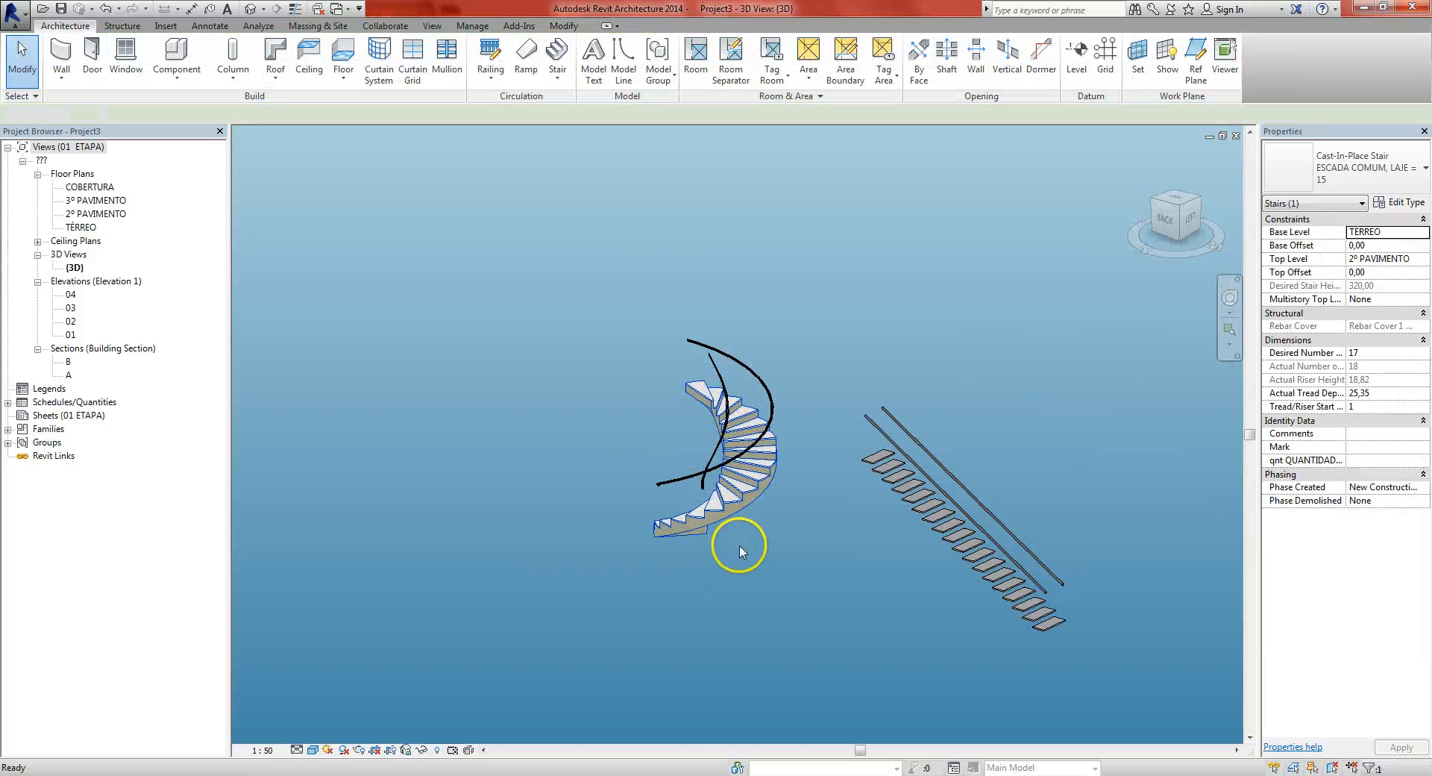
Change the straight stair to the cast-in-place type ESCADA COMUM, LAJE = 20
{"action": "left_click", "coordinate": [922, 526]}
{"action": "middle_click_drag", "start_coordinate": [873, 629], "coordinate": [825, 623]}
{"action": "left_click", "coordinate": [1325, 170]}
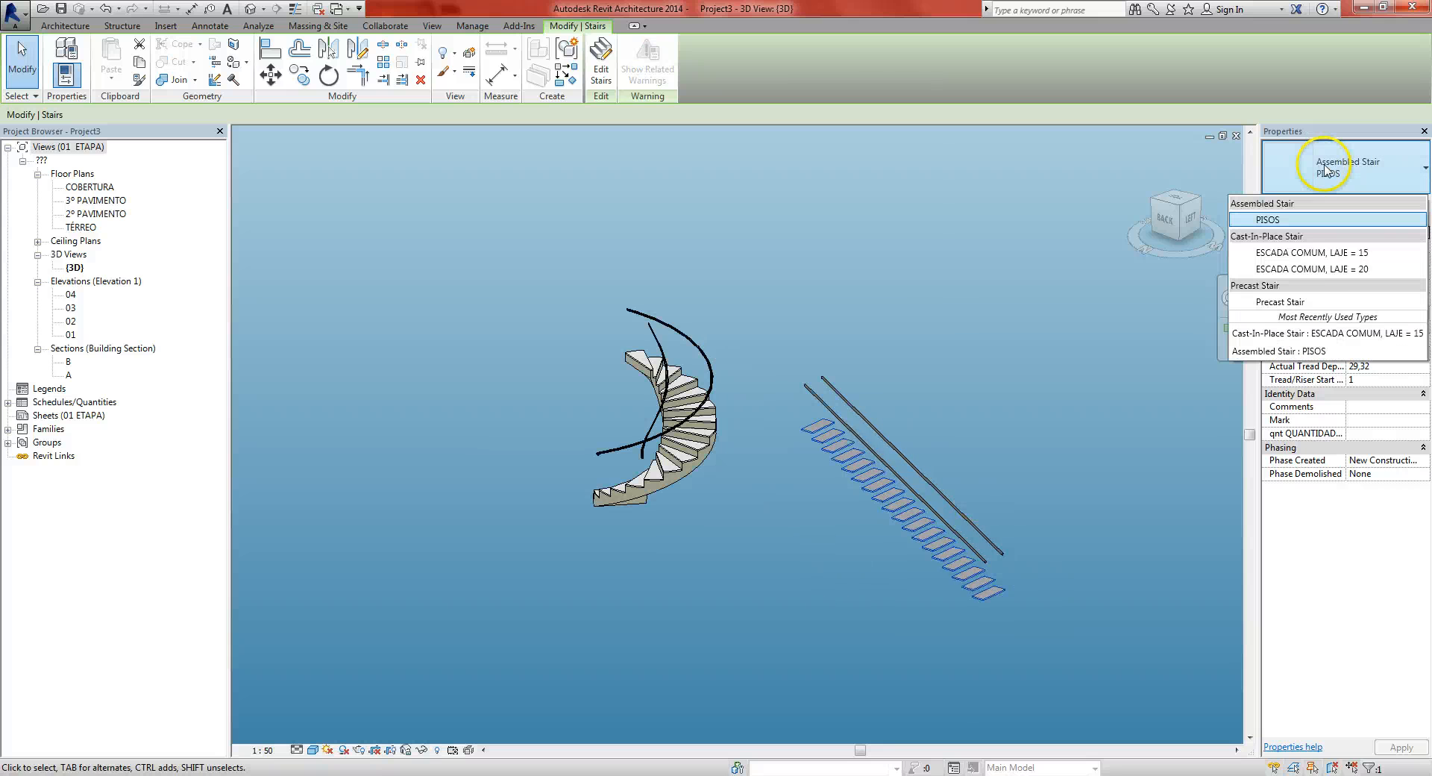
{"action": "left_click", "coordinate": [1363, 270]}
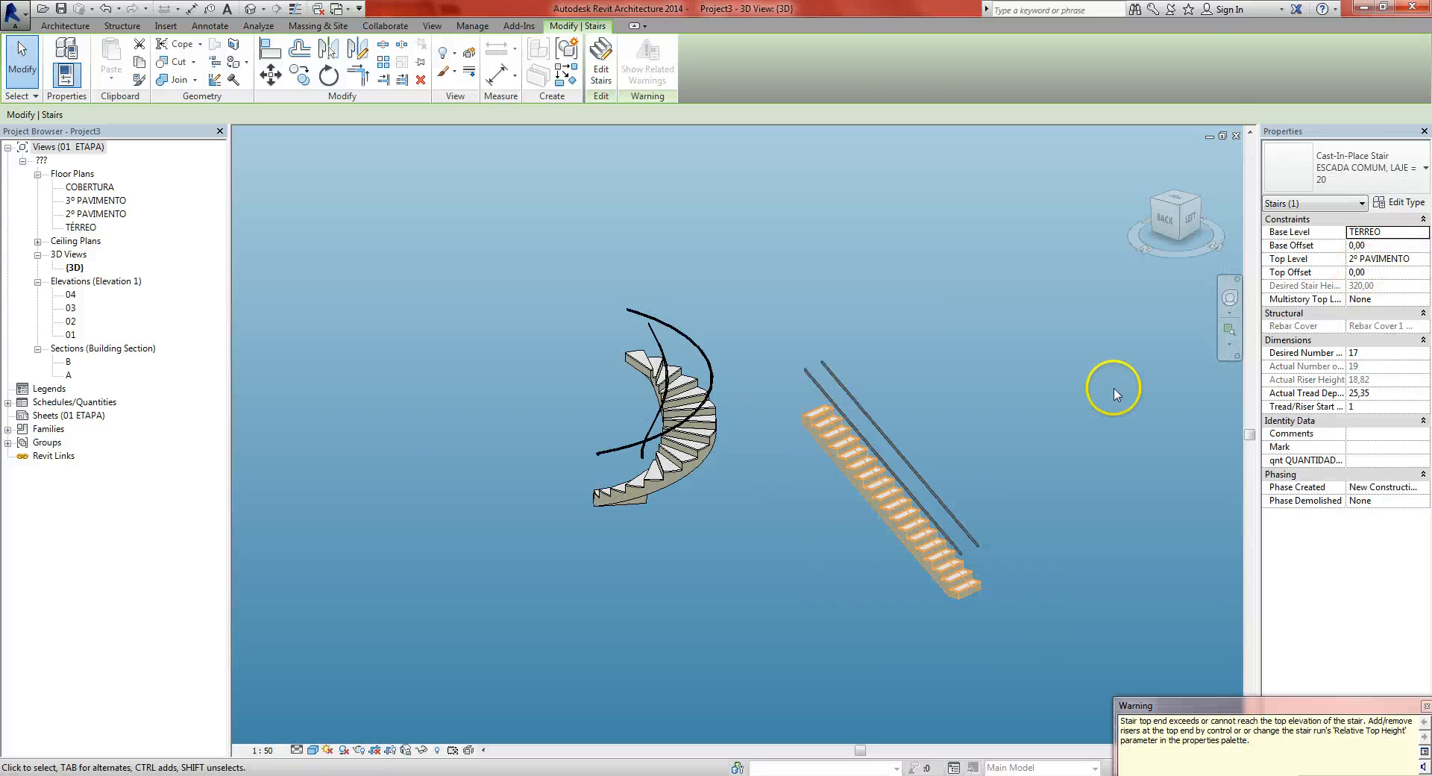
{"action": "left_click", "coordinate": [1104, 385]}
{"action": "scroll", "coordinate": [969, 596], "scroll_direction": "up", "scroll_amount": 2}
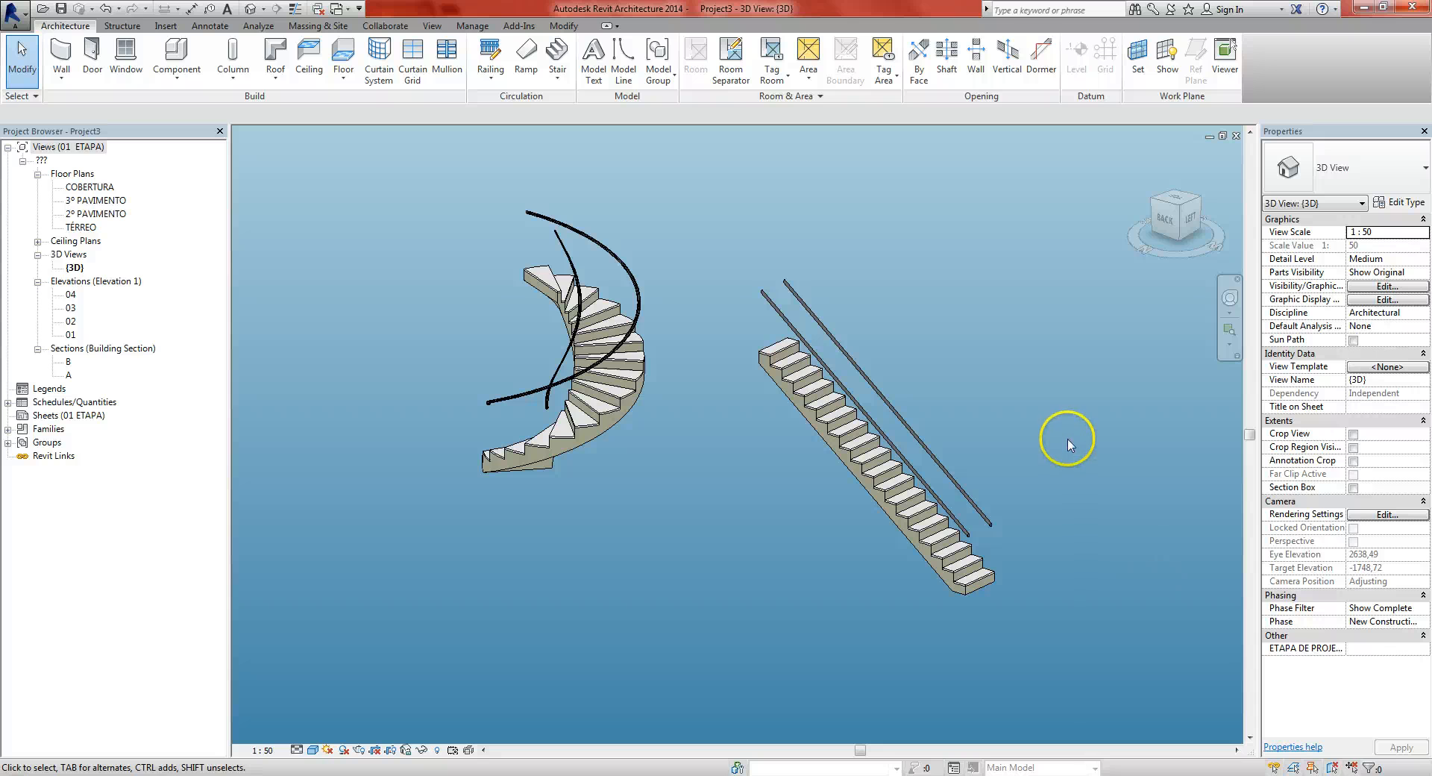
Start a center-ends spiral stair by component in the TÉRREO floor plan, setting the PISOS type's minimum run width to 150
{"action": "key", "text": "ctrl+Tab"}
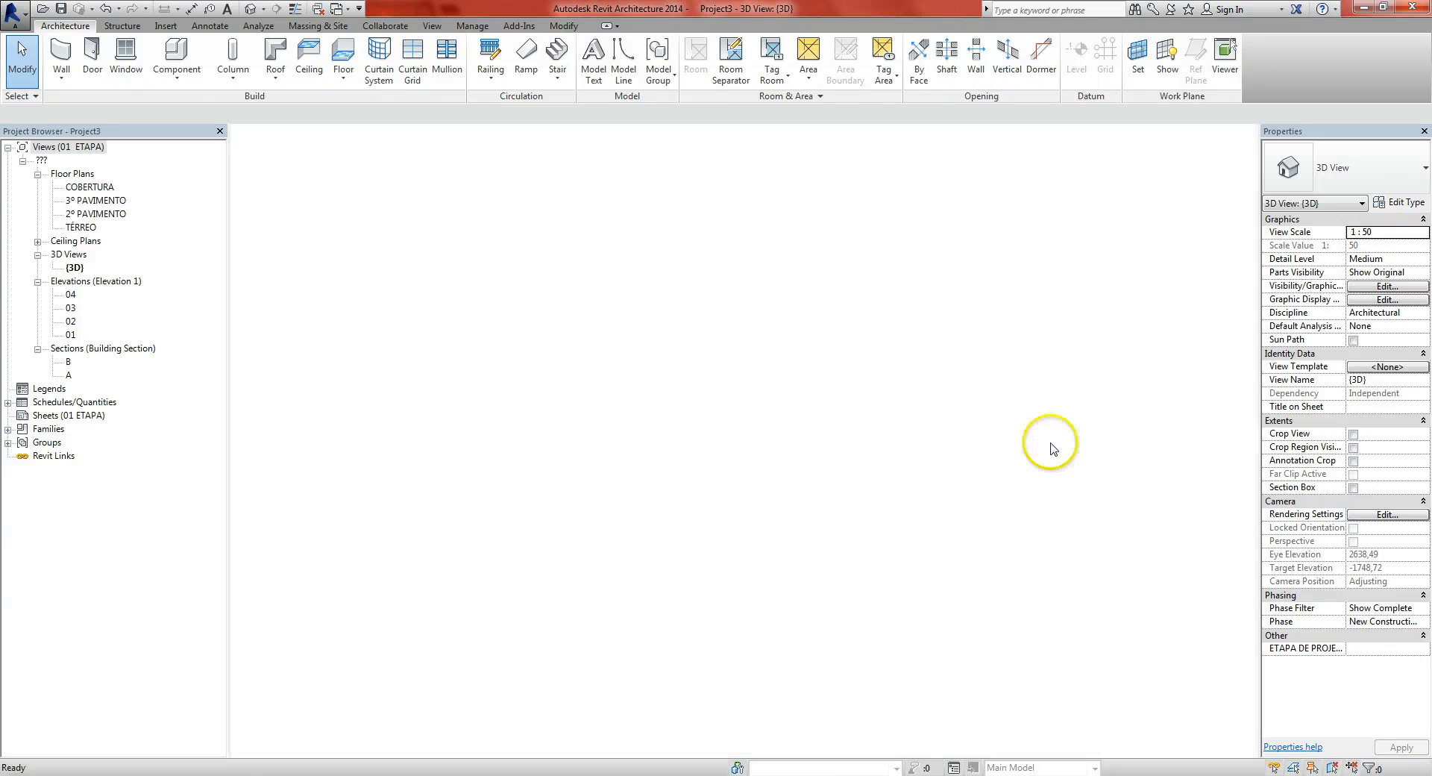
{"action": "left_click", "coordinate": [557, 77]}
{"action": "left_click", "coordinate": [563, 120]}
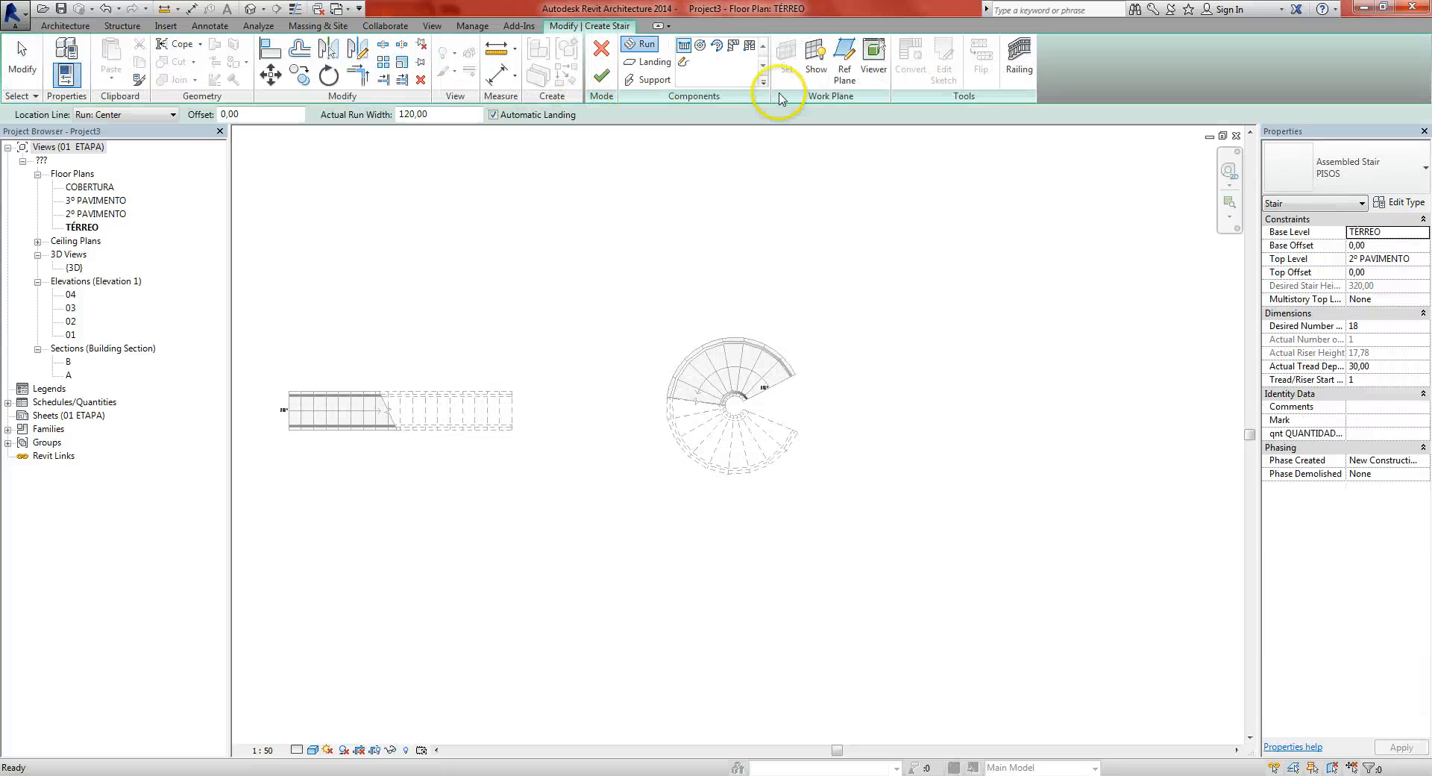
{"action": "left_click", "coordinate": [718, 46]}
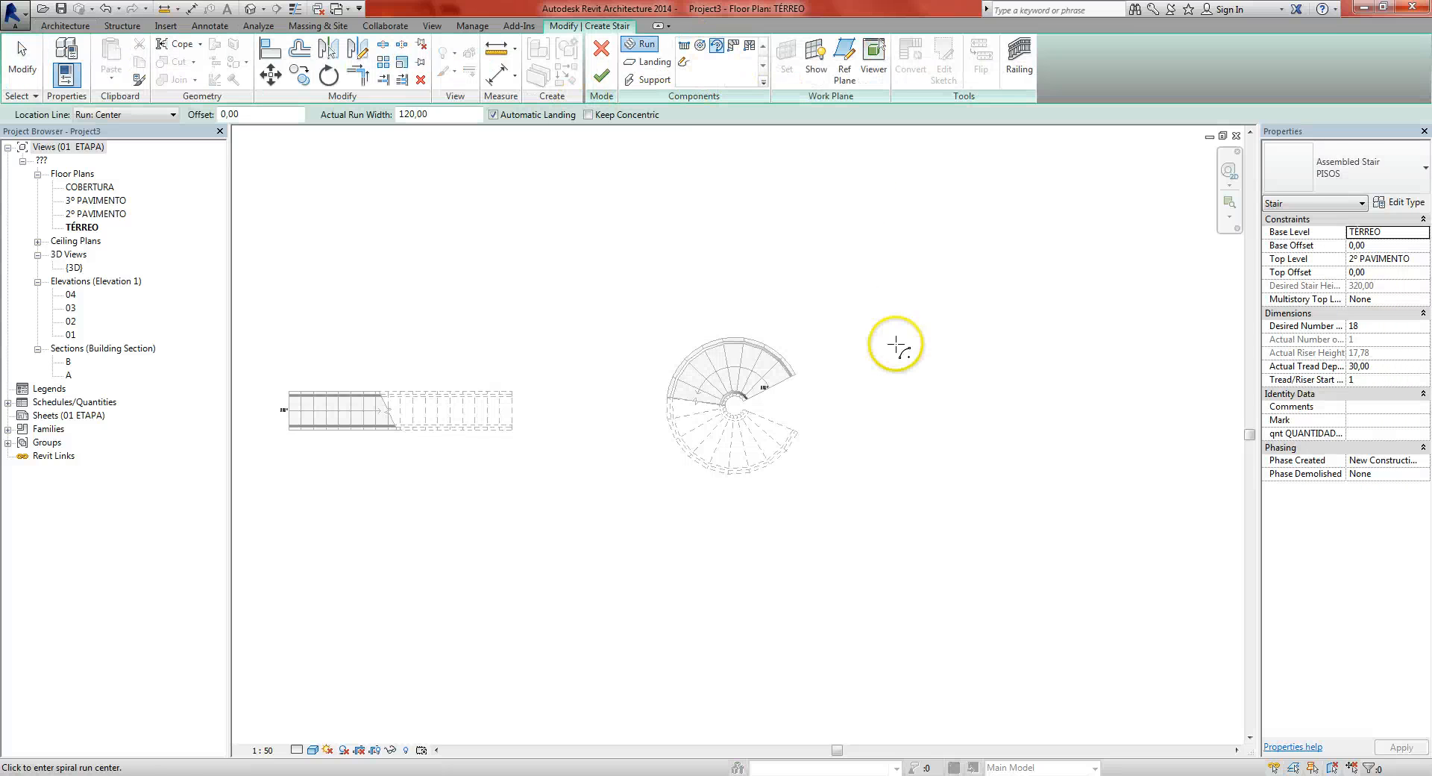
{"action": "middle_click_drag", "start_coordinate": [886, 343], "coordinate": [726, 410]}
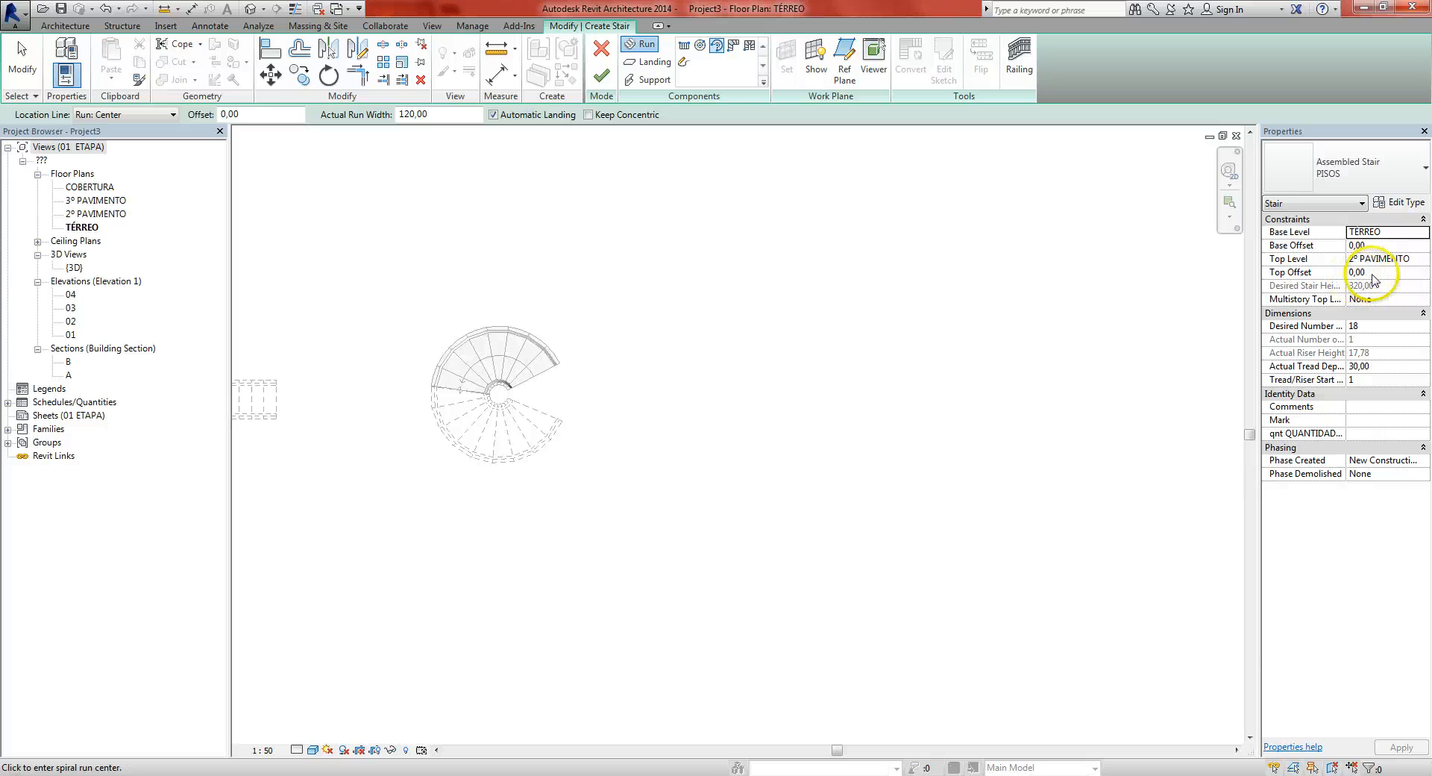
{"action": "left_click", "coordinate": [1424, 205]}
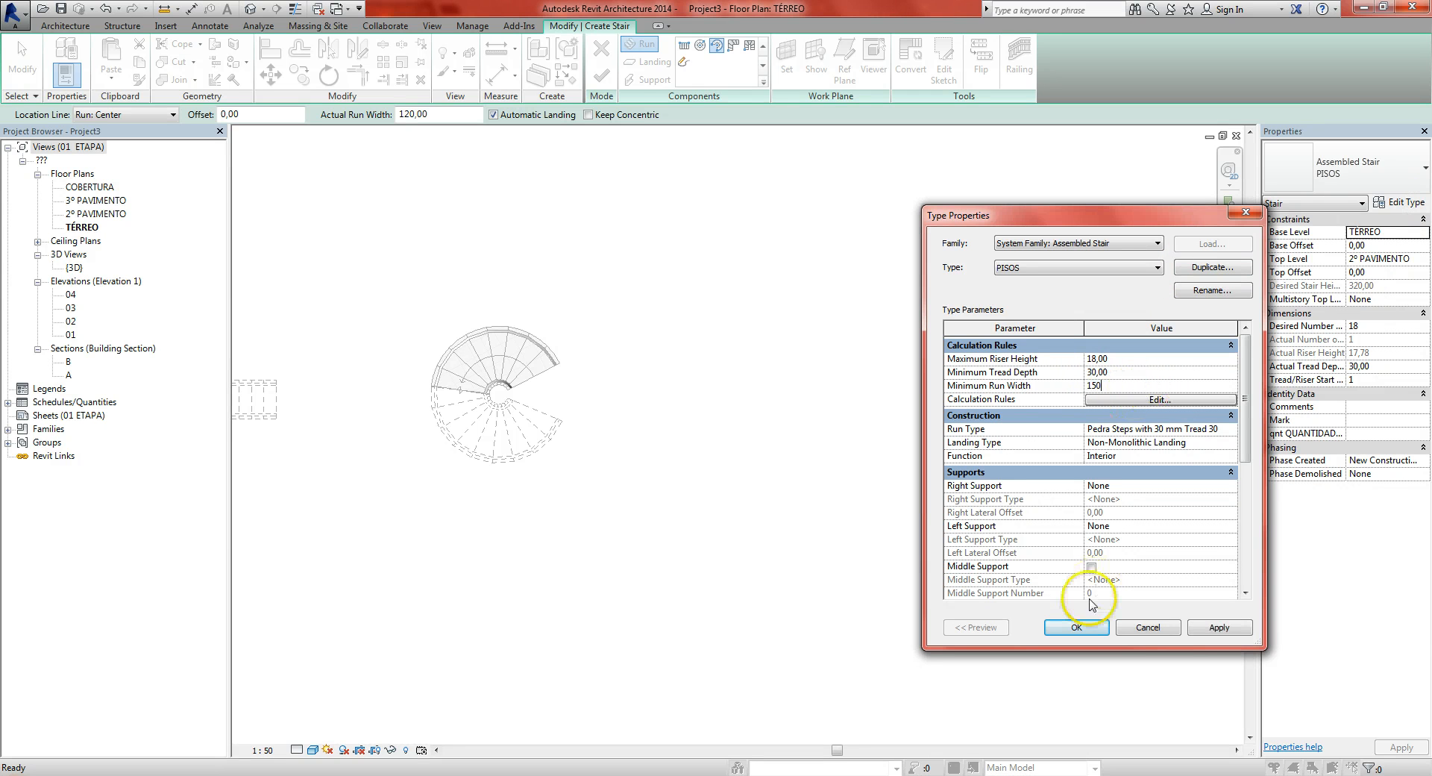
{"action": "left_click", "coordinate": [1077, 627]}
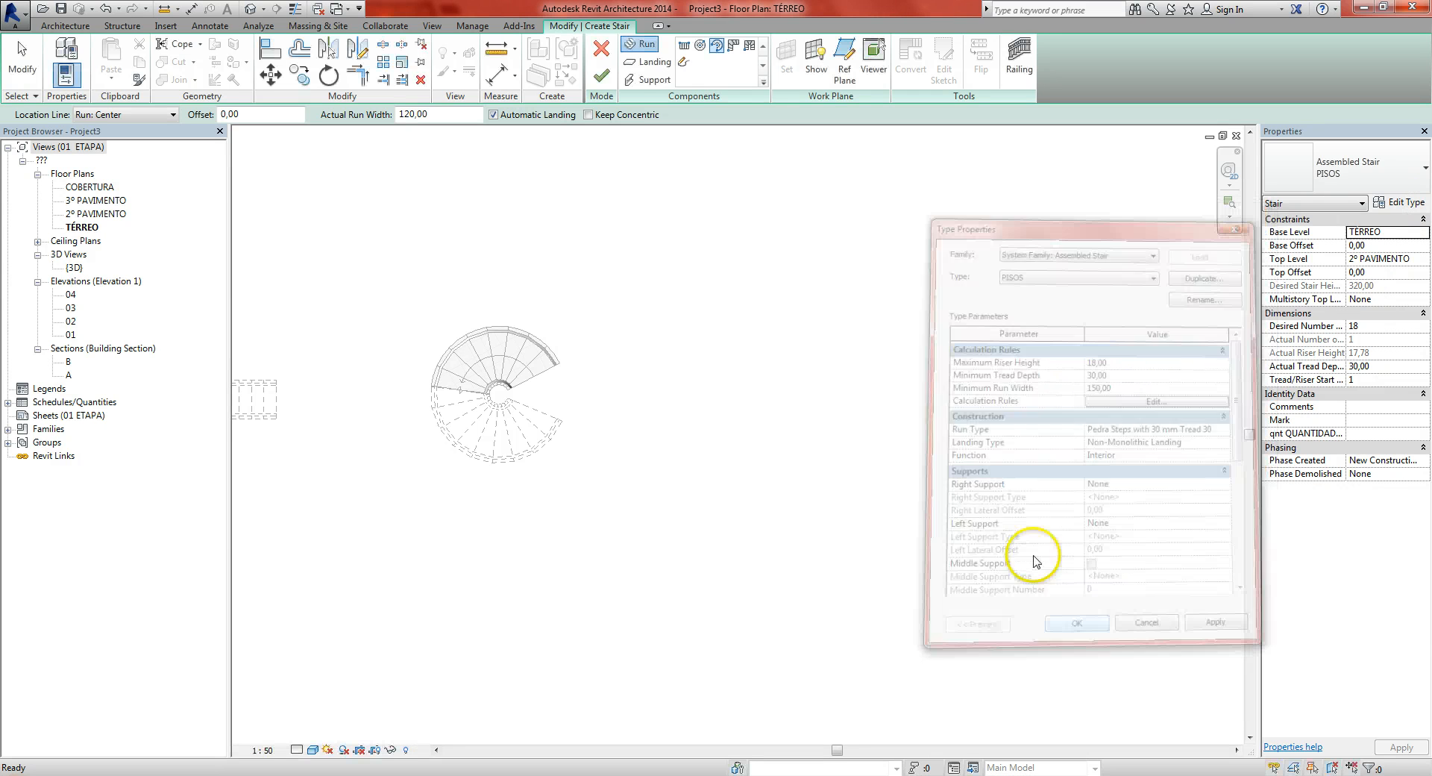
Place the second spiral run beside the first spiral stair with a radius of 100 and all 18 risers, and finish the stair
{"action": "left_click", "coordinate": [746, 373]}
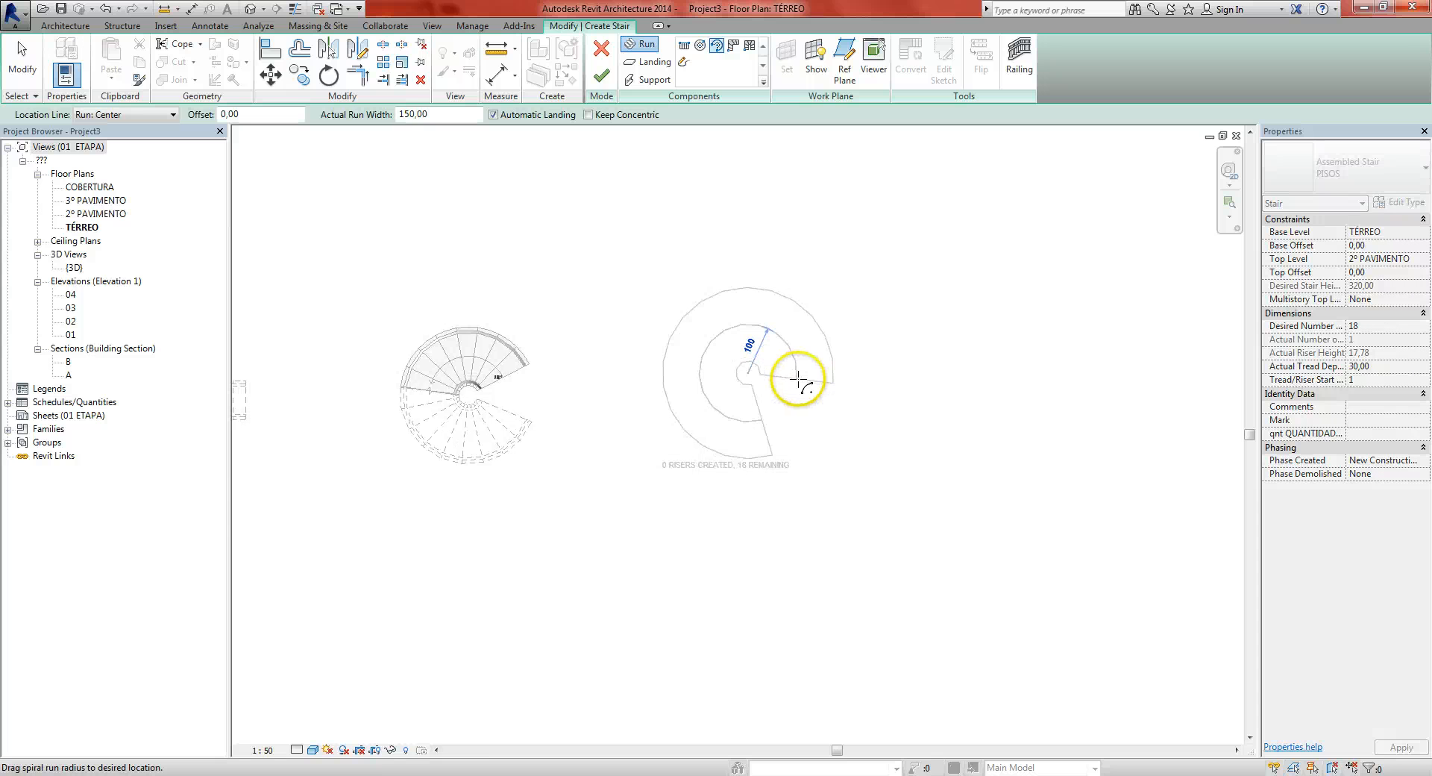
{"action": "scroll", "coordinate": [799, 383], "scroll_direction": "up", "scroll_amount": 1}
{"action": "scroll", "coordinate": [806, 387], "scroll_direction": "up", "scroll_amount": 1}
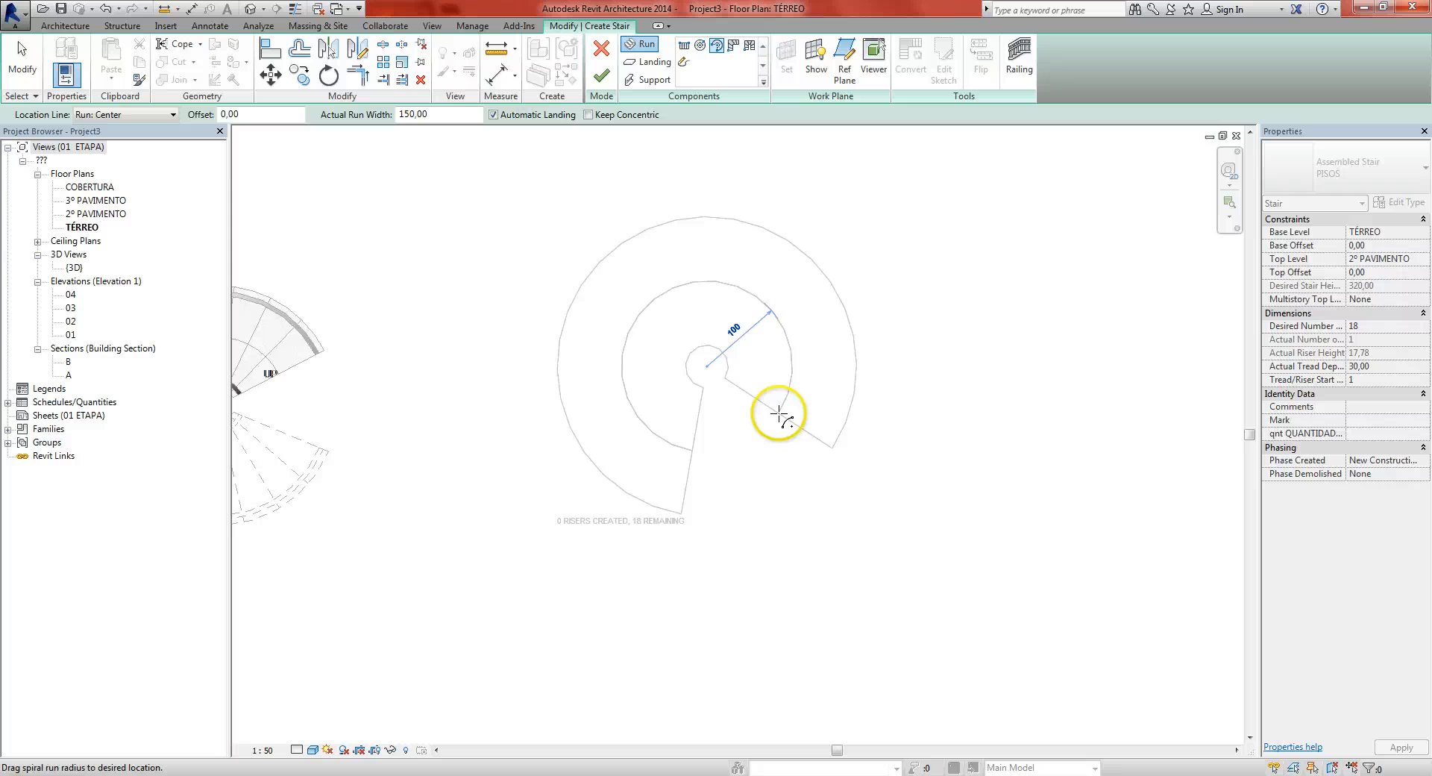
{"action": "type", "text": "0"}
{"action": "key", "text": "Return"}
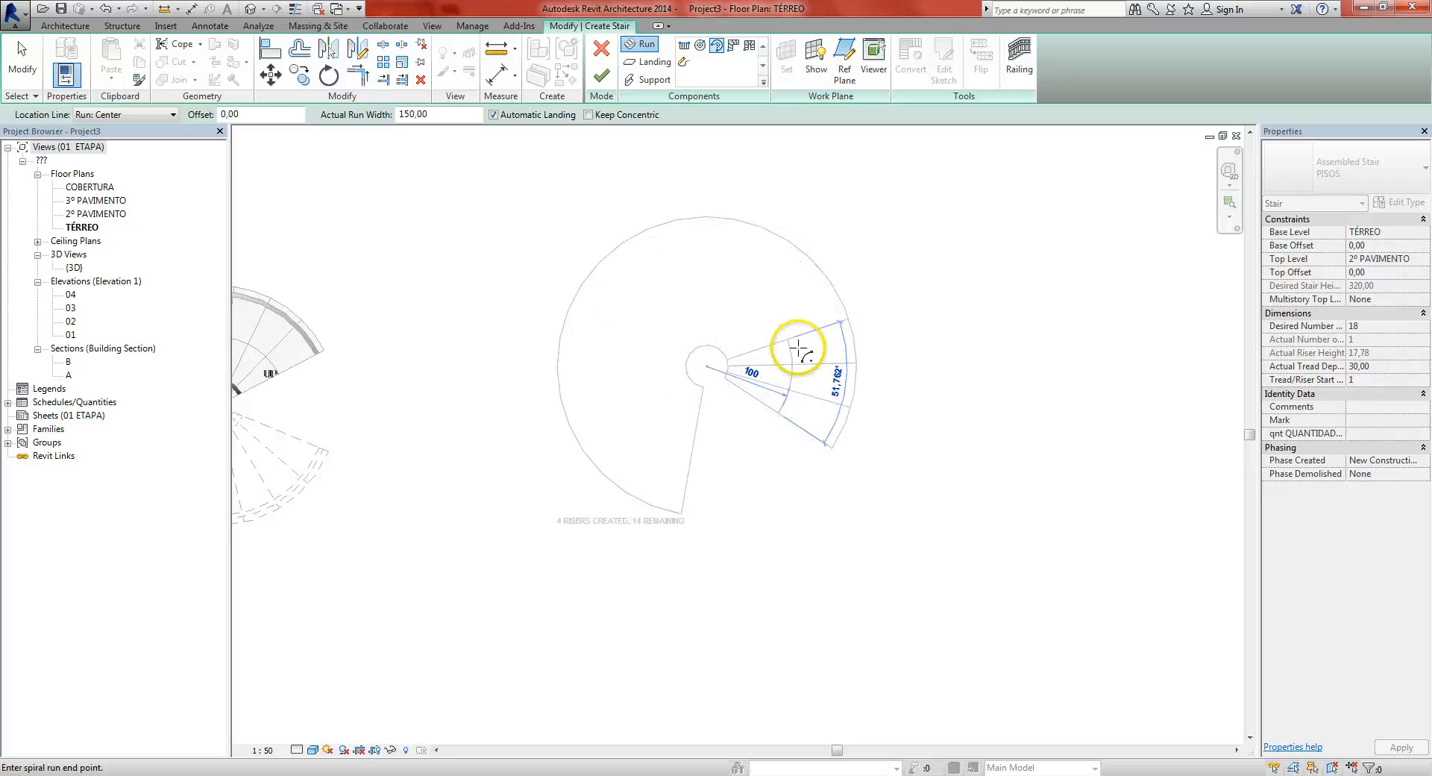
{"action": "left_click", "coordinate": [742, 464]}
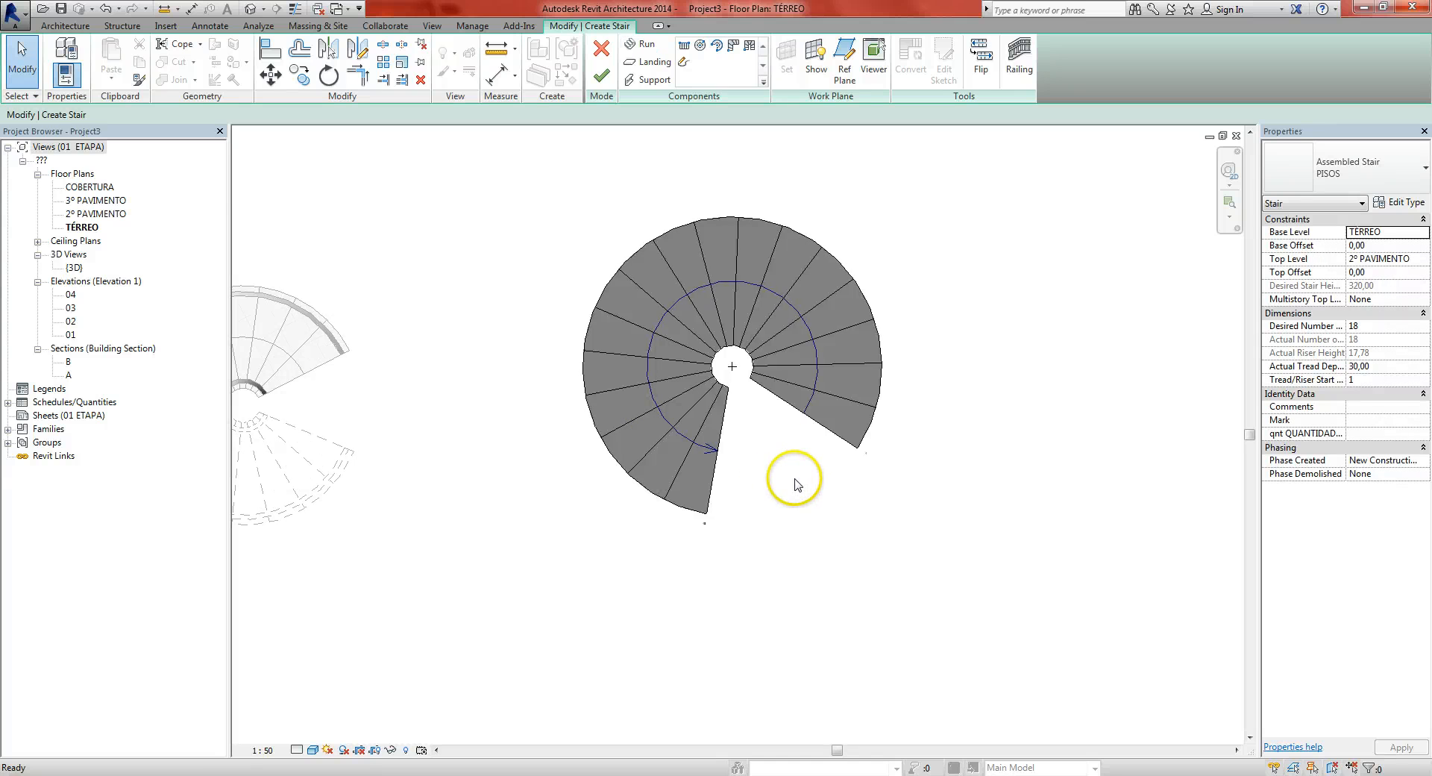
{"action": "scroll", "coordinate": [798, 486], "scroll_direction": "down", "scroll_amount": 2}
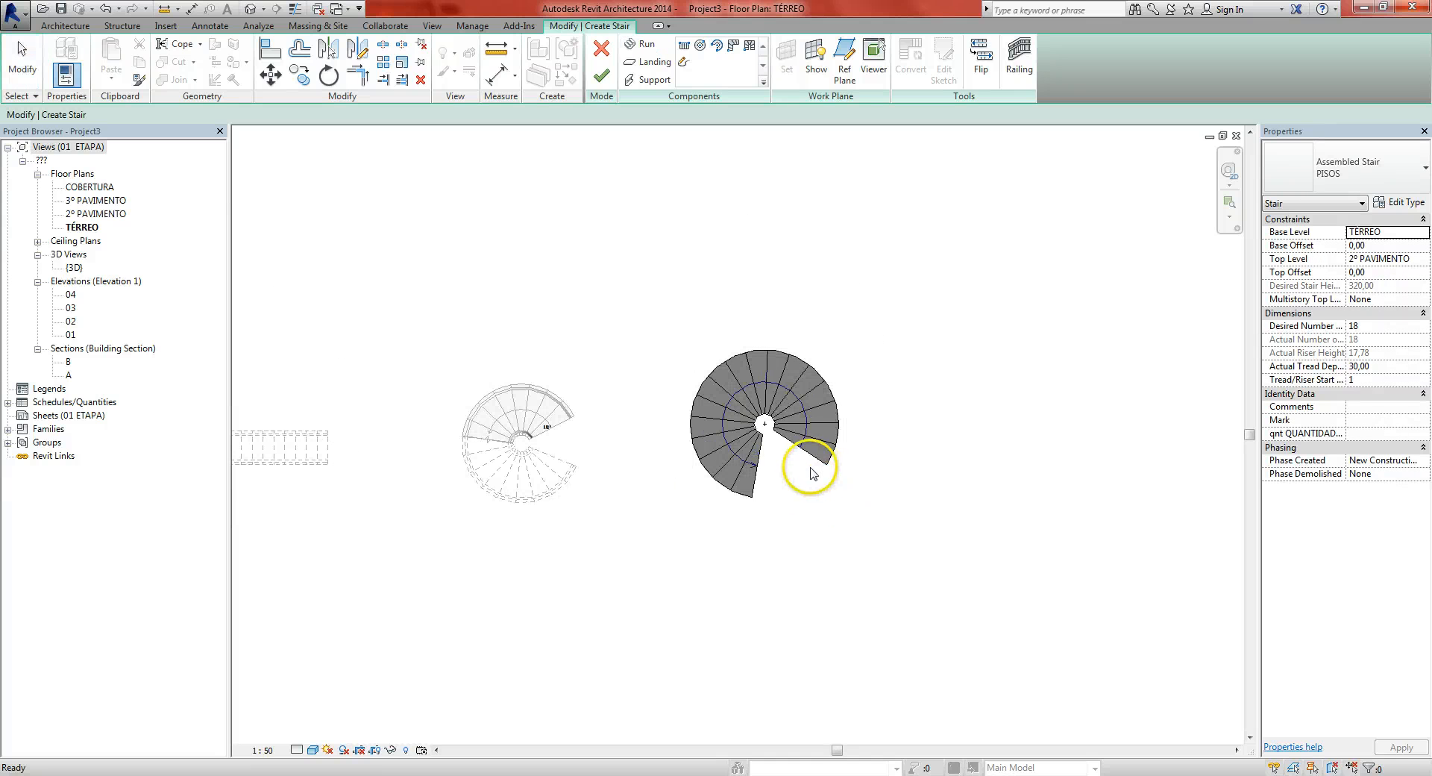
{"action": "left_click", "coordinate": [592, 78]}
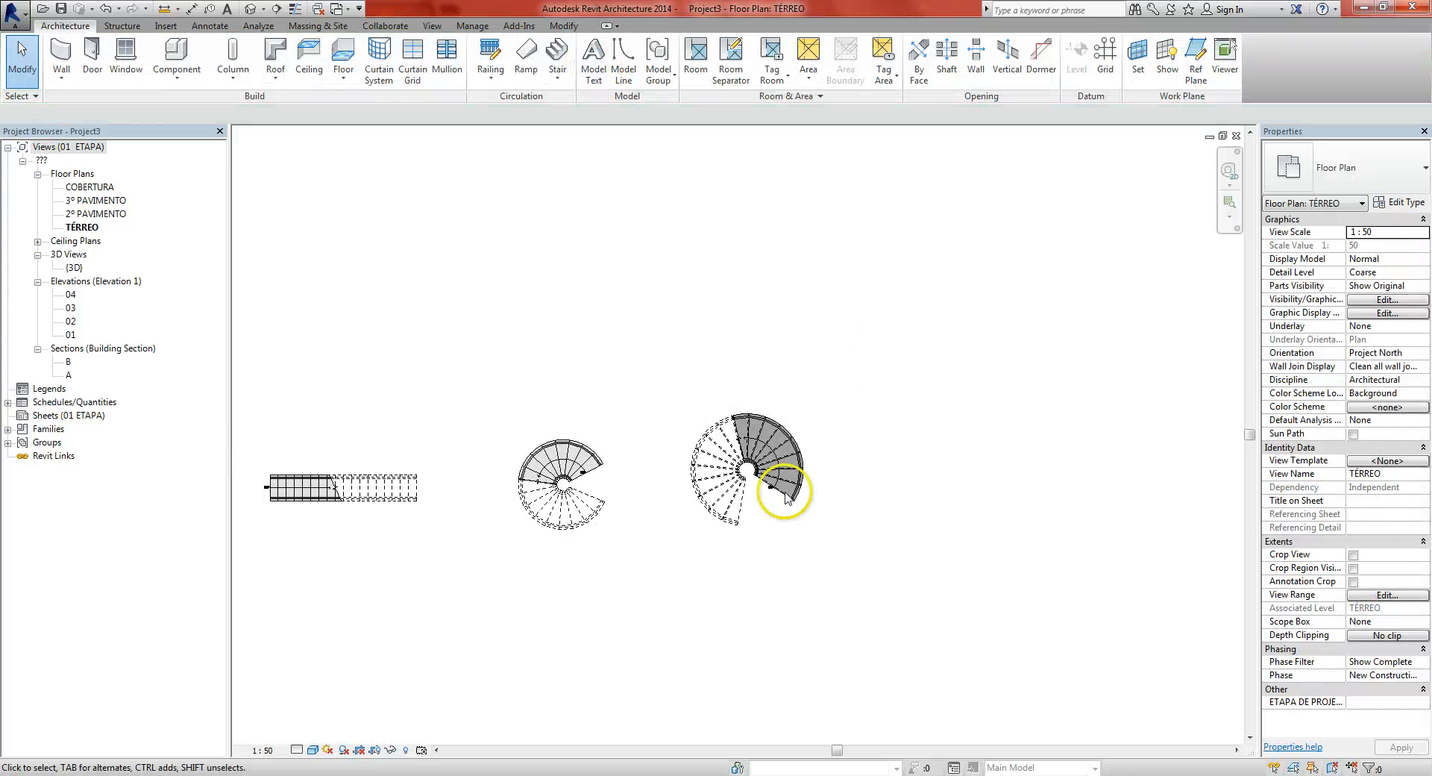
Edit the new spiral stair, changing its run type's tread material to PISO EM CARPETE AZUL ESCURO, and finish the edit
{"action": "scroll", "coordinate": [794, 496], "scroll_direction": "up", "scroll_amount": 5}
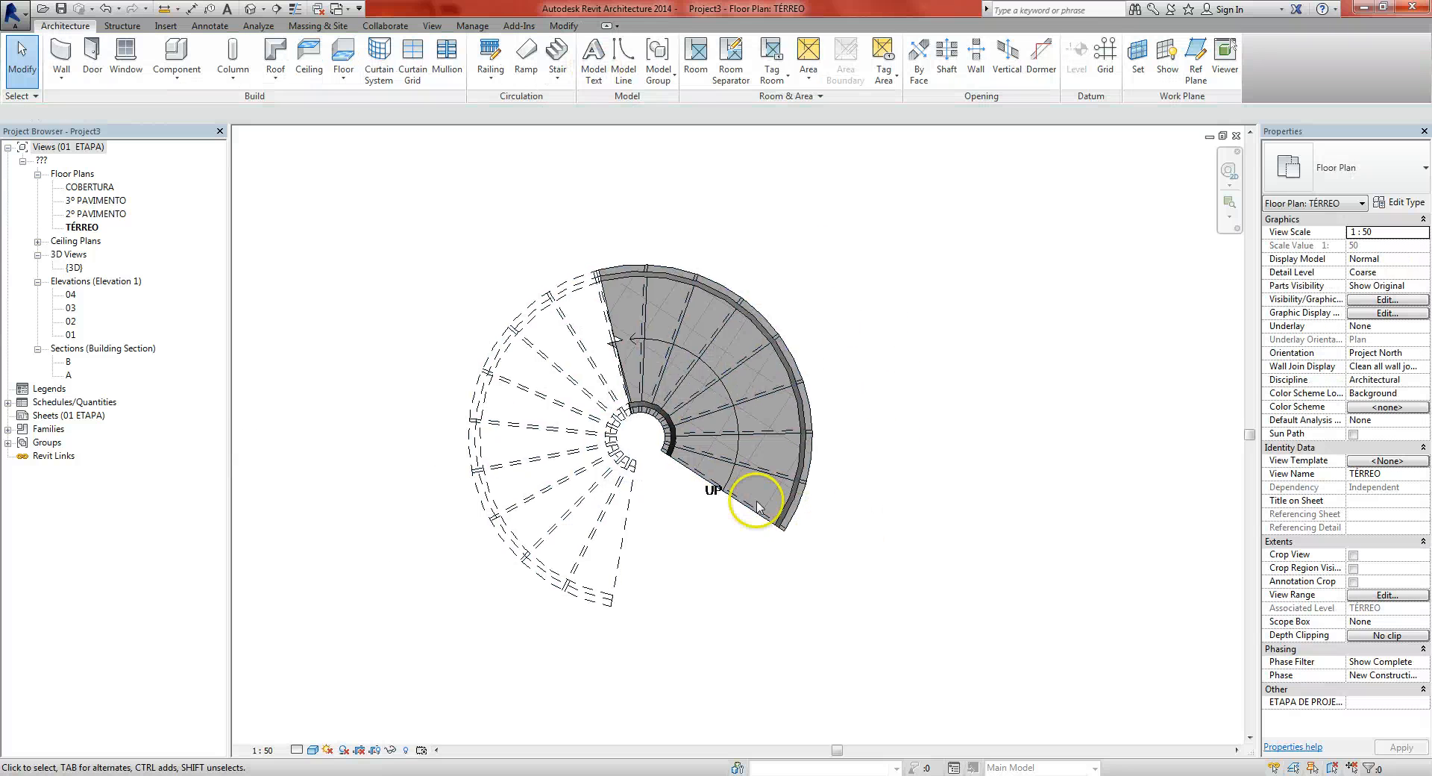
{"action": "left_click", "coordinate": [760, 437]}
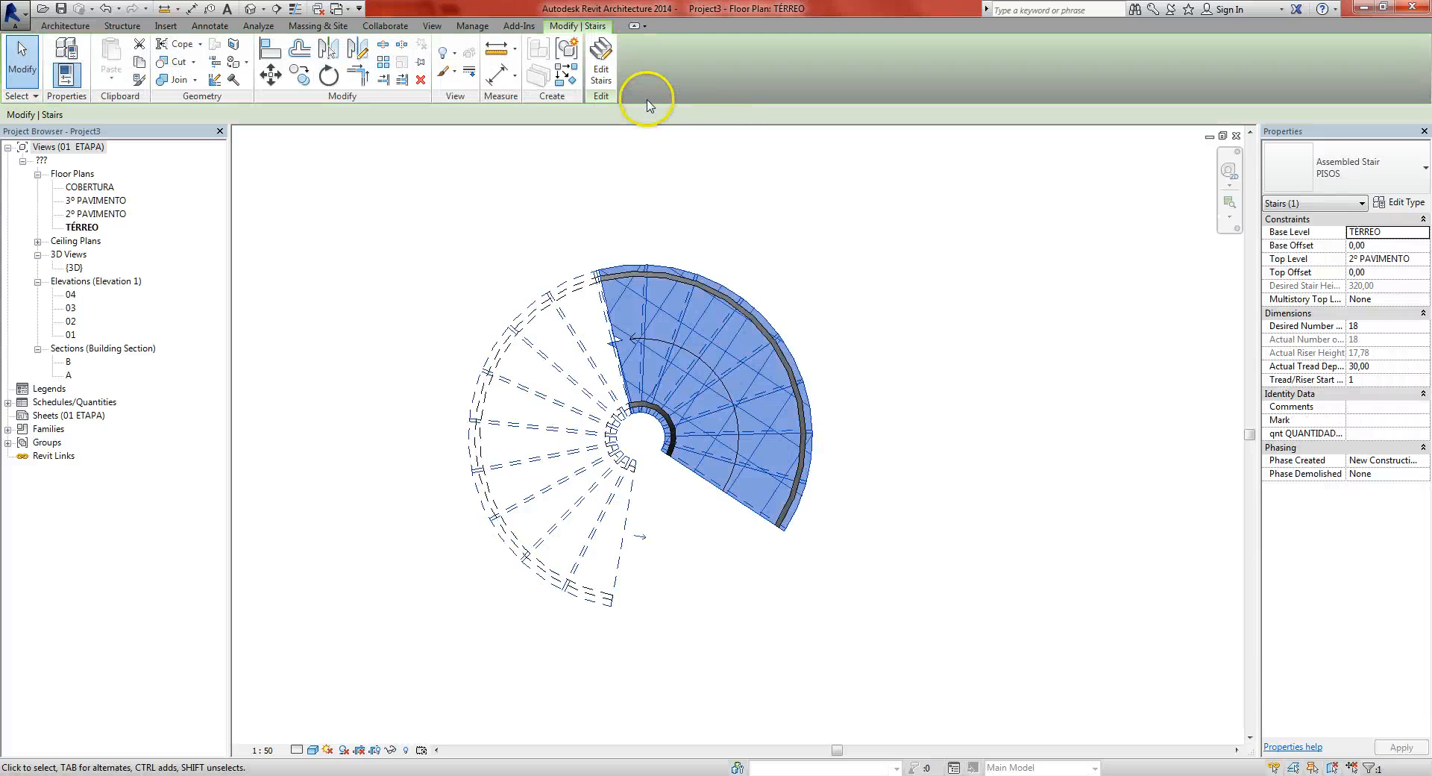
{"action": "left_click", "coordinate": [600, 61]}
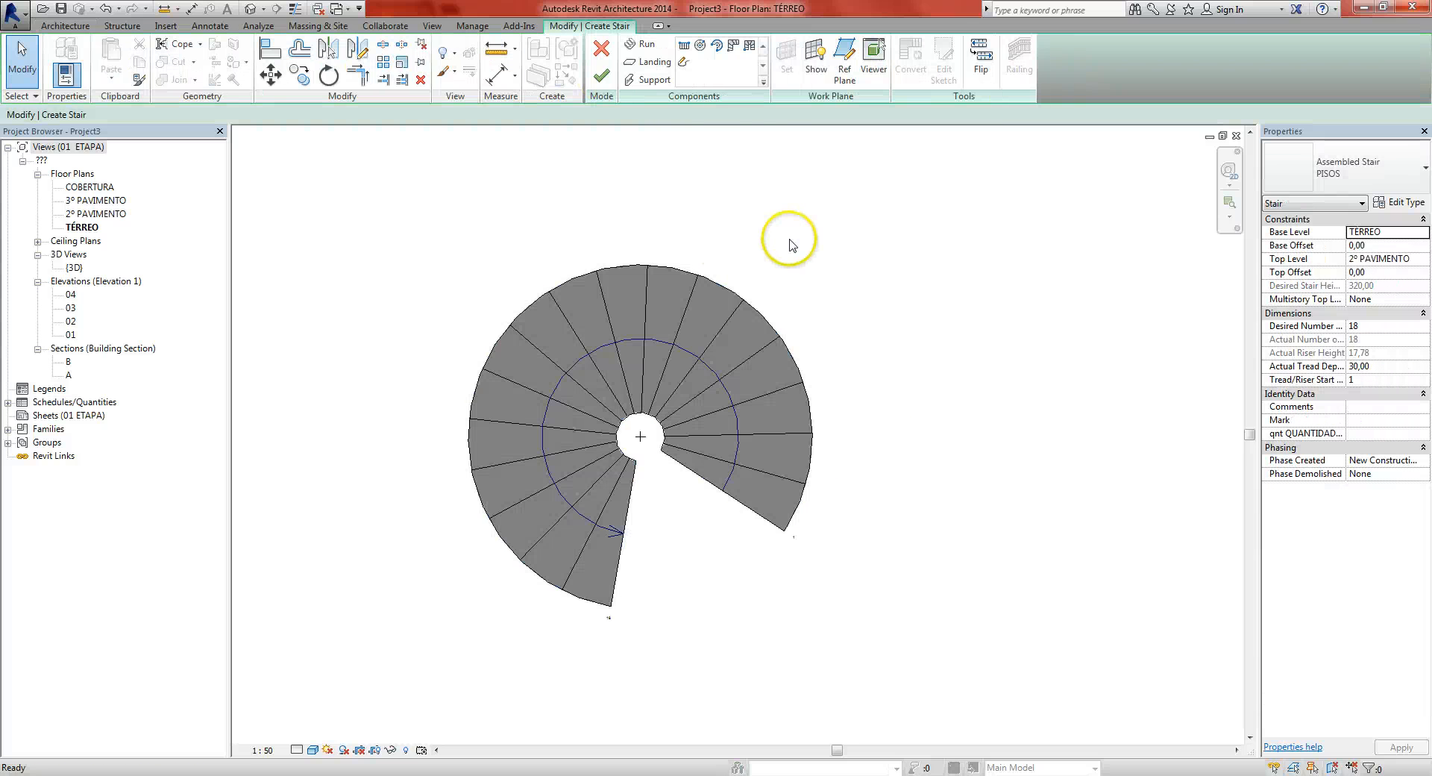
{"action": "left_click", "coordinate": [702, 378]}
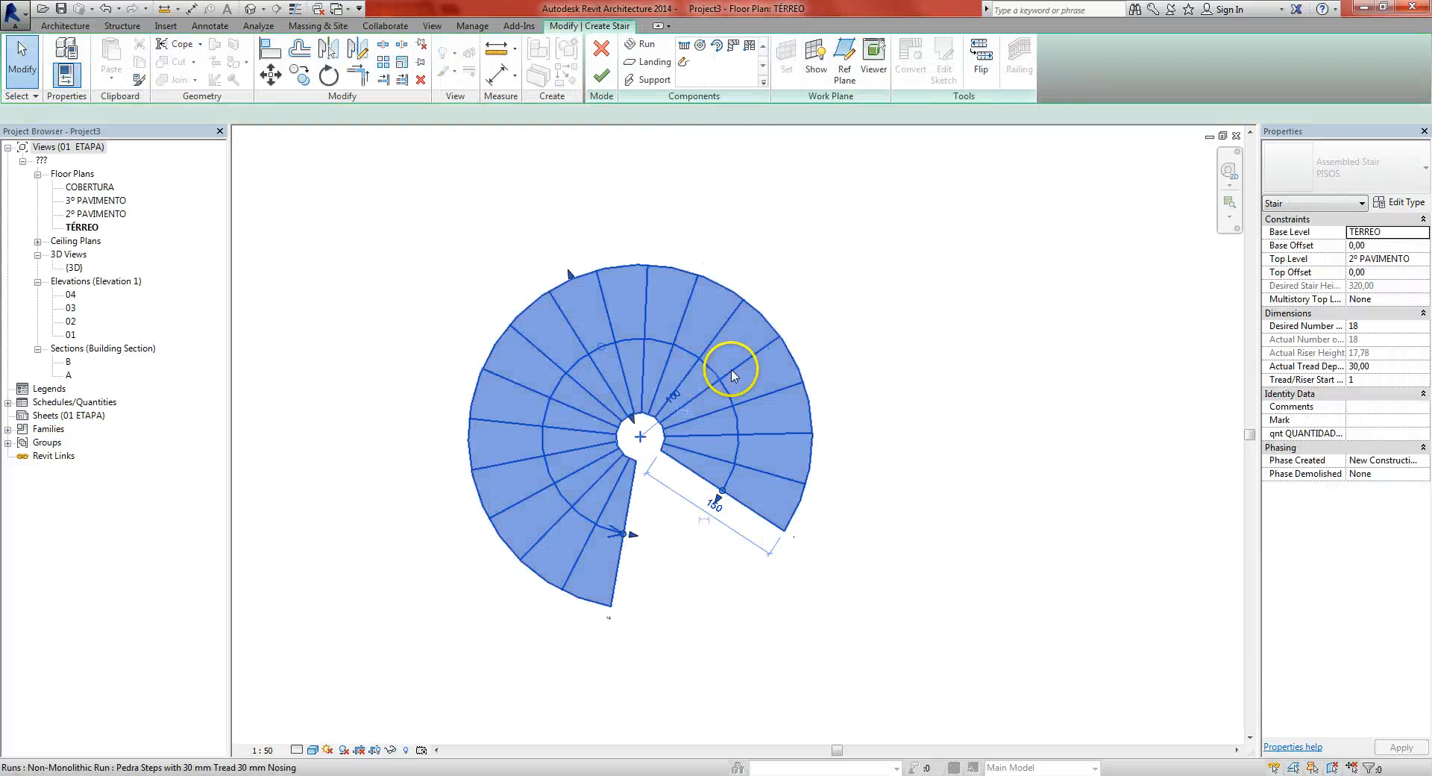
{"action": "left_click", "coordinate": [1412, 204]}
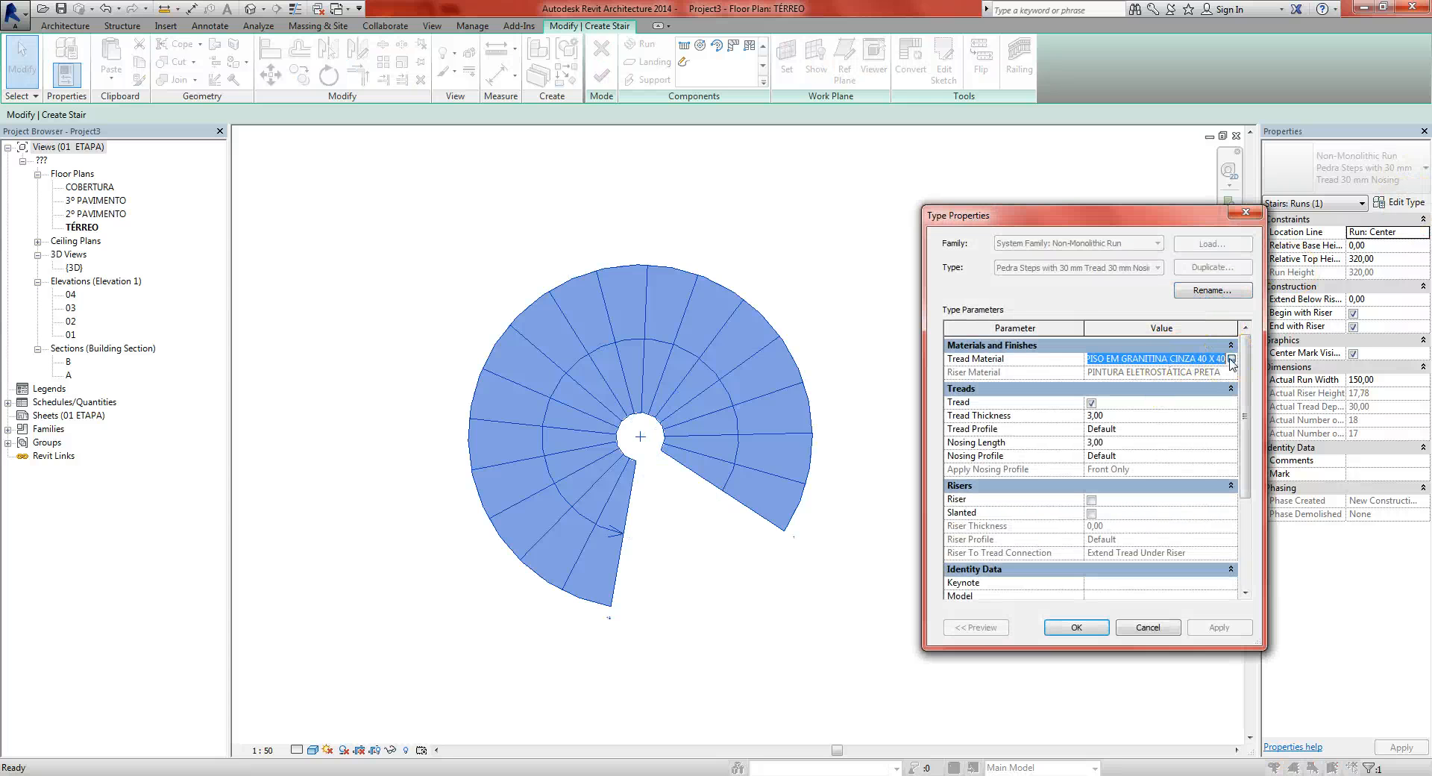
{"action": "left_click", "coordinate": [1231, 358]}
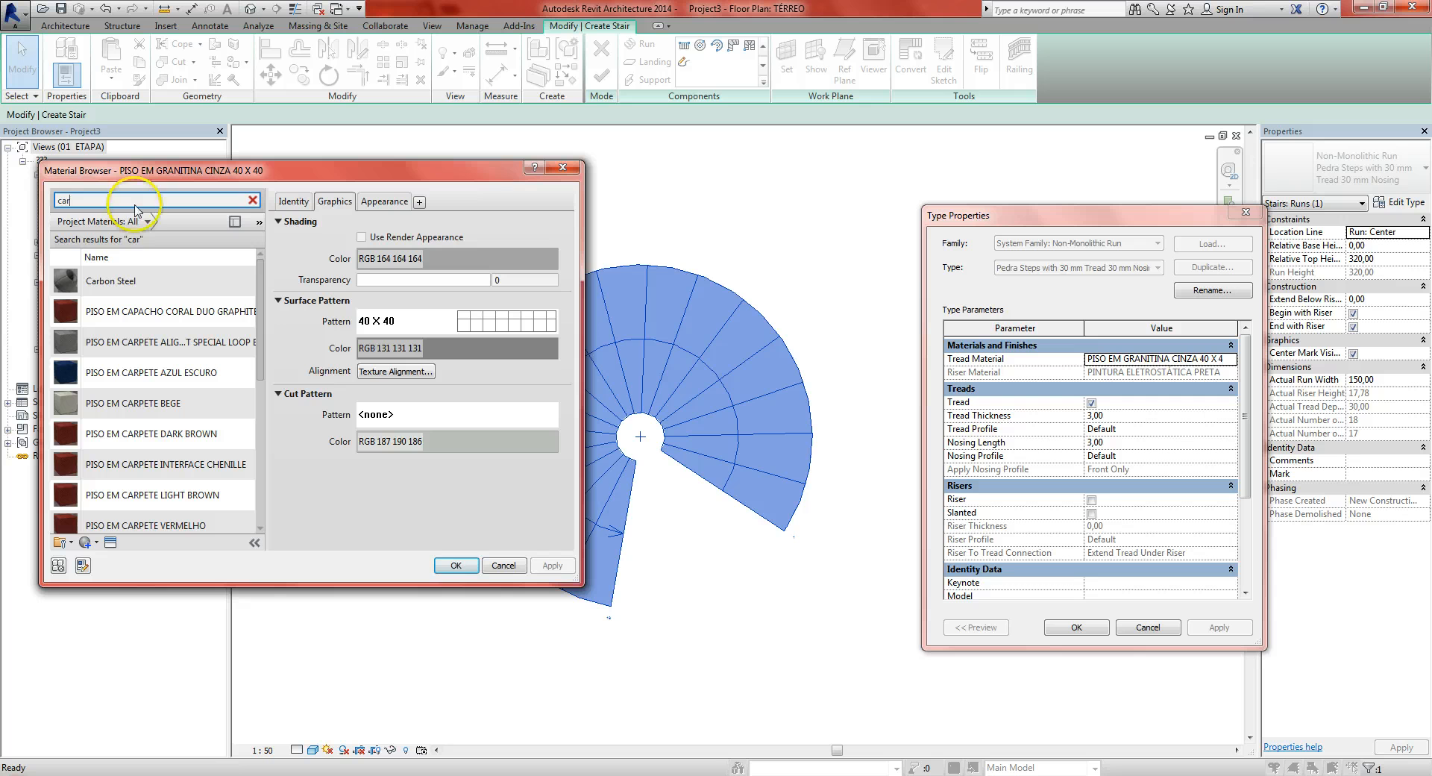
{"action": "left_click", "coordinate": [133, 372]}
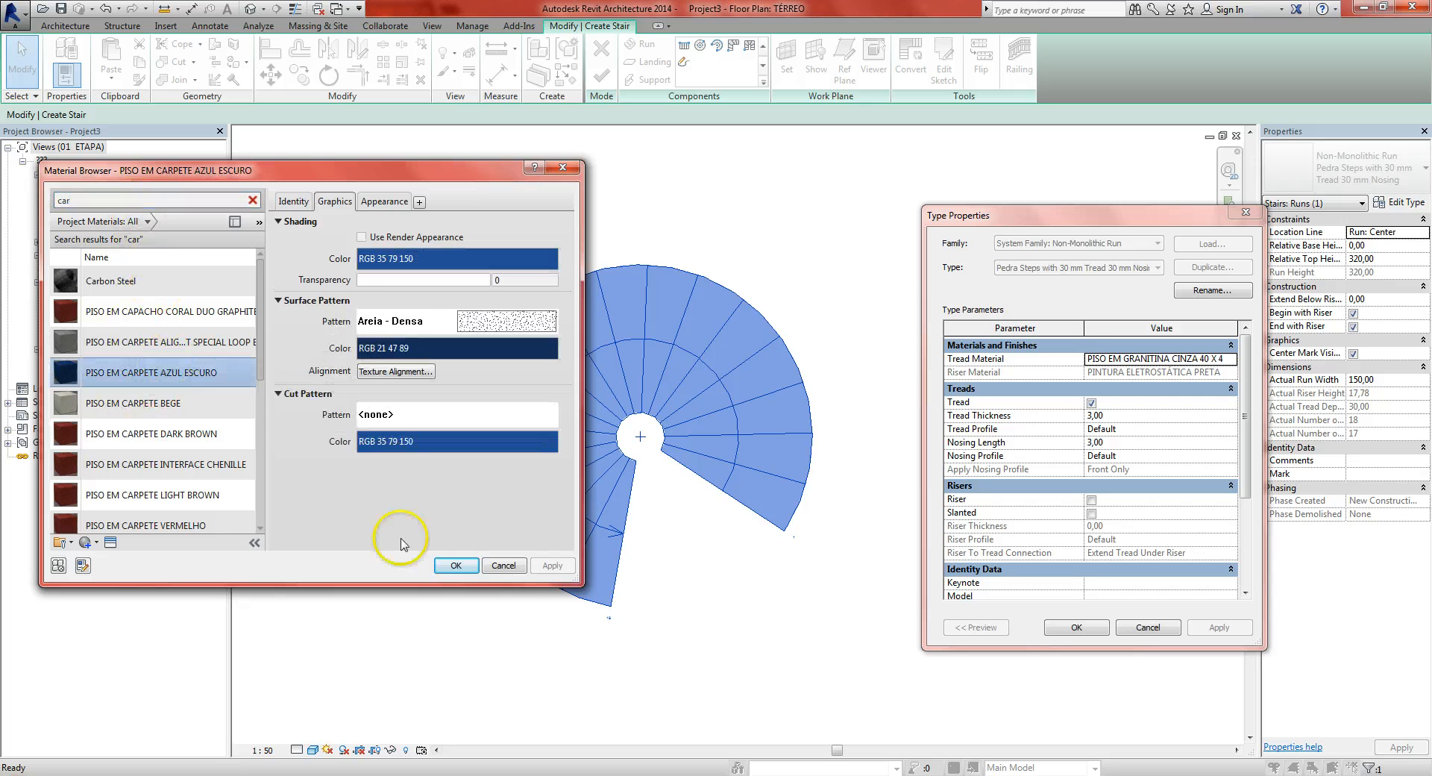
{"action": "left_click", "coordinate": [454, 565]}
{"action": "left_click", "coordinate": [1099, 629]}
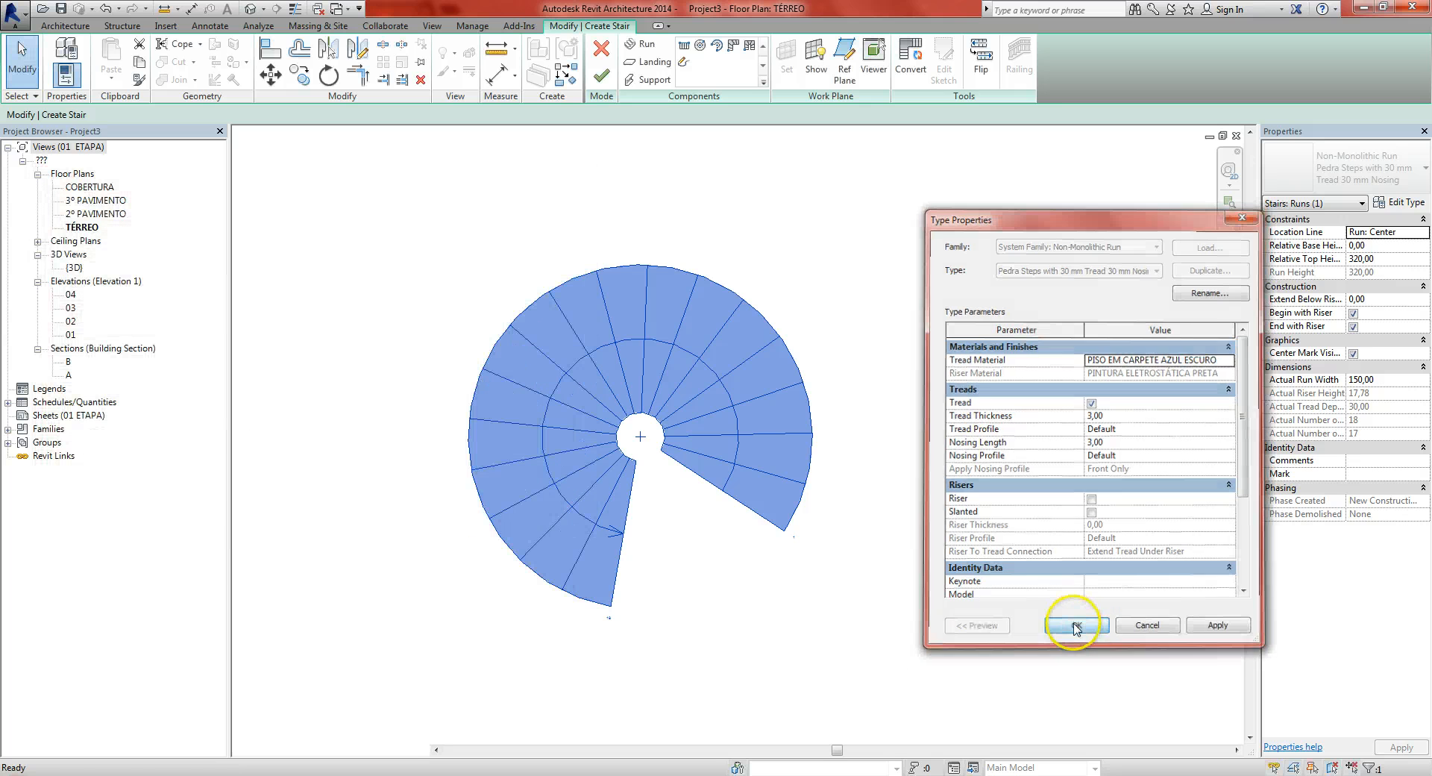
{"action": "left_click", "coordinate": [601, 75]}
{"action": "left_click", "coordinate": [798, 215]}
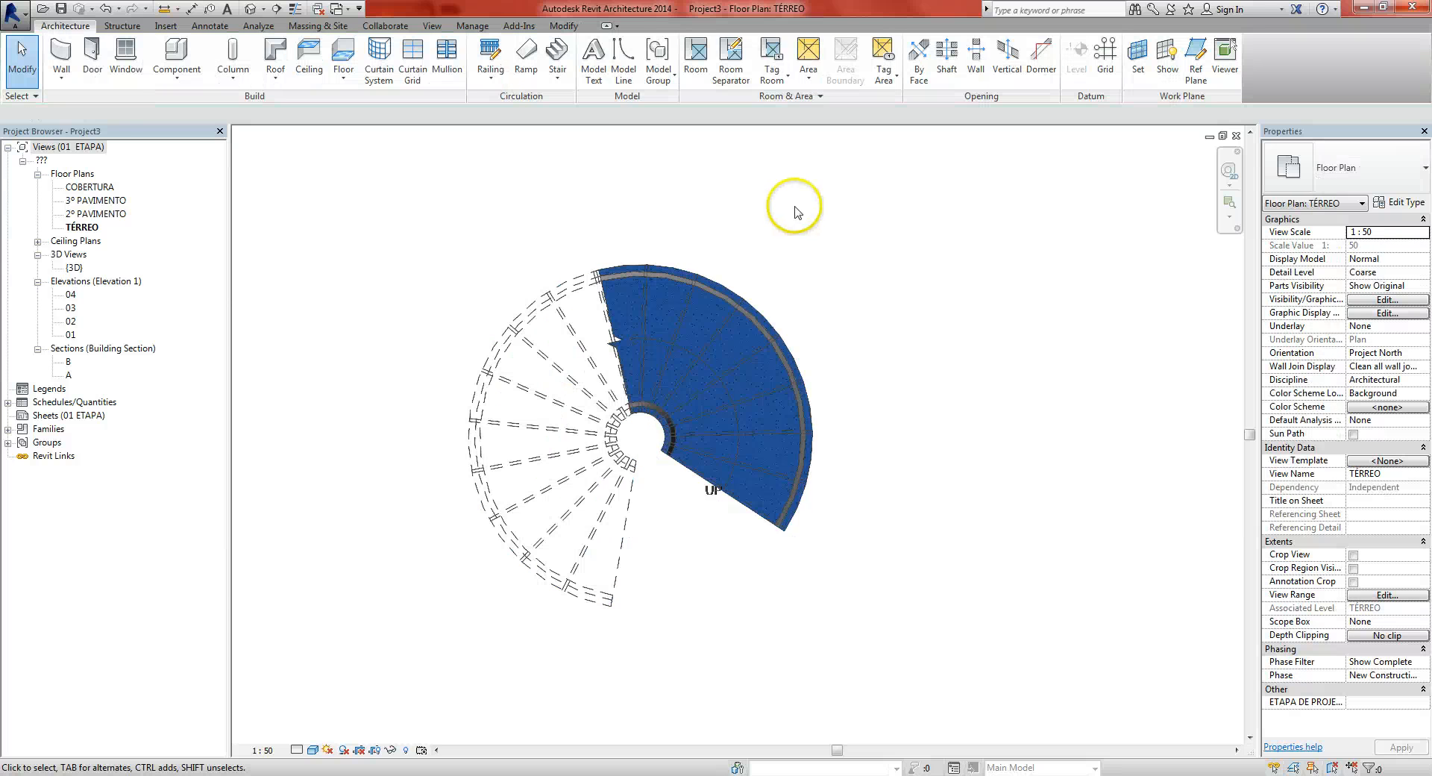
Start an L-shape winder stair by component, setting the PISOS type's maximum riser height to 16 and minimum tread depth to 28
{"action": "scroll", "coordinate": [837, 399], "scroll_direction": "up", "scroll_amount": 3}
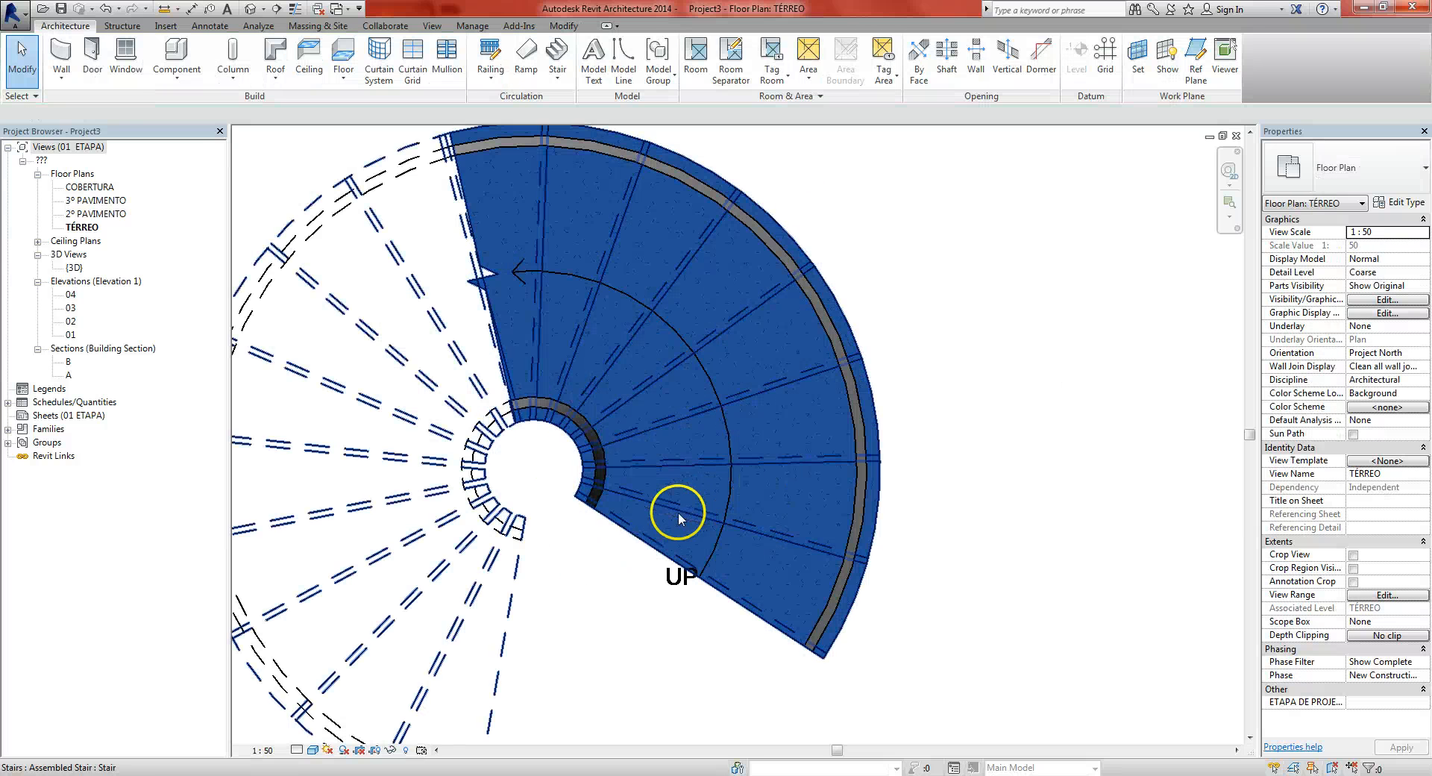
{"action": "scroll", "coordinate": [677, 512], "scroll_direction": "down", "scroll_amount": 5}
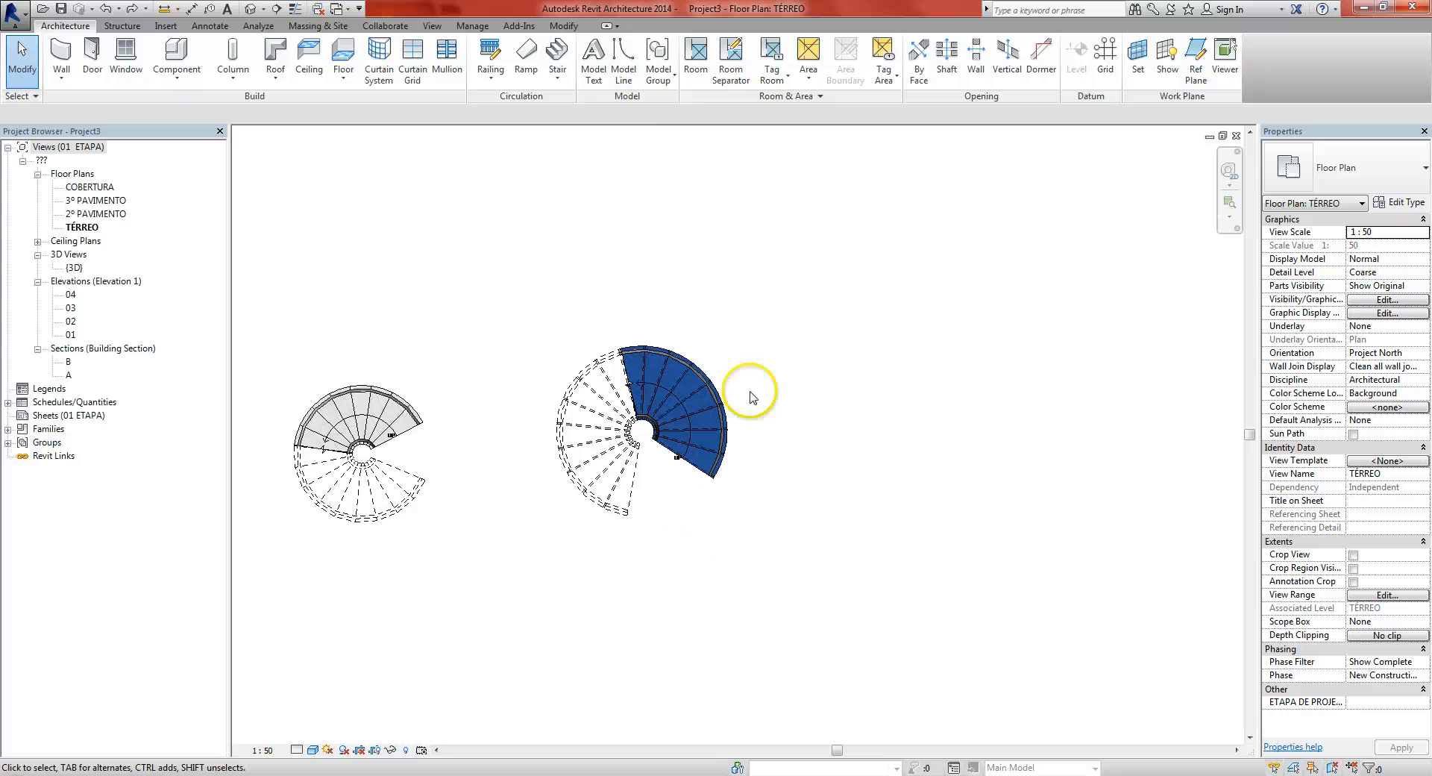
{"action": "left_click", "coordinate": [557, 72]}
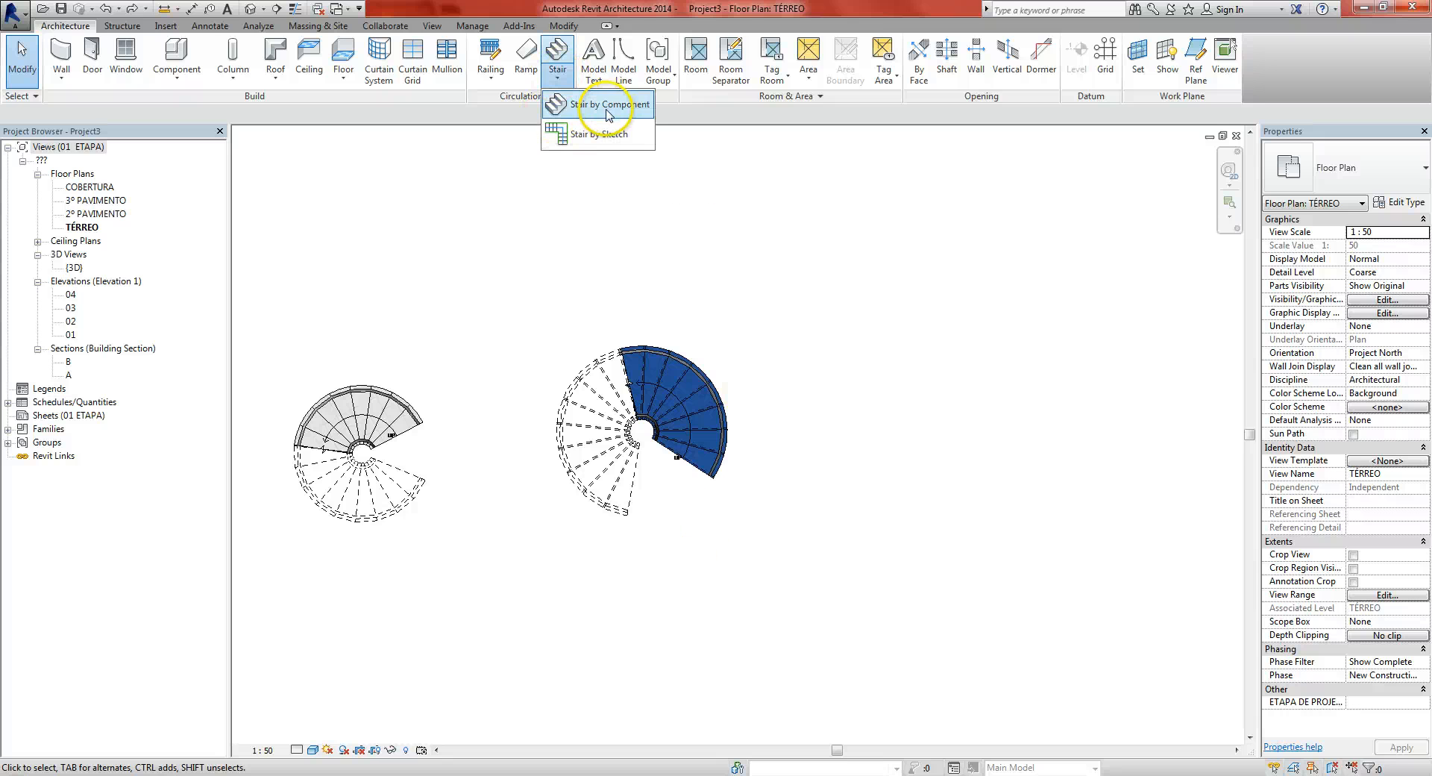
{"action": "left_click", "coordinate": [581, 105]}
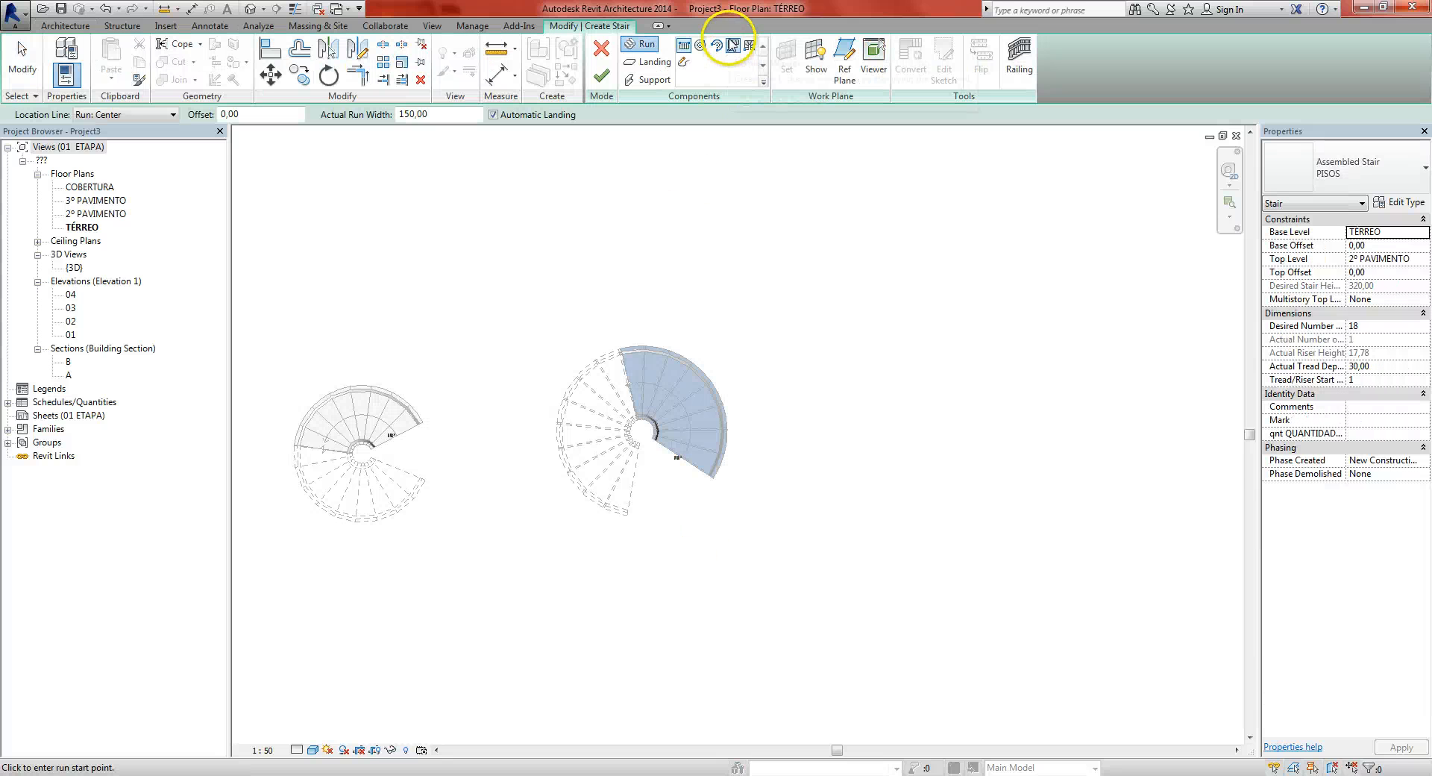
{"action": "middle_click_drag", "start_coordinate": [863, 352], "coordinate": [732, 334]}
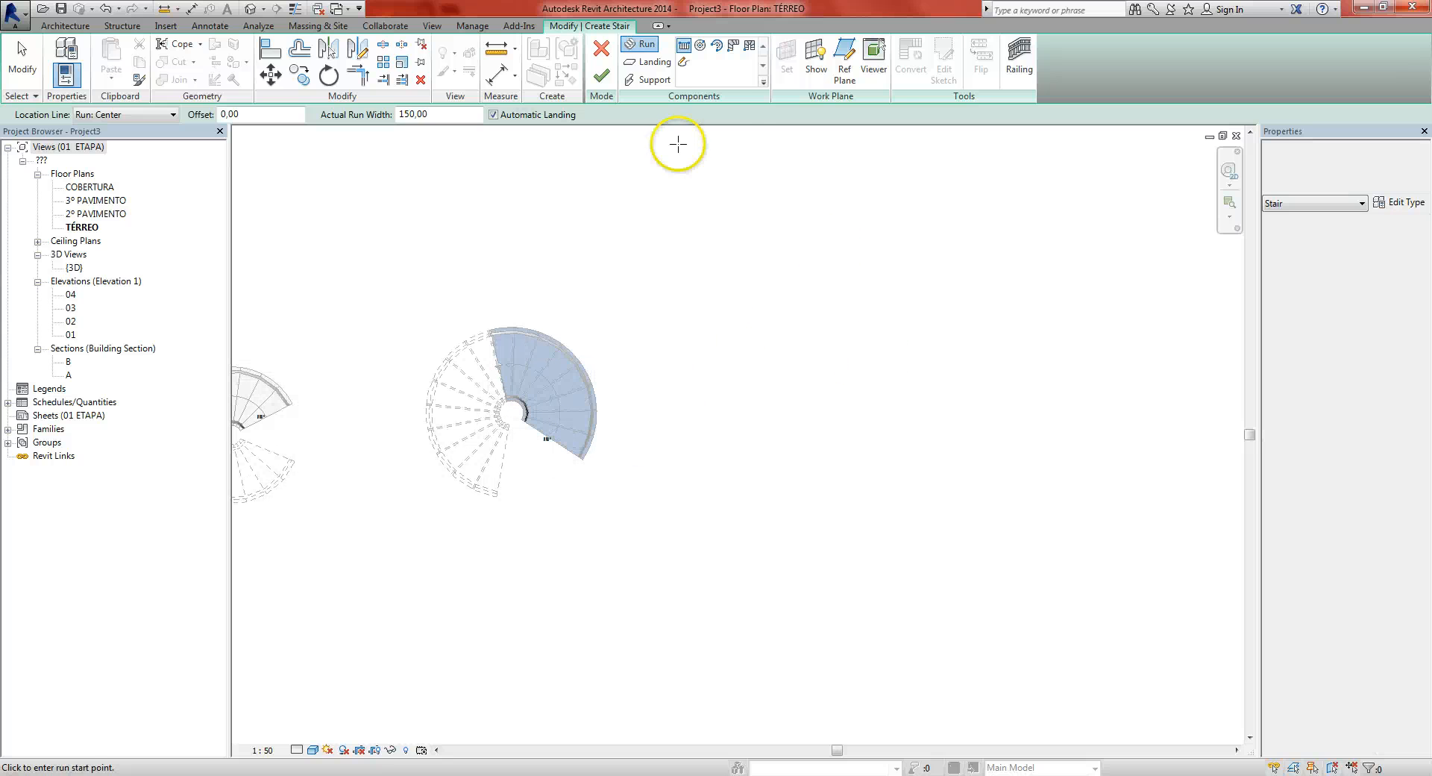
{"action": "left_click", "coordinate": [735, 45]}
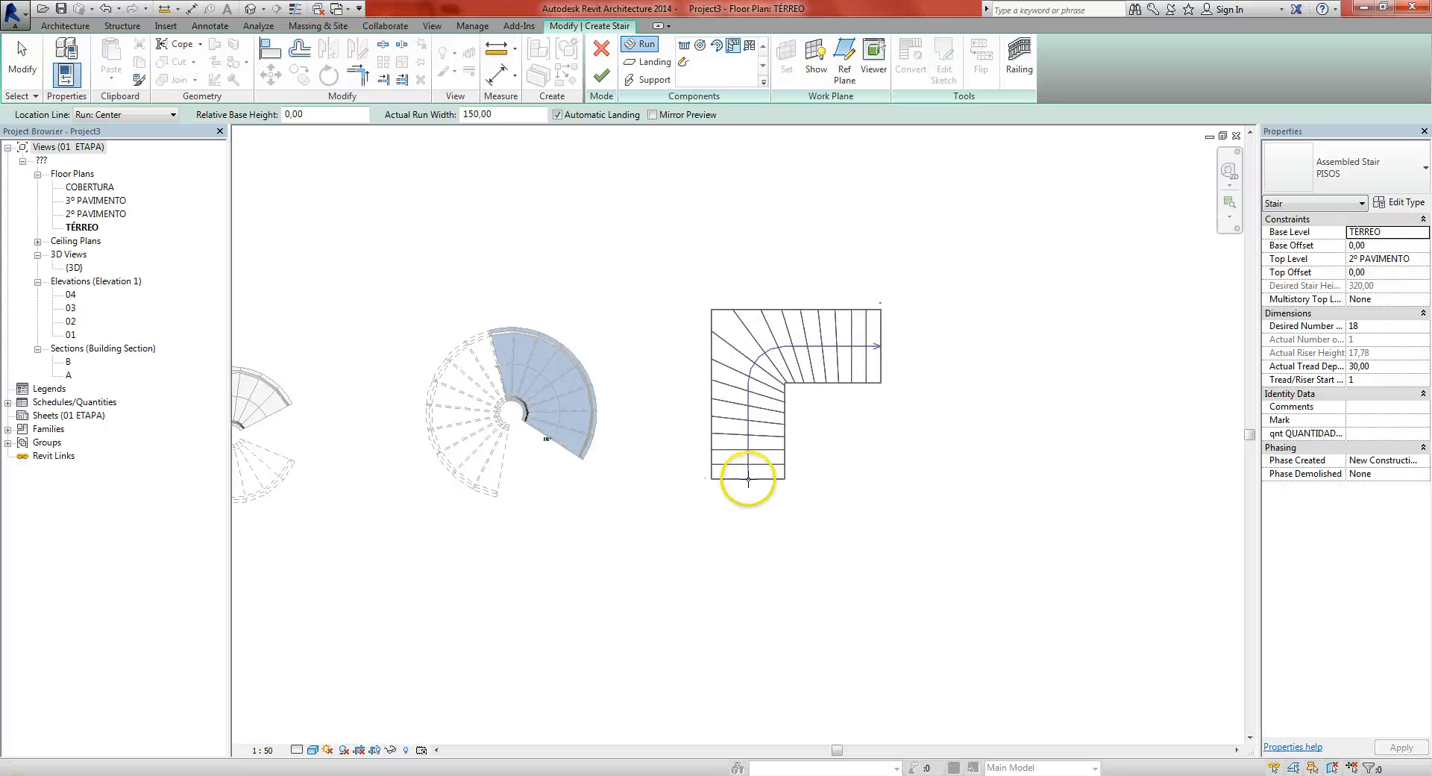
{"action": "scroll", "coordinate": [764, 484], "scroll_direction": "up", "scroll_amount": 1}
{"action": "middle_click_drag", "start_coordinate": [764, 485], "coordinate": [714, 500]}
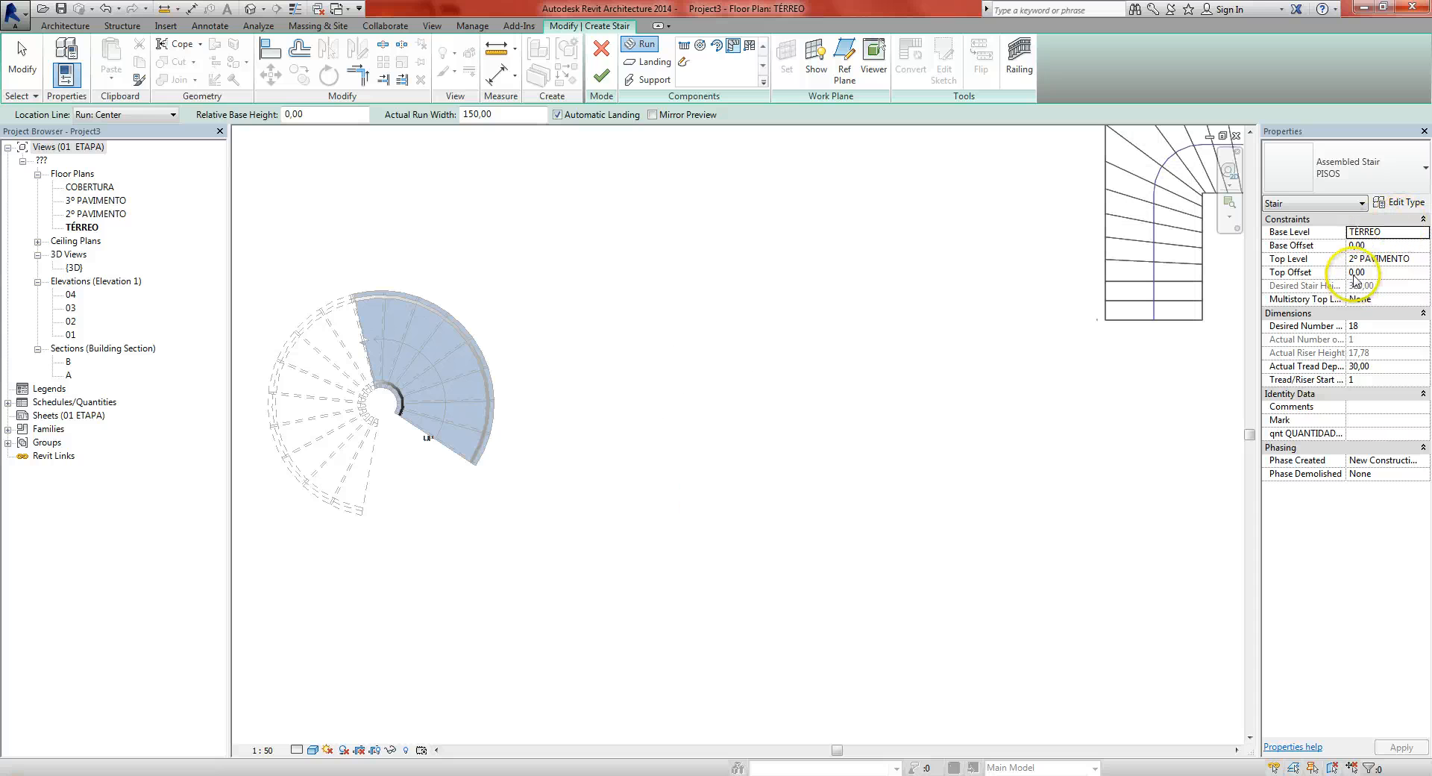
{"action": "left_click", "coordinate": [1406, 203]}
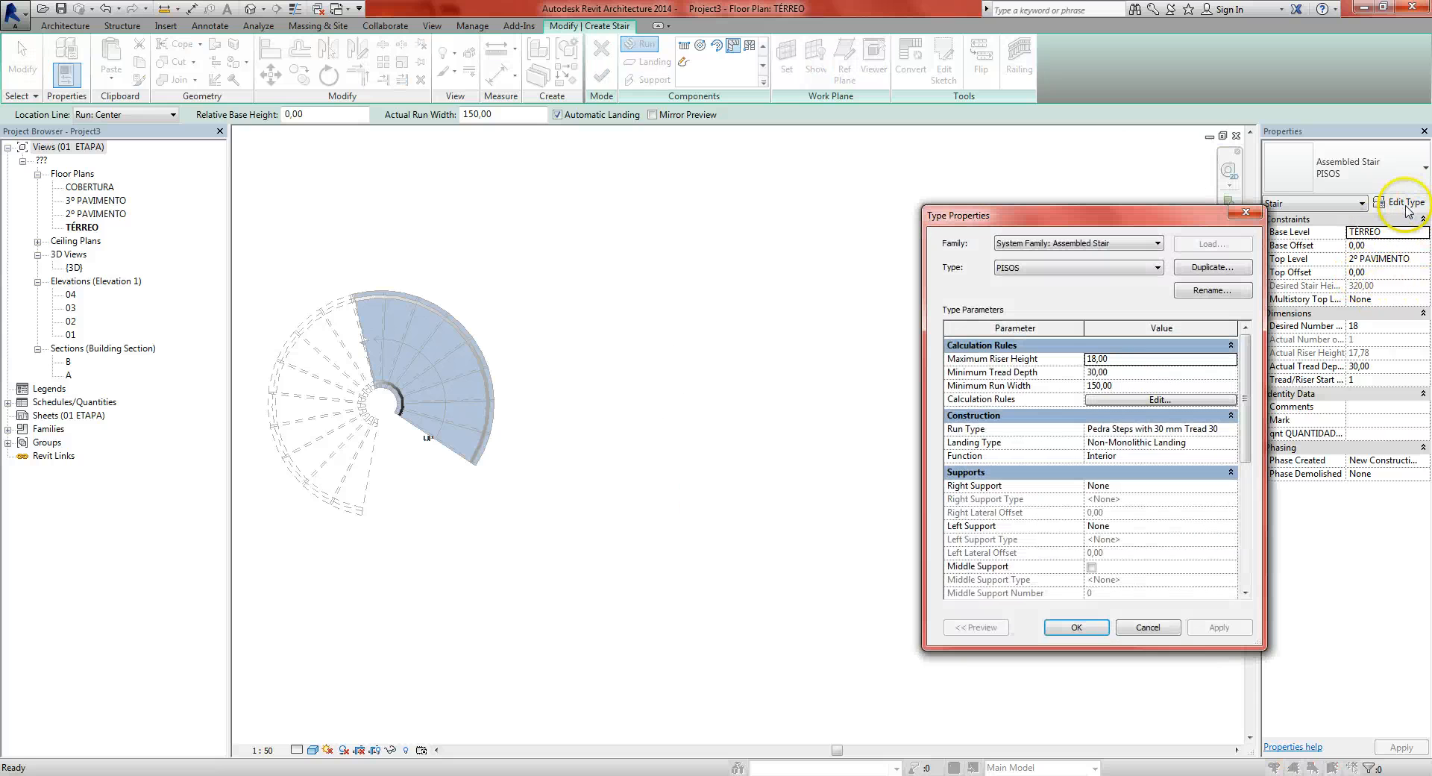
{"action": "left_click", "coordinate": [1131, 373]}
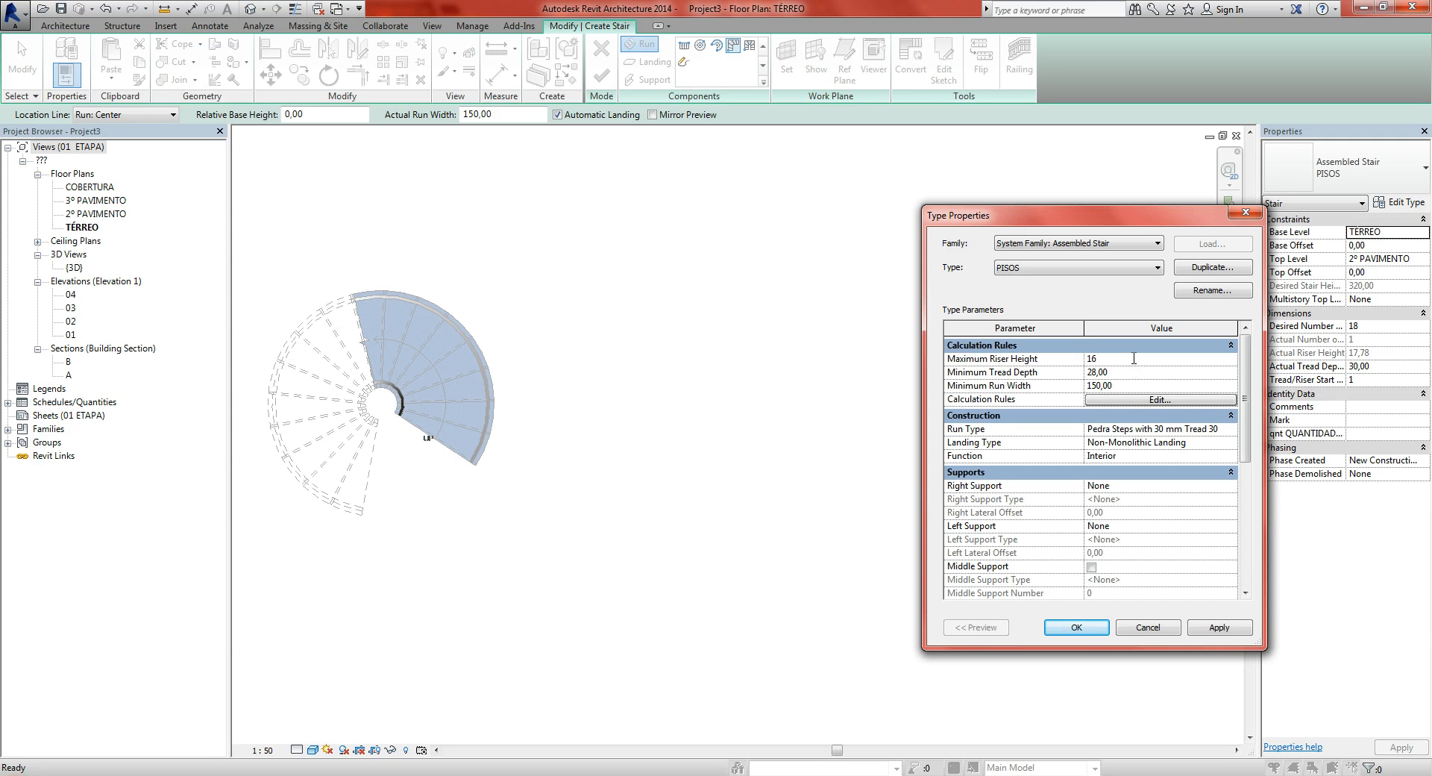
{"action": "left_click", "coordinate": [1147, 387]}
{"action": "left_click", "coordinate": [1078, 627]}
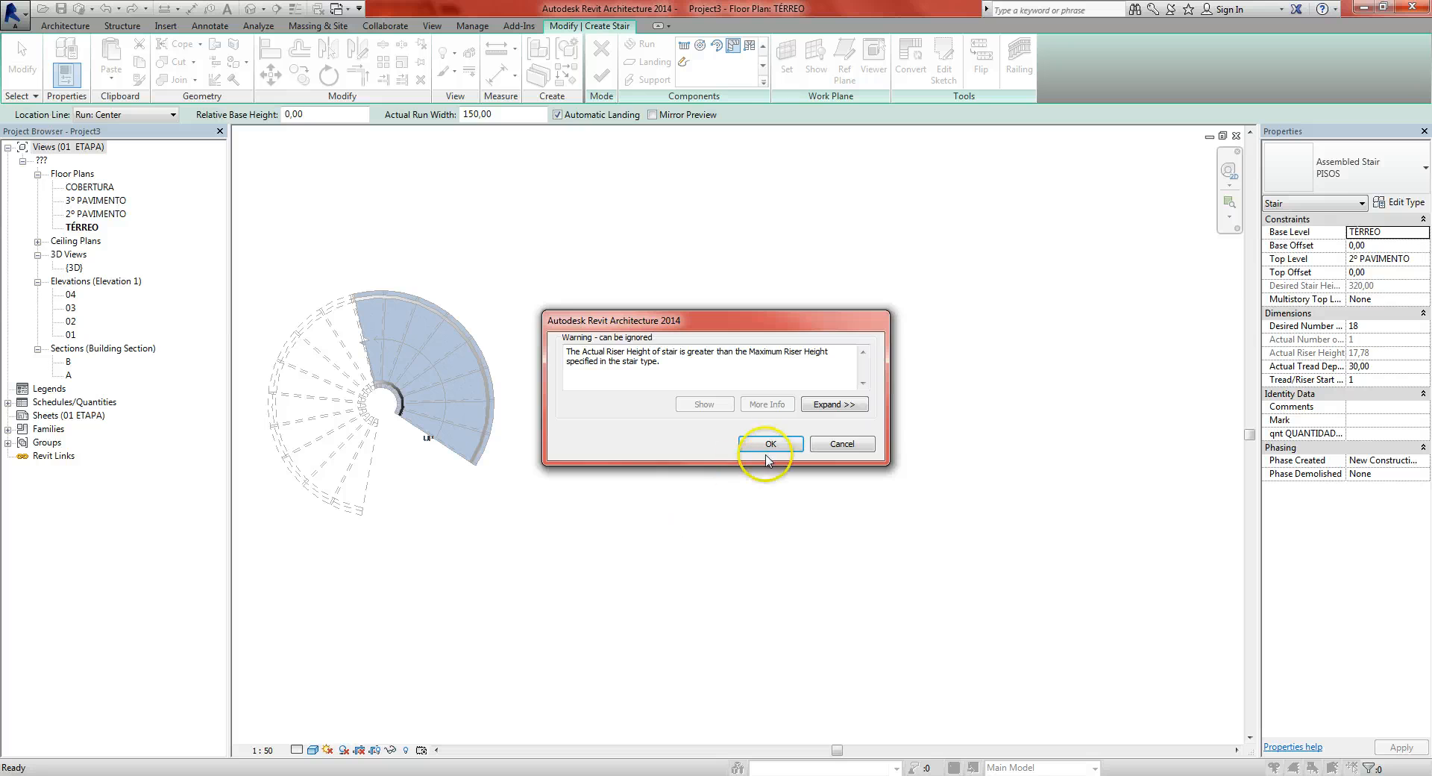
{"action": "left_click", "coordinate": [775, 443]}
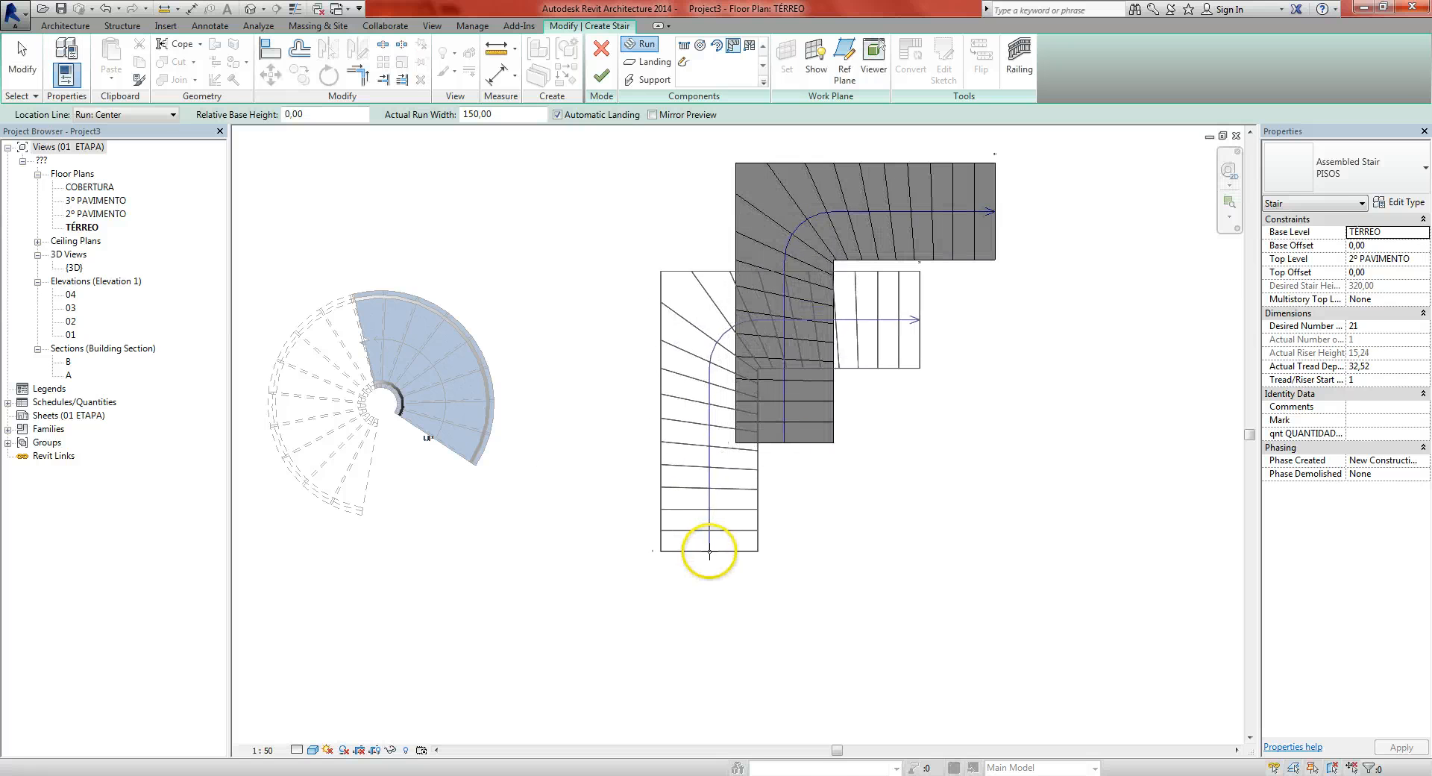
Place the L-shaped winder run with all 21 risers beside the blue spiral stair and finish the stair
{"action": "key", "text": "Escape"}
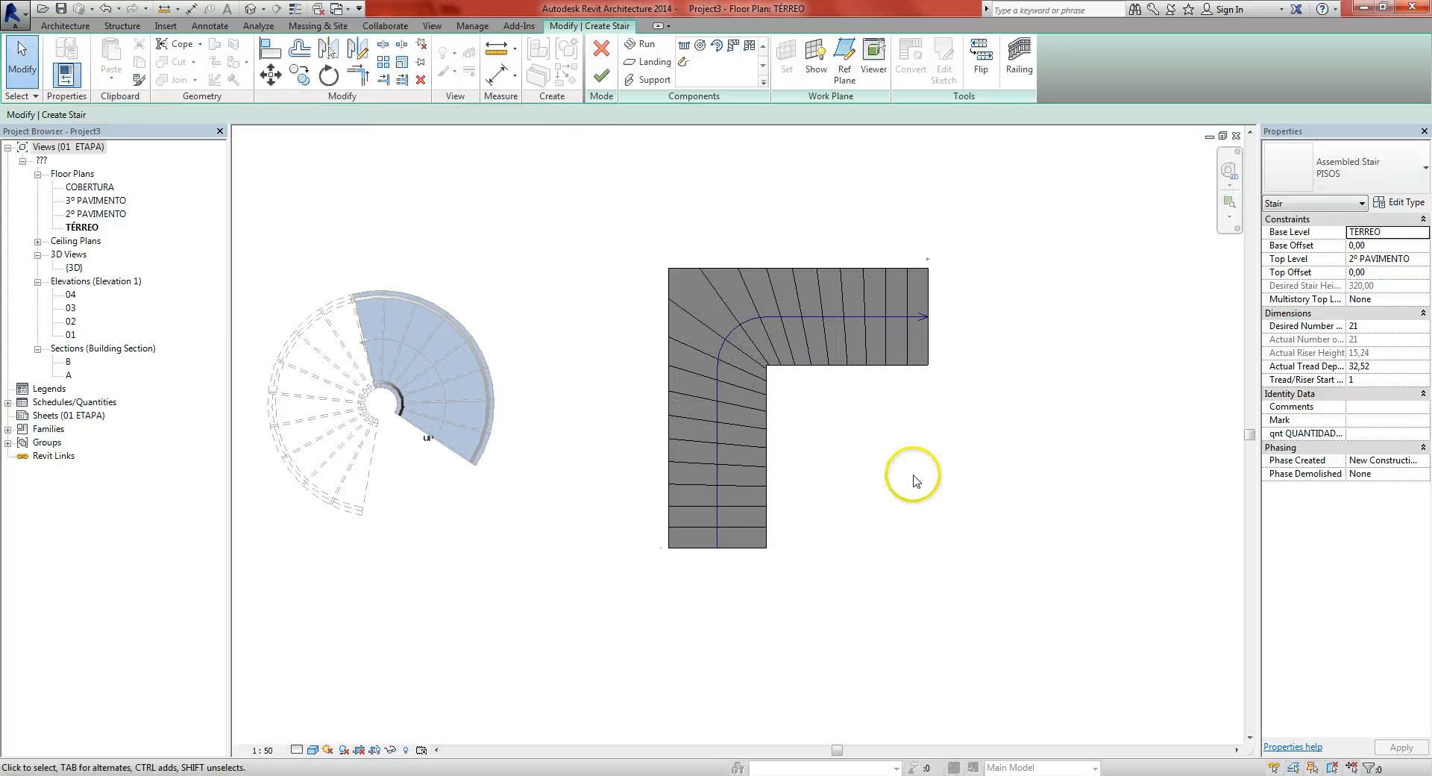
{"action": "scroll", "coordinate": [812, 399], "scroll_direction": "up", "scroll_amount": 3}
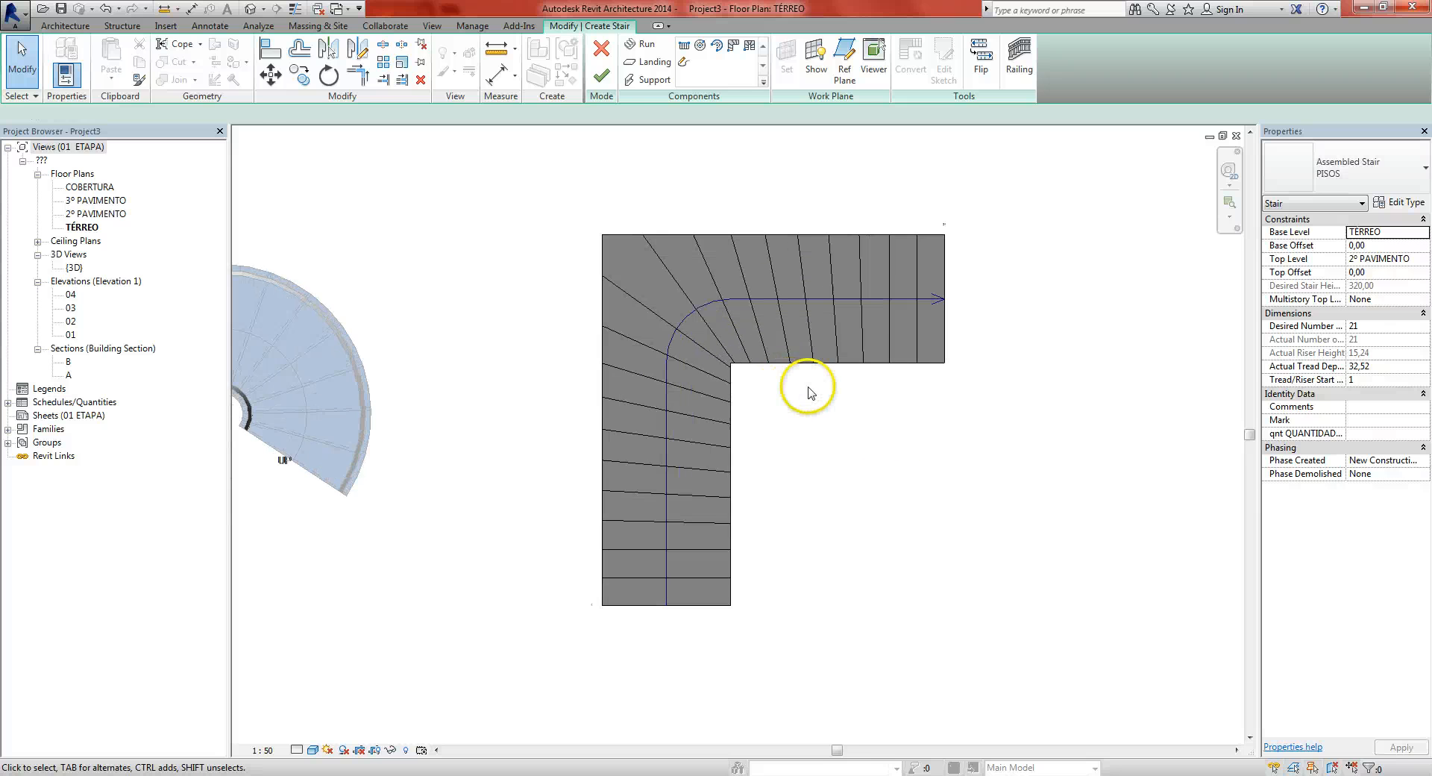
{"action": "scroll", "coordinate": [850, 246], "scroll_direction": "up", "scroll_amount": 2}
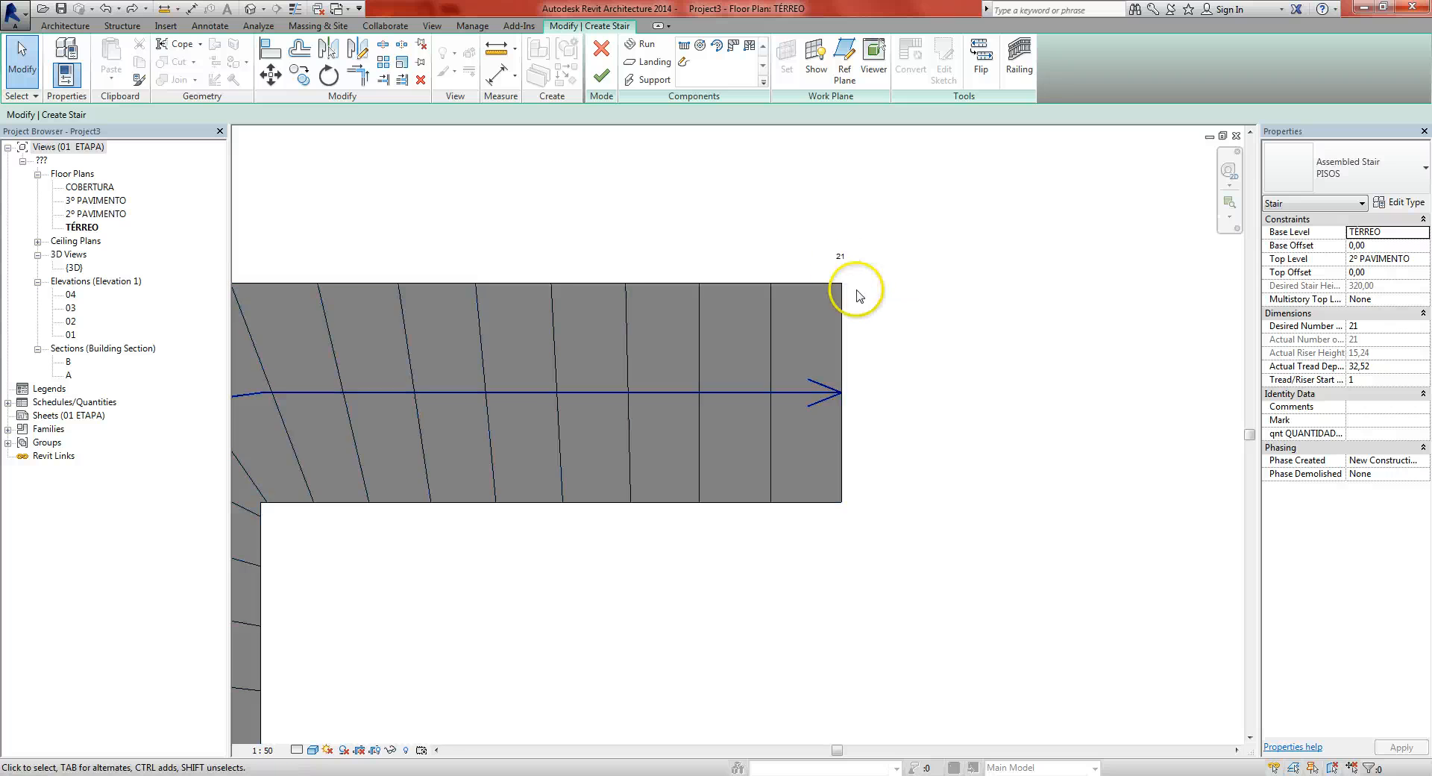
{"action": "scroll", "coordinate": [857, 299], "scroll_direction": "down", "scroll_amount": 2}
{"action": "middle_click_drag", "start_coordinate": [658, 544], "coordinate": [762, 478]}
{"action": "middle_click_drag", "start_coordinate": [546, 651], "coordinate": [611, 537]}
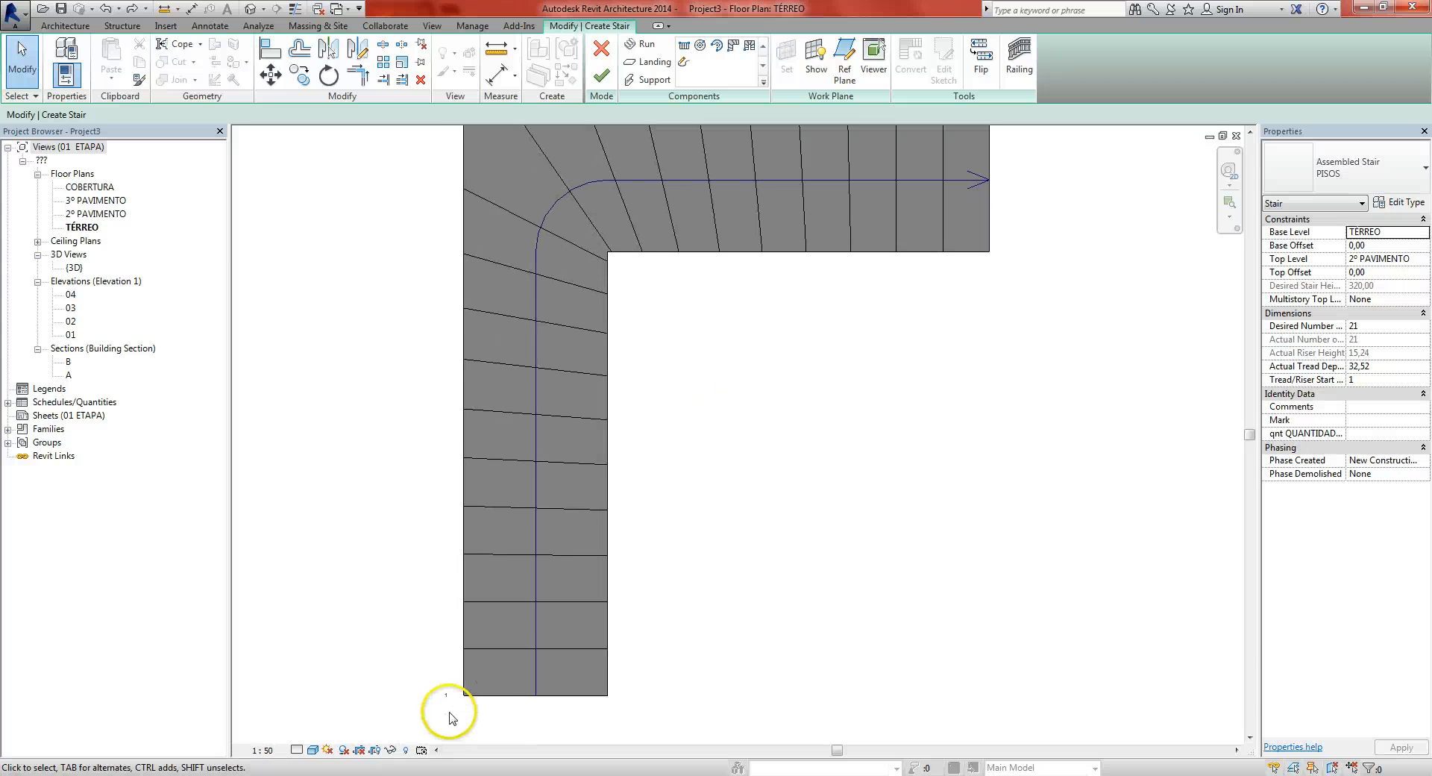
{"action": "scroll", "coordinate": [446, 703], "scroll_direction": "up", "scroll_amount": 2}
{"action": "scroll", "coordinate": [431, 702], "scroll_direction": "down", "scroll_amount": 3}
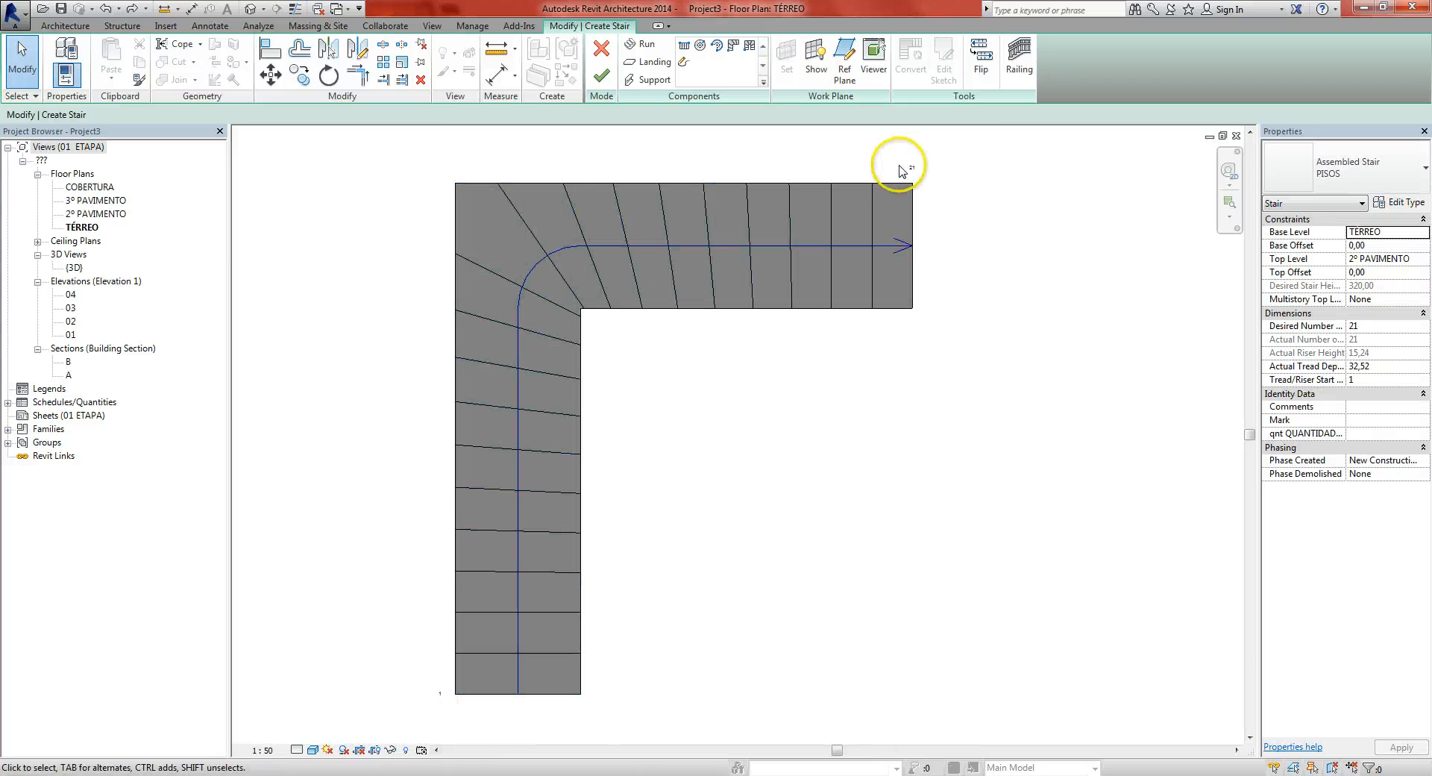
{"action": "scroll", "coordinate": [665, 495], "scroll_direction": "down", "scroll_amount": 1}
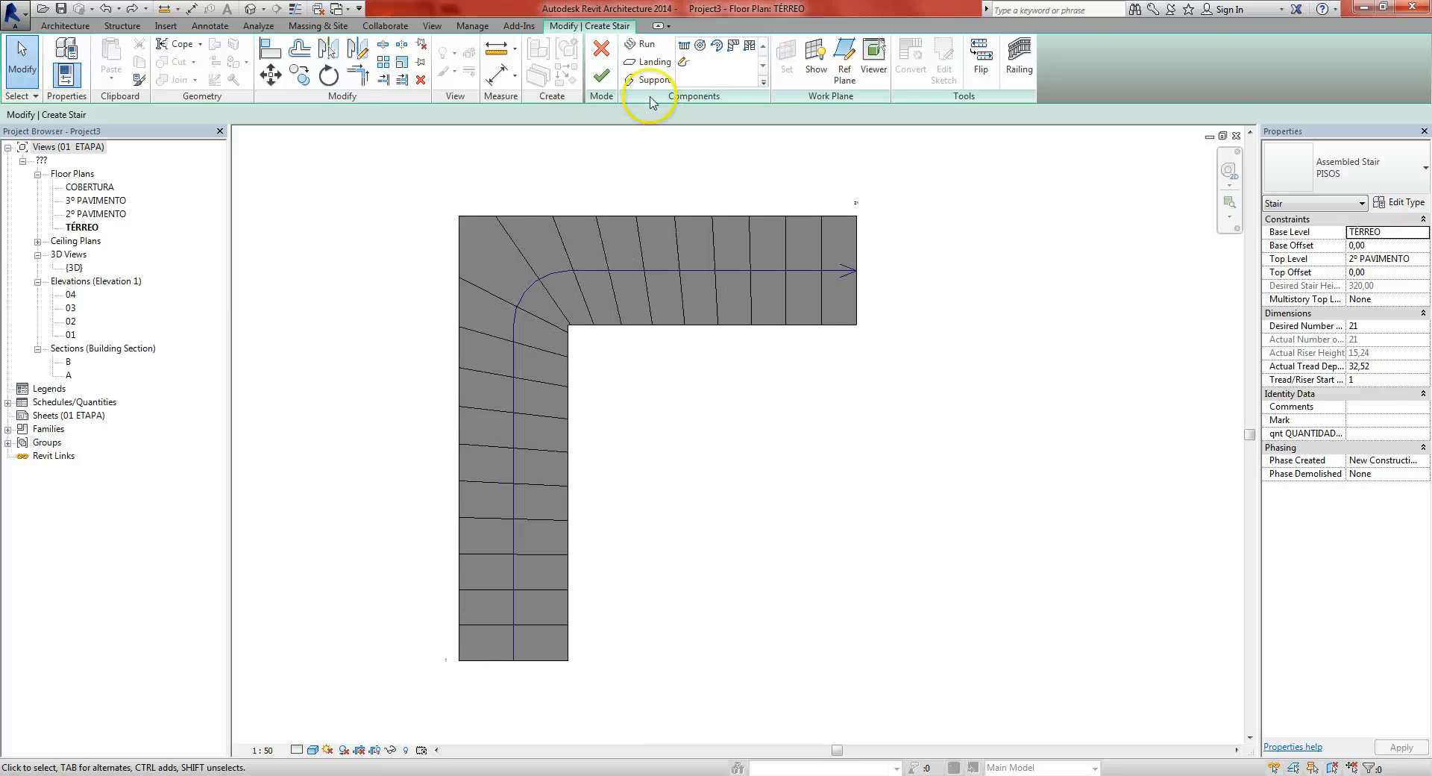
{"action": "left_click", "coordinate": [601, 76]}
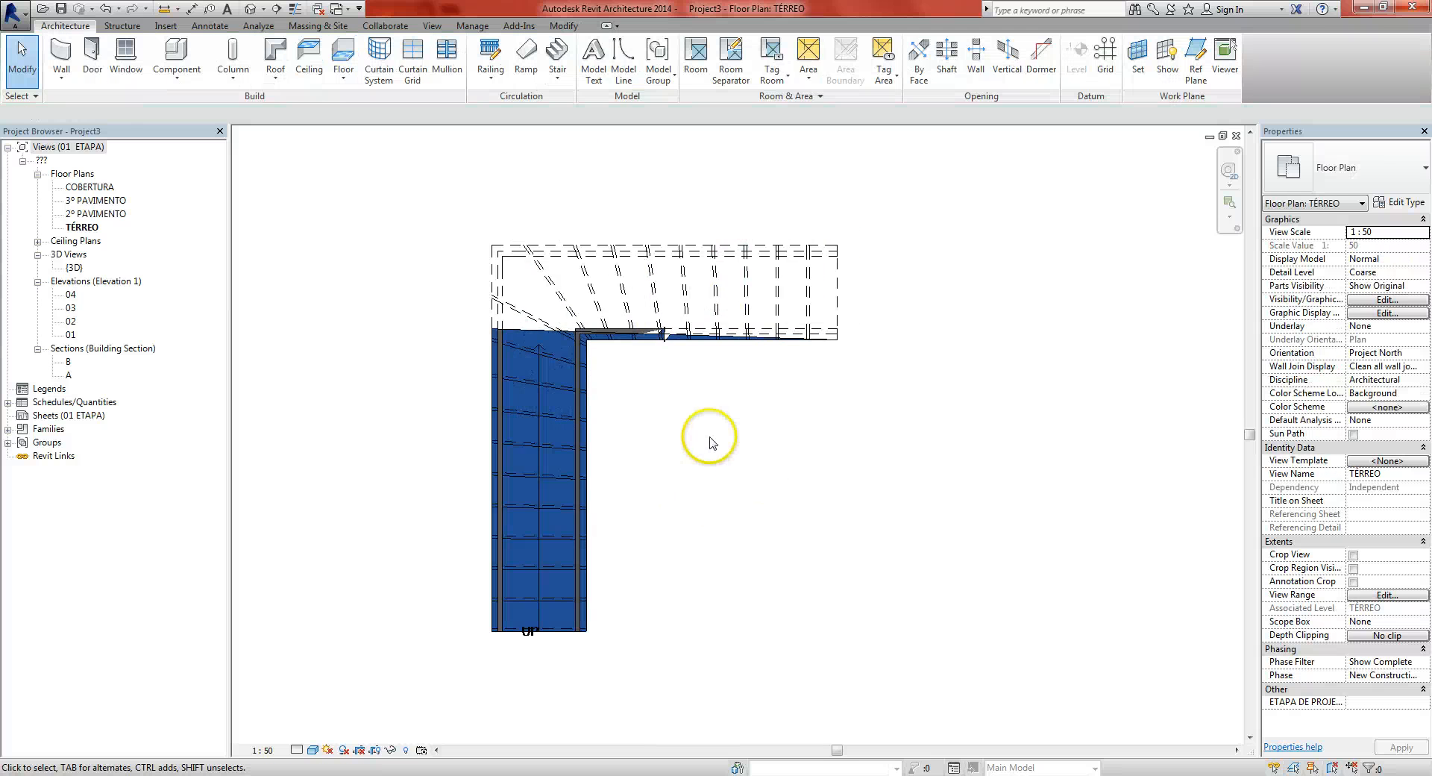
Start another stair by component and place a U-shape winder run beside the L-shaped stair
{"action": "scroll", "coordinate": [713, 437], "scroll_direction": "down", "scroll_amount": 5}
{"action": "middle_click_drag", "start_coordinate": [798, 467], "coordinate": [756, 476]}
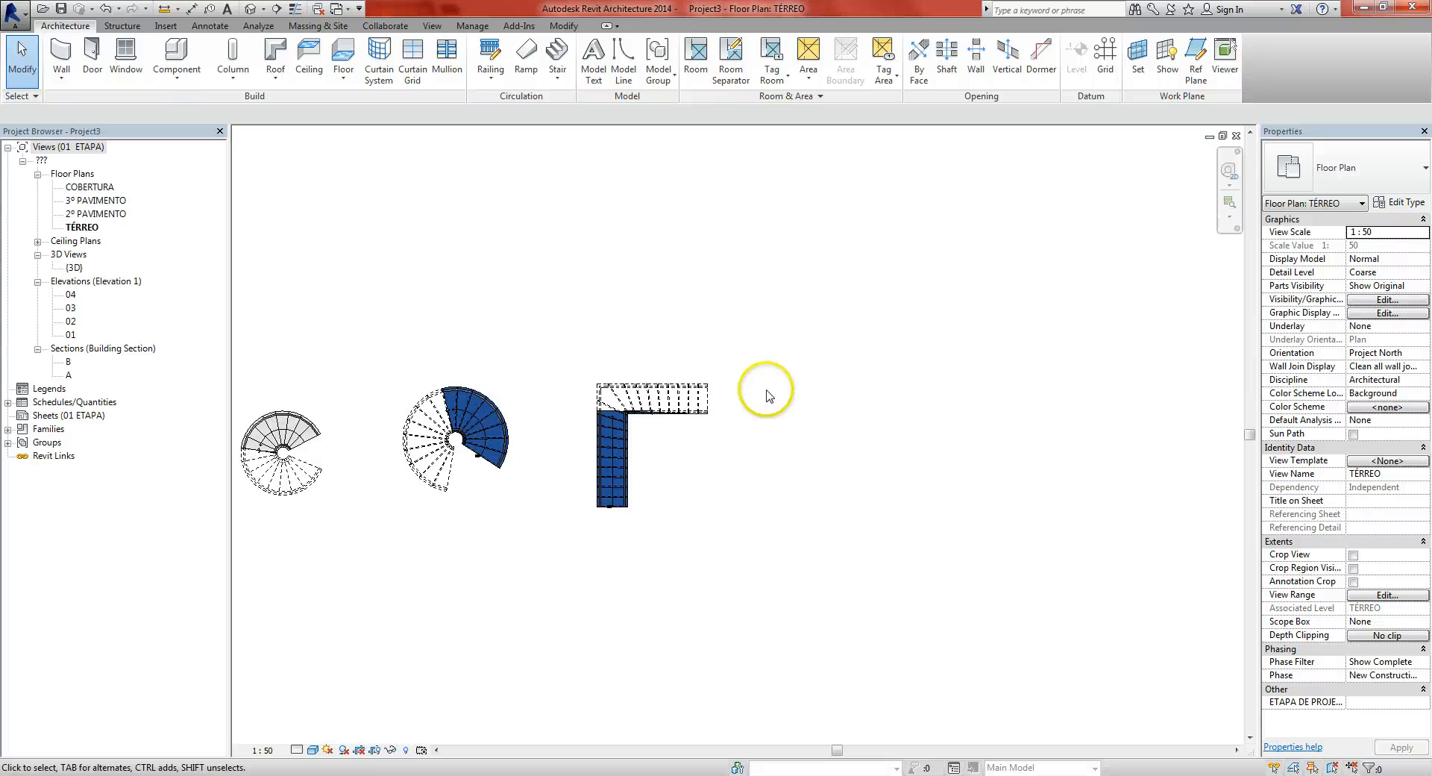
{"action": "middle_click_drag", "start_coordinate": [769, 396], "coordinate": [752, 407]}
{"action": "left_click", "coordinate": [553, 72]}
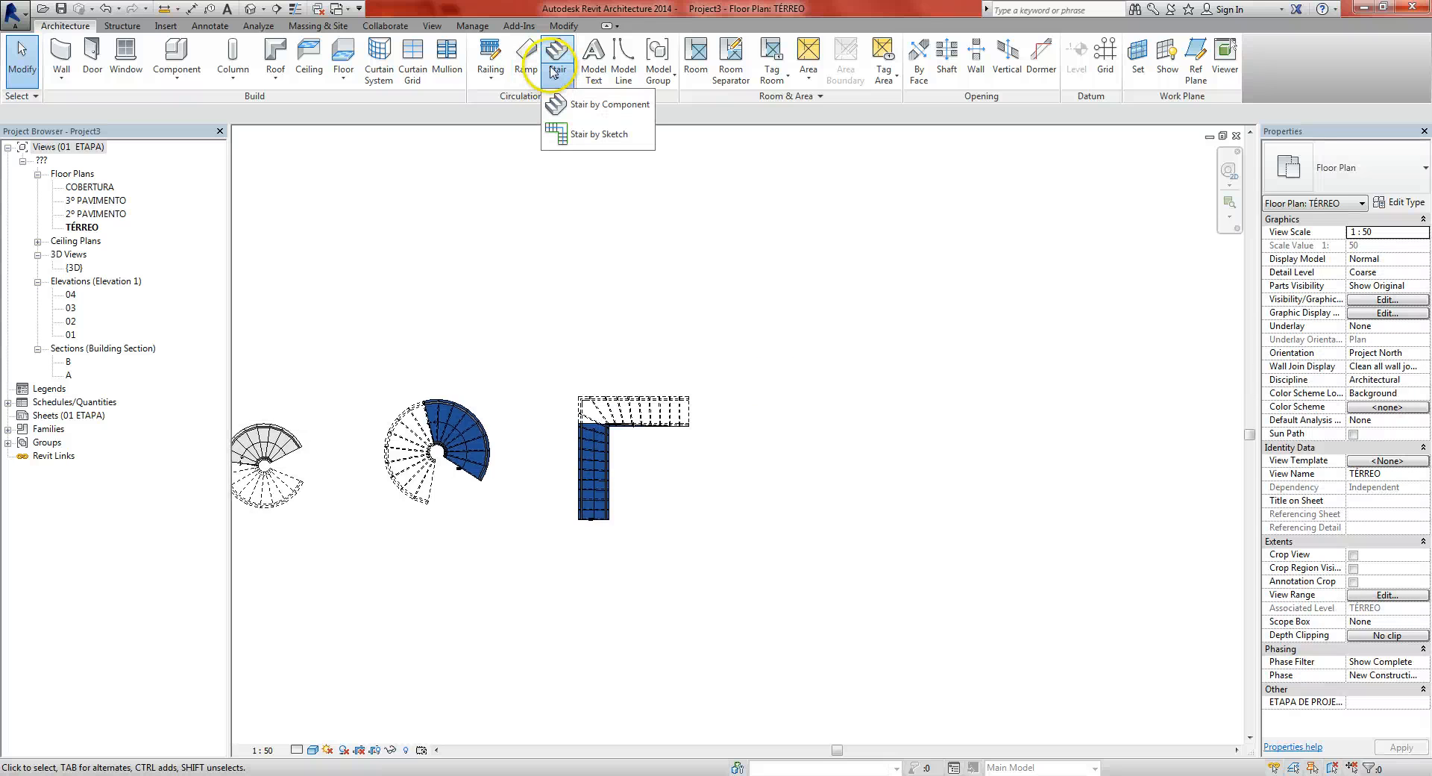
{"action": "left_click", "coordinate": [567, 105]}
{"action": "middle_click_drag", "start_coordinate": [638, 160], "coordinate": [601, 164]}
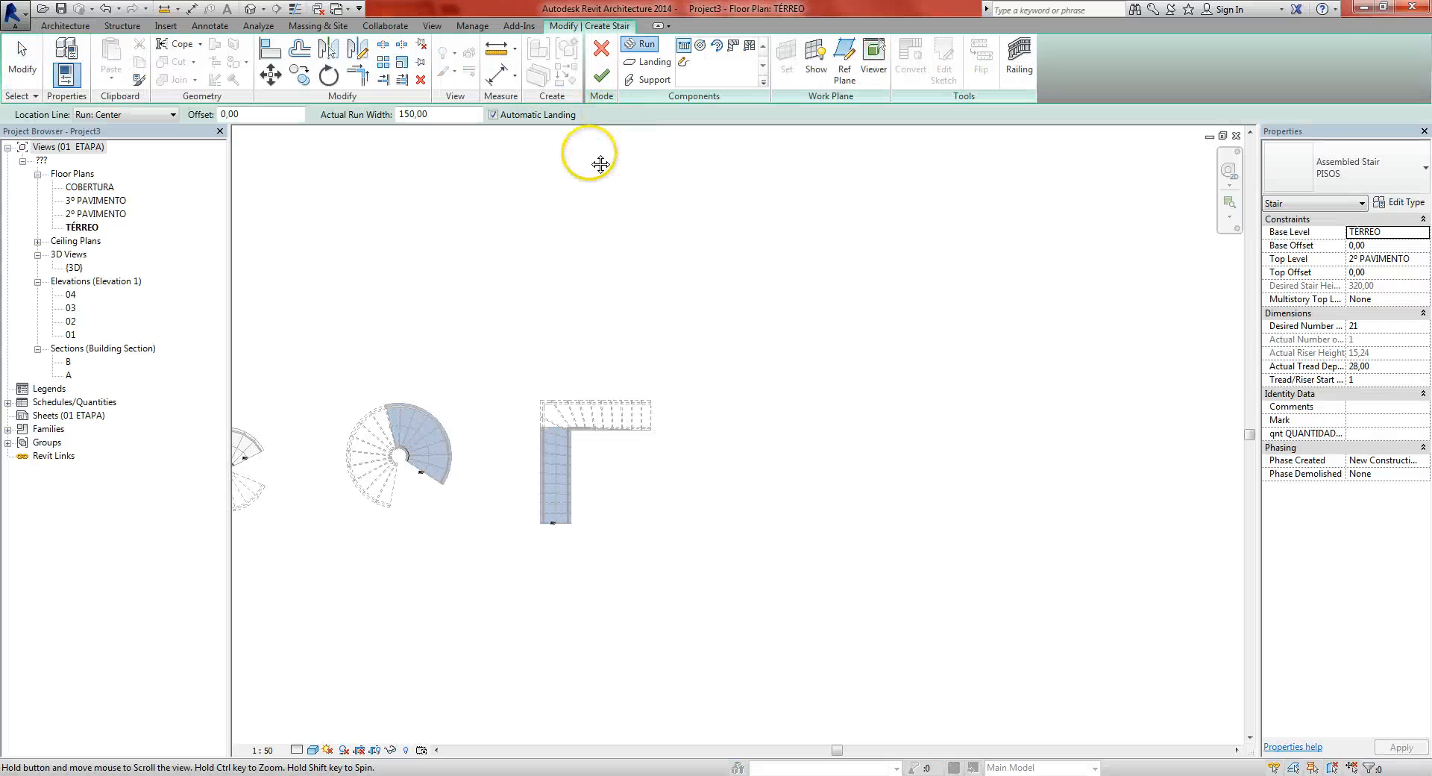
{"action": "left_click", "coordinate": [749, 47]}
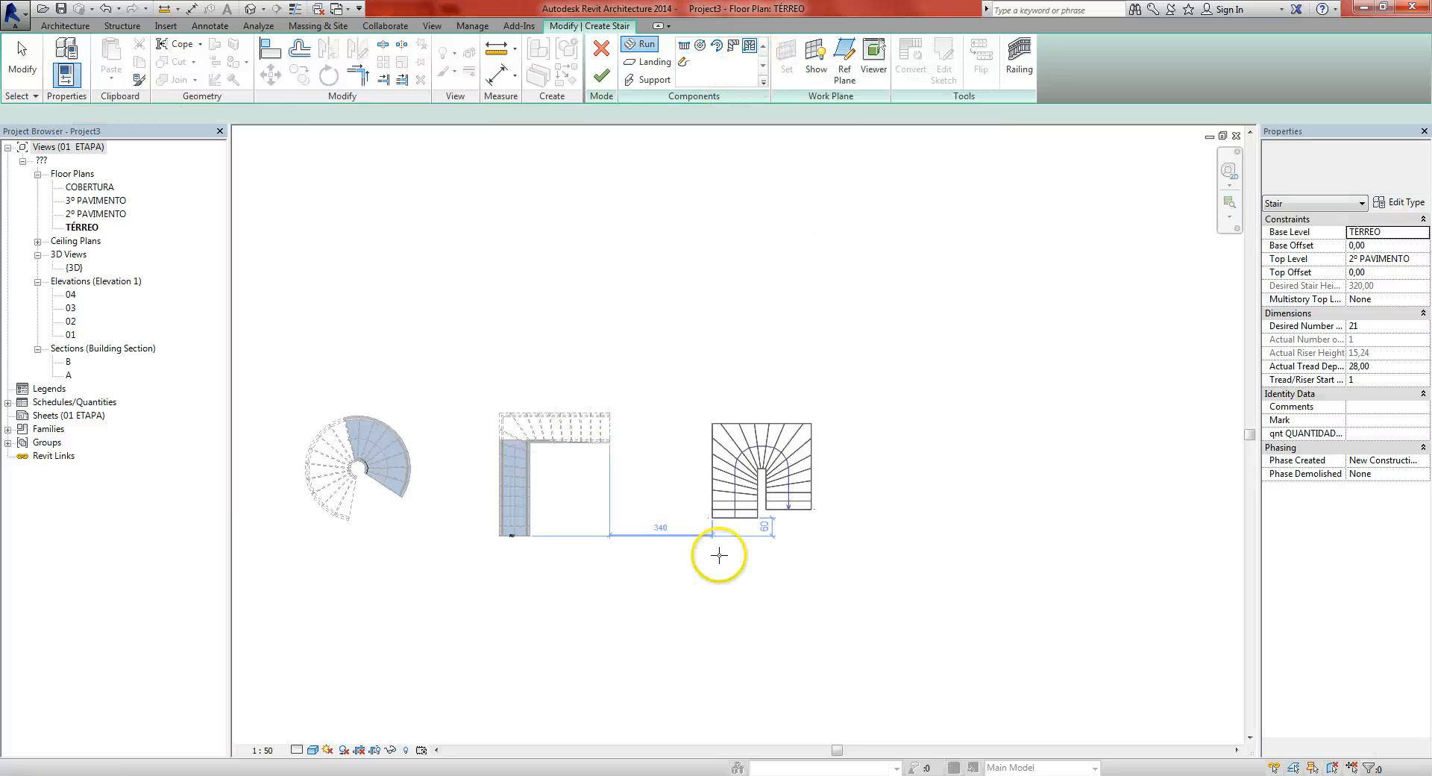
{"action": "left_click", "coordinate": [758, 501]}
{"action": "scroll", "coordinate": [759, 501], "scroll_direction": "up", "scroll_amount": 5}
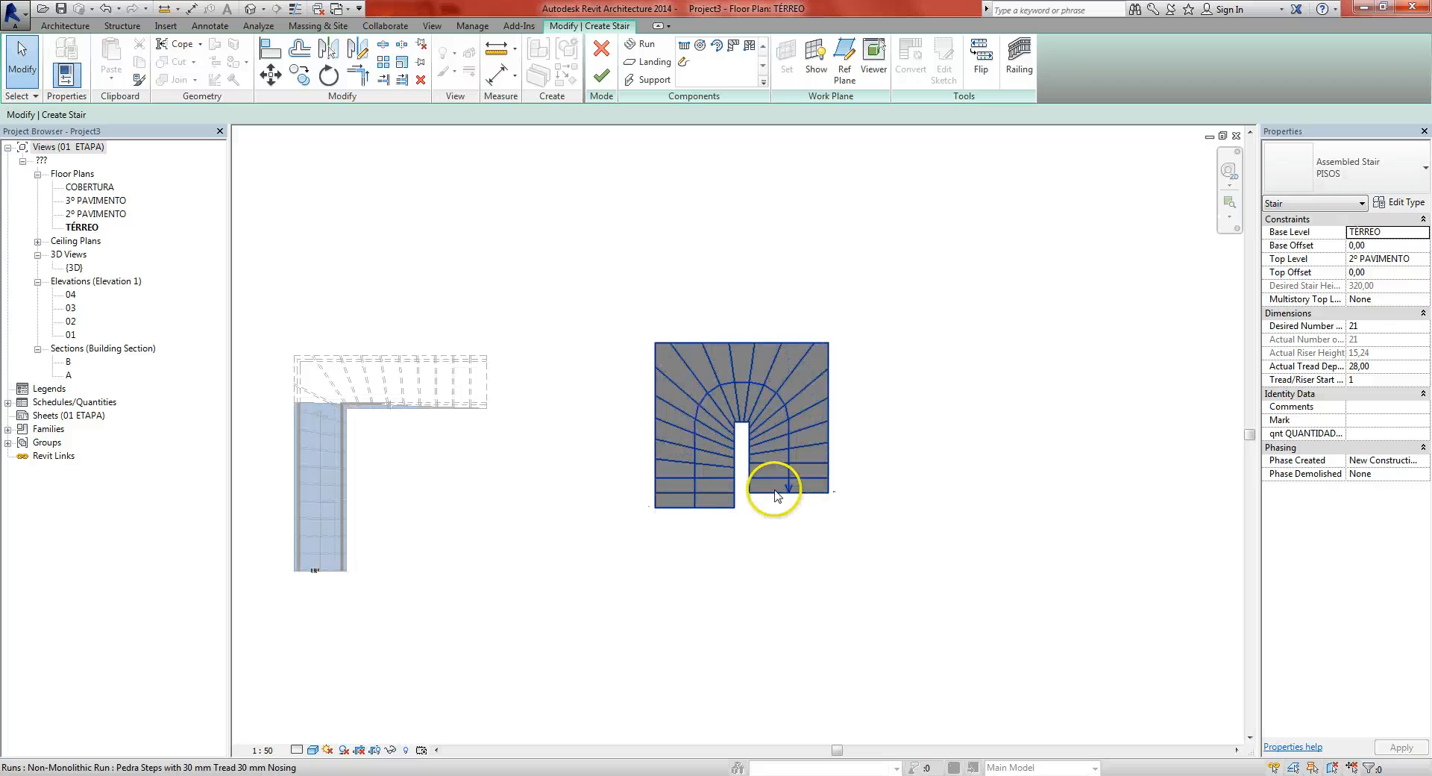
{"action": "key", "text": "Escape"}
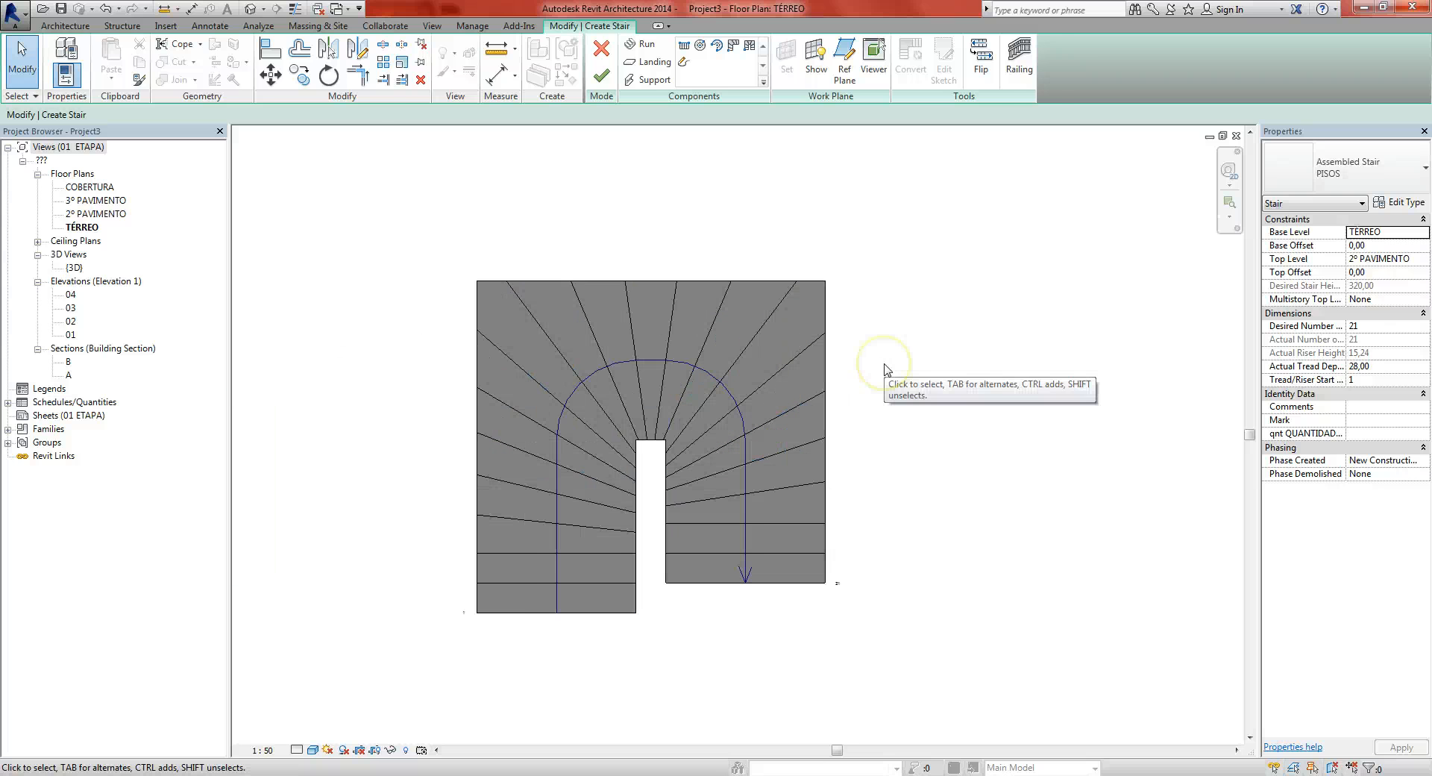
Narrow the U-shaped winder run to an actual run width of about 109 by moving its outer side edge inward
{"action": "middle_click_drag", "start_coordinate": [539, 534], "coordinate": [610, 530]}
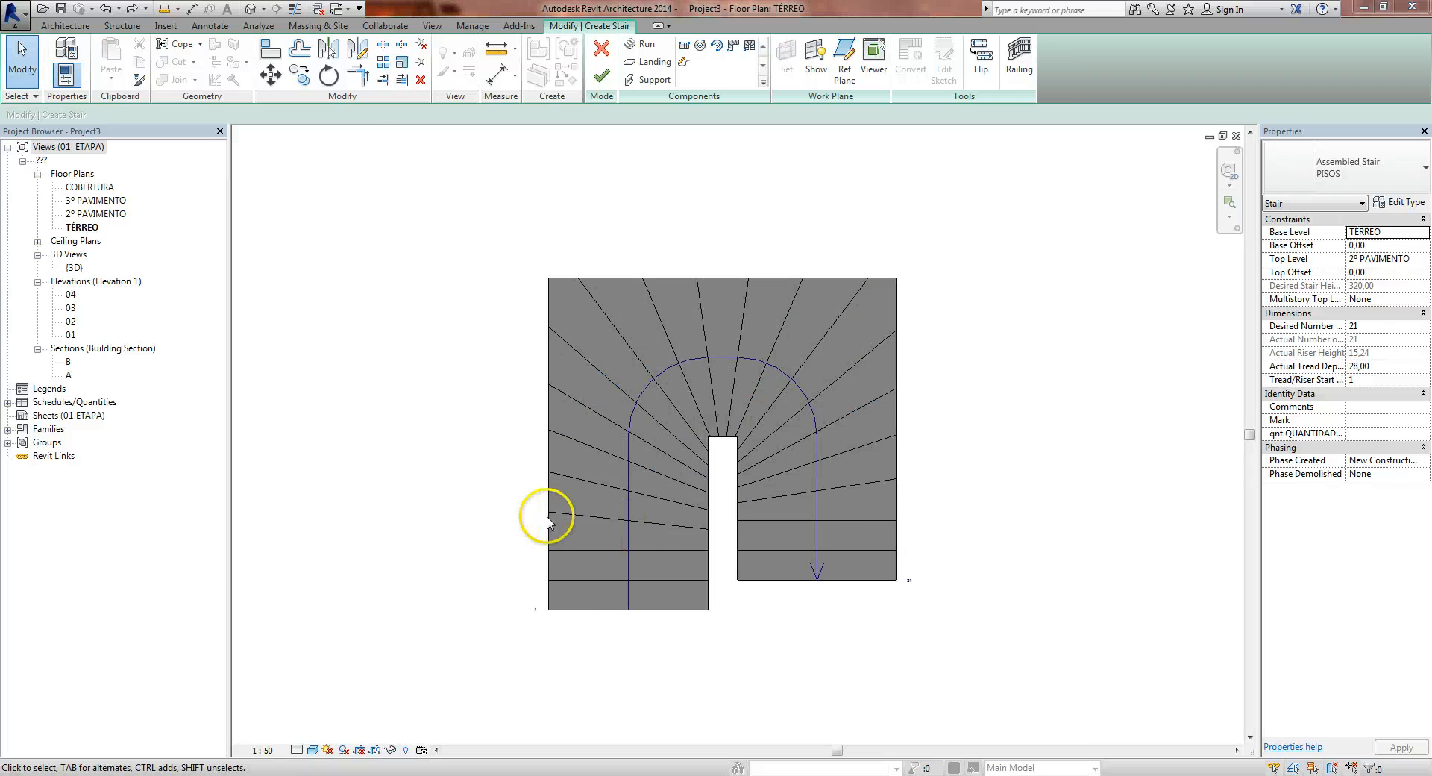
{"action": "left_click", "coordinate": [585, 516]}
{"action": "key", "text": "Escape"}
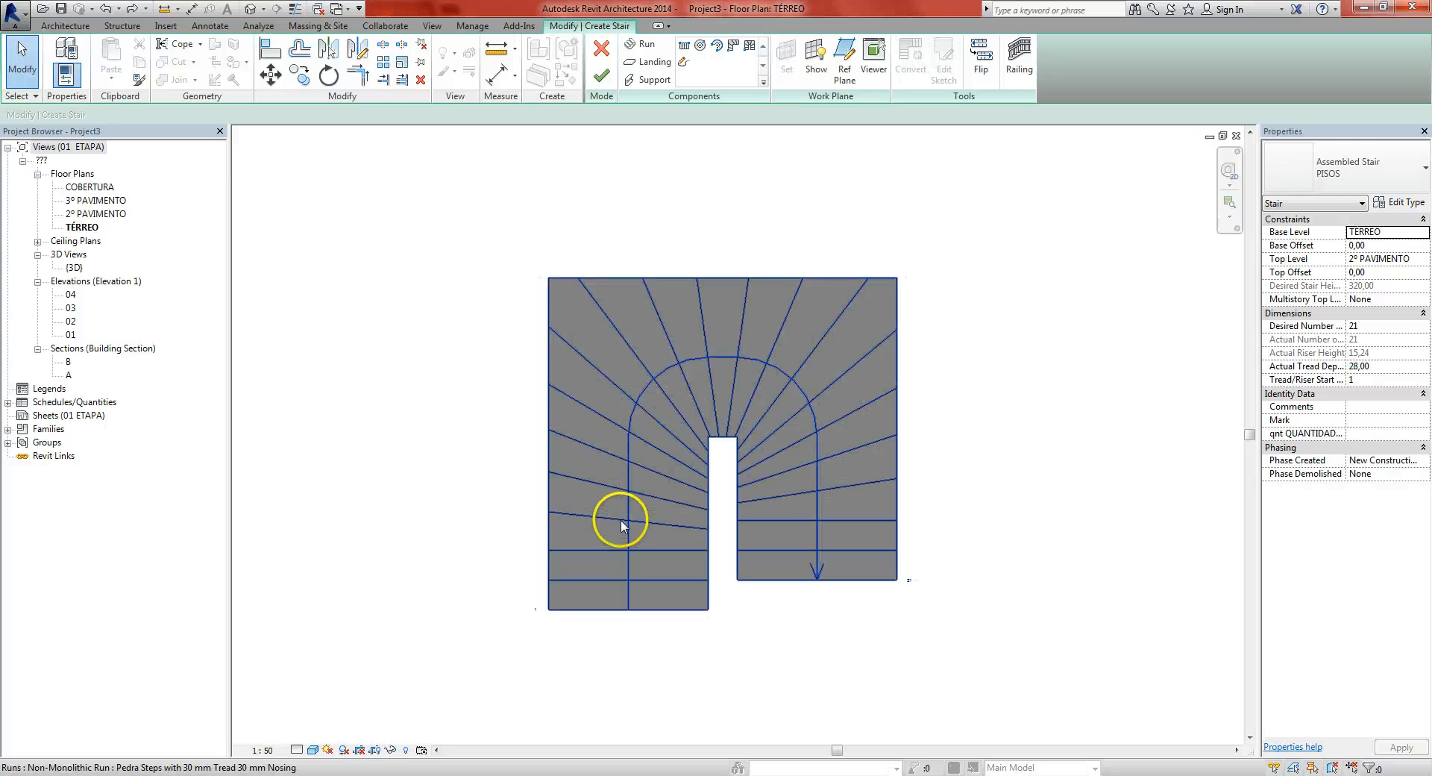
{"action": "left_click", "coordinate": [621, 526]}
{"action": "scroll", "coordinate": [671, 582], "scroll_direction": "up", "scroll_amount": 2}
{"action": "middle_click_drag", "start_coordinate": [636, 534], "coordinate": [585, 551]}
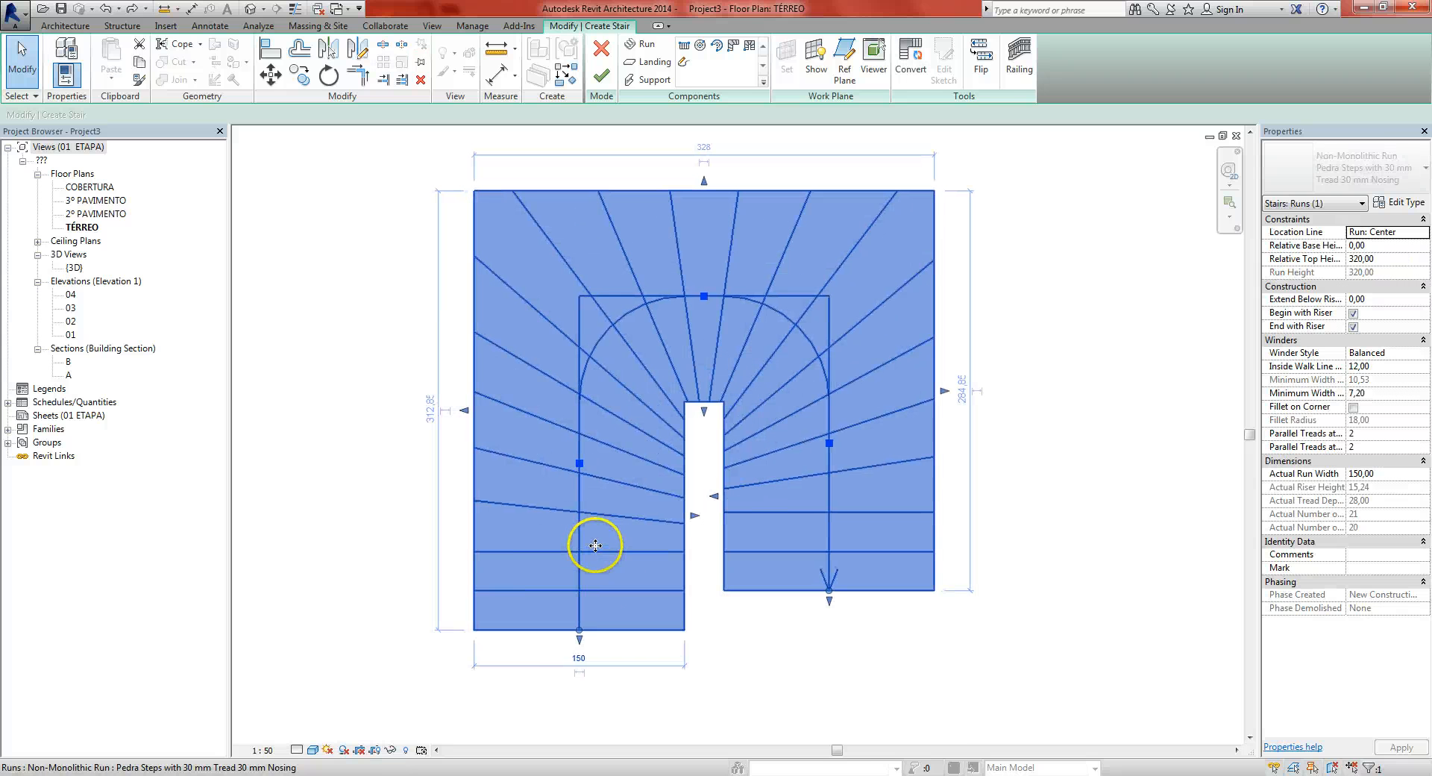
{"action": "left_click_drag", "start_coordinate": [447, 415], "coordinate": [514, 416]}
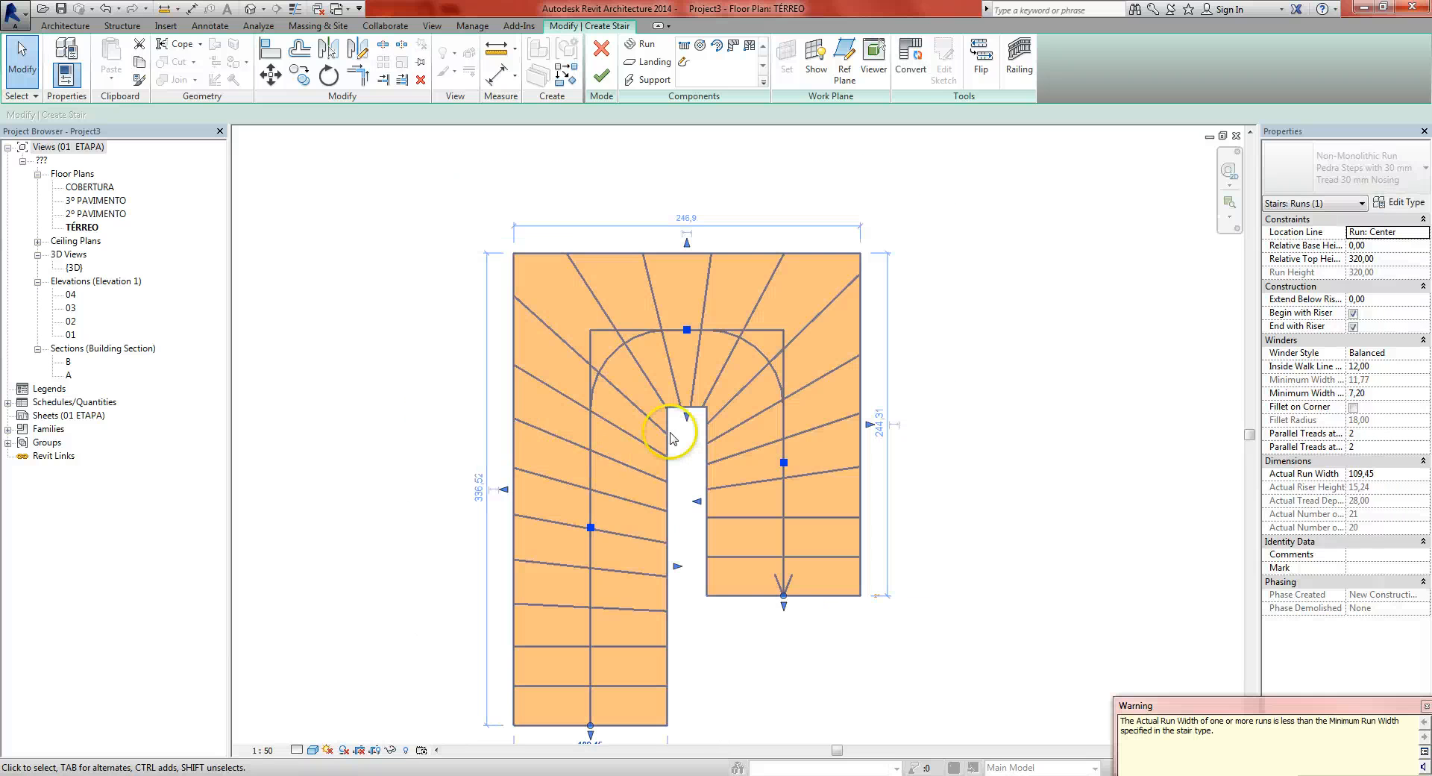
Widen the U-shaped winder run to an actual run width of about 181 by moving its outer side edge outward
{"action": "middle_click_drag", "start_coordinate": [618, 512], "coordinate": [636, 485]}
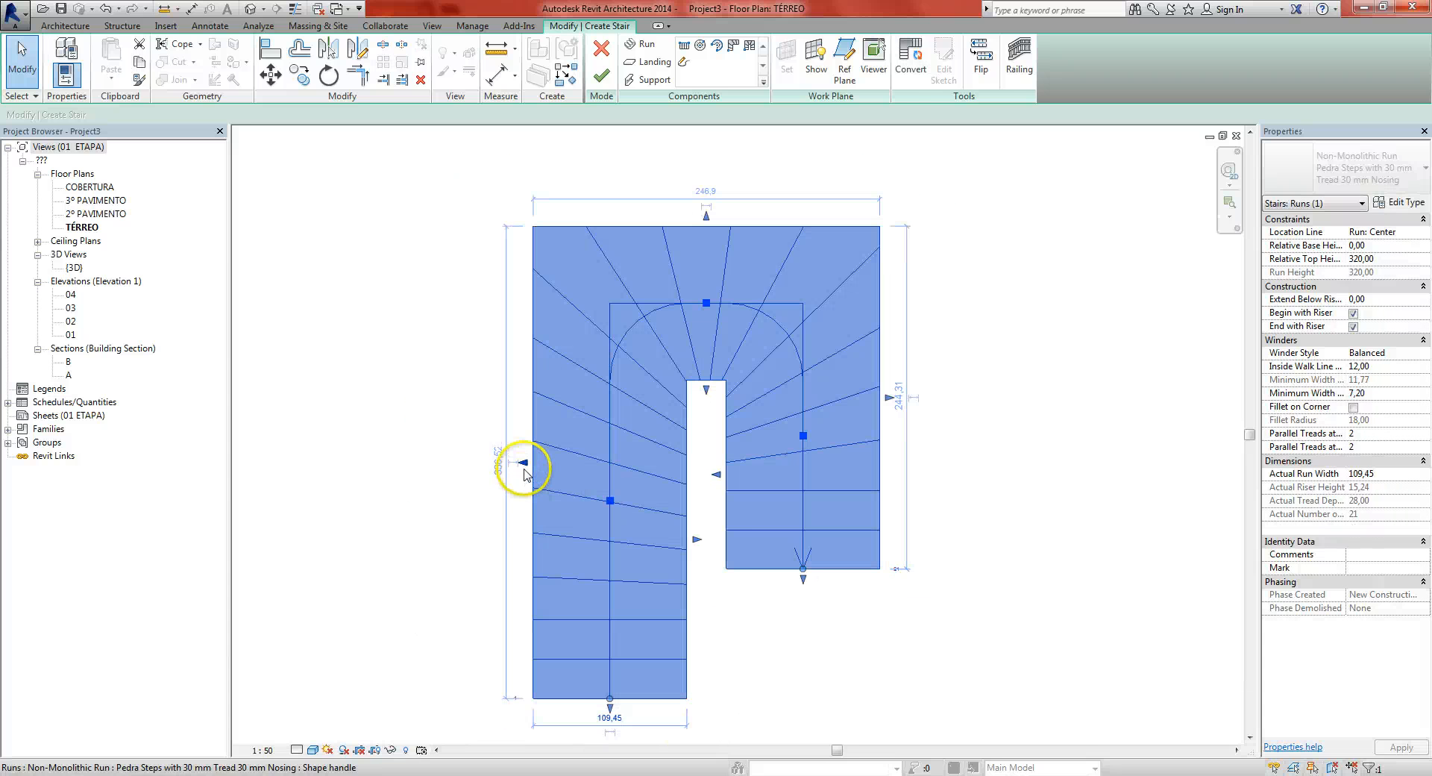
{"action": "middle_click_drag", "start_coordinate": [555, 529], "coordinate": [570, 493]}
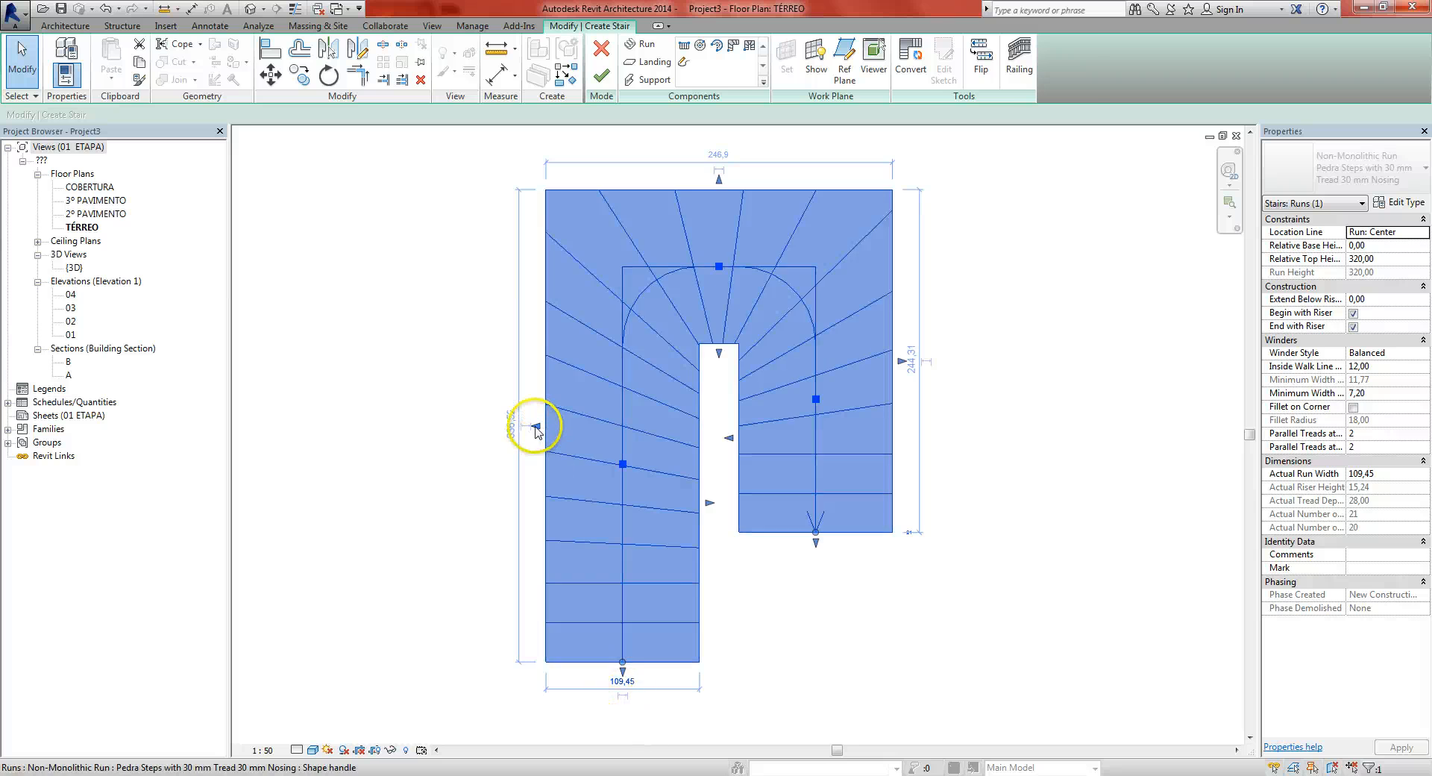
{"action": "left_click_drag", "start_coordinate": [536, 438], "coordinate": [440, 416]}
{"action": "scroll", "coordinate": [631, 640], "scroll_direction": "down", "scroll_amount": 1}
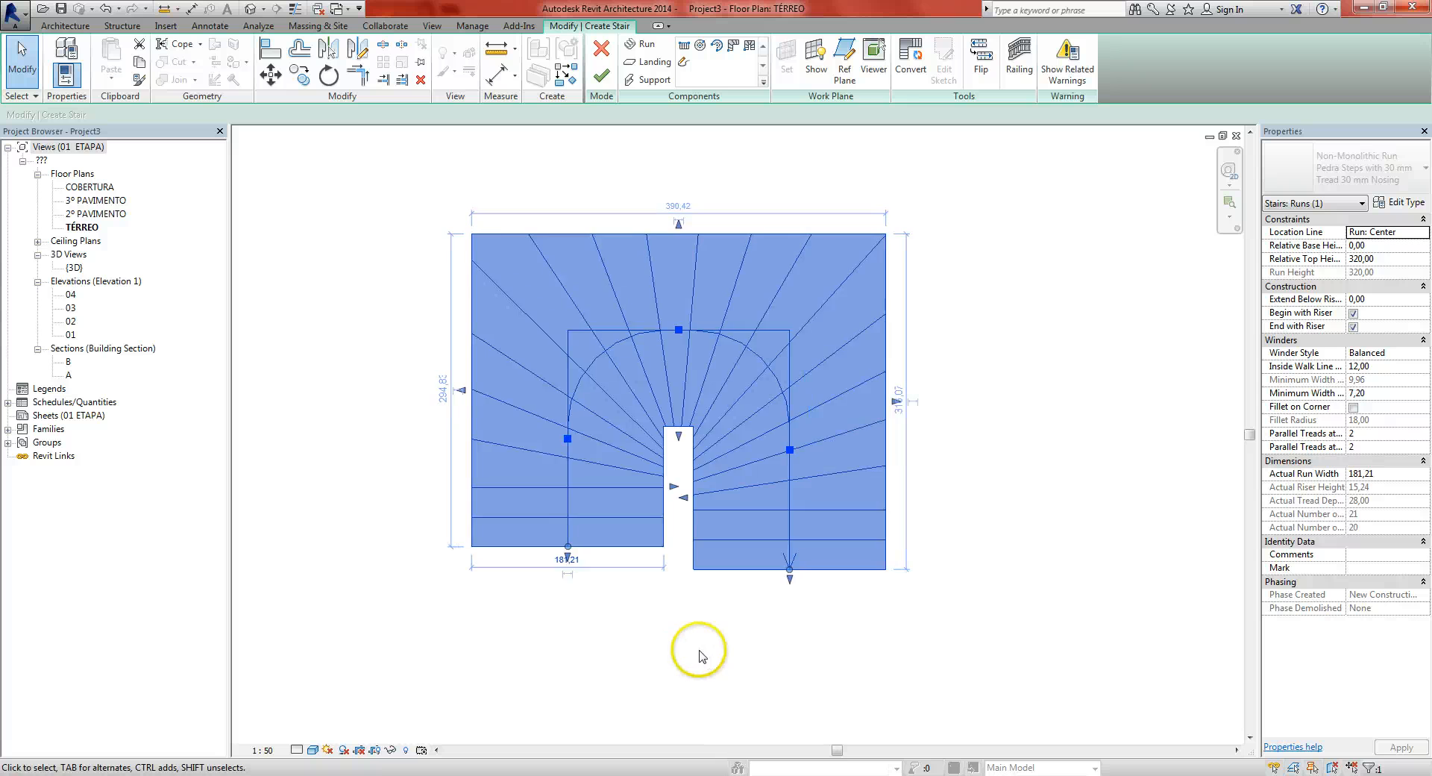
Try to lengthen the U-shaped run's upper-riser leg by moving its end edge outward
{"action": "scroll", "coordinate": [805, 586], "scroll_direction": "up", "scroll_amount": 2}
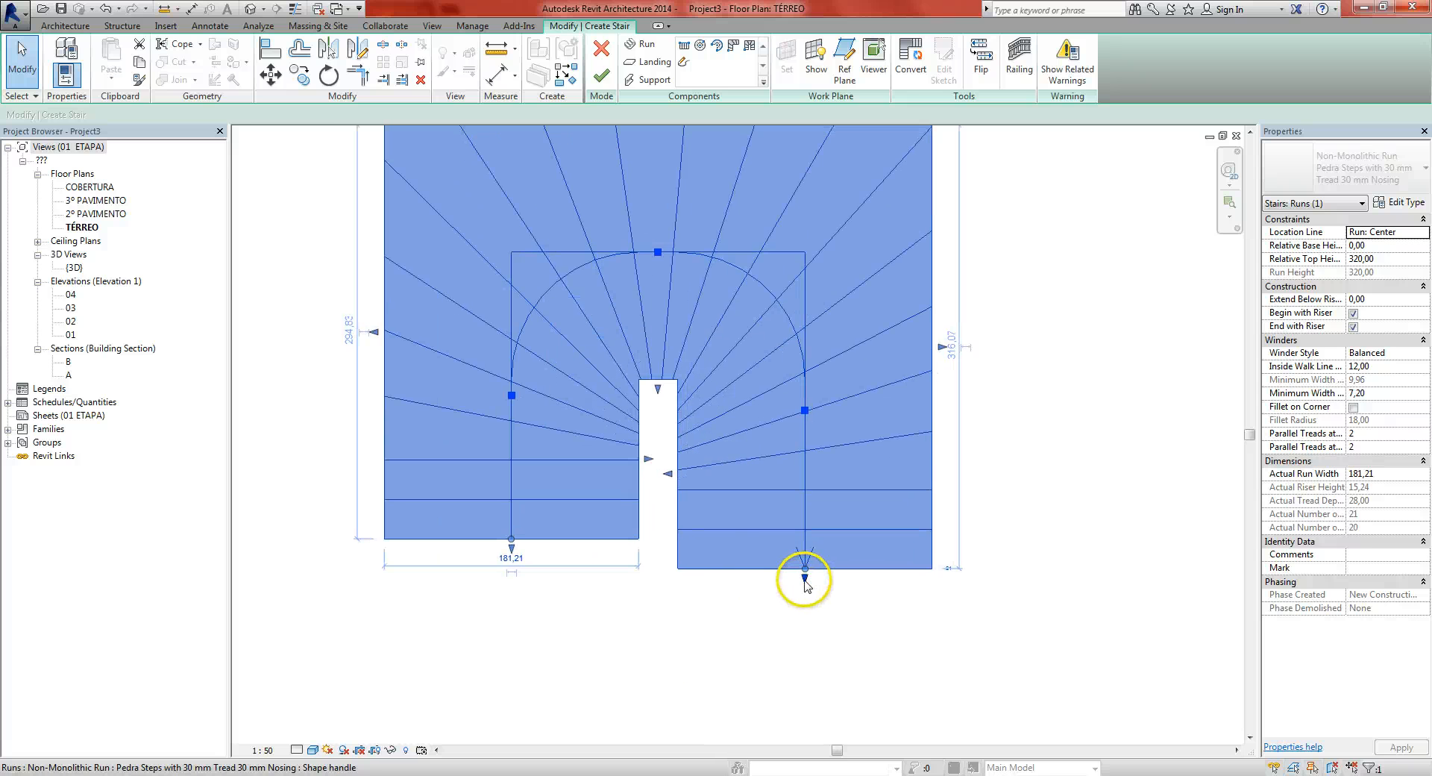
{"action": "left_click_drag", "start_coordinate": [805, 576], "coordinate": [805, 604]}
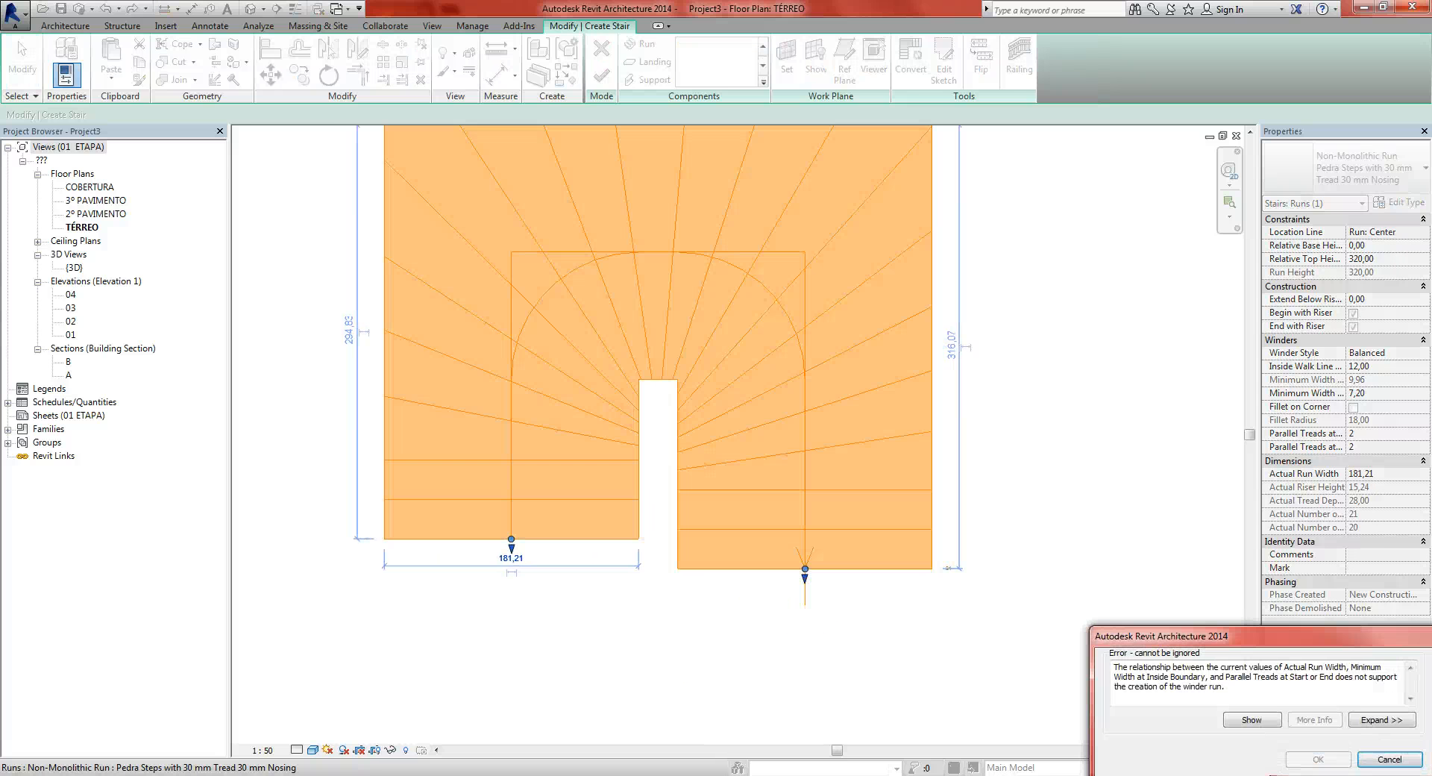
{"action": "left_click", "coordinate": [1392, 759]}
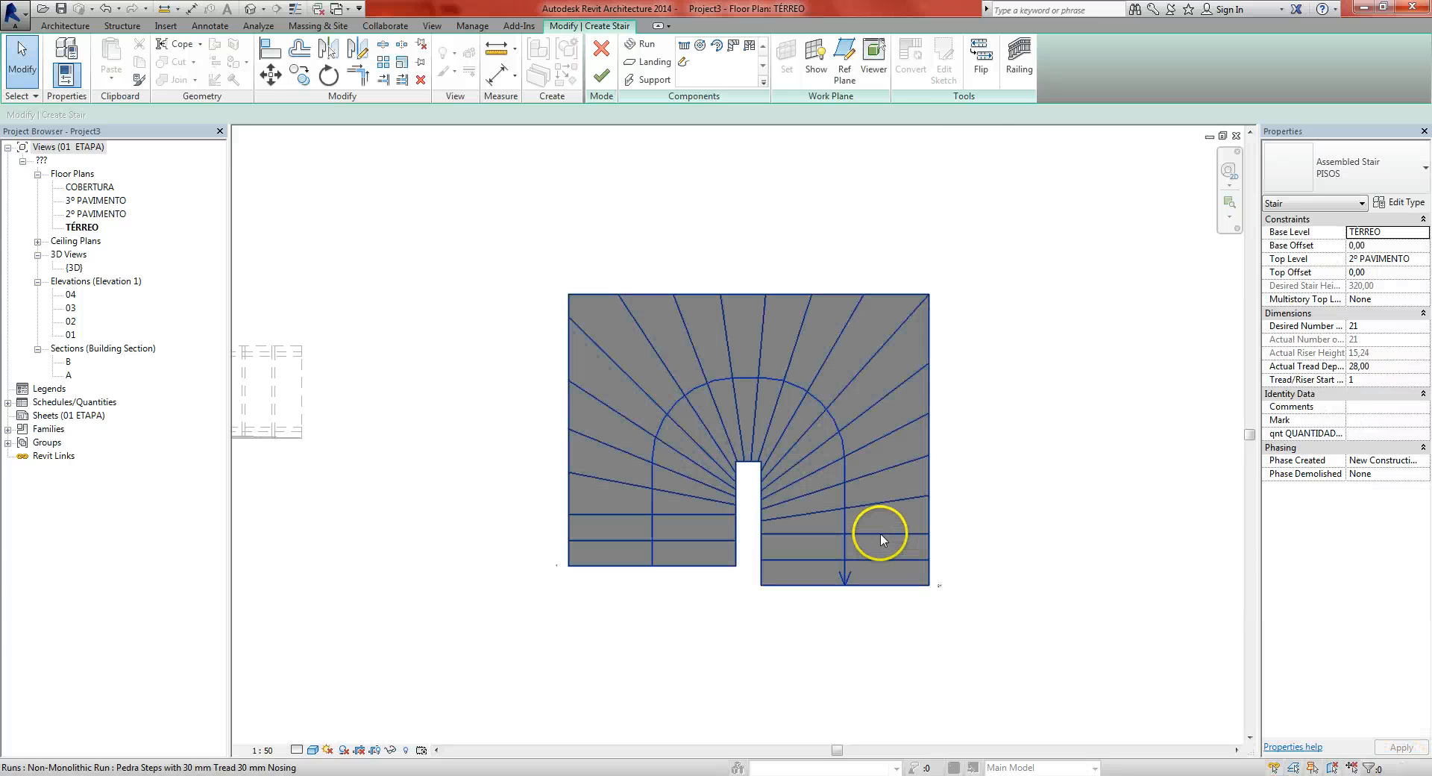
Rebalance the U-shaped run's legs by moving both end edges inward, making them about 299 and 312 long
{"action": "left_click", "coordinate": [880, 533]}
{"action": "scroll", "coordinate": [857, 616], "scroll_direction": "up", "scroll_amount": 2}
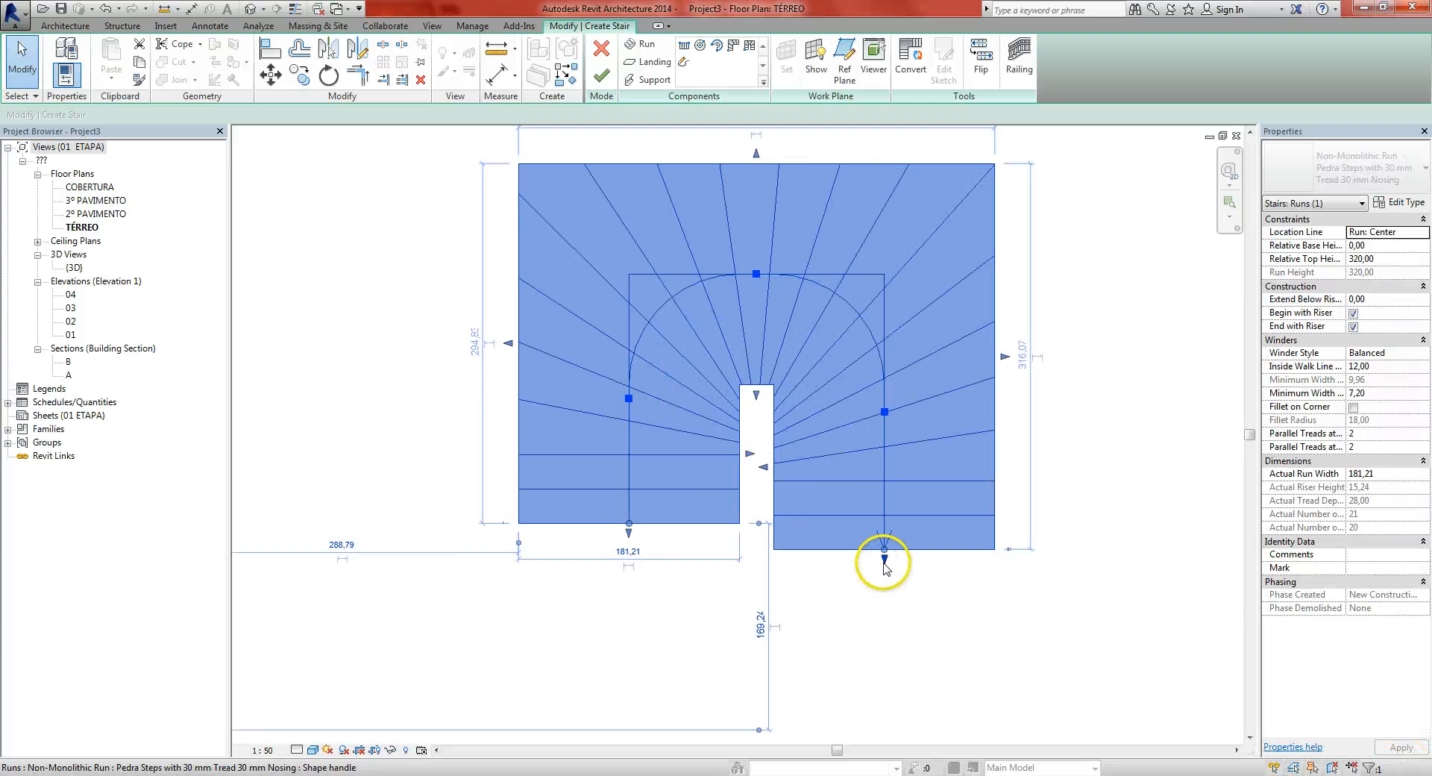
{"action": "left_click_drag", "start_coordinate": [885, 567], "coordinate": [885, 528]}
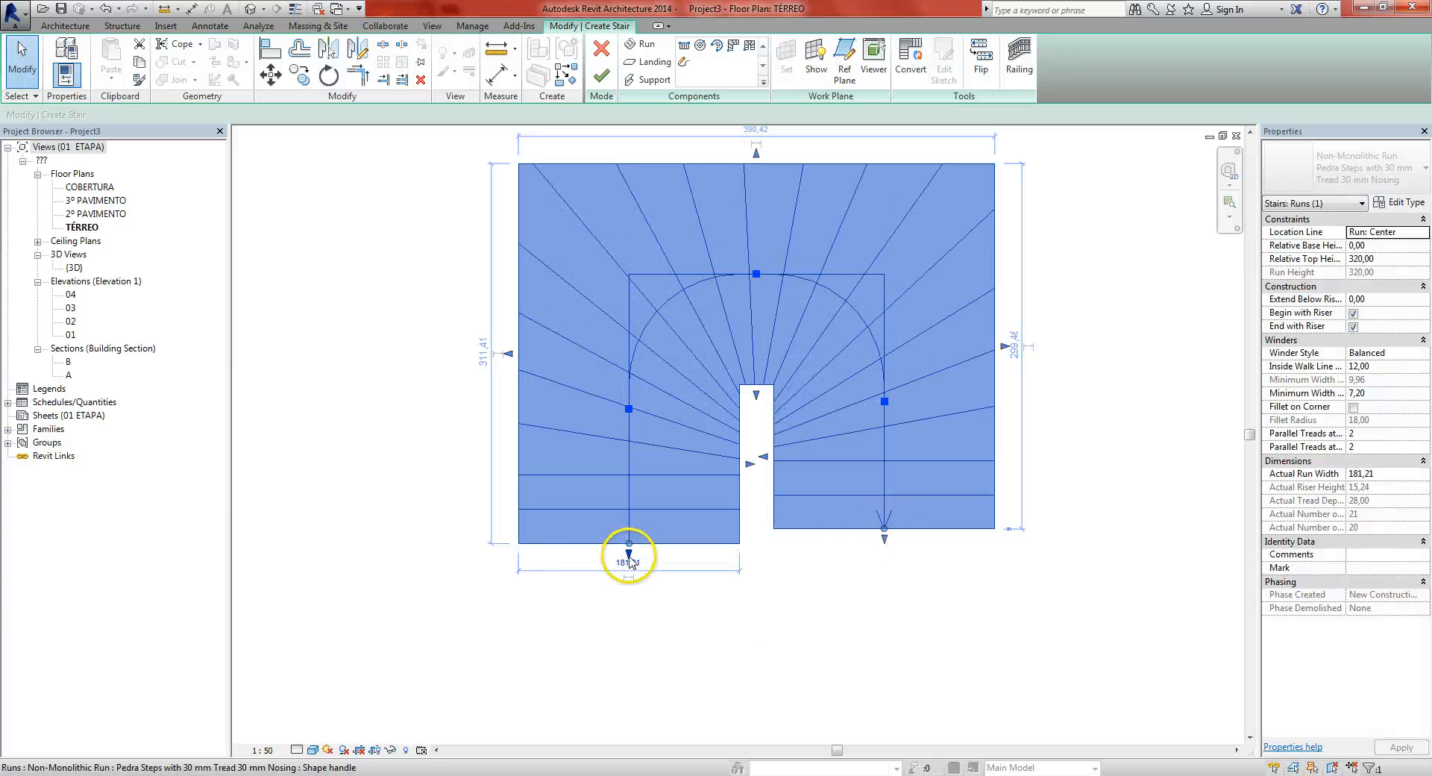
{"action": "left_click_drag", "start_coordinate": [630, 560], "coordinate": [630, 528]}
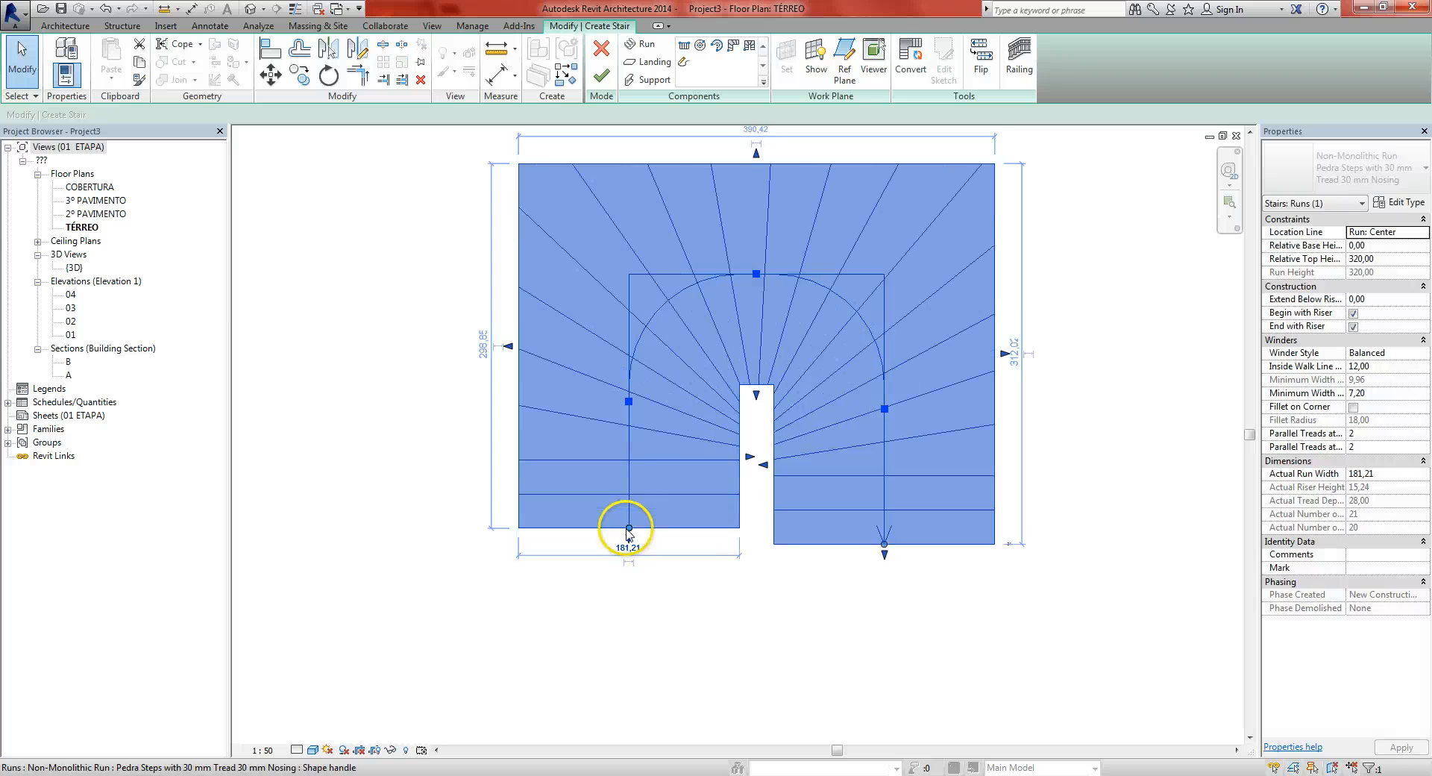
{"action": "left_click", "coordinate": [701, 634]}
{"action": "middle_click_drag", "start_coordinate": [694, 632], "coordinate": [682, 636]}
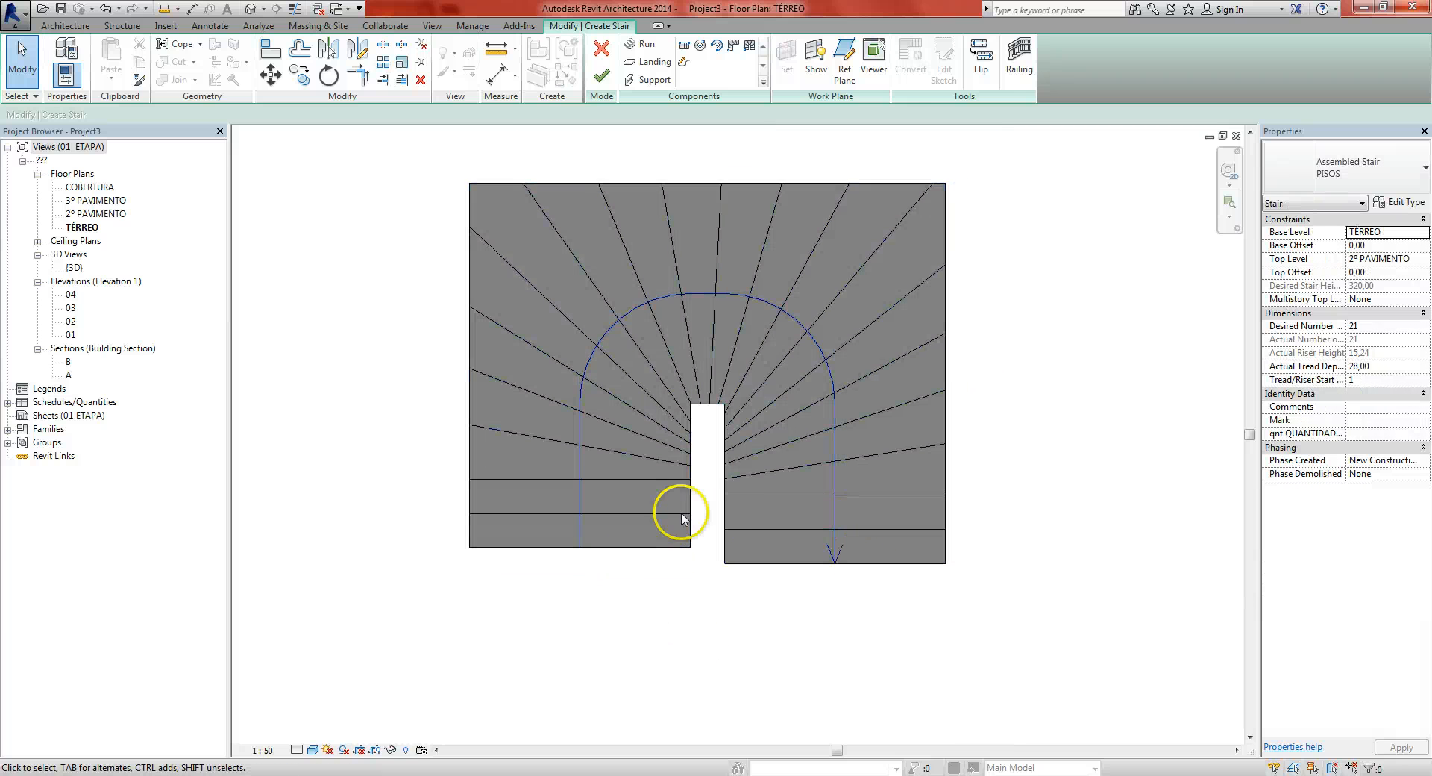
{"action": "scroll", "coordinate": [720, 608], "scroll_direction": "down", "scroll_amount": 2}
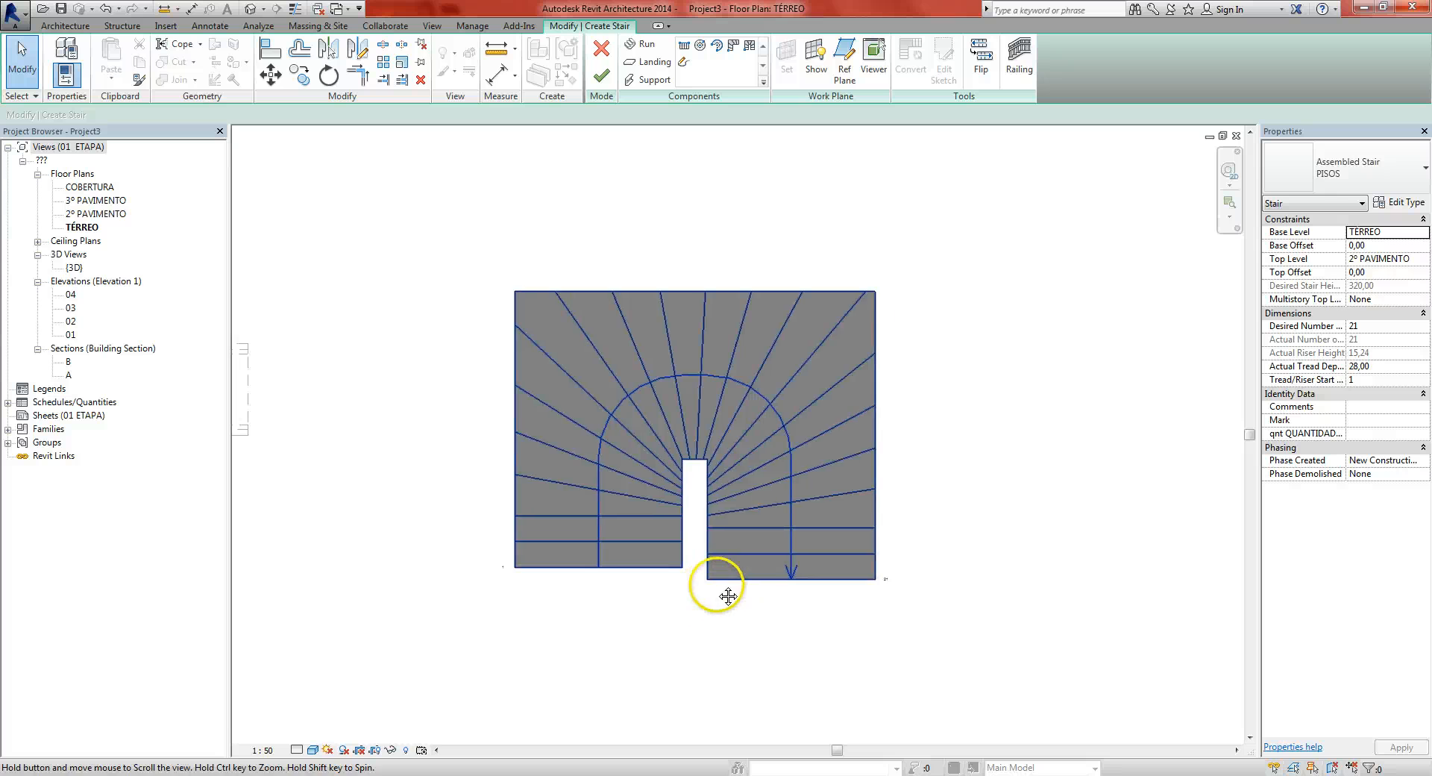
Review the run type properties of the U-shaped winder run, including its tread and riser materials and dimensions
{"action": "left_click", "coordinate": [798, 481]}
{"action": "middle_click_drag", "start_coordinate": [803, 485], "coordinate": [778, 490]}
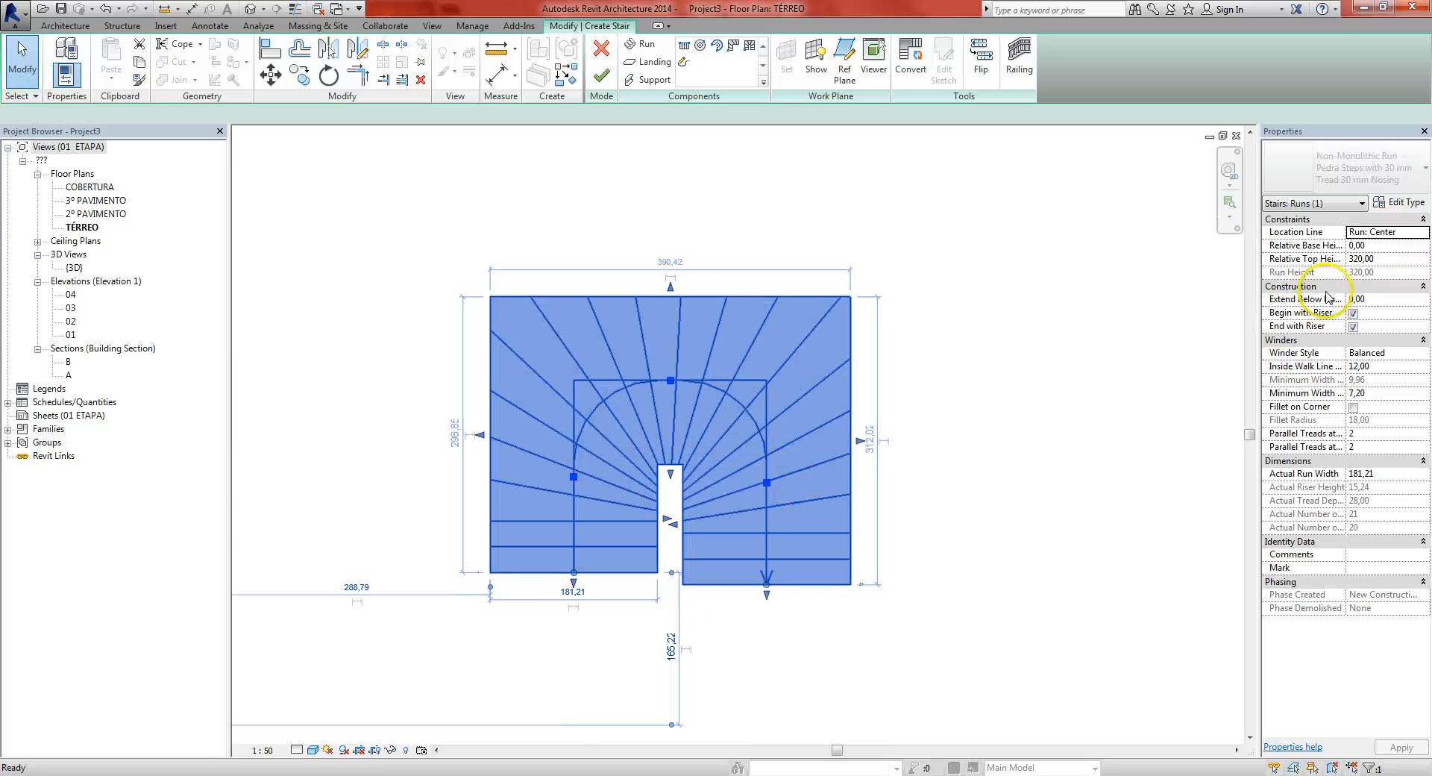
{"action": "left_click", "coordinate": [1395, 202]}
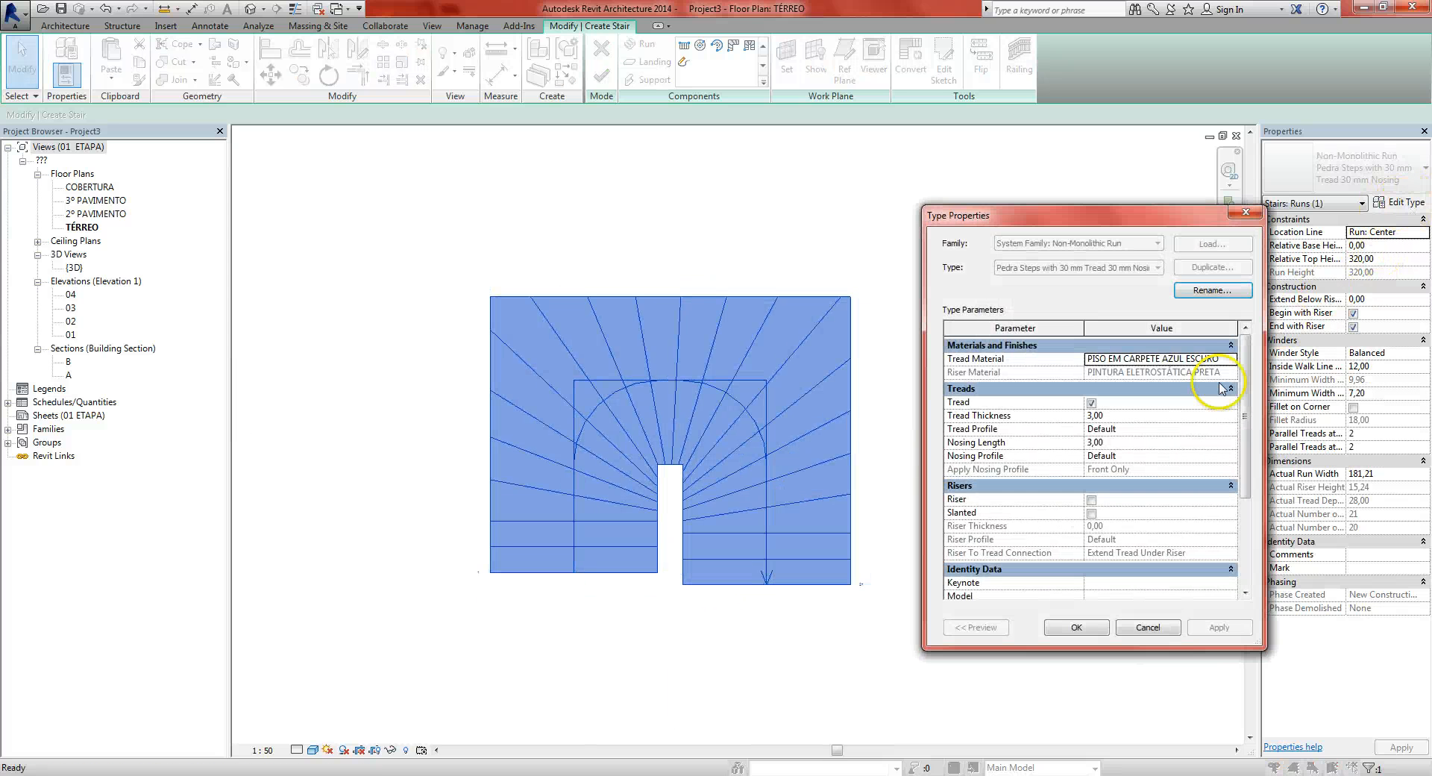
{"action": "left_click", "coordinate": [1071, 629]}
{"action": "left_click", "coordinate": [980, 570]}
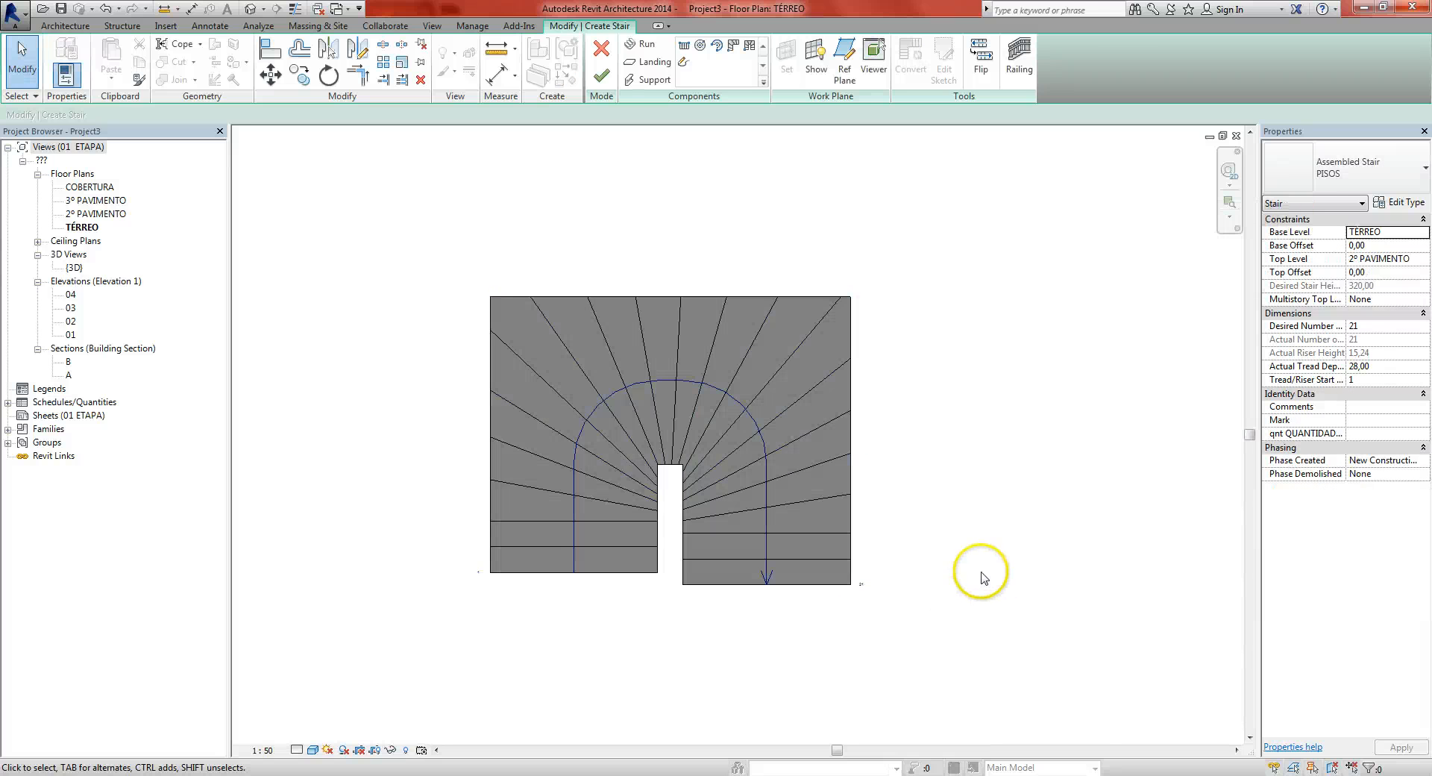
Finish the U-shaped stair and inspect all the stairs in the 3D view from the opposite side
{"action": "left_click", "coordinate": [601, 74]}
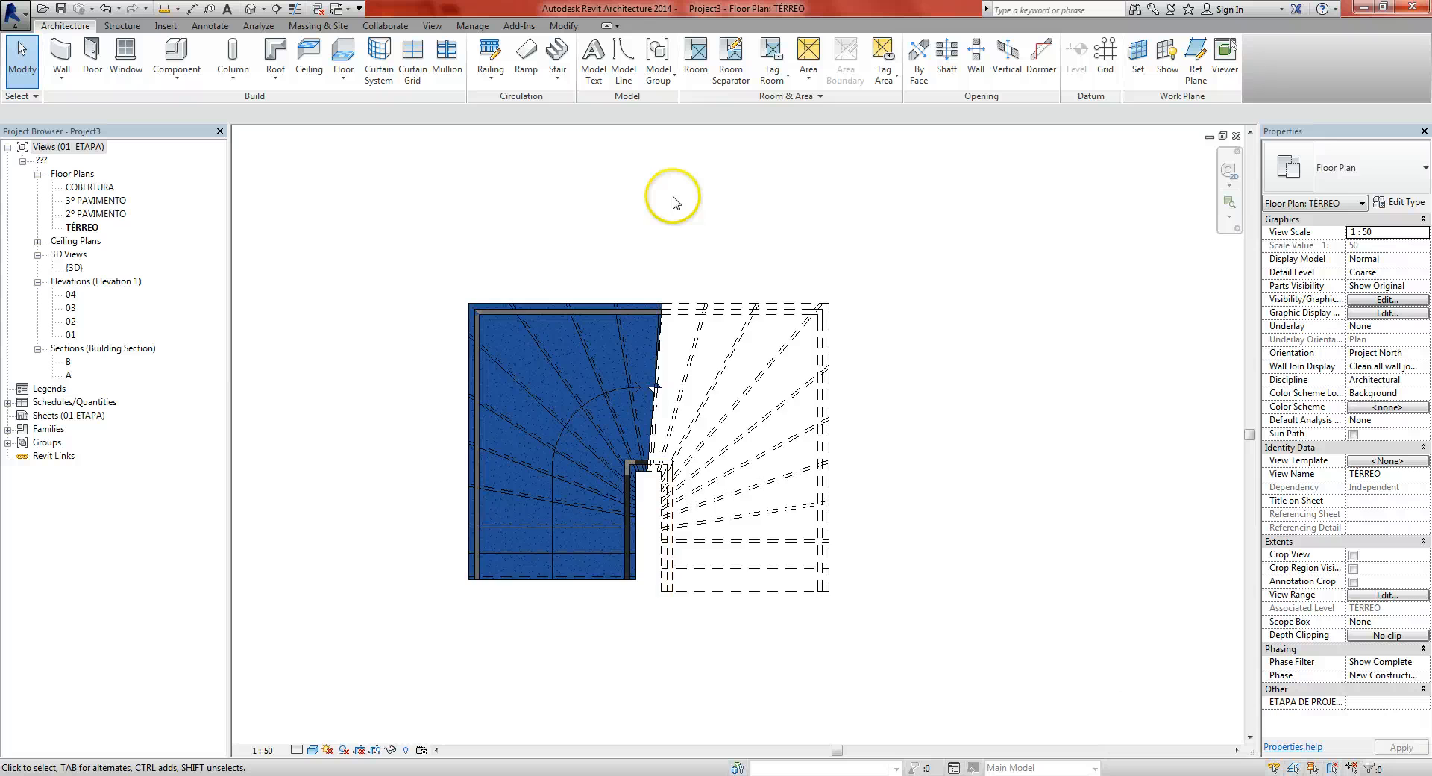
{"action": "key", "text": "ctrl+Tab"}
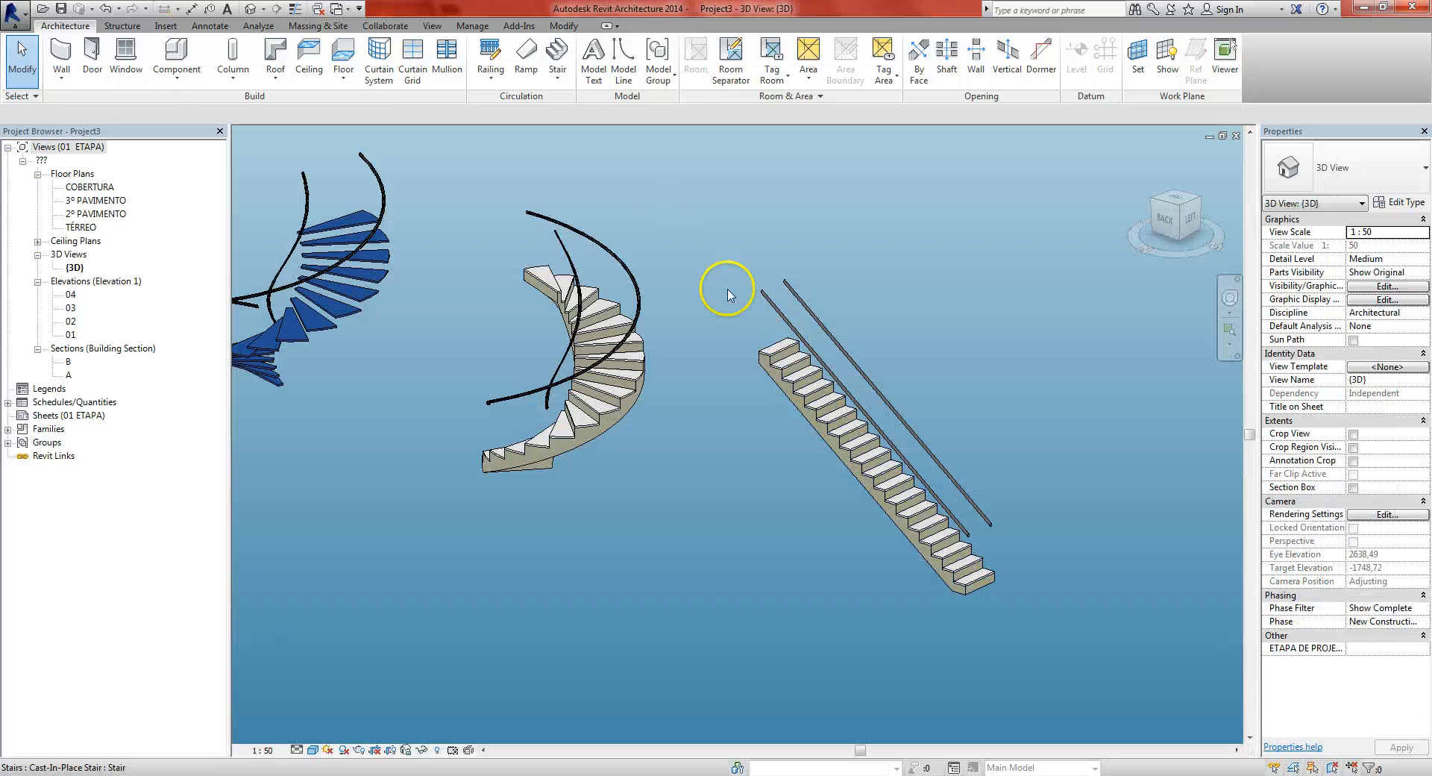
{"action": "middle_click_drag", "start_coordinate": [727, 291], "coordinate": [956, 424]}
{"action": "scroll", "coordinate": [906, 405], "scroll_direction": "down", "scroll_amount": 5}
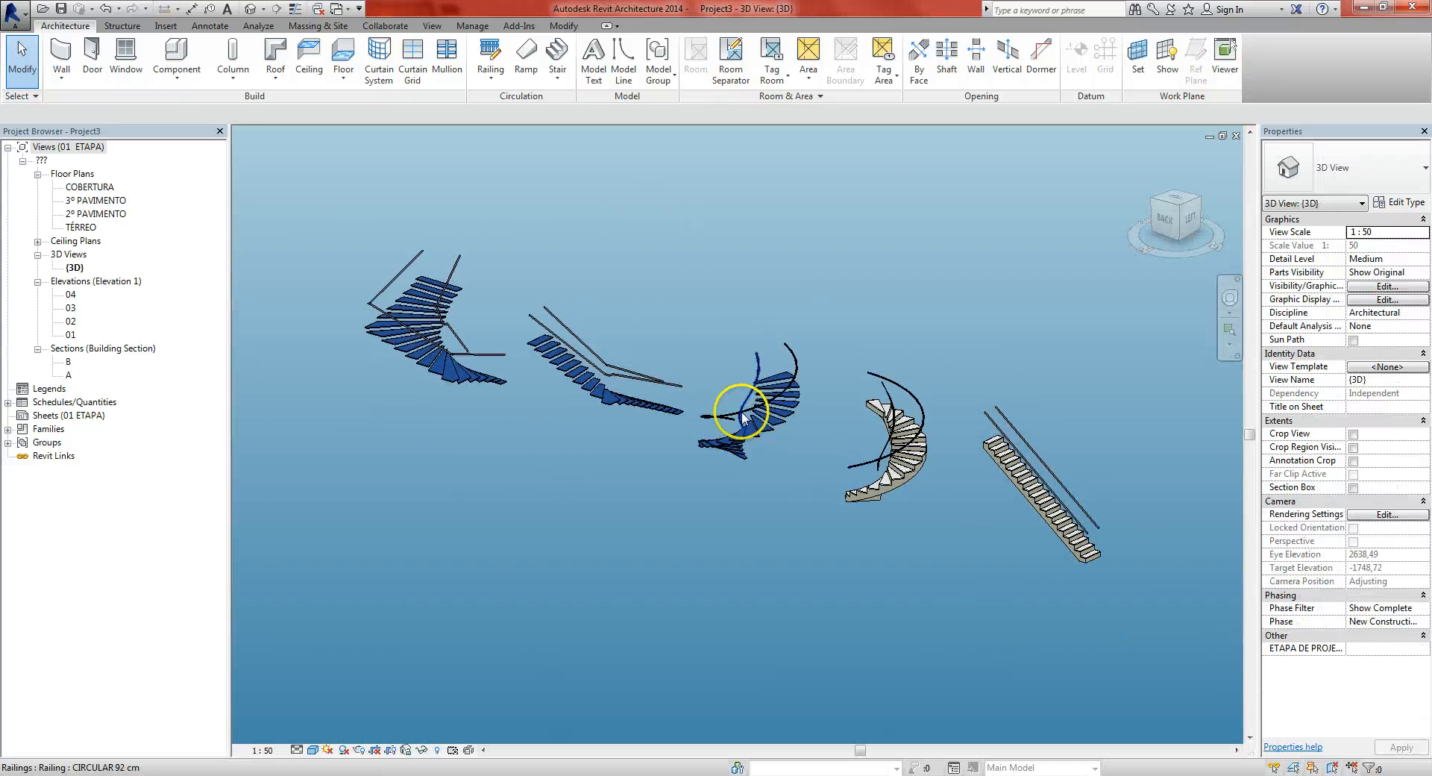
{"action": "left_click", "coordinate": [427, 315]}
{"action": "middle_click_drag", "start_coordinate": [630, 341], "coordinate": [737, 484], "text": "shift"}
{"action": "left_click", "coordinate": [736, 493]}
{"action": "scroll", "coordinate": [638, 439], "scroll_direction": "up", "scroll_amount": 2}
{"action": "middle_click_drag", "start_coordinate": [638, 445], "coordinate": [656, 473]}
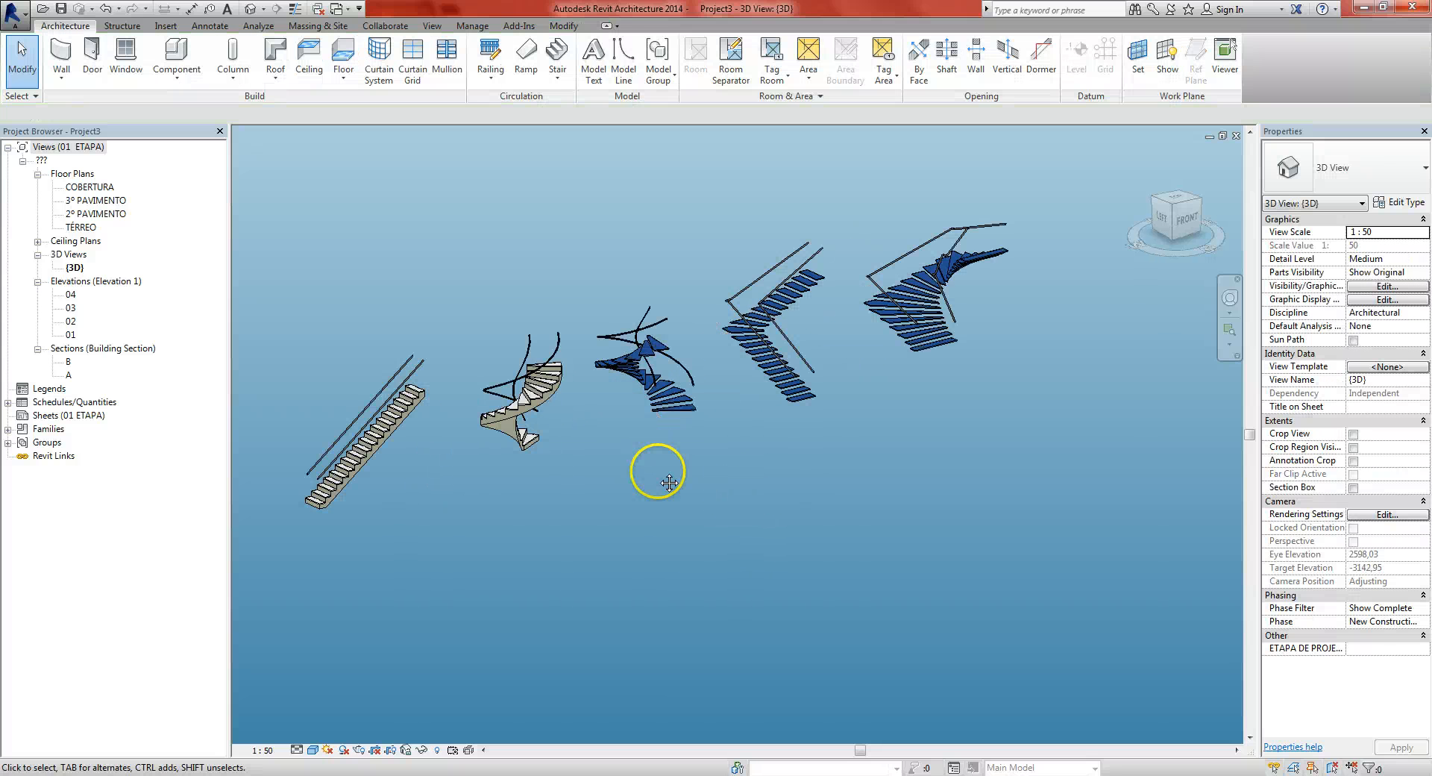
Check which railing types are available for one of the straight stair's railings
{"action": "left_click", "coordinate": [431, 386]}
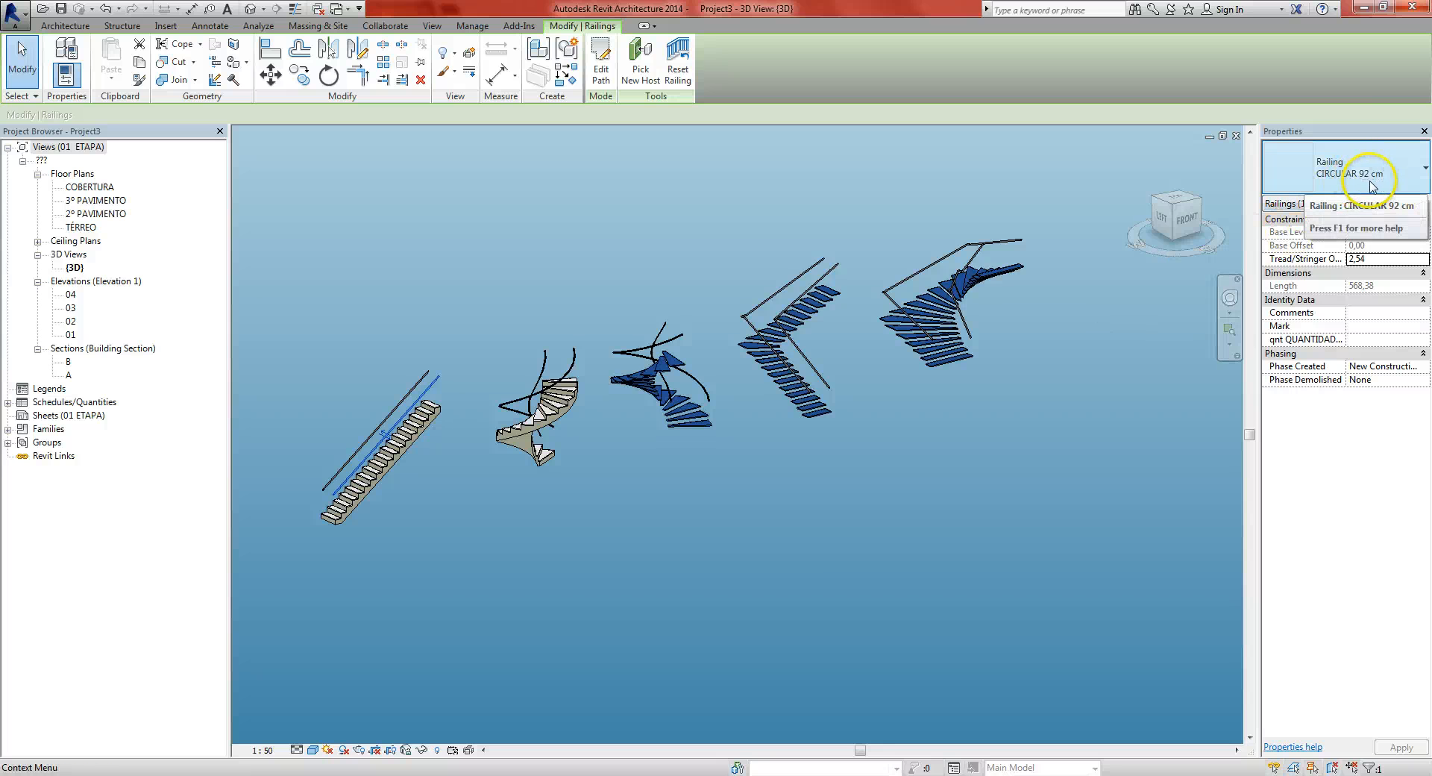
{"action": "left_click", "coordinate": [1325, 183]}
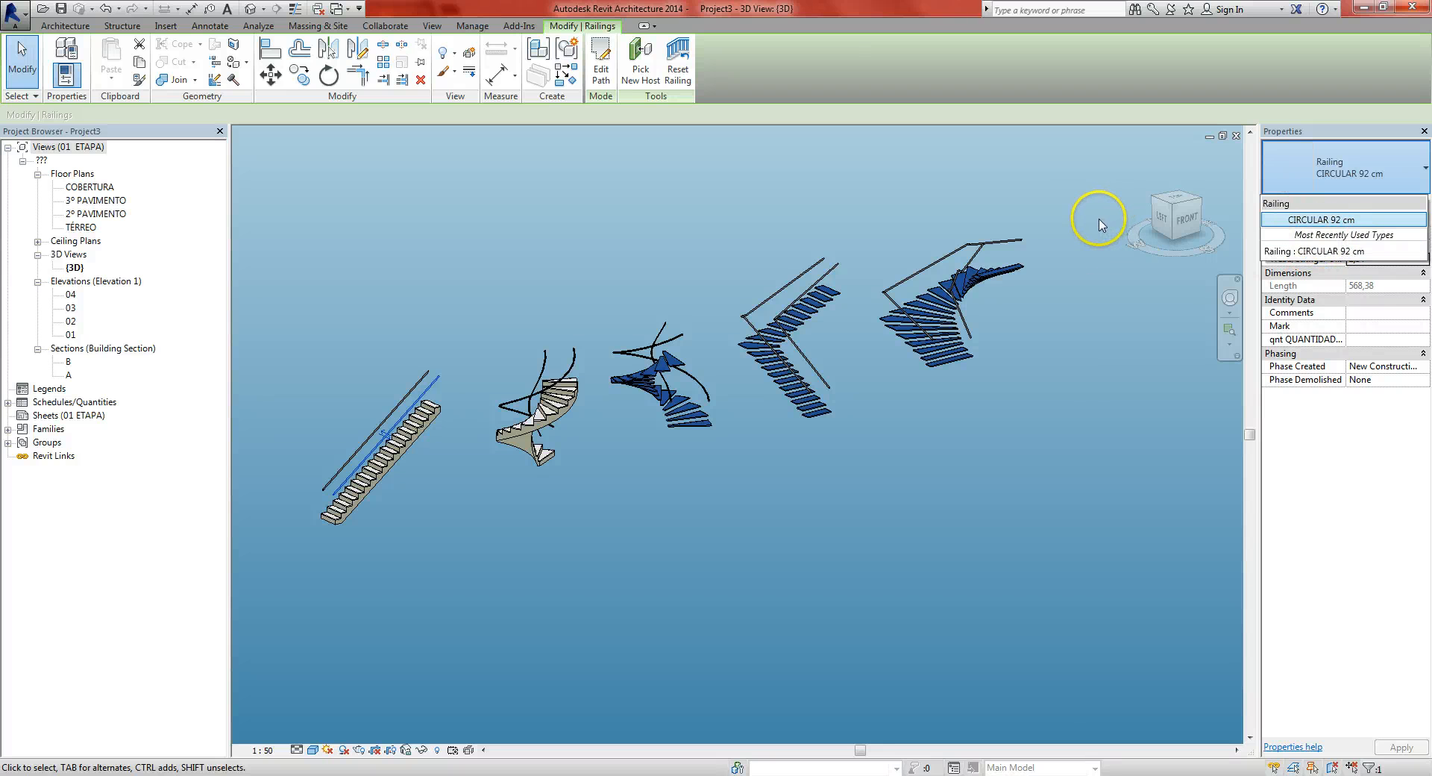
{"action": "left_click", "coordinate": [868, 215]}
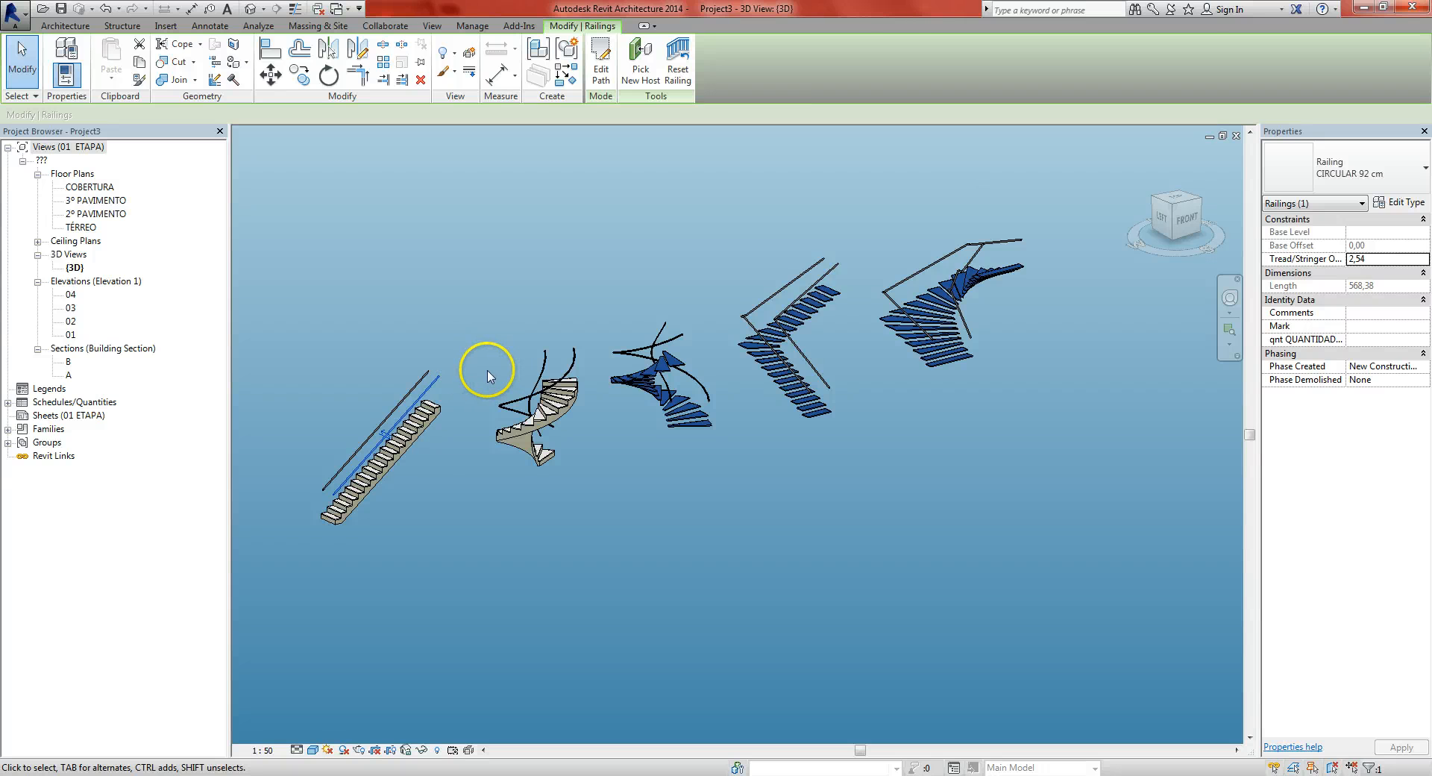
{"action": "left_click", "coordinate": [641, 273]}
Try to change the U-shaped stair's type to the cast-in-place ESCADA COMUM, LAJE = 15
{"action": "middle_click_drag", "start_coordinate": [751, 292], "coordinate": [787, 267]}
{"action": "middle_click_drag", "start_coordinate": [940, 307], "coordinate": [948, 322]}
{"action": "scroll", "coordinate": [983, 351], "scroll_direction": "up", "scroll_amount": 2}
{"action": "middle_click_drag", "start_coordinate": [980, 392], "coordinate": [913, 417]}
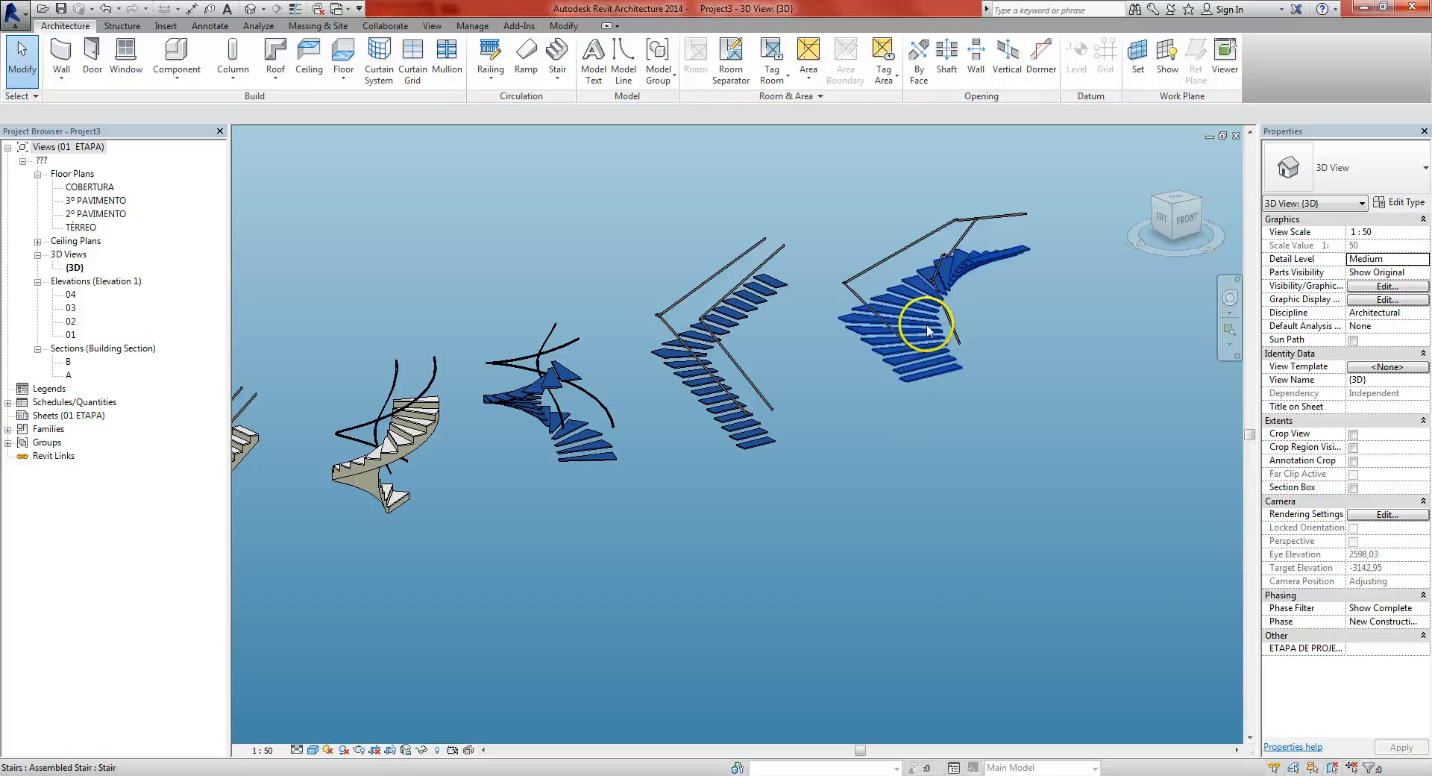
{"action": "left_click", "coordinate": [924, 326]}
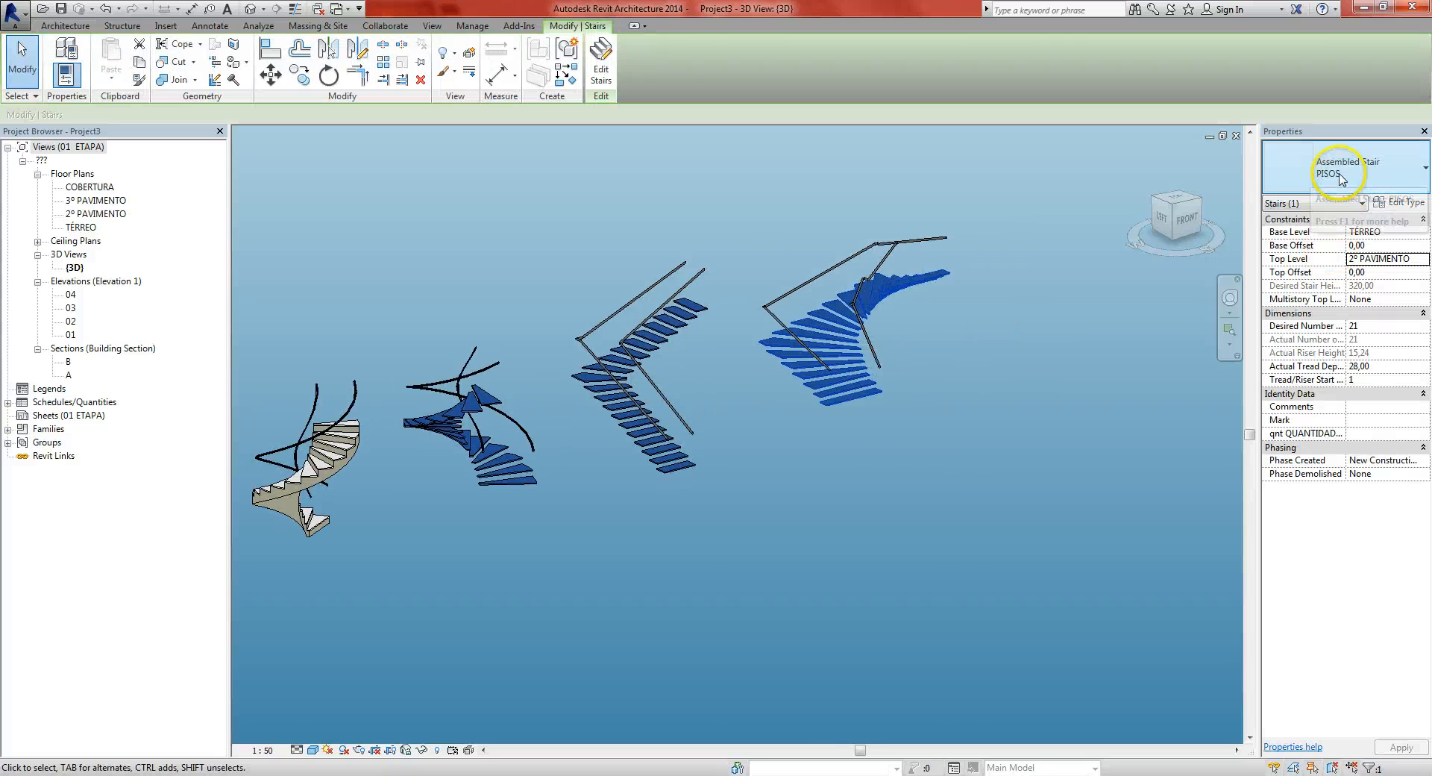
{"action": "left_click", "coordinate": [1340, 176]}
{"action": "left_click", "coordinate": [1347, 252]}
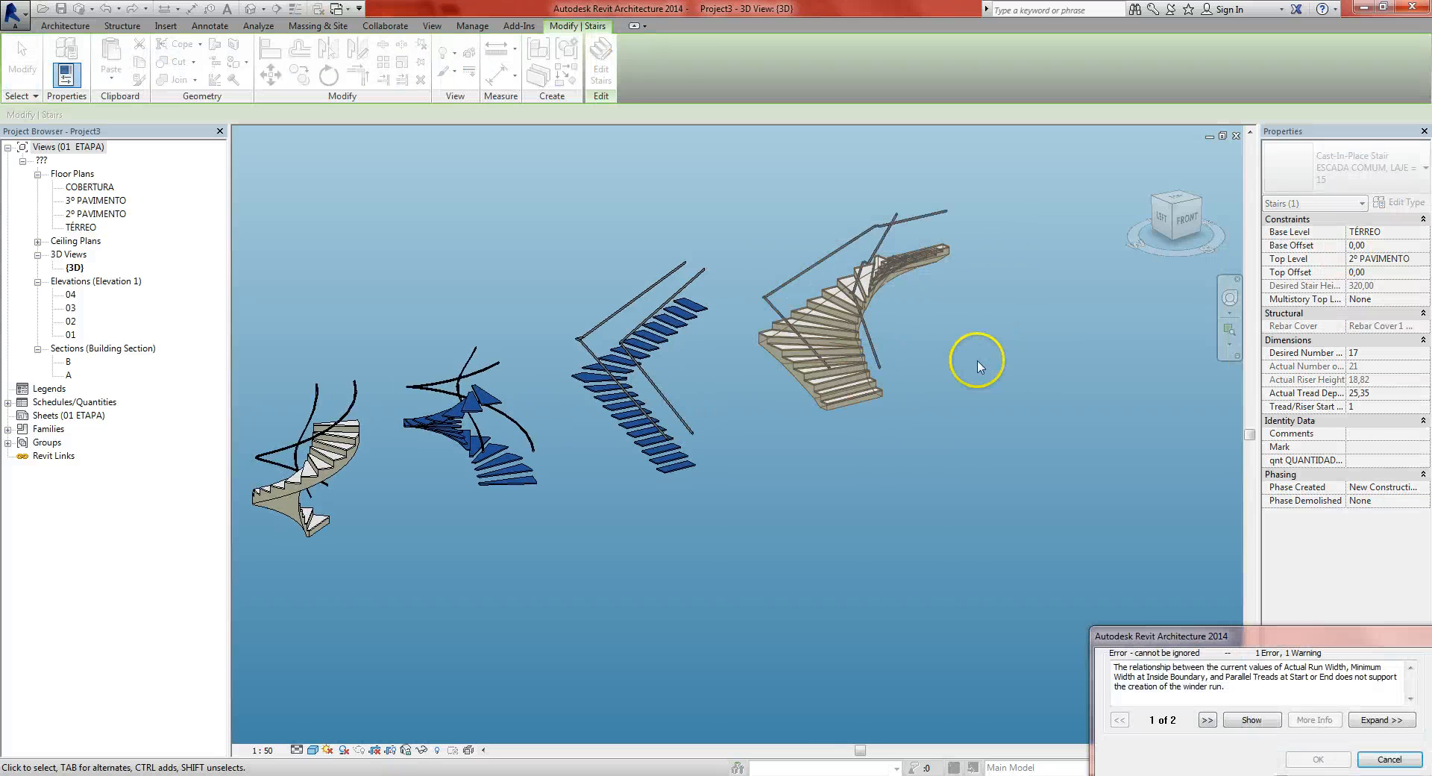
{"action": "left_click", "coordinate": [1388, 758]}
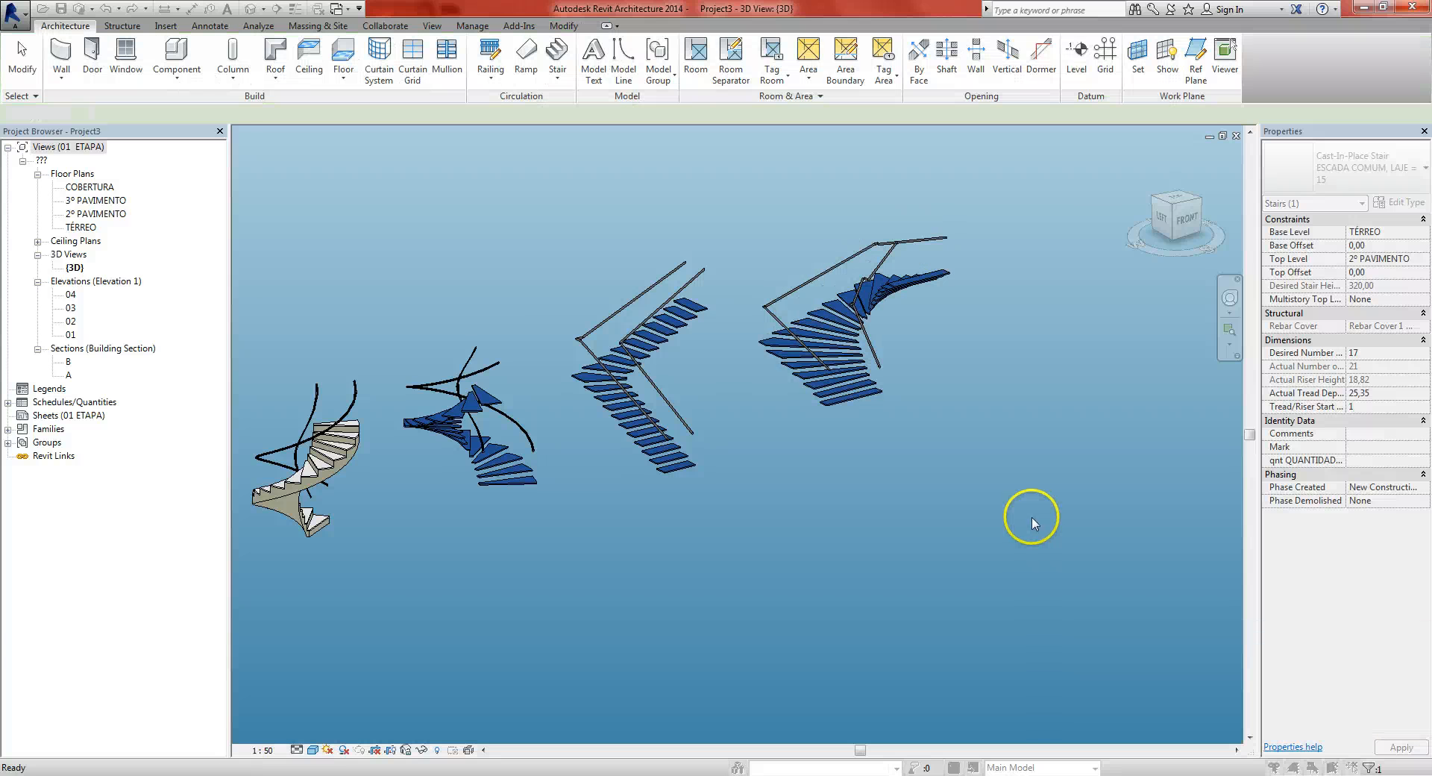
Change the L-shaped stair's type to the cast-in-place ESCADA COMUM, LAJE = 15
{"action": "left_click", "coordinate": [699, 344]}
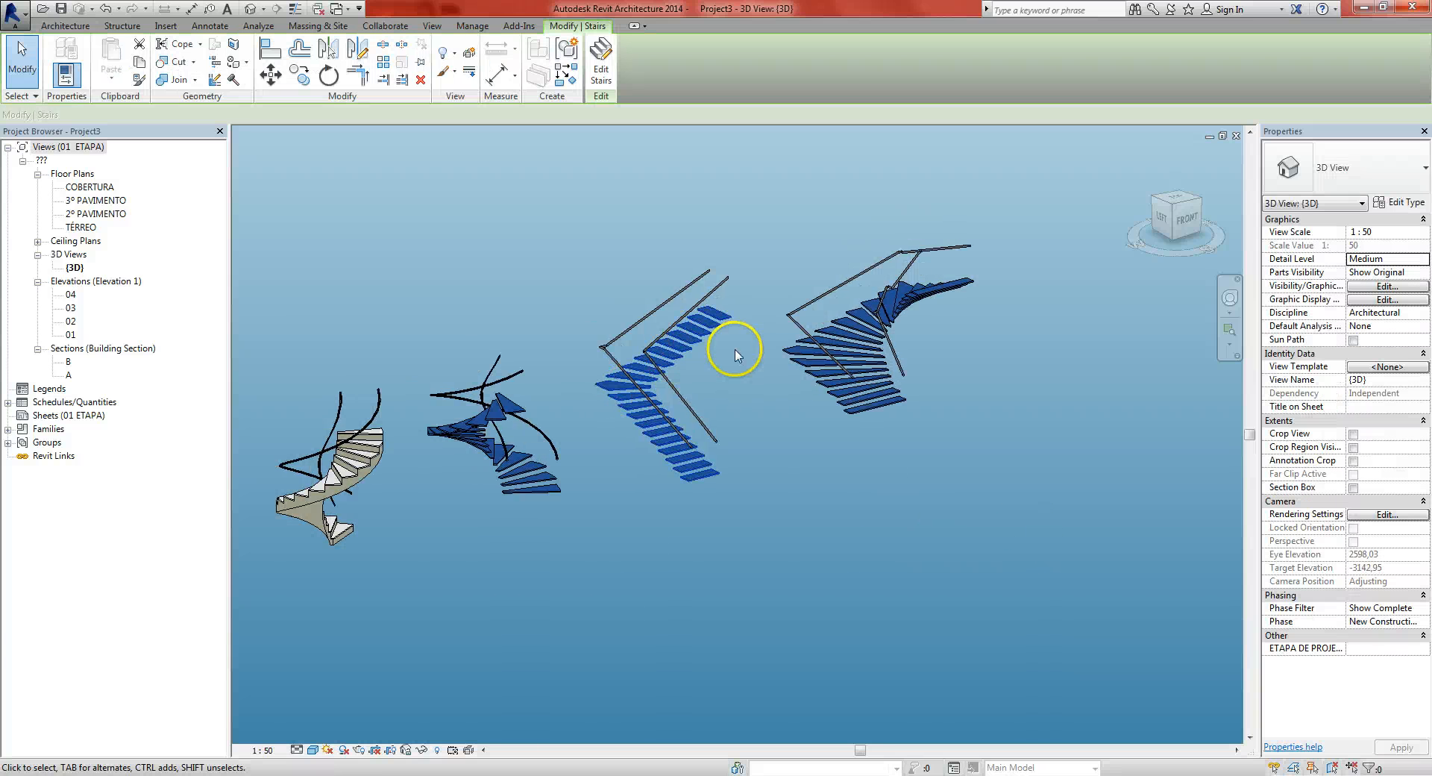
{"action": "left_click", "coordinate": [1335, 173]}
{"action": "left_click", "coordinate": [1356, 252]}
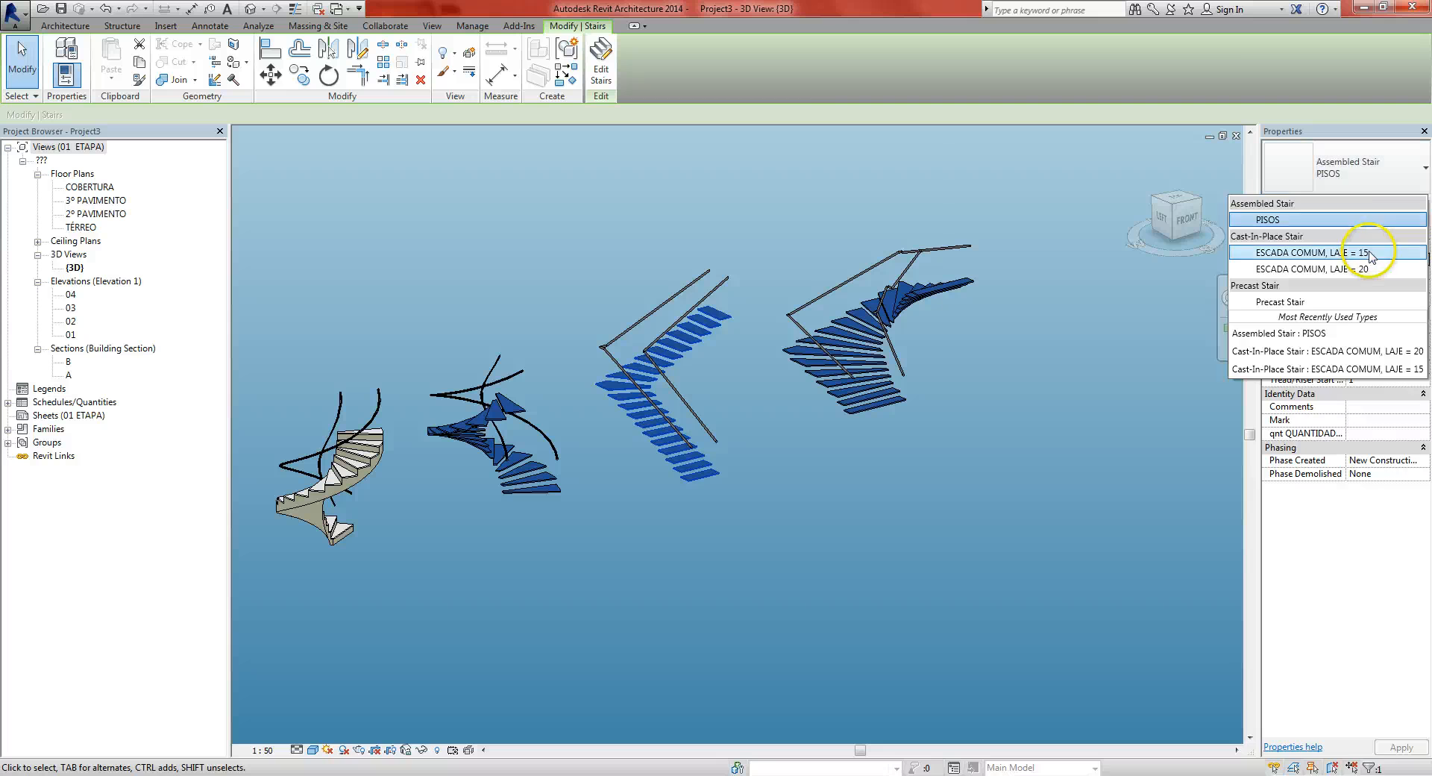
{"action": "left_click", "coordinate": [999, 466]}
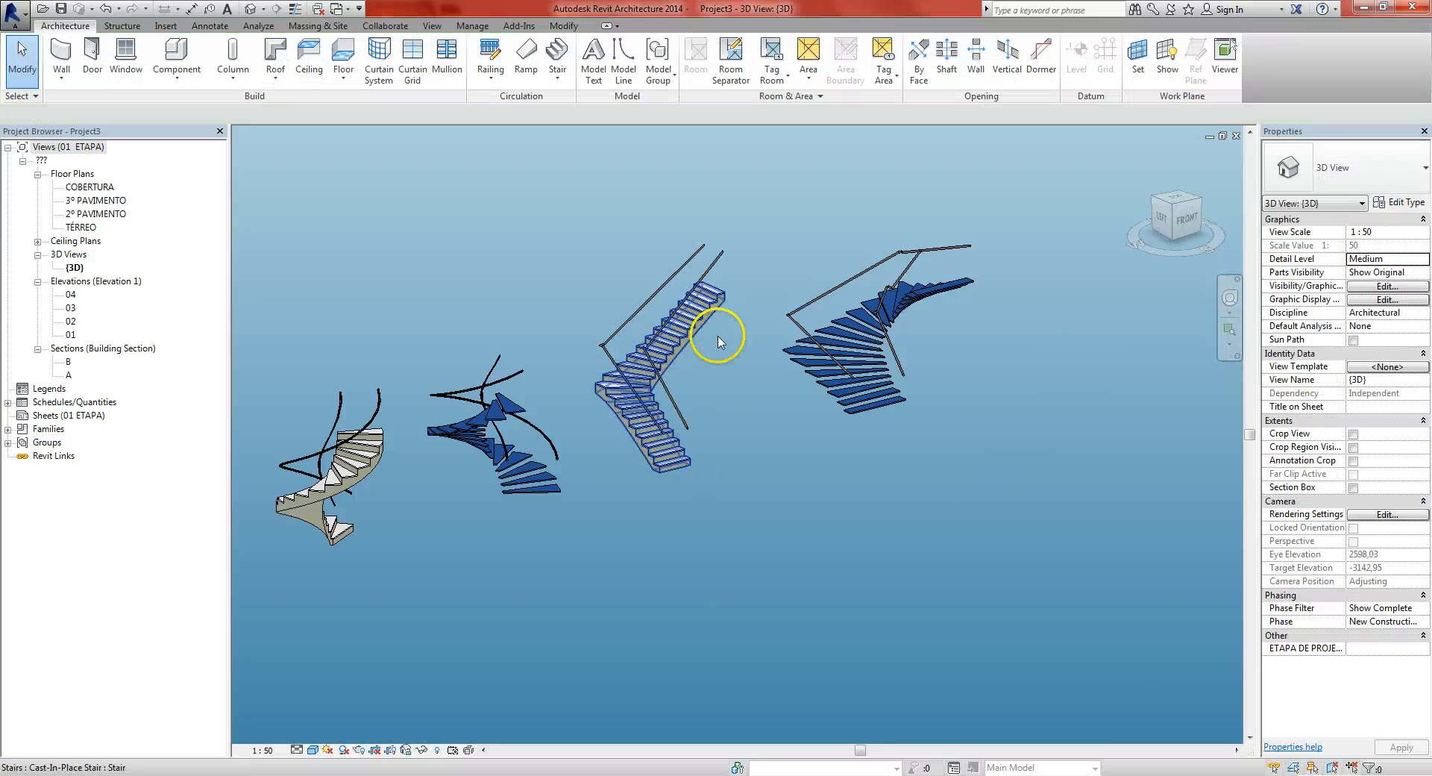
{"action": "middle_click_drag", "start_coordinate": [626, 442], "coordinate": [775, 427]}
{"action": "scroll", "coordinate": [773, 427], "scroll_direction": "down", "scroll_amount": 5}
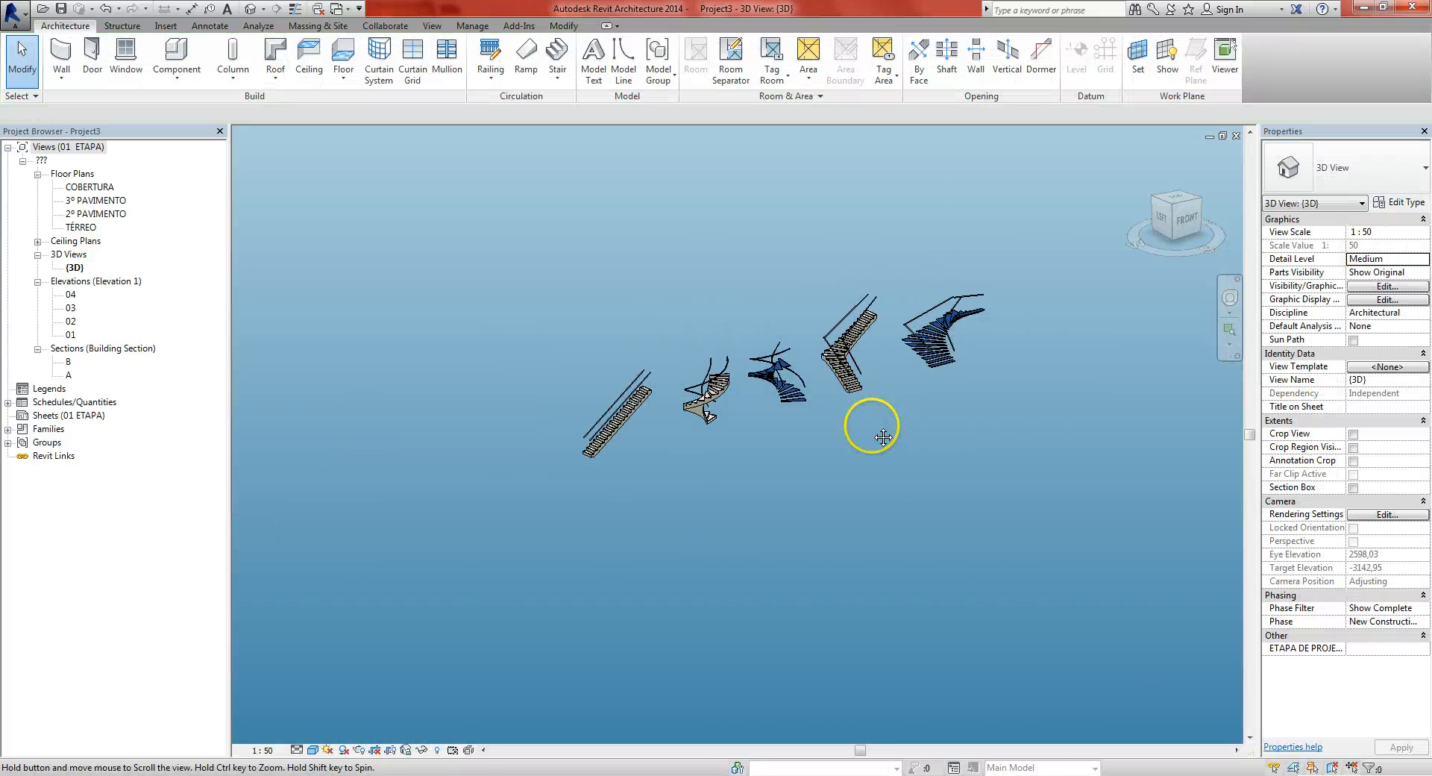
Return to the TÉRREO floor plan and start a stair by sketch, making room below the existing stairs
{"action": "key", "text": "ctrl+Tab"}
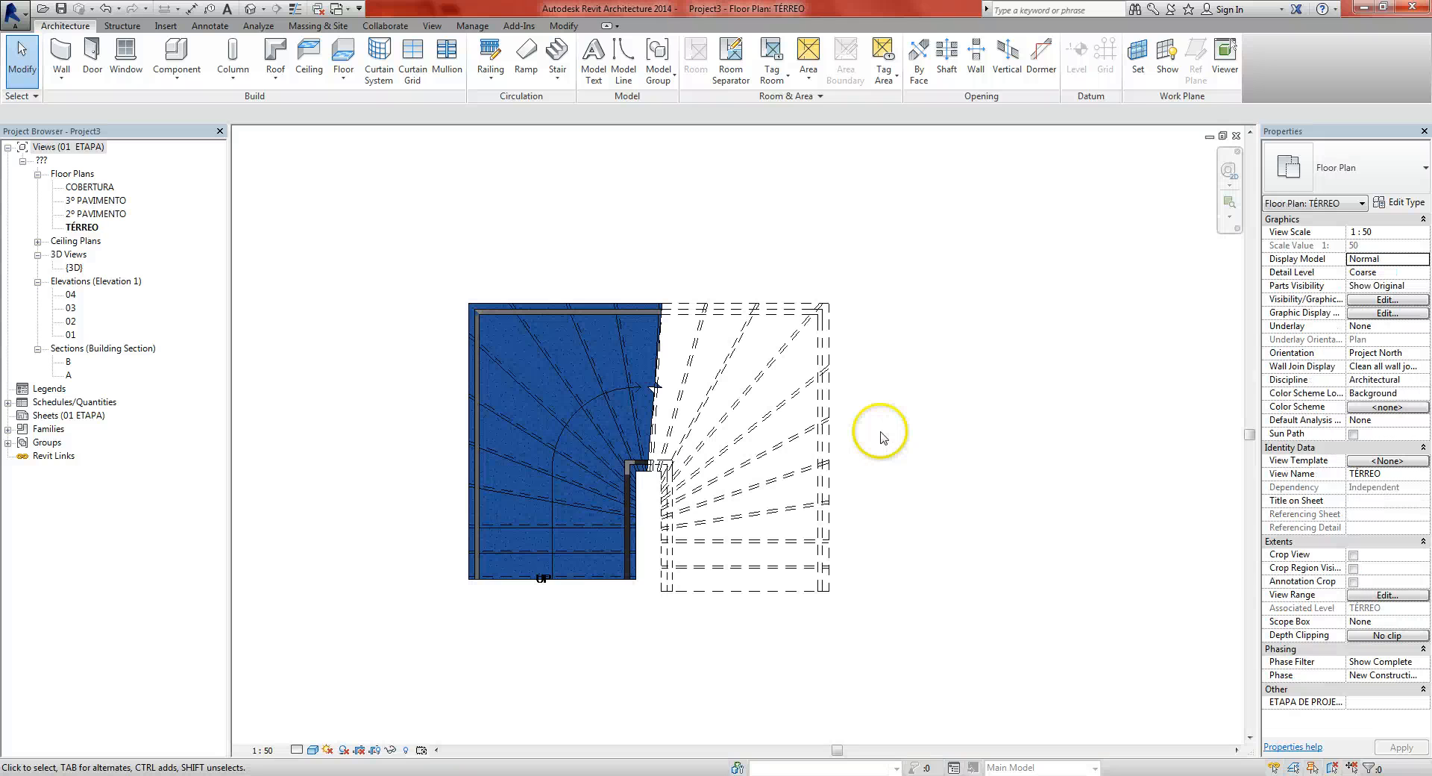
{"action": "scroll", "coordinate": [913, 410], "scroll_direction": "down", "scroll_amount": 4}
{"action": "scroll", "coordinate": [909, 413], "scroll_direction": "down", "scroll_amount": 3}
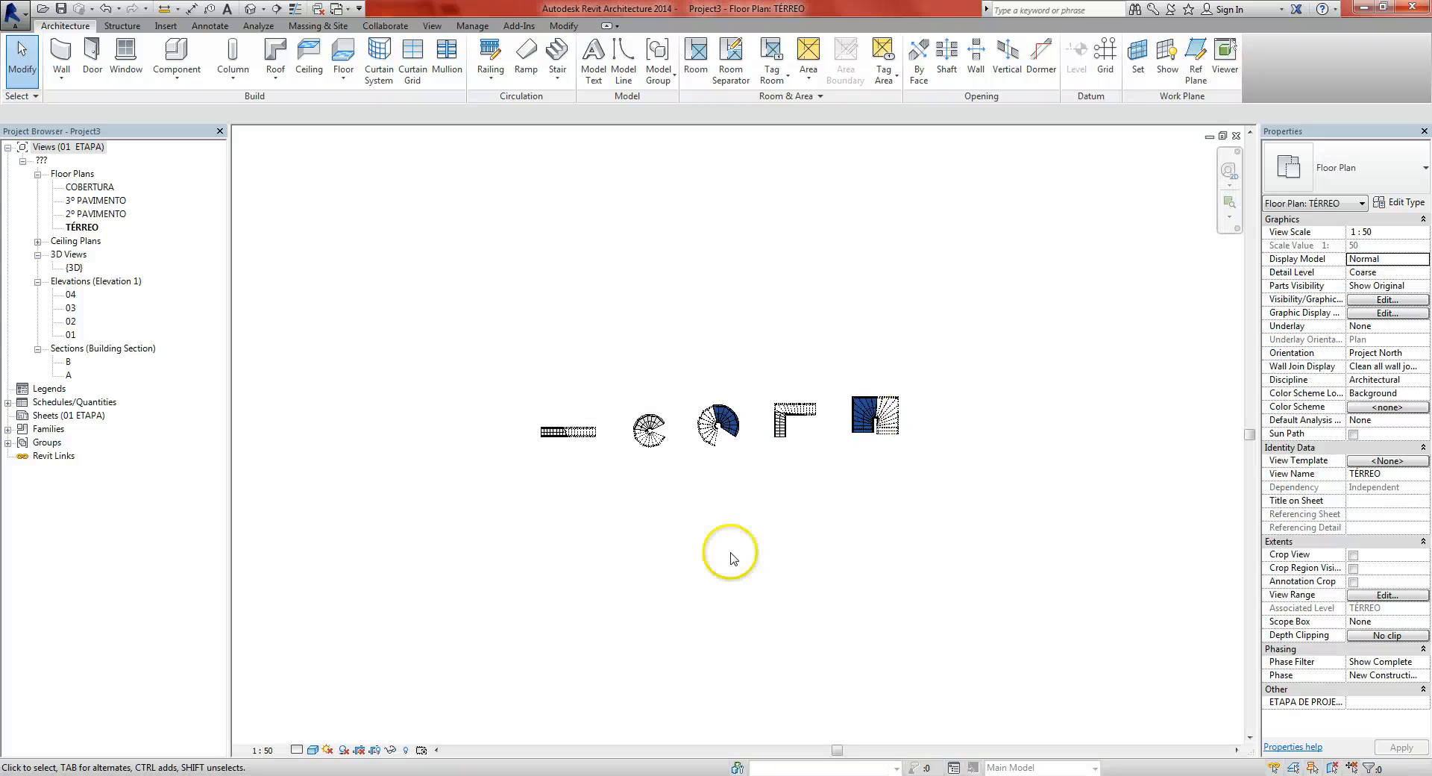
{"action": "middle_click_drag", "start_coordinate": [730, 554], "coordinate": [727, 429]}
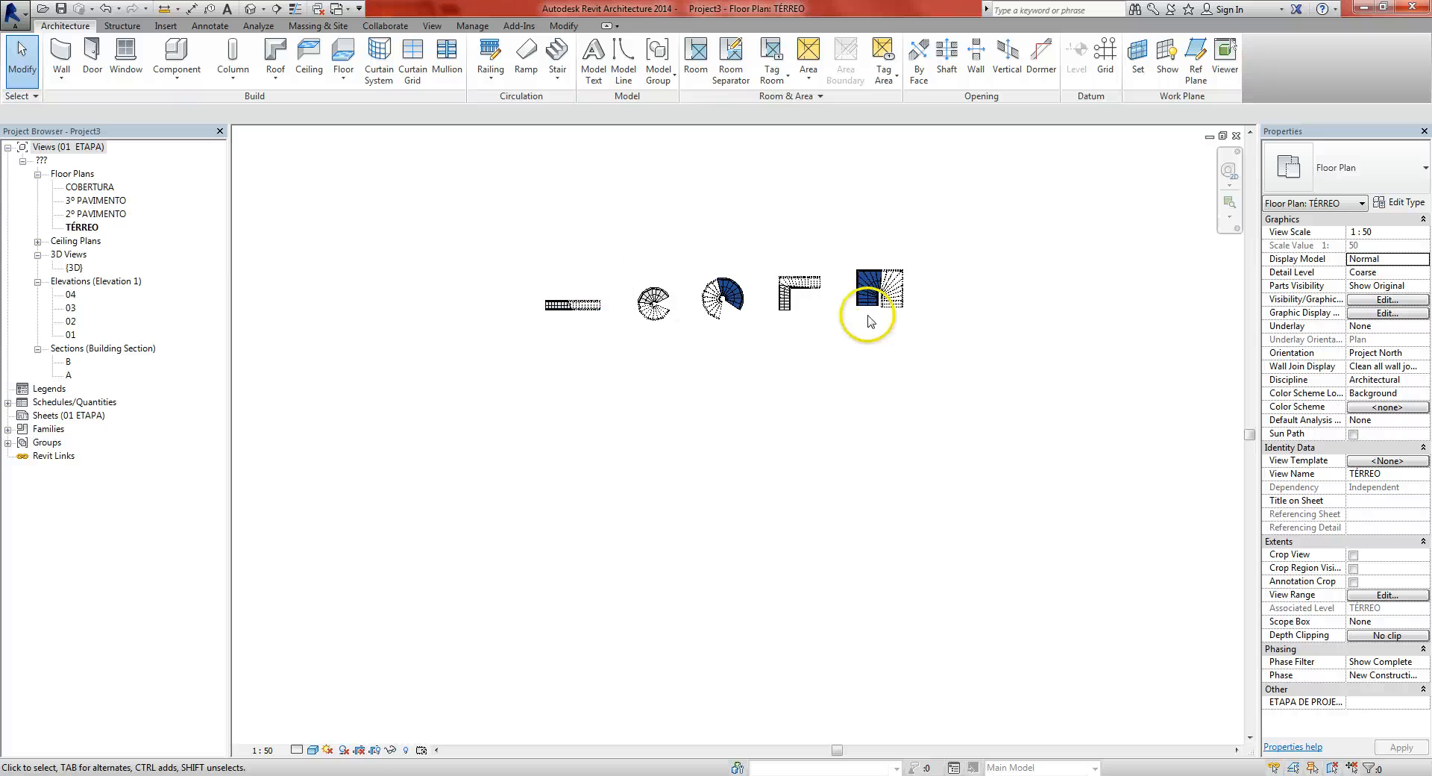
{"action": "middle_click_drag", "start_coordinate": [869, 332], "coordinate": [850, 332]}
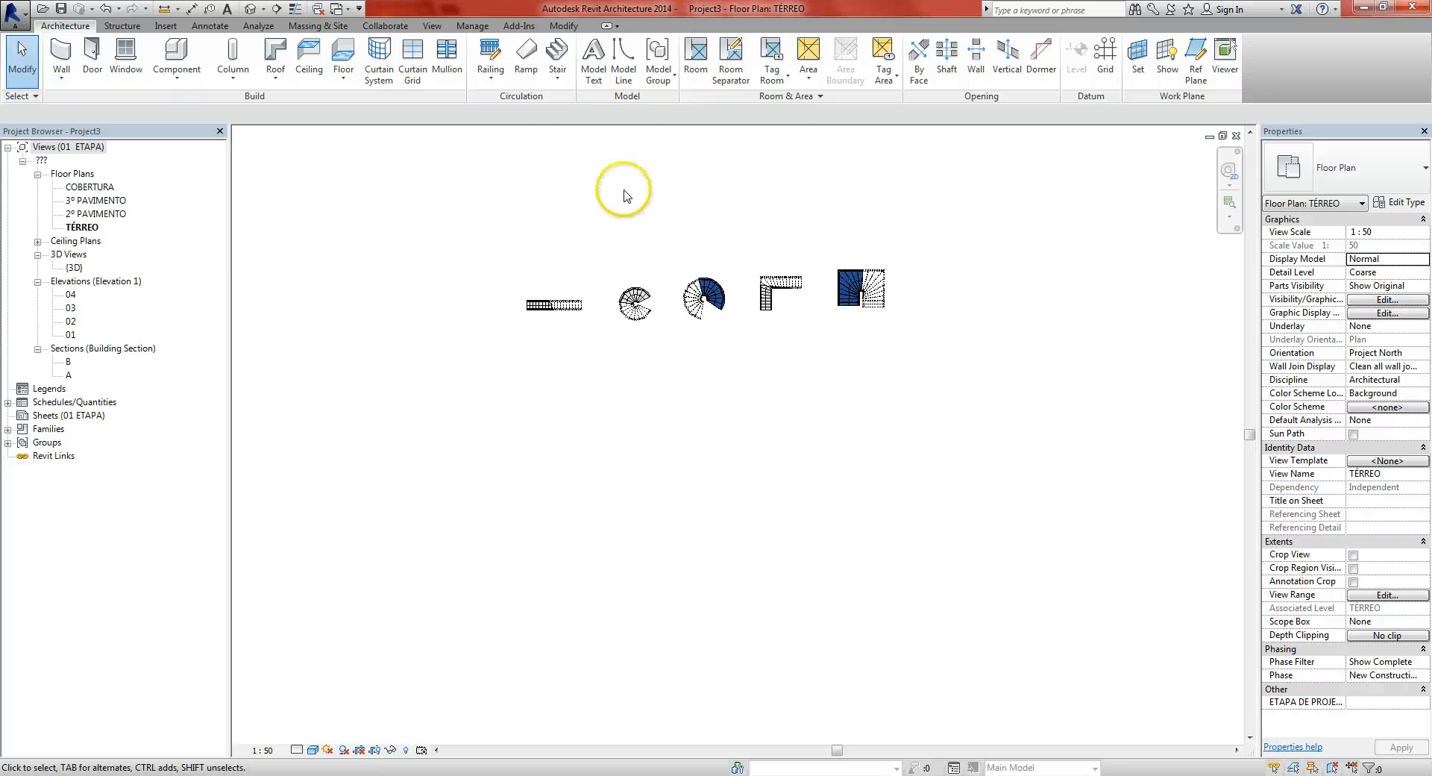
{"action": "left_click", "coordinate": [559, 78]}
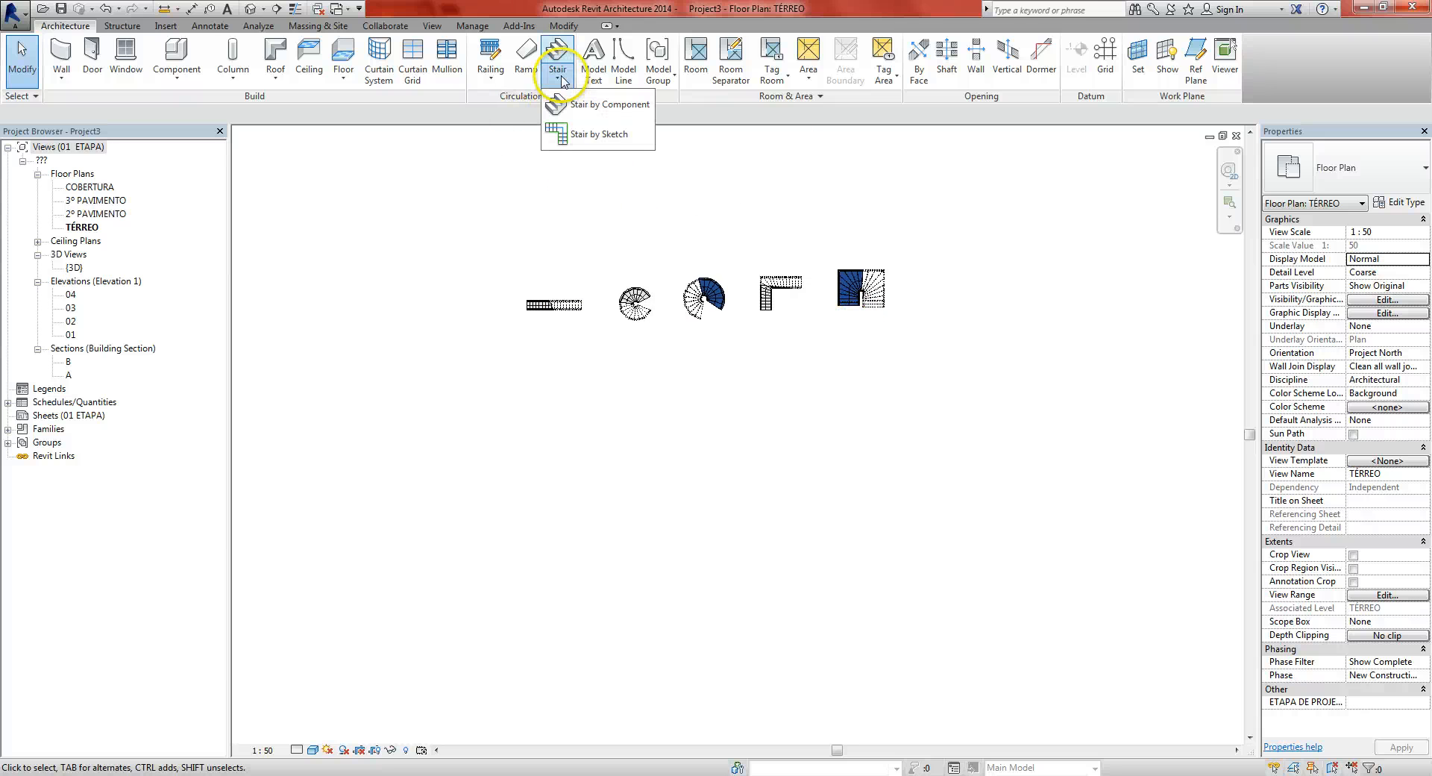
{"action": "left_click", "coordinate": [582, 133]}
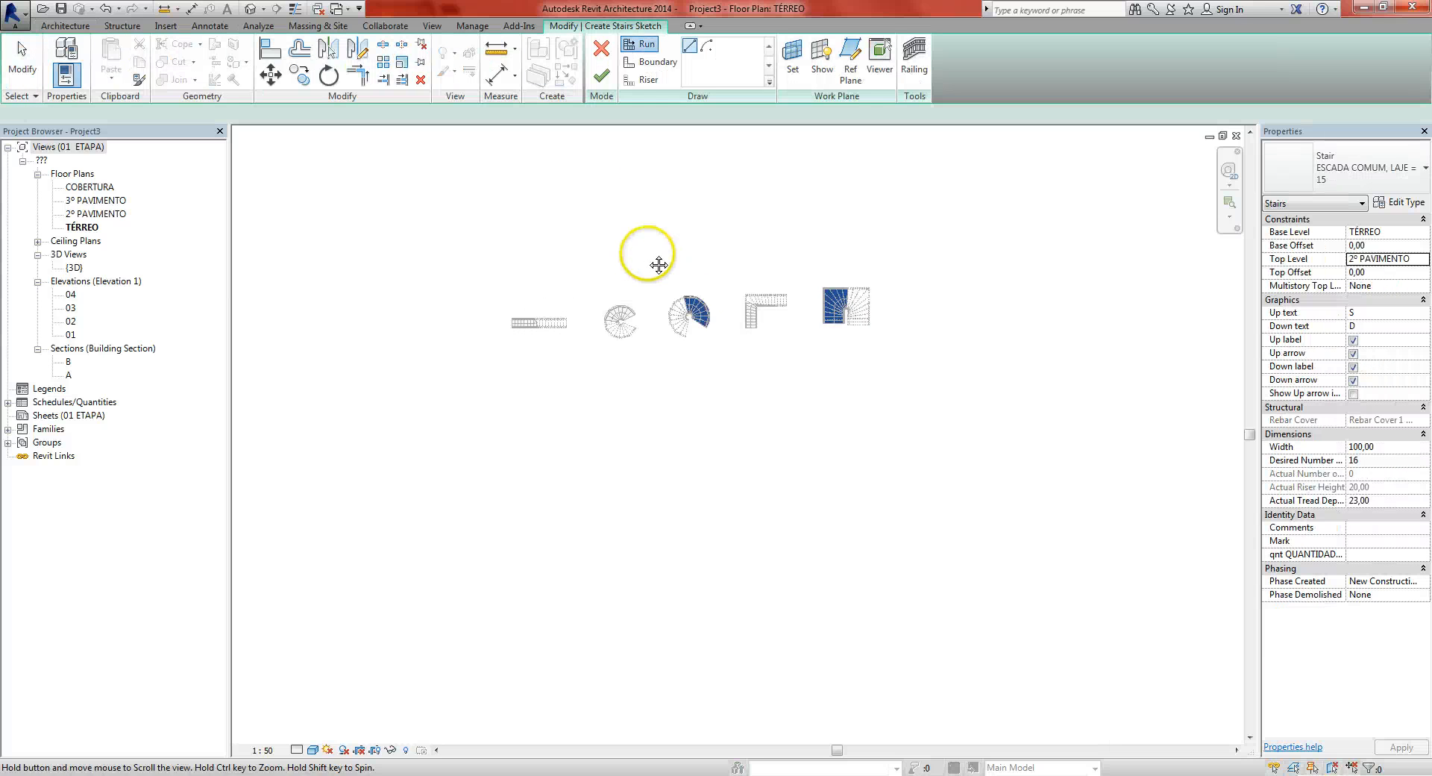
{"action": "scroll", "coordinate": [627, 298], "scroll_direction": "up", "scroll_amount": 3}
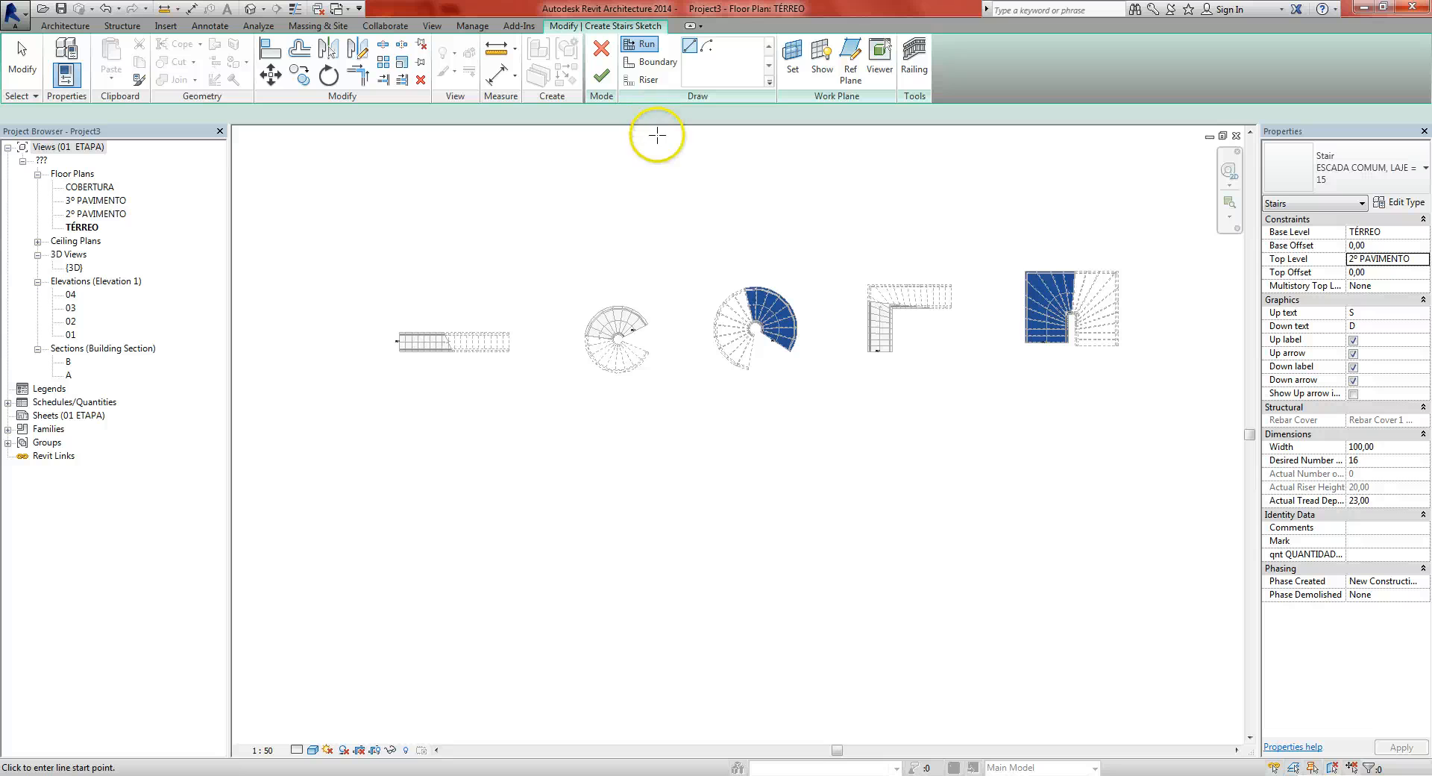
{"action": "scroll", "coordinate": [443, 504], "scroll_direction": "up", "scroll_amount": 2}
{"action": "left_click", "coordinate": [464, 472]}
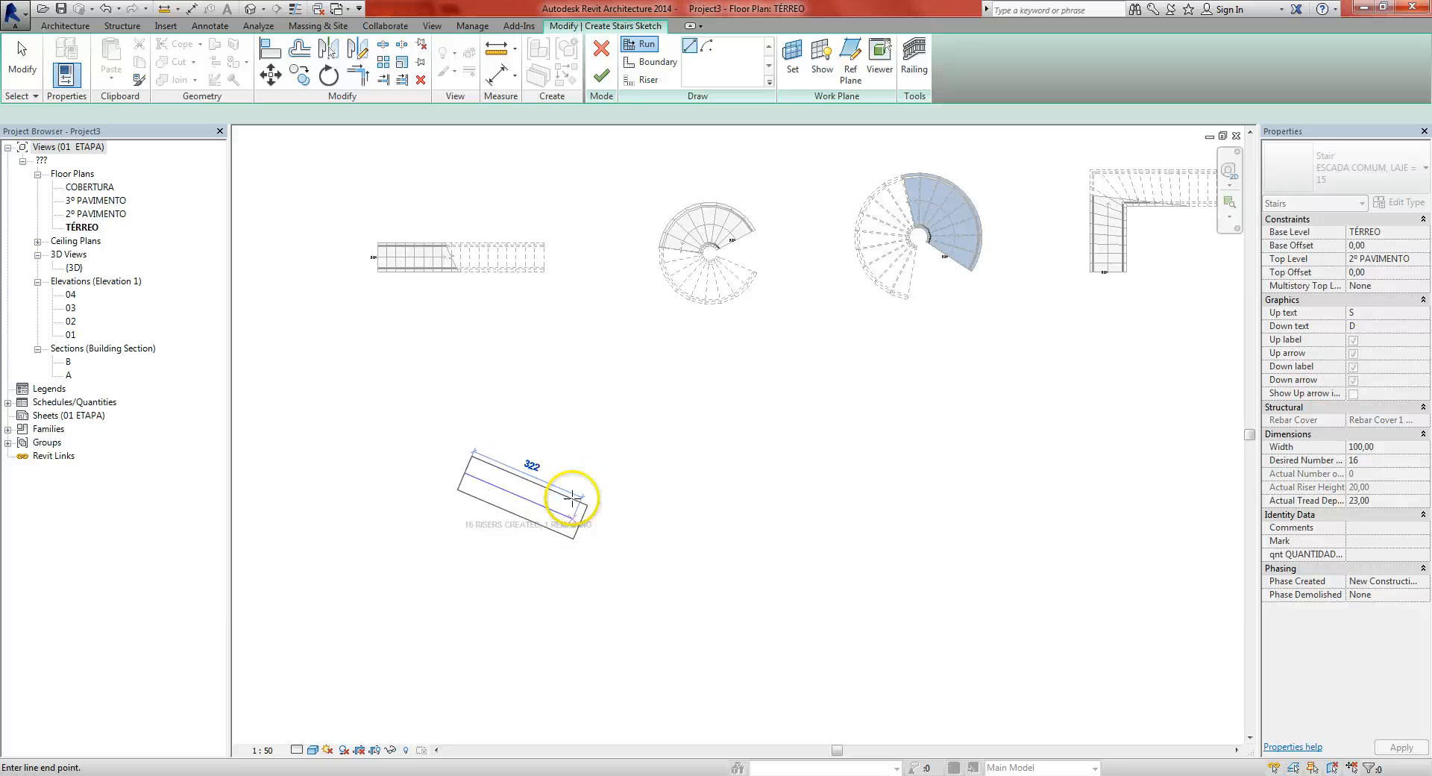
{"action": "scroll", "coordinate": [516, 489], "scroll_direction": "up", "scroll_amount": 2}
{"action": "key", "text": "Escape"}
{"action": "key", "text": "Escape"}
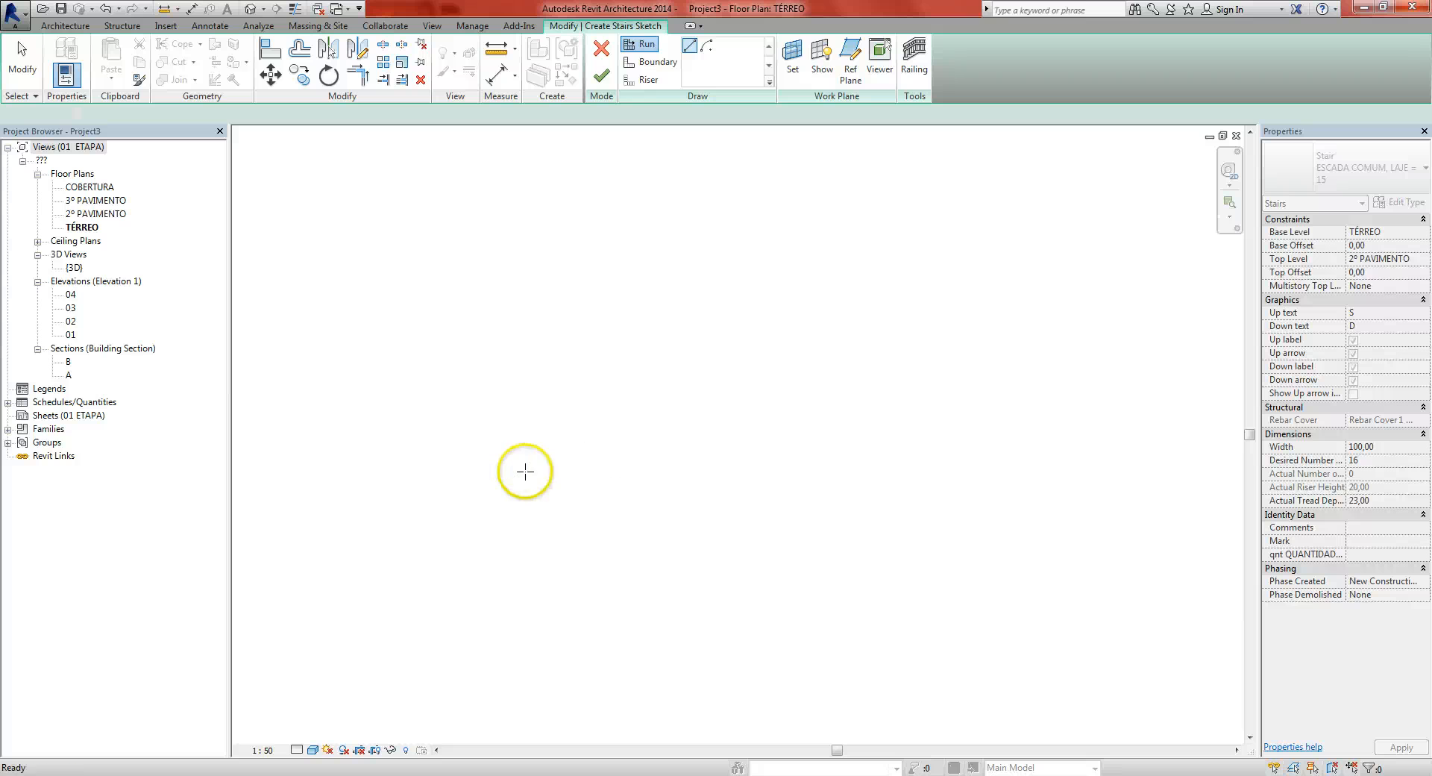
Sketch a U-shaped stair below the existing stairs from two parallel straight runs, each about 161 long with 8 risers
{"action": "scroll", "coordinate": [589, 414], "scroll_direction": "down", "scroll_amount": 3}
{"action": "scroll", "coordinate": [681, 463], "scroll_direction": "up", "scroll_amount": 1}
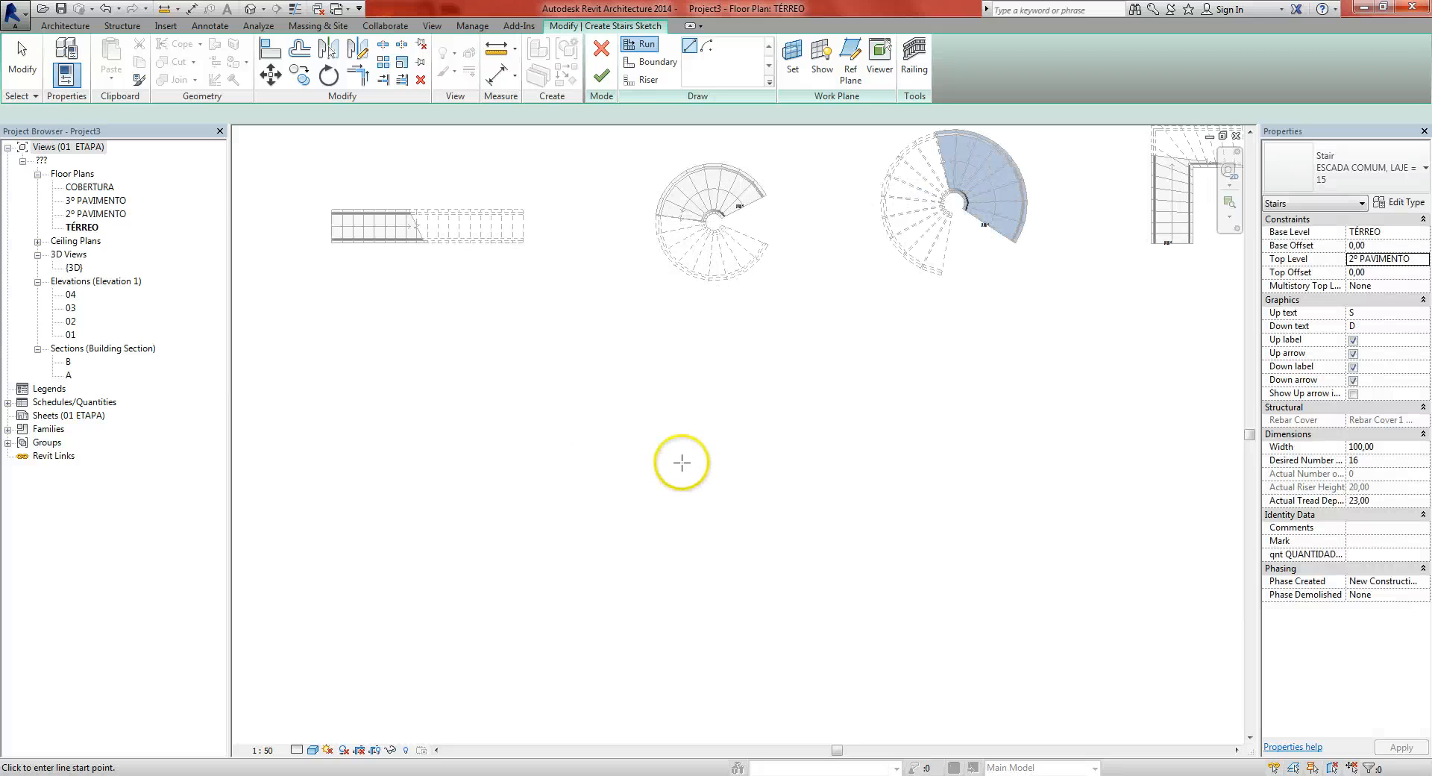
{"action": "left_click", "coordinate": [721, 416]}
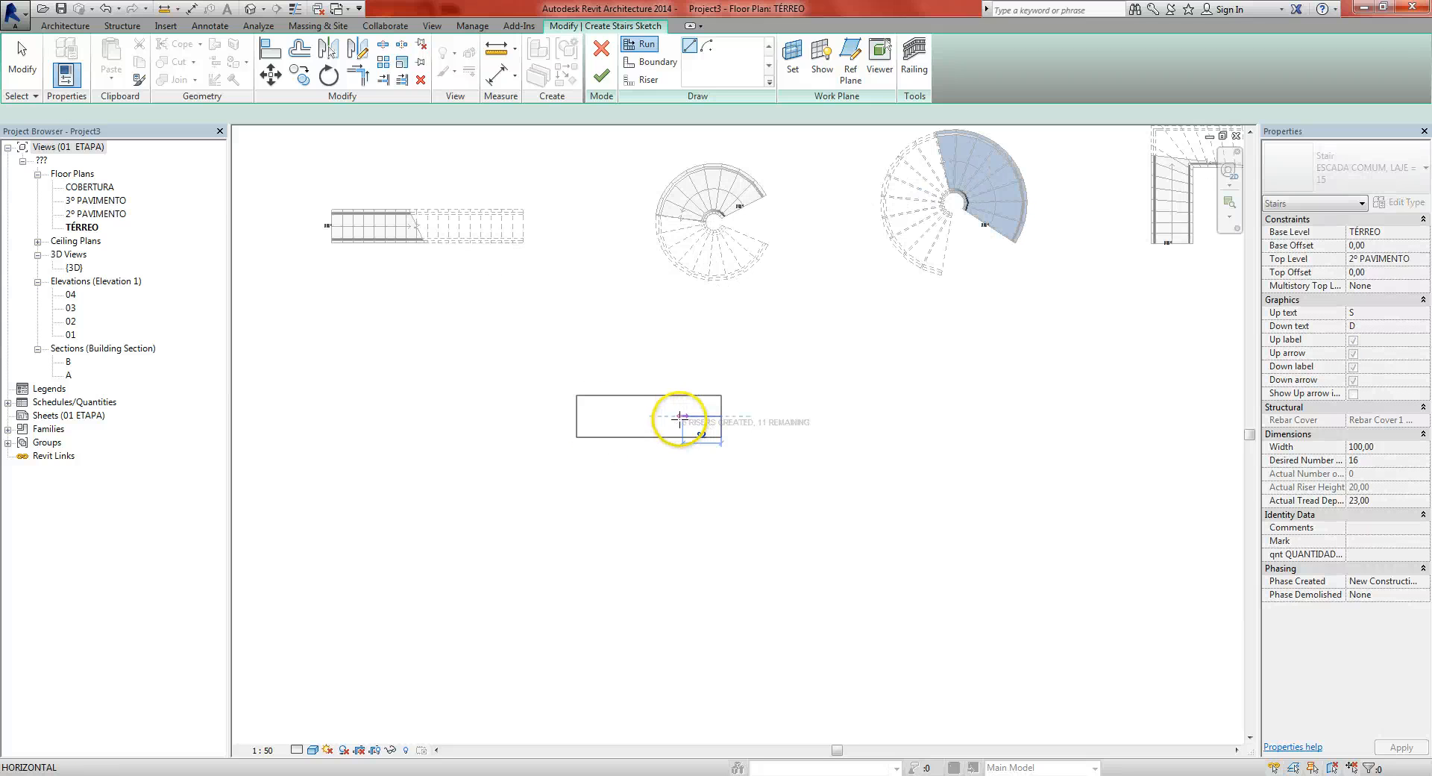
{"action": "scroll", "coordinate": [682, 417], "scroll_direction": "up", "scroll_amount": 2}
{"action": "scroll", "coordinate": [691, 416], "scroll_direction": "up", "scroll_amount": 2}
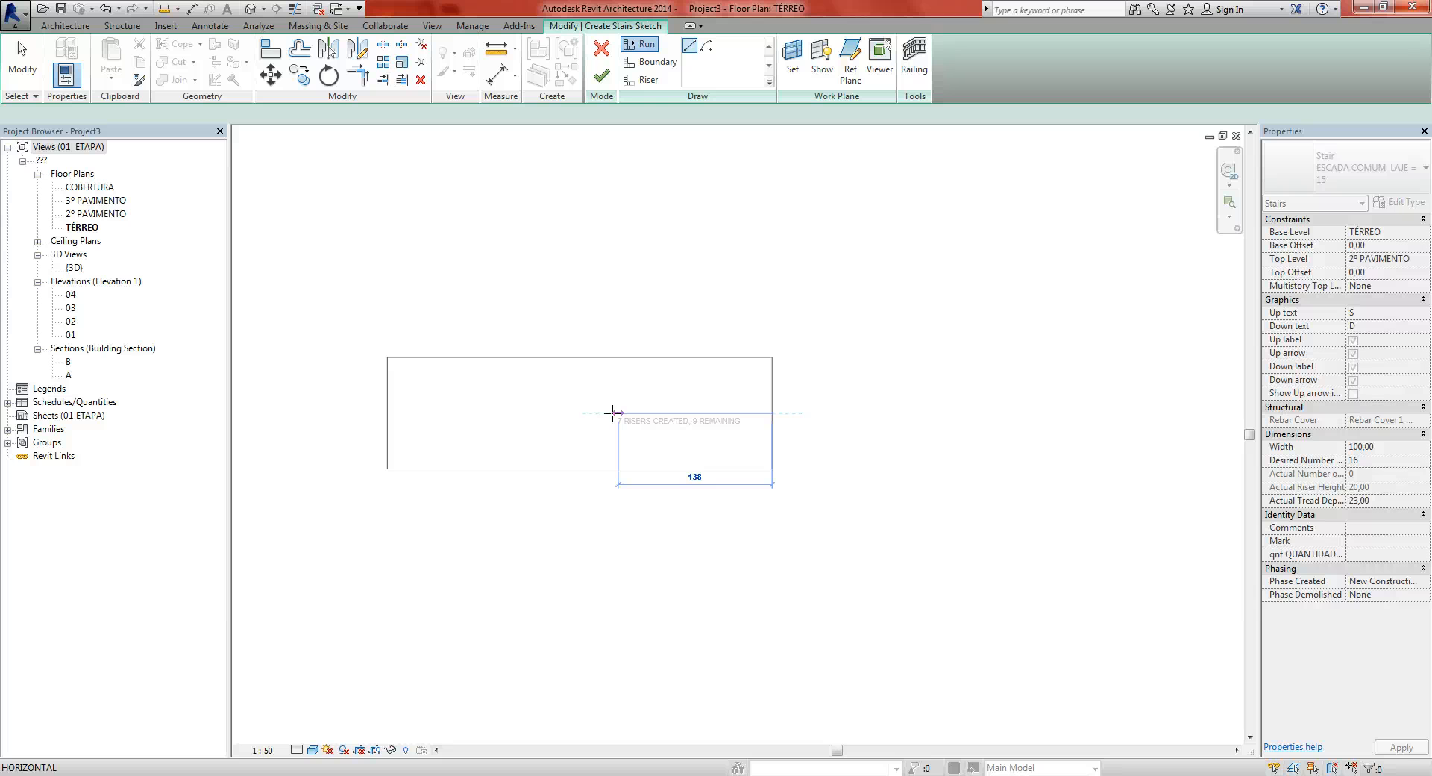
{"action": "left_click", "coordinate": [355, 411]}
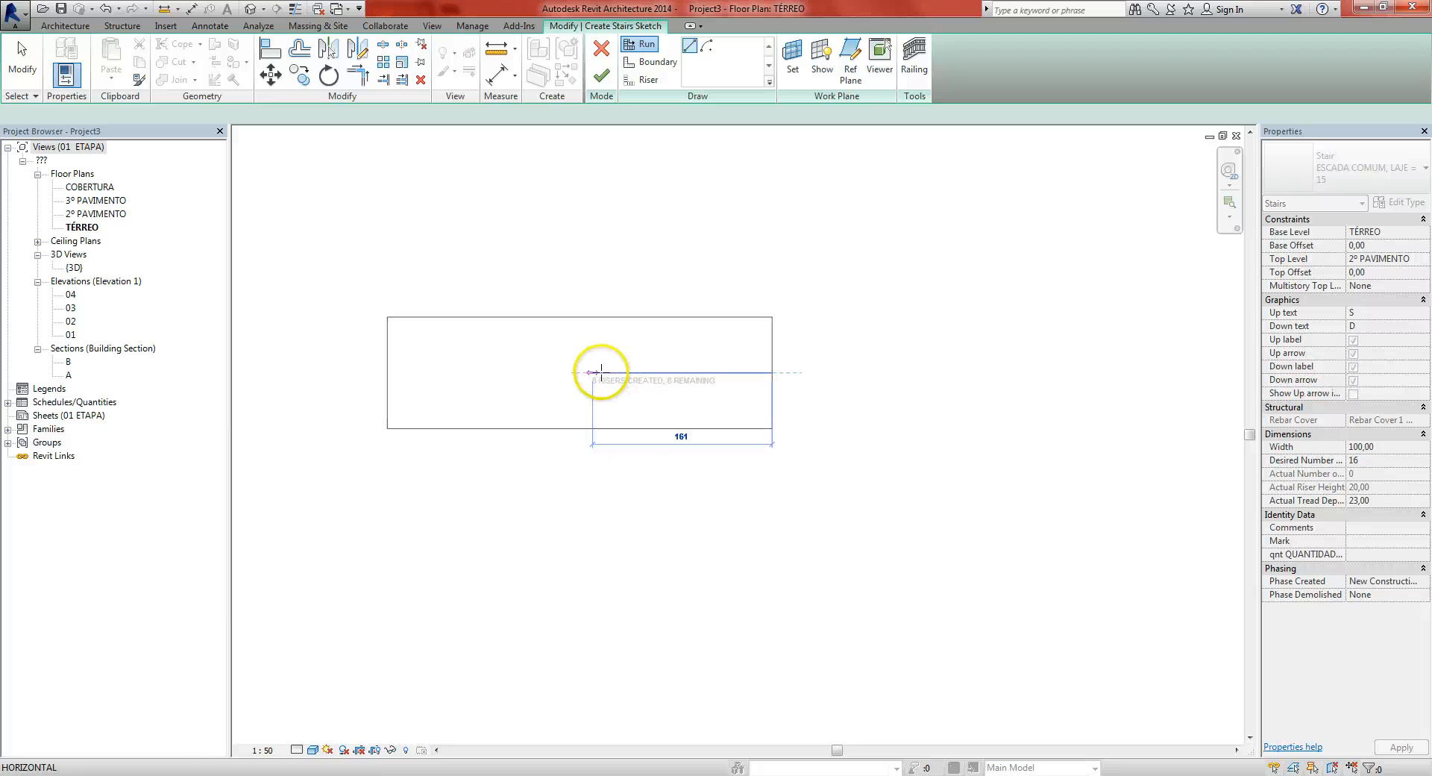
{"action": "left_click", "coordinate": [598, 370]}
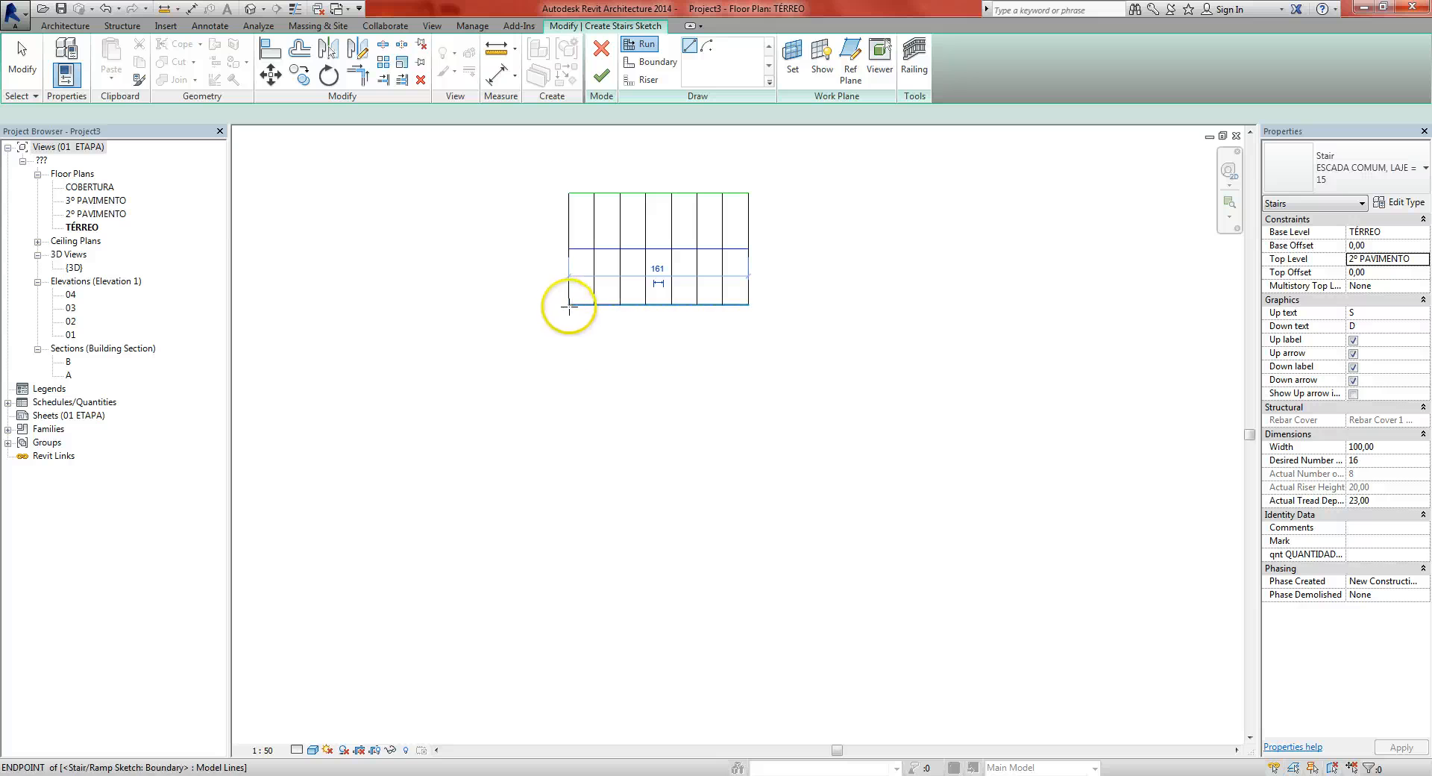
{"action": "left_click", "coordinate": [568, 386]}
{"action": "left_click", "coordinate": [800, 386]}
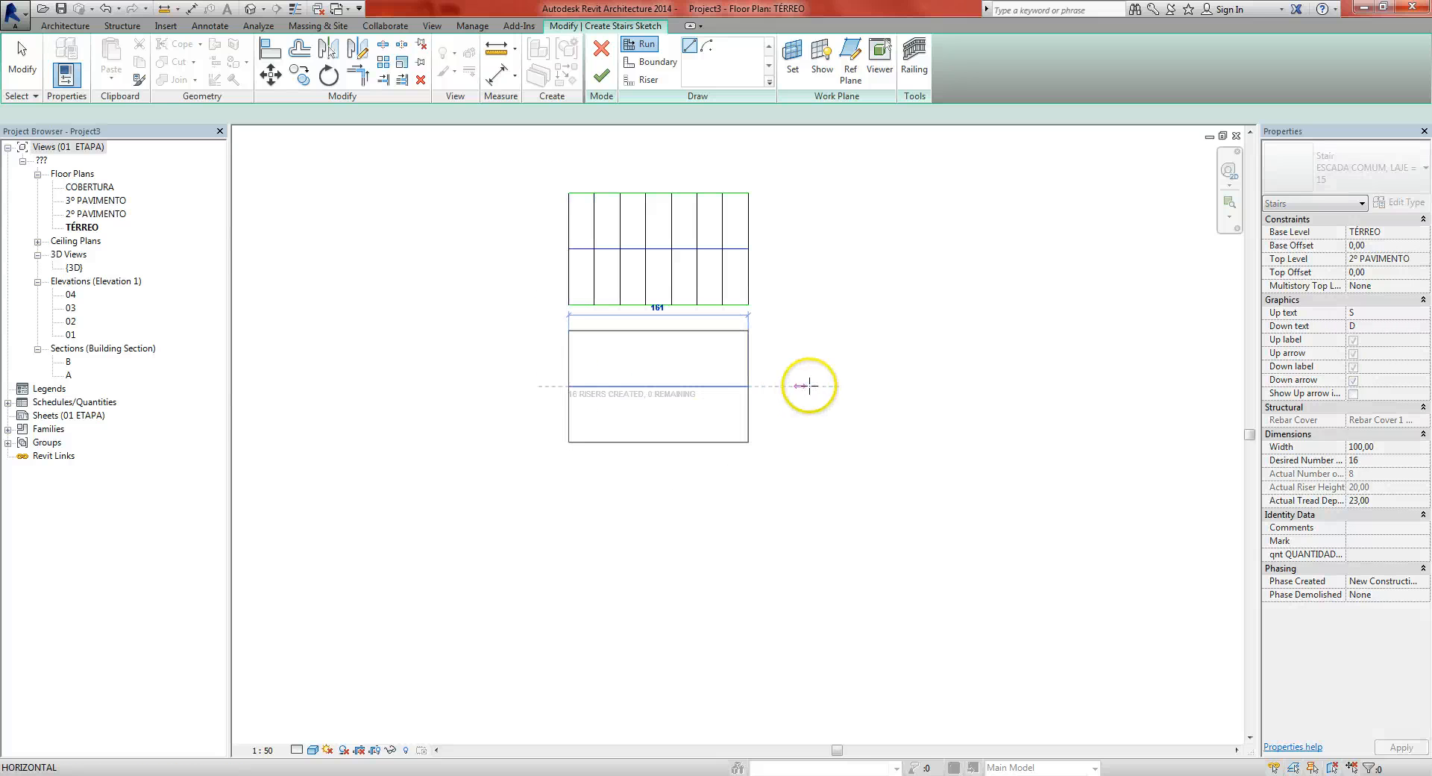
{"action": "key", "text": "Escape"}
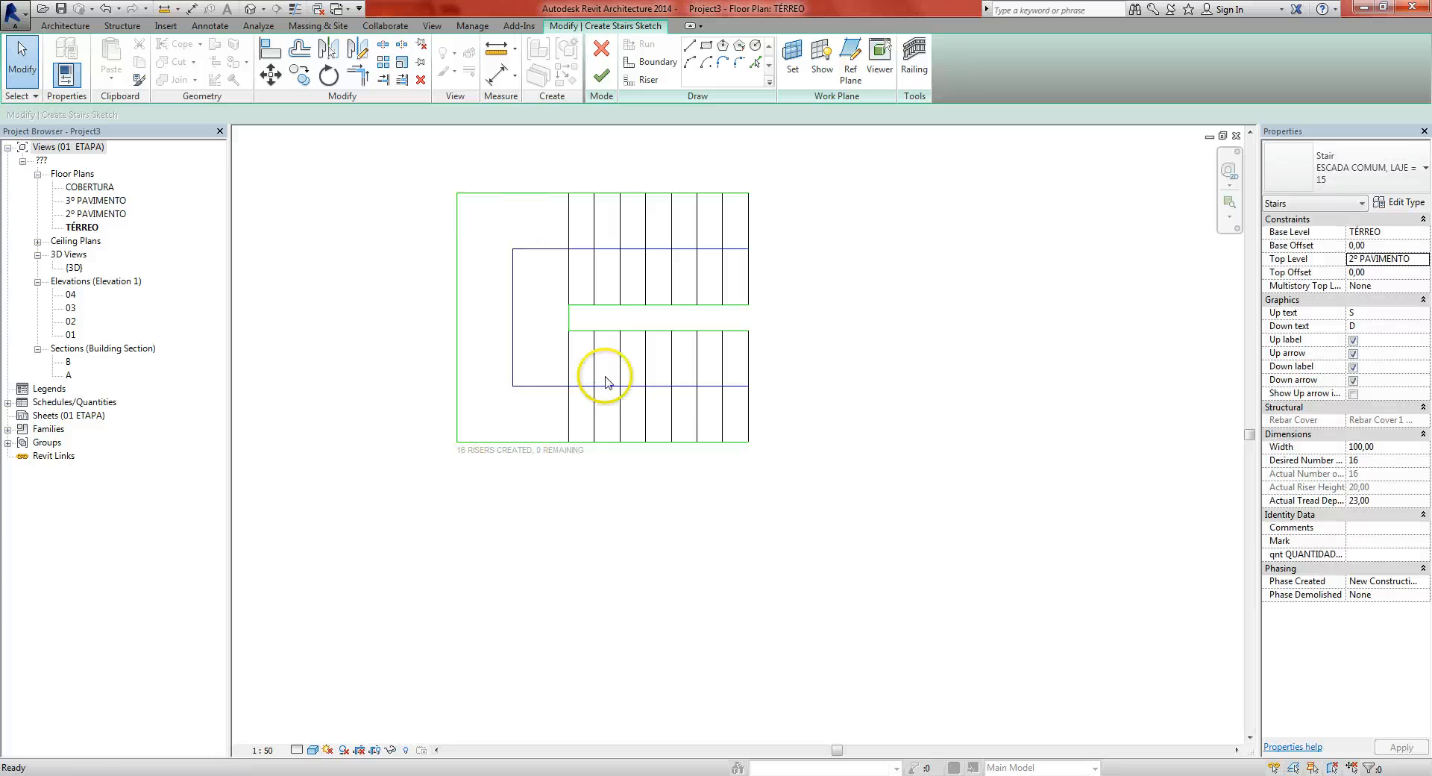
Add aligned dimensions to four consecutive treads and to the width of the sketch's upper run
{"action": "mouse_move", "coordinate": [548, 427]}
{"action": "middle_mouse_down"}
{"action": "mouse_move", "coordinate": [564, 483]}
{"action": "mouse_move", "coordinate": [584, 480]}
{"action": "mouse_move", "coordinate": [584, 510]}
{"action": "middle_mouse_up"}
{"action": "key", "text": "i"}
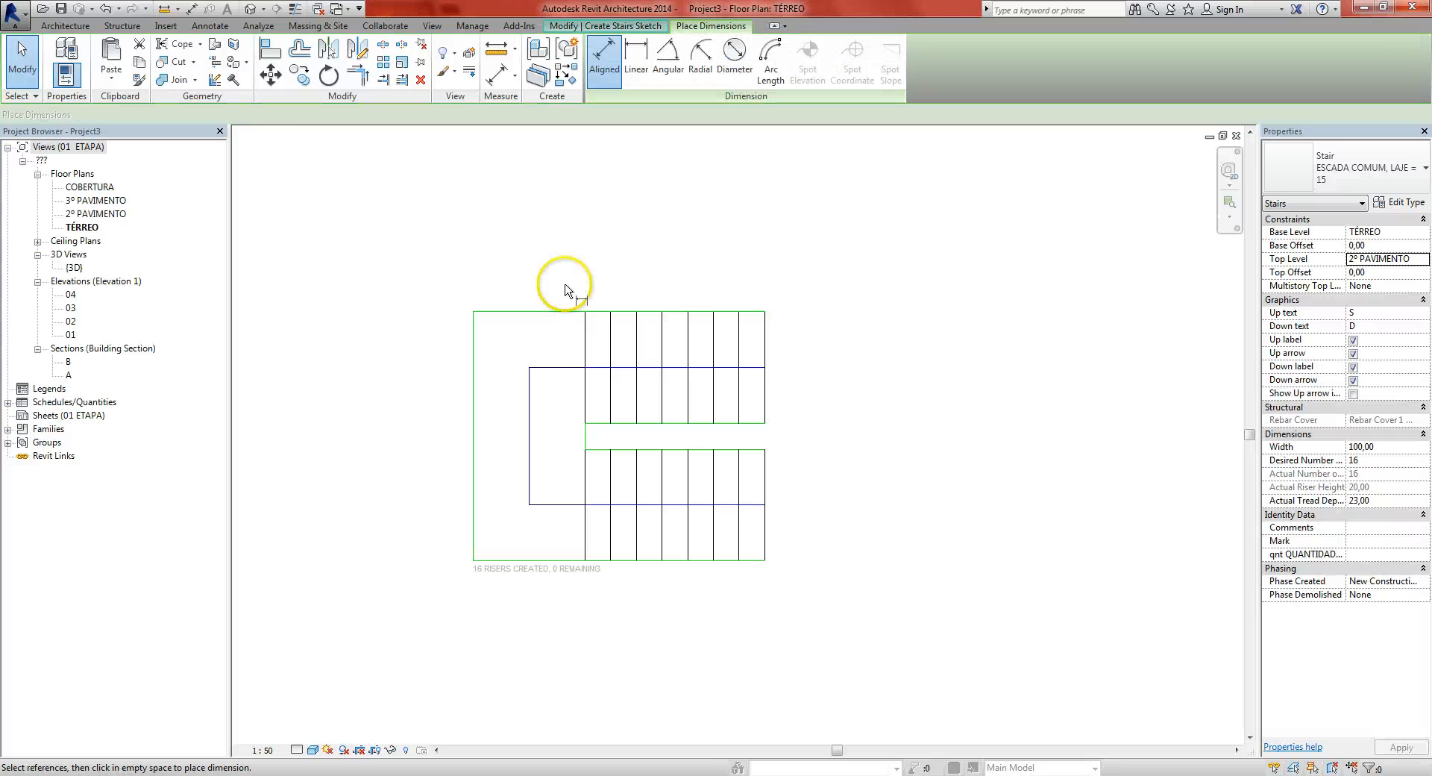
{"action": "left_click", "coordinate": [611, 345]}
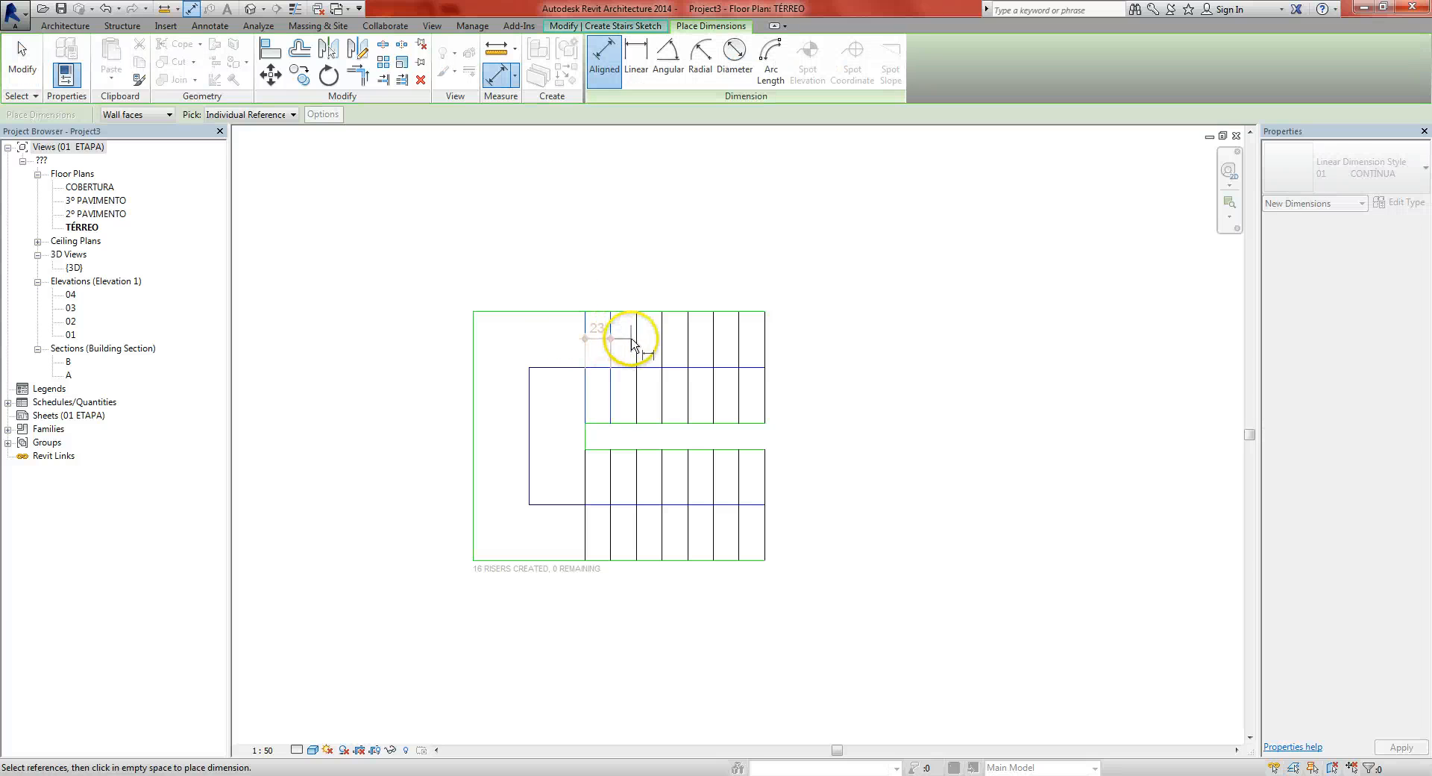
{"action": "left_click", "coordinate": [637, 345]}
{"action": "left_click", "coordinate": [662, 343]}
{"action": "left_click", "coordinate": [687, 344]}
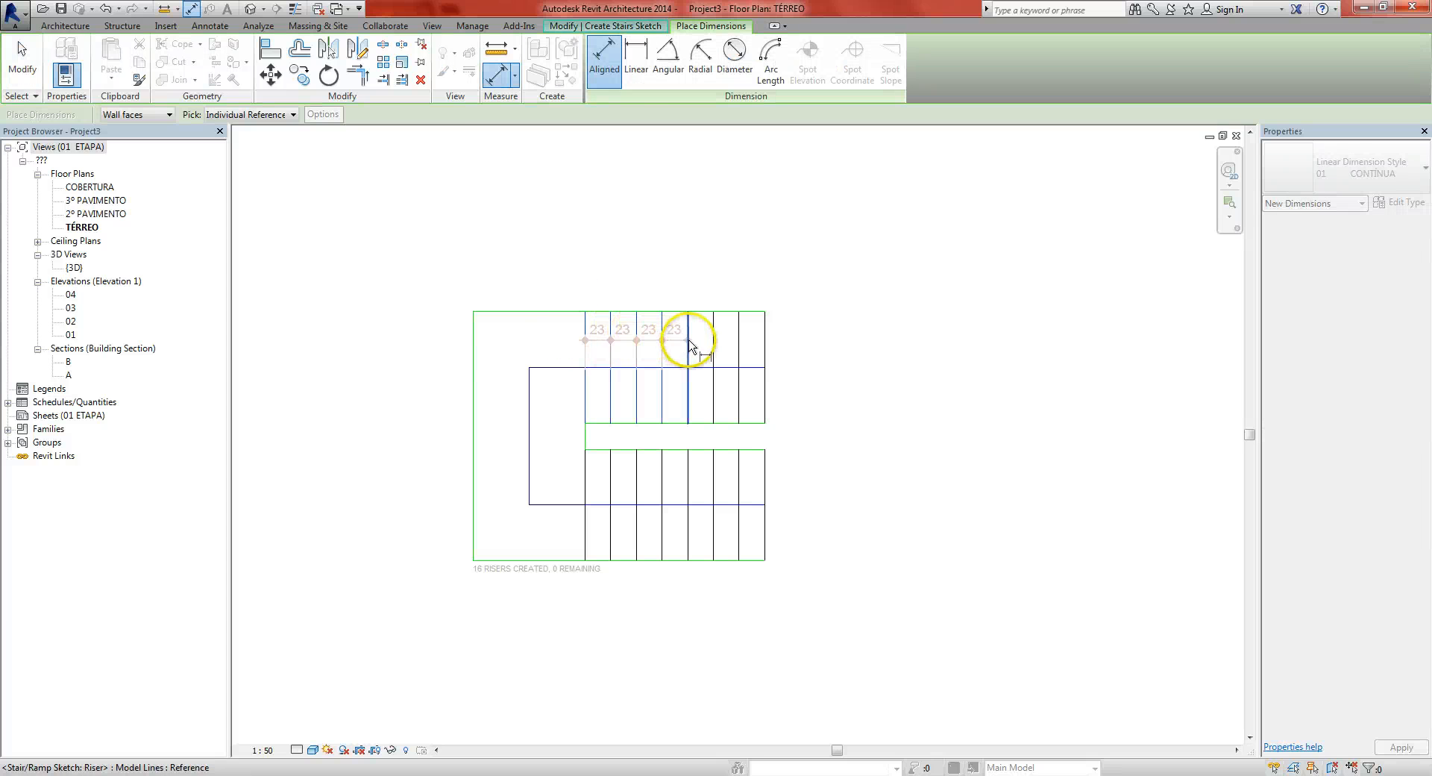
{"action": "left_click", "coordinate": [710, 271]}
{"action": "left_click", "coordinate": [753, 320]}
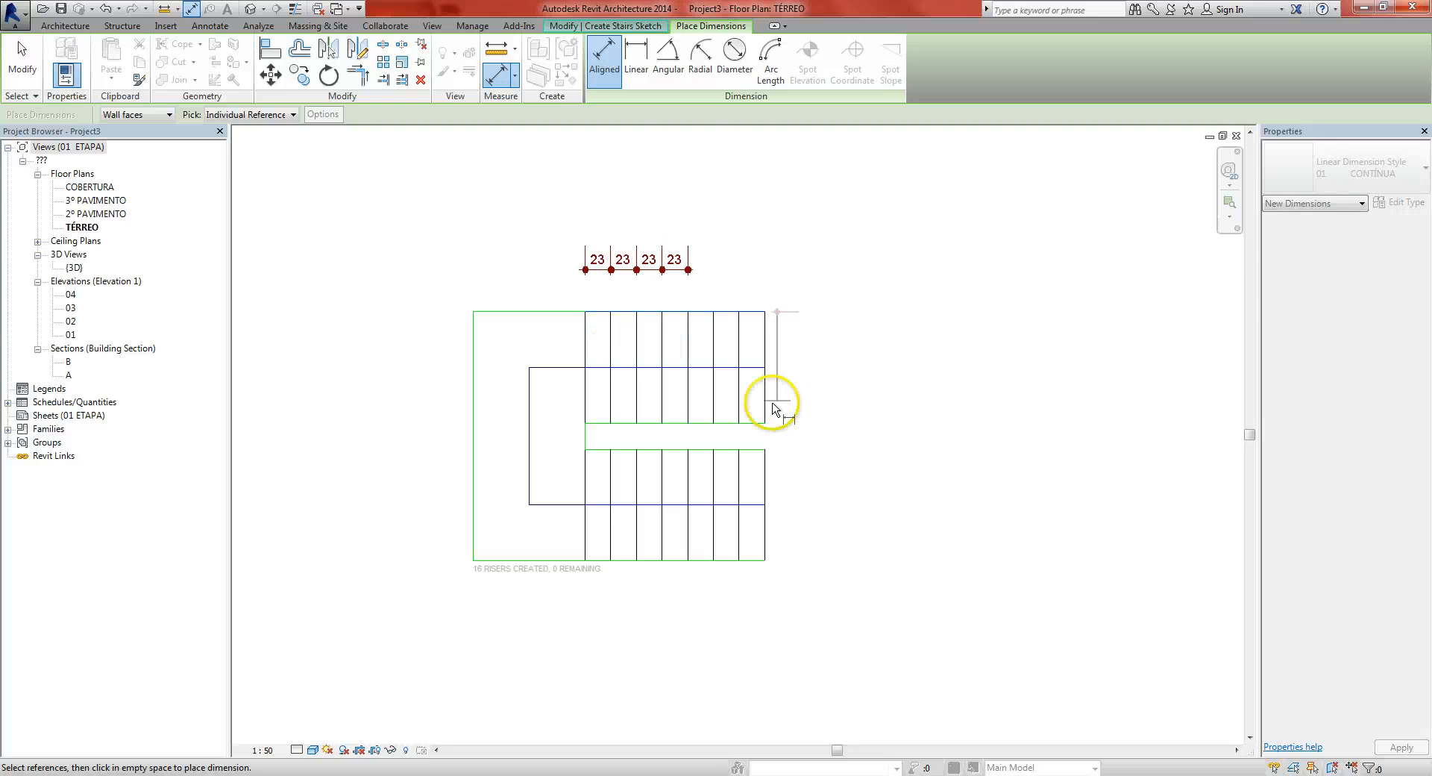
{"action": "left_click", "coordinate": [821, 415]}
{"action": "key", "text": "Escape"}
{"action": "key", "text": "Escape"}
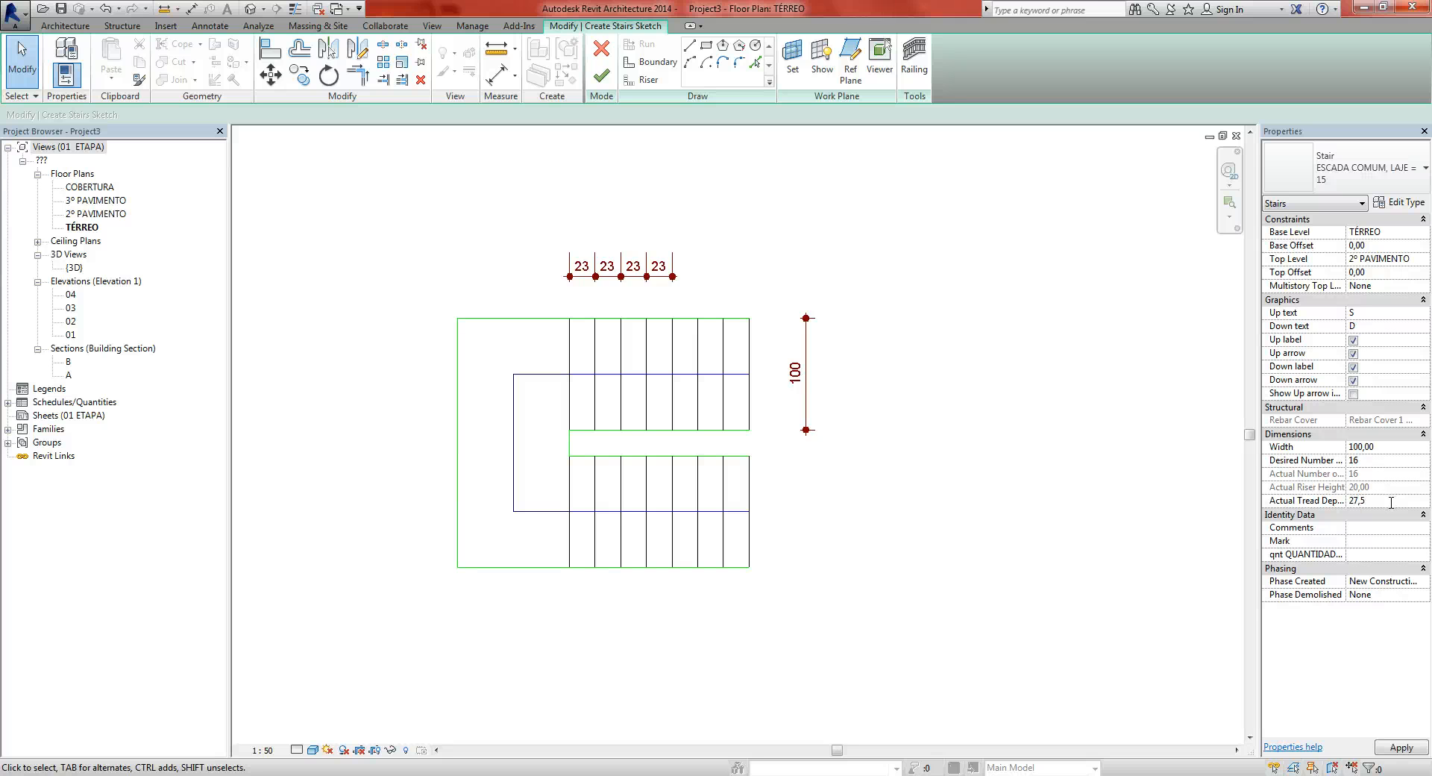
Set the sketched stair's actual tread depth to 27,5 and width to 120, and open its type properties
{"action": "left_click", "coordinate": [1400, 450]}
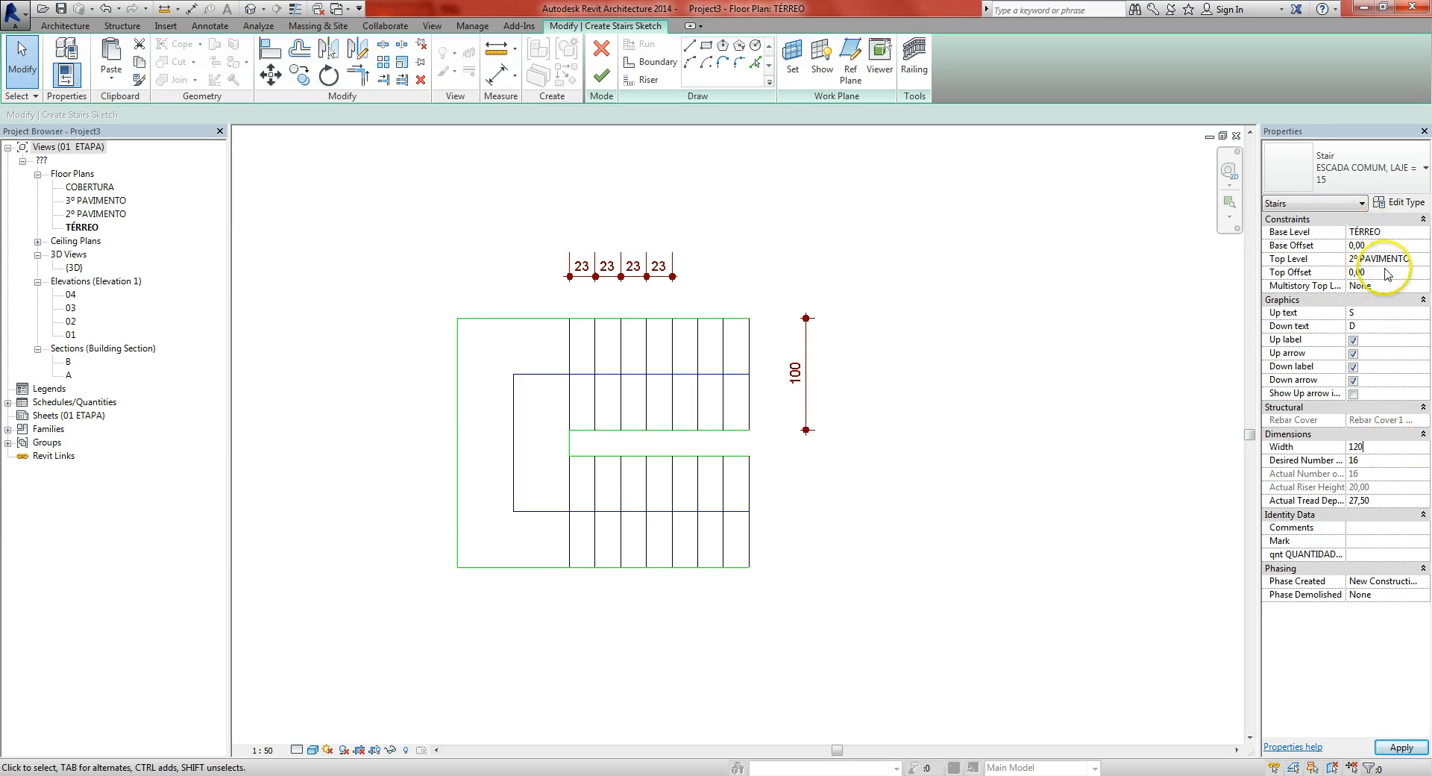
{"action": "left_click", "coordinate": [1406, 205]}
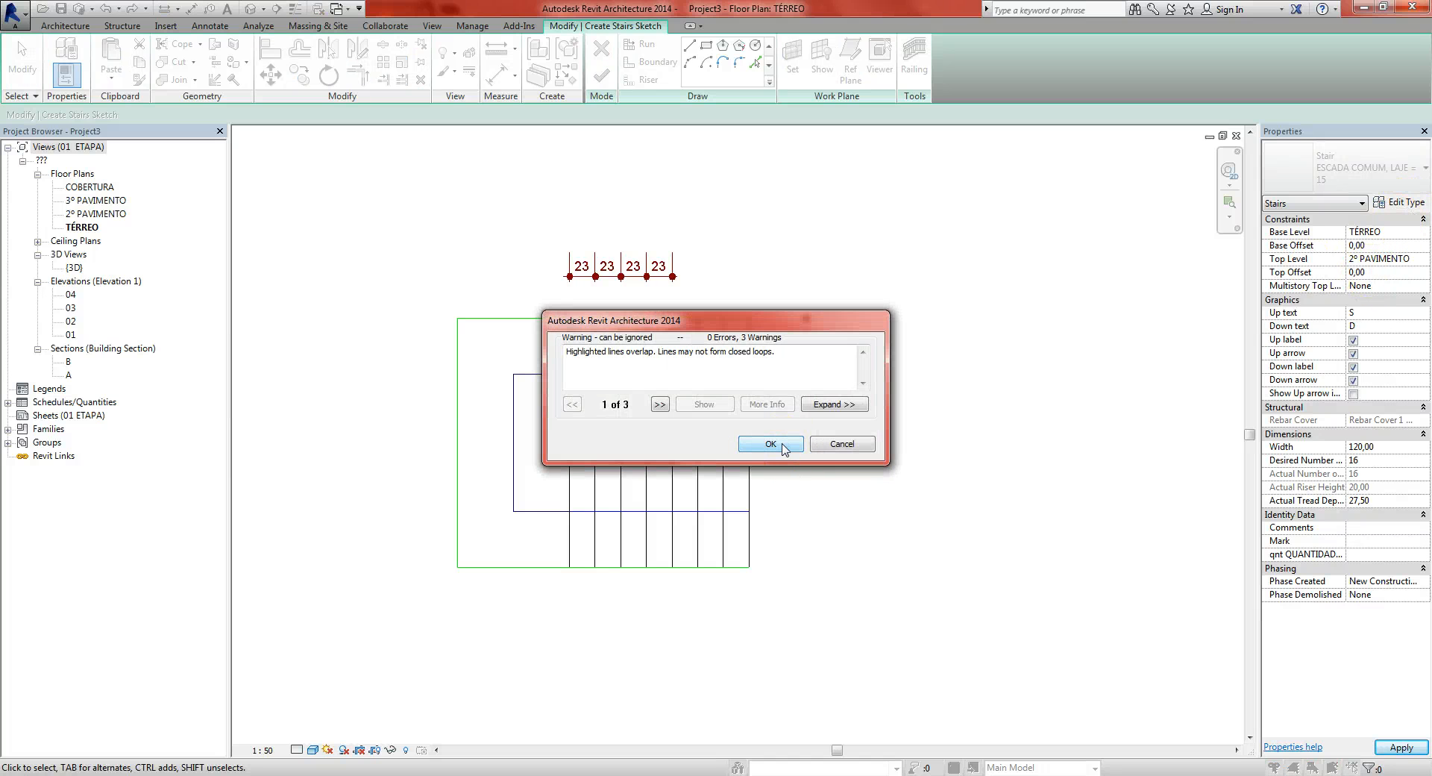
{"action": "left_click", "coordinate": [772, 444]}
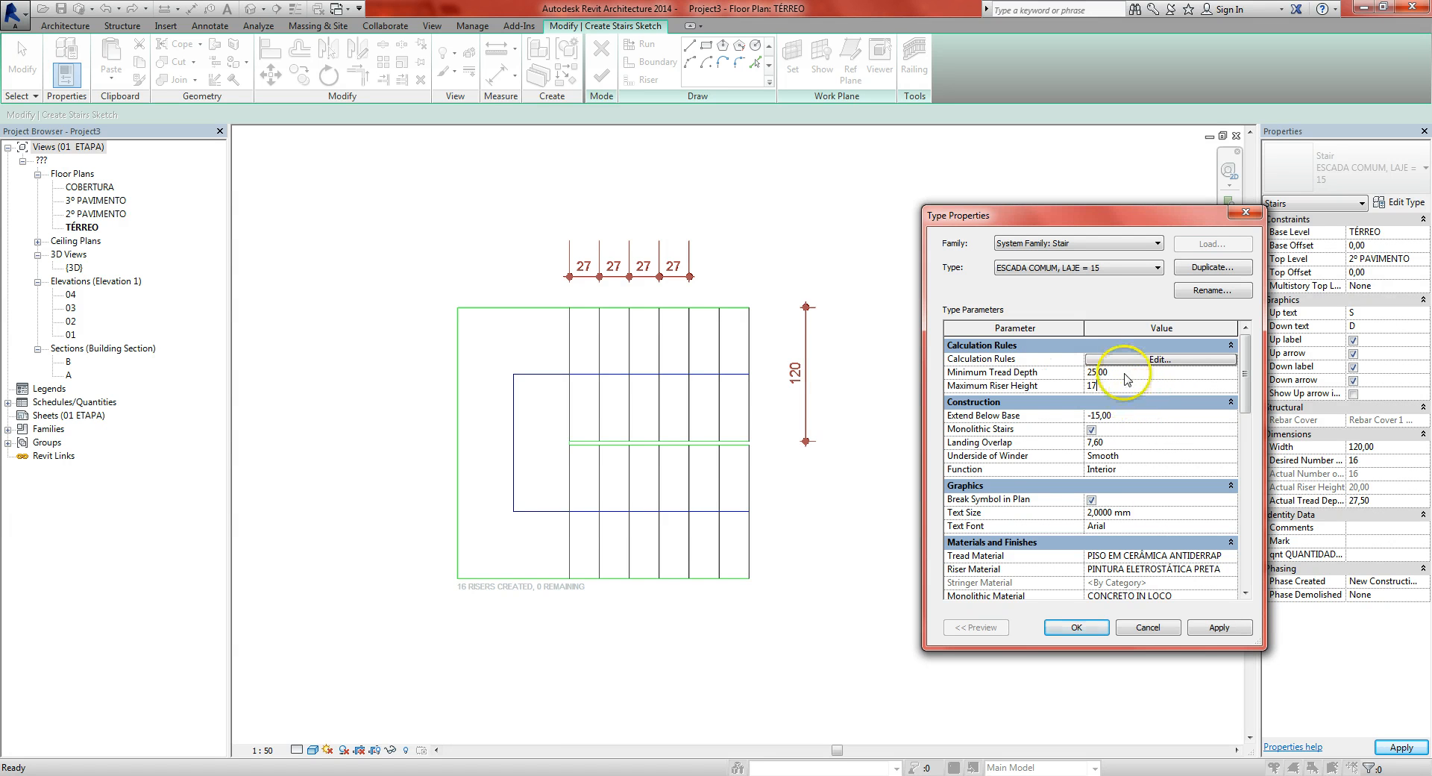
Set the ESCADA COMUM, LAJE = 15 type's maximum riser height to 17 and minimum tread depth to 27
{"action": "left_click", "coordinate": [1062, 372]}
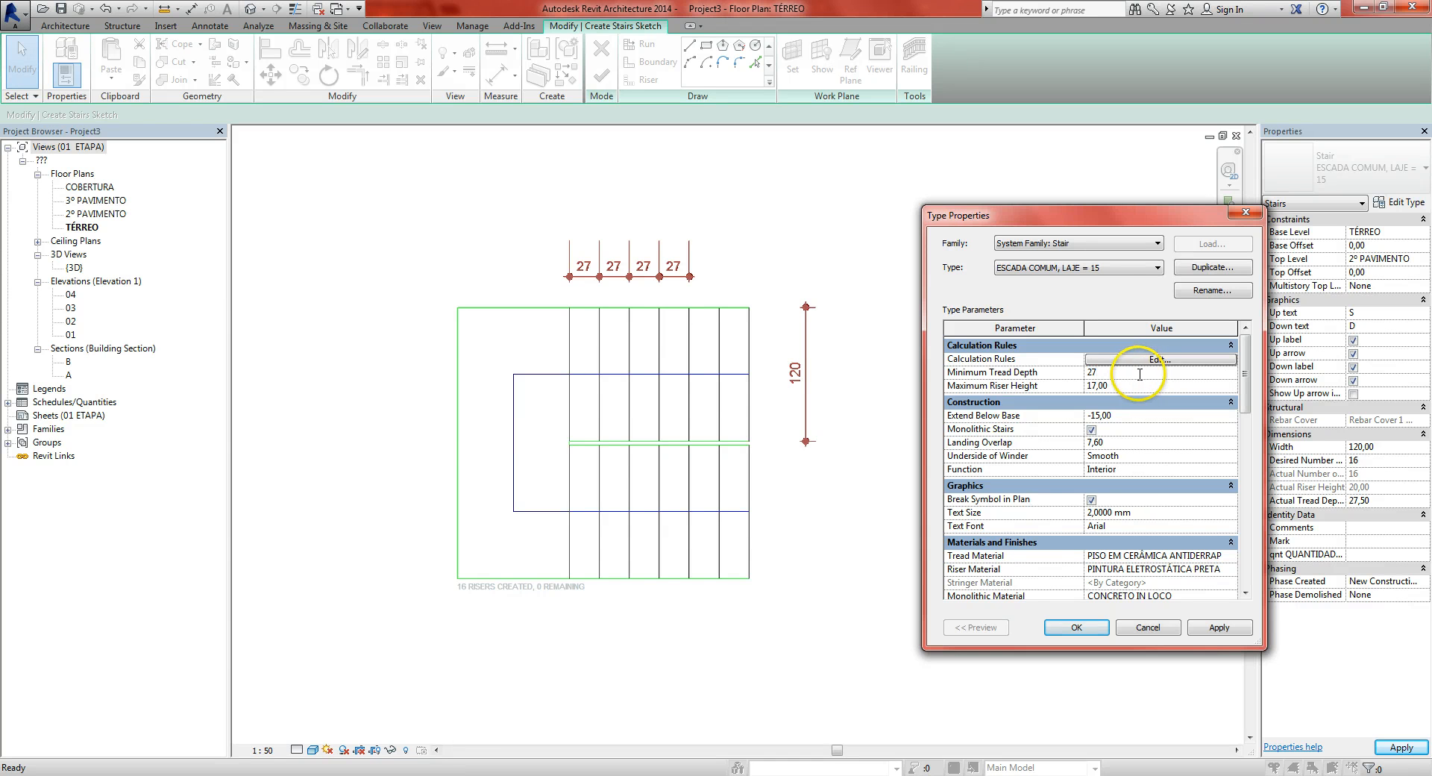
{"action": "left_click_drag", "start_coordinate": [1246, 418], "coordinate": [1253, 443]}
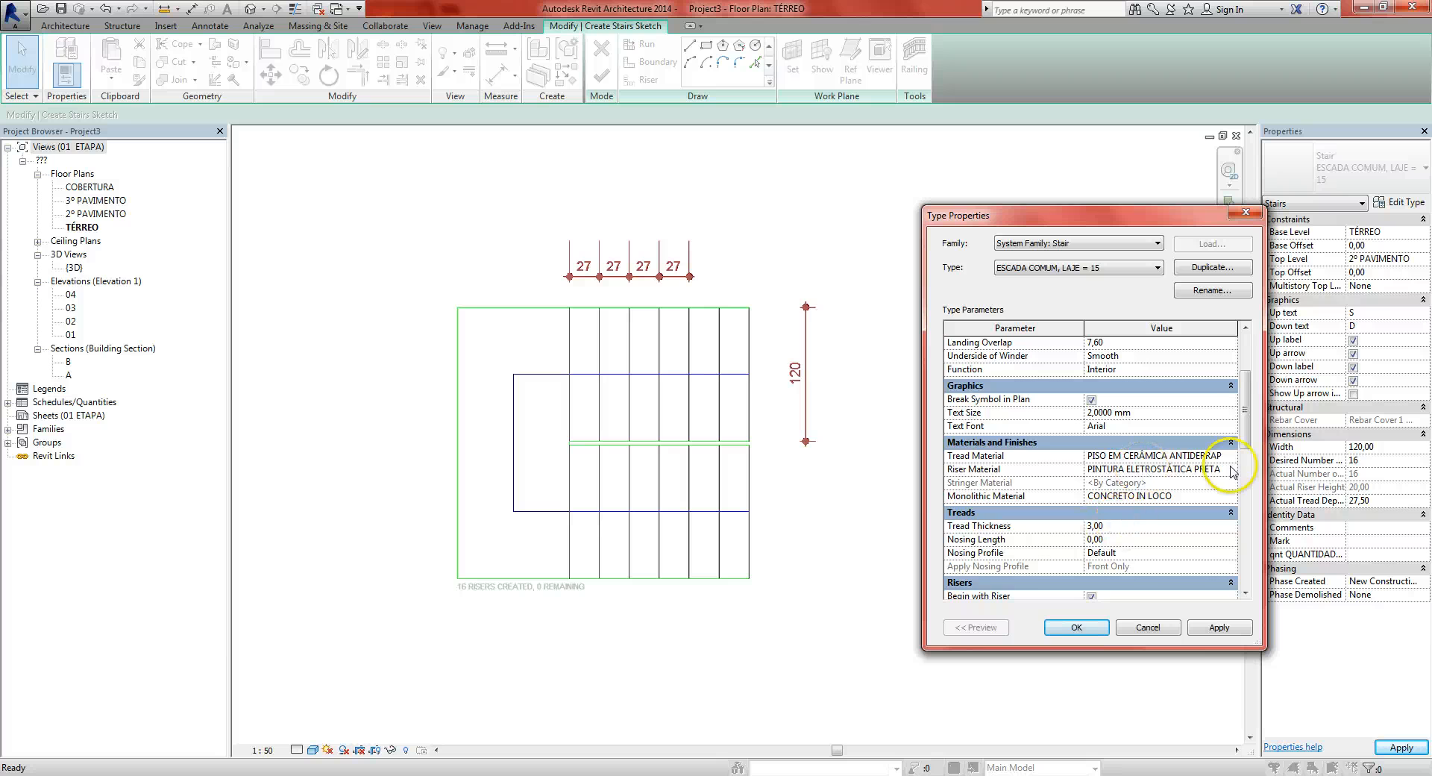
{"action": "left_click", "coordinate": [1074, 630]}
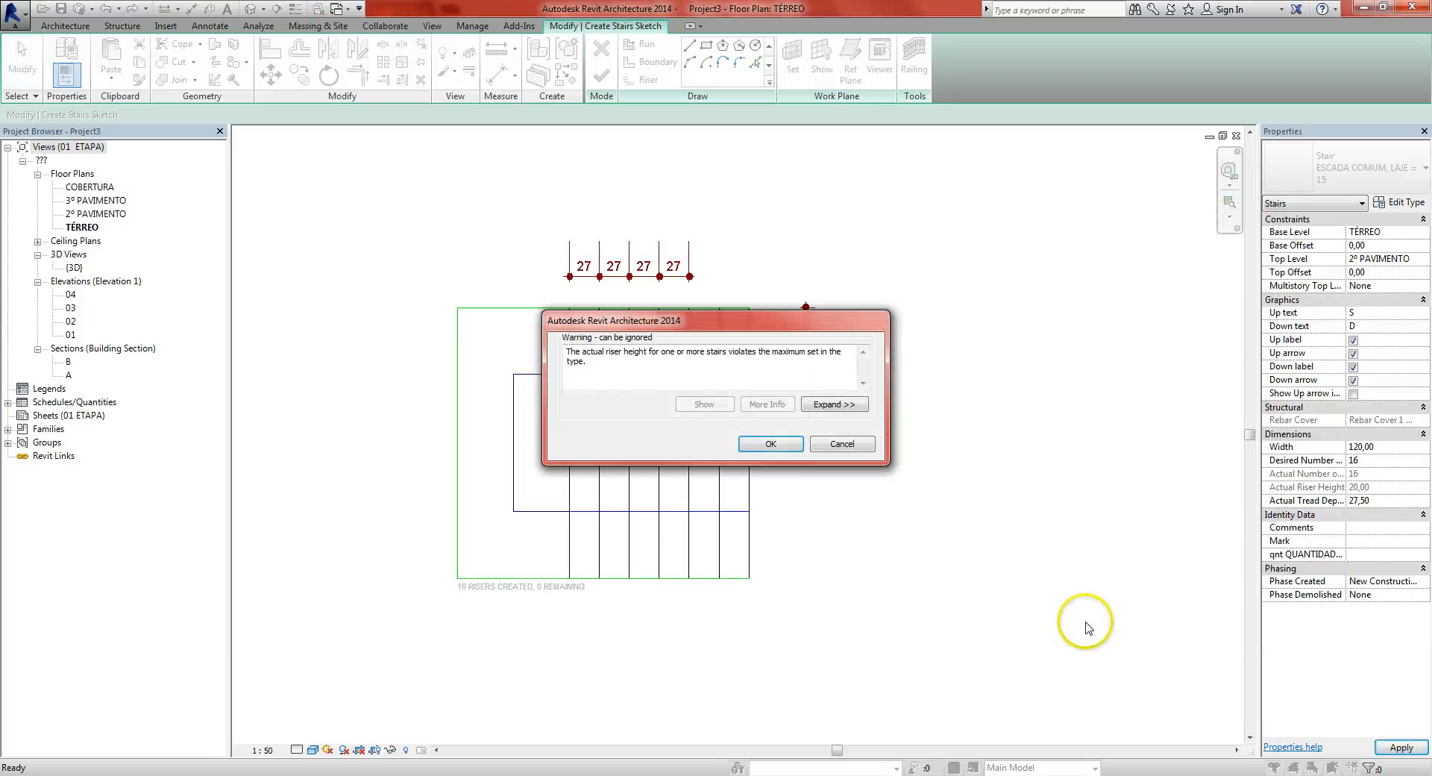
{"action": "left_click", "coordinate": [768, 448]}
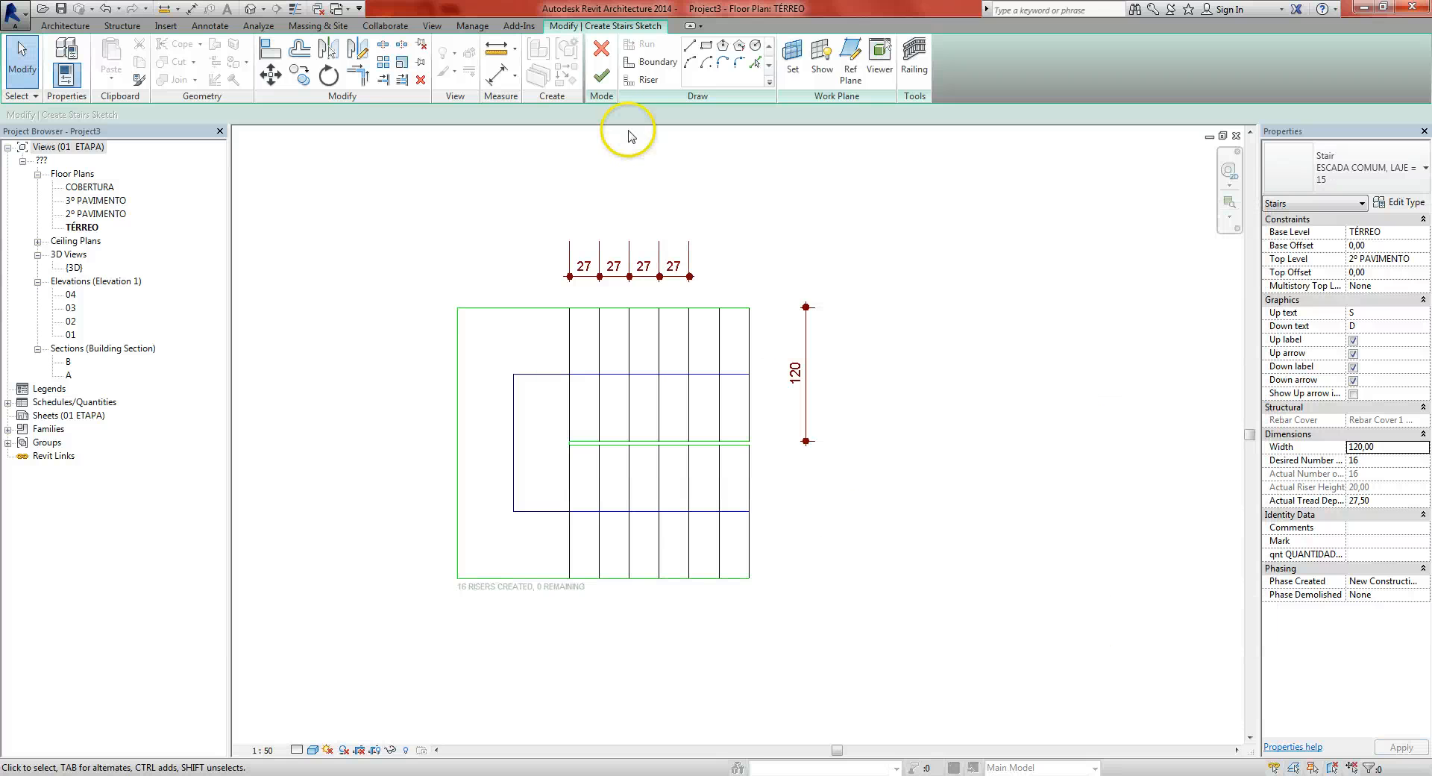
Finish the U-shaped stair sketch and return to the TÉRREO plan
{"action": "left_click", "coordinate": [601, 76]}
{"action": "left_click", "coordinate": [733, 212]}
{"action": "scroll", "coordinate": [507, 448], "scroll_direction": "down", "scroll_amount": 3}
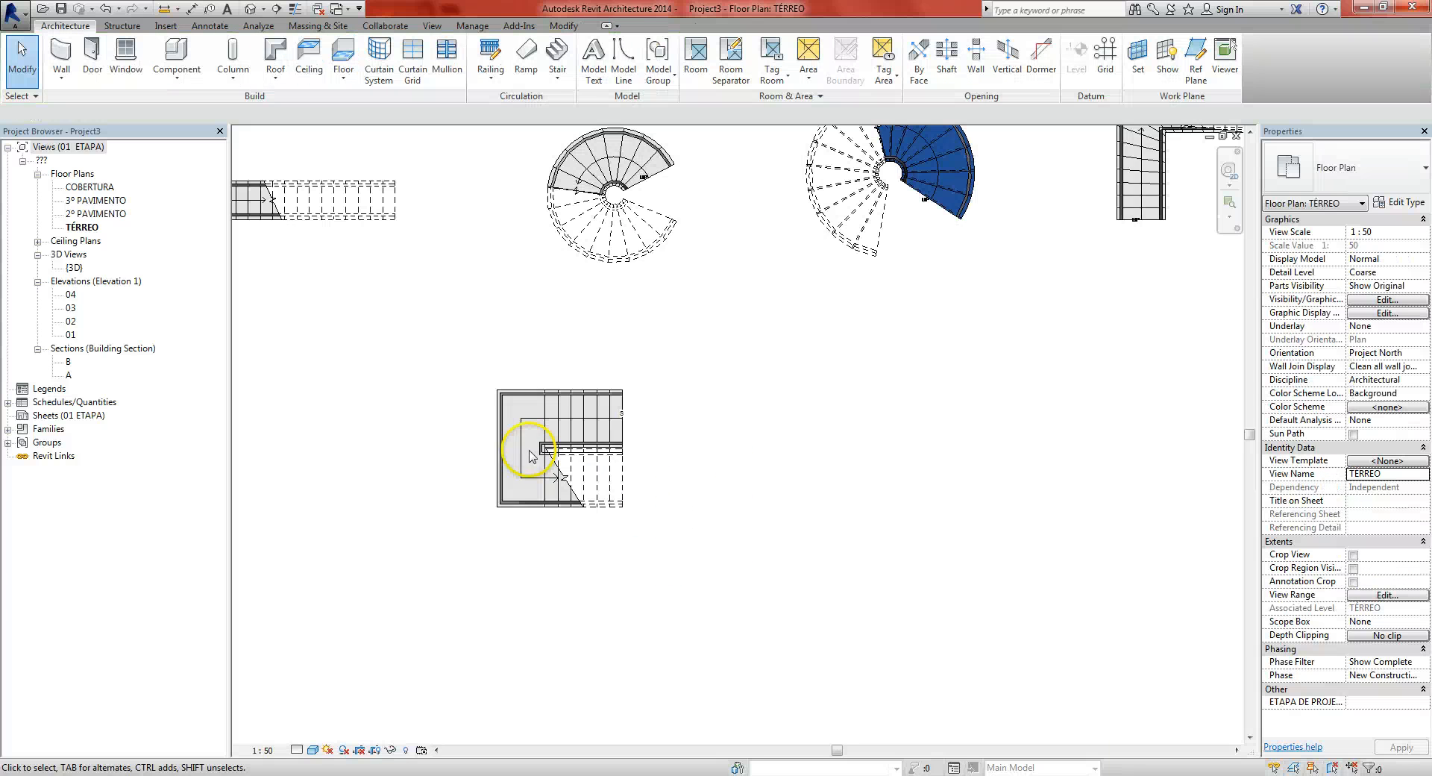
Sketch a second U-shaped stair beside the first, with a 9-riser run about 235 long and a parallel 10-riser run
{"action": "left_click", "coordinate": [557, 71]}
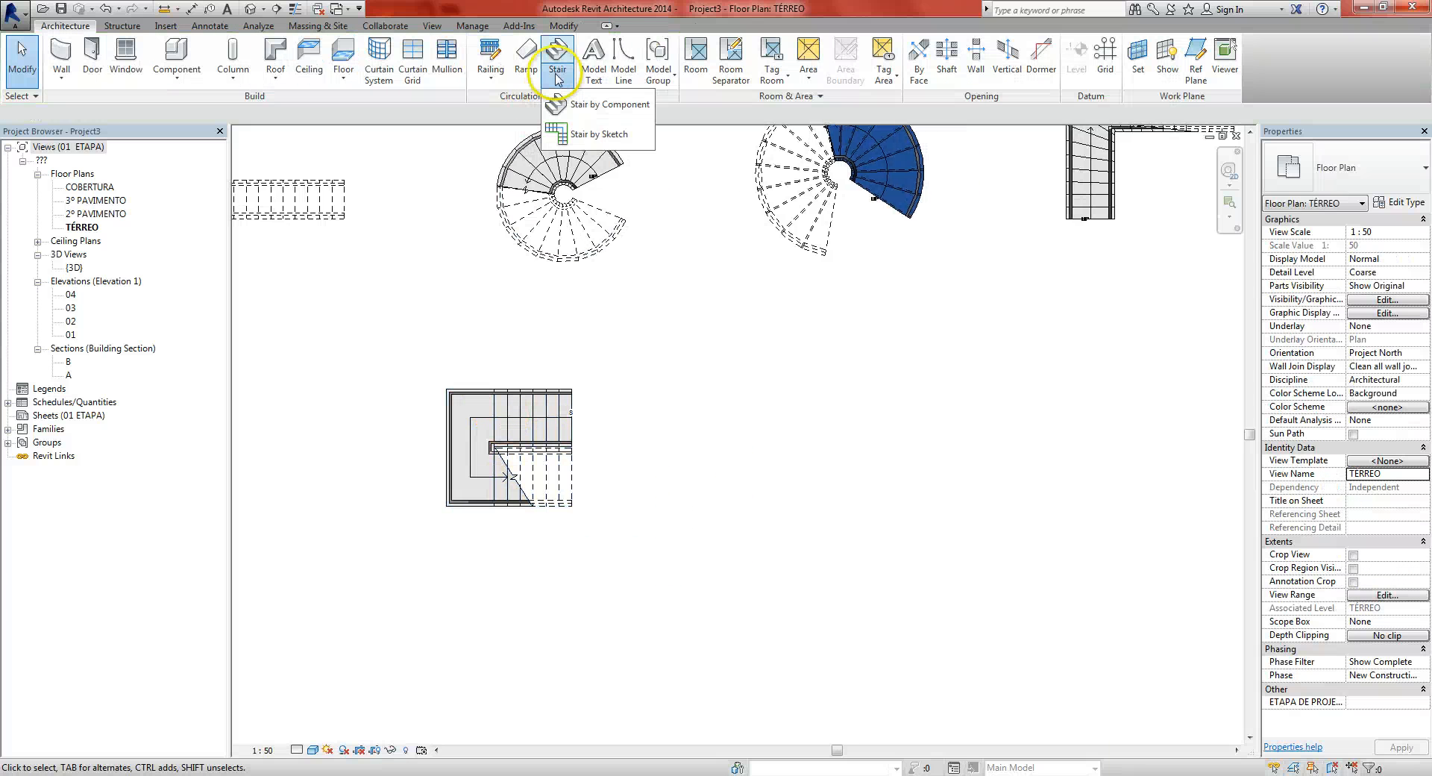
{"action": "left_click", "coordinate": [610, 135]}
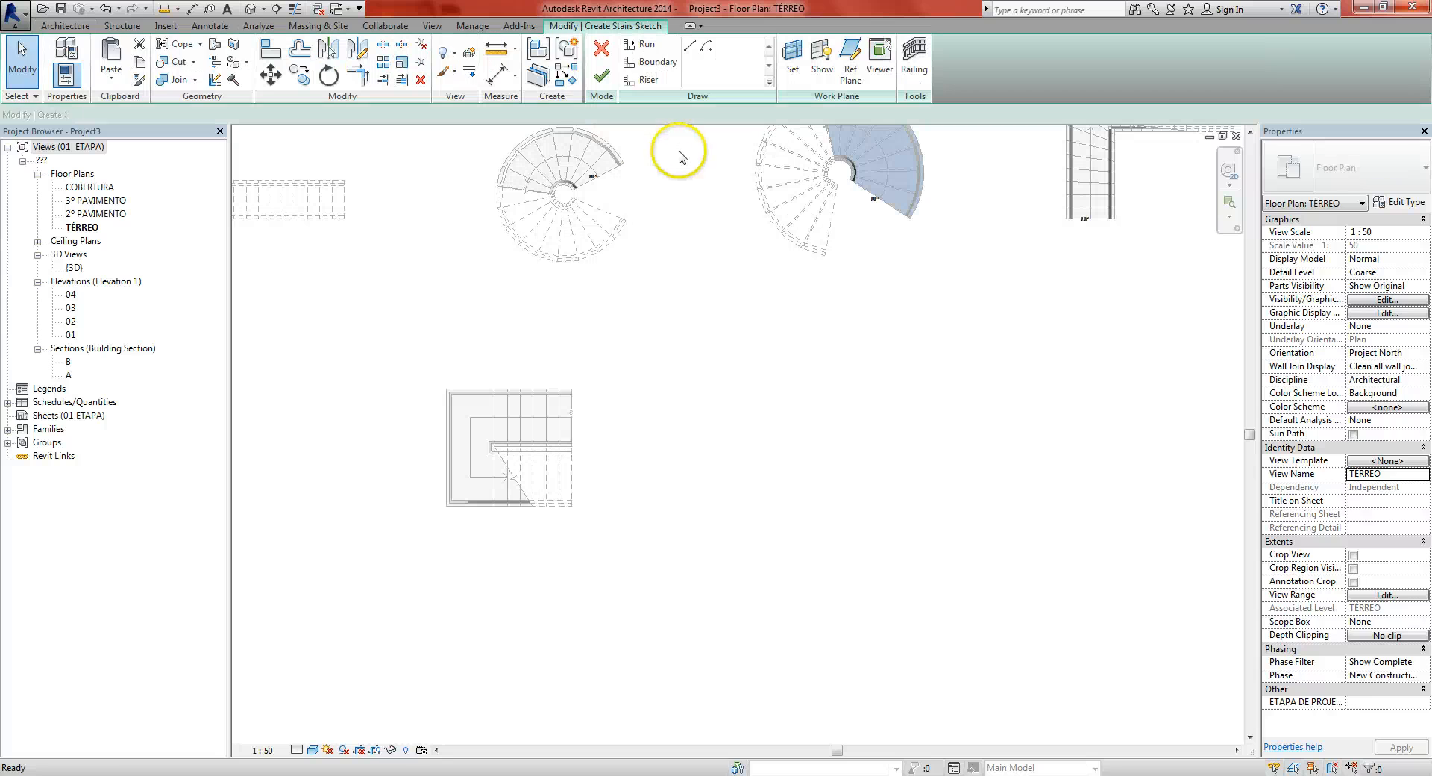
{"action": "left_click", "coordinate": [833, 367]}
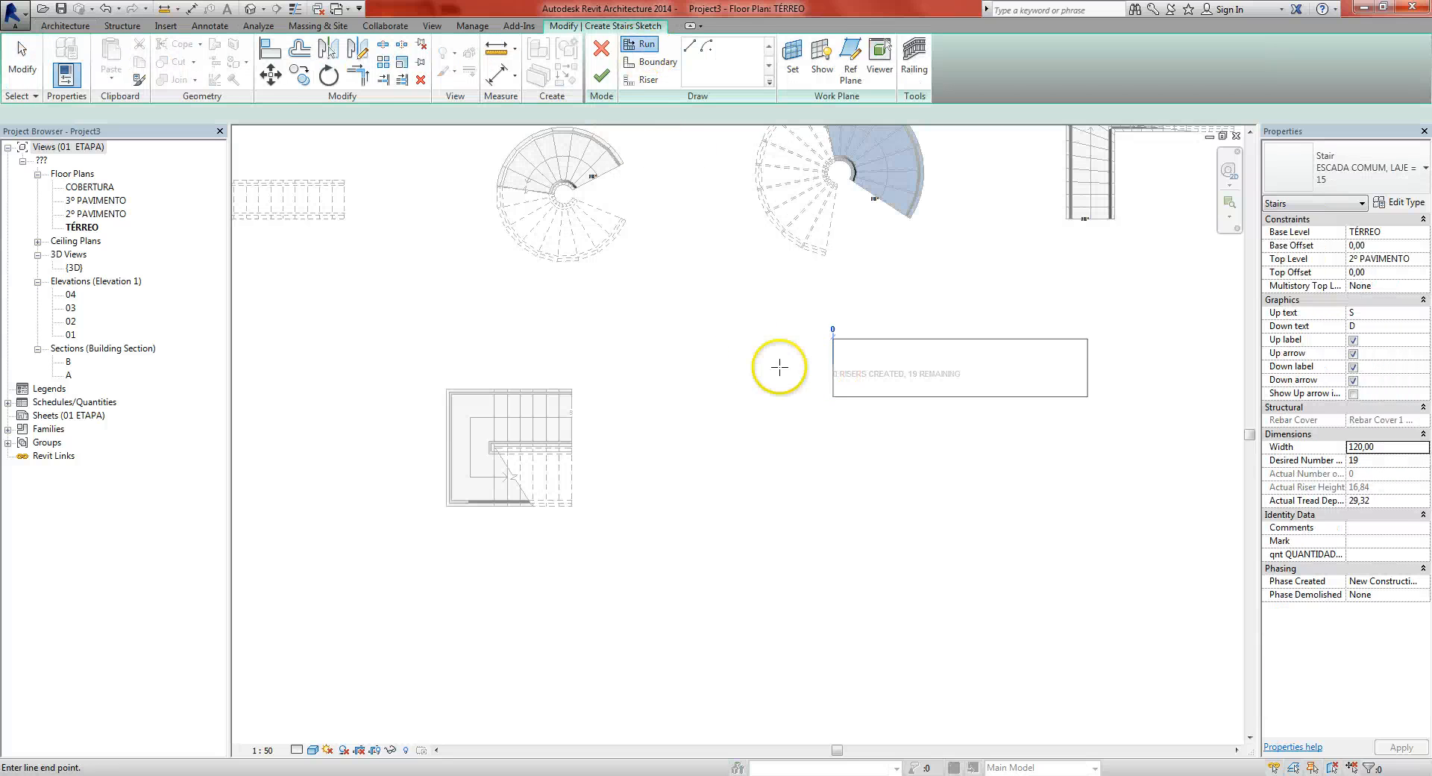
{"action": "left_click", "coordinate": [720, 367]}
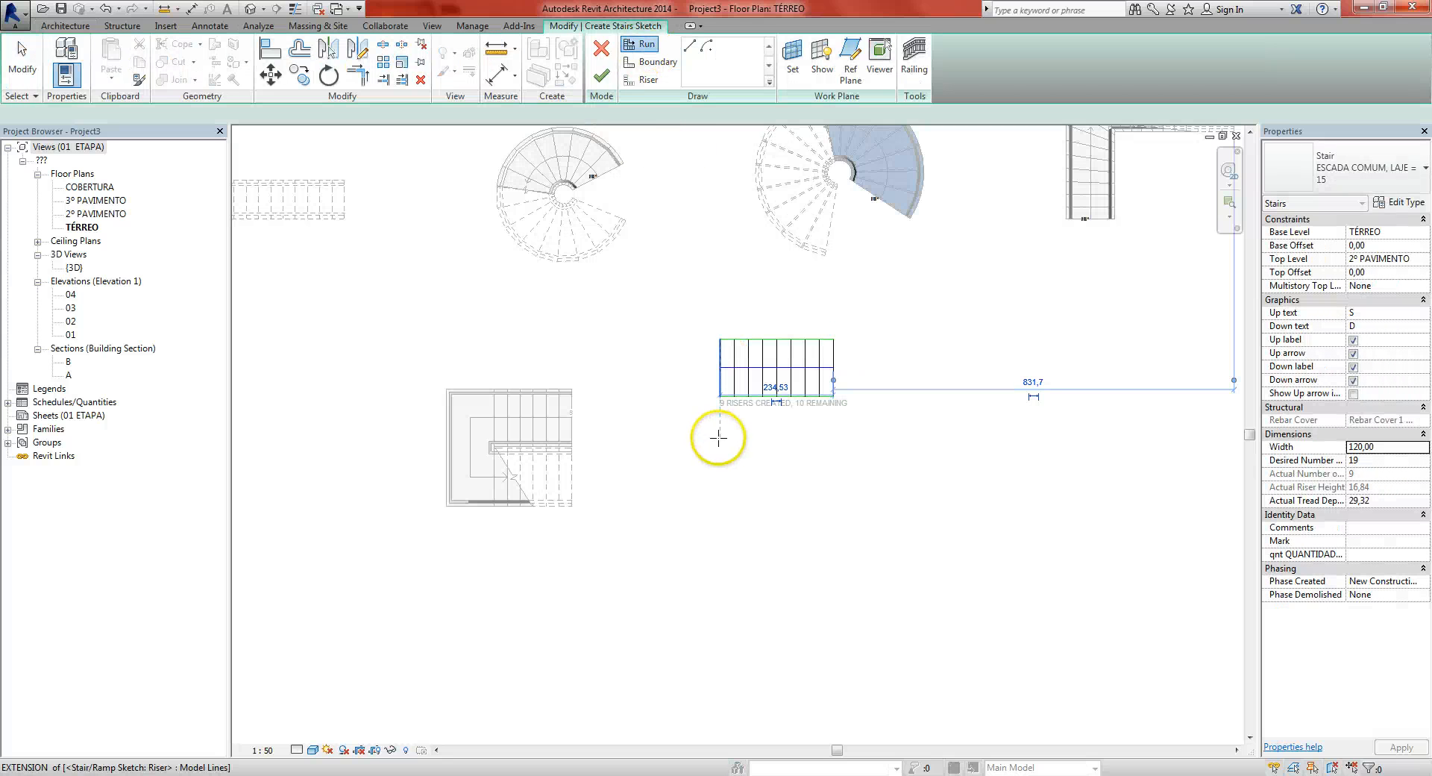
{"action": "left_click", "coordinate": [719, 437]}
{"action": "left_click", "coordinate": [872, 436]}
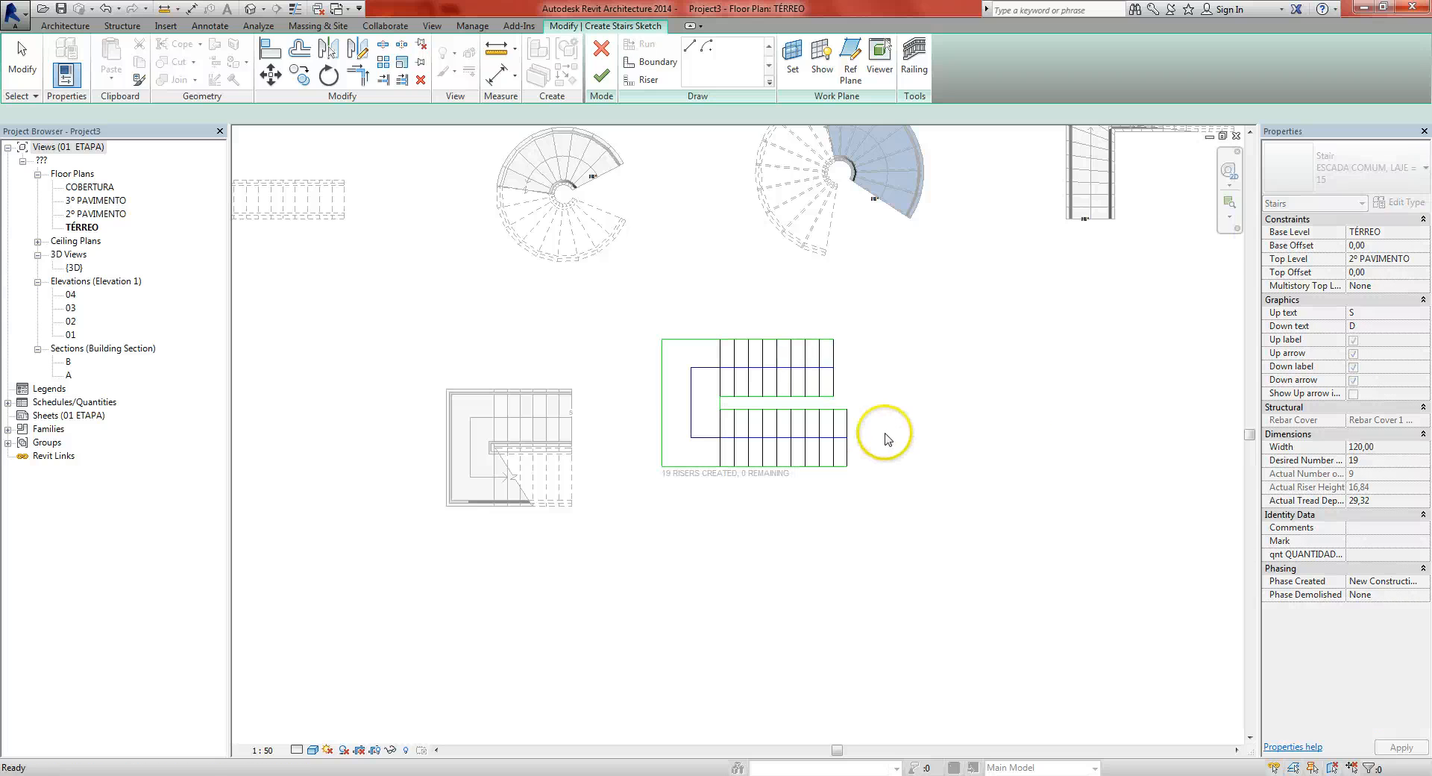
{"action": "key", "text": "Escape"}
Add aligned dimensions to three treads of the new sketch's upper run and to the lower run's width
{"action": "key", "text": "d"}
{"action": "key", "text": "i"}
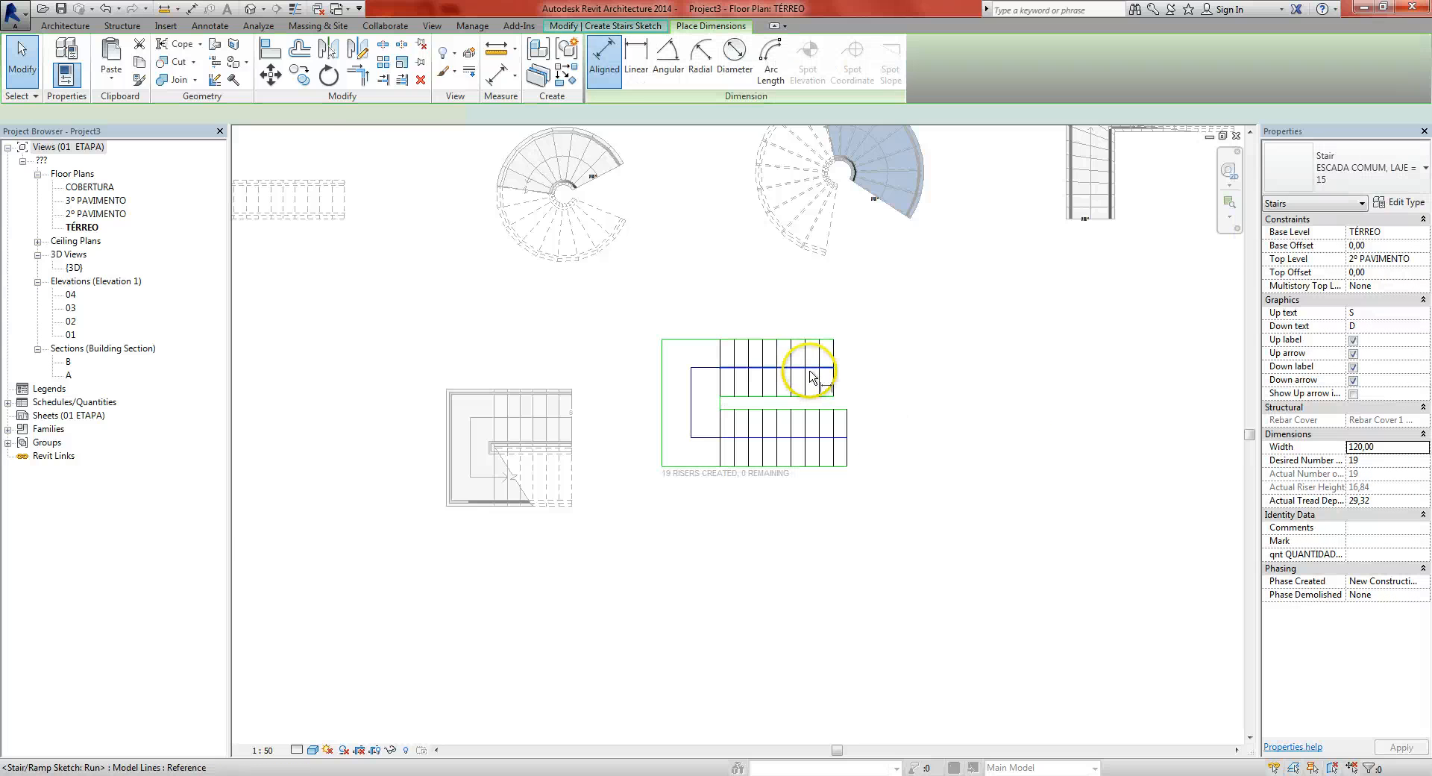
{"action": "scroll", "coordinate": [806, 380], "scroll_direction": "up", "scroll_amount": 3}
{"action": "scroll", "coordinate": [858, 402], "scroll_direction": "up", "scroll_amount": 1}
{"action": "left_click", "coordinate": [888, 413]}
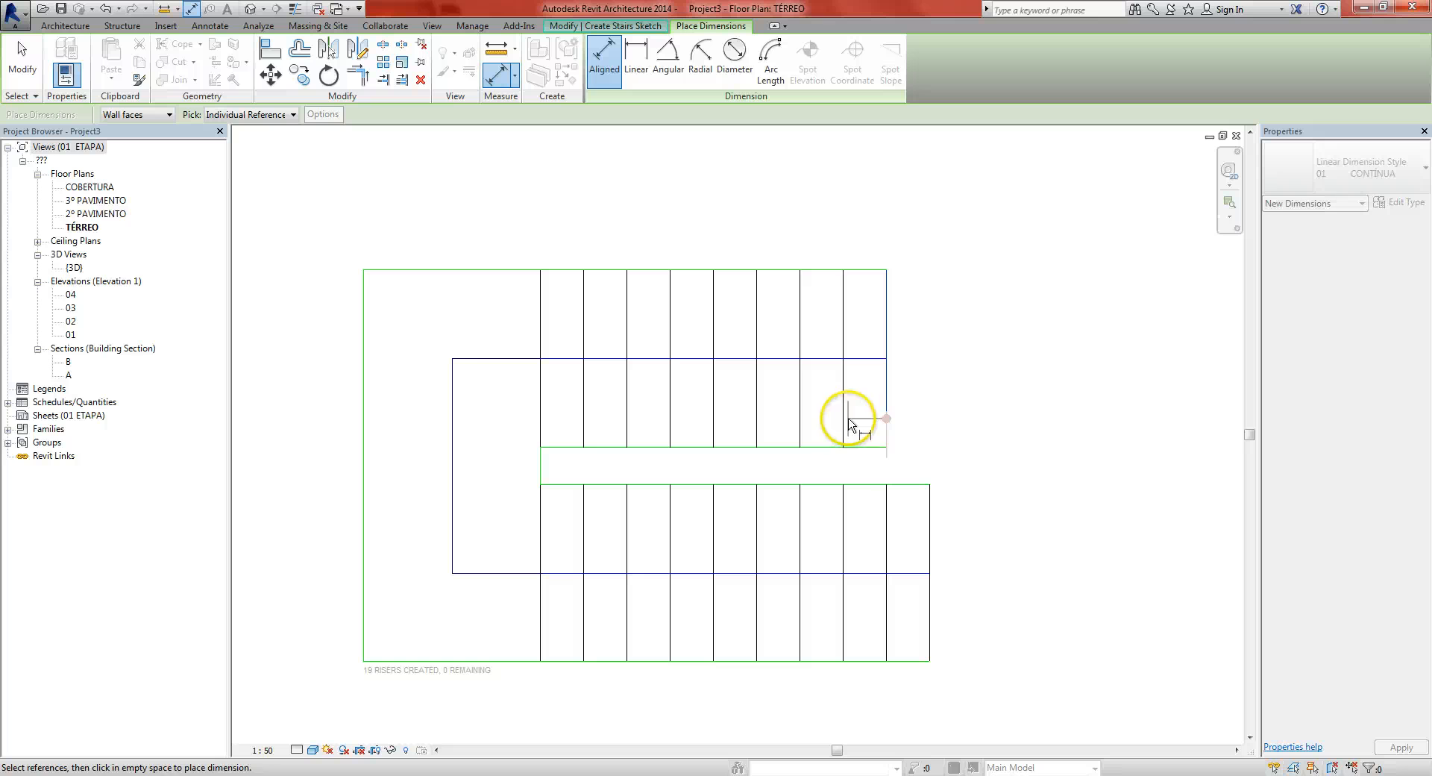
{"action": "left_click", "coordinate": [843, 417]}
{"action": "left_click", "coordinate": [797, 425]}
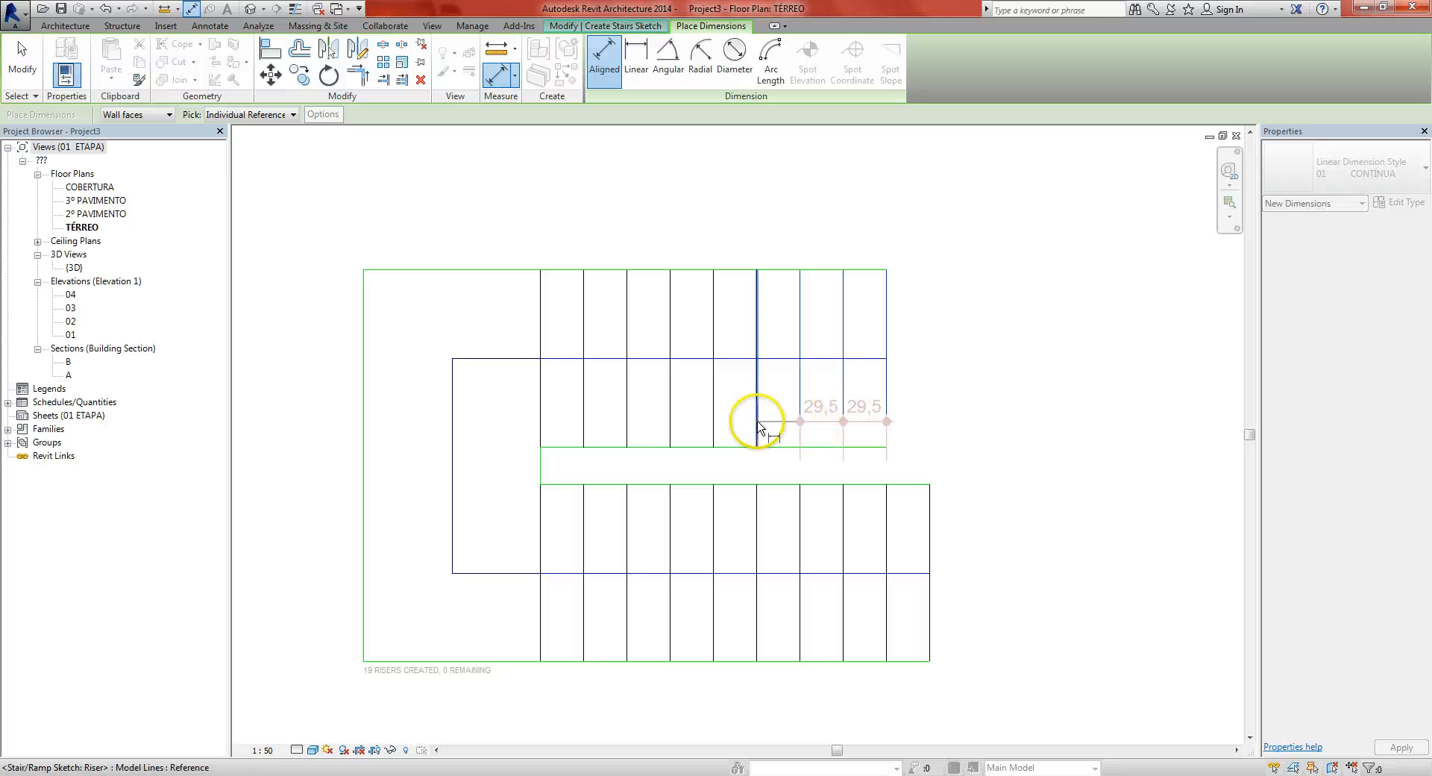
{"action": "left_click", "coordinate": [757, 425]}
{"action": "left_click", "coordinate": [925, 208]}
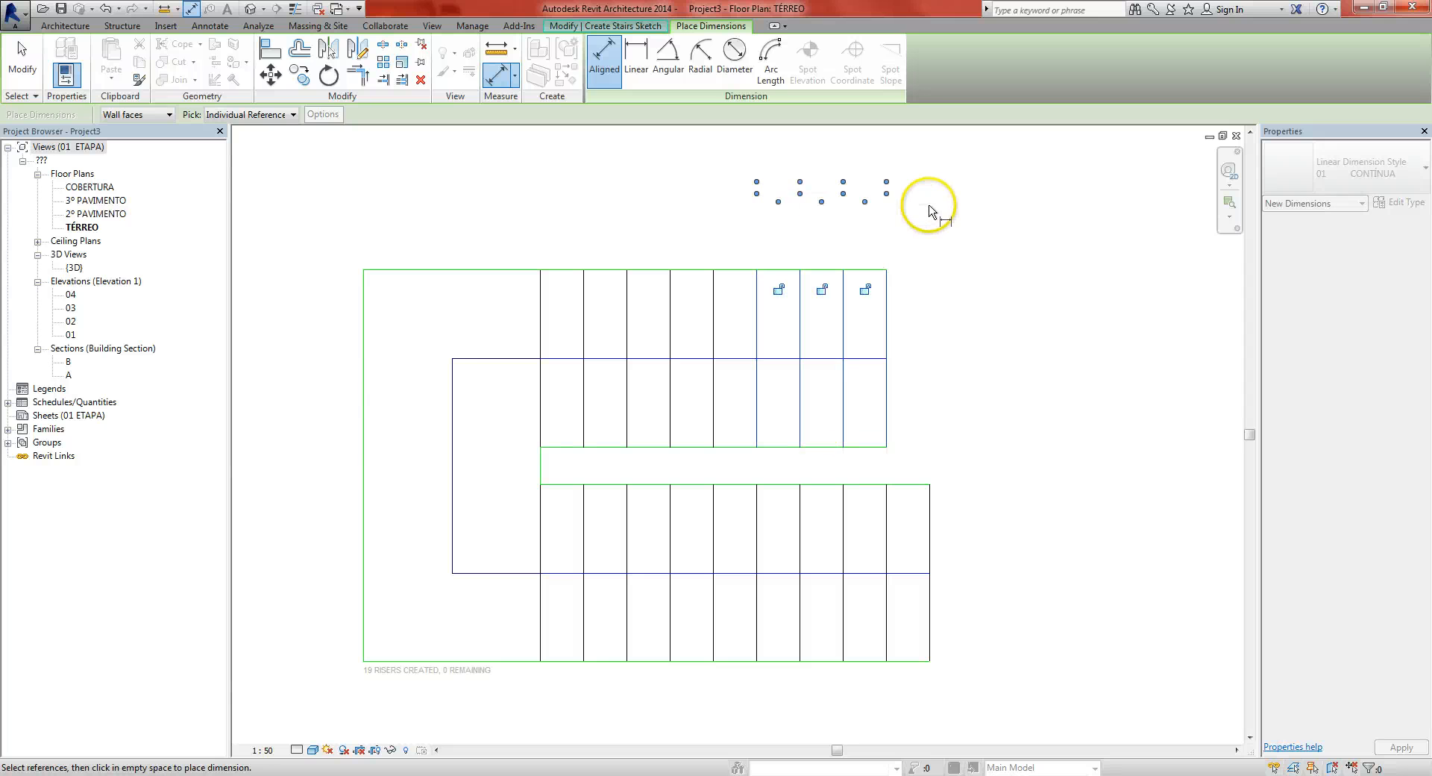
{"action": "left_click", "coordinate": [917, 669]}
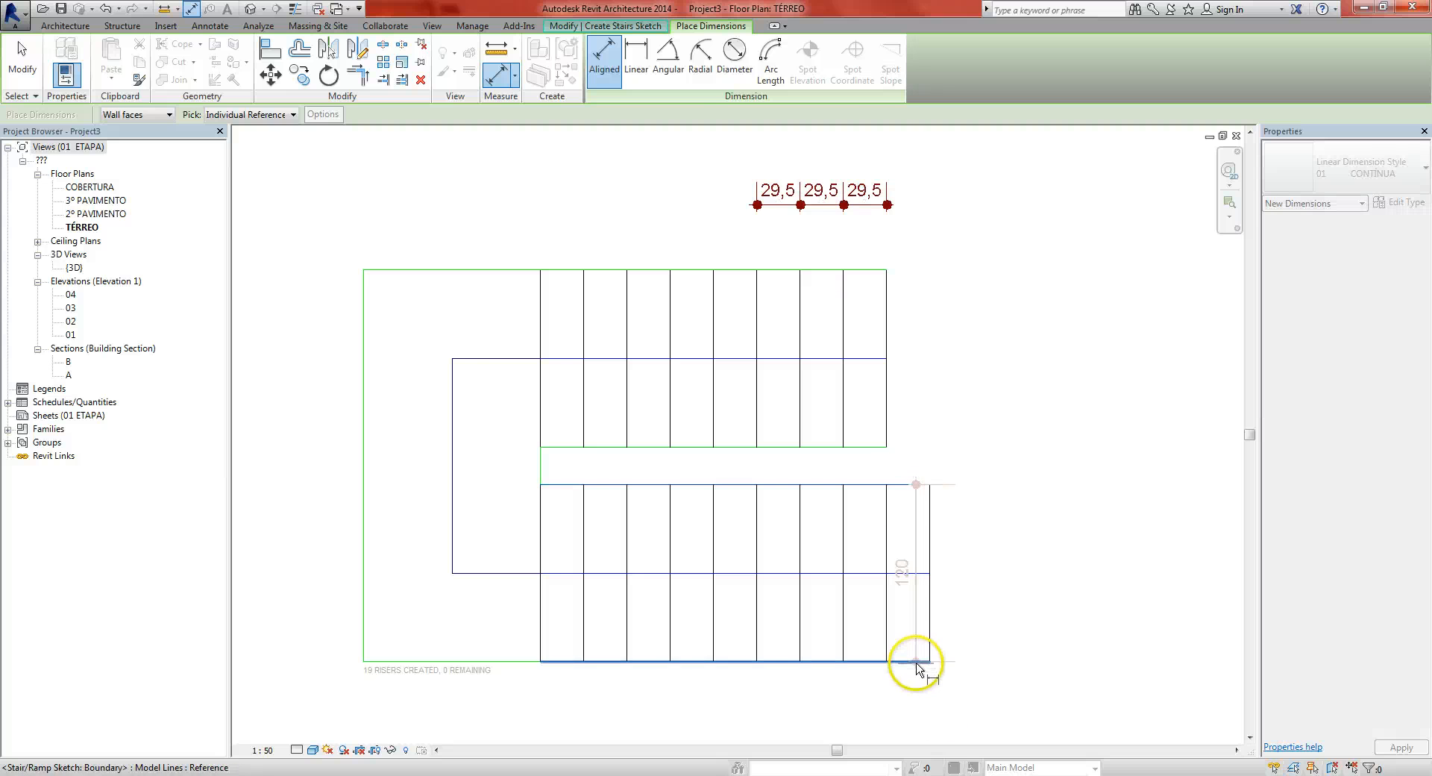
{"action": "left_click", "coordinate": [970, 570]}
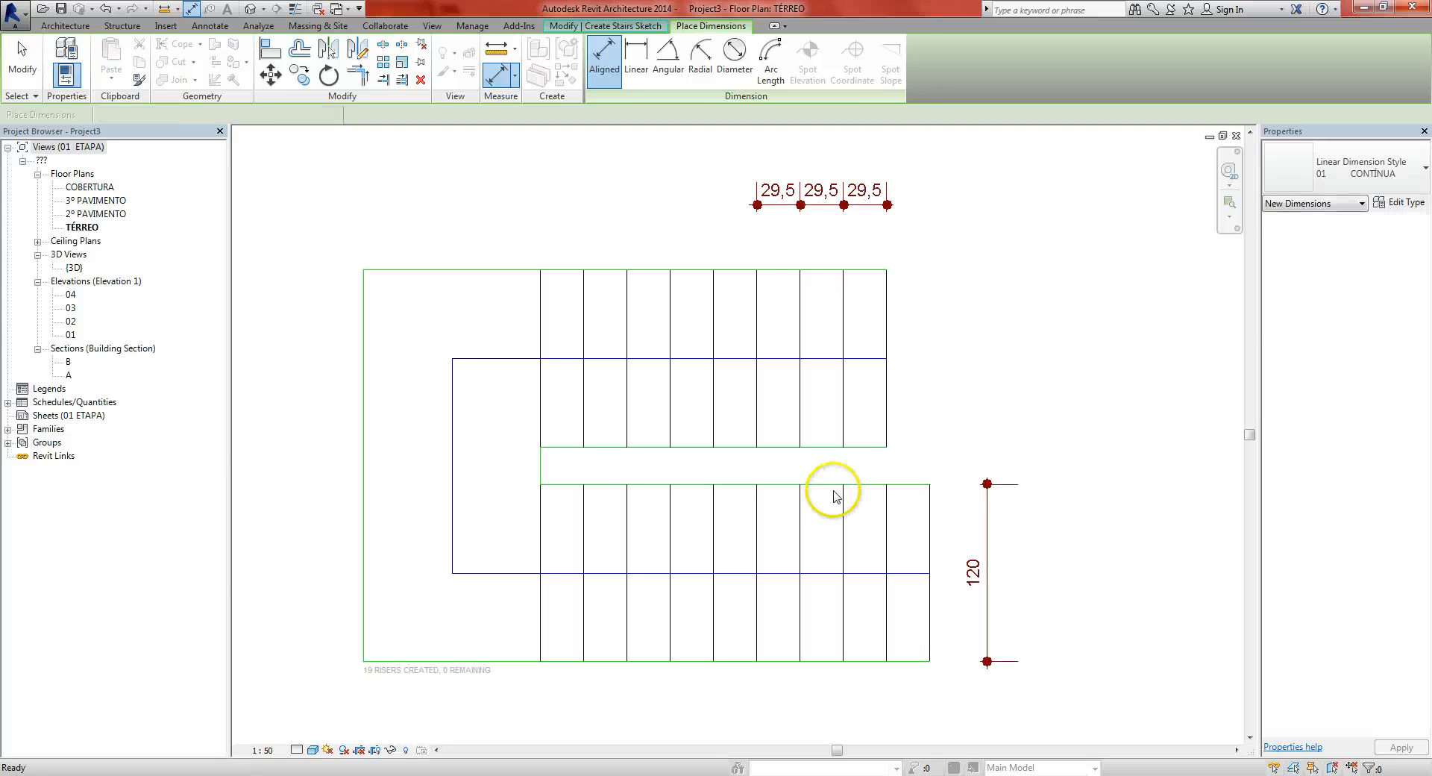
{"action": "key", "text": "Escape"}
Dimension the landing depth of the second U-shaped stair sketch, and switch to the 3D view
{"action": "scroll", "coordinate": [834, 503], "scroll_direction": "down", "scroll_amount": 1}
{"action": "key", "text": "d"}
{"action": "key", "text": "i"}
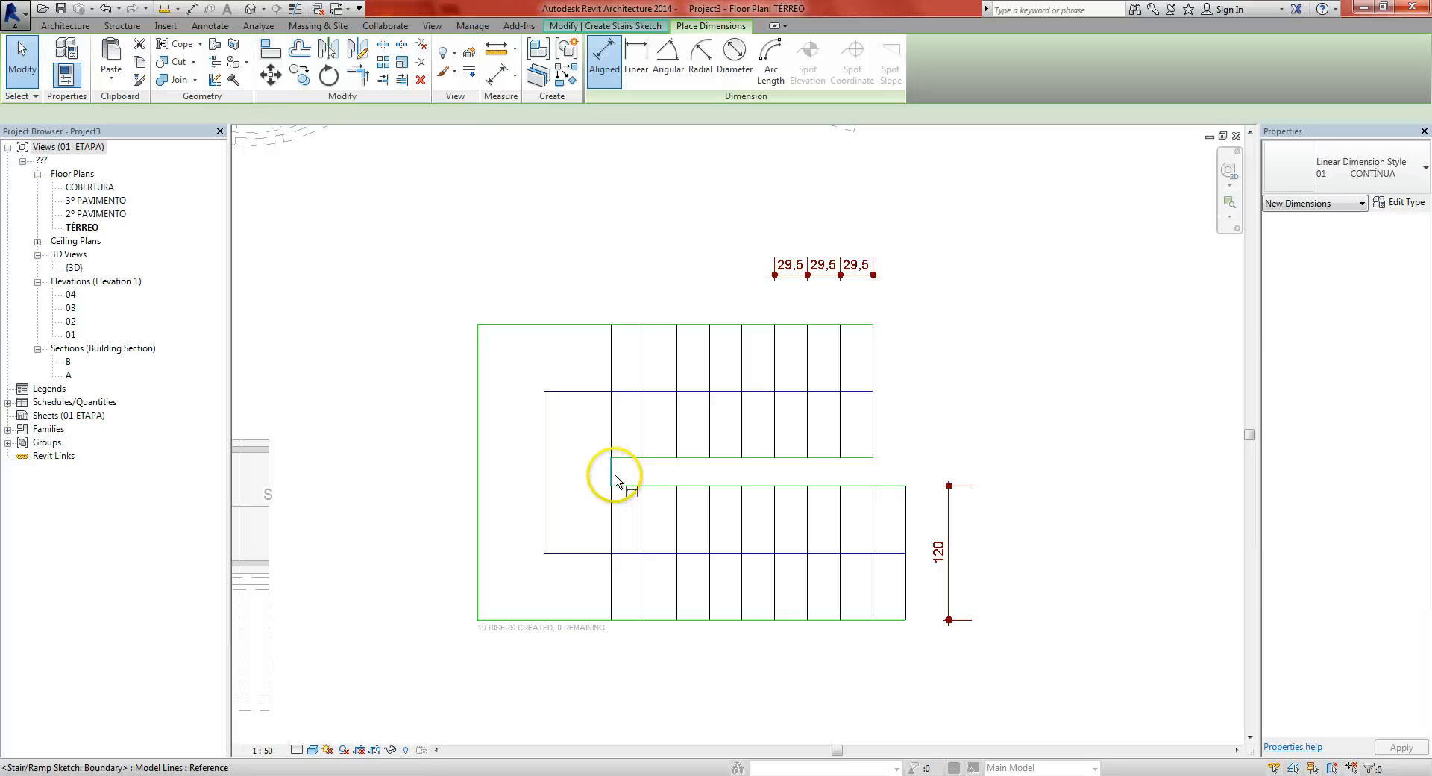
{"action": "left_click", "coordinate": [610, 477]}
{"action": "left_click", "coordinate": [479, 481]}
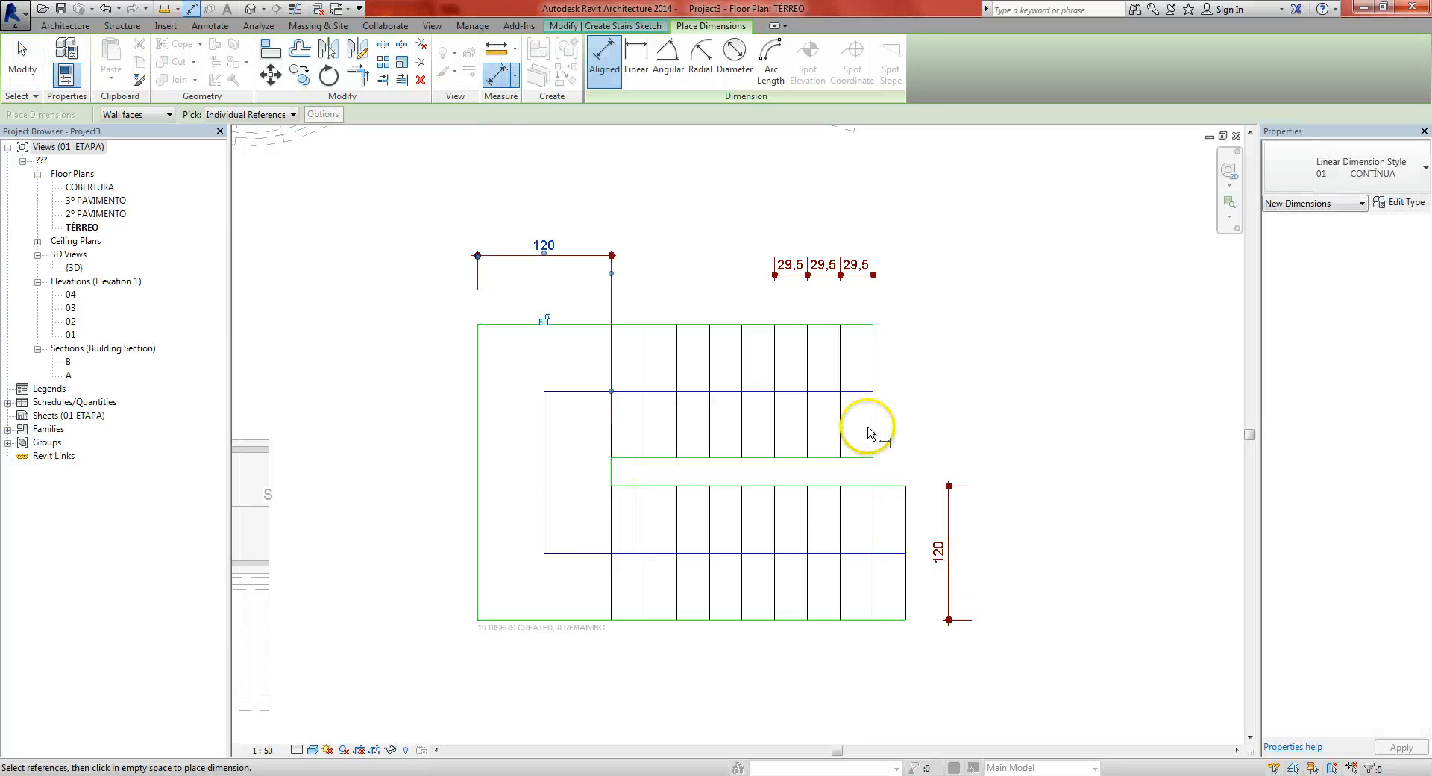
{"action": "key", "text": "Escape"}
{"action": "scroll", "coordinate": [874, 436], "scroll_direction": "down", "scroll_amount": 3}
{"action": "key", "text": "Escape"}
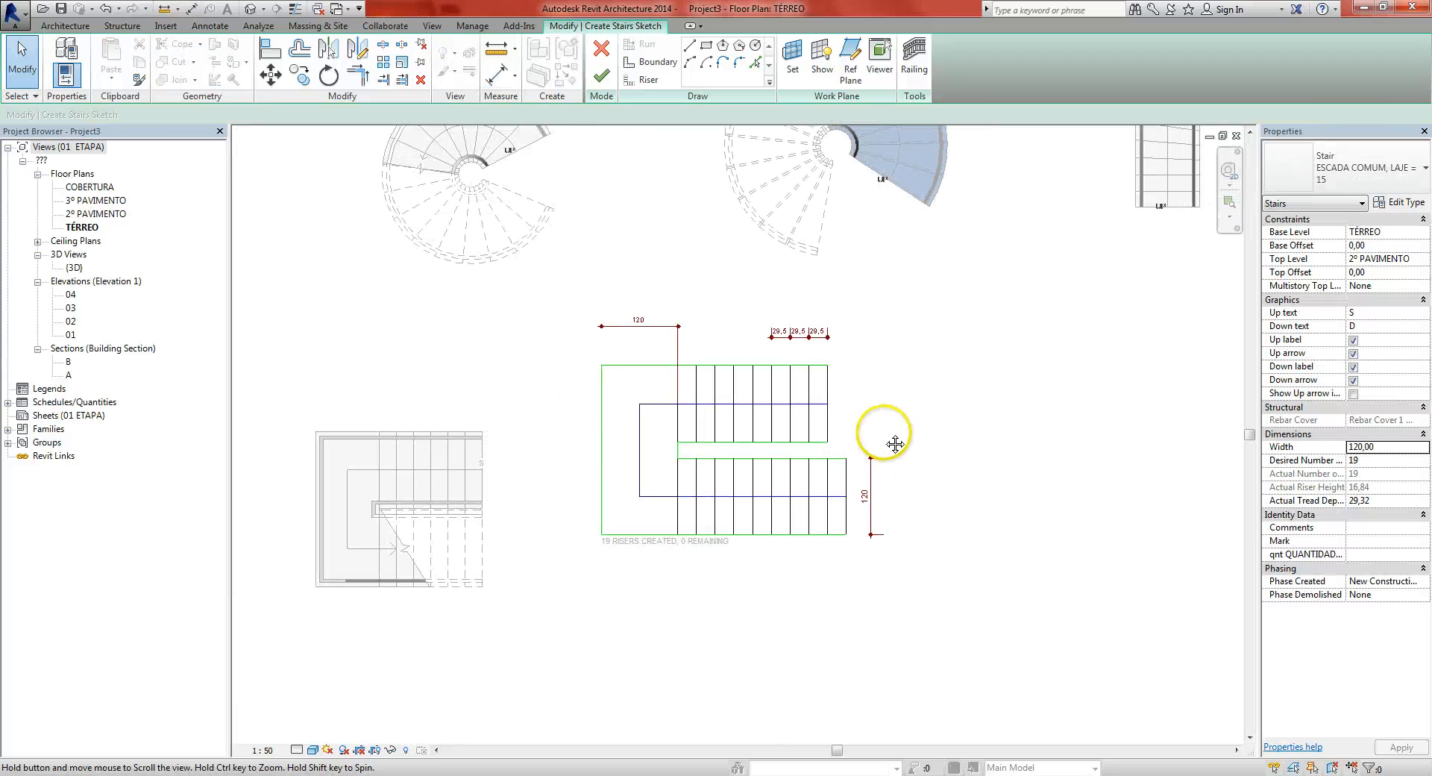
{"action": "key", "text": "ctrl+Tab"}
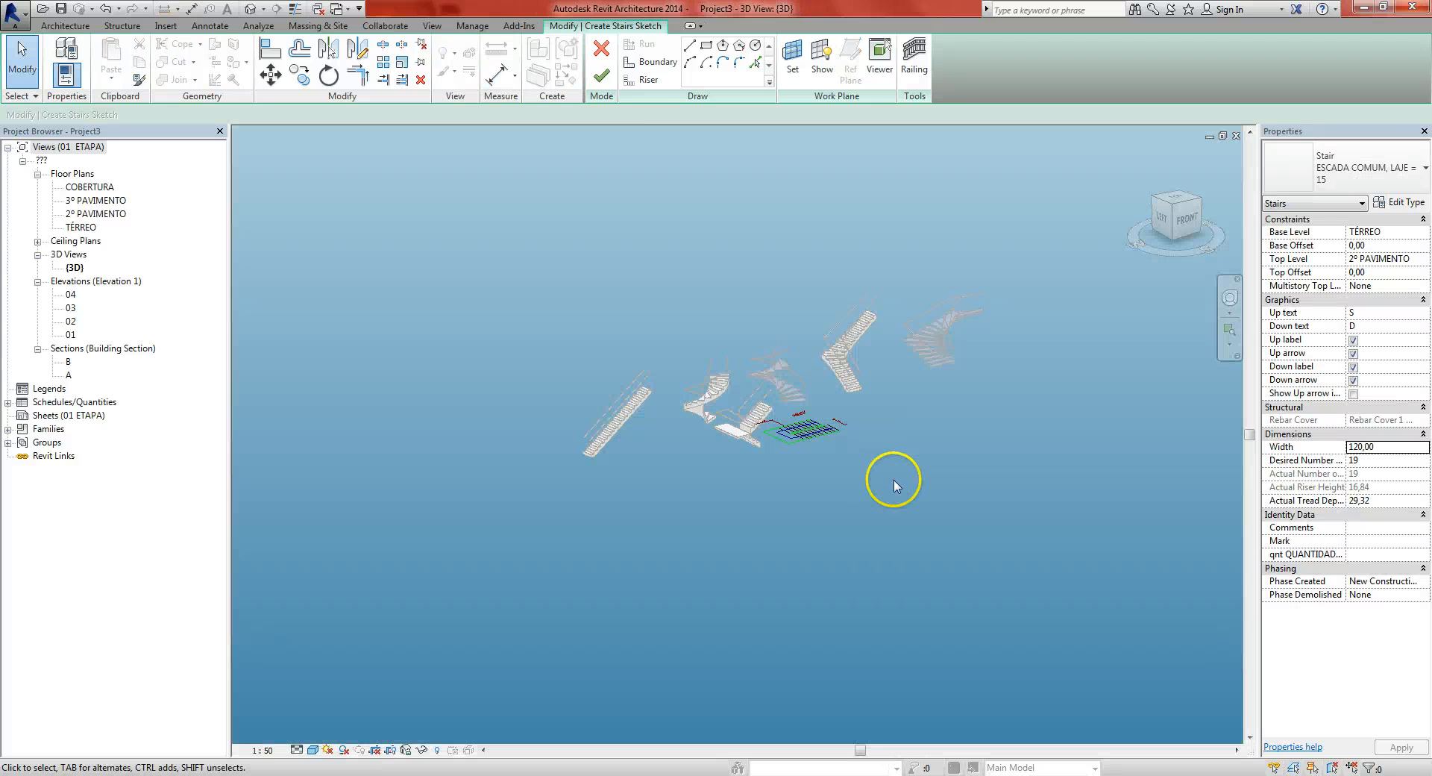
Examine the dimensioned second U-shaped stair sketch in the 3D view, and return to the TÉRREO plan
{"action": "scroll", "coordinate": [861, 476], "scroll_direction": "up", "scroll_amount": 4}
{"action": "middle_click_drag", "start_coordinate": [860, 415], "coordinate": [729, 464], "text": "shift"}
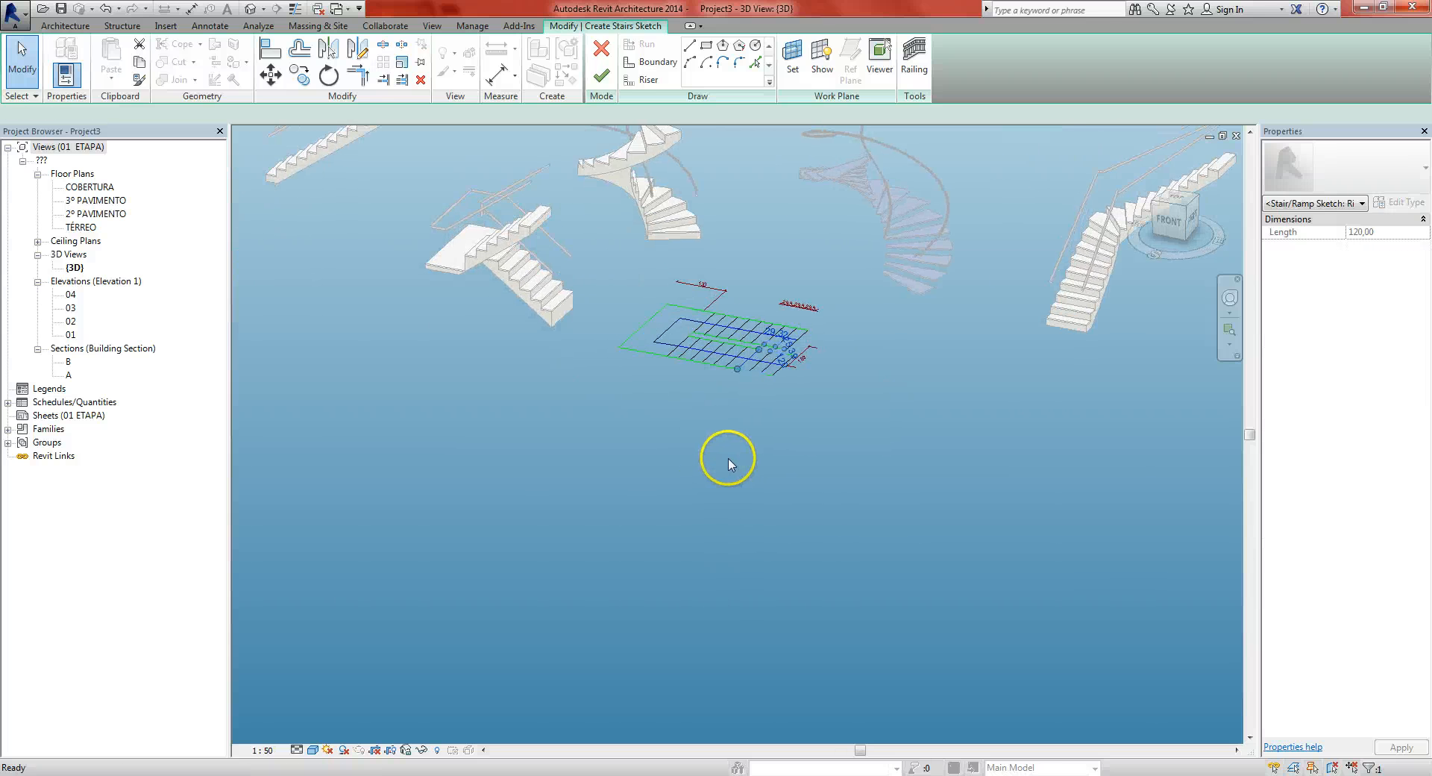
{"action": "scroll", "coordinate": [774, 261], "scroll_direction": "up", "scroll_amount": 4}
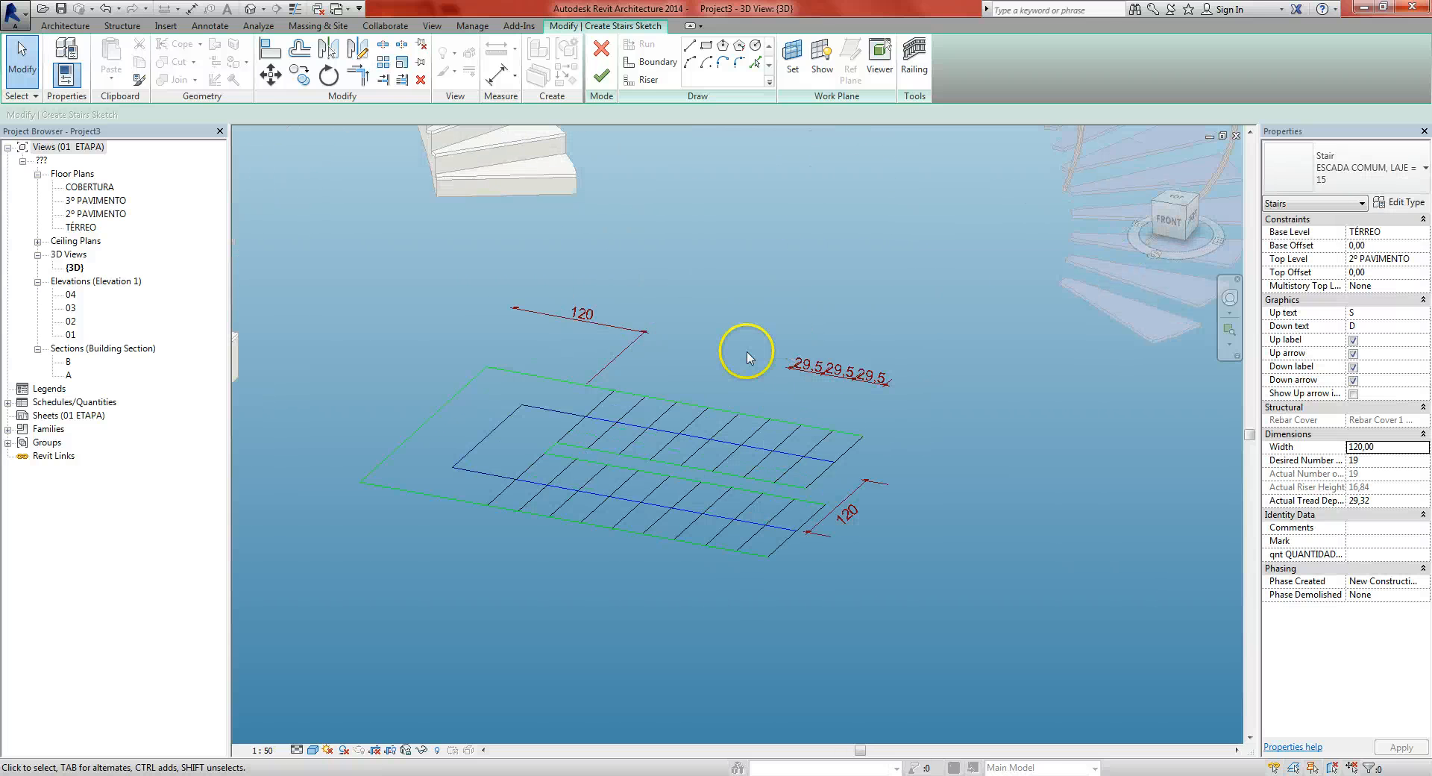
{"action": "middle_click_drag", "start_coordinate": [749, 356], "coordinate": [797, 362]}
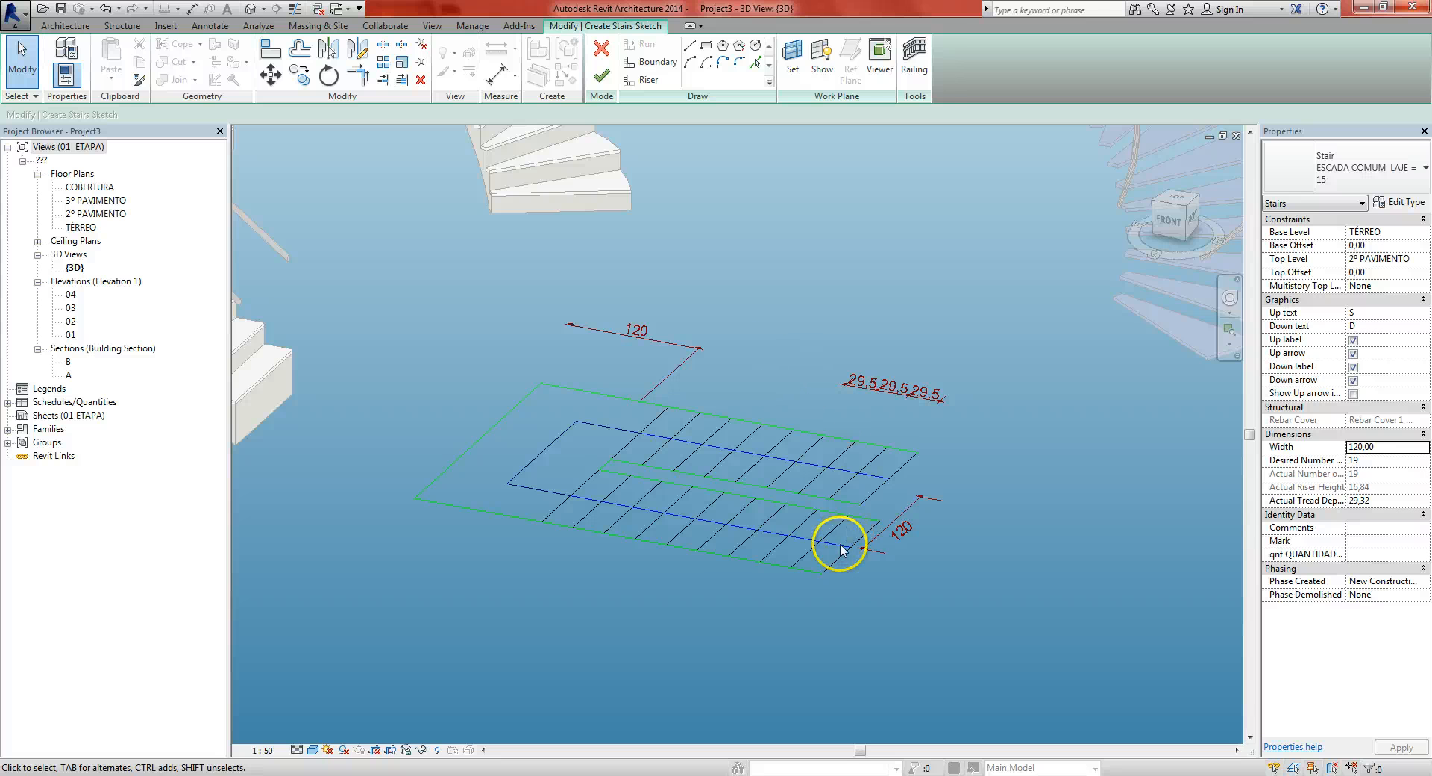
{"action": "key", "text": "ctrl+Tab"}
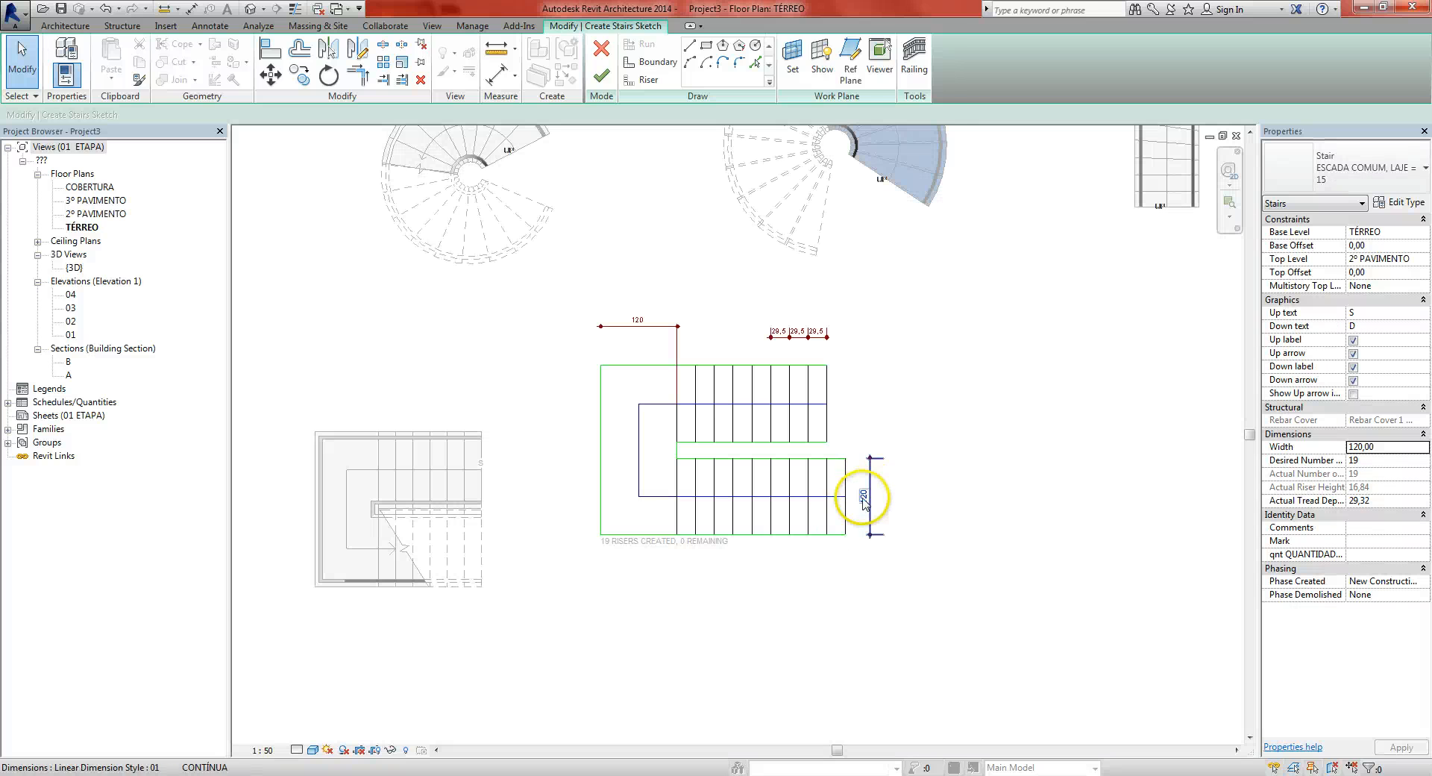
{"action": "scroll", "coordinate": [860, 507], "scroll_direction": "up", "scroll_amount": 2}
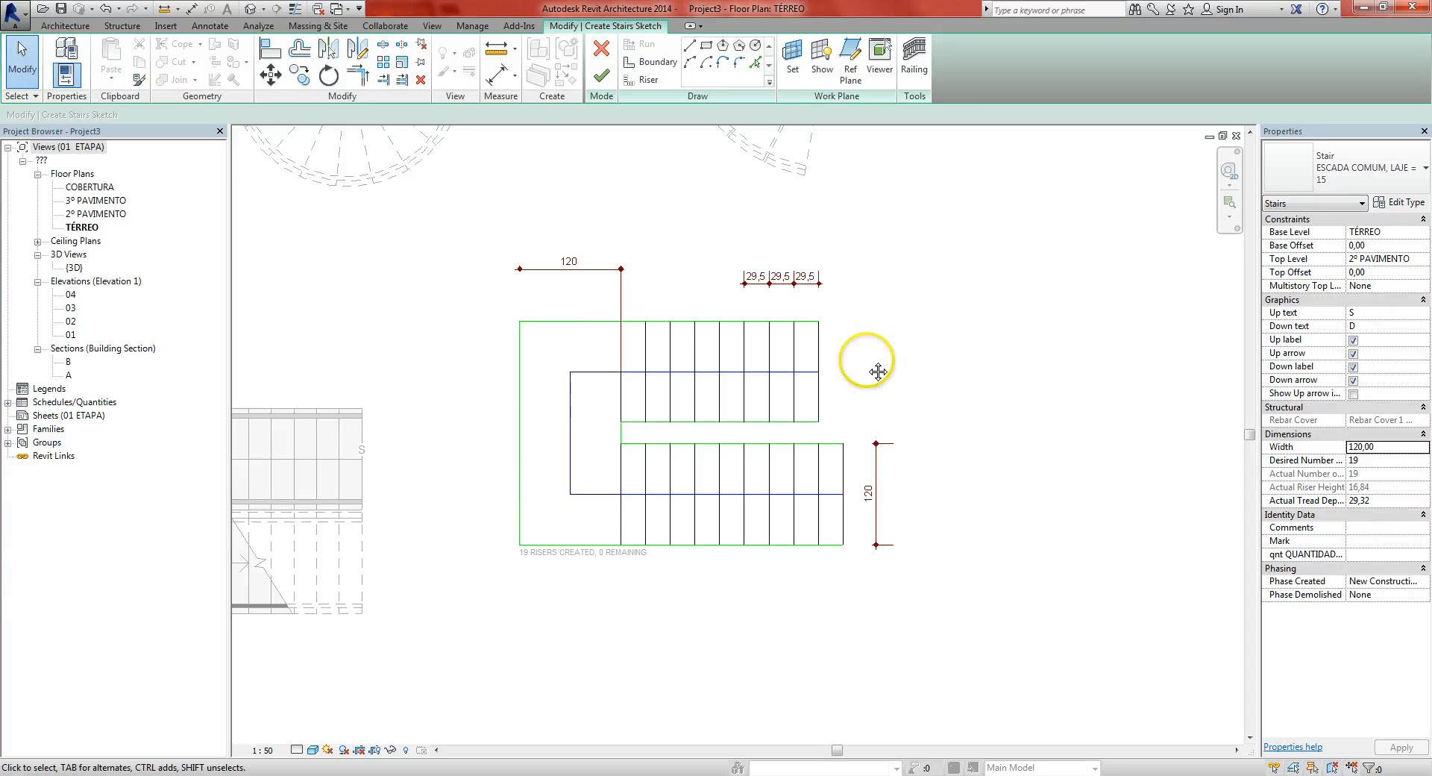
{"action": "middle_click_drag", "start_coordinate": [878, 372], "coordinate": [841, 359]}
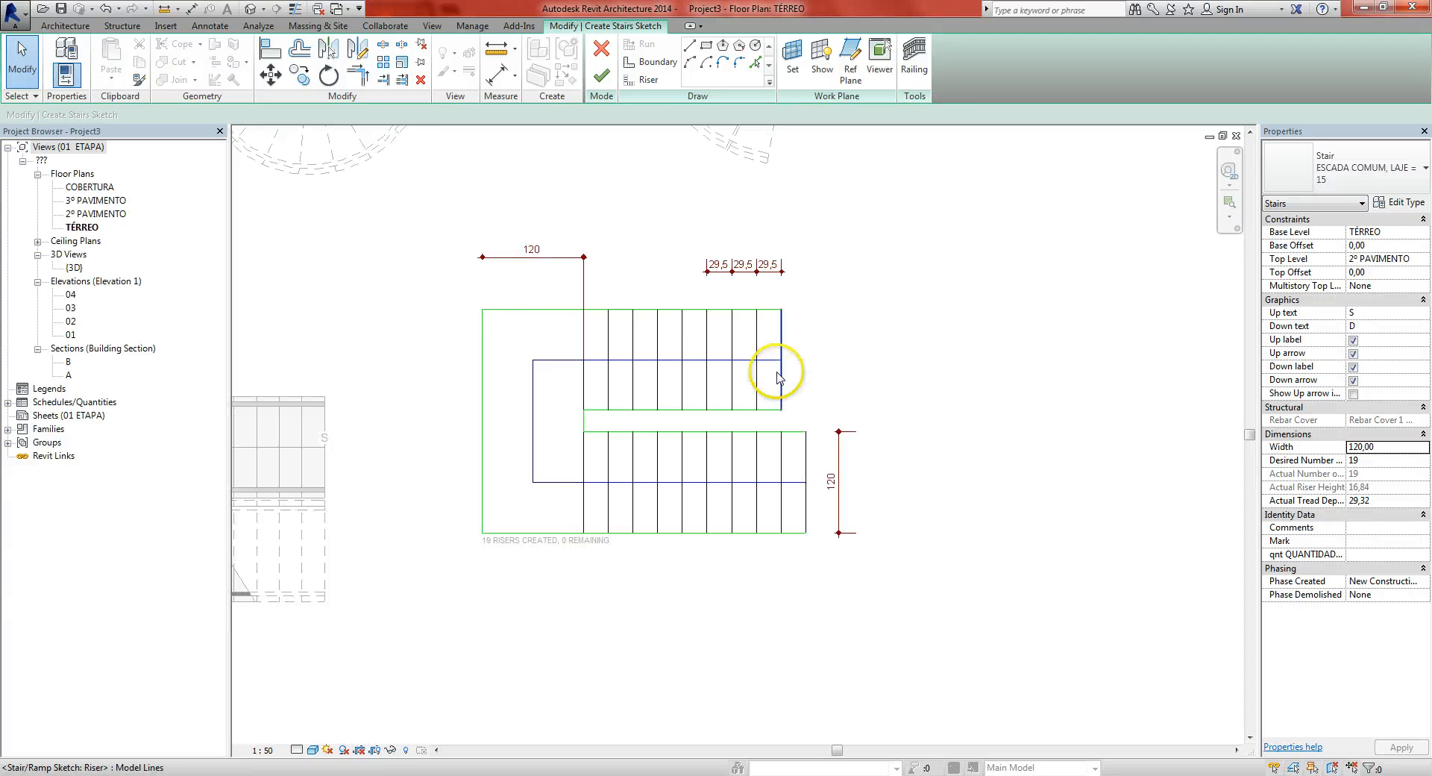
{"action": "left_click", "coordinate": [648, 68]}
{"action": "left_click", "coordinate": [865, 331]}
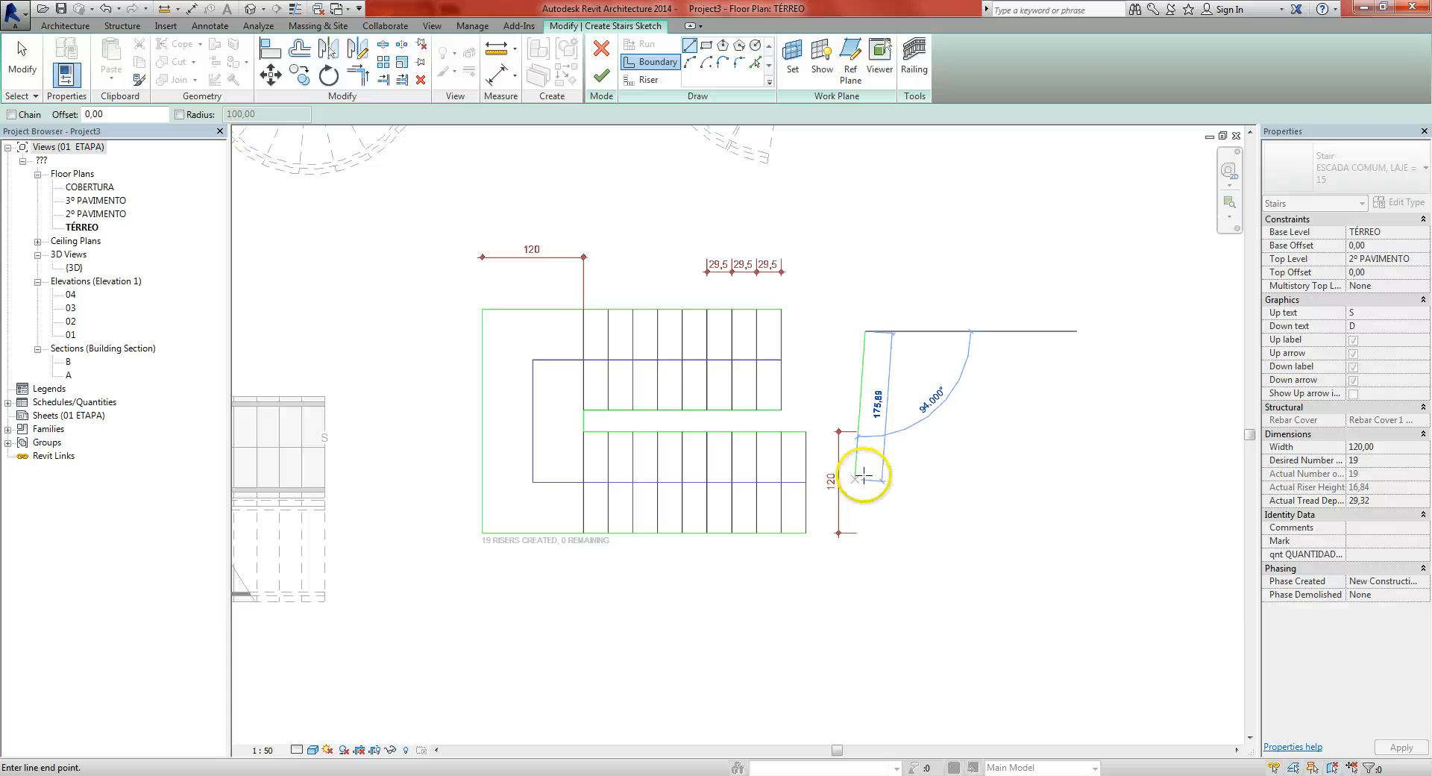
{"action": "key", "text": "Escape"}
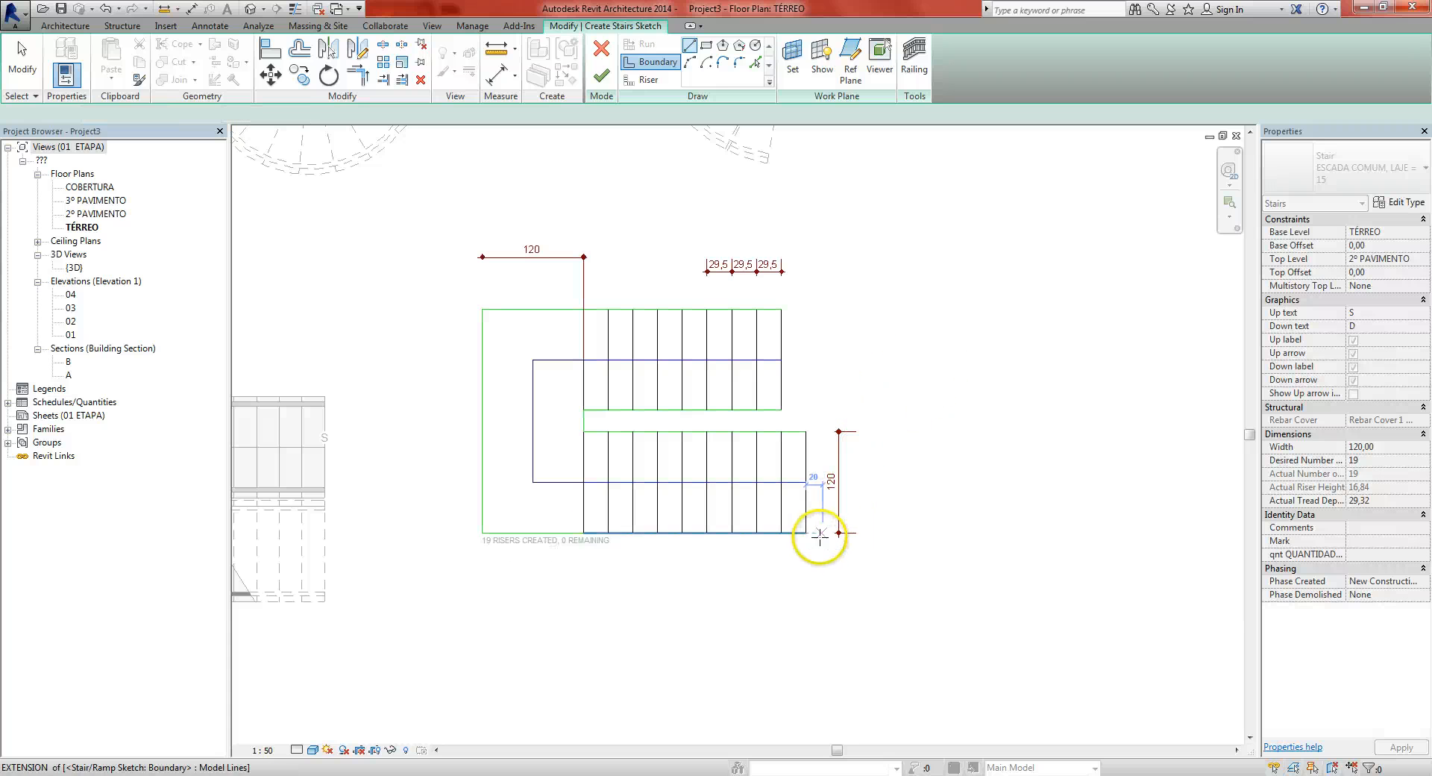
Draw a horizontal riser across the middle of the landing, from the inner boundary's midpoint to the outer boundary
{"action": "left_click", "coordinate": [648, 80]}
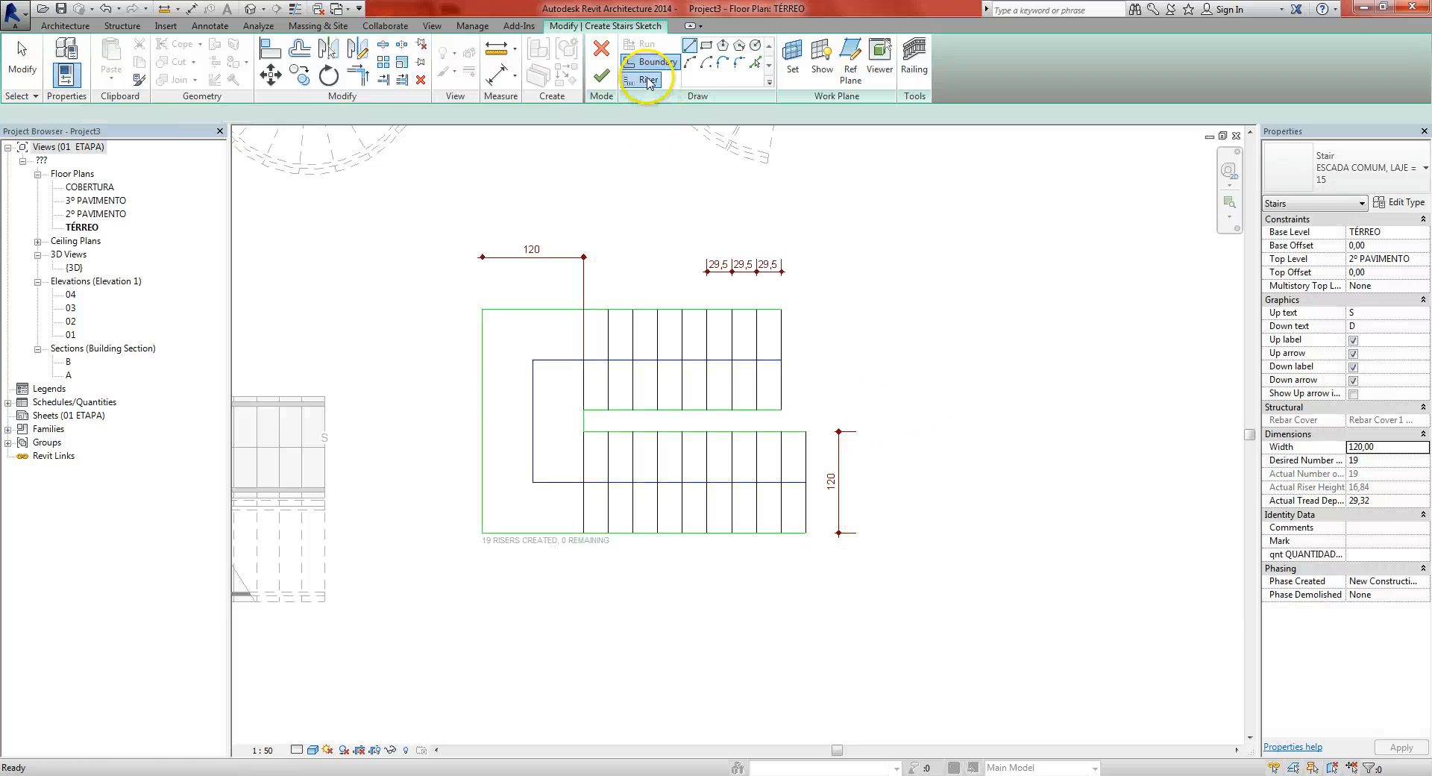
{"action": "left_click", "coordinate": [962, 363]}
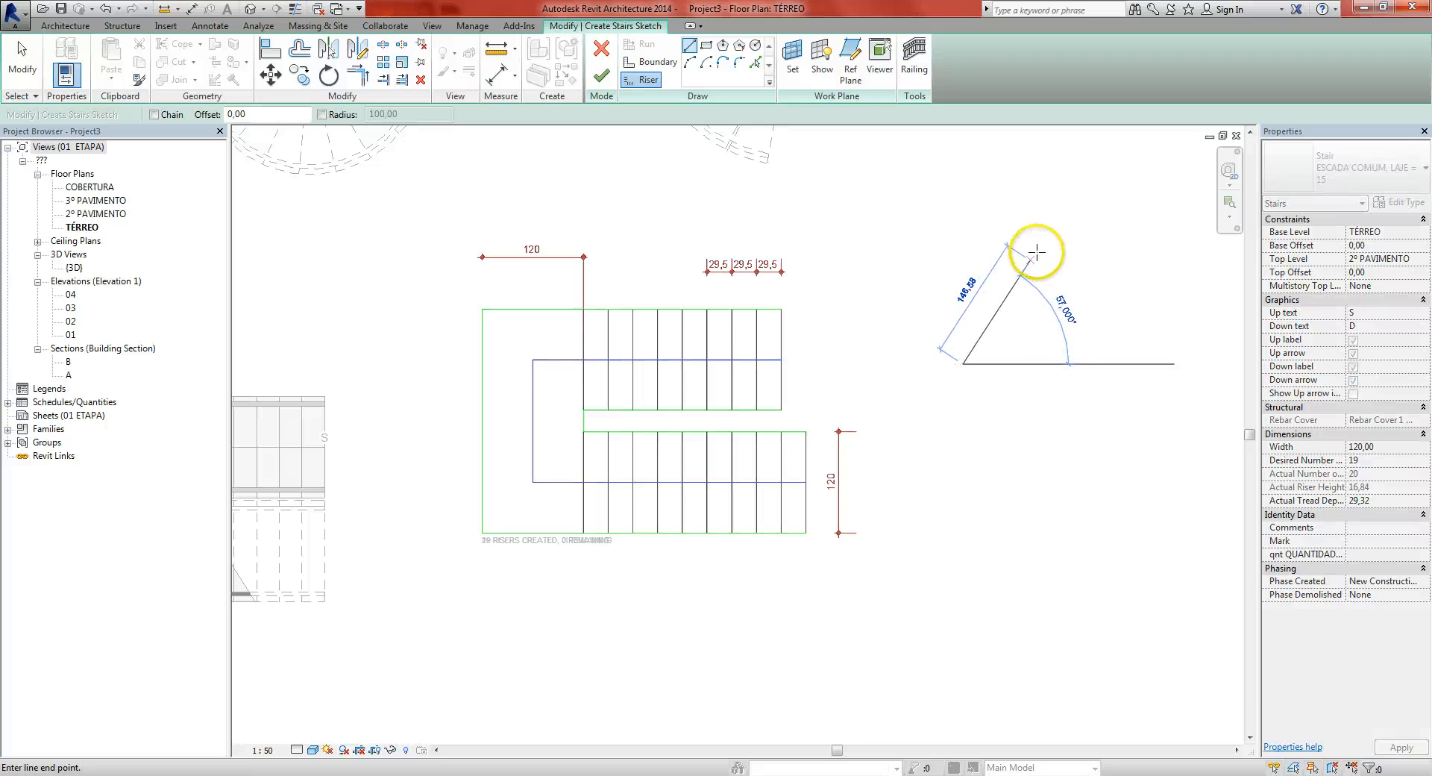
{"action": "key", "text": "Escape"}
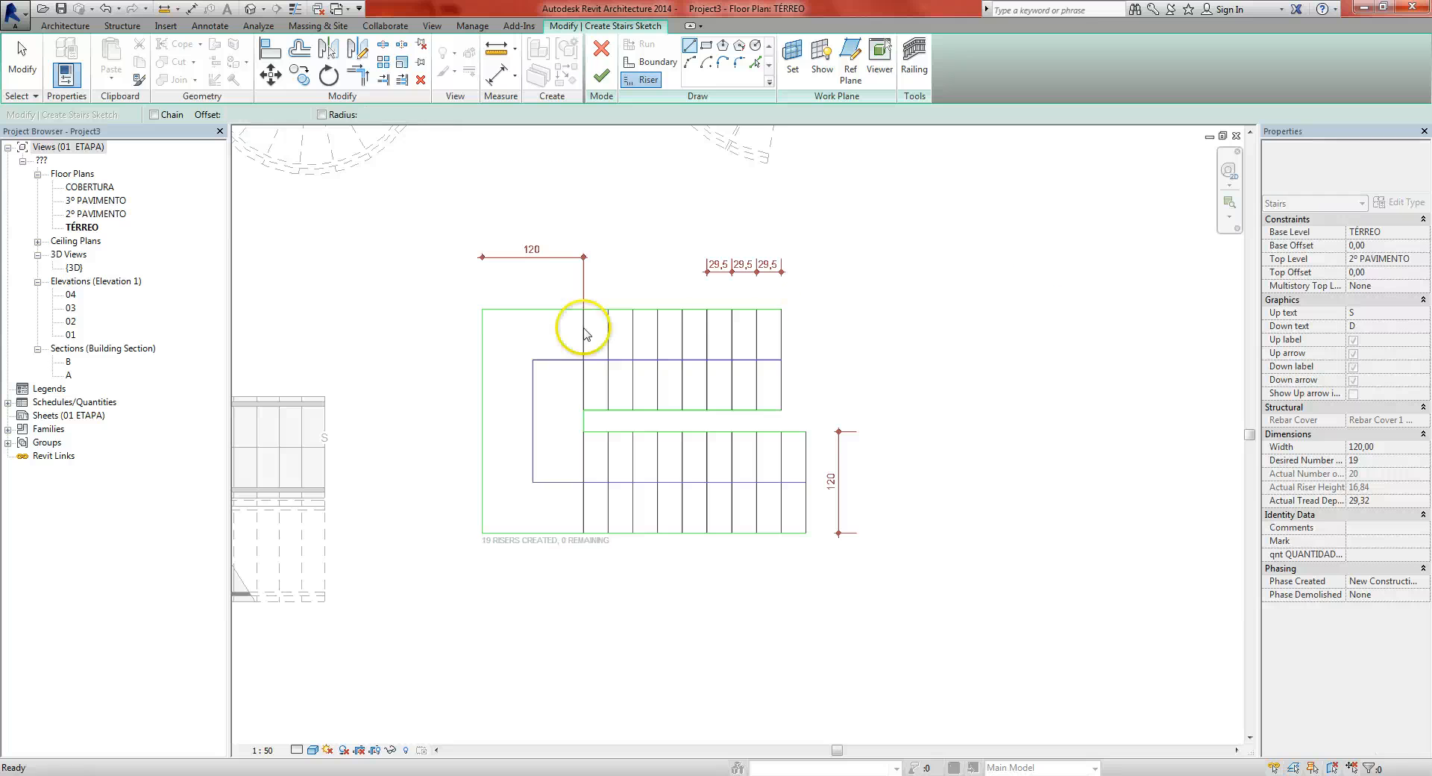
{"action": "middle_click_drag", "start_coordinate": [622, 379], "coordinate": [649, 377]}
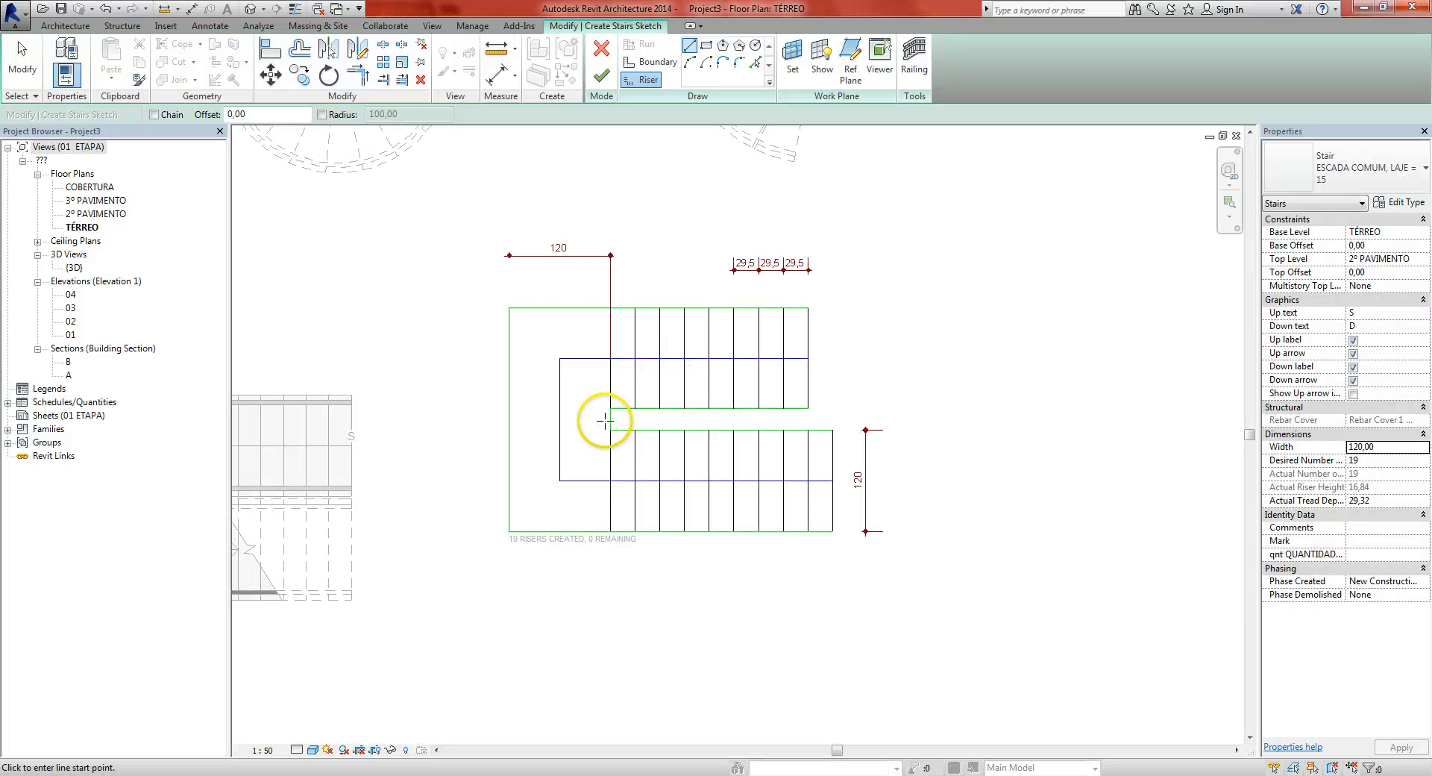
{"action": "left_click", "coordinate": [610, 419]}
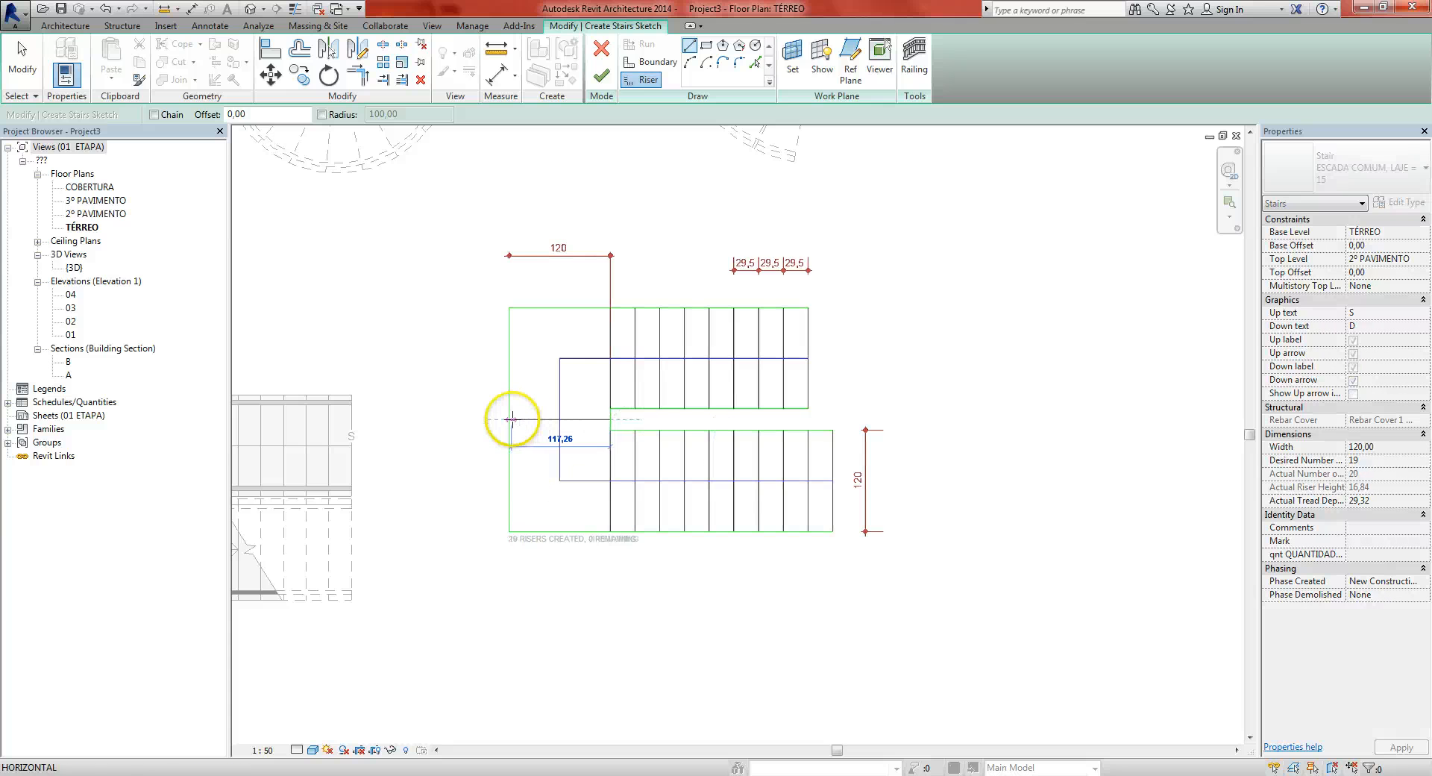
{"action": "left_click", "coordinate": [513, 419]}
{"action": "key", "text": "Escape"}
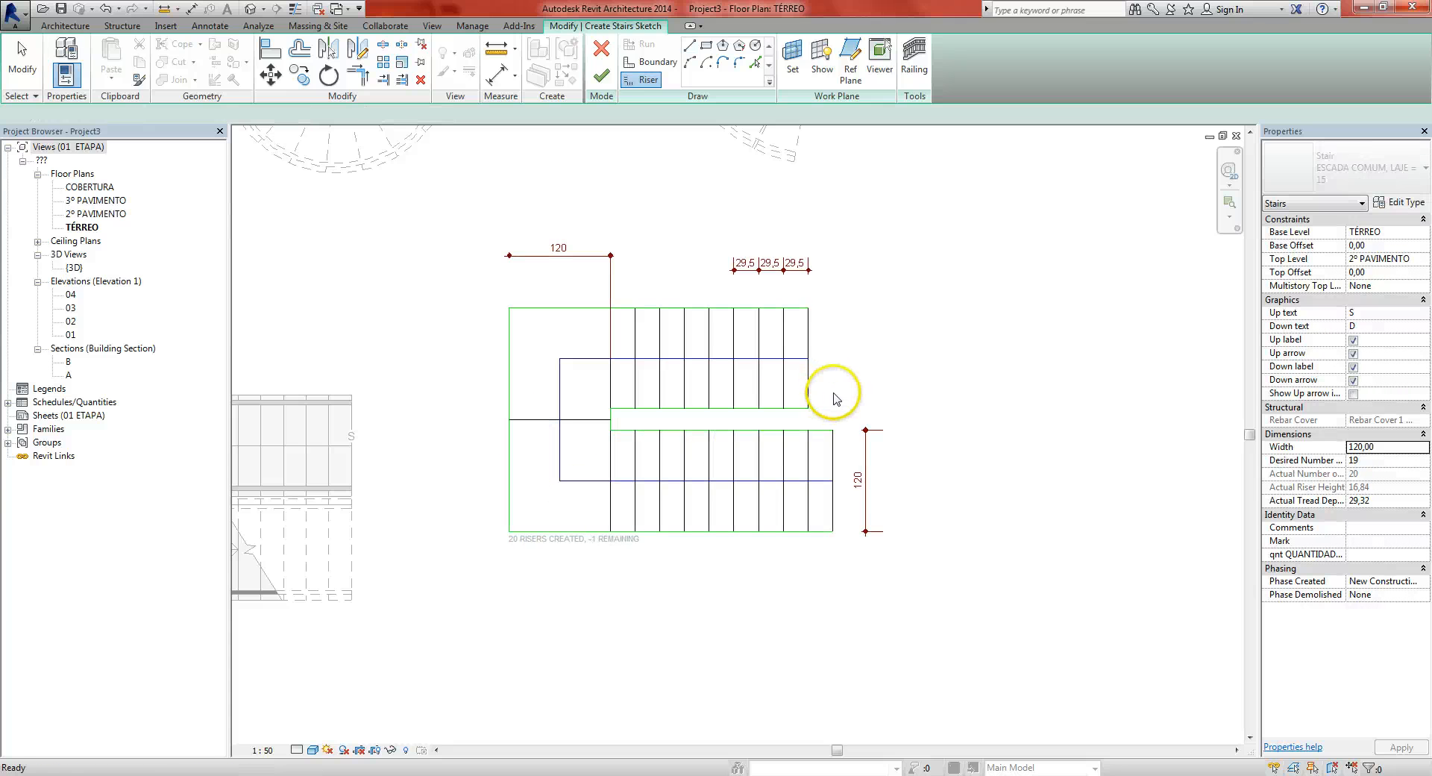
Finish the second U-shaped stair's sketch in the 3D view and inspect its divided landing from several sides
{"action": "key", "text": "ctrl+Tab"}
{"action": "middle_click_drag", "start_coordinate": [831, 364], "coordinate": [867, 372]}
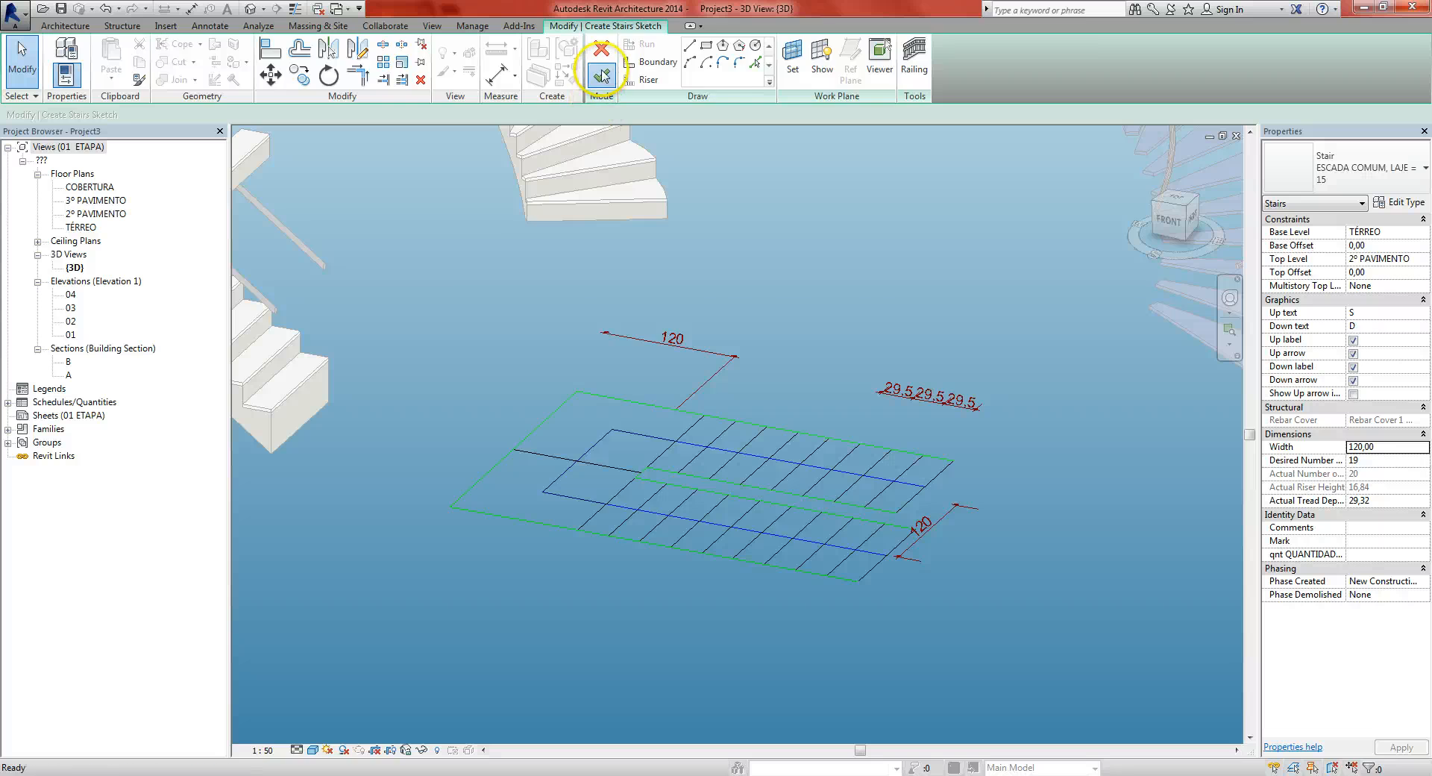
{"action": "left_click", "coordinate": [601, 75]}
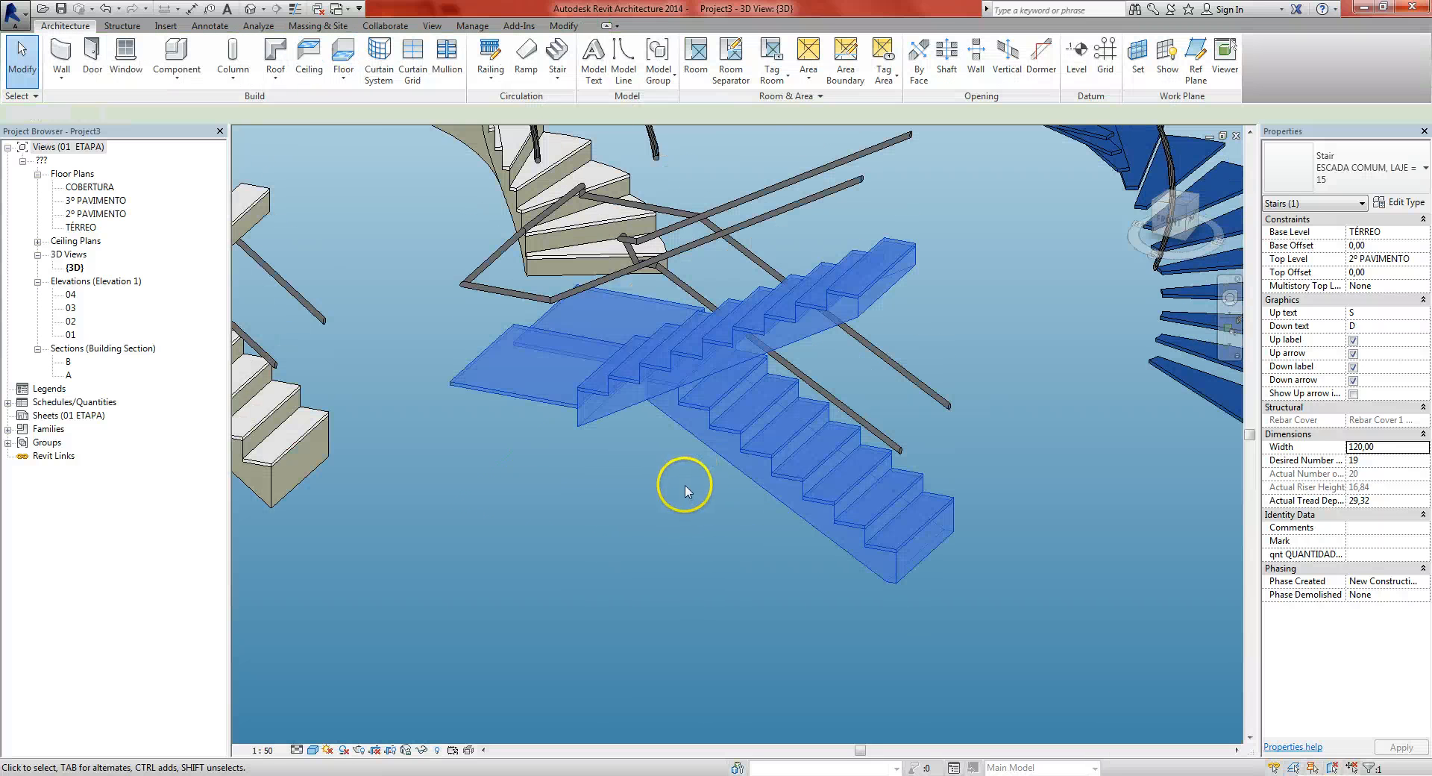
{"action": "left_click", "coordinate": [565, 343]}
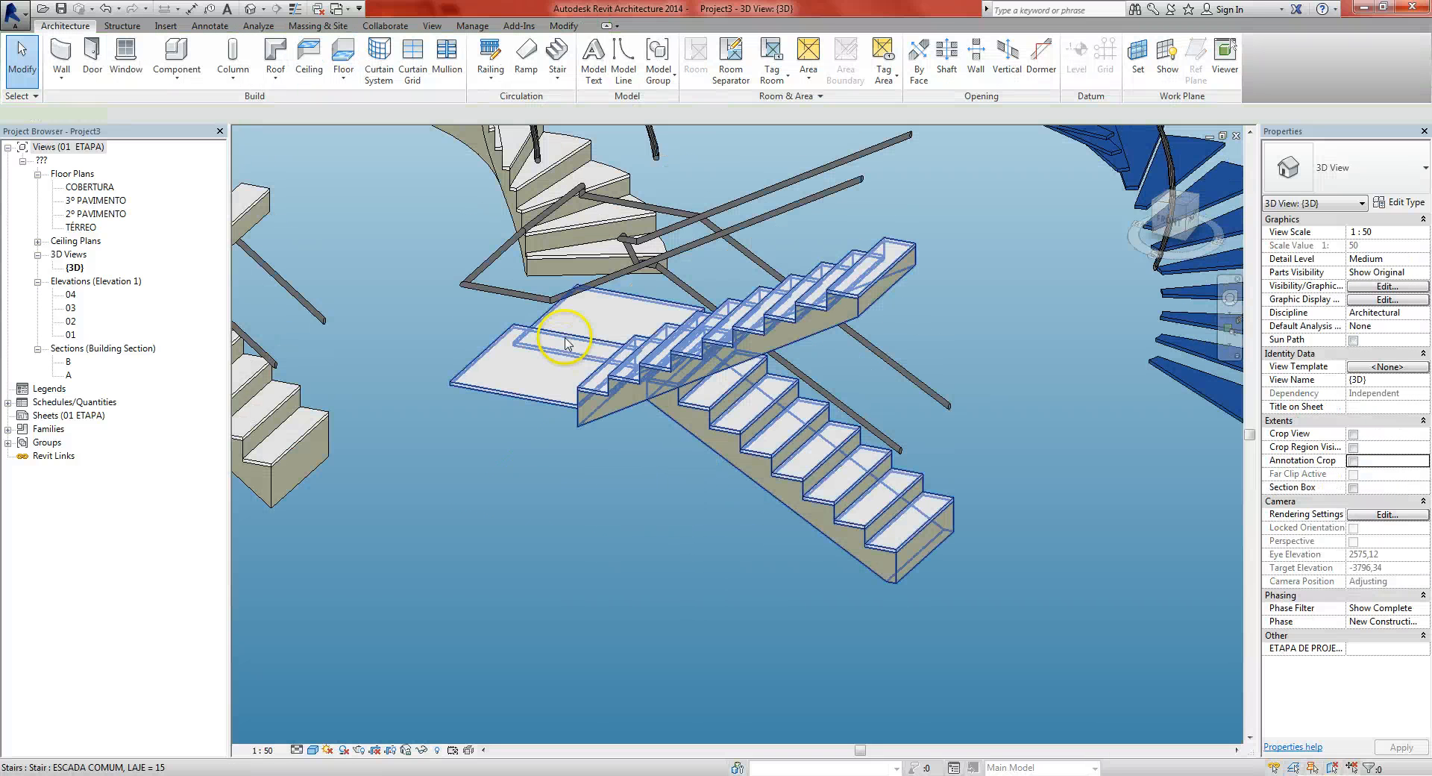
{"action": "left_click", "coordinate": [565, 343]}
{"action": "middle_click_drag", "start_coordinate": [617, 415], "coordinate": [758, 357], "text": "shift"}
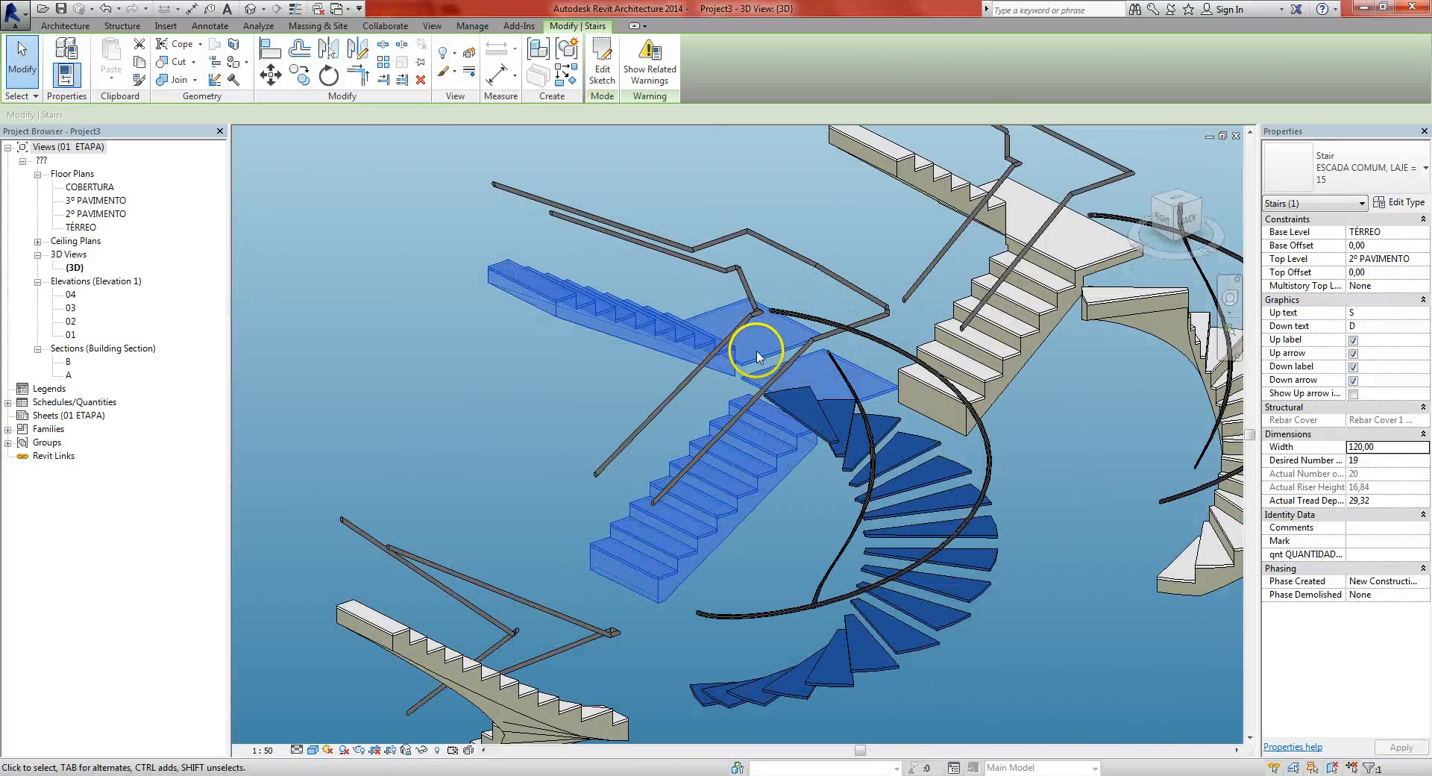
{"action": "middle_click_drag", "start_coordinate": [556, 384], "coordinate": [894, 441], "text": "shift"}
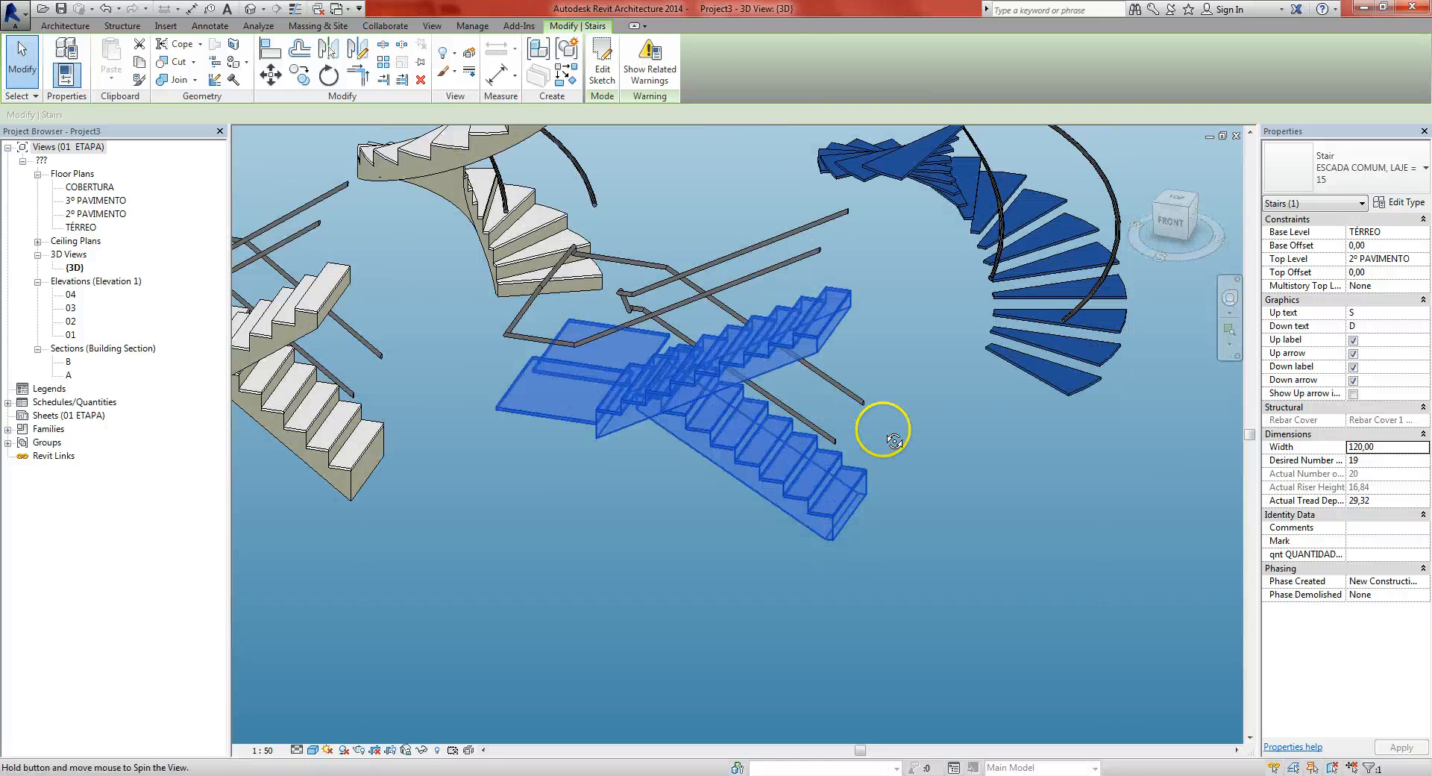
{"action": "left_click", "coordinate": [886, 425]}
Change the stair with the divided landing to the PISOS type in the TÉRREO plan, and inspect it in 3D
{"action": "key", "text": "ctrl+Tab"}
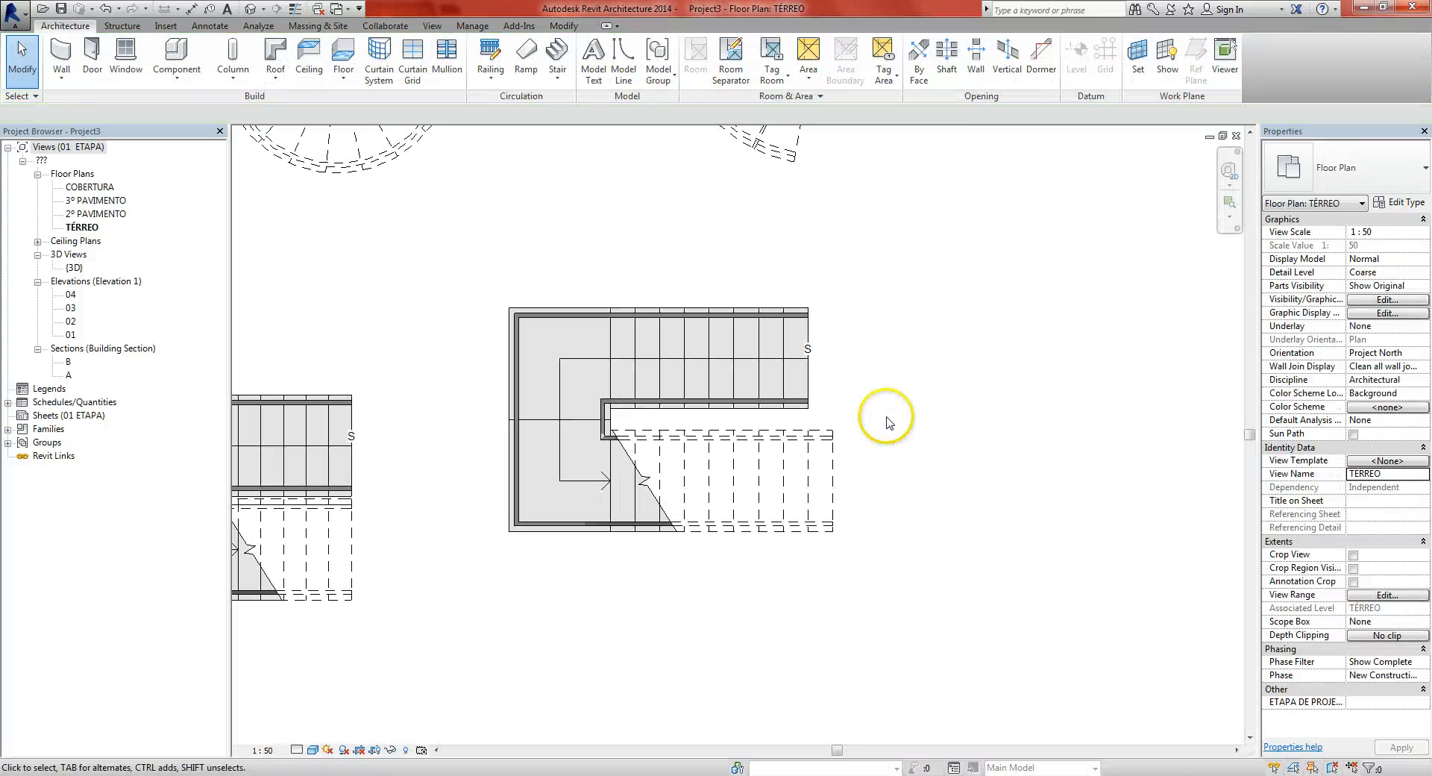
{"action": "scroll", "coordinate": [599, 480], "scroll_direction": "down", "scroll_amount": 2}
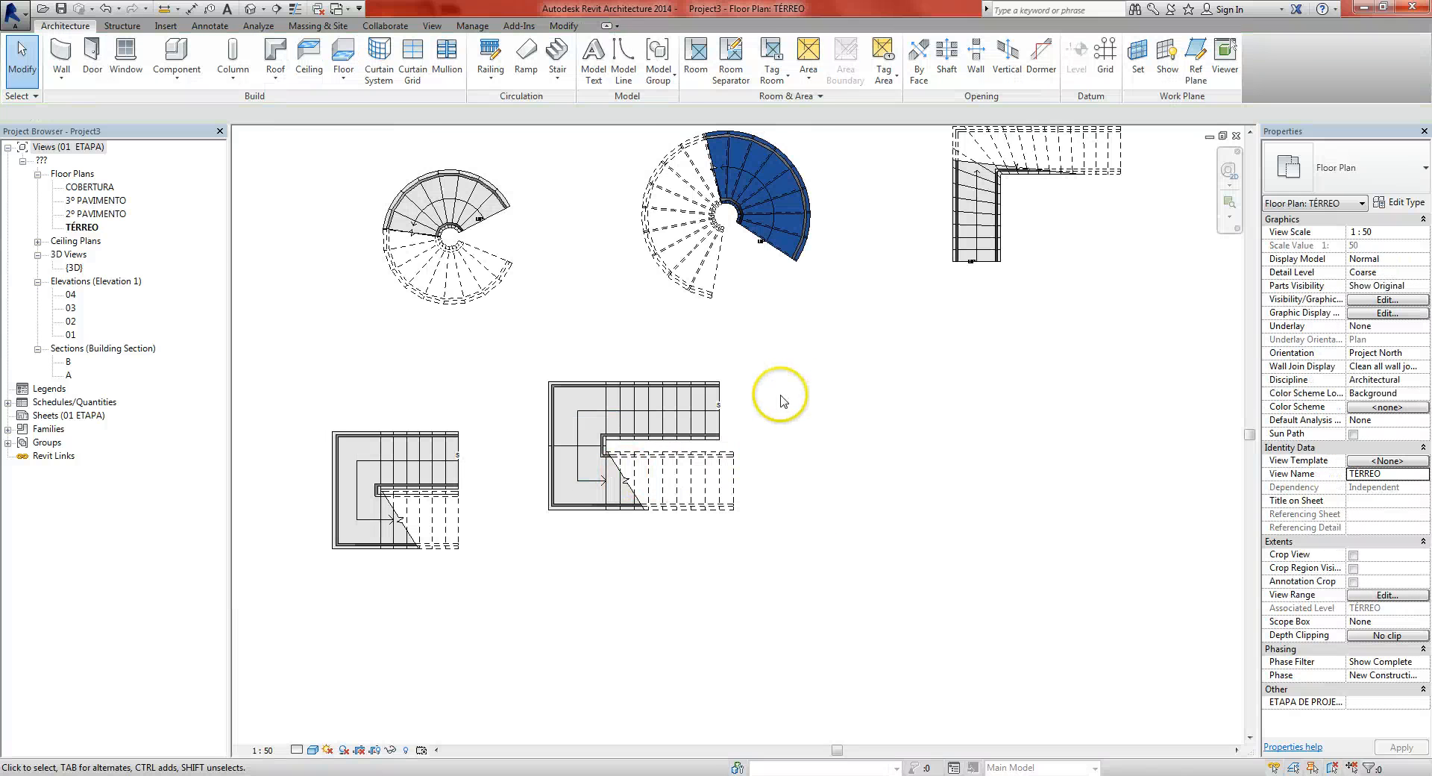
{"action": "left_click", "coordinate": [653, 395]}
{"action": "left_click", "coordinate": [1328, 170]}
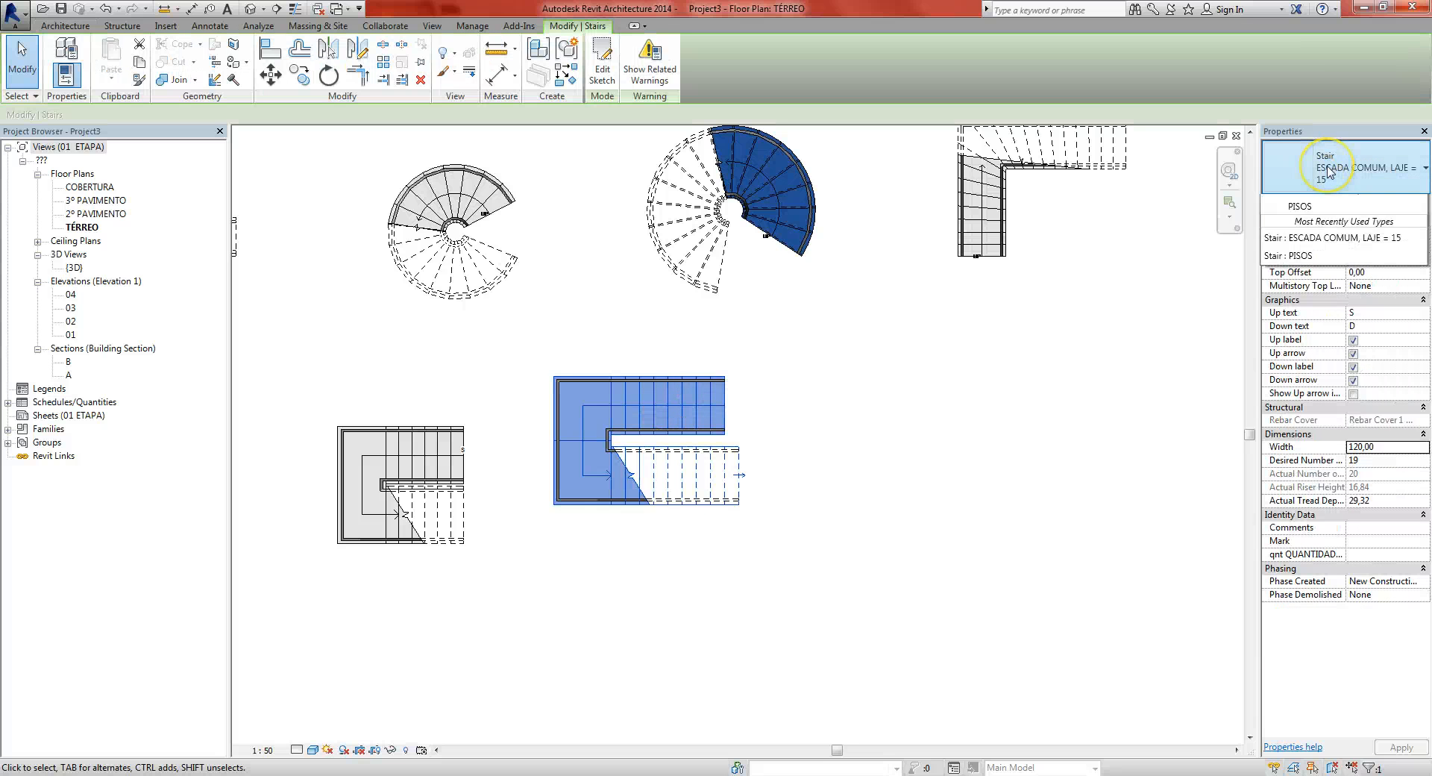
{"action": "left_click", "coordinate": [1315, 252]}
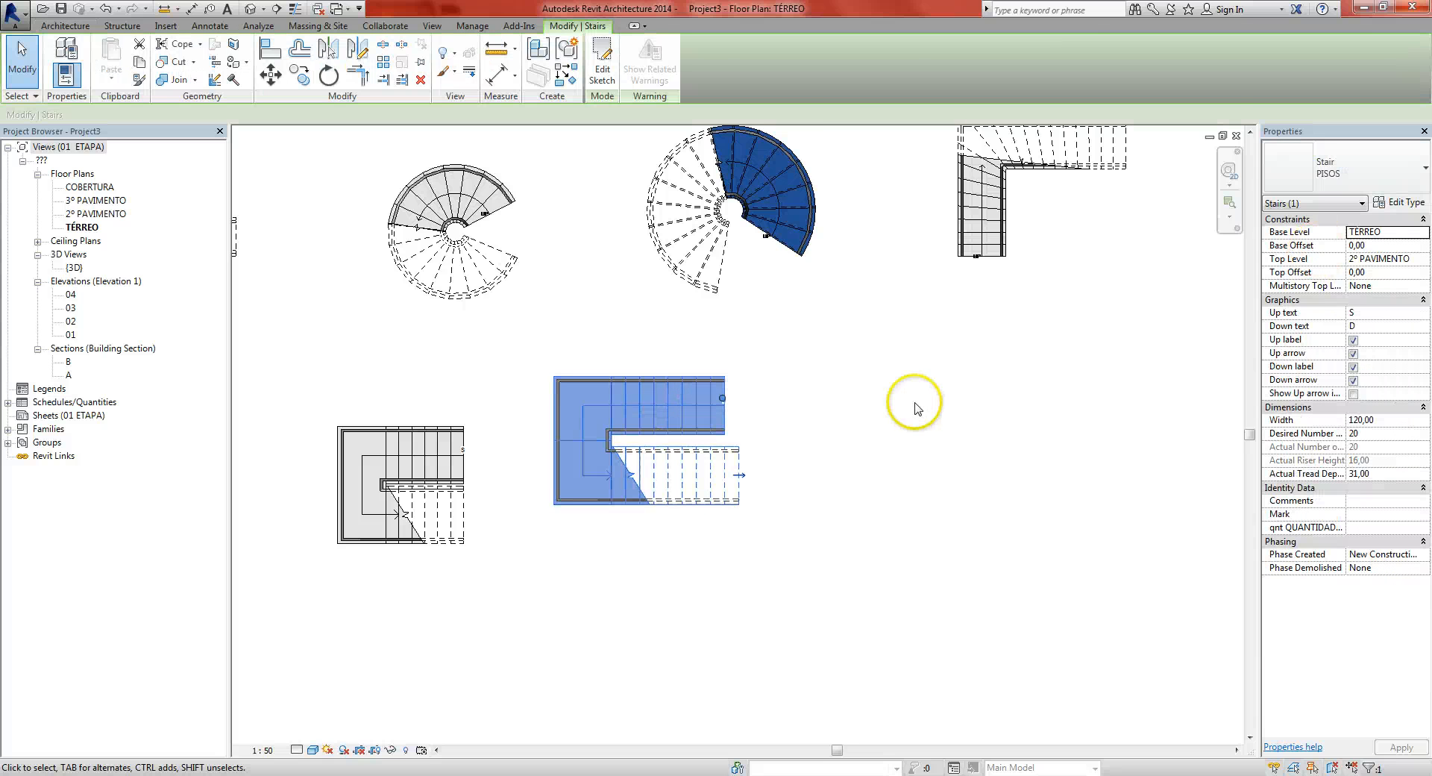
{"action": "left_click", "coordinate": [919, 408]}
{"action": "key", "text": "ctrl+Tab"}
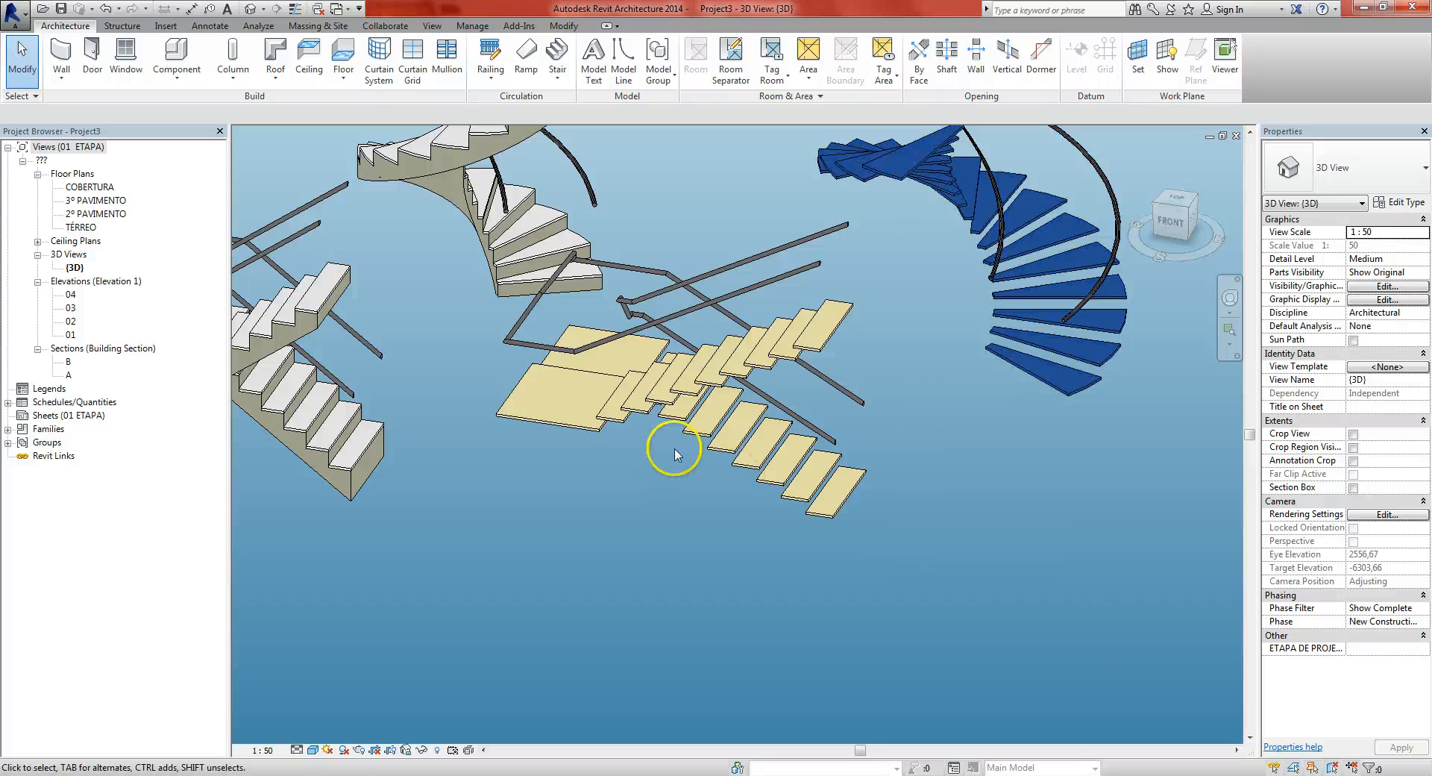
{"action": "left_click", "coordinate": [730, 449]}
{"action": "middle_click_drag", "start_coordinate": [767, 448], "coordinate": [587, 463], "text": "shift"}
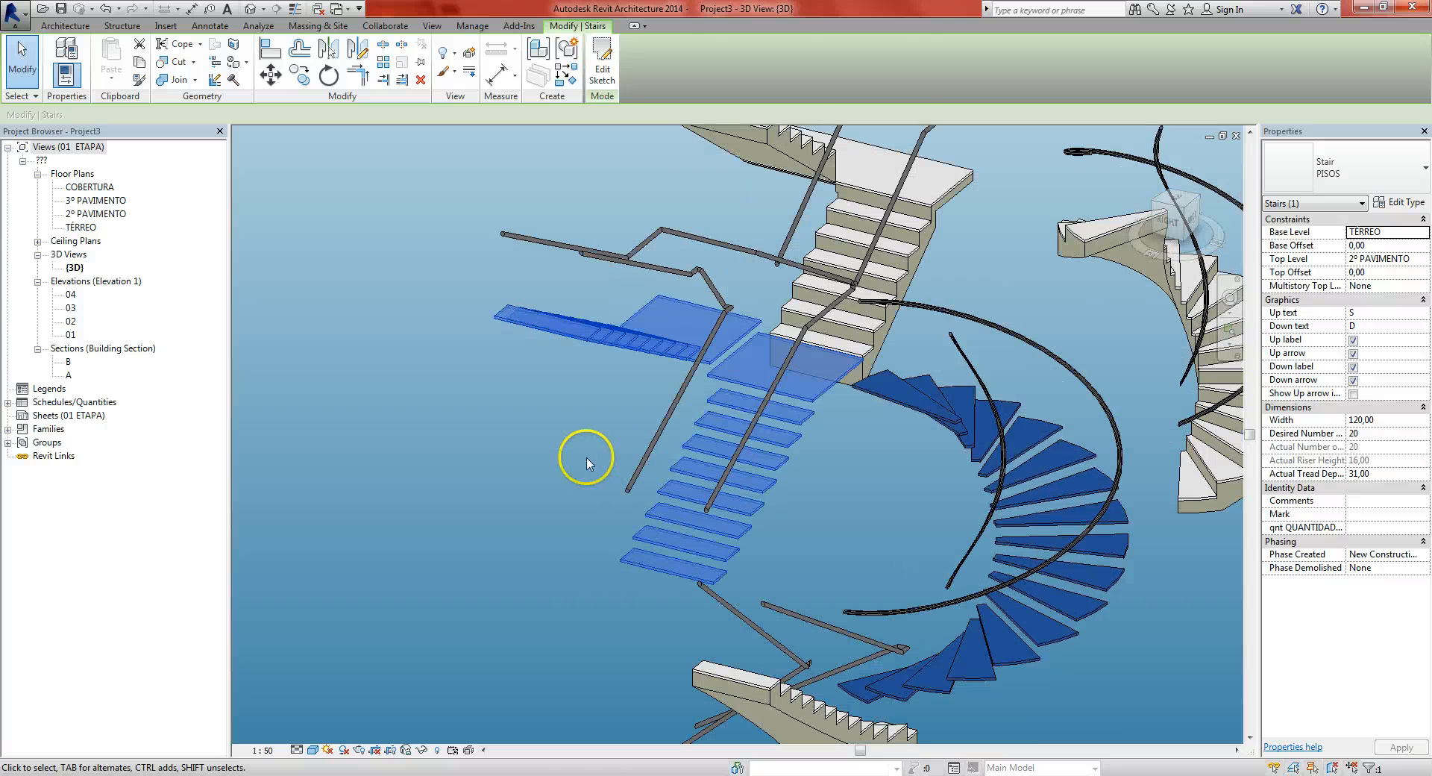
Edit the PISOS stair's sketch to add two diagonal risers from the landing's inner corners to its outer corners, and finish the sketch
{"action": "left_click", "coordinate": [610, 77]}
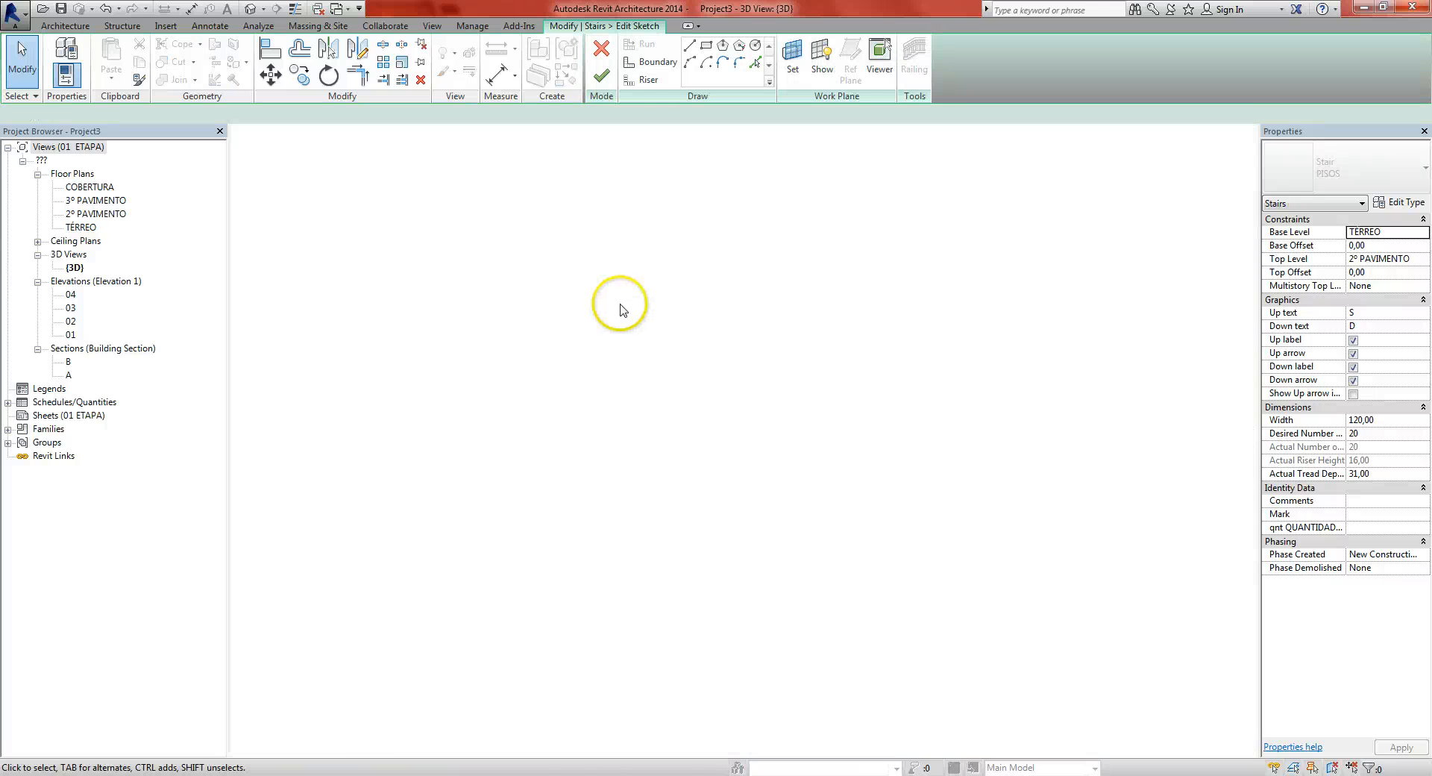
{"action": "left_click", "coordinate": [648, 81]}
{"action": "scroll", "coordinate": [576, 459], "scroll_direction": "up", "scroll_amount": 3}
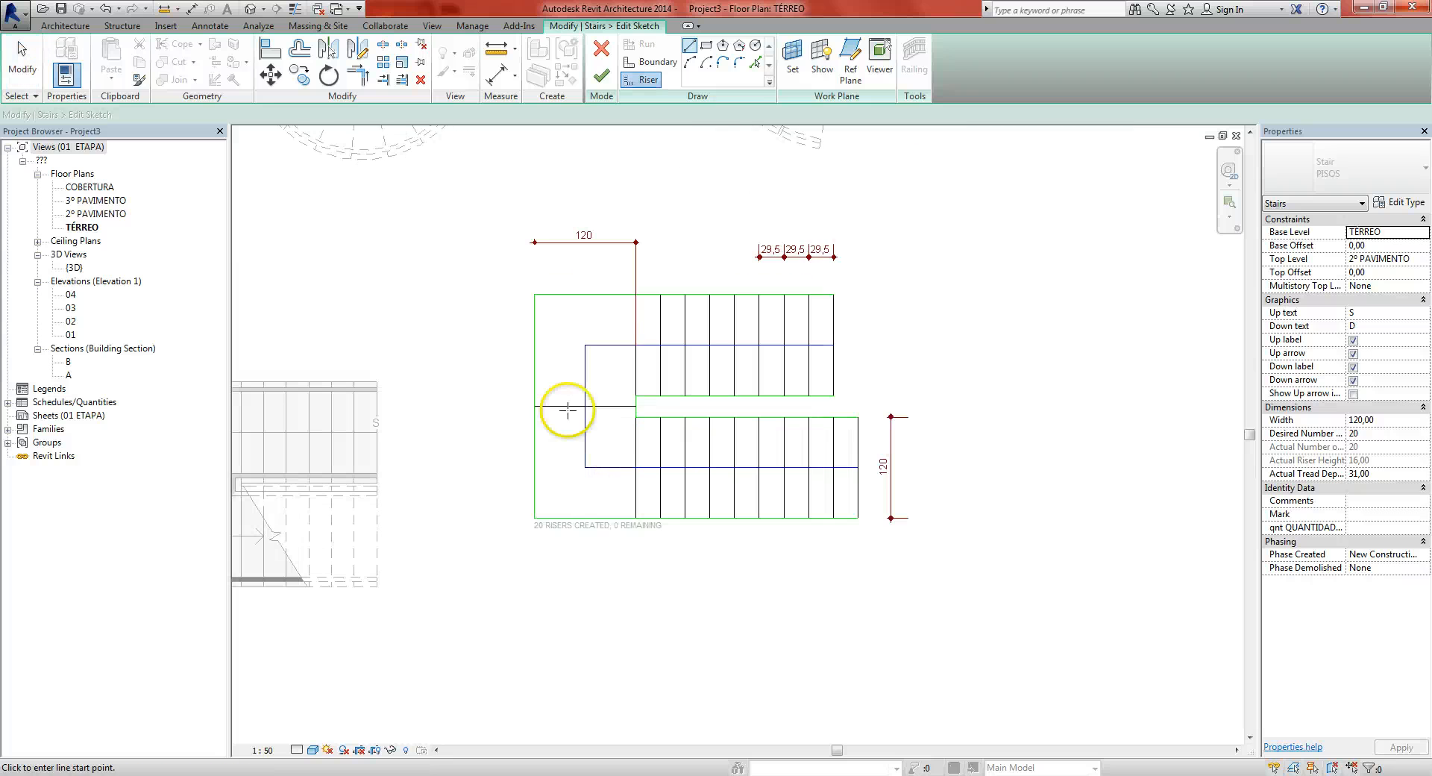
{"action": "left_click", "coordinate": [634, 405]}
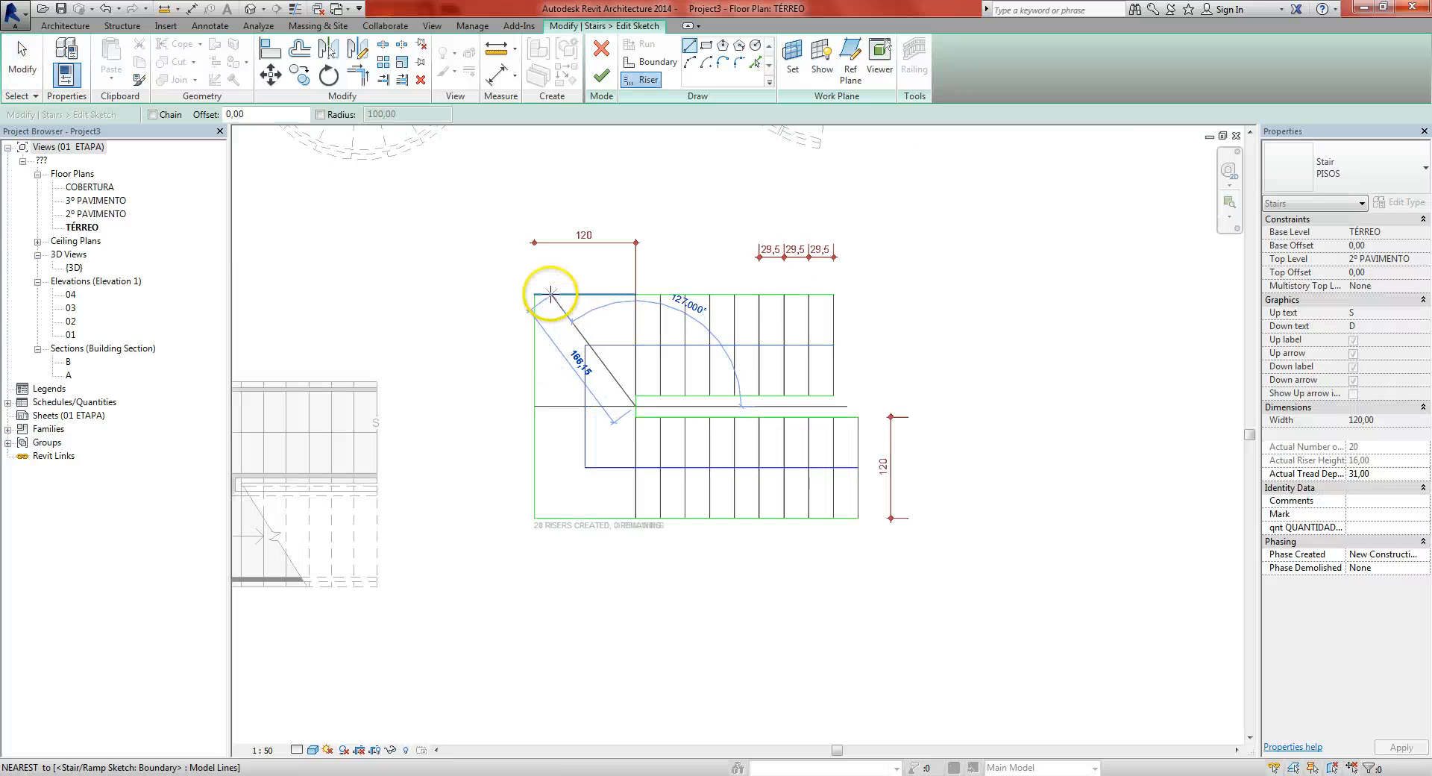
{"action": "key", "text": "Escape"}
{"action": "left_click", "coordinate": [635, 395]}
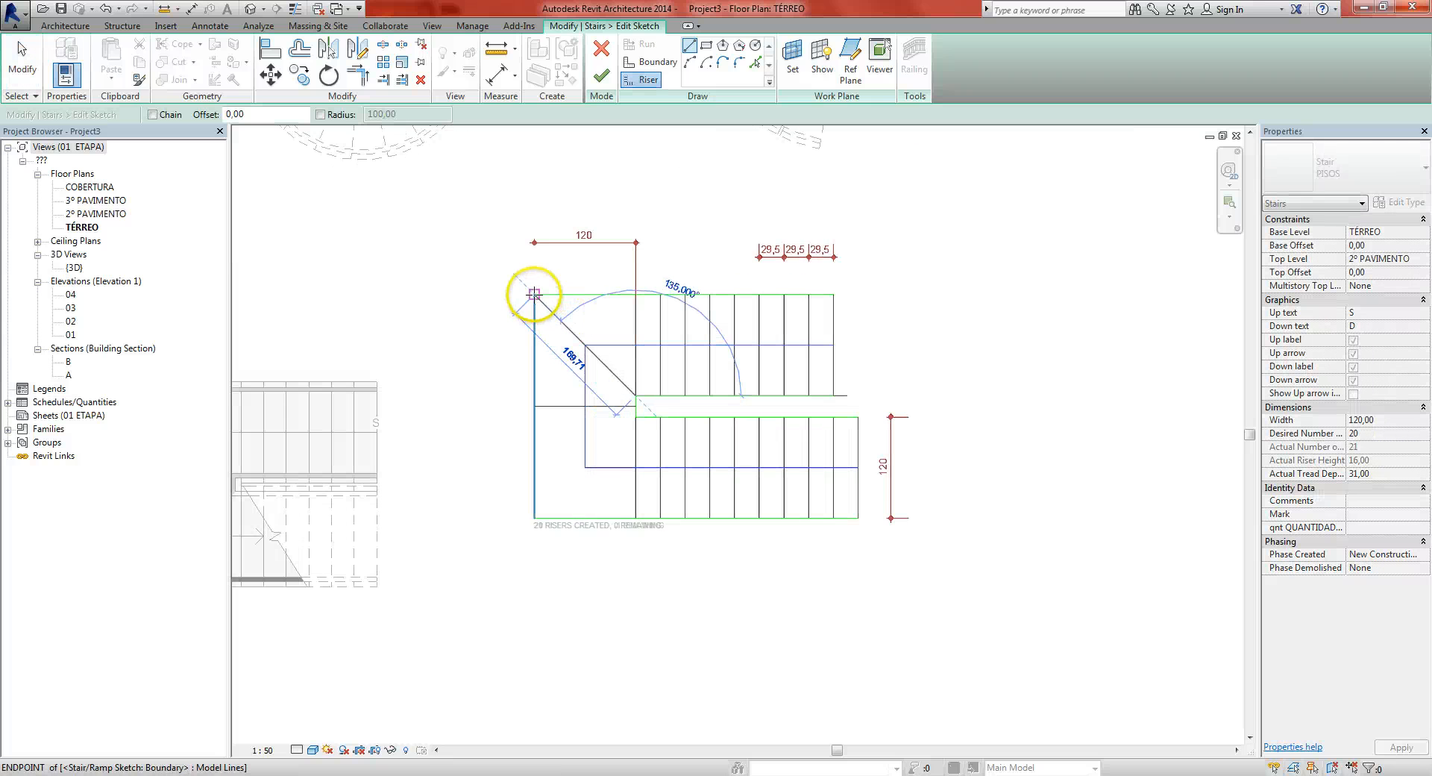
{"action": "left_click", "coordinate": [535, 295]}
{"action": "left_click", "coordinate": [633, 416]}
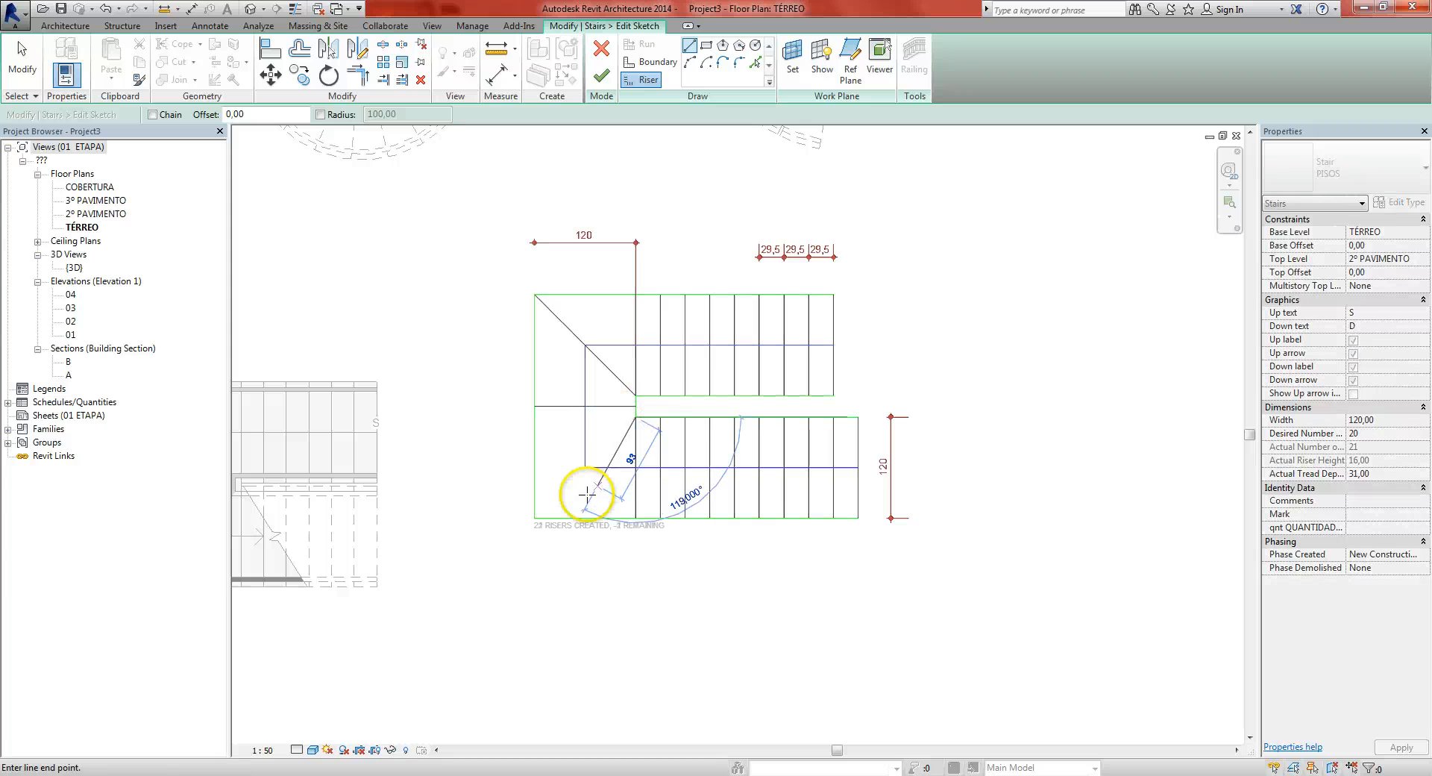
{"action": "left_click", "coordinate": [535, 517]}
{"action": "key", "text": "f"}
{"action": "key", "text": "s"}
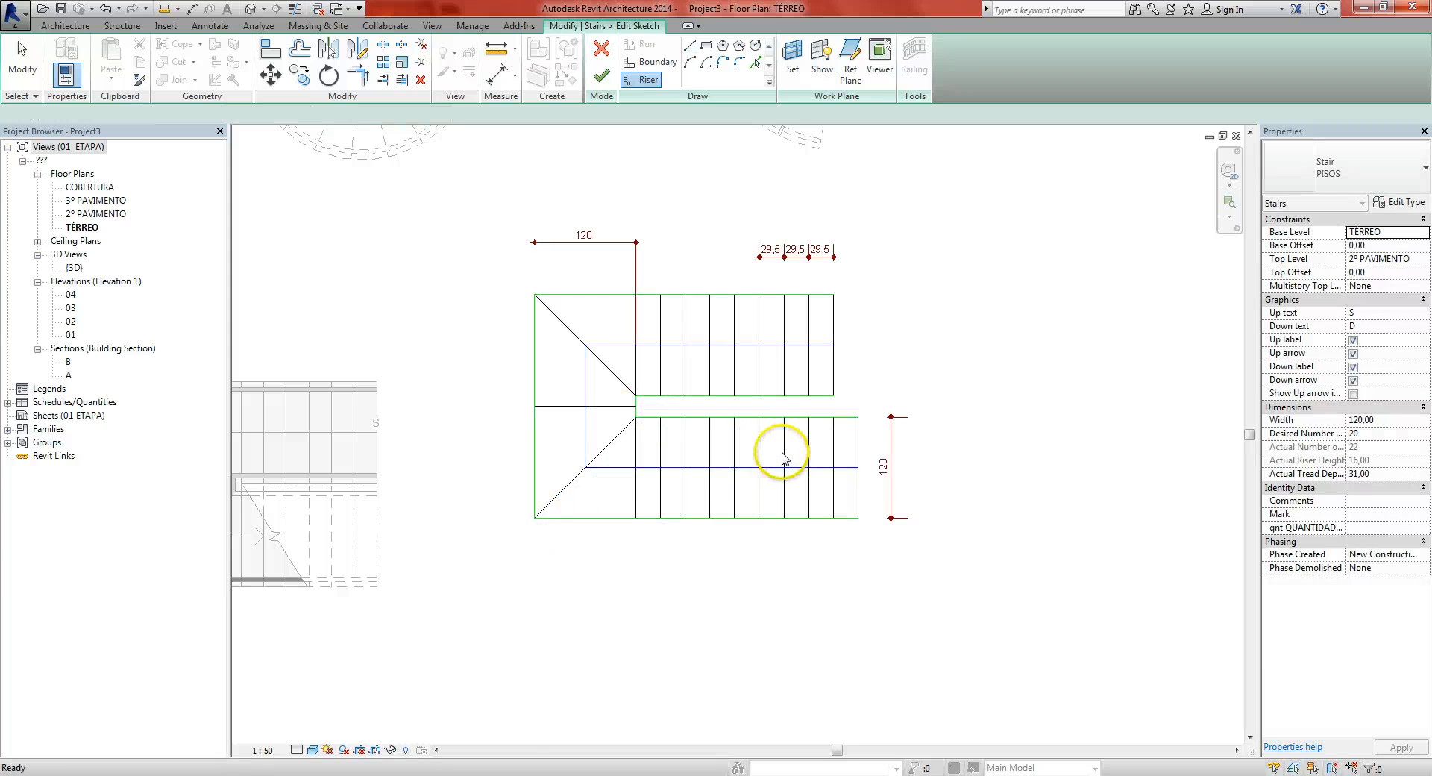
Examine the triangular landing treads of the PISOS stair from several sides in the 3D view
{"action": "key", "text": "ctrl+Tab"}
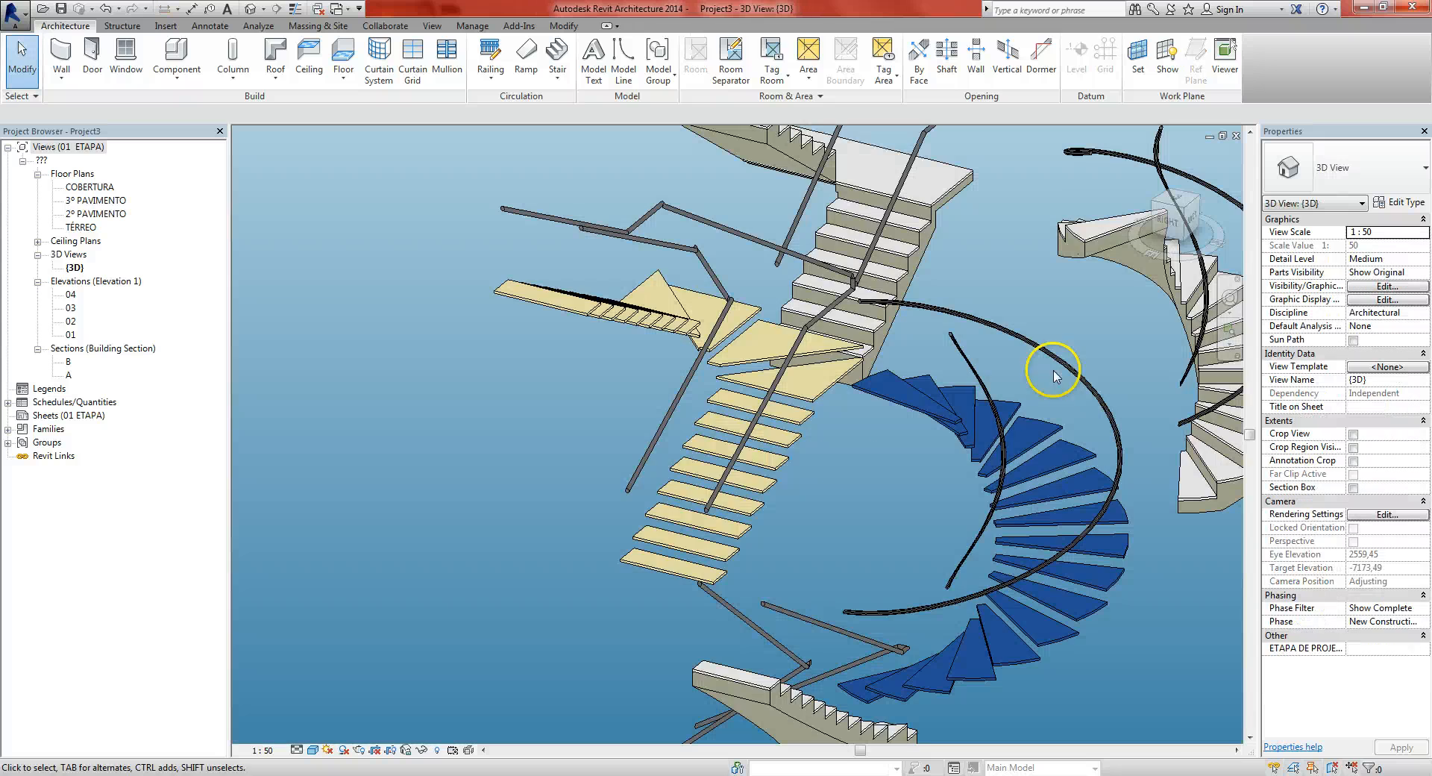
{"action": "left_click", "coordinate": [772, 468]}
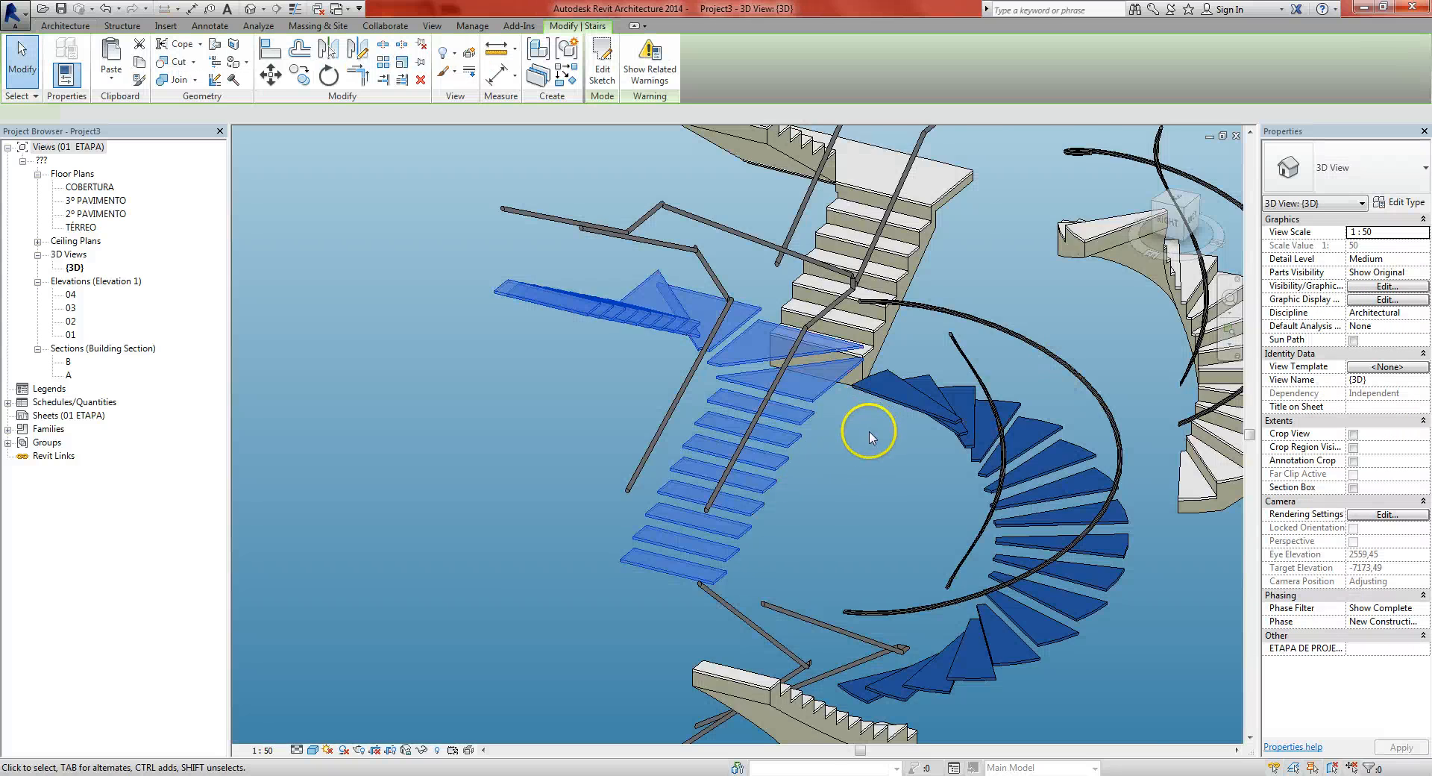
{"action": "middle_click_drag", "start_coordinate": [863, 424], "coordinate": [768, 466], "text": "shift"}
{"action": "middle_click_drag", "start_coordinate": [656, 428], "coordinate": [743, 472], "text": "shift"}
{"action": "left_click", "coordinate": [784, 537]}
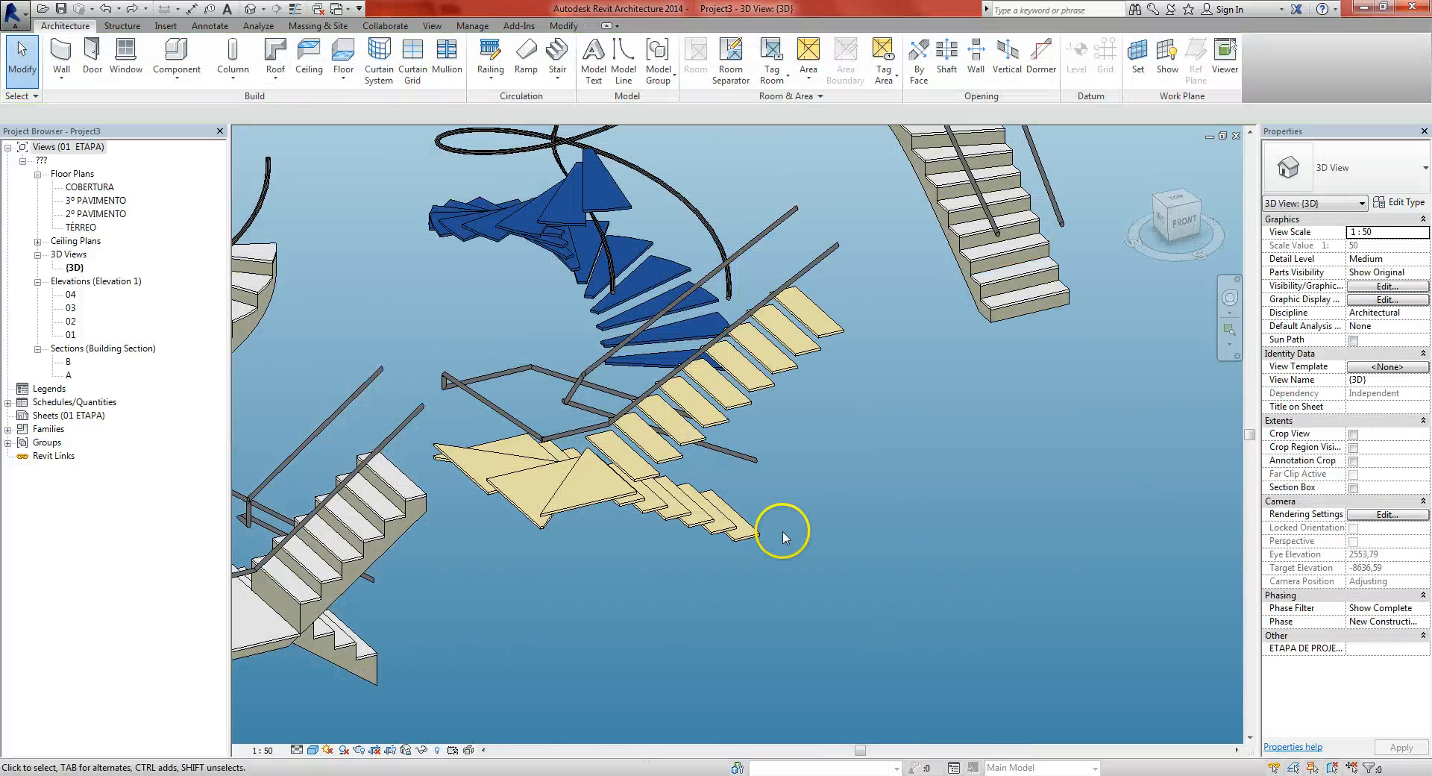
{"action": "left_click", "coordinate": [804, 380]}
{"action": "middle_click_drag", "start_coordinate": [828, 428], "coordinate": [770, 494]}
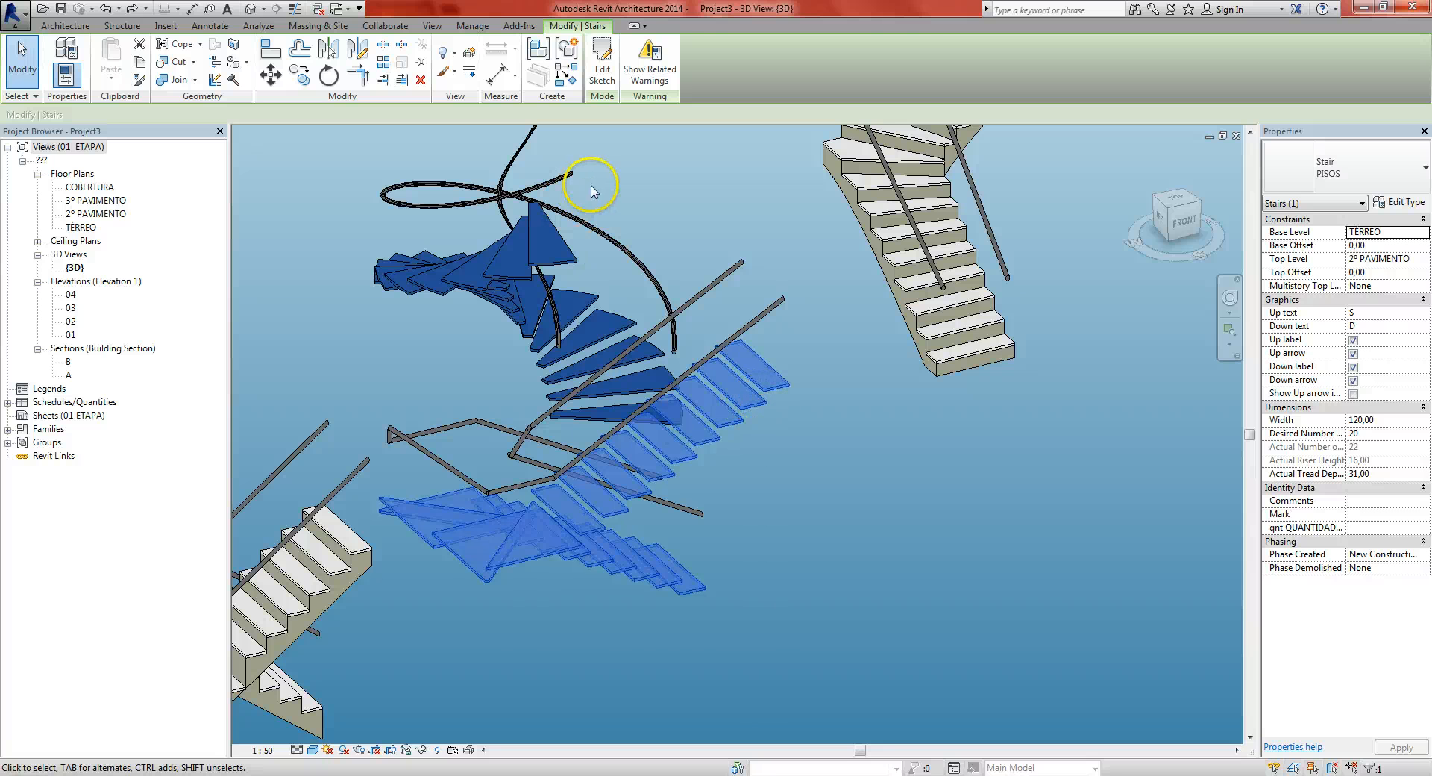
Edit the PISOS stair's sketch to move the lower flight's end riser outward, about 100 cm from its neighbour, finish it, and inspect the stair in 3D
{"action": "left_click", "coordinate": [603, 69]}
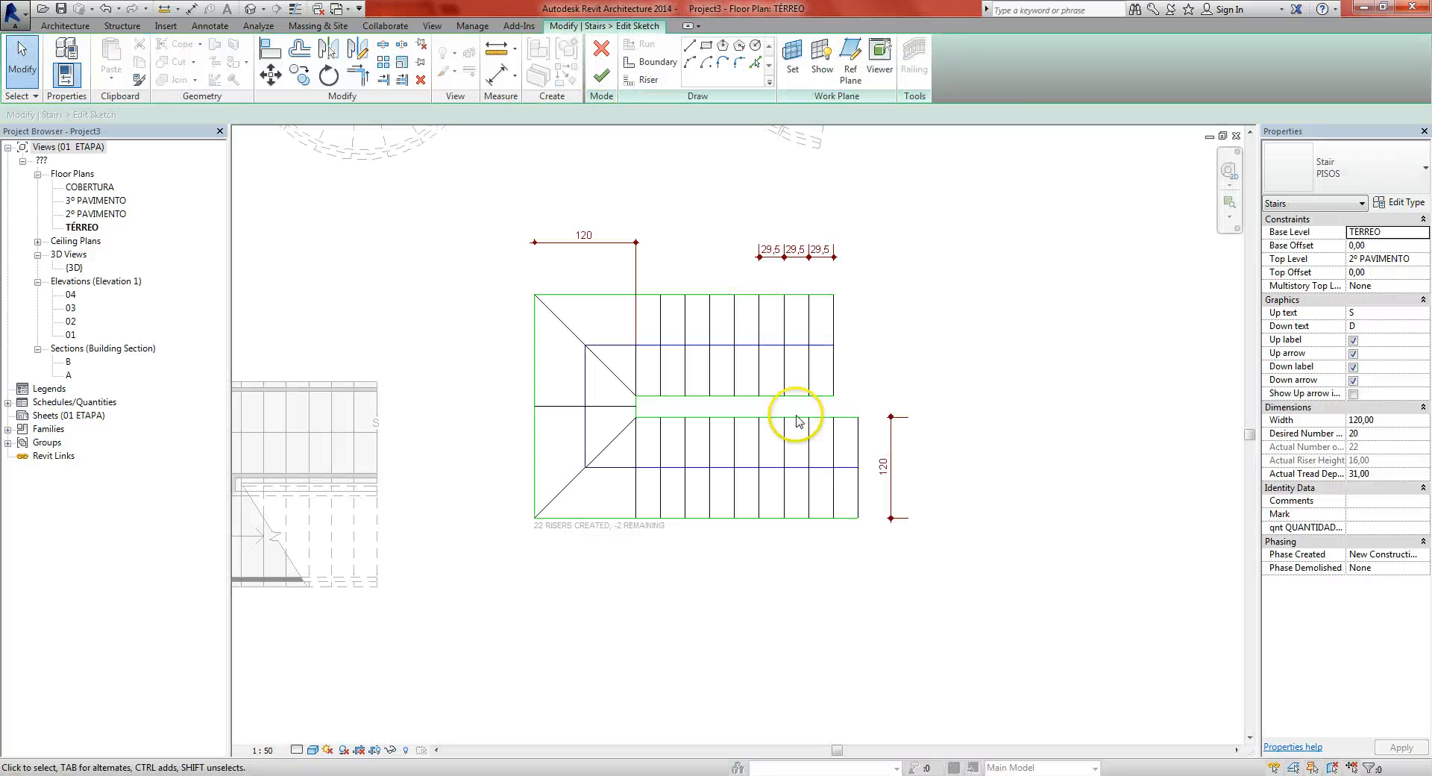
{"action": "middle_click_drag", "start_coordinate": [807, 463], "coordinate": [777, 464]}
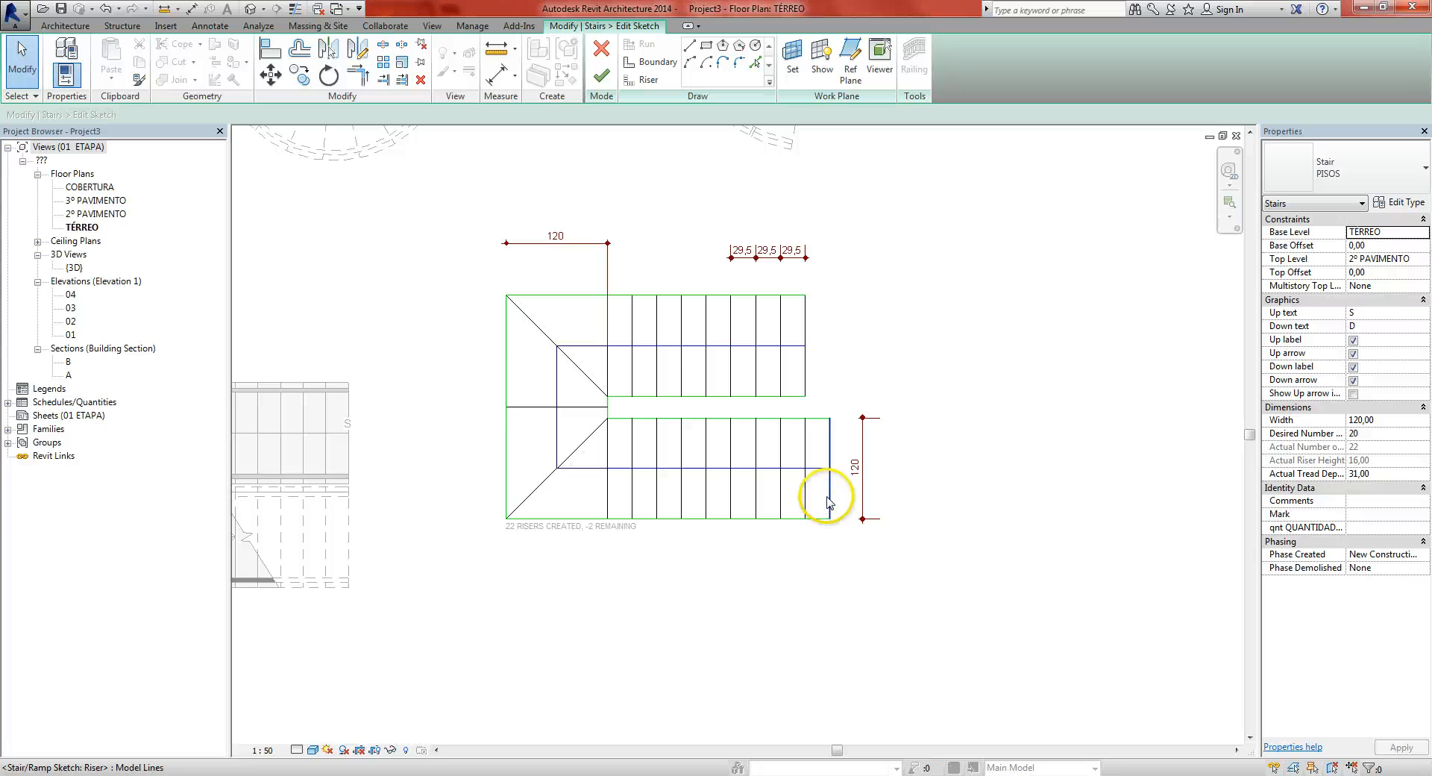
{"action": "left_click", "coordinate": [829, 497]}
{"action": "middle_click_drag", "start_coordinate": [883, 469], "coordinate": [804, 473]}
{"action": "scroll", "coordinate": [794, 491], "scroll_direction": "up", "scroll_amount": 1}
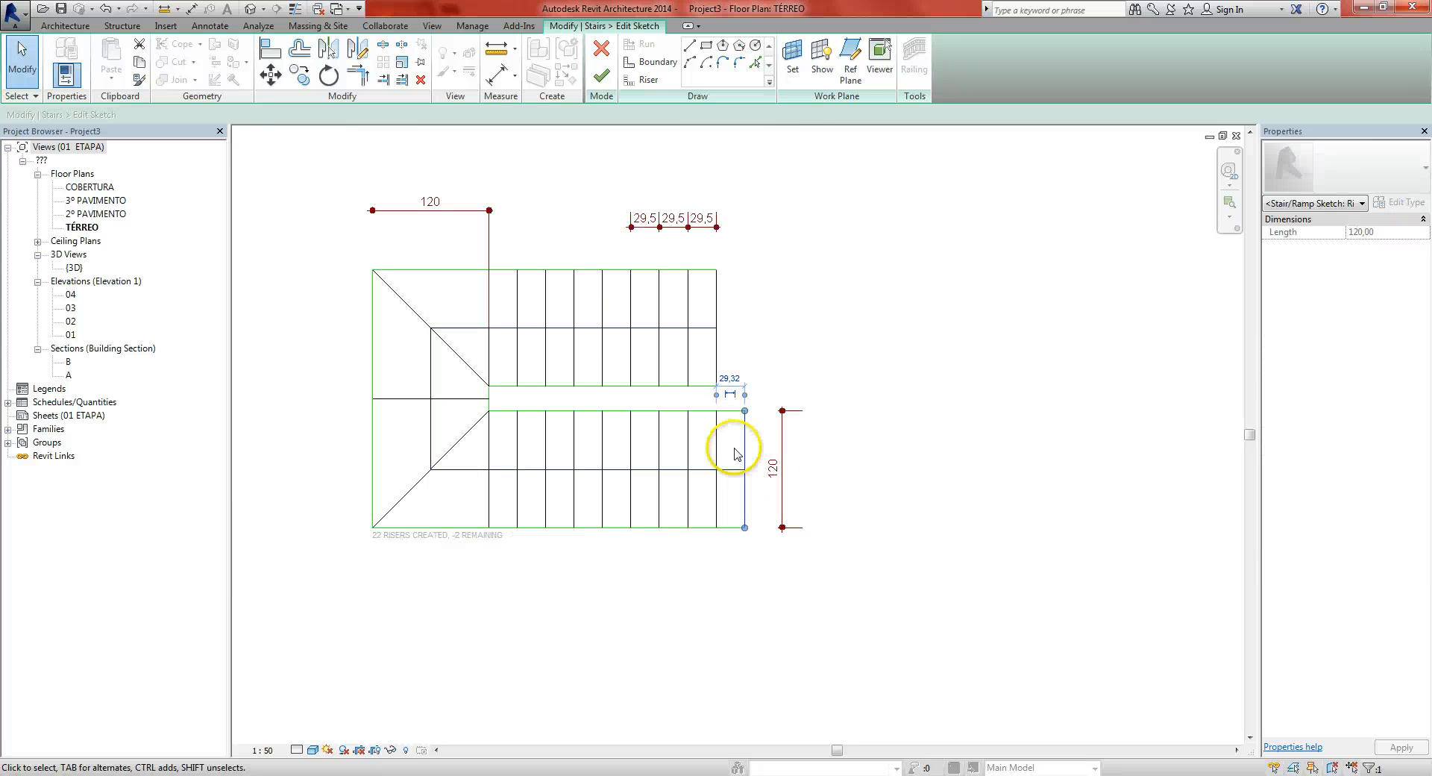
{"action": "left_click_drag", "start_coordinate": [746, 445], "coordinate": [815, 441]}
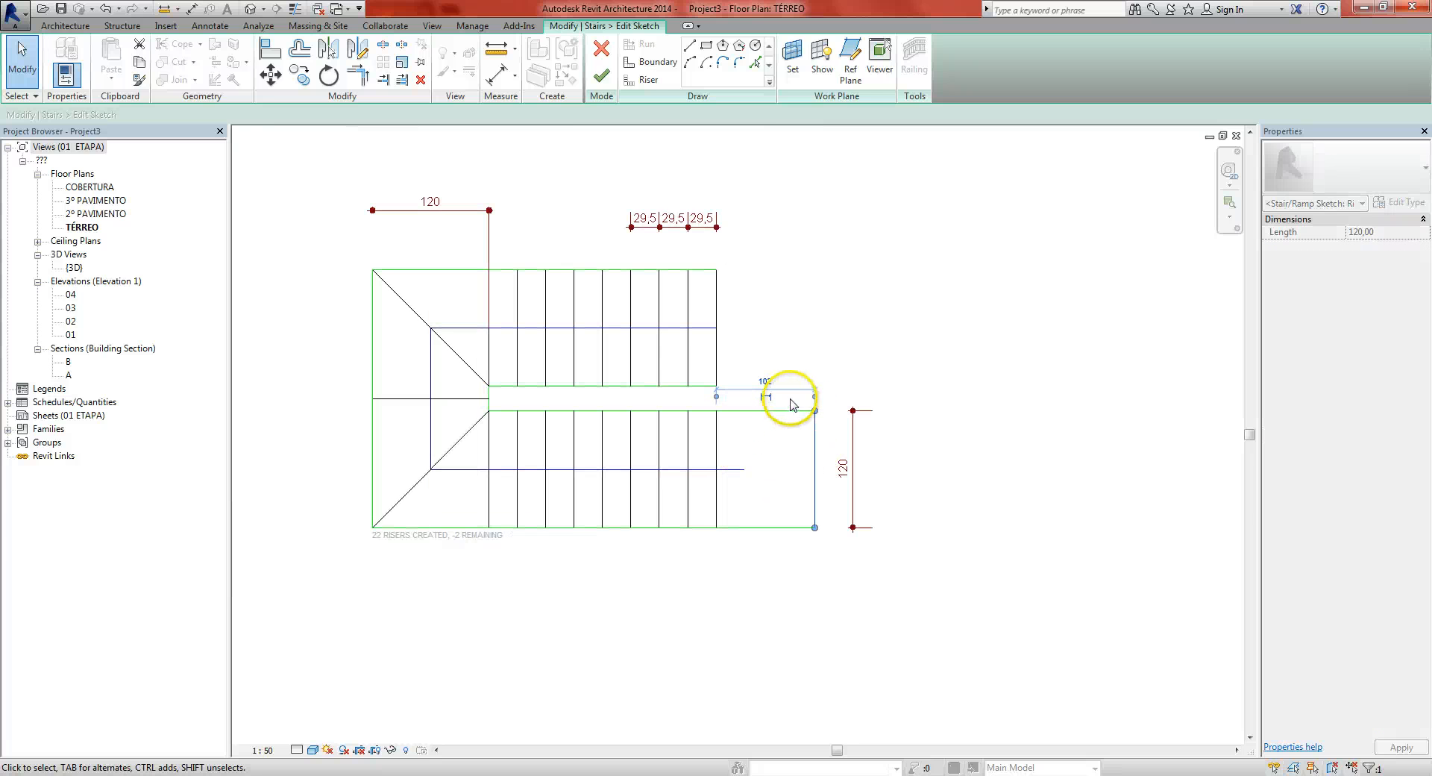
{"action": "left_click", "coordinate": [854, 347]}
{"action": "scroll", "coordinate": [787, 495], "scroll_direction": "up", "scroll_amount": 4}
{"action": "middle_click_drag", "start_coordinate": [807, 437], "coordinate": [796, 469]}
{"action": "scroll", "coordinate": [780, 496], "scroll_direction": "down", "scroll_amount": 2}
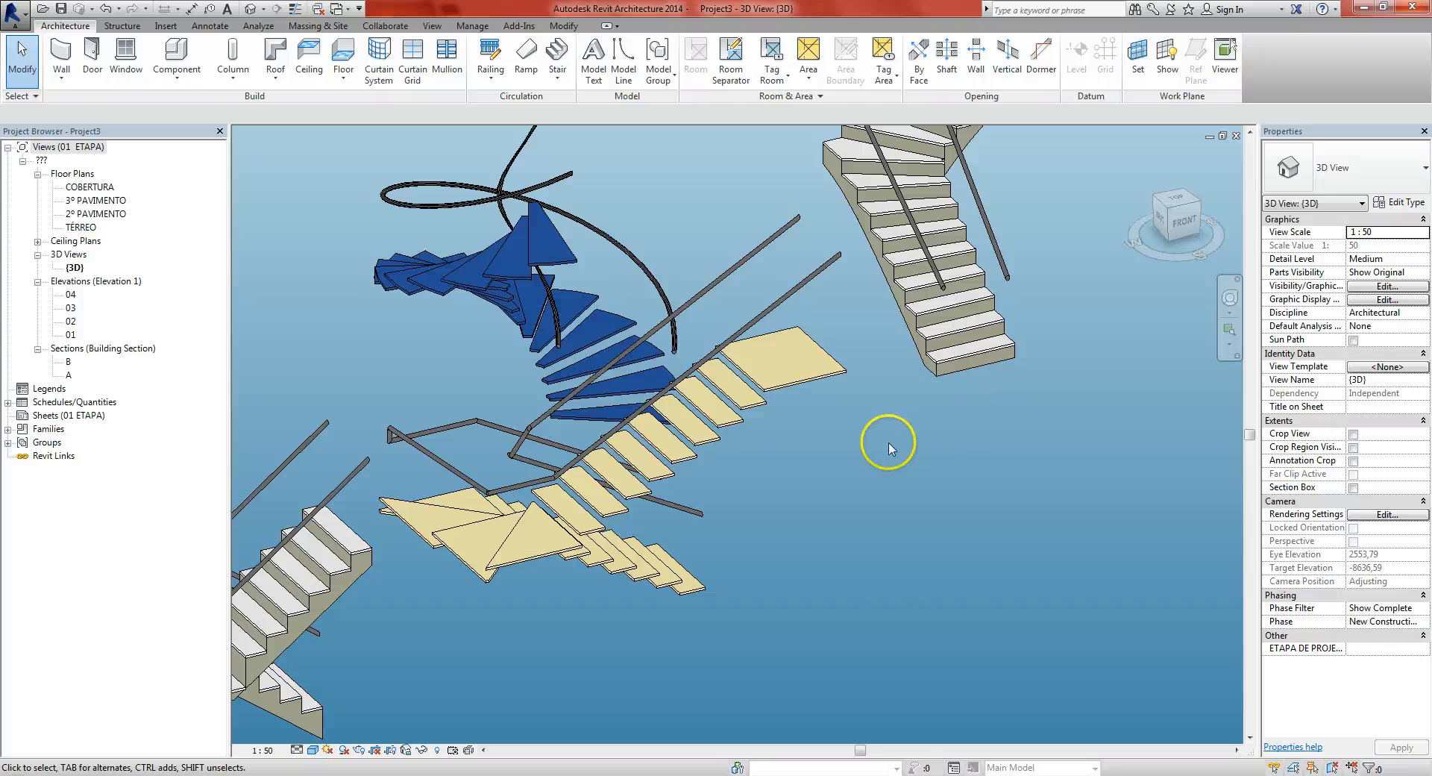
{"action": "left_click", "coordinate": [897, 407]}
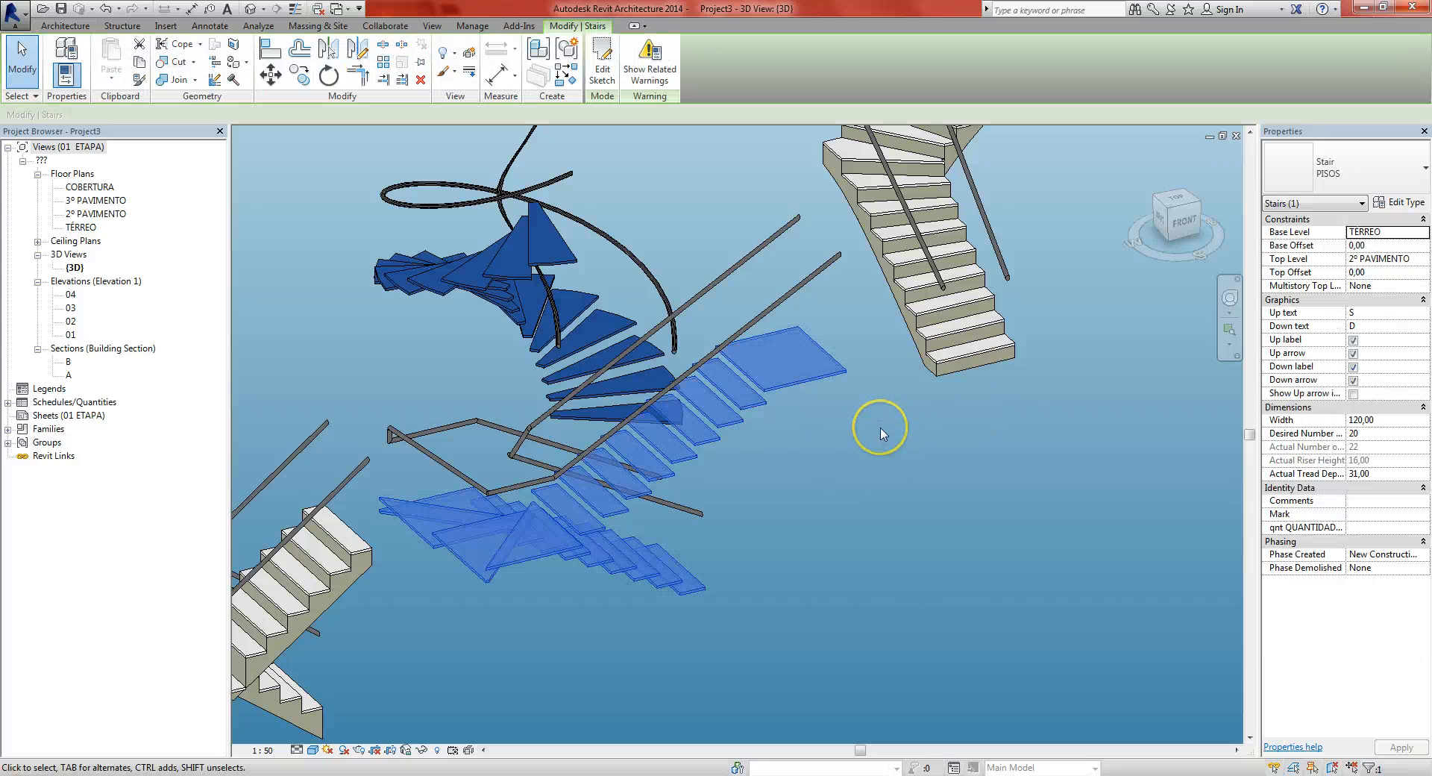
{"action": "middle_click_drag", "start_coordinate": [865, 486], "coordinate": [776, 494], "text": "shift"}
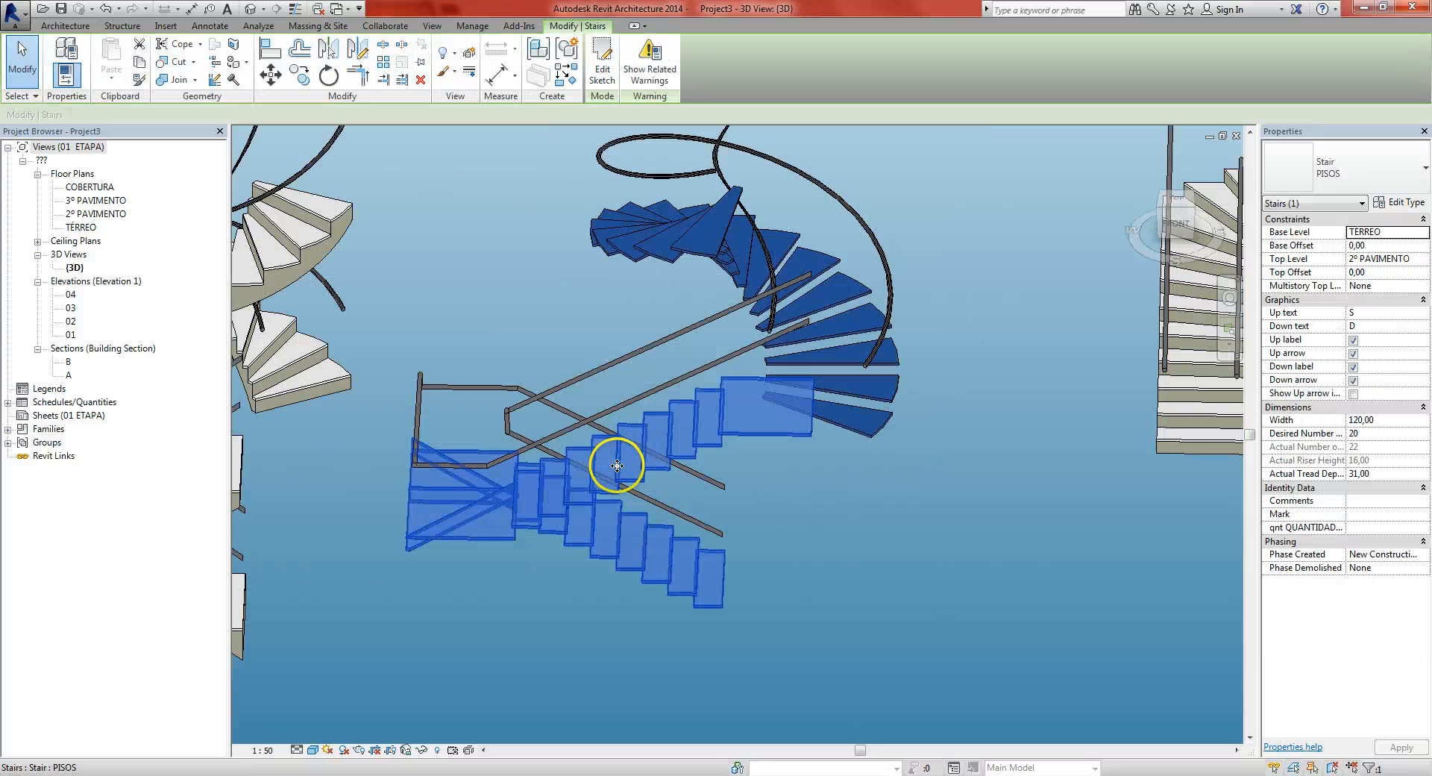
Edit the PISOS stair's sketch in the TÉRREO plan to move the upper flight's four end risers outward about 84 cm, and finish the sketch
{"action": "key", "text": "ctrl+Tab"}
{"action": "middle_click_drag", "start_coordinate": [686, 483], "coordinate": [710, 489]}
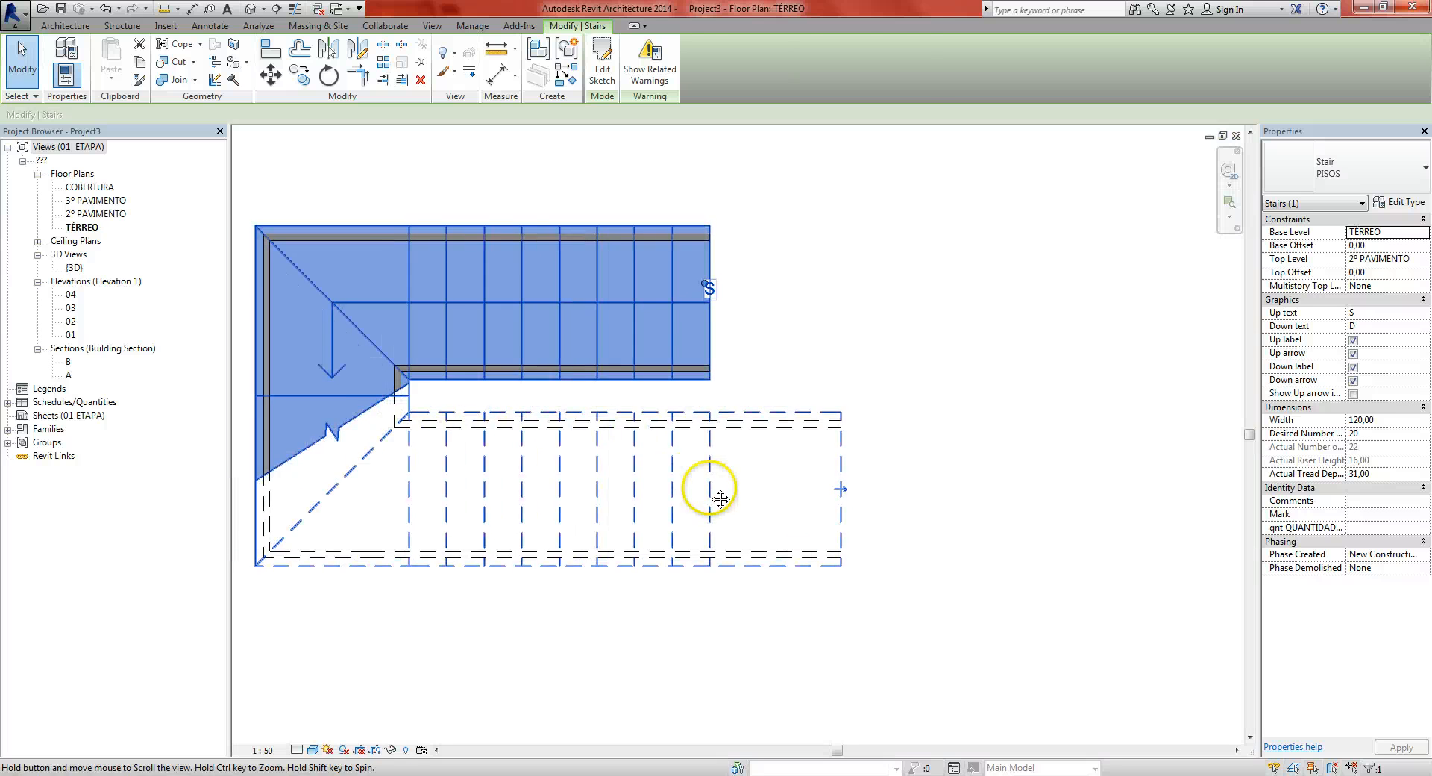
{"action": "left_click", "coordinate": [601, 60]}
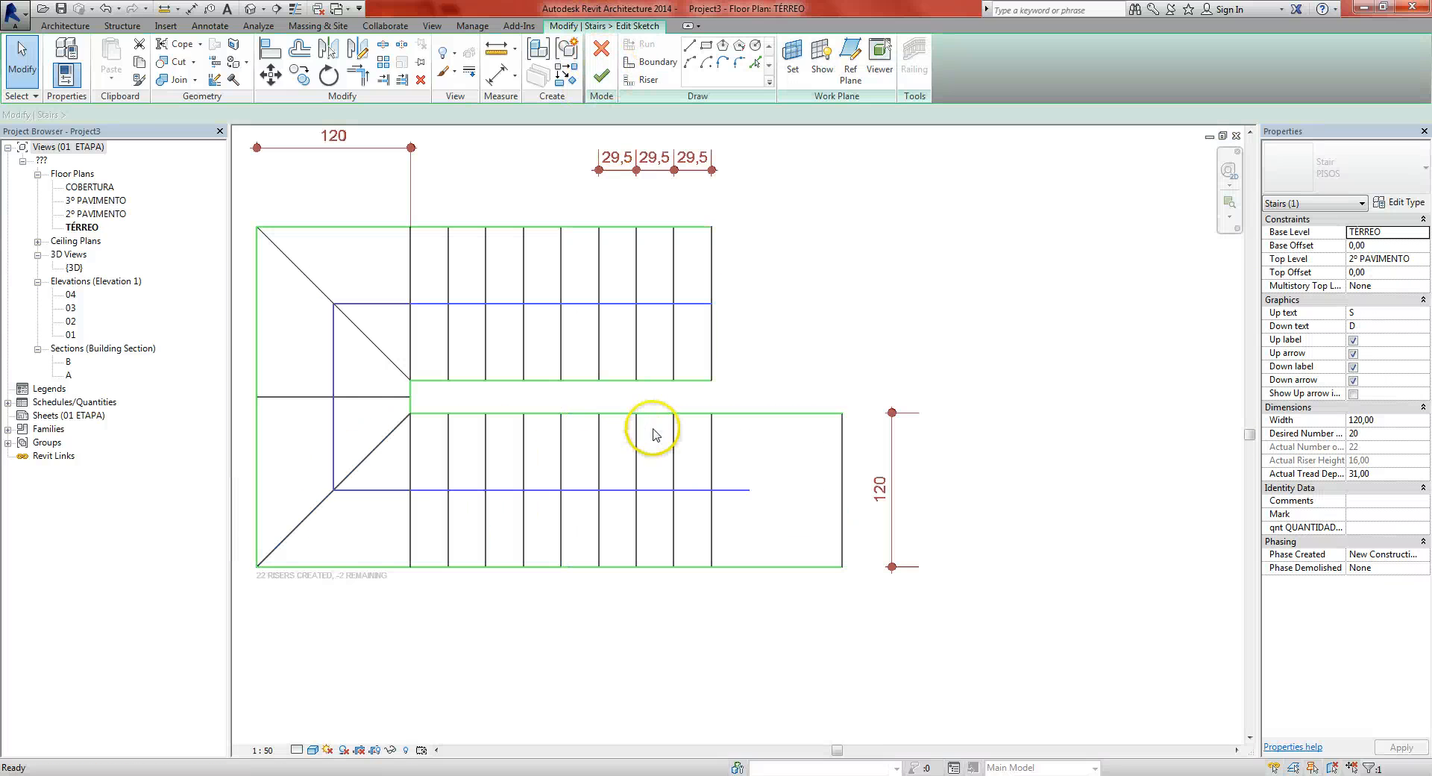
{"action": "left_click", "coordinate": [739, 404]}
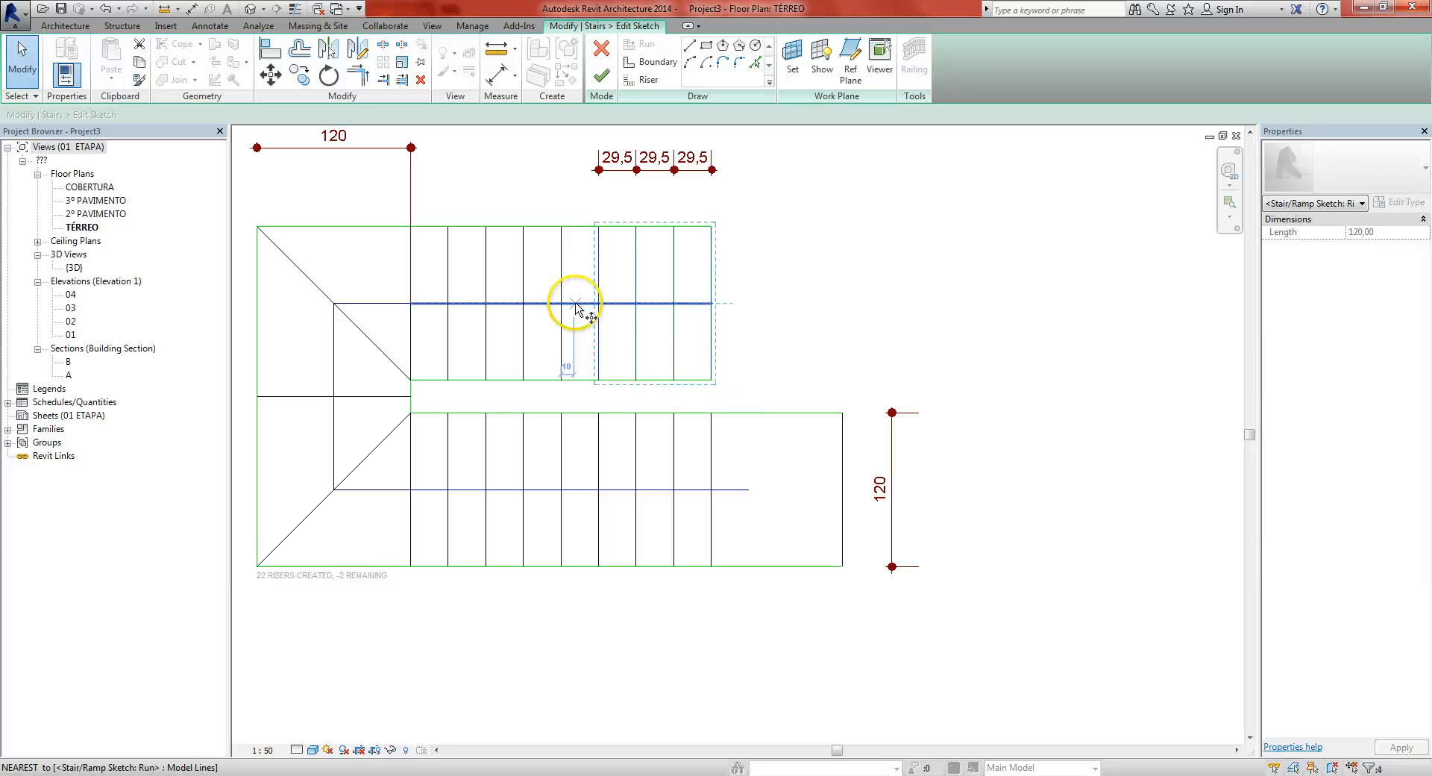
{"action": "key", "text": "m"}
{"action": "key", "text": "v"}
{"action": "left_click", "coordinate": [580, 267]}
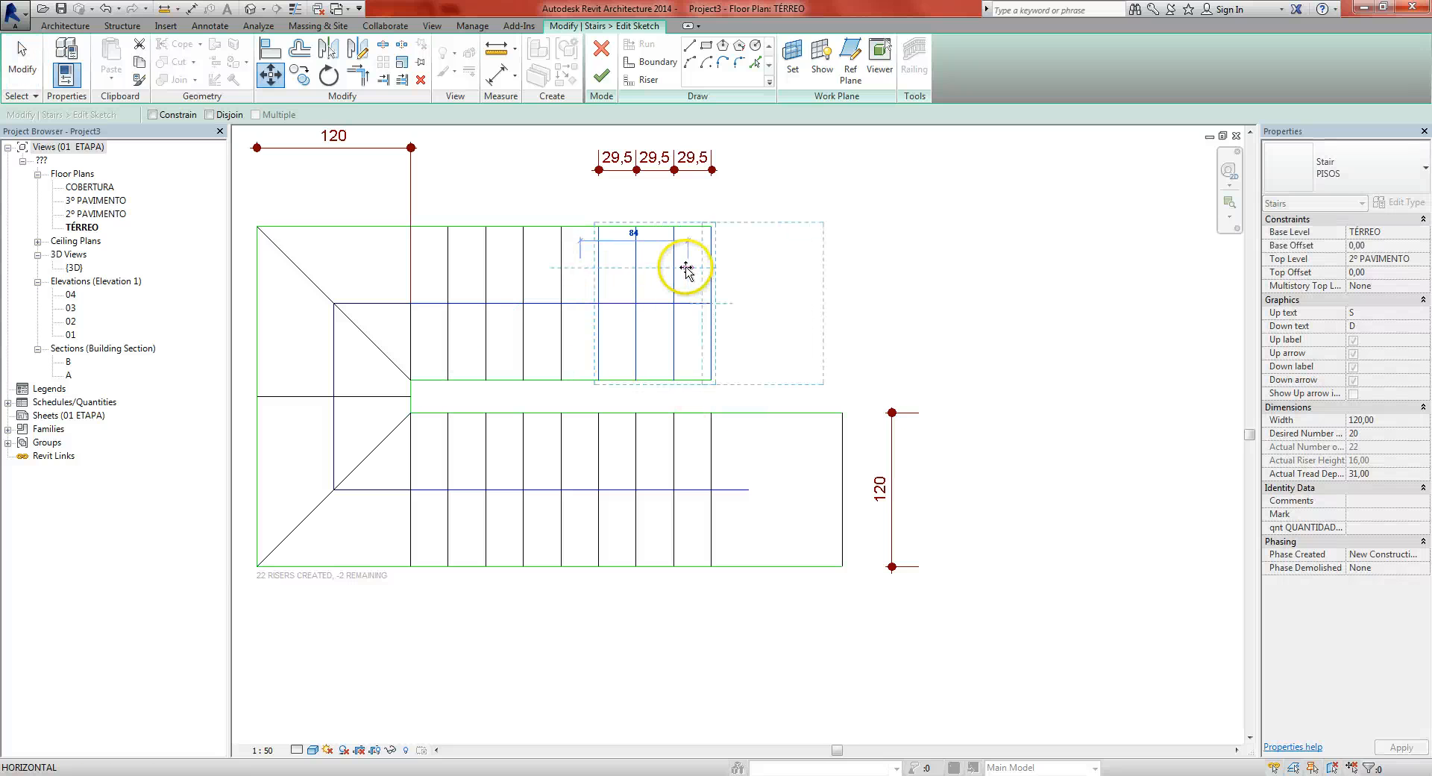
{"action": "left_click", "coordinate": [686, 269]}
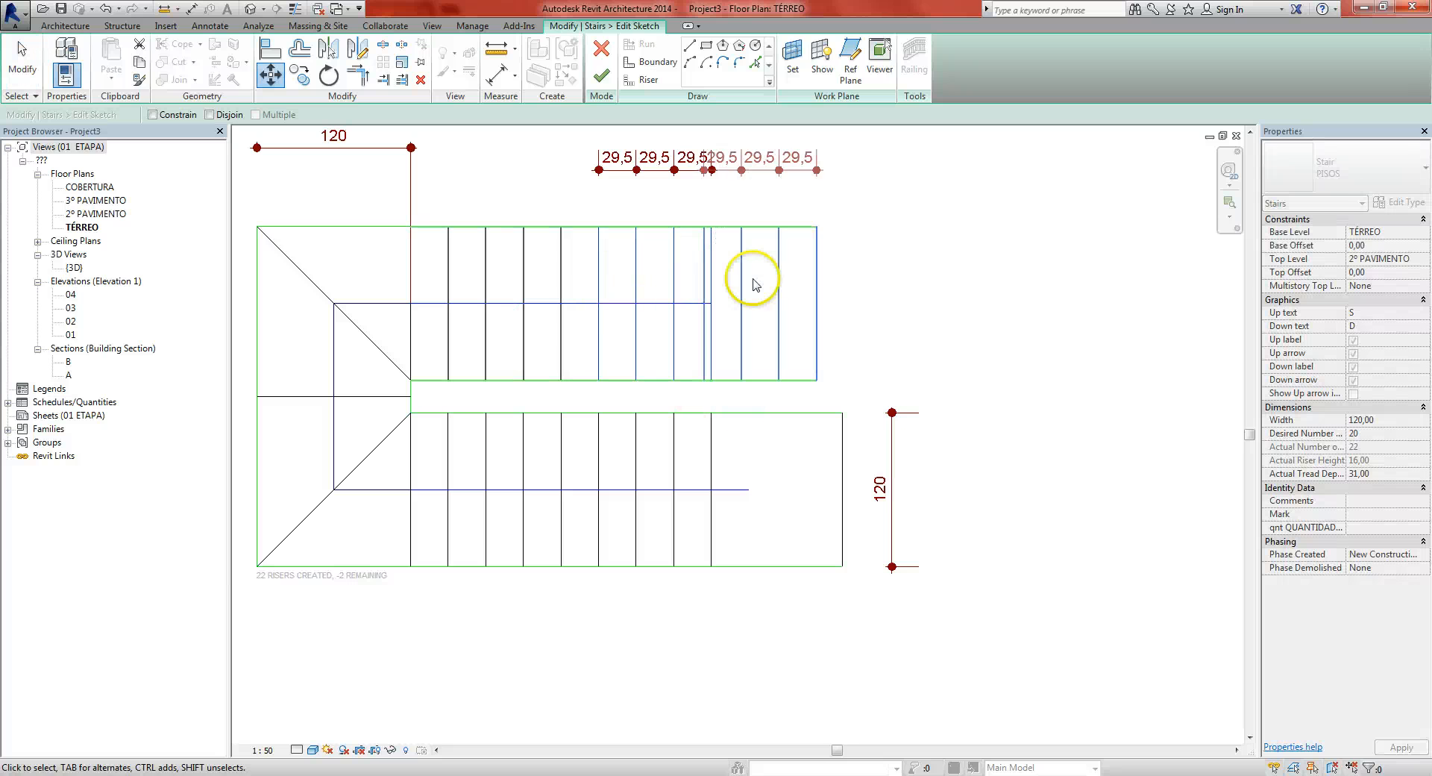
{"action": "left_click", "coordinate": [697, 315]}
{"action": "left_click", "coordinate": [609, 75]}
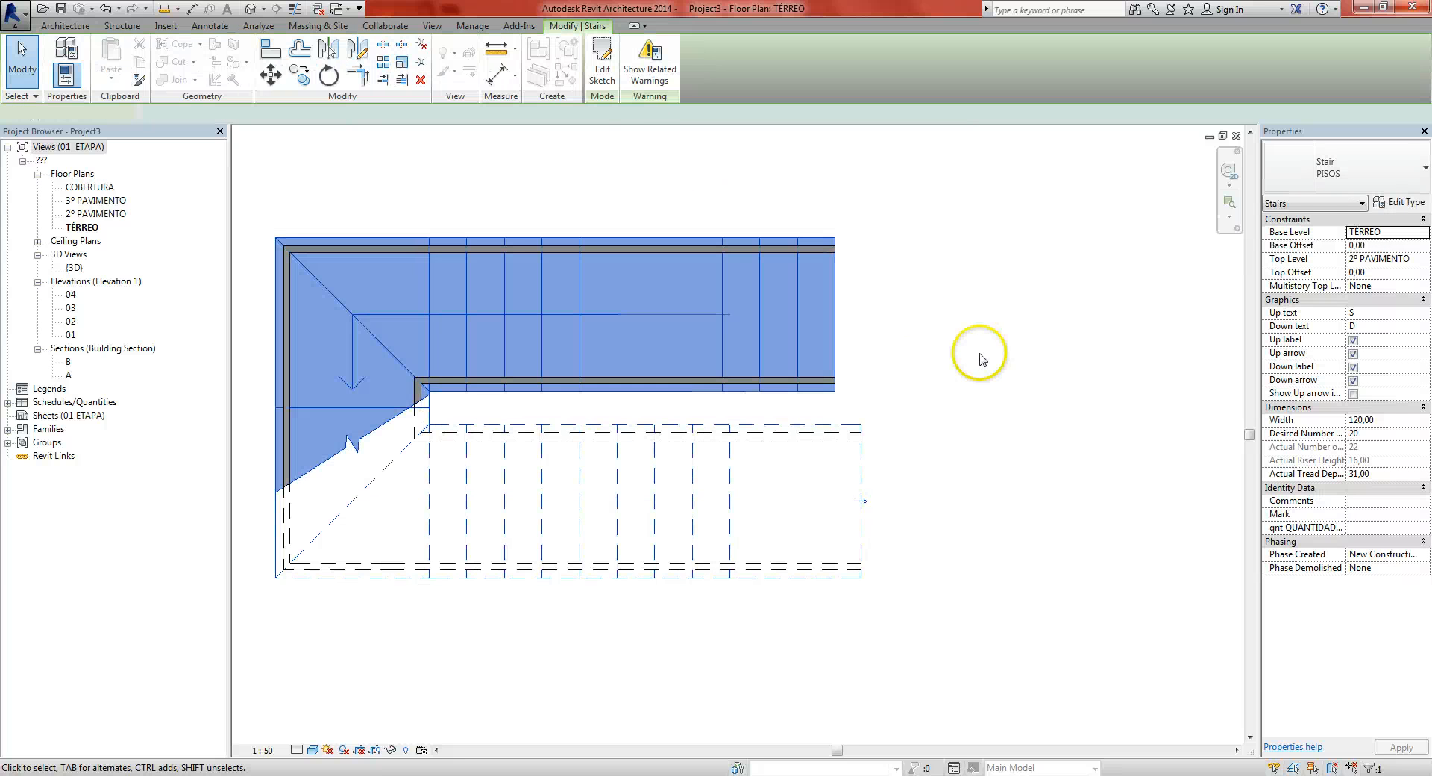
Inspect the deeper treads in both flights of the PISOS stair from several sides in the 3D view
{"action": "left_click", "coordinate": [983, 341]}
{"action": "key", "text": "ctrl+Tab"}
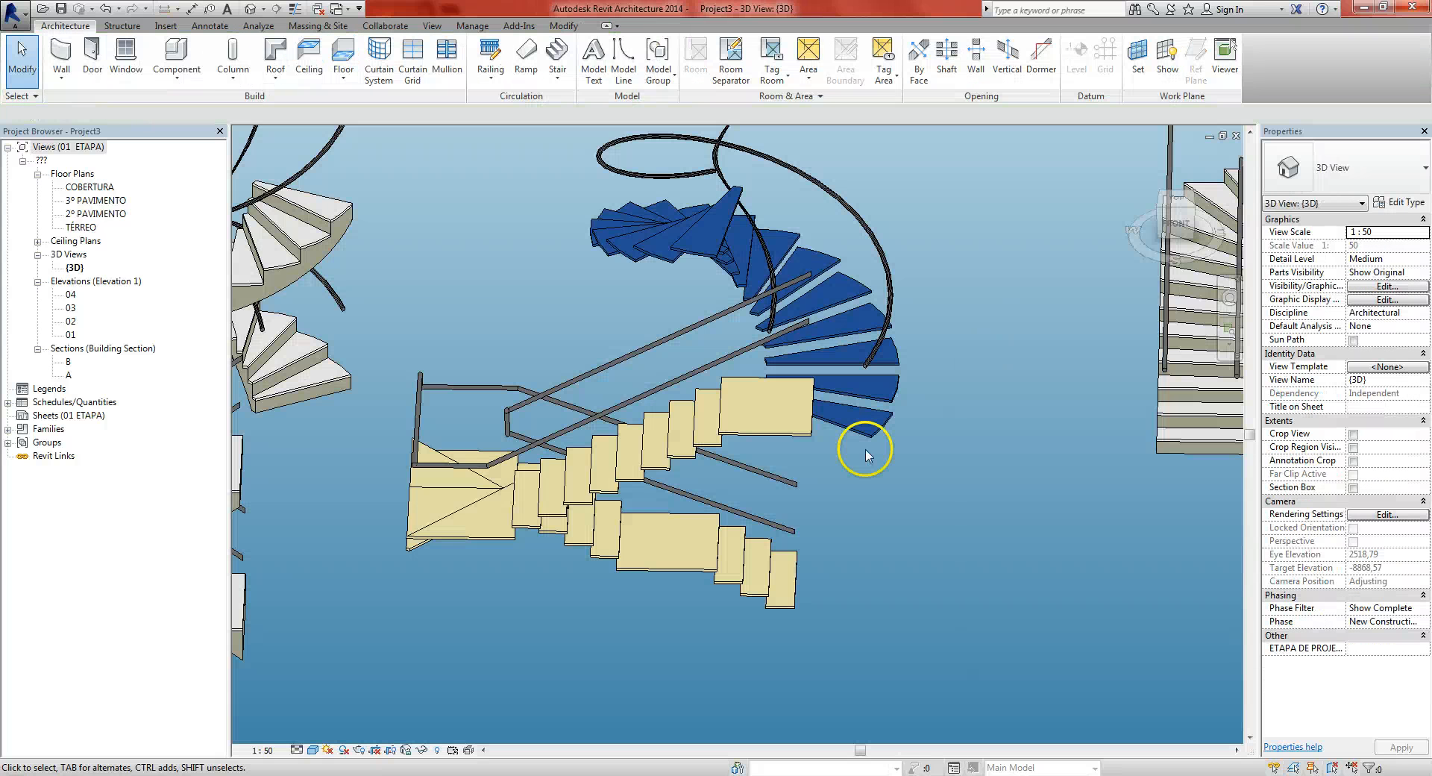
{"action": "left_click", "coordinate": [683, 571]}
{"action": "scroll", "coordinate": [672, 539], "scroll_direction": "down", "scroll_amount": 3}
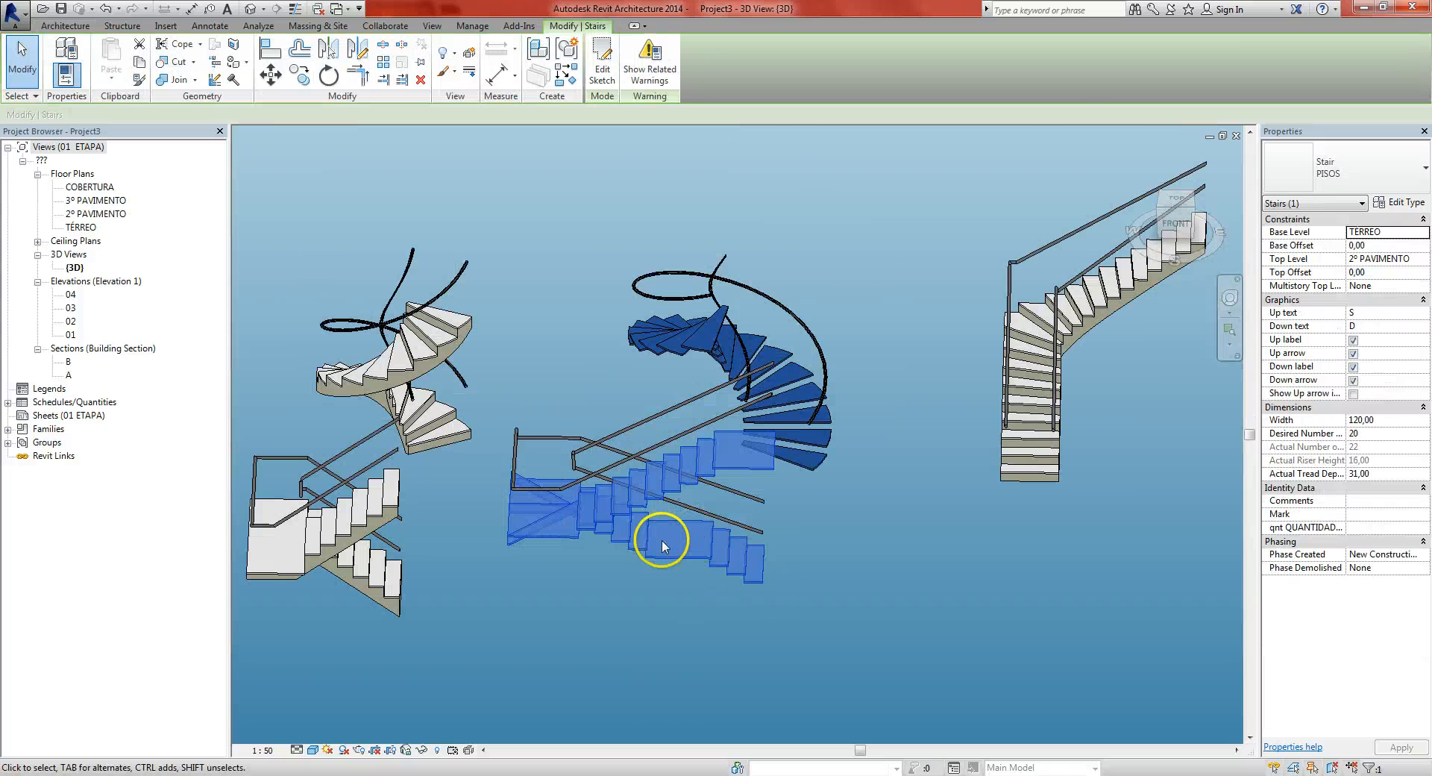
{"action": "middle_click_drag", "start_coordinate": [661, 540], "coordinate": [816, 541], "text": "shift"}
{"action": "left_click", "coordinate": [833, 610]}
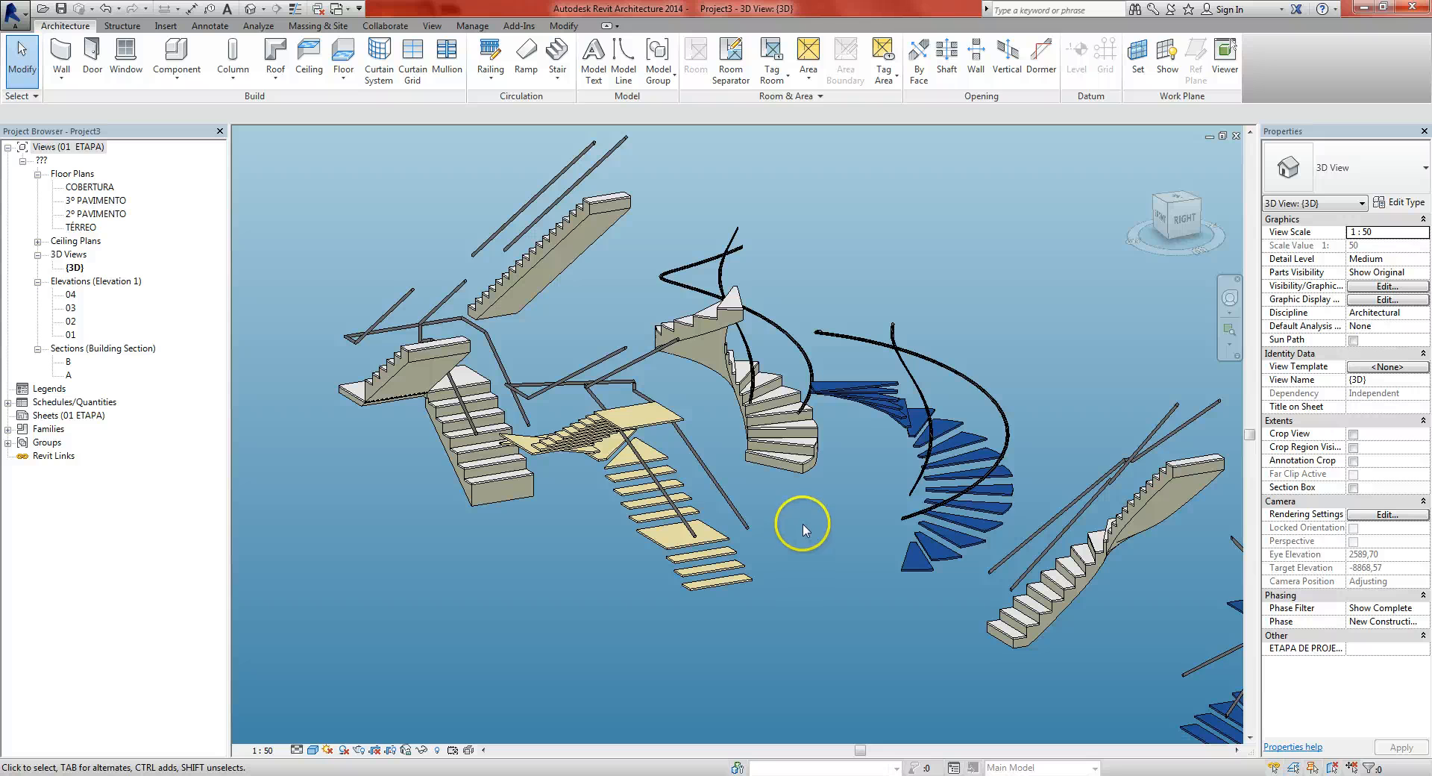
Create a curved stair by sketch in the free area of the TÉRREO plan, with a 19-riser arc run of about 140 cm radius
{"action": "key", "text": "ctrl+Tab"}
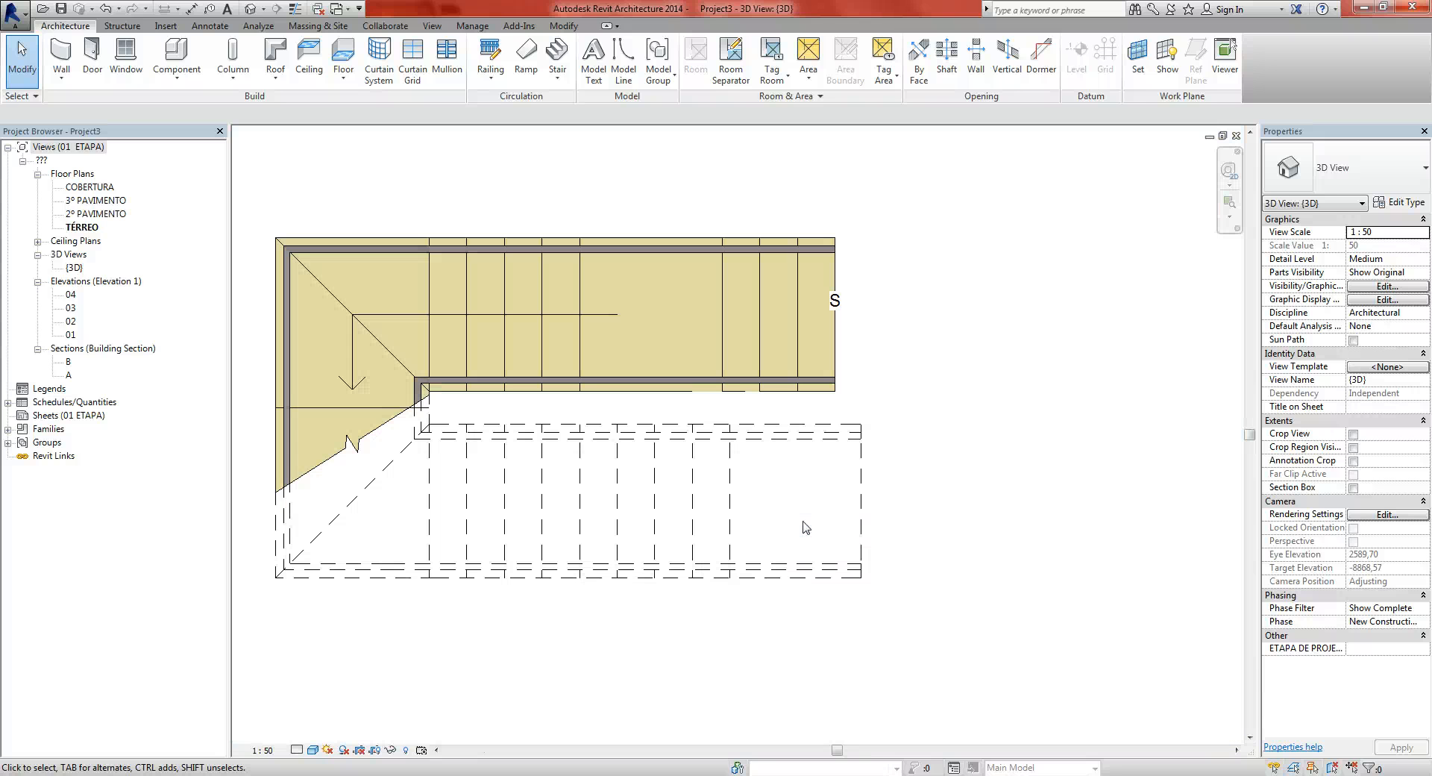
{"action": "scroll", "coordinate": [819, 511], "scroll_direction": "down", "scroll_amount": 3}
{"action": "middle_click_drag", "start_coordinate": [925, 497], "coordinate": [789, 505]}
{"action": "left_click", "coordinate": [557, 75]}
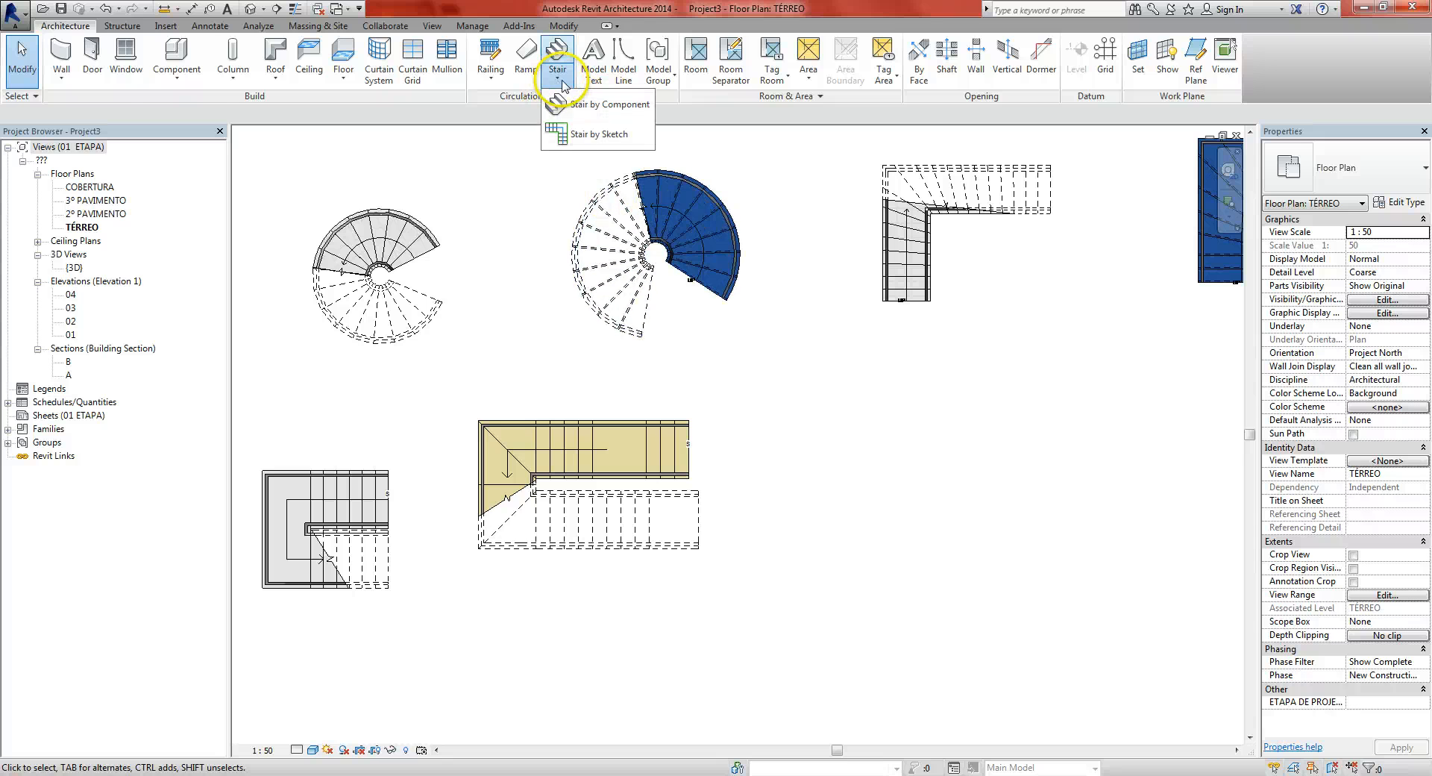
{"action": "left_click", "coordinate": [589, 142]}
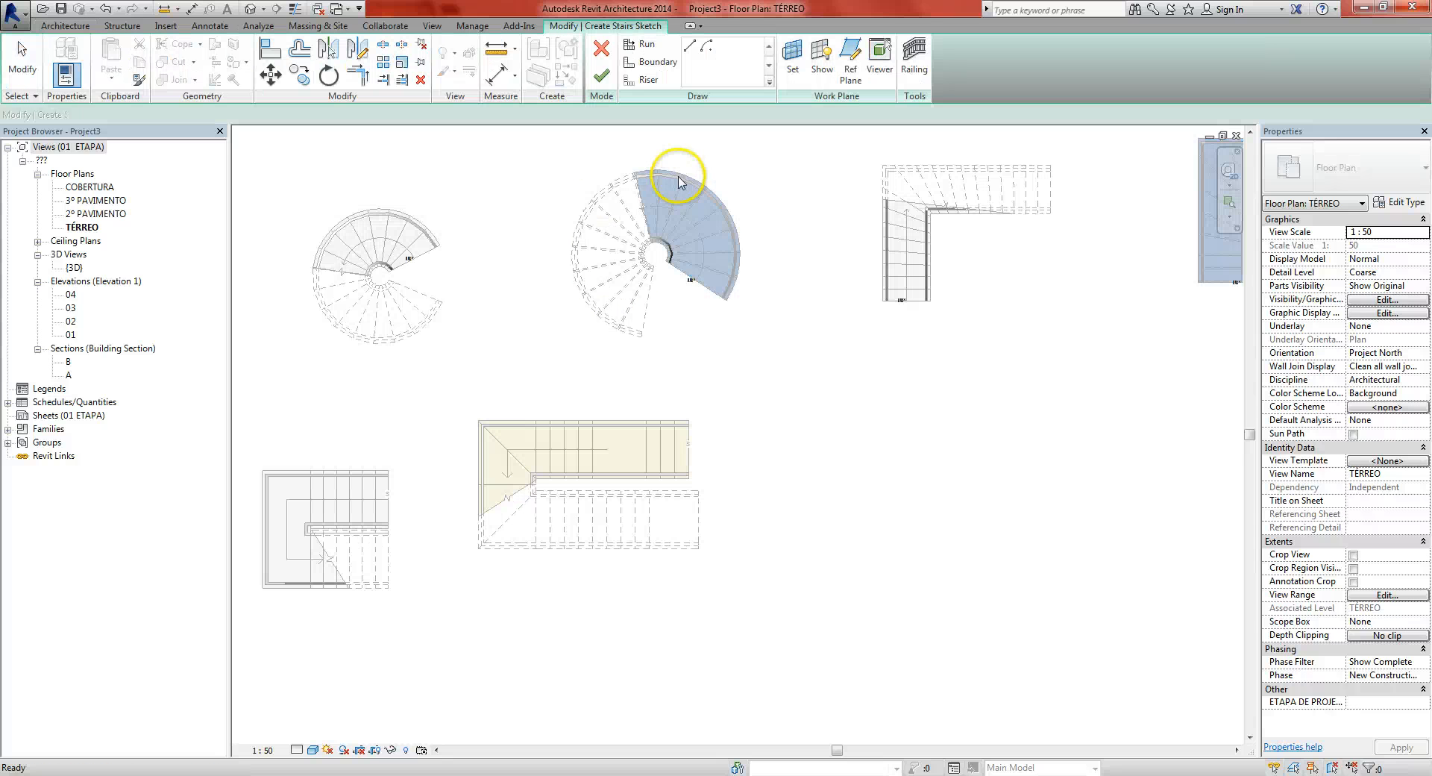
{"action": "left_click", "coordinate": [707, 49]}
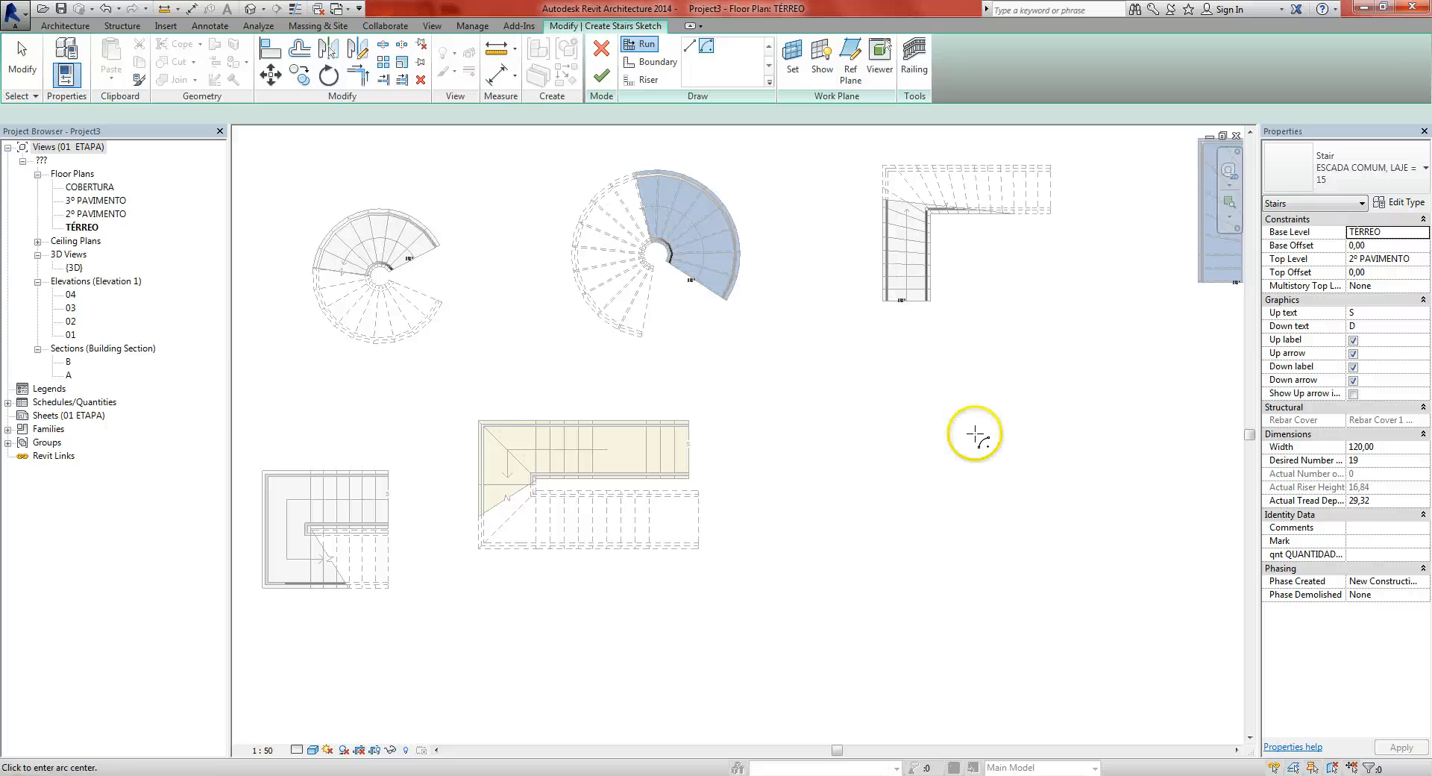
{"action": "middle_click_drag", "start_coordinate": [975, 435], "coordinate": [690, 377]}
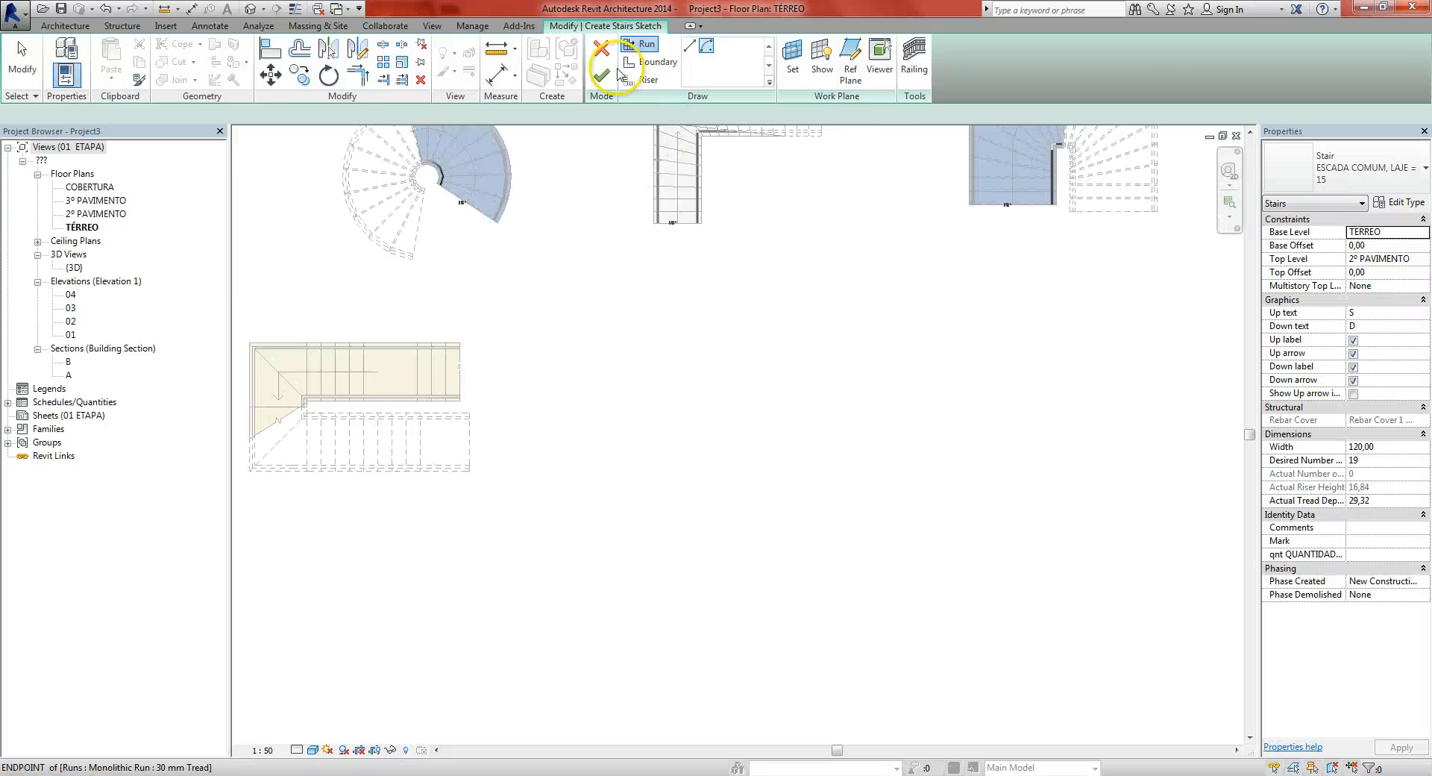
{"action": "left_click", "coordinate": [661, 403]}
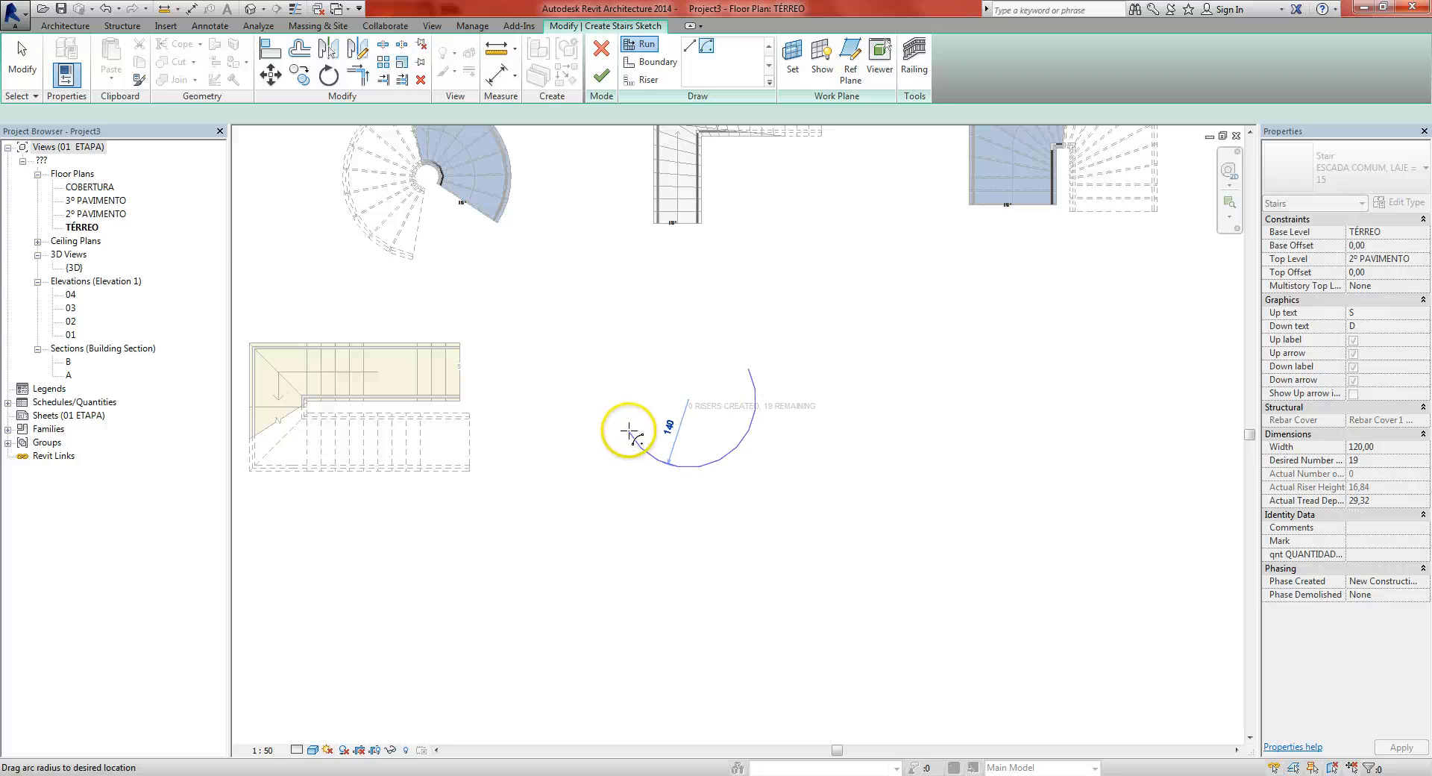
{"action": "left_click", "coordinate": [630, 433]}
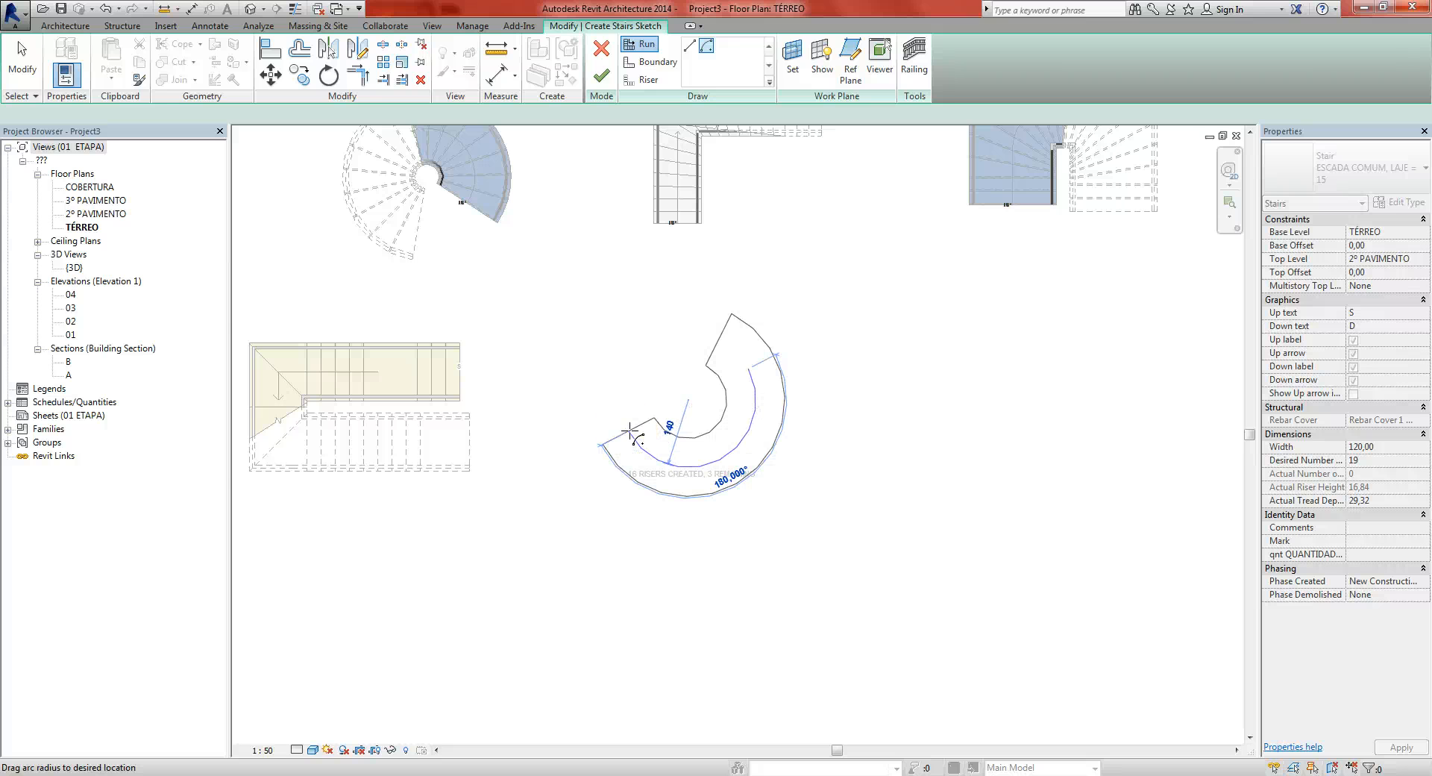
{"action": "scroll", "coordinate": [630, 433], "scroll_direction": "up", "scroll_amount": 2}
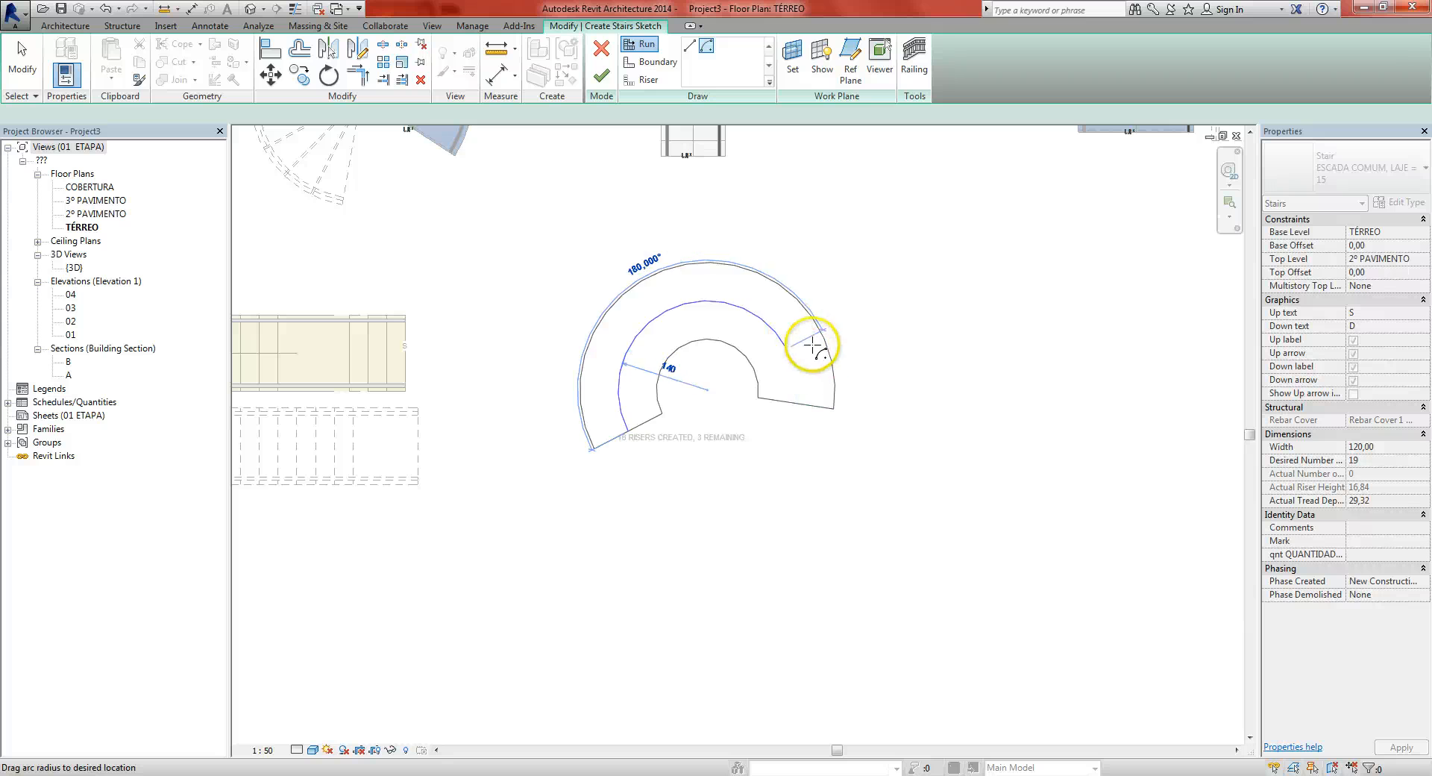
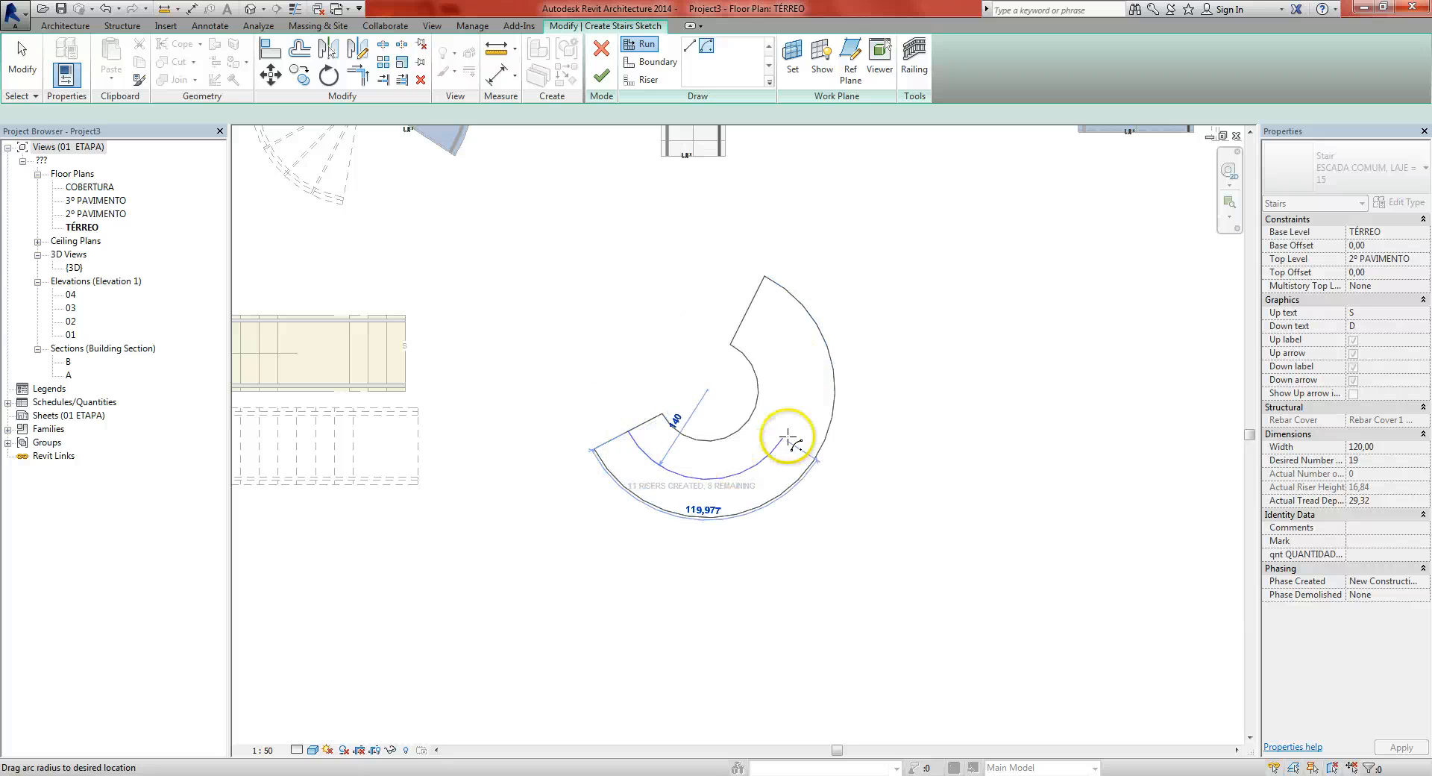
{"action": "left_click", "coordinate": [647, 281]}
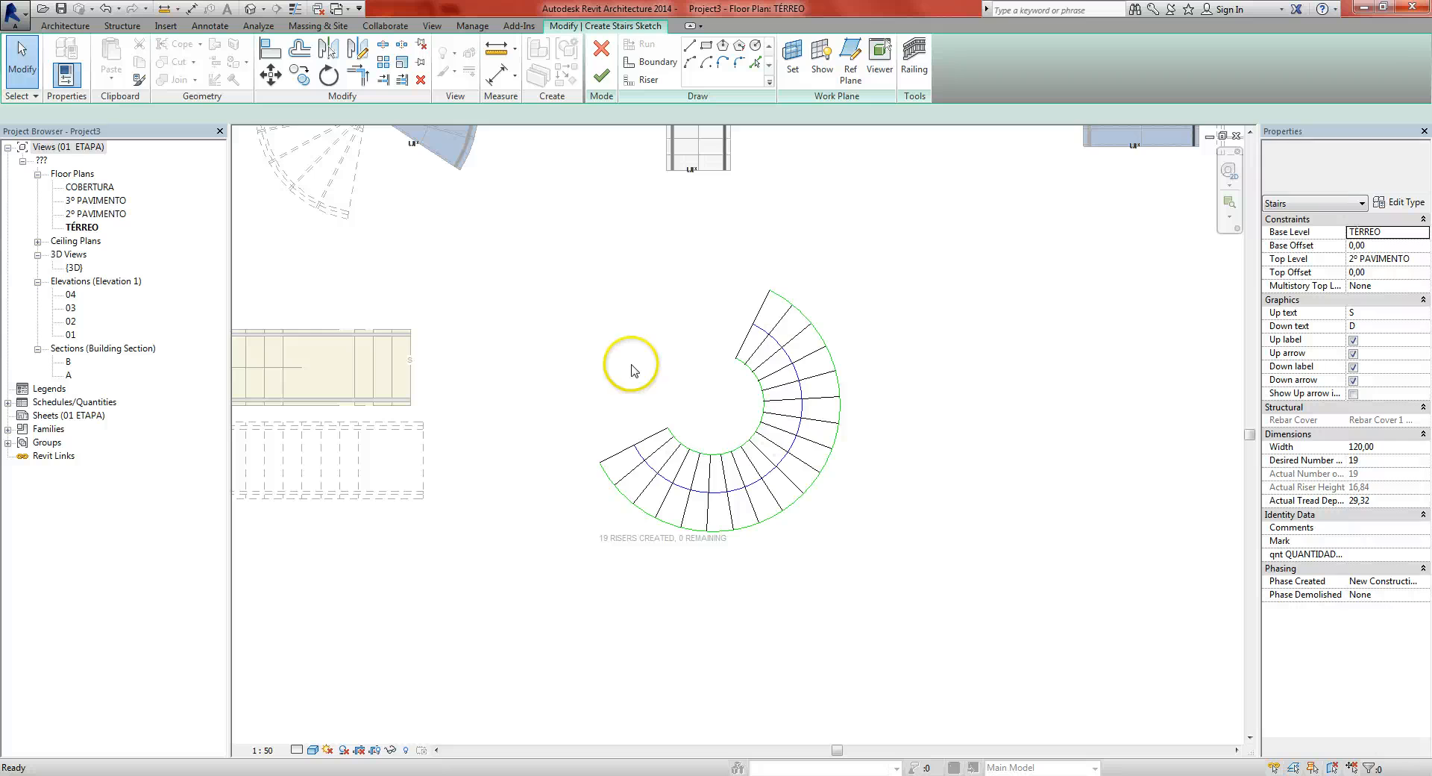
{"action": "scroll", "coordinate": [701, 403], "scroll_direction": "up", "scroll_amount": 2}
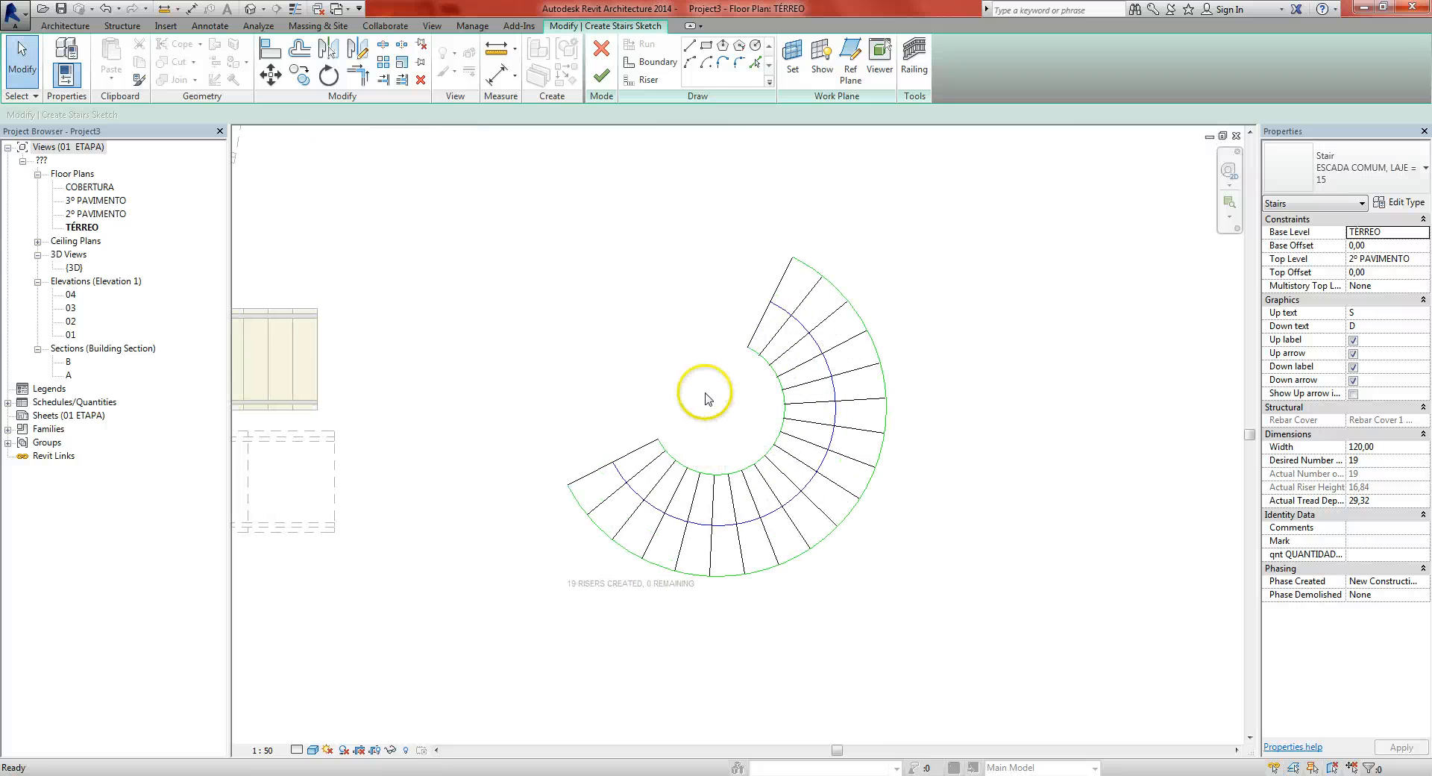
{"action": "scroll", "coordinate": [723, 420], "scroll_direction": "up", "scroll_amount": 1}
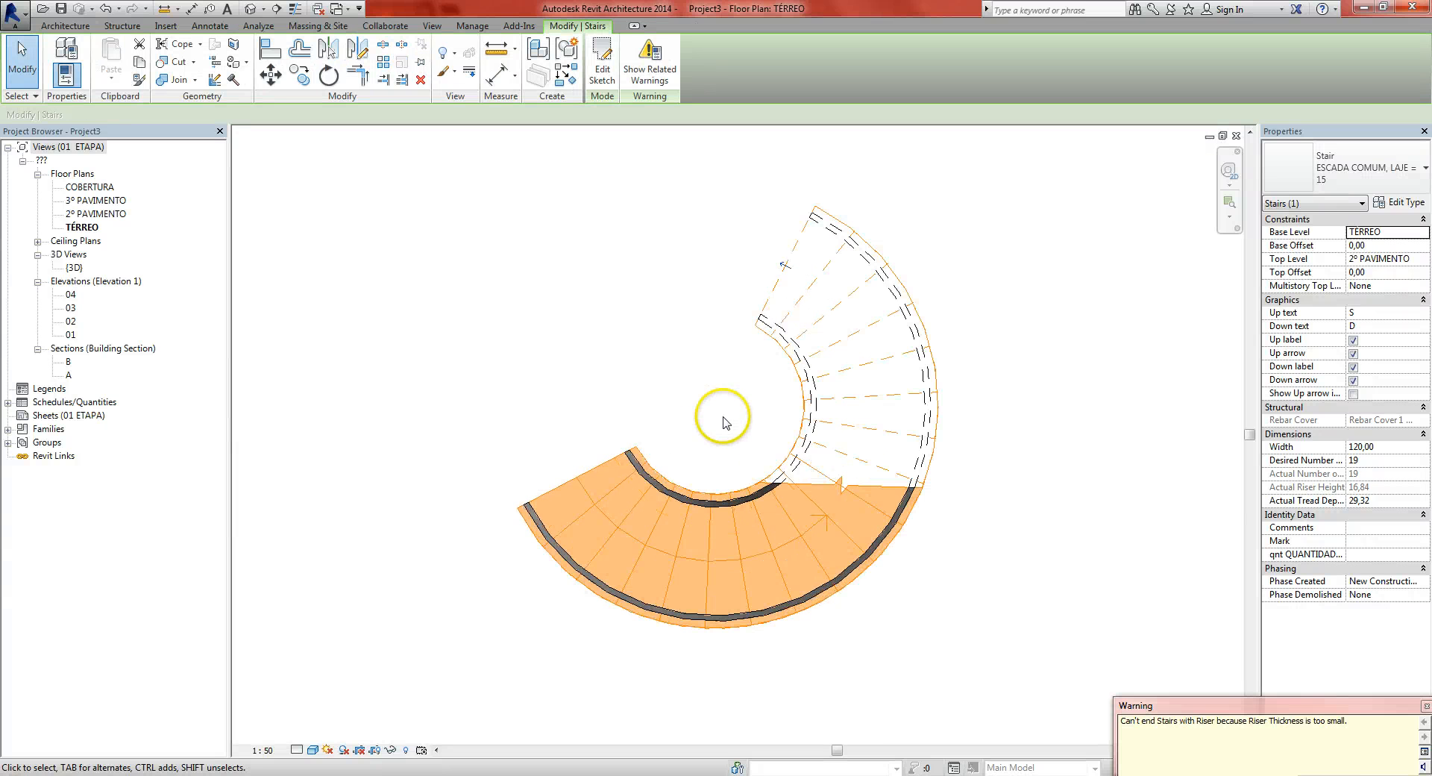
Examine the new curved stair from several sides in the 3D view
{"action": "key", "text": "ctrl+Tab"}
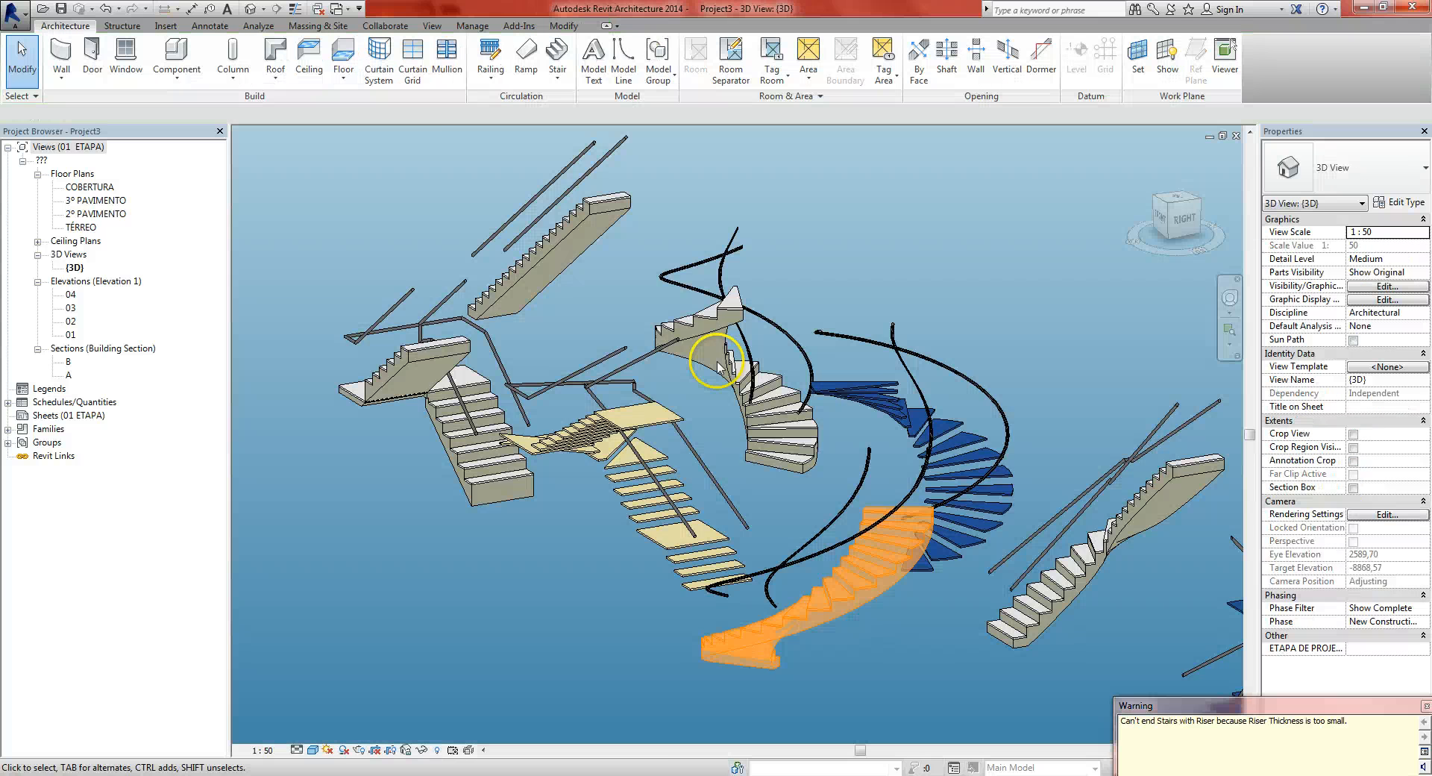
{"action": "middle_click_drag", "start_coordinate": [711, 434], "coordinate": [674, 331]}
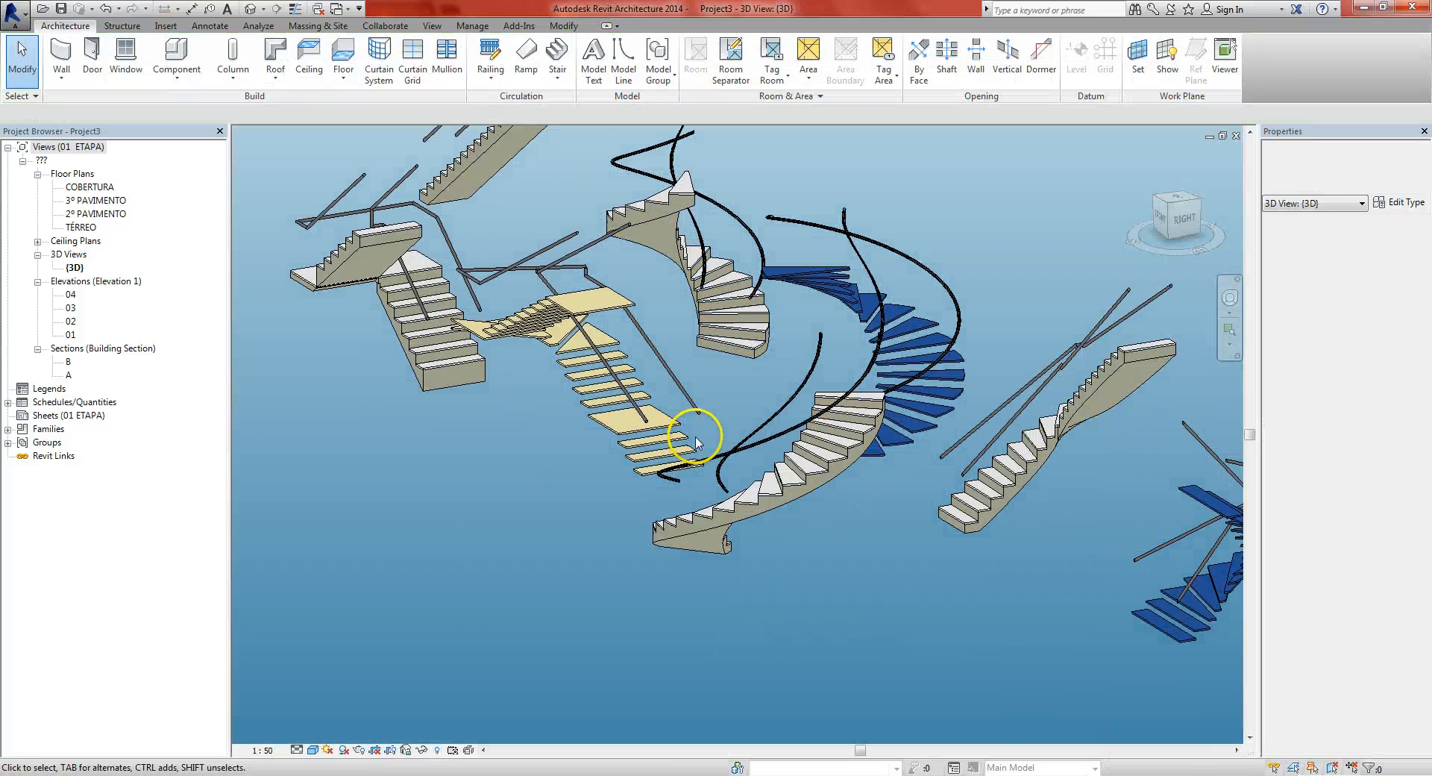
{"action": "left_click", "coordinate": [792, 497]}
{"action": "middle_click_drag", "start_coordinate": [649, 495], "coordinate": [910, 636], "text": "shift"}
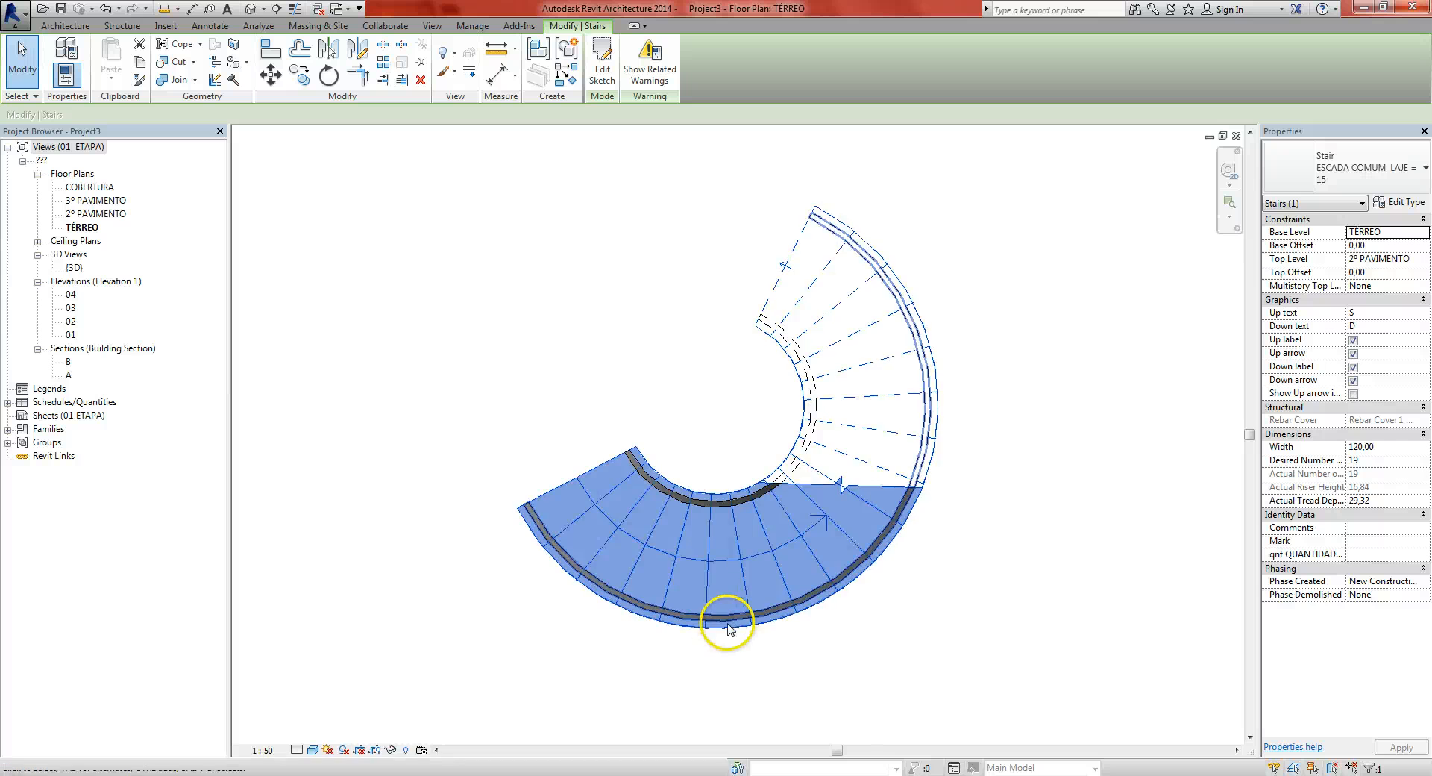
Flip the up direction of the curved stair in the TÉRREO floor plan and check it in the 3D view
{"action": "scroll", "coordinate": [808, 254], "scroll_direction": "up", "scroll_amount": 4}
{"action": "scroll", "coordinate": [762, 302], "scroll_direction": "down", "scroll_amount": 2}
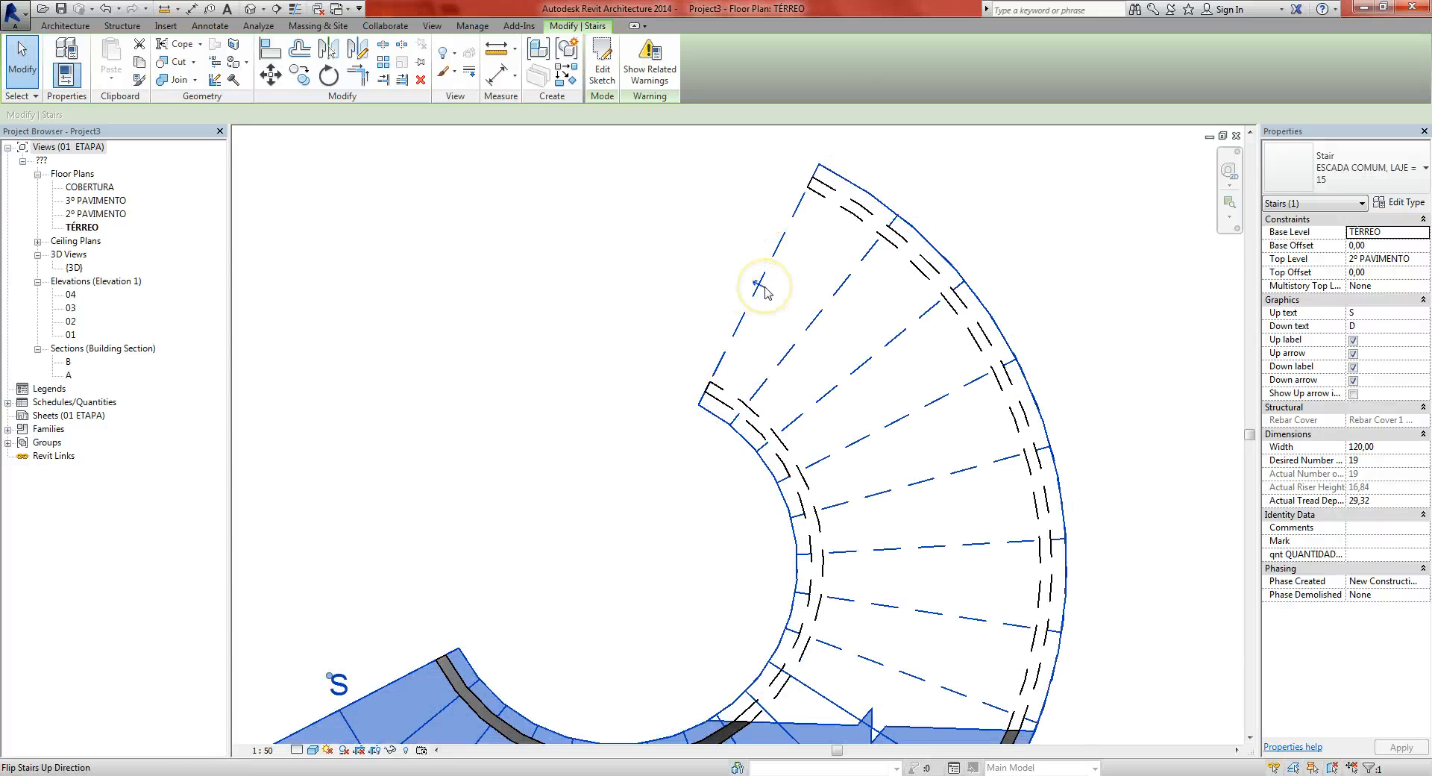
{"action": "left_click", "coordinate": [764, 286]}
{"action": "scroll", "coordinate": [857, 285], "scroll_direction": "down", "scroll_amount": 2}
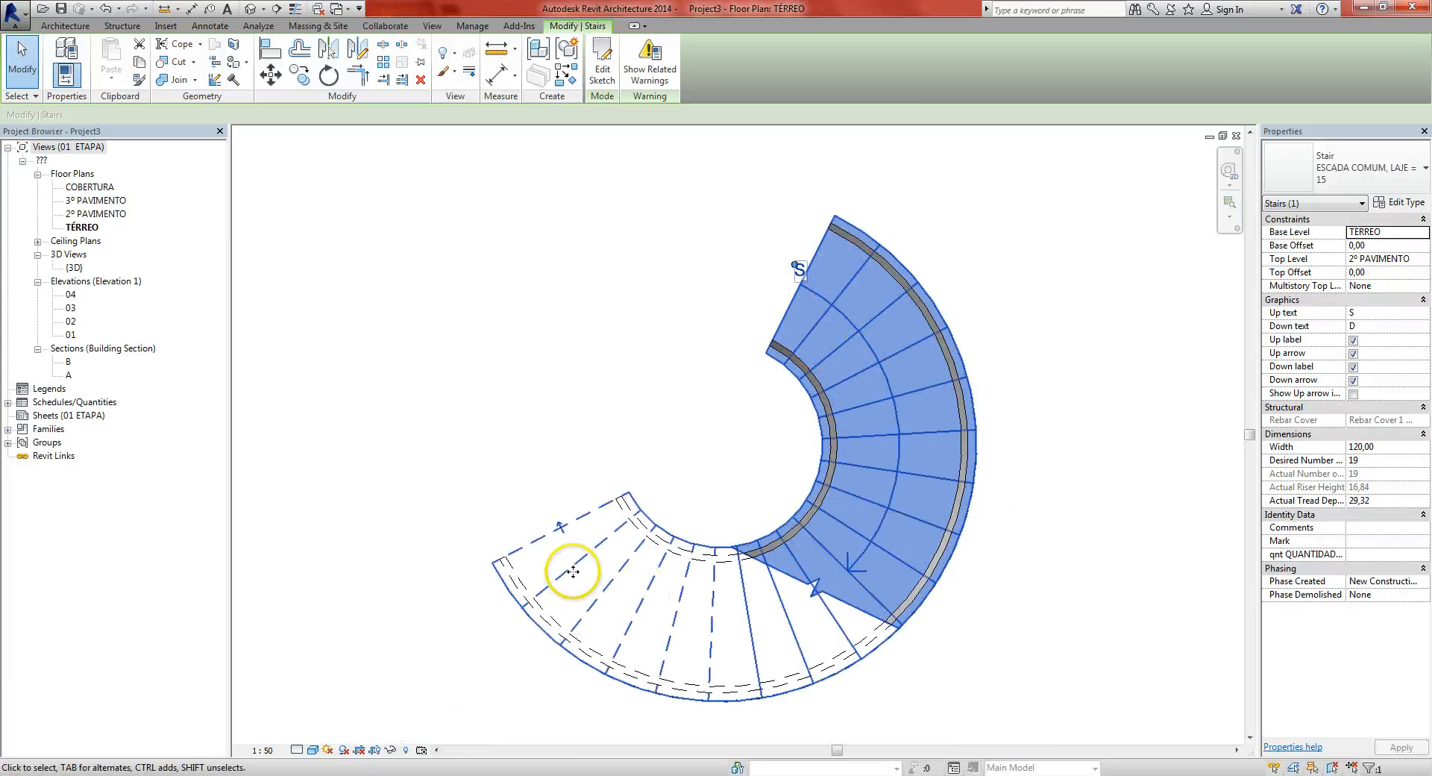
{"action": "key", "text": "ctrl+Tab"}
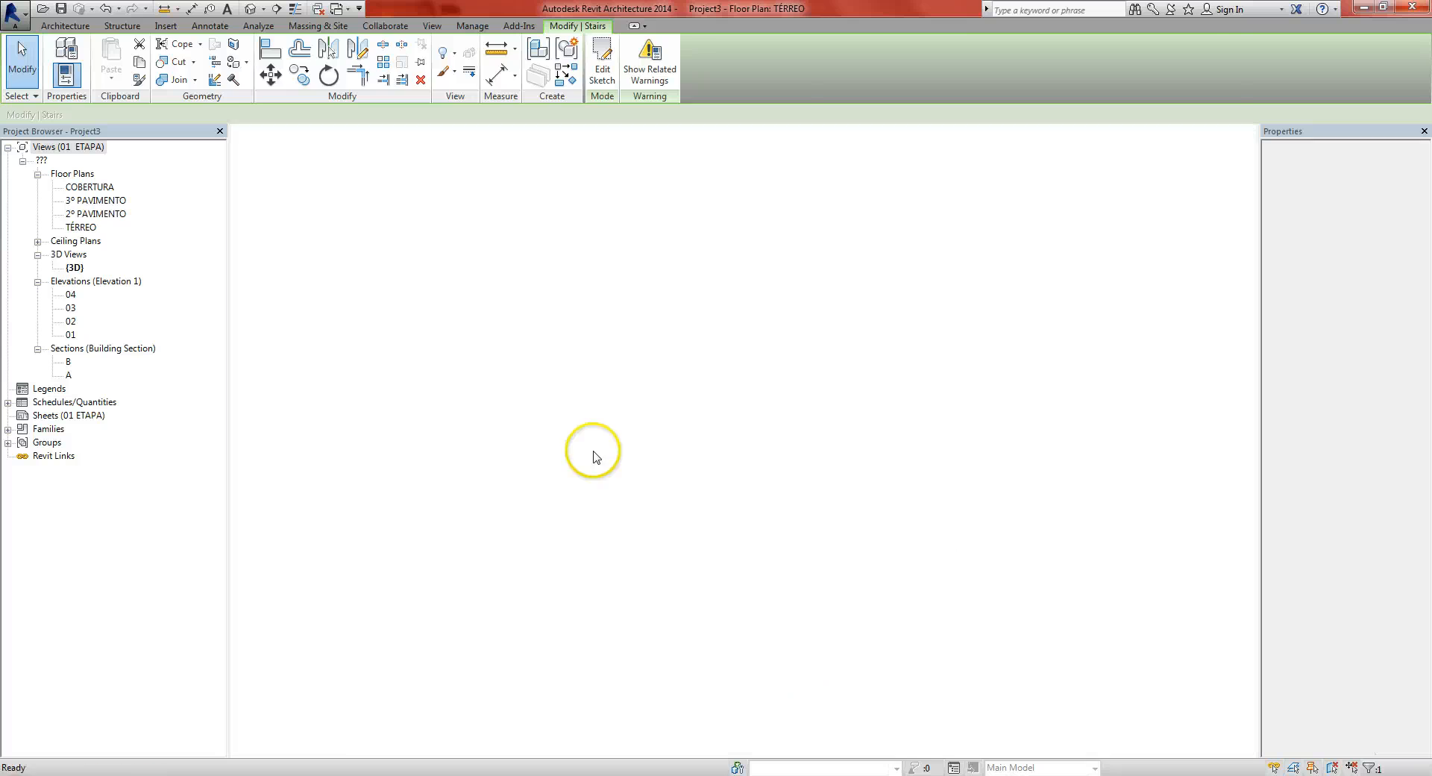
{"action": "left_click", "coordinate": [875, 524]}
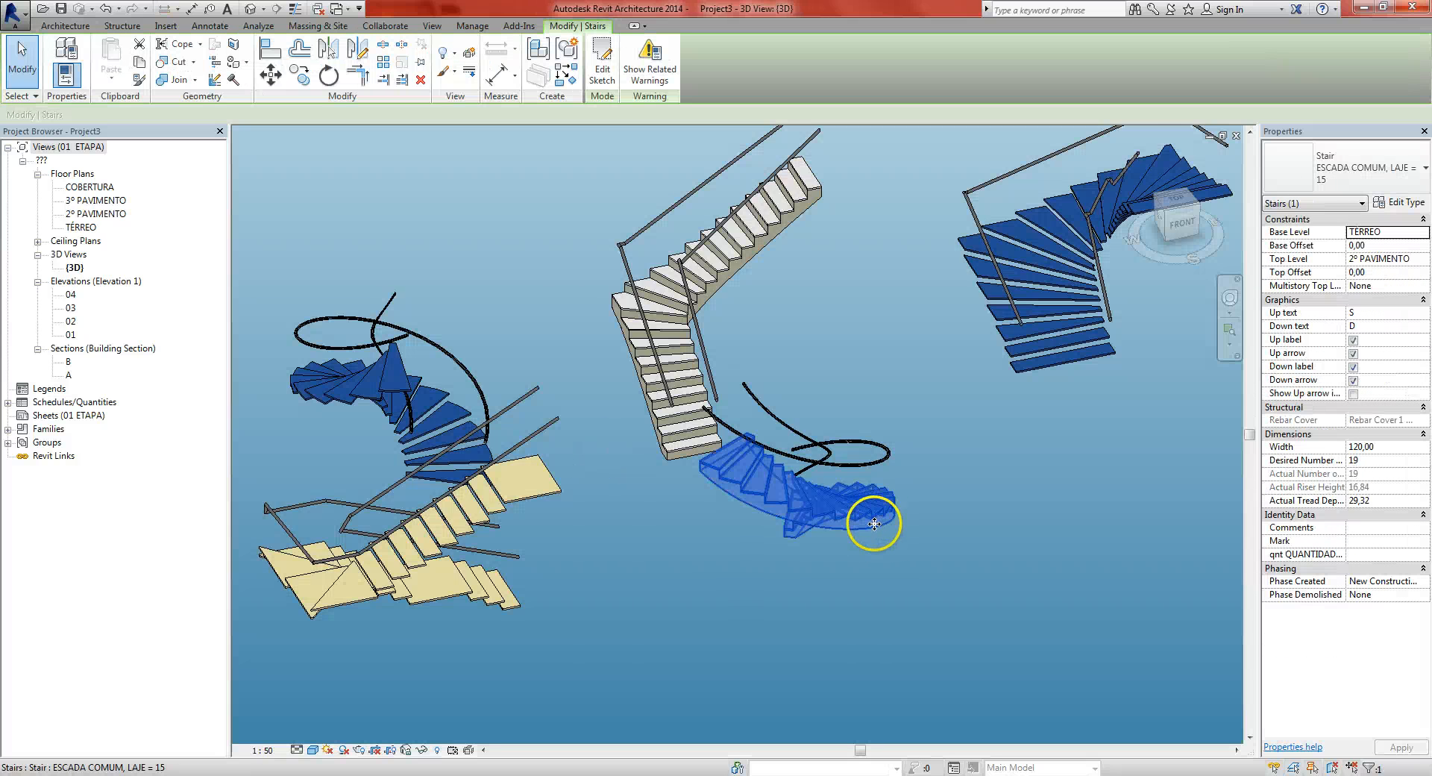
{"action": "middle_click_drag", "start_coordinate": [879, 600], "coordinate": [825, 581], "text": "shift"}
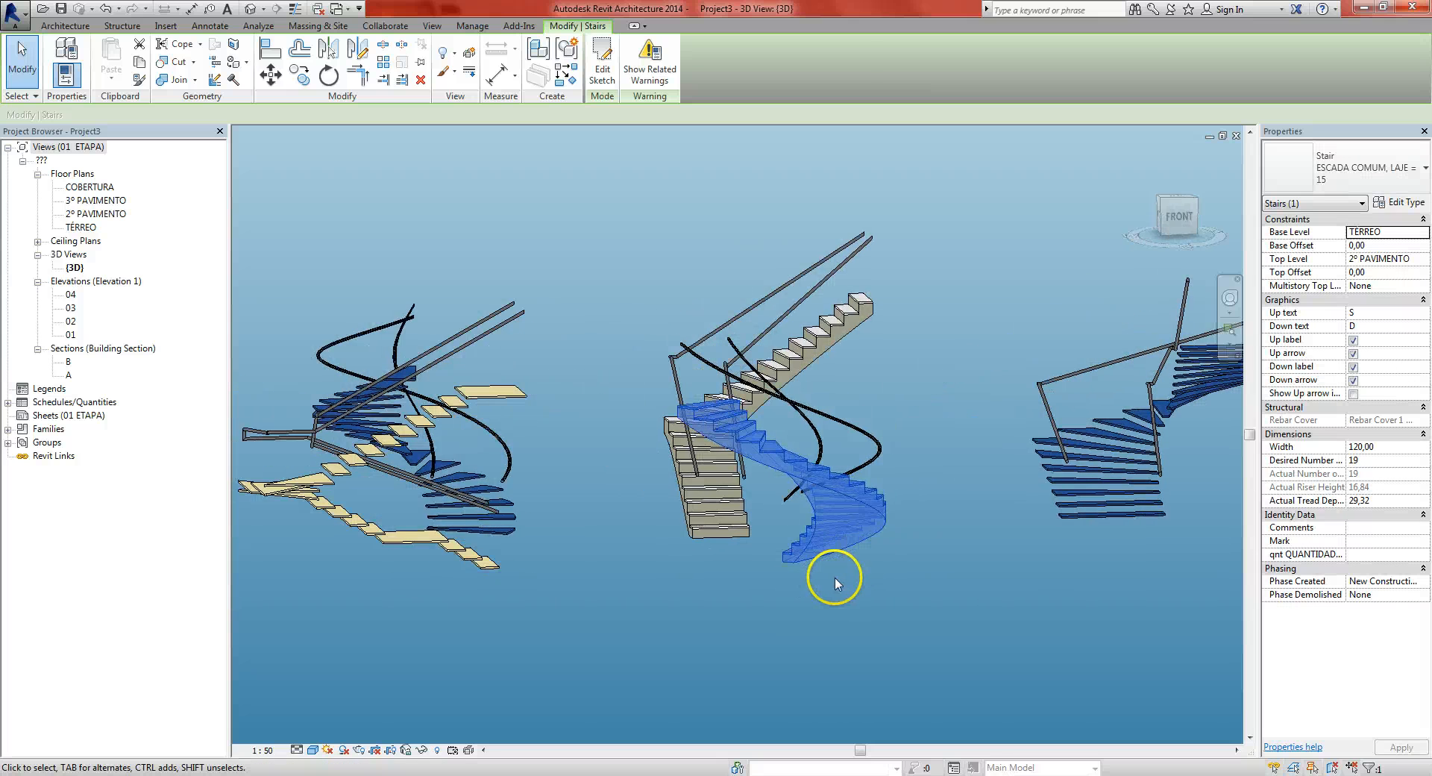
Edit the curved stair's sketch in the TÉRREO plan, set the inner boundary arc's radius to 20, and finish the sketch
{"action": "key", "text": "ctrl+Tab"}
{"action": "scroll", "coordinate": [669, 367], "scroll_direction": "down", "scroll_amount": 1}
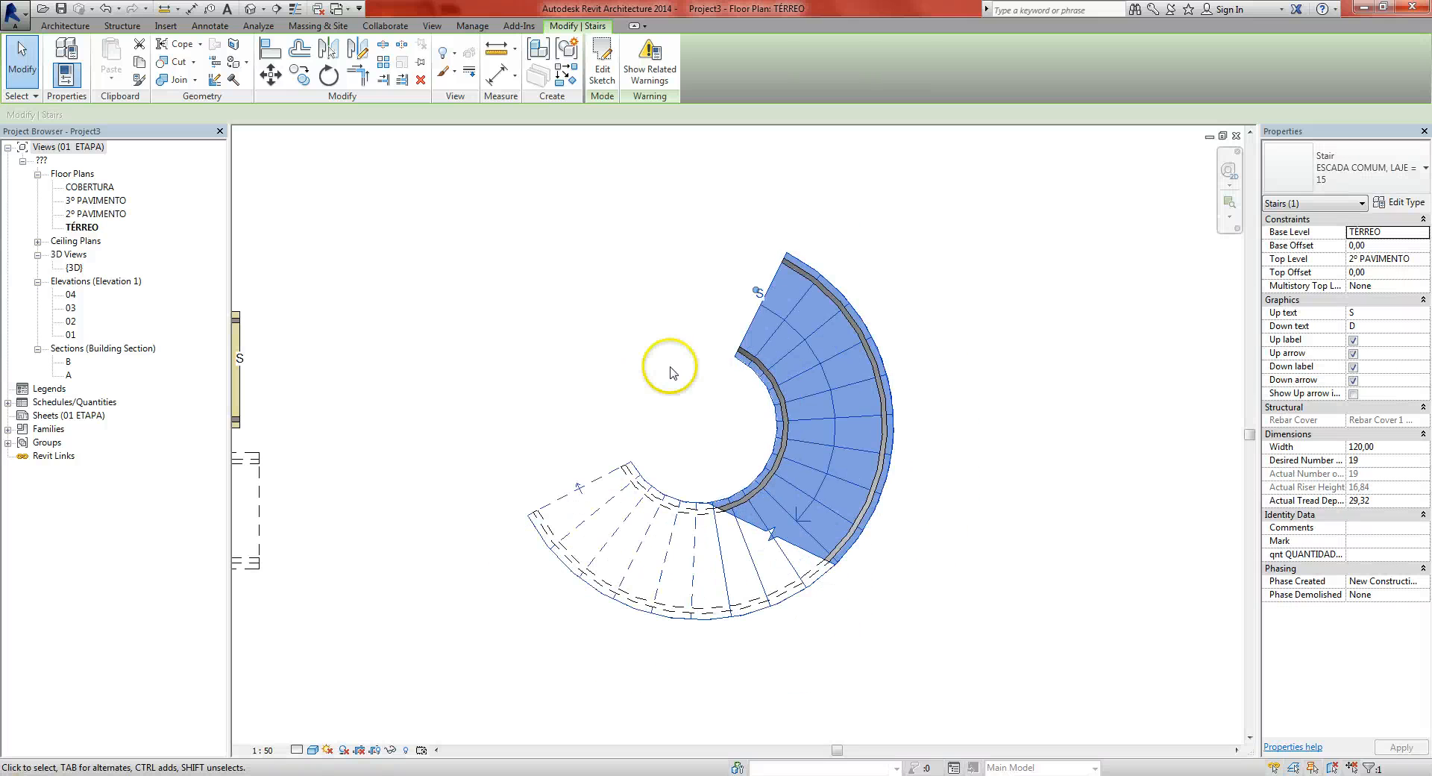
{"action": "left_click", "coordinate": [602, 61]}
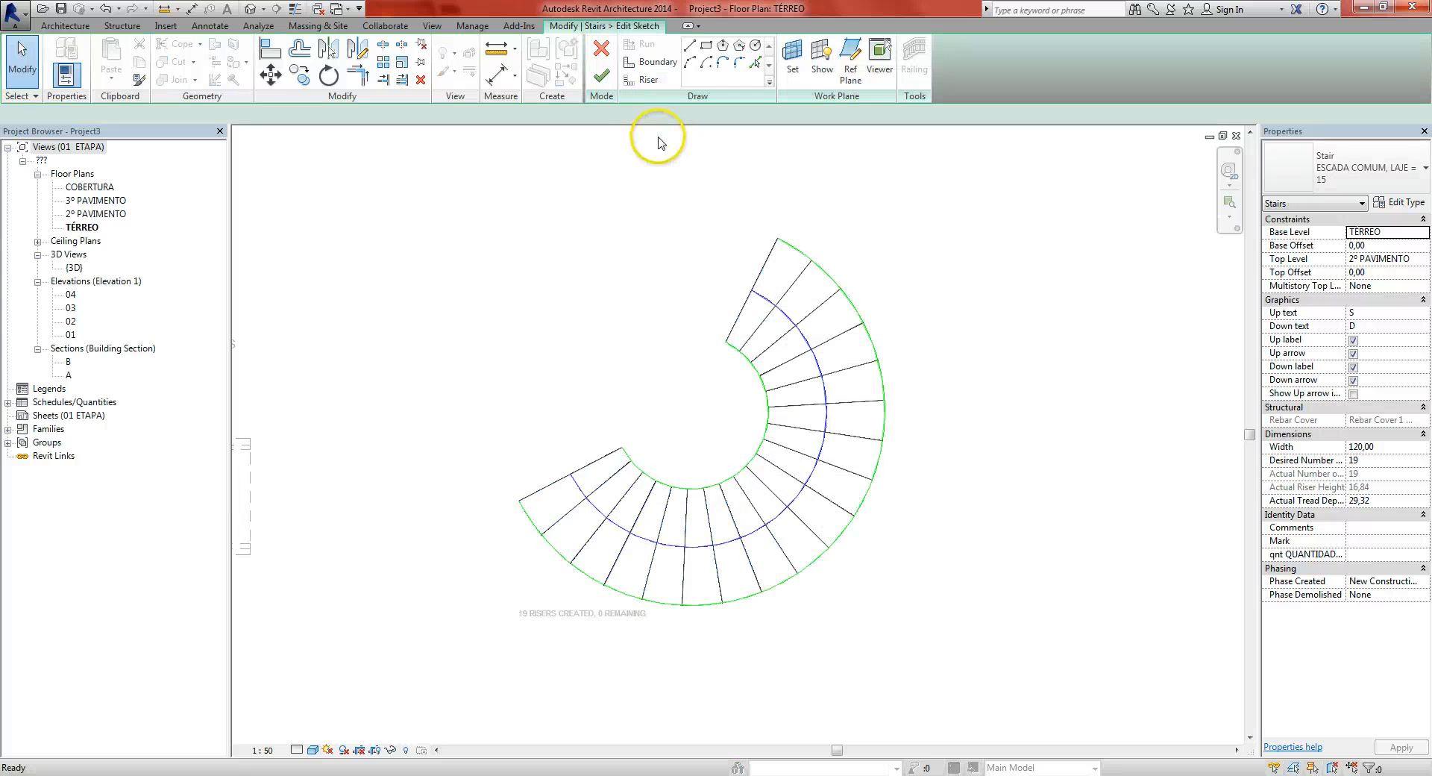
{"action": "left_click", "coordinate": [763, 432]}
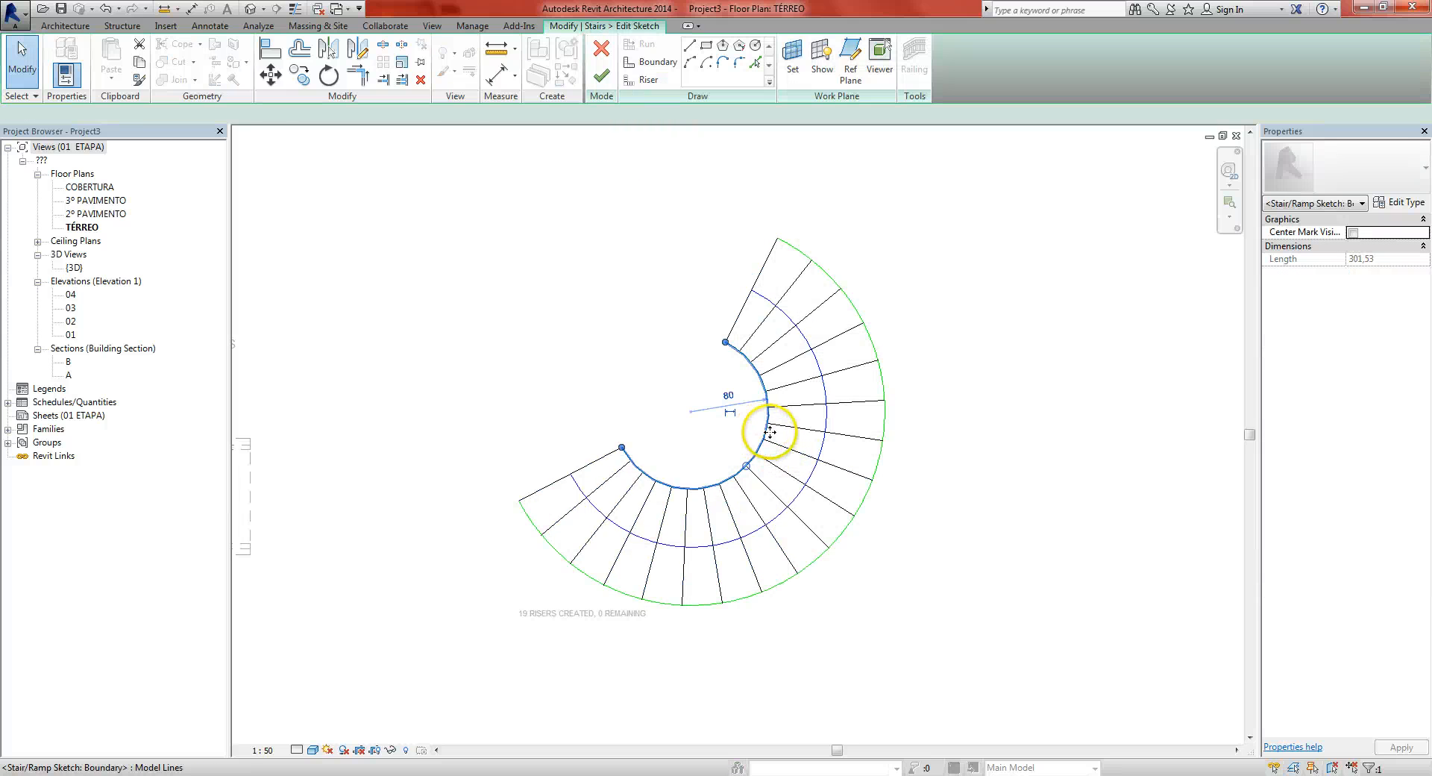
{"action": "scroll", "coordinate": [727, 436], "scroll_direction": "up", "scroll_amount": 2}
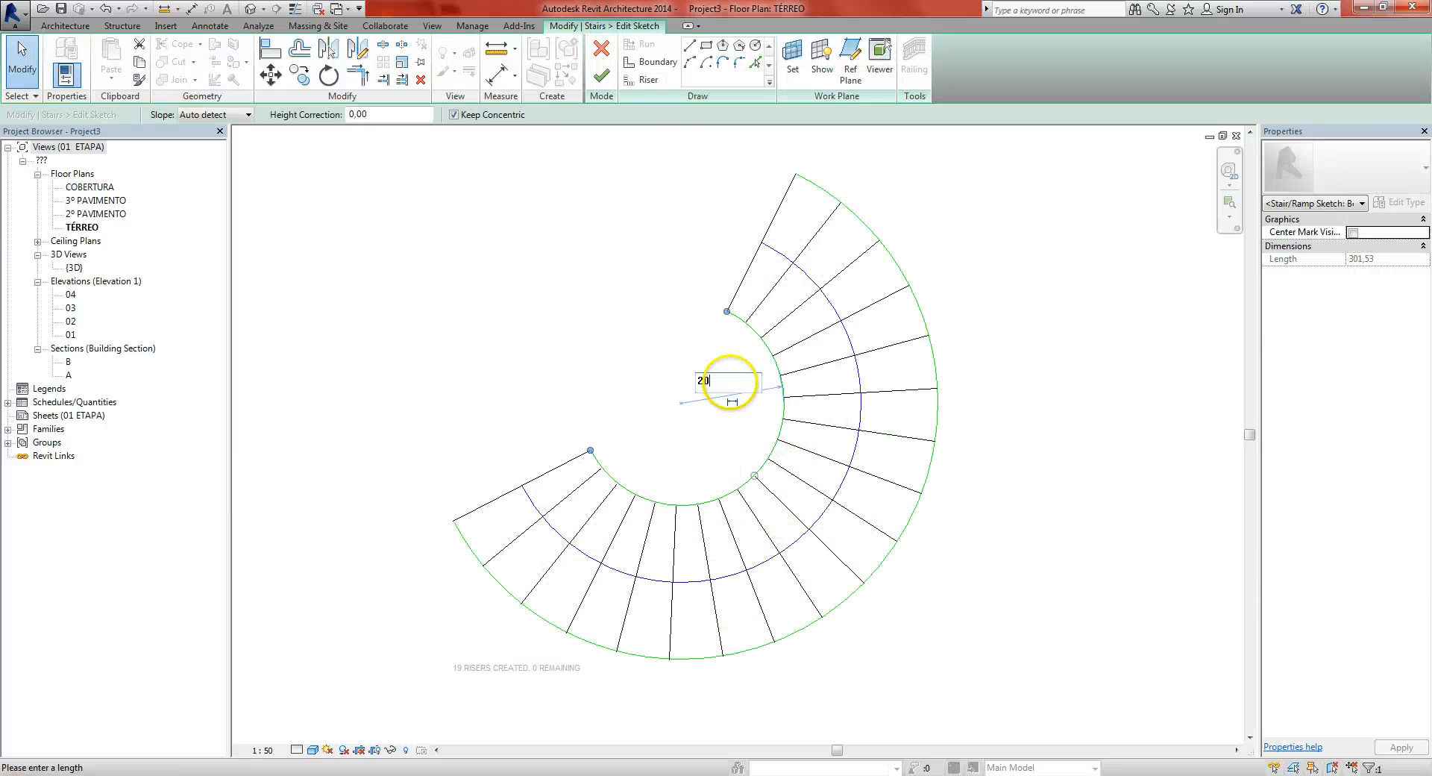
{"action": "key", "text": "Return"}
{"action": "left_click", "coordinate": [663, 309]}
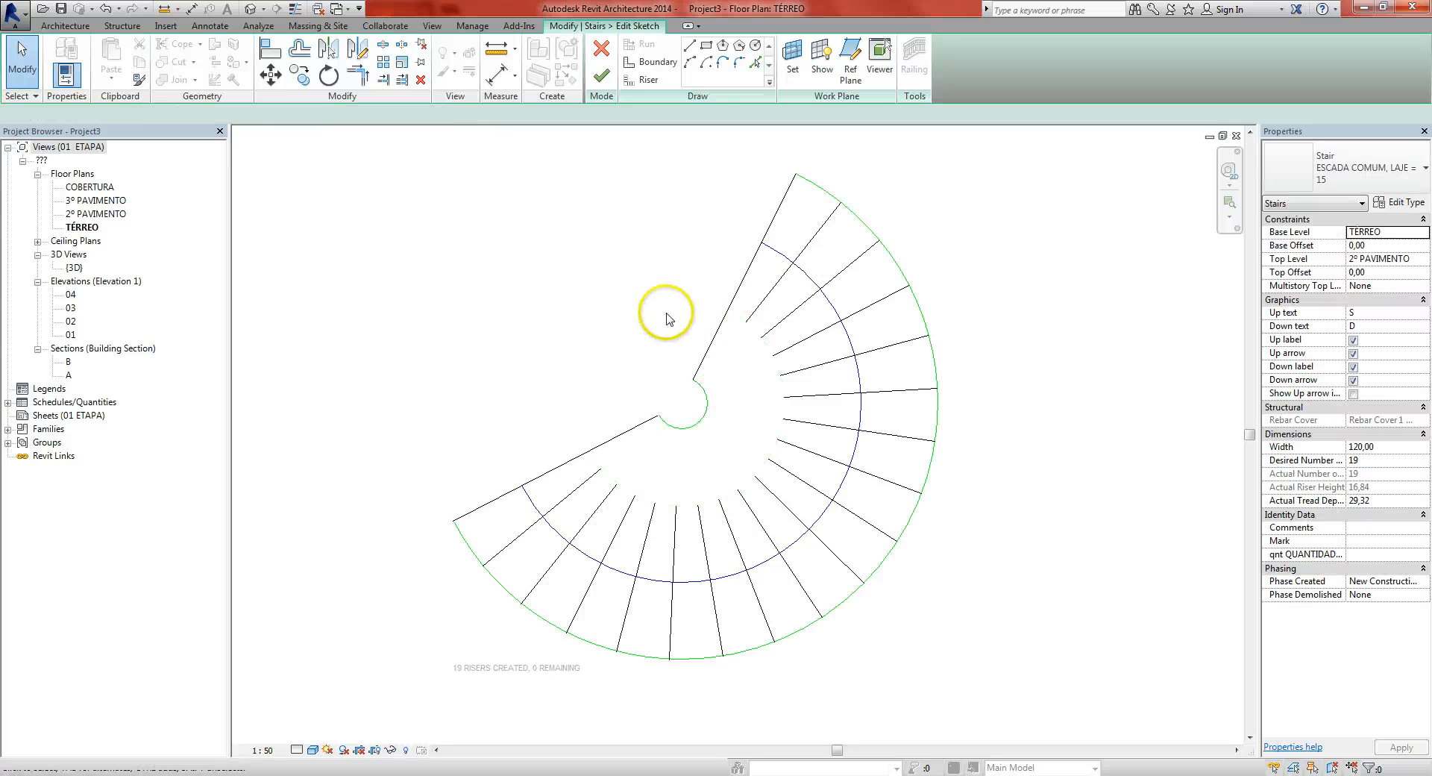
{"action": "middle_click_drag", "start_coordinate": [710, 379], "coordinate": [712, 341]}
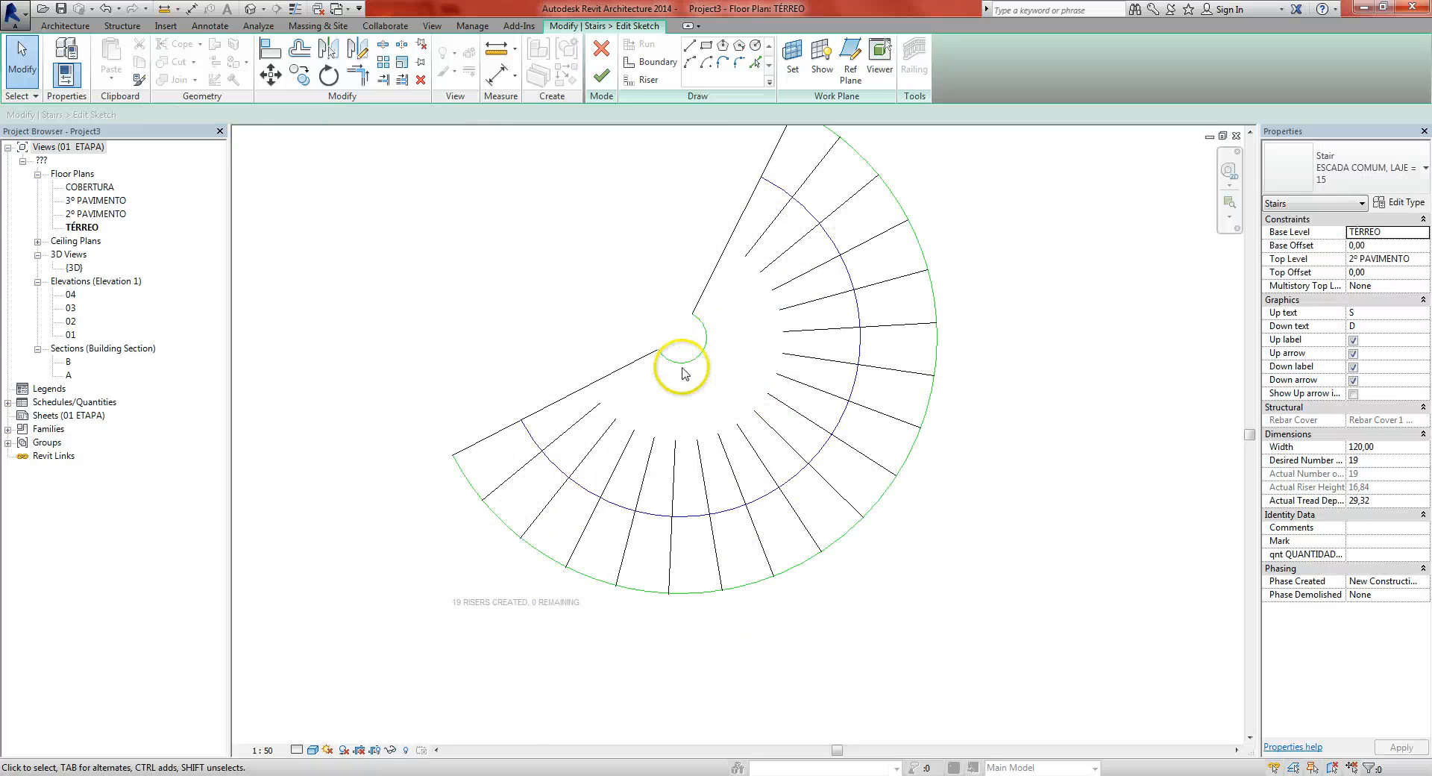
{"action": "middle_click_drag", "start_coordinate": [612, 410], "coordinate": [626, 425]}
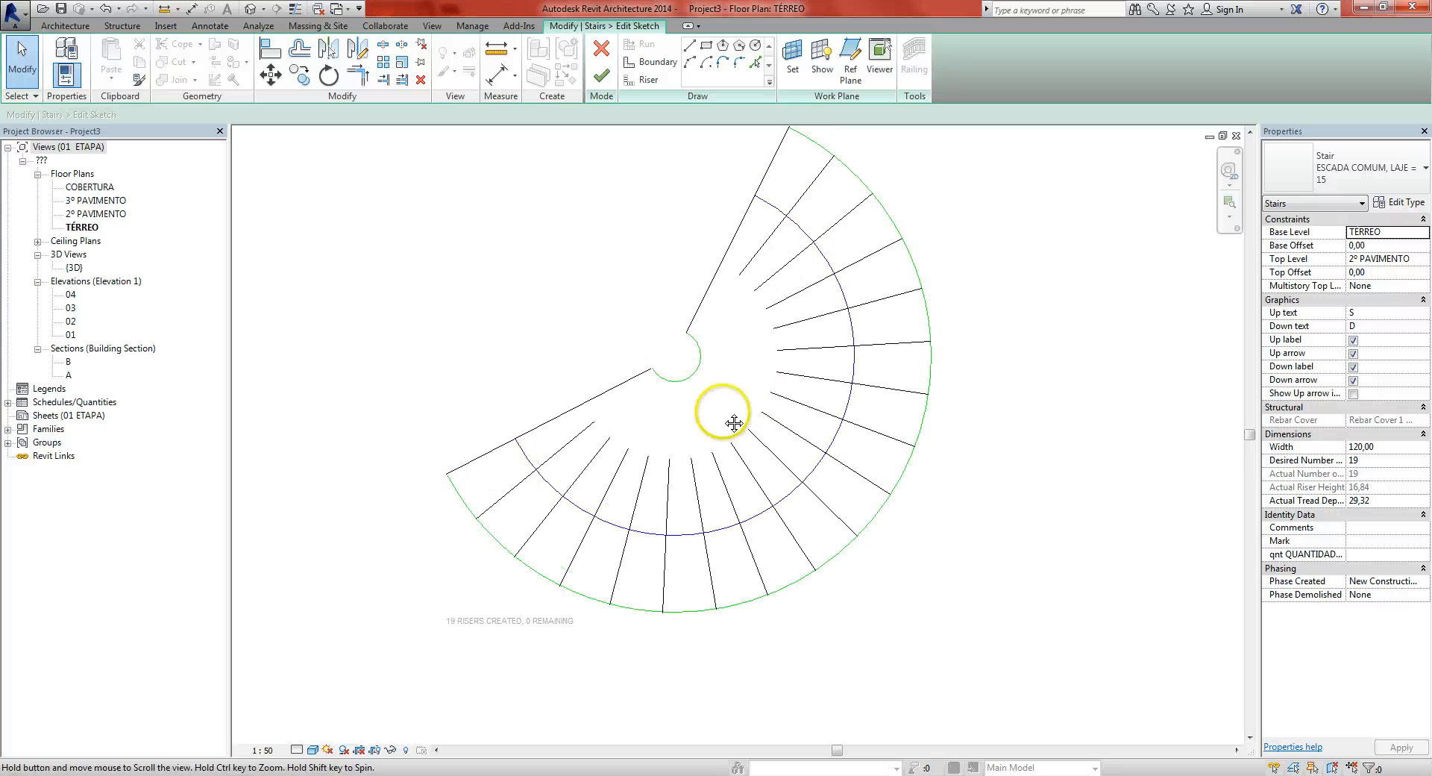
{"action": "left_click", "coordinate": [601, 74]}
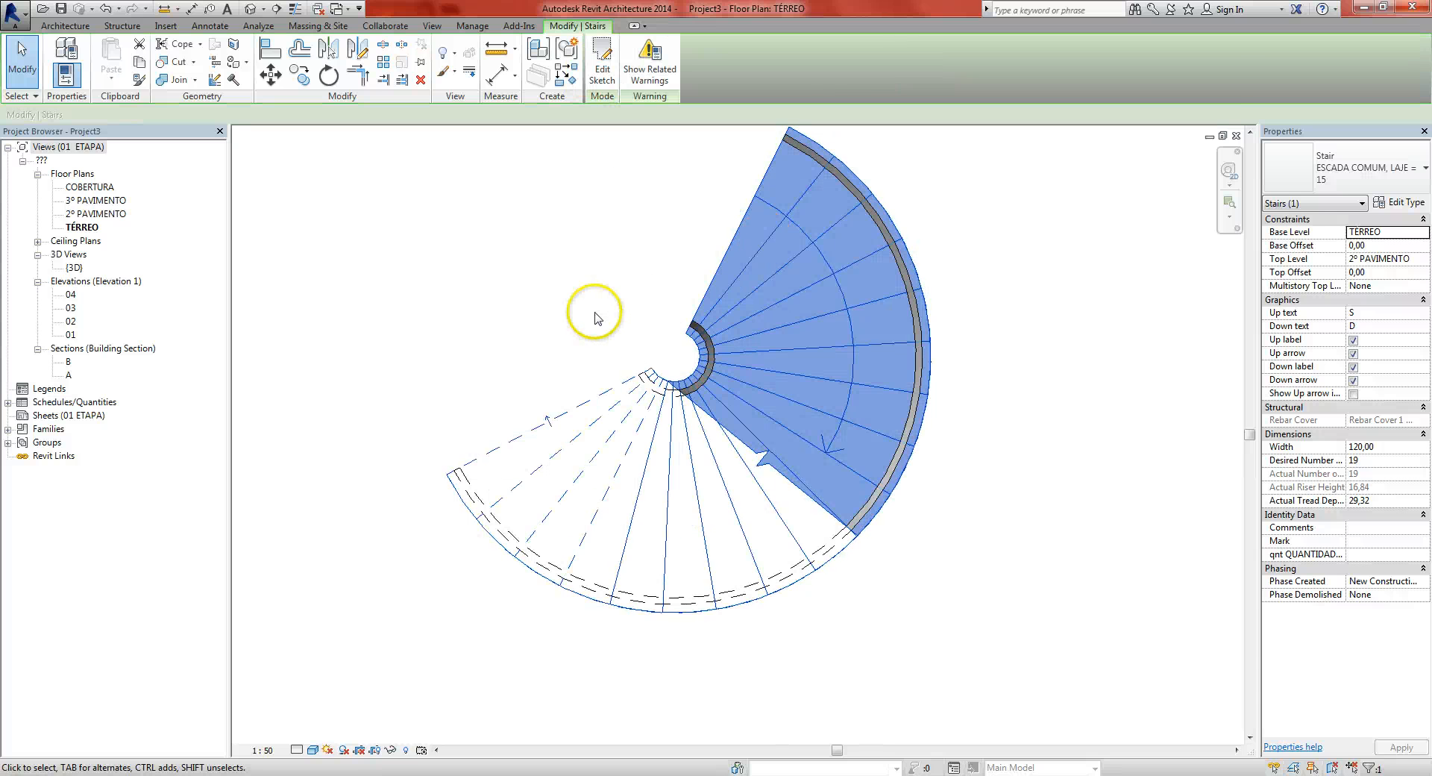
Examine the reshaped curved stair from several sides in the 3D view, along with the other stair models
{"action": "key", "text": "ctrl+Tab"}
{"action": "middle_click_drag", "start_coordinate": [738, 528], "coordinate": [743, 569], "text": "shift"}
{"action": "left_click", "coordinate": [768, 522]}
{"action": "middle_click_drag", "start_coordinate": [656, 579], "coordinate": [833, 603], "text": "shift"}
{"action": "middle_click_drag", "start_coordinate": [713, 594], "coordinate": [863, 556], "text": "shift"}
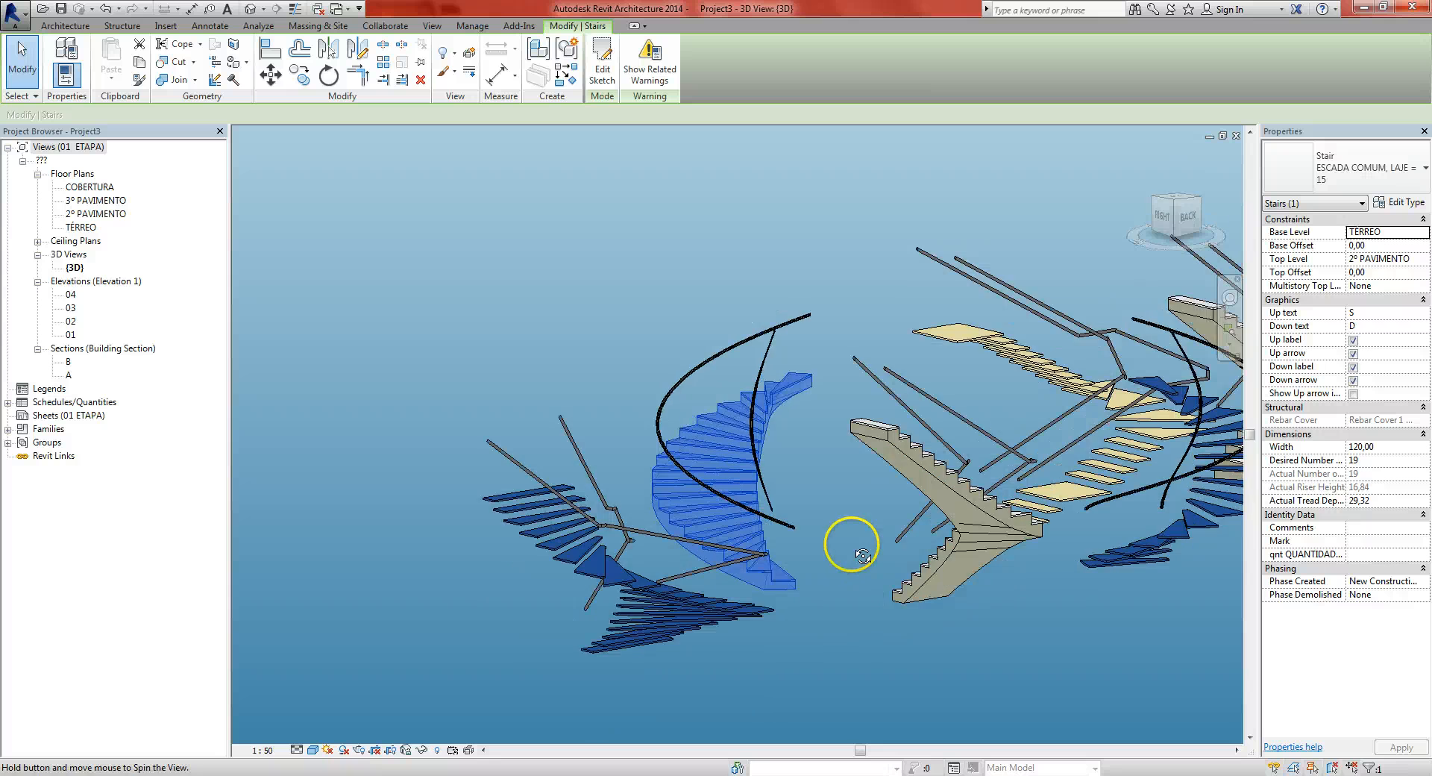
{"action": "middle_click_drag", "start_coordinate": [758, 561], "coordinate": [919, 591], "text": "shift"}
{"action": "middle_click_drag", "start_coordinate": [731, 596], "coordinate": [701, 589], "text": "shift"}
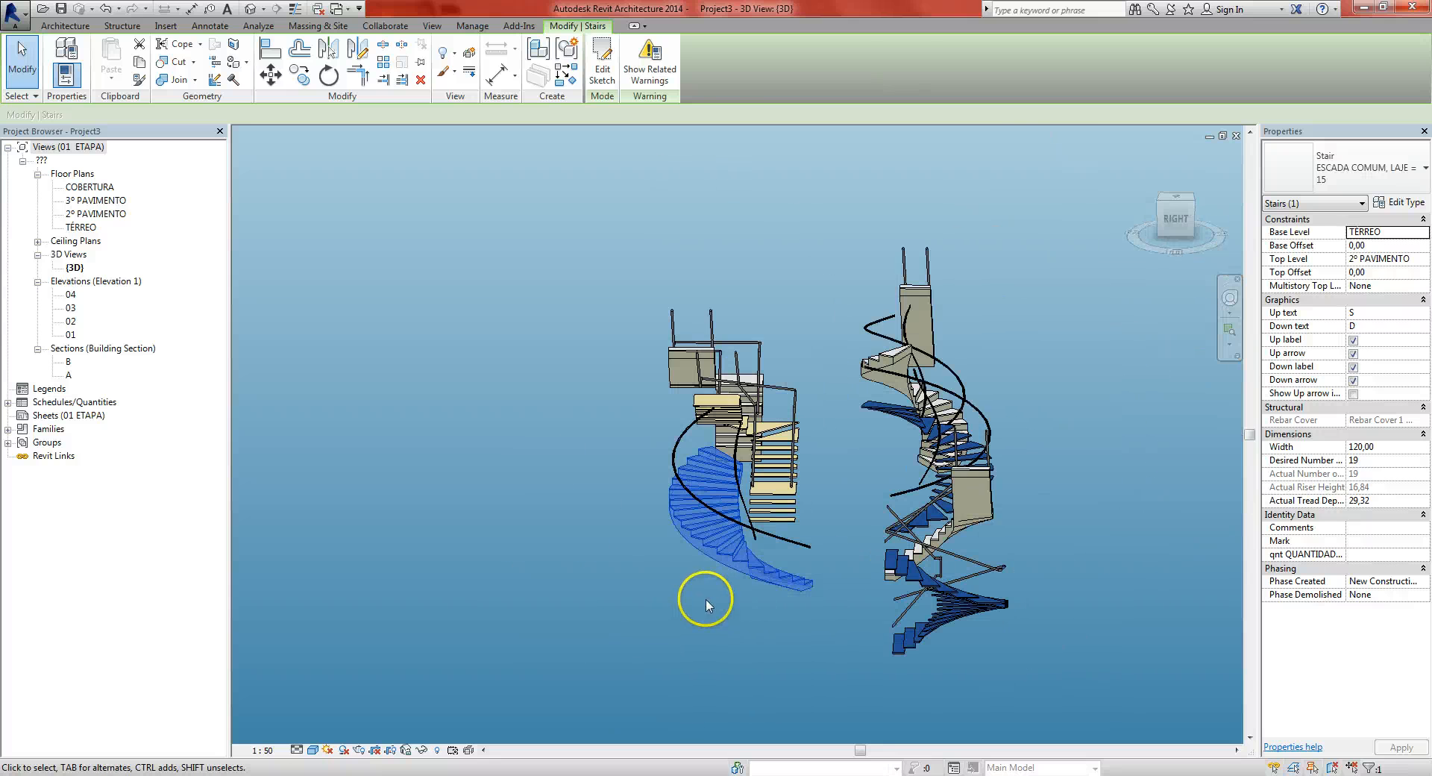
{"action": "middle_click_drag", "start_coordinate": [811, 641], "coordinate": [768, 649], "text": "shift"}
{"action": "left_click", "coordinate": [765, 649]}
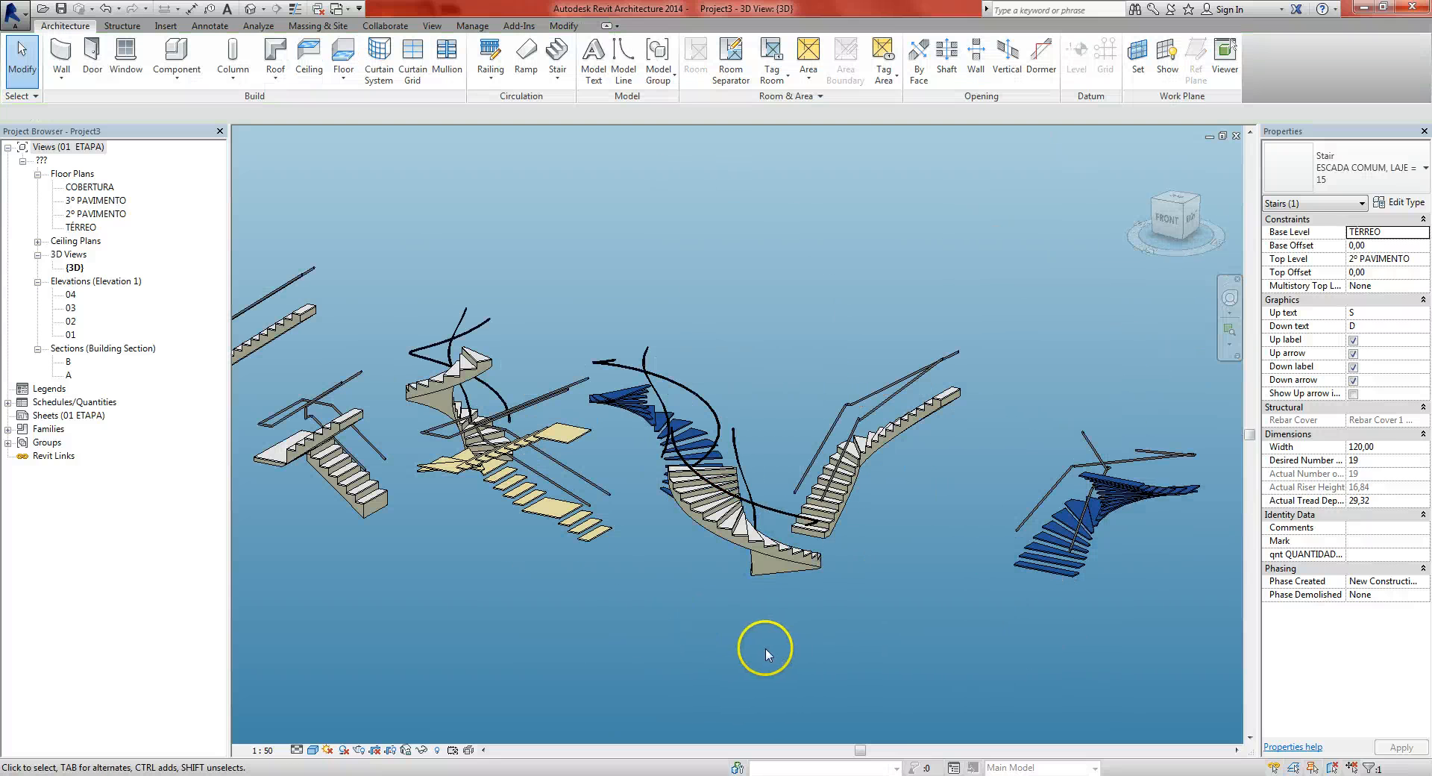
{"action": "scroll", "coordinate": [872, 297], "scroll_direction": "down", "scroll_amount": 2}
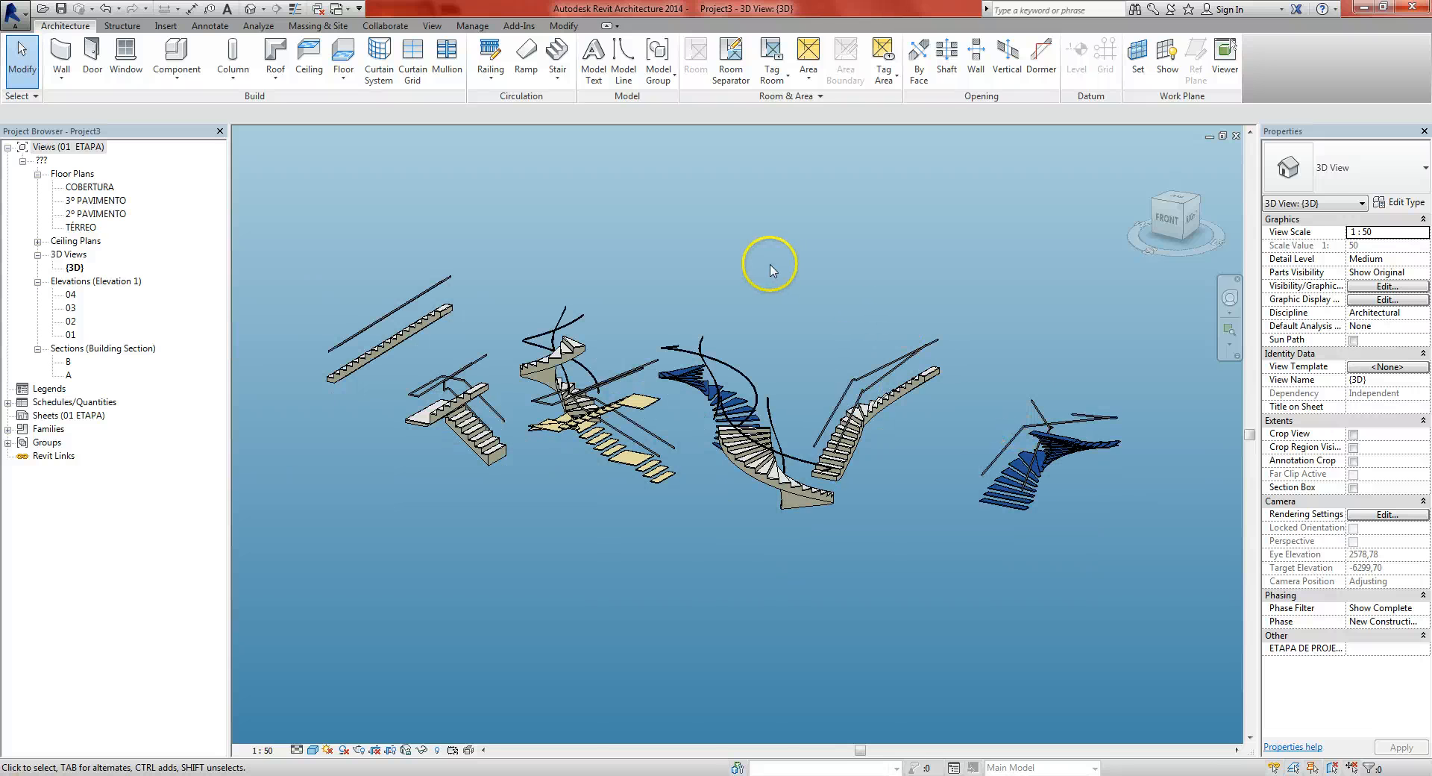
{"action": "middle_click_drag", "start_coordinate": [753, 267], "coordinate": [772, 282]}
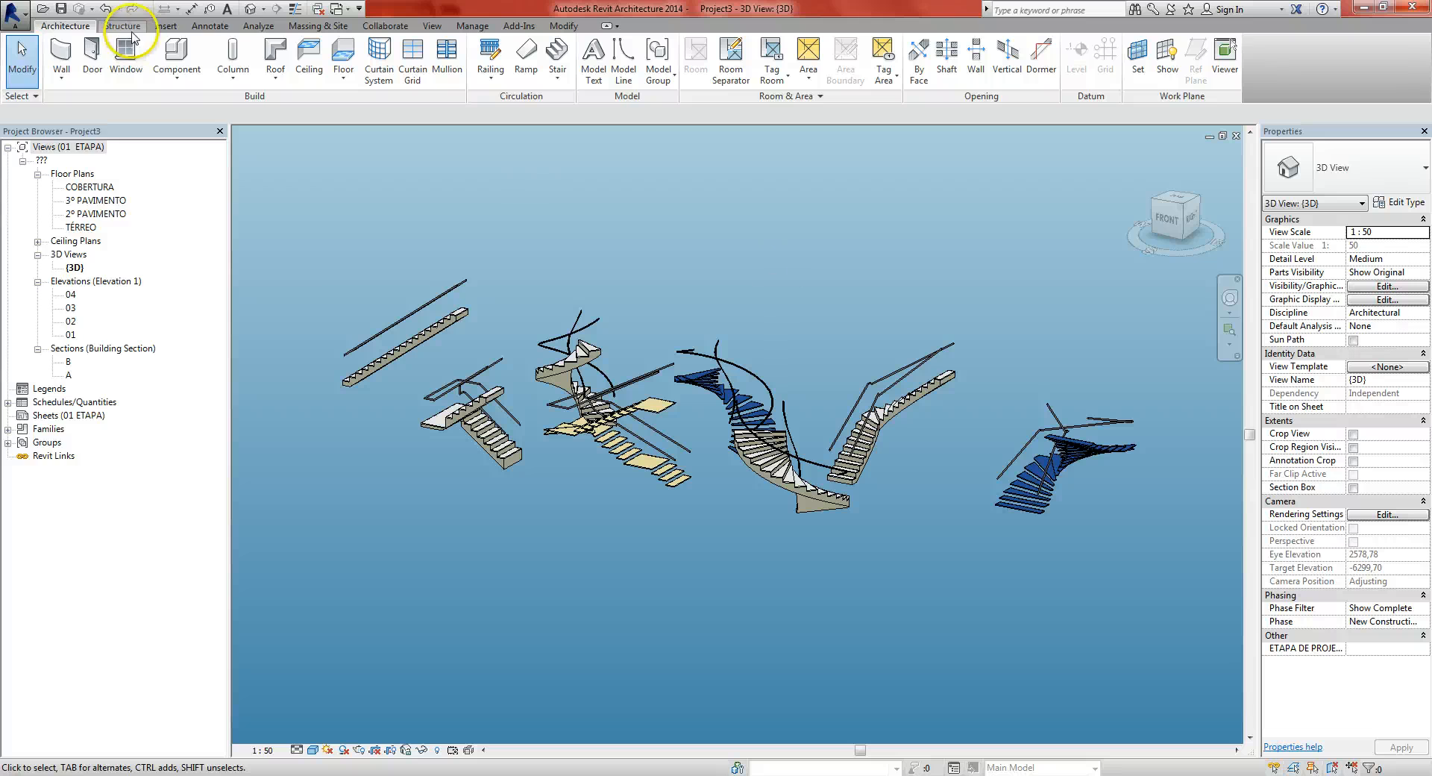
Open the recent project 17 - Criando Escadas e Modificando Guarda-Corpos.rvt
{"action": "left_click", "coordinate": [15, 15]}
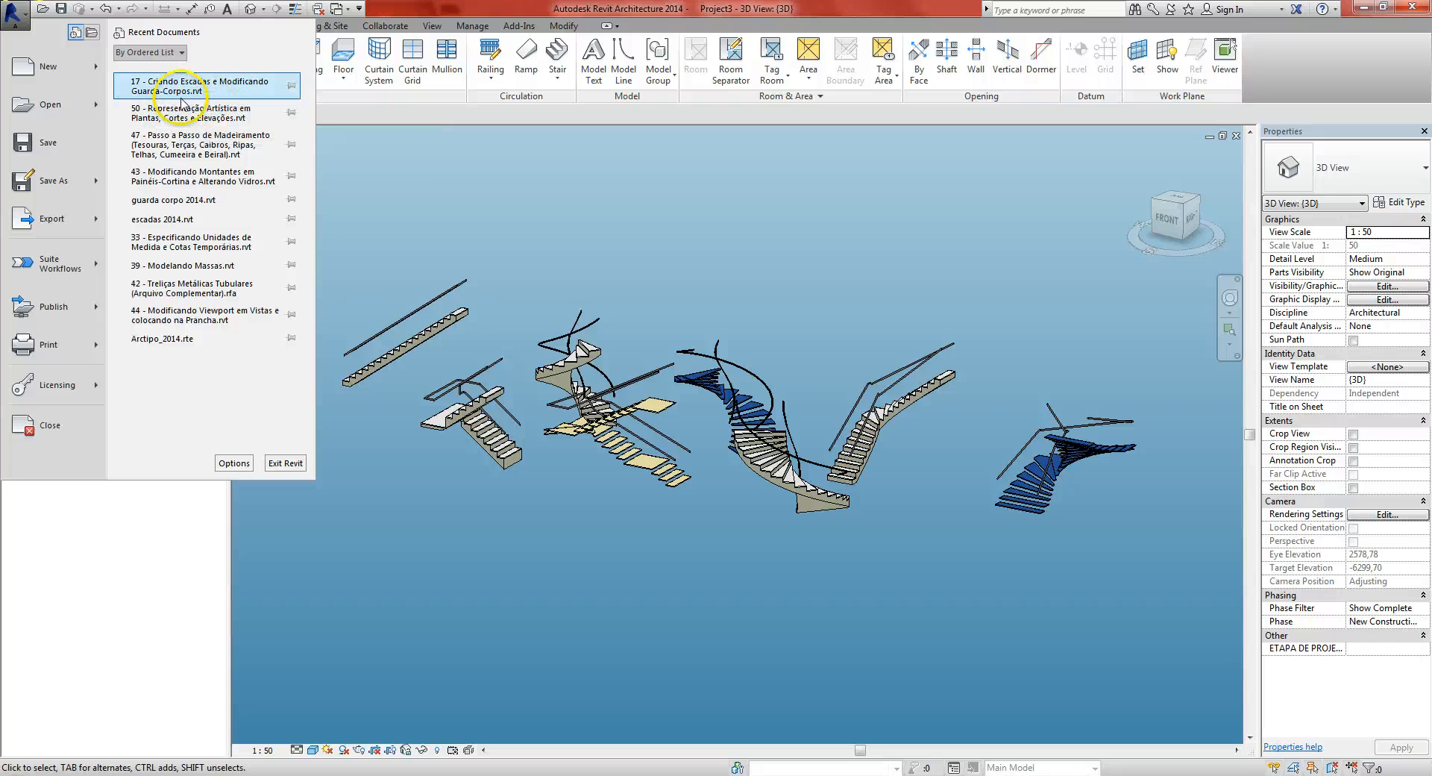
{"action": "left_click", "coordinate": [492, 154]}
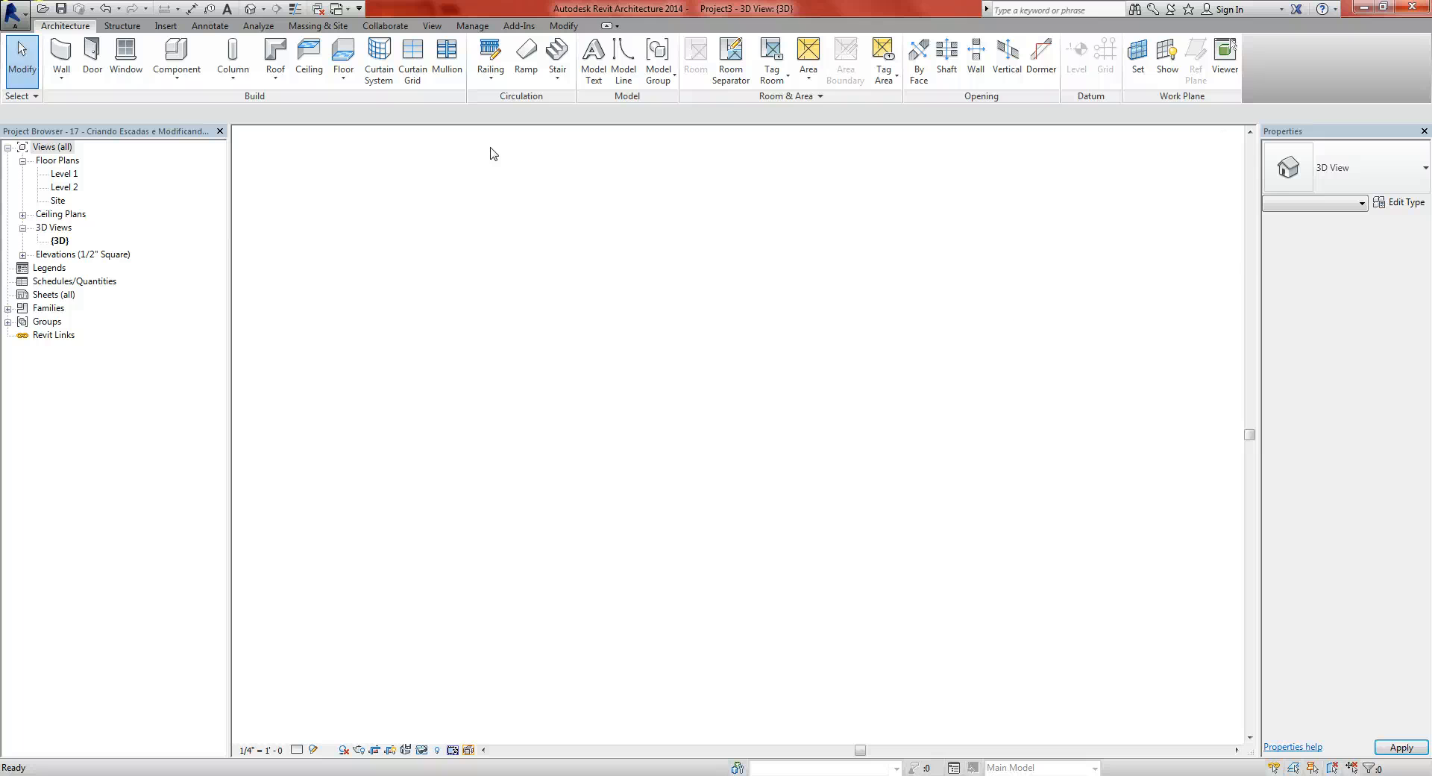
{"action": "middle_click_drag", "start_coordinate": [581, 338], "coordinate": [585, 298]}
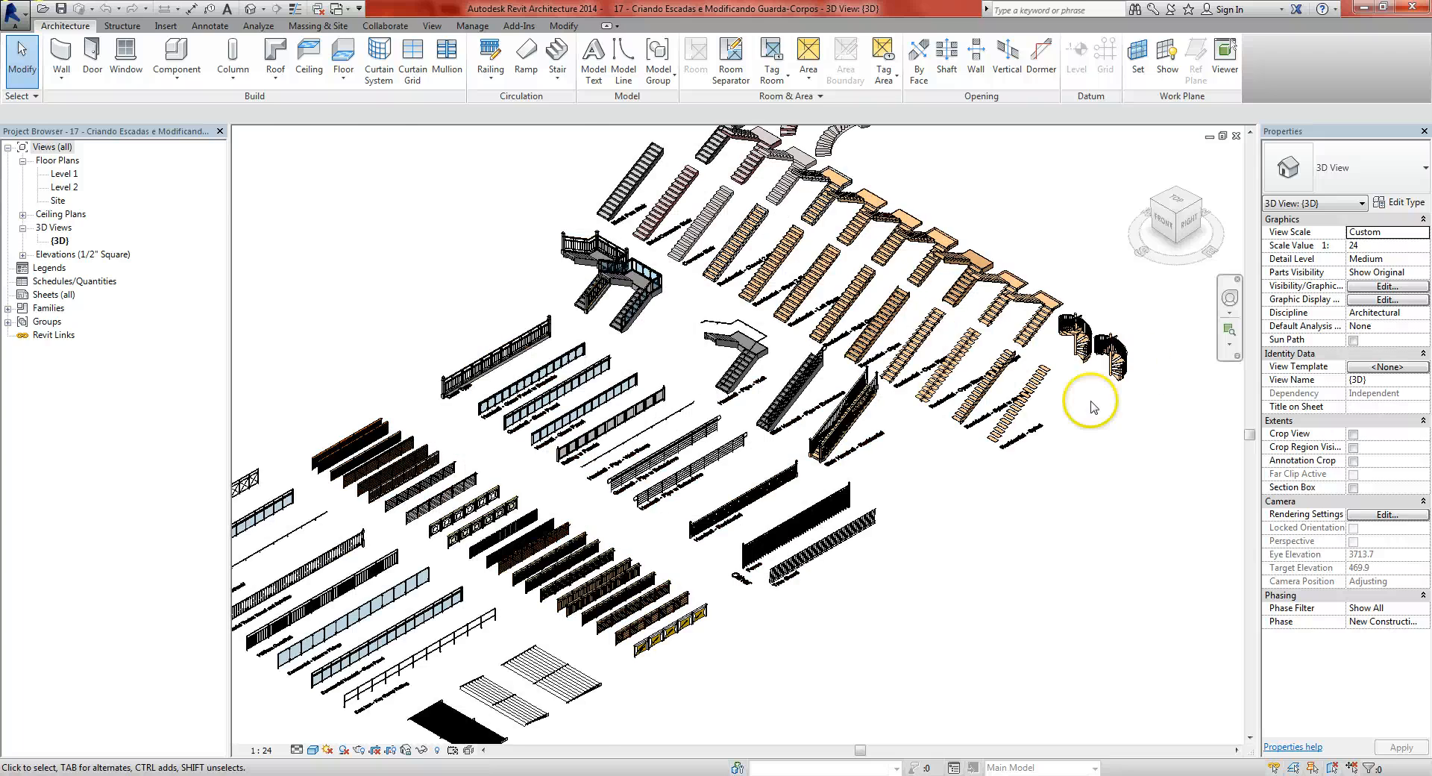
Copy the straight Residential - Open Riser - Middle Stringer stair from the stair samples
{"action": "scroll", "coordinate": [1096, 249], "scroll_direction": "up", "scroll_amount": 4}
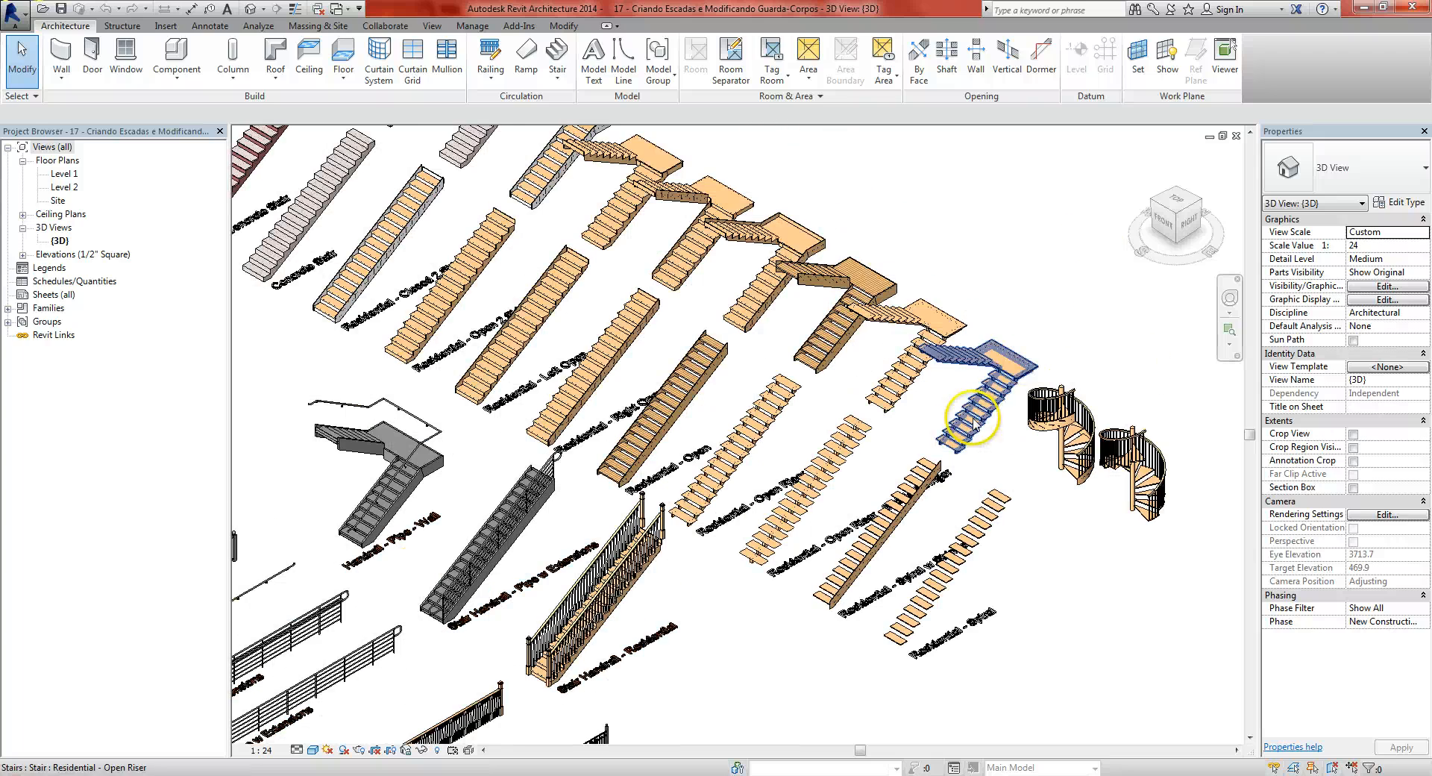
{"action": "scroll", "coordinate": [825, 567], "scroll_direction": "up", "scroll_amount": 3}
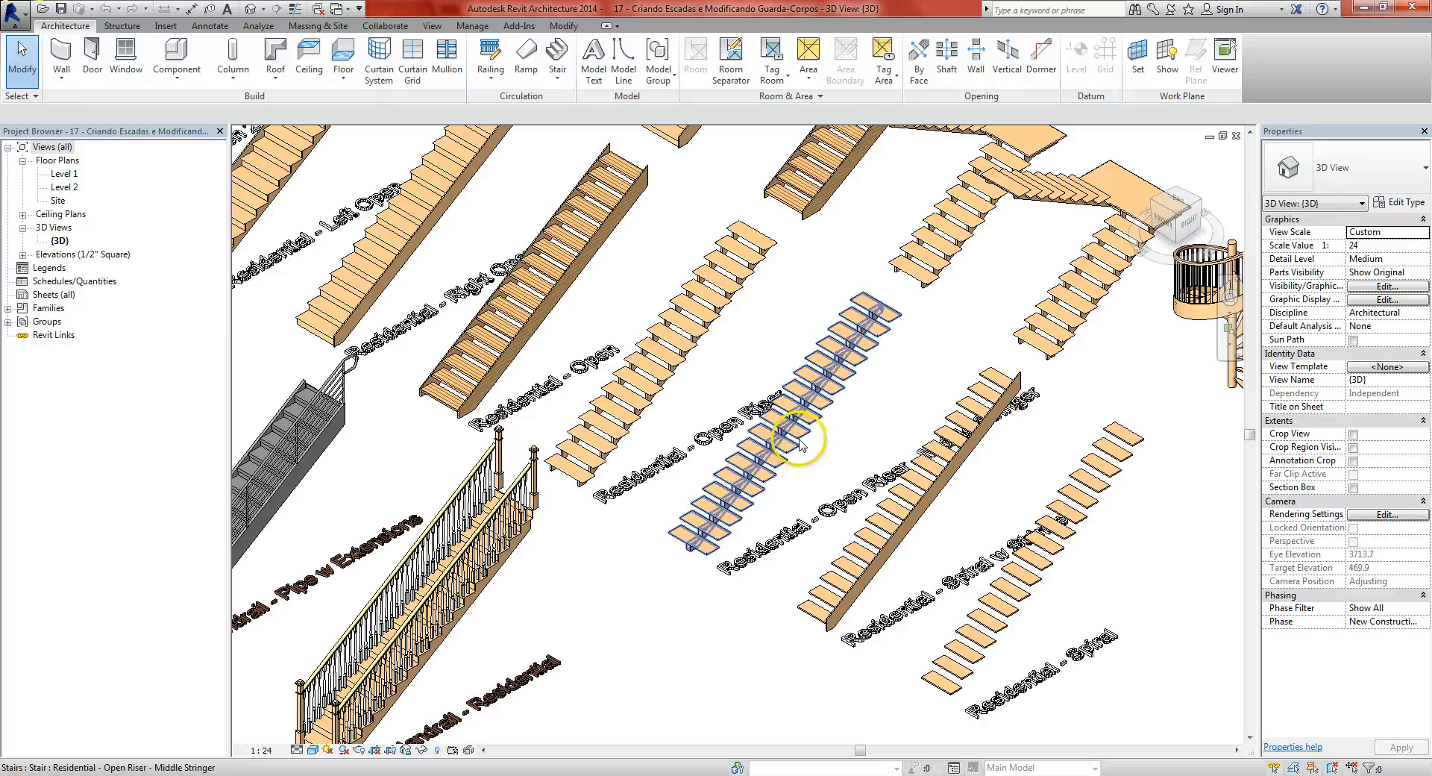
{"action": "left_click", "coordinate": [804, 448]}
{"action": "scroll", "coordinate": [865, 455], "scroll_direction": "up", "scroll_amount": 2}
{"action": "middle_click_drag", "start_coordinate": [871, 444], "coordinate": [858, 460]}
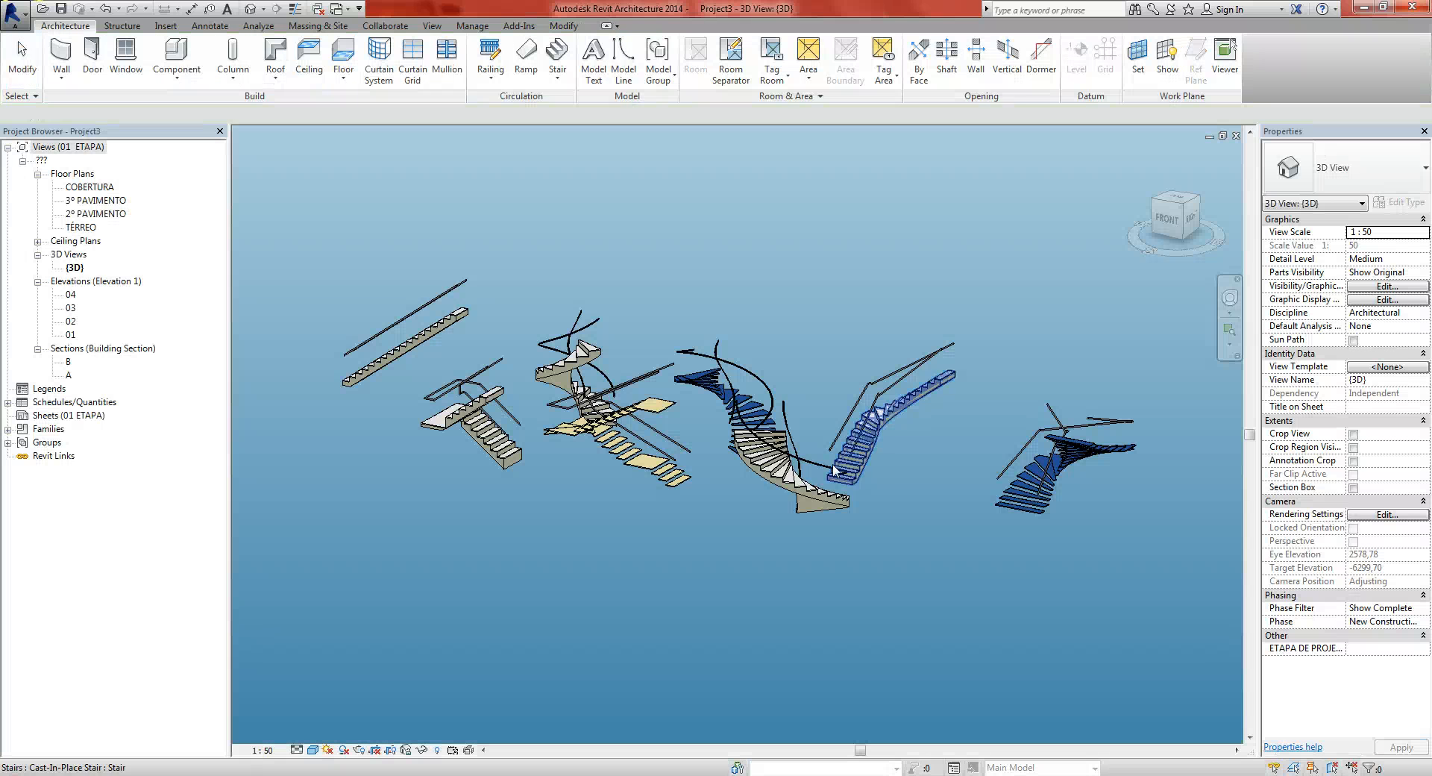
Switch back to Project3 and paste the copied stair beside the concrete stair with a landing, accepting the duplicate types
{"action": "left_click", "coordinate": [848, 406]}
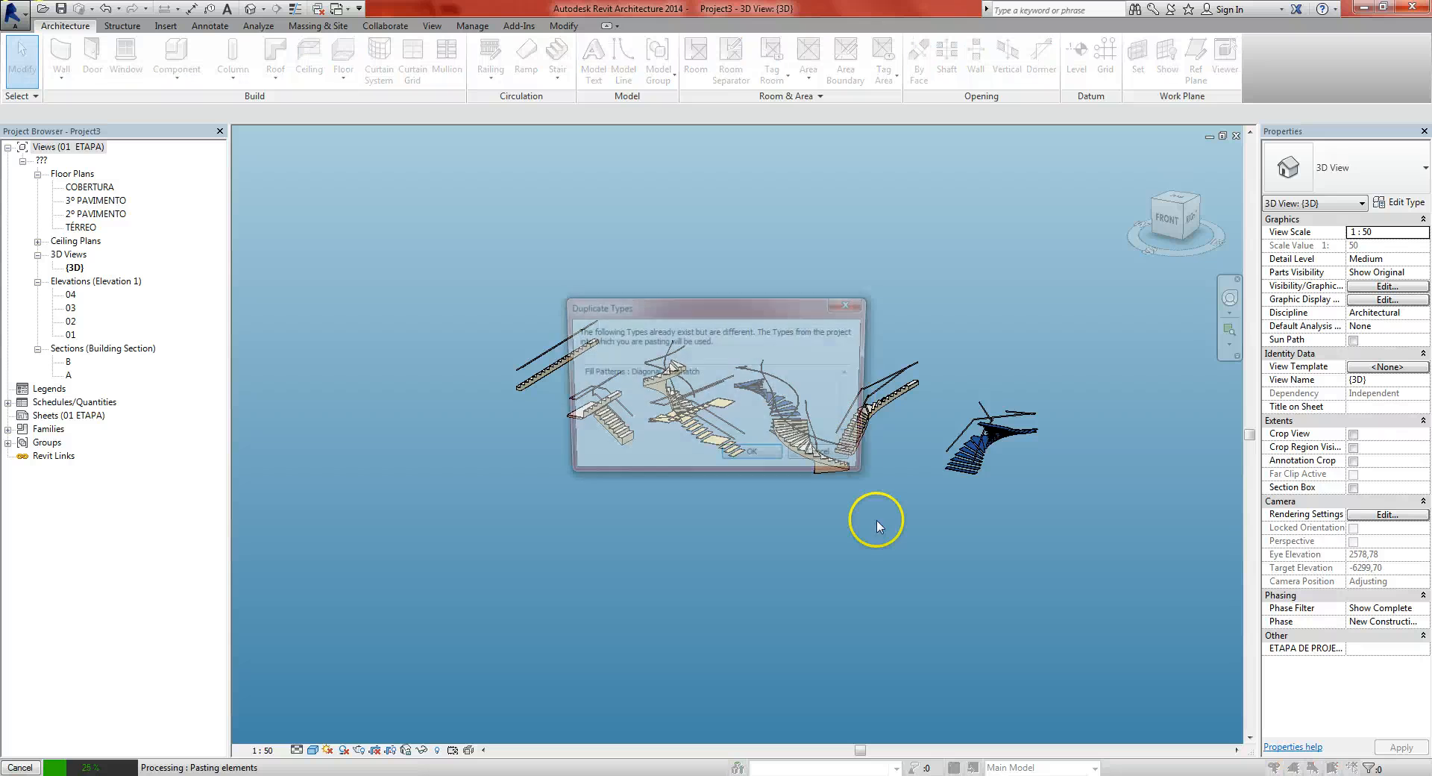
{"action": "left_click", "coordinate": [753, 458]}
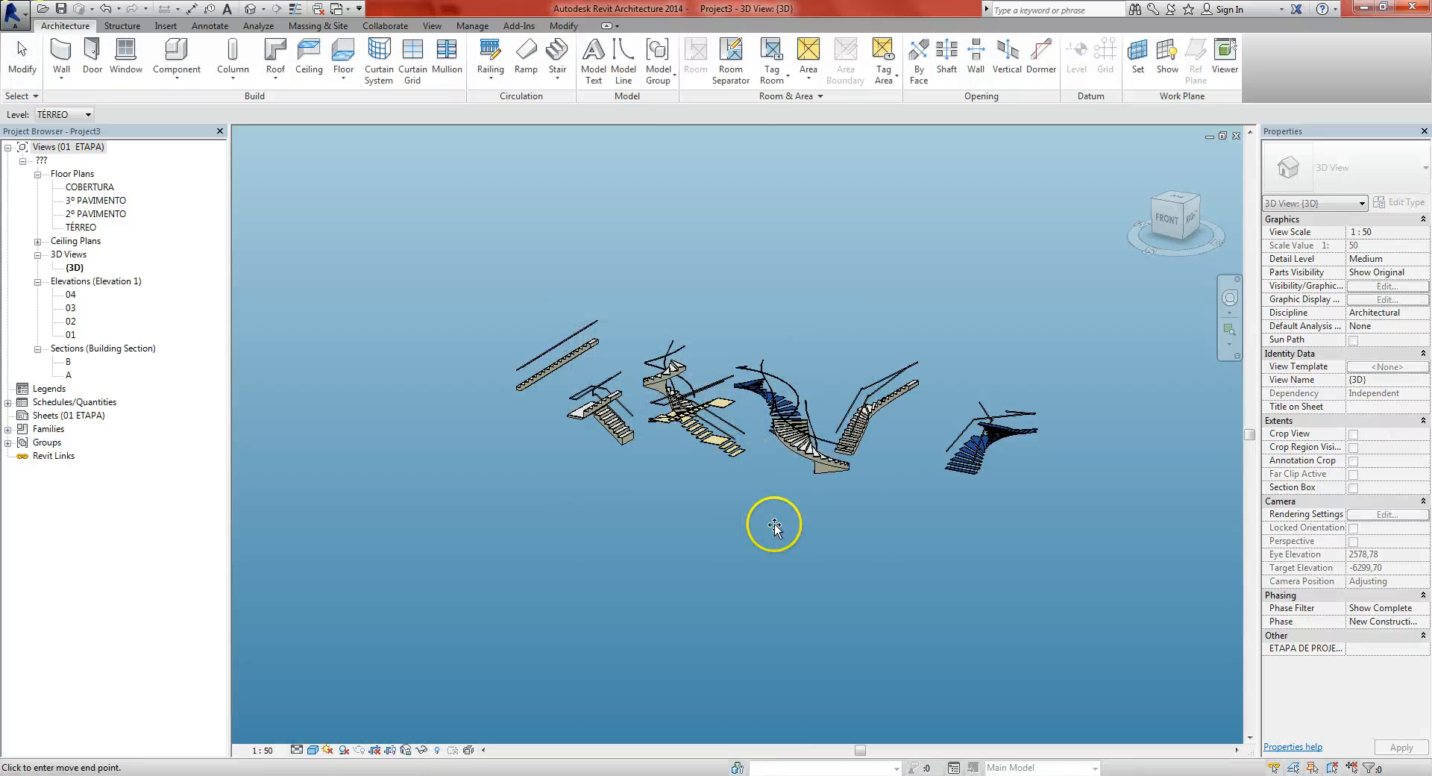
{"action": "left_click", "coordinate": [495, 496]}
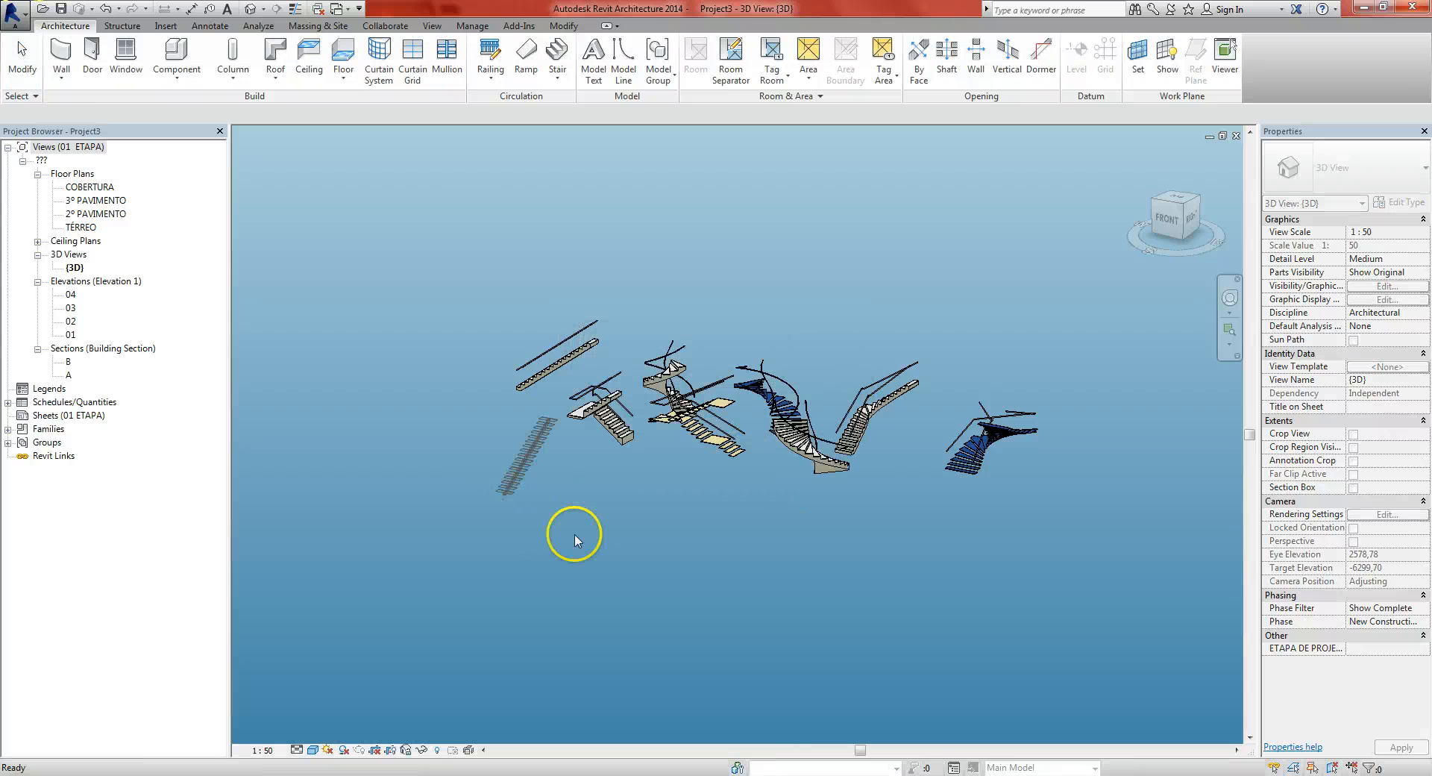
{"action": "left_click", "coordinate": [581, 536]}
Set the pasted open-riser stair's Top Offset to 0,00 and accept the riser count warning
{"action": "scroll", "coordinate": [424, 455], "scroll_direction": "up", "scroll_amount": 5}
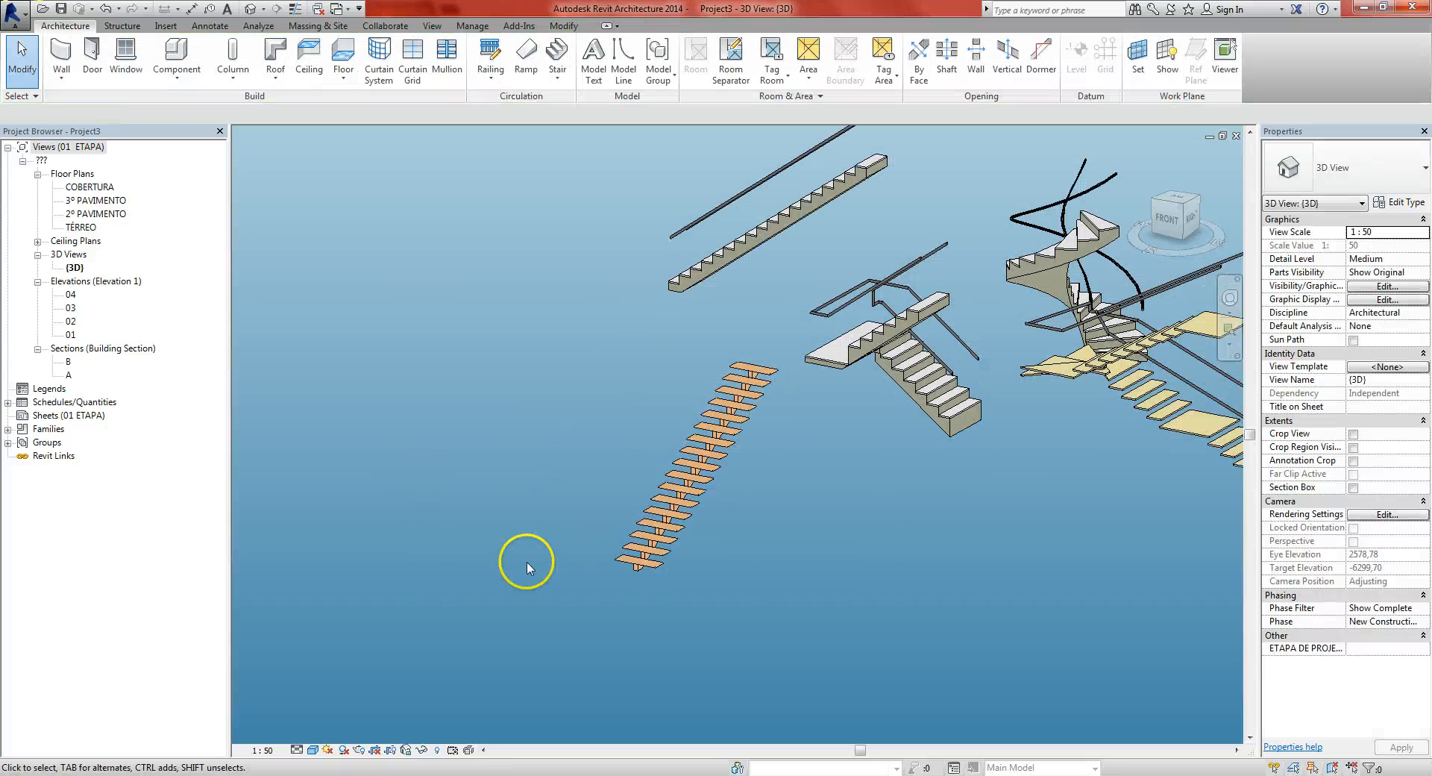
{"action": "left_click", "coordinate": [712, 485]}
{"action": "middle_click_drag", "start_coordinate": [799, 508], "coordinate": [763, 514]}
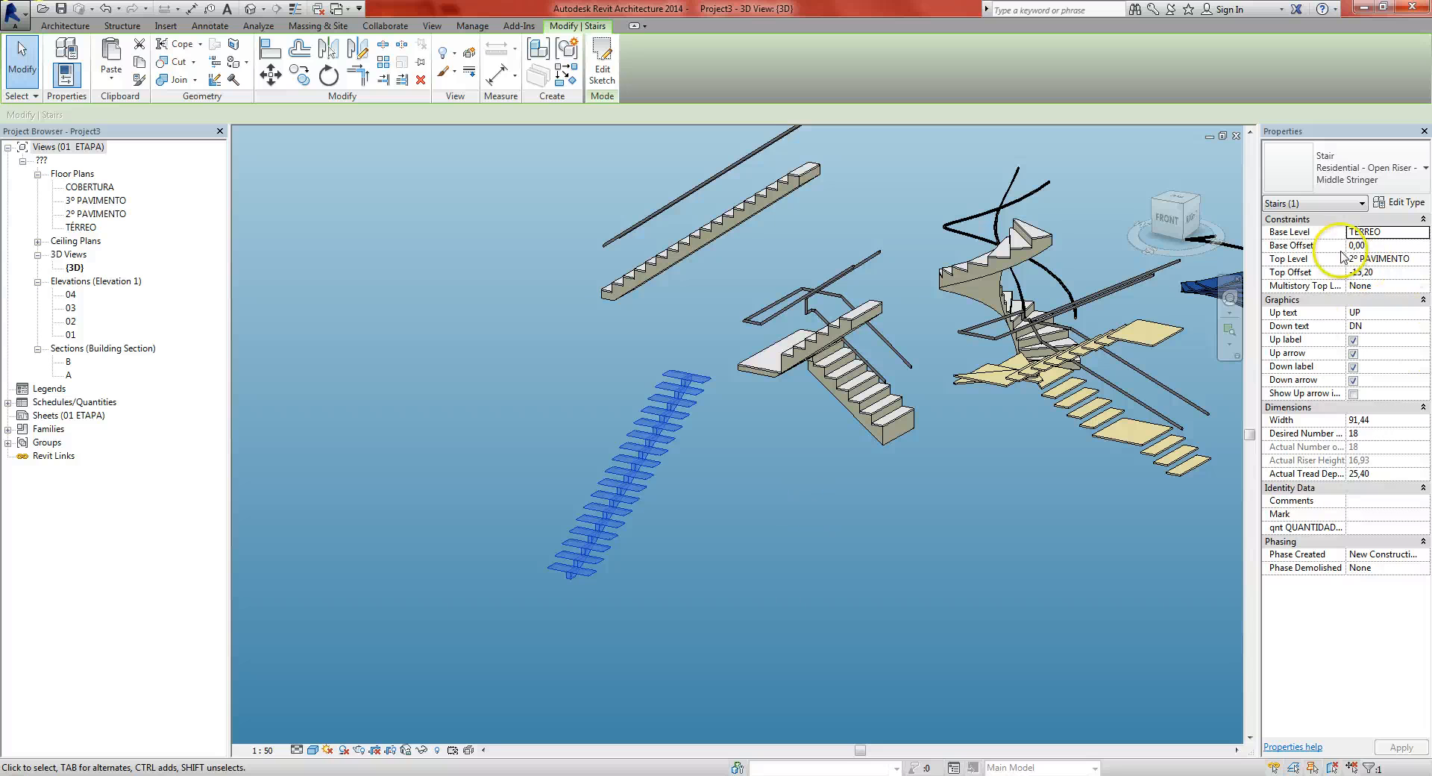
{"action": "left_click", "coordinate": [1387, 272]}
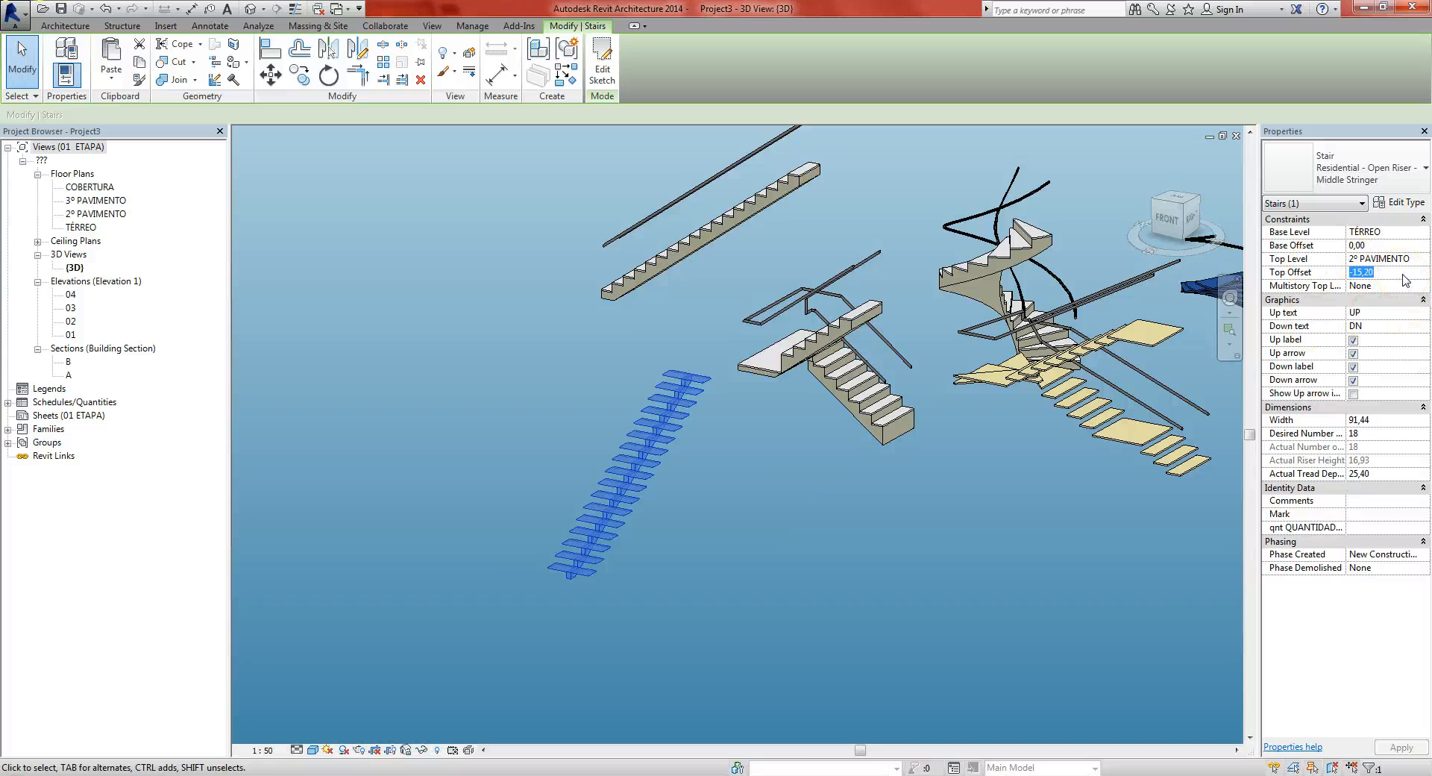
{"action": "key", "text": "Return"}
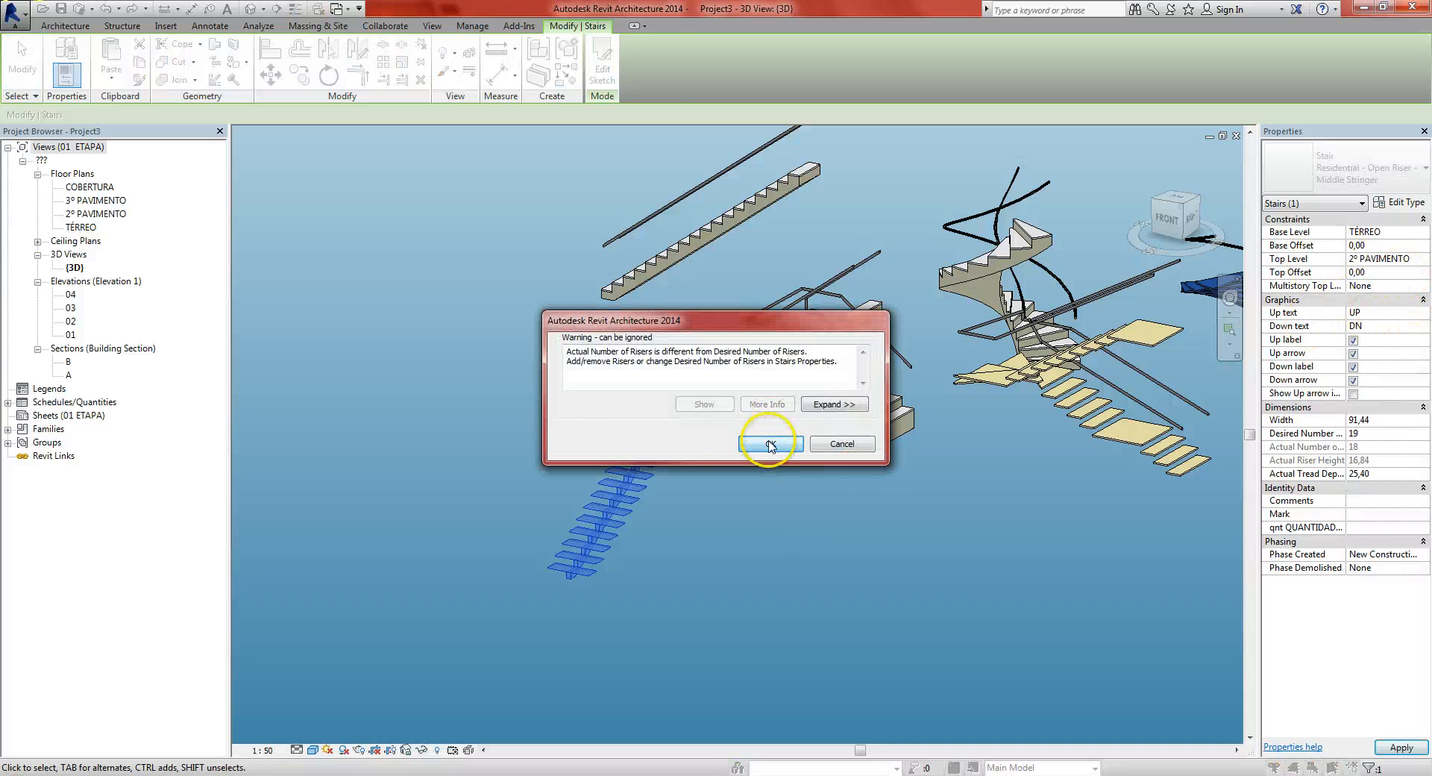
{"action": "left_click", "coordinate": [770, 444]}
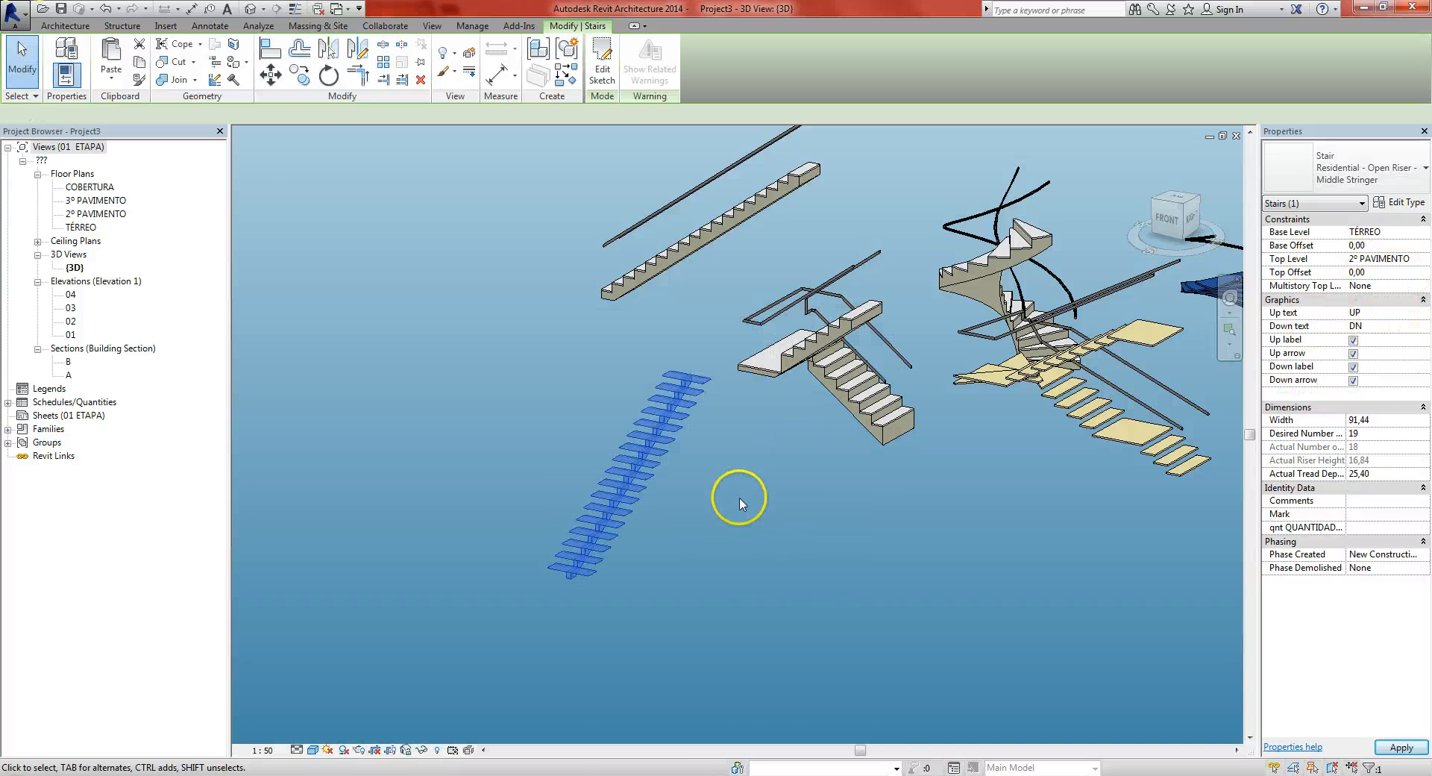
Open the sketch of the pasted Residential - Open Riser - Middle Stringer stair for editing in the TÉRREO floor plan
{"action": "left_click", "coordinate": [660, 464]}
{"action": "left_click", "coordinate": [604, 64]}
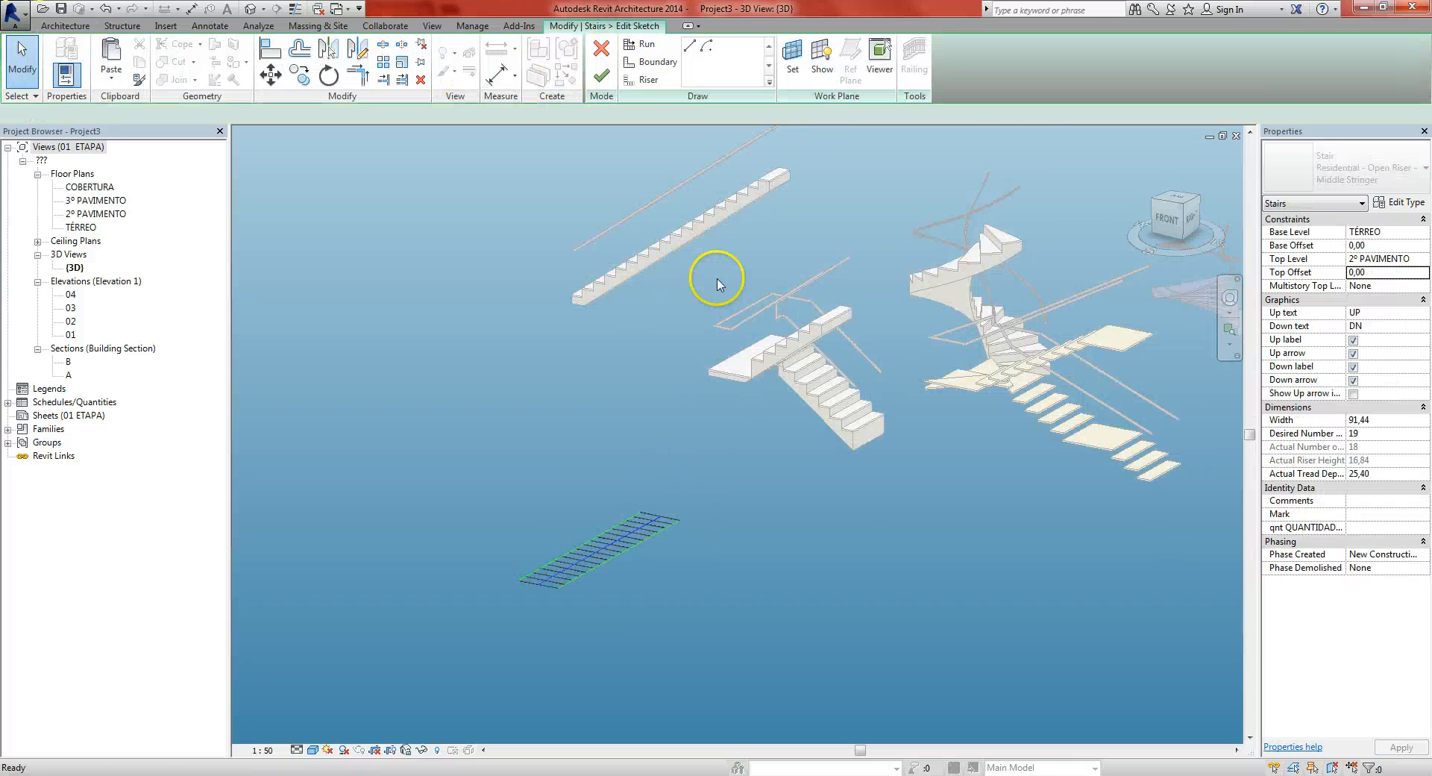
{"action": "scroll", "coordinate": [589, 634], "scroll_direction": "up", "scroll_amount": 4}
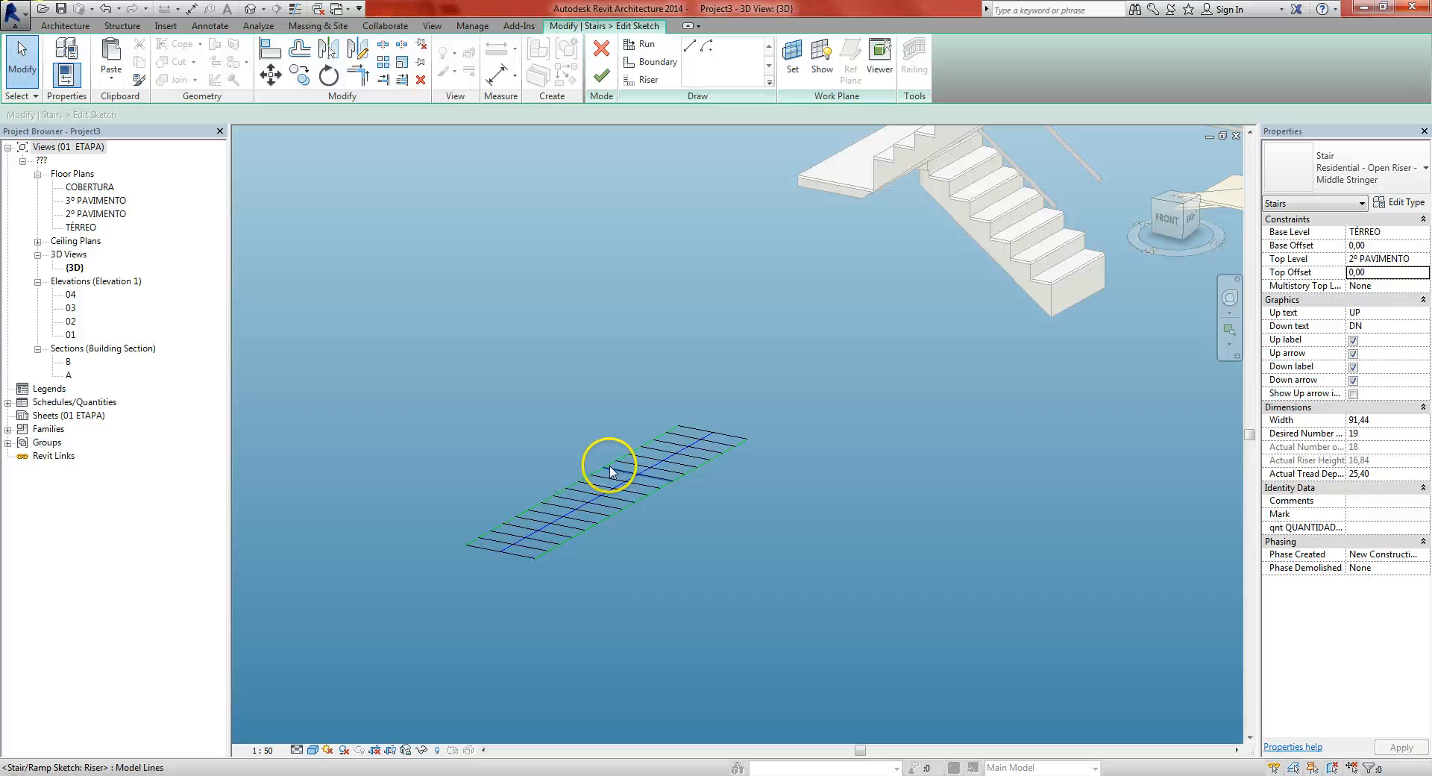
{"action": "key", "text": "ctrl+Tab"}
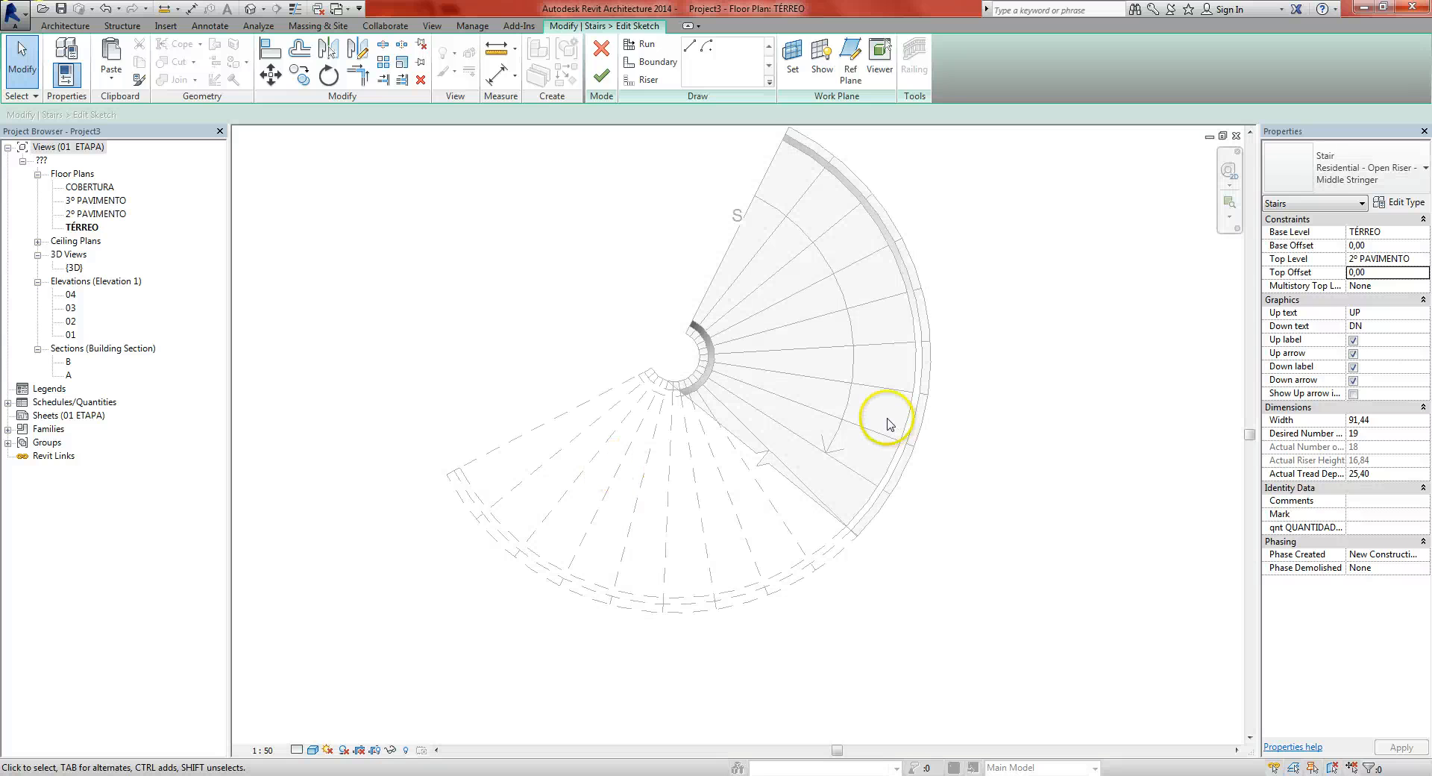
{"action": "scroll", "coordinate": [887, 424], "scroll_direction": "down", "scroll_amount": 5}
{"action": "mouse_move", "coordinate": [655, 631]}
{"action": "middle_mouse_down"}
{"action": "mouse_move", "coordinate": [741, 520]}
{"action": "mouse_move", "coordinate": [722, 502]}
{"action": "mouse_move", "coordinate": [773, 430]}
{"action": "middle_mouse_up"}
{"action": "scroll", "coordinate": [673, 583], "scroll_direction": "up", "scroll_amount": 2}
{"action": "scroll", "coordinate": [642, 540], "scroll_direction": "up", "scroll_amount": 1}
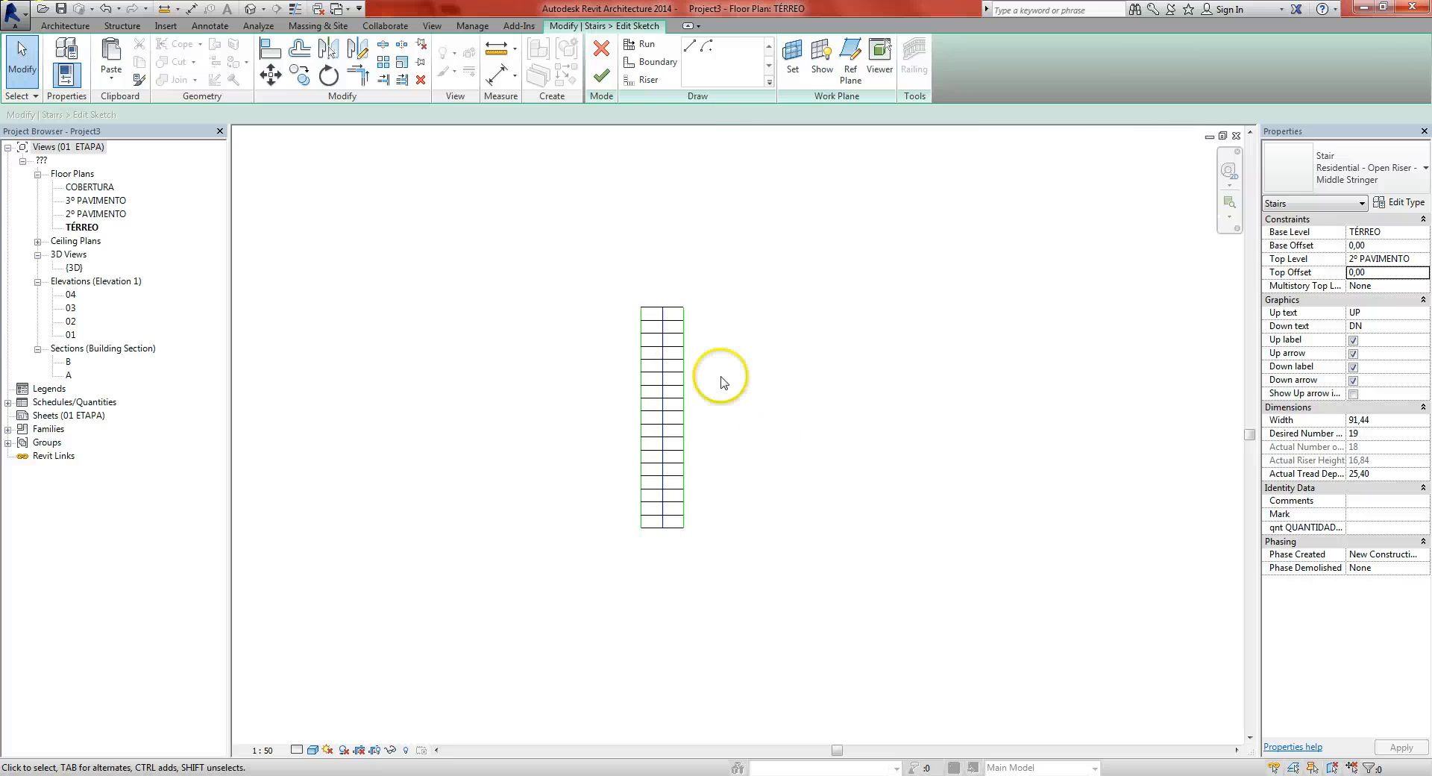
Move the upper half of the stair's riser lines about 60 cm farther along the run to form a mid-flight landing, and finish the sketch
{"action": "mouse_move", "coordinate": [591, 249]}
{"action": "left_mouse_down"}
{"action": "mouse_move", "coordinate": [745, 390]}
{"action": "mouse_move", "coordinate": [750, 417]}
{"action": "left_mouse_up"}
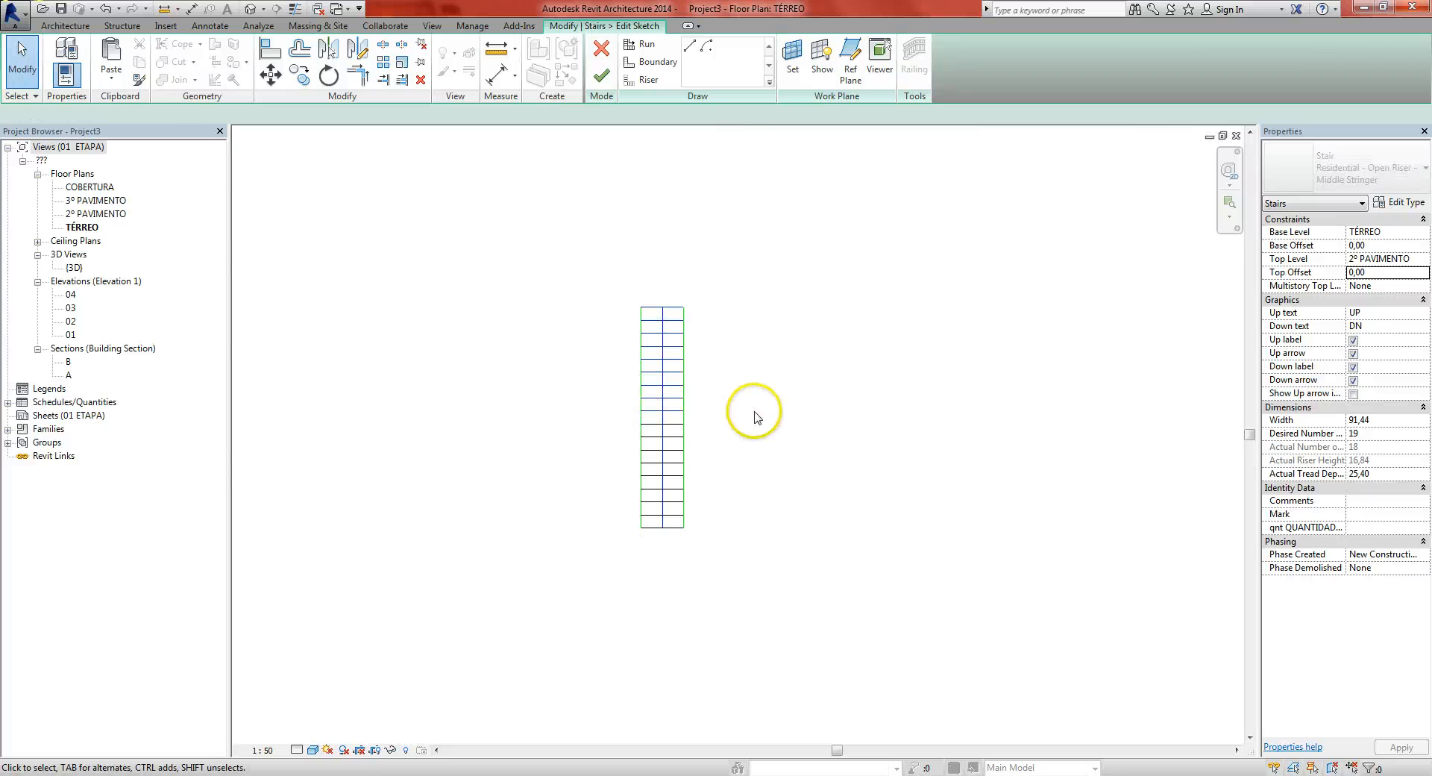
{"action": "scroll", "coordinate": [718, 389], "scroll_direction": "up", "scroll_amount": 1}
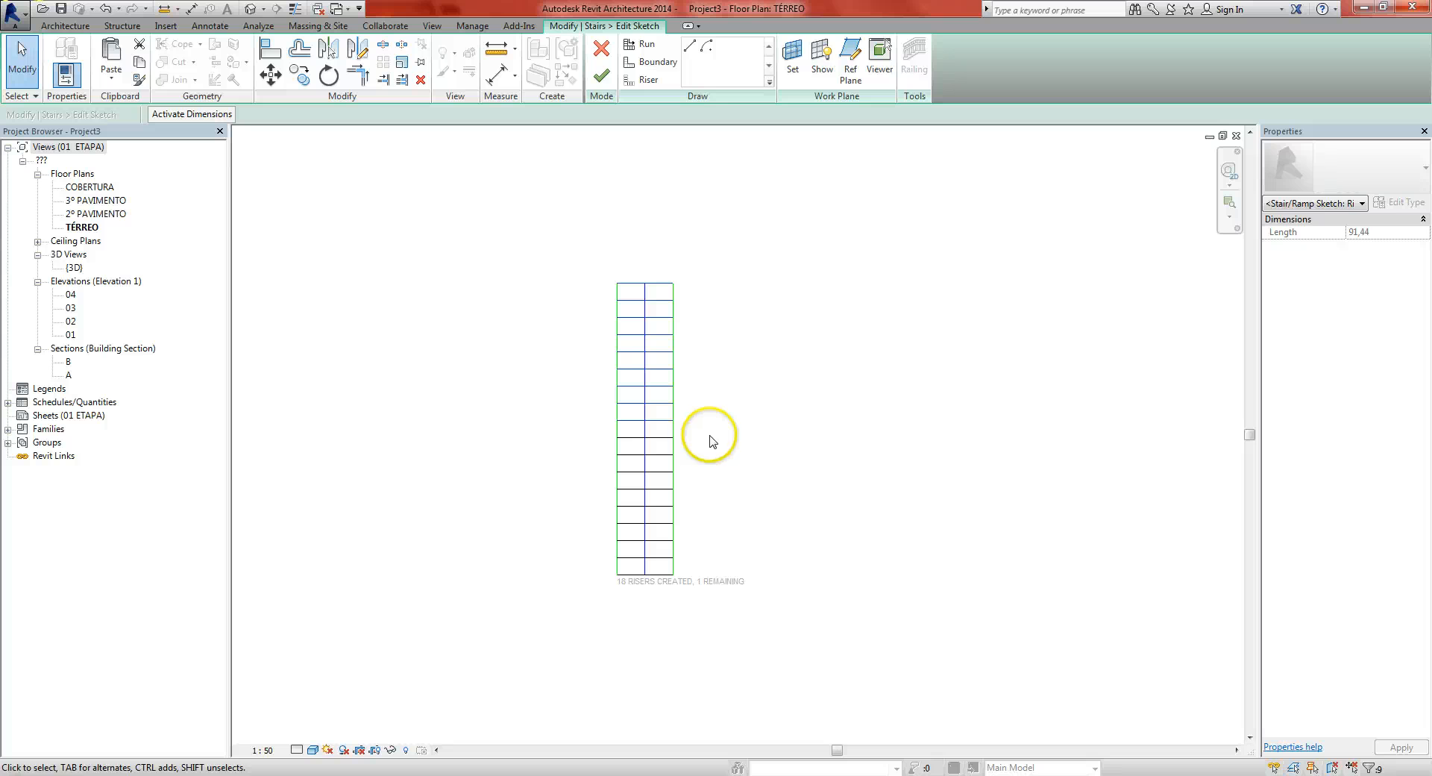
{"action": "key", "text": "m"}
{"action": "key", "text": "v"}
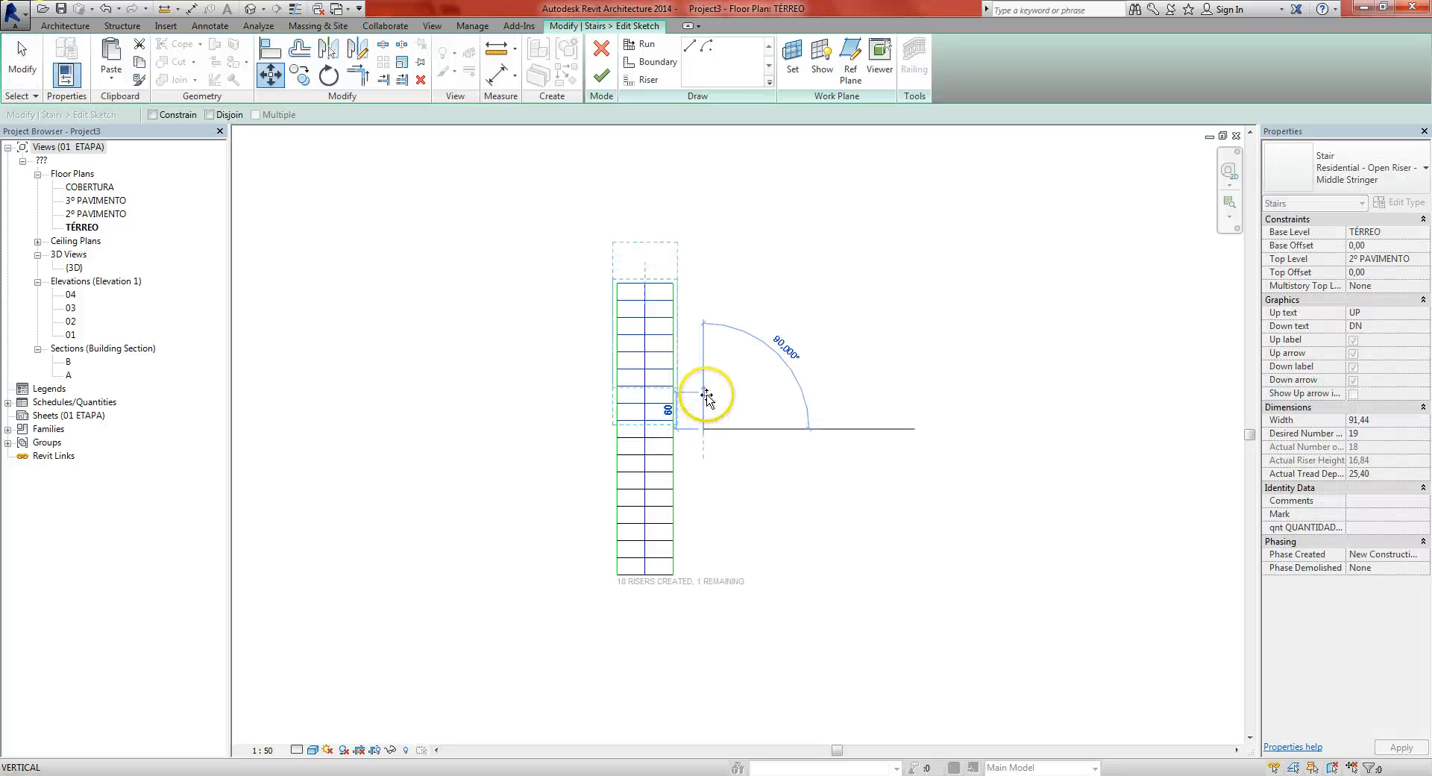
{"action": "left_click", "coordinate": [704, 396]}
{"action": "middle_click_drag", "start_coordinate": [734, 404], "coordinate": [724, 419]}
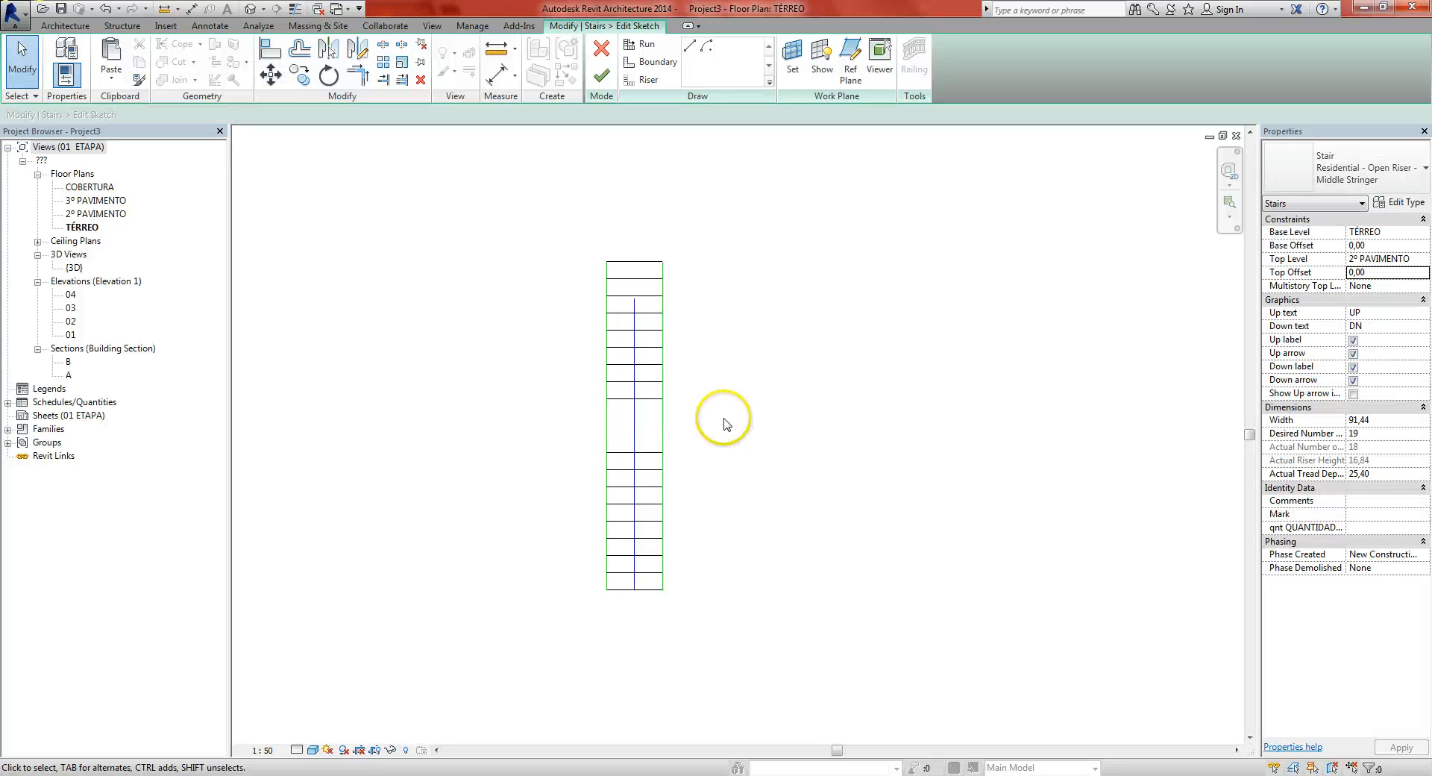
{"action": "key", "text": "ctrl+Tab"}
{"action": "scroll", "coordinate": [676, 539], "scroll_direction": "up", "scroll_amount": 1}
{"action": "middle_click_drag", "start_coordinate": [677, 538], "coordinate": [696, 525]}
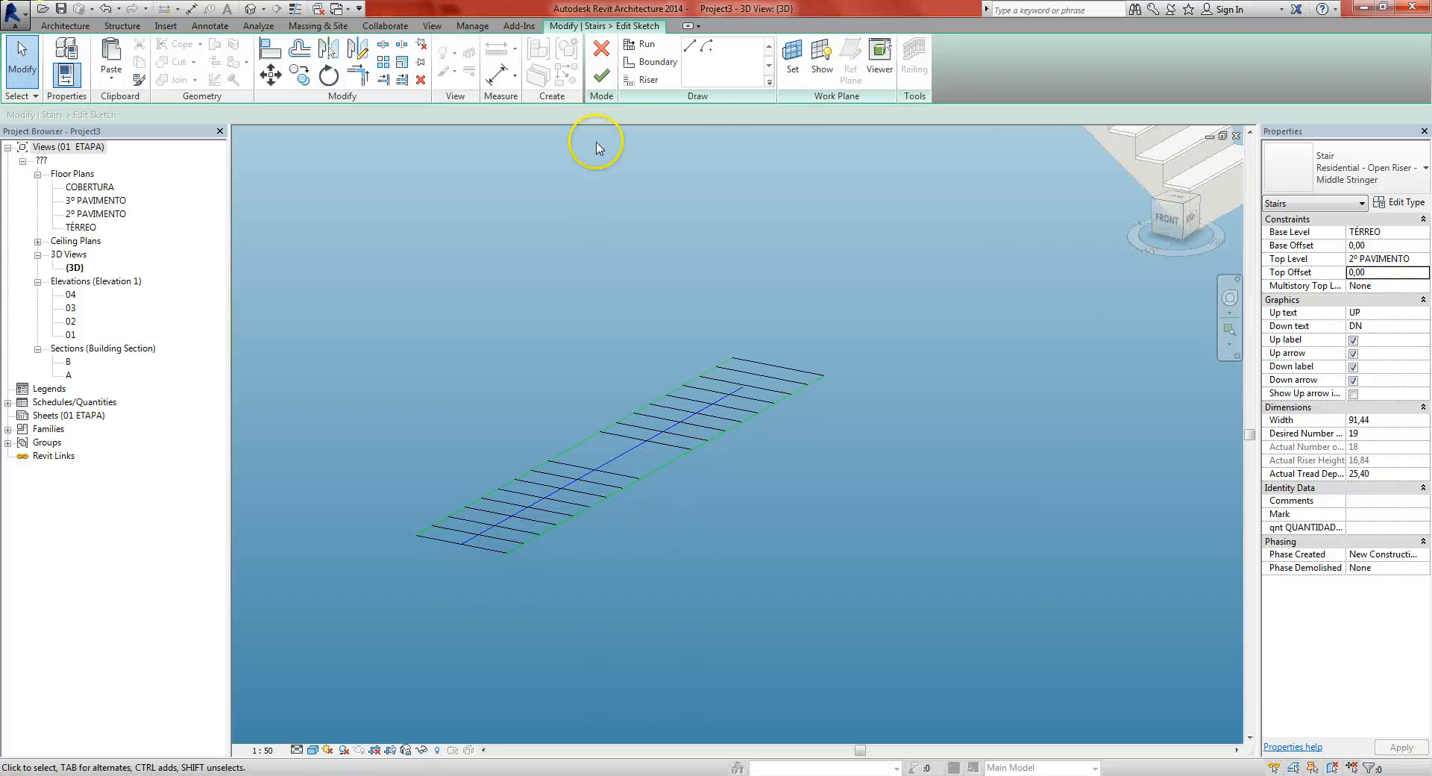
{"action": "left_click", "coordinate": [603, 77]}
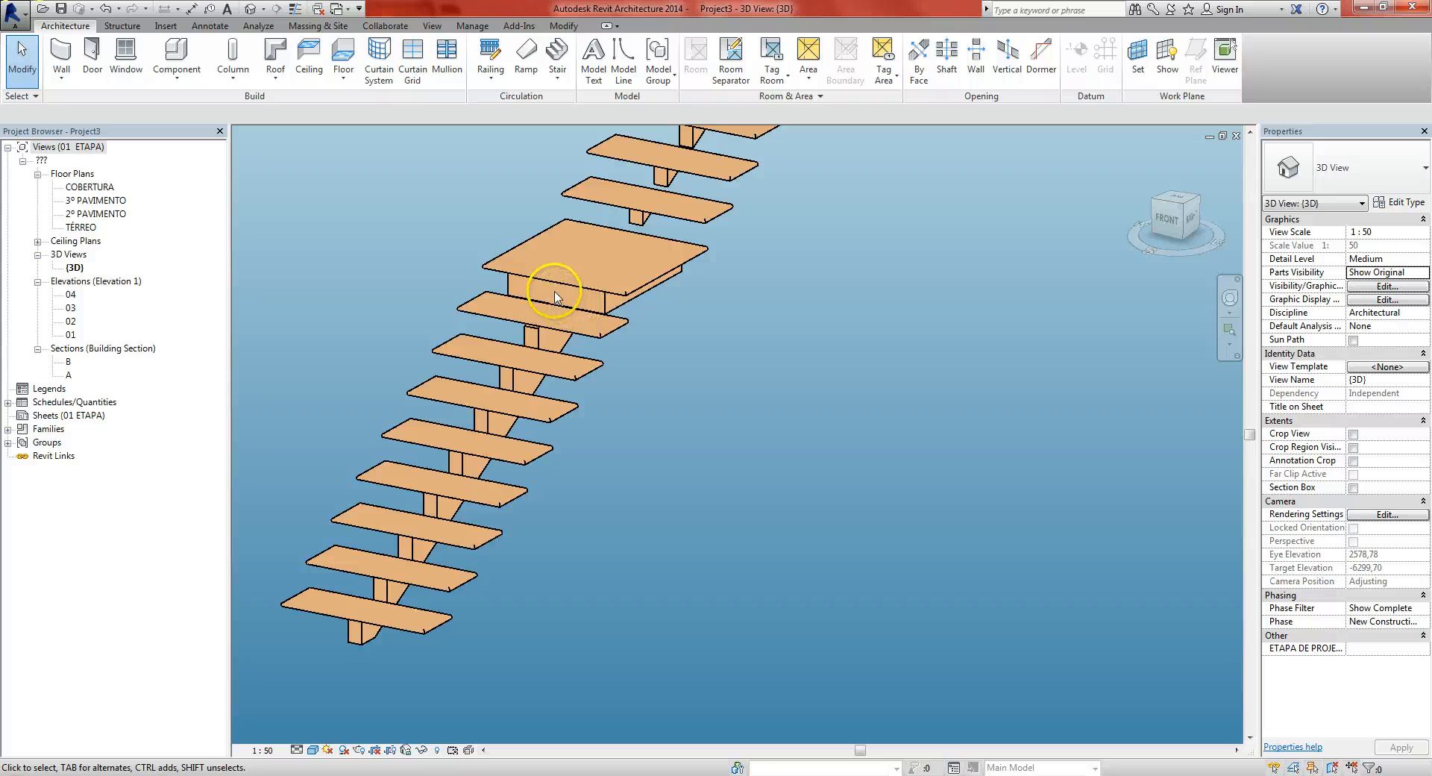
Examine the open-riser stair's new landing and central stringer from several angles in the 3D view
{"action": "left_click", "coordinate": [643, 337]}
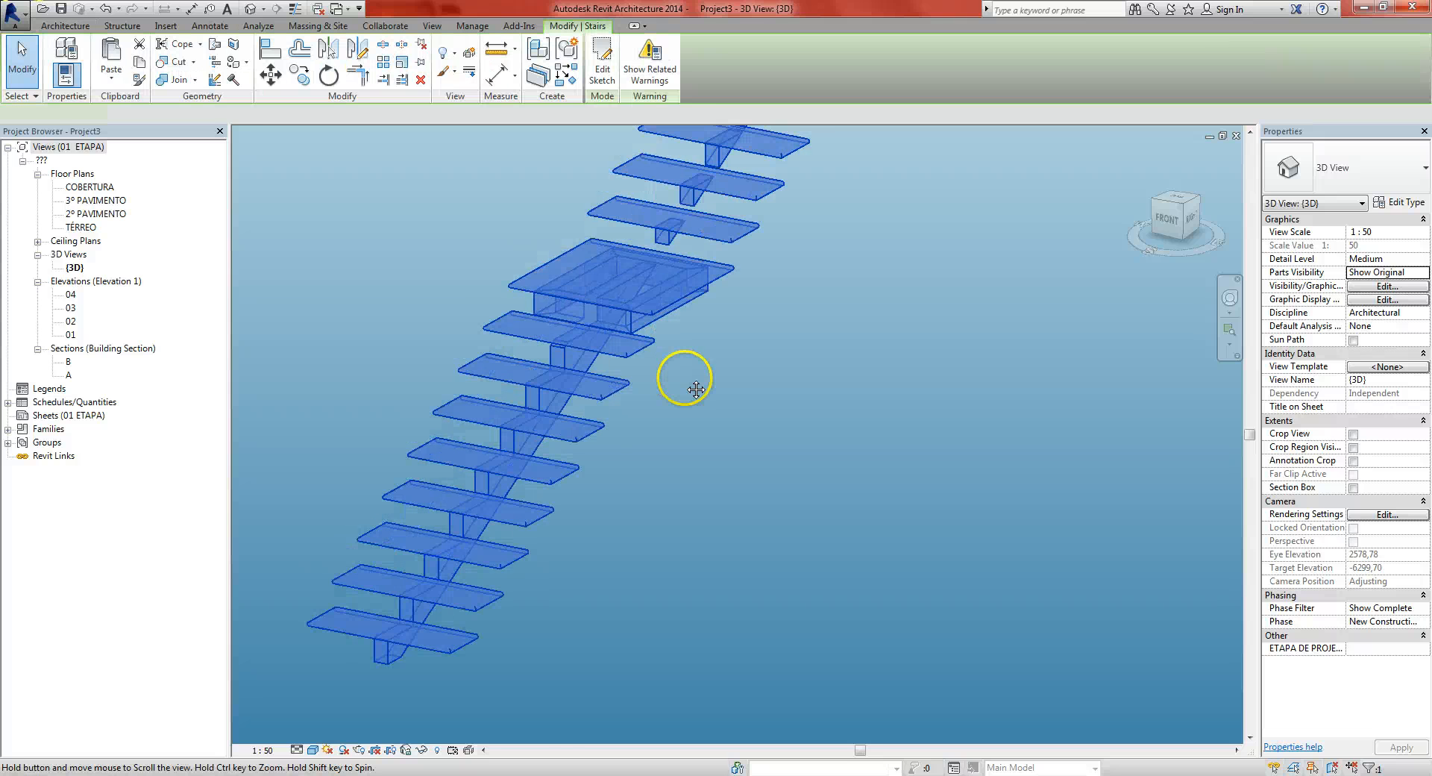
{"action": "middle_click_drag", "start_coordinate": [674, 374], "coordinate": [604, 462], "text": "shift"}
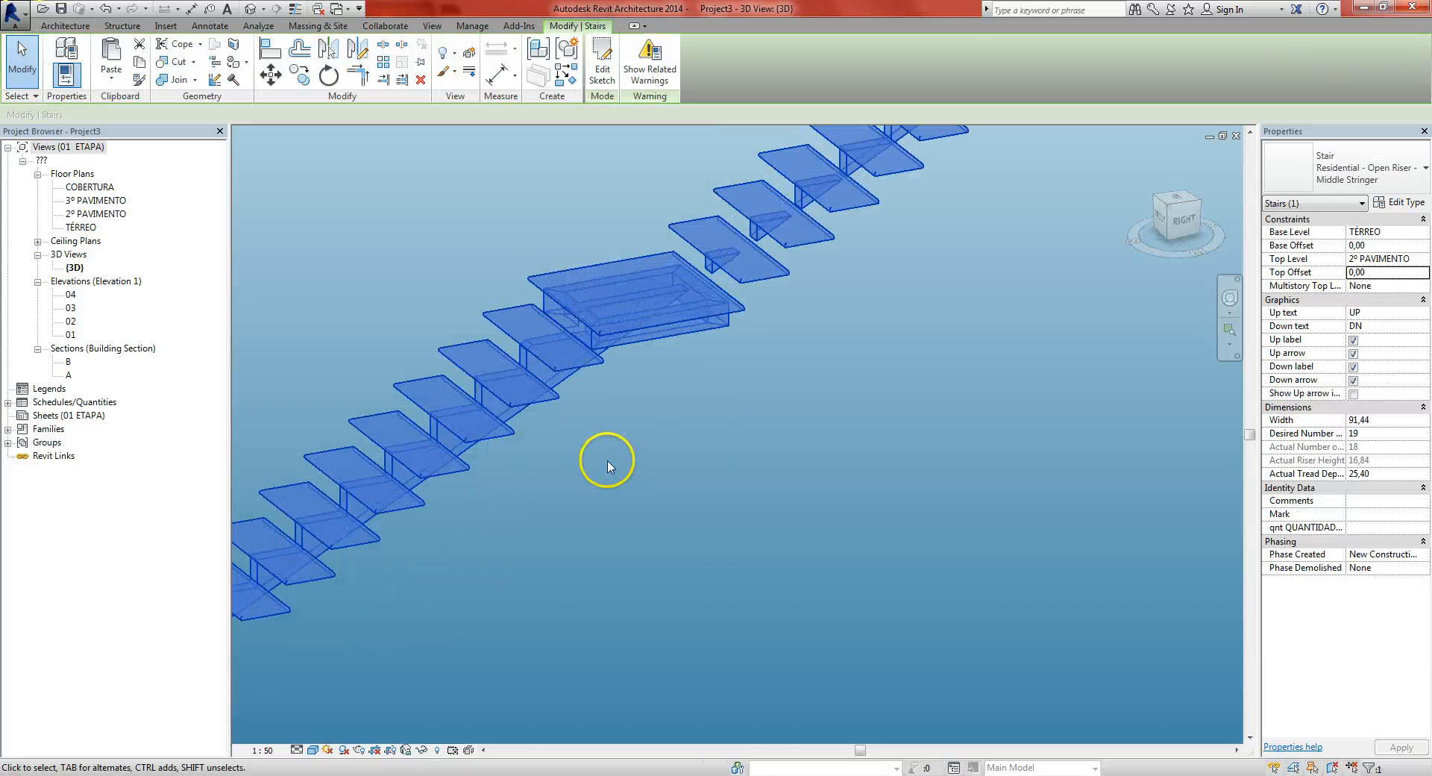
{"action": "scroll", "coordinate": [722, 412], "scroll_direction": "down", "scroll_amount": 2}
{"action": "left_click", "coordinate": [722, 412]}
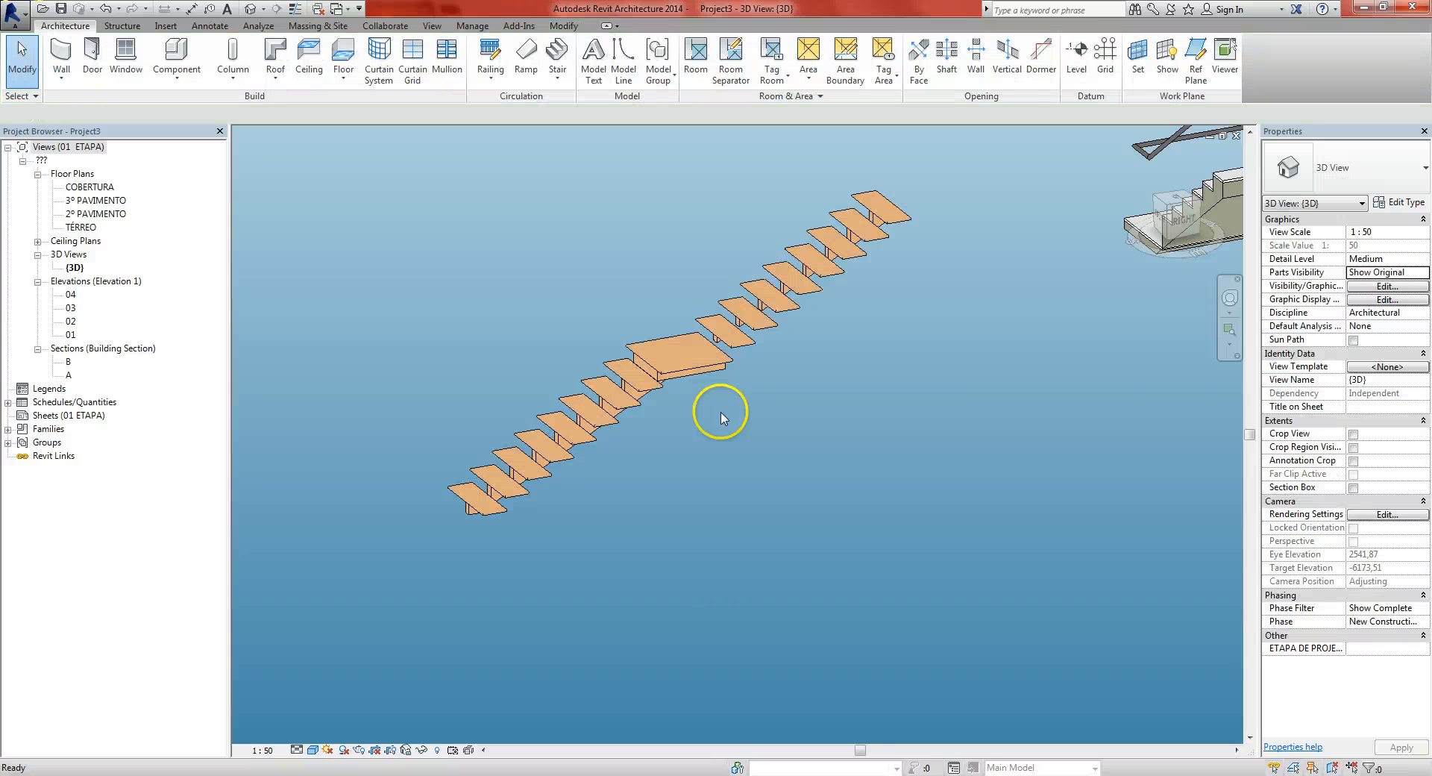
{"action": "middle_click_drag", "start_coordinate": [717, 408], "coordinate": [741, 463], "text": "shift"}
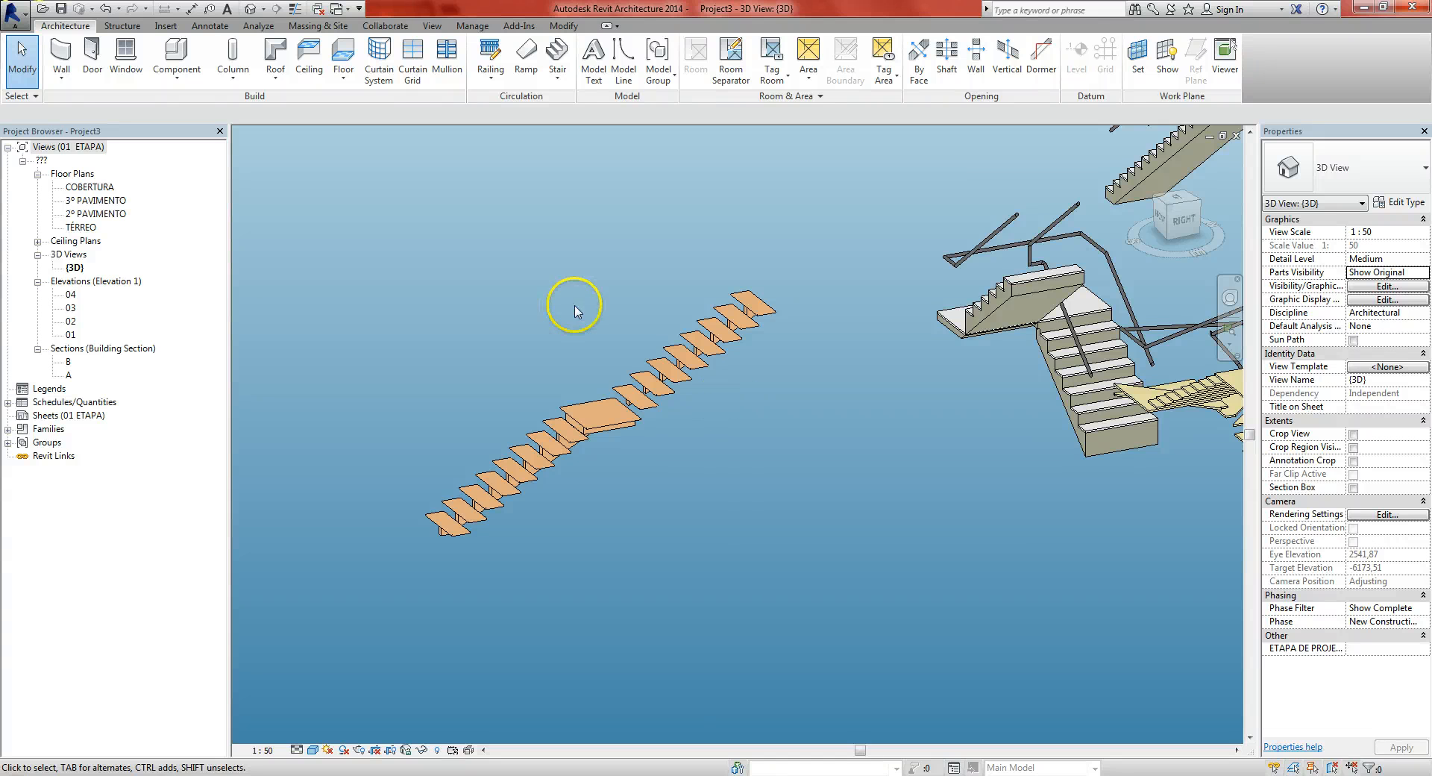
{"action": "middle_click_drag", "start_coordinate": [581, 325], "coordinate": [583, 338]}
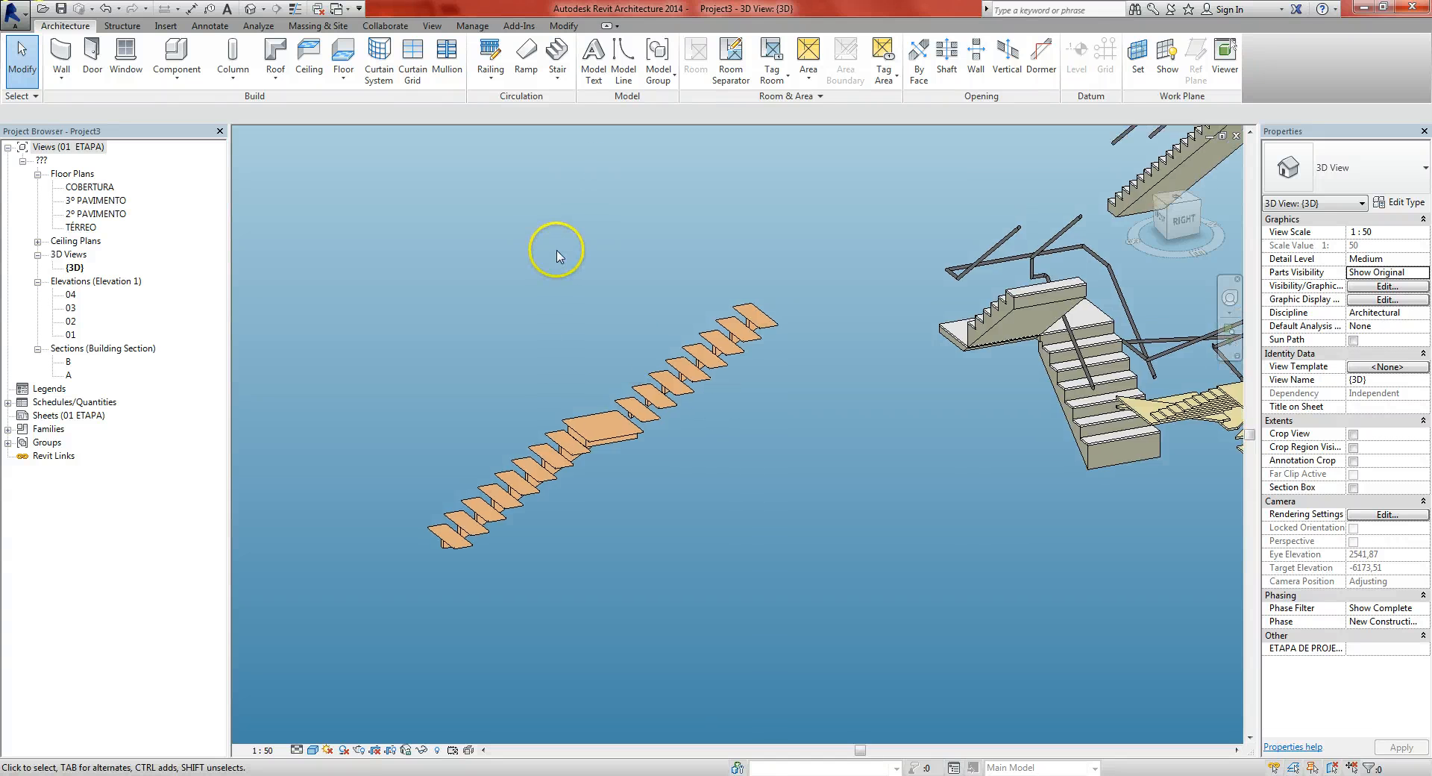
Place CIRCULAR 92 cm railings on the treads of the open-riser stair from the TÉRREO floor plan and check them in 3D
{"action": "key", "text": "ctrl+Tab"}
{"action": "middle_click_drag", "start_coordinate": [548, 419], "coordinate": [586, 424]}
{"action": "middle_click_drag", "start_coordinate": [773, 345], "coordinate": [761, 352]}
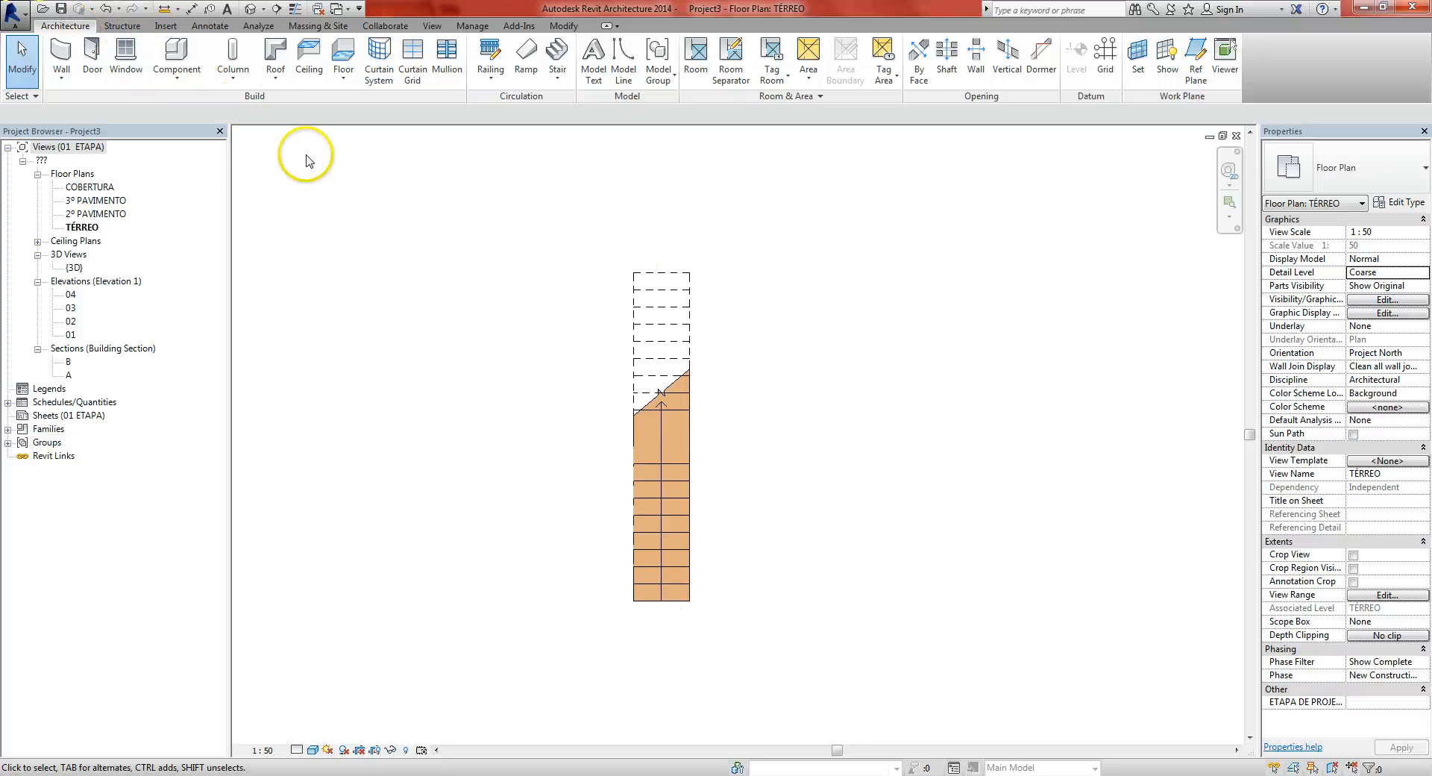
{"action": "left_click", "coordinate": [489, 78]}
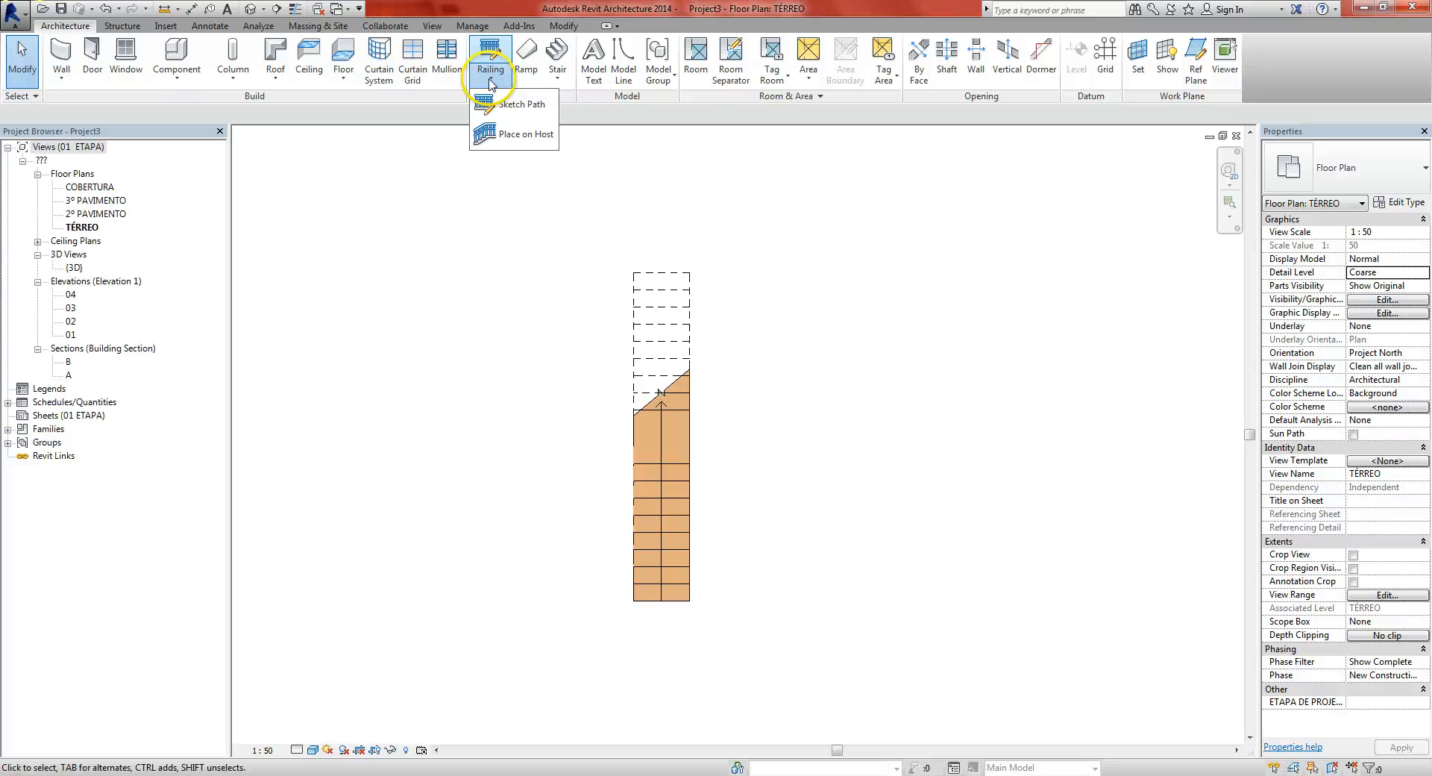
{"action": "left_click", "coordinate": [514, 139]}
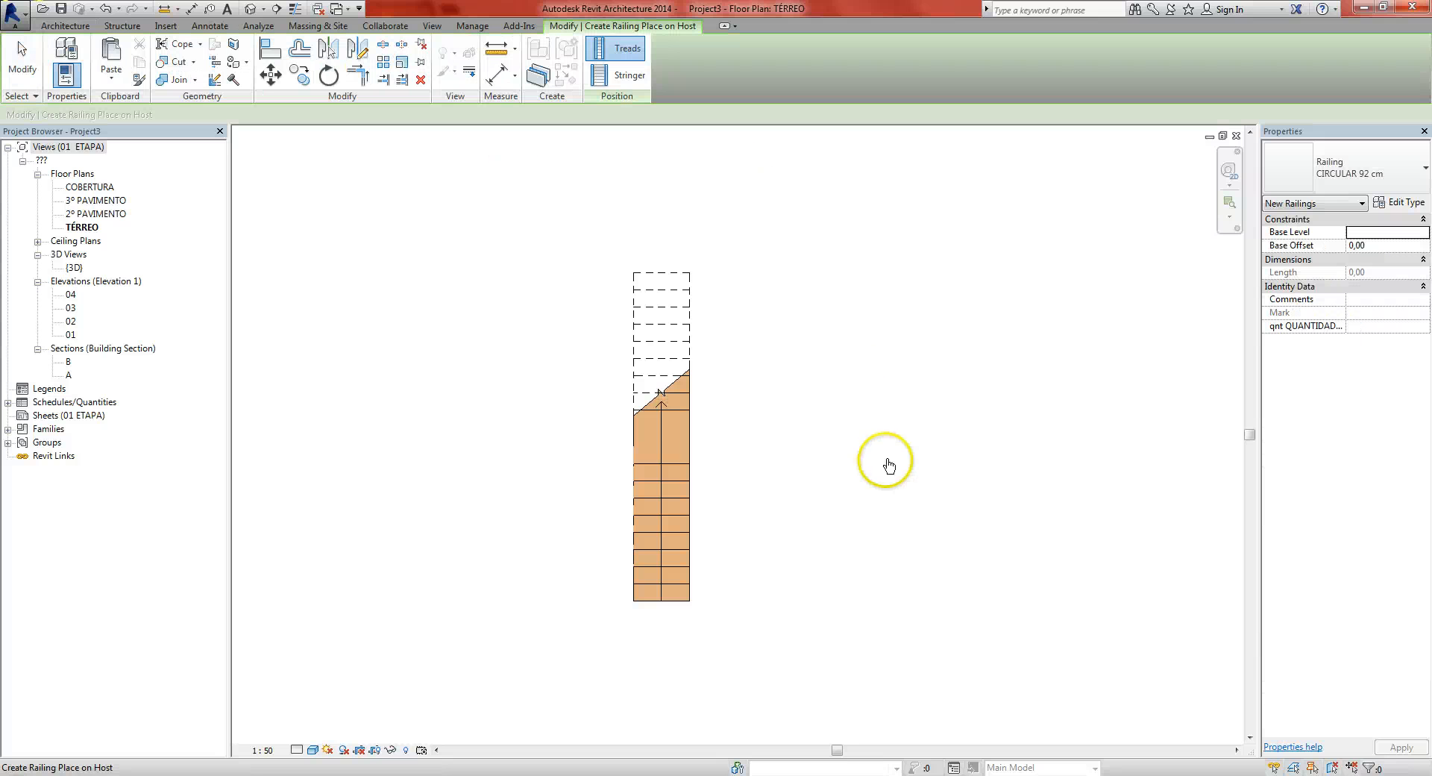
{"action": "left_click", "coordinate": [669, 417]}
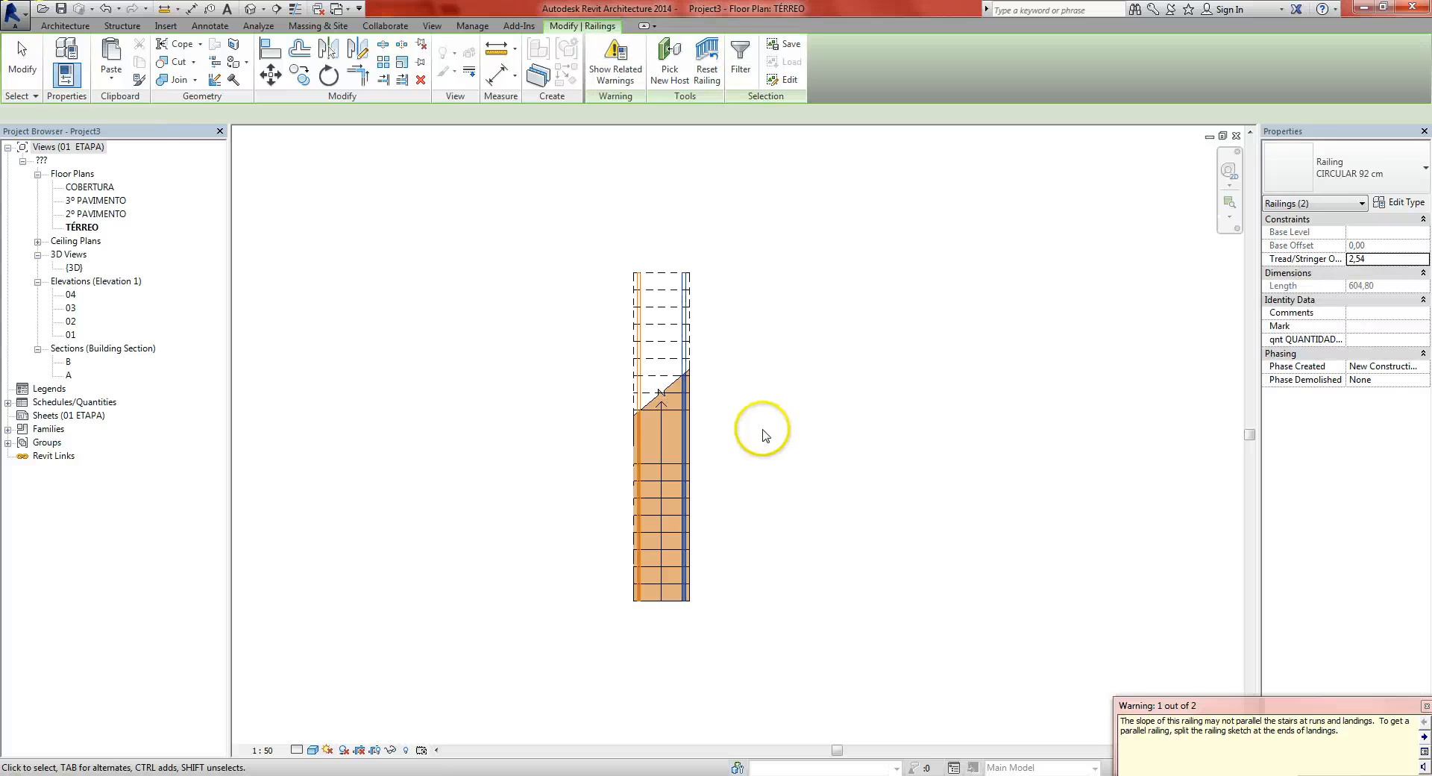
{"action": "key", "text": "ctrl+Tab"}
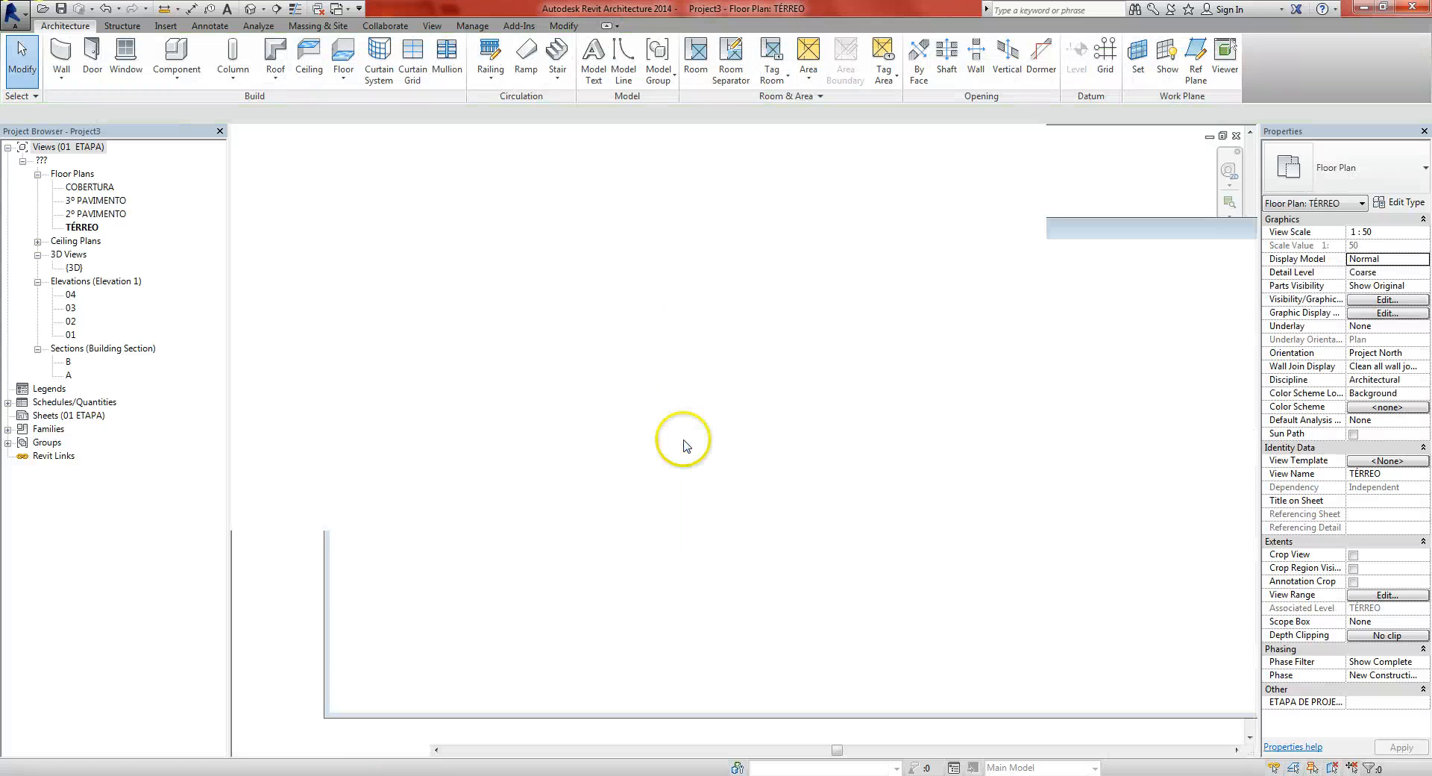
{"action": "middle_click_drag", "start_coordinate": [654, 467], "coordinate": [629, 481]}
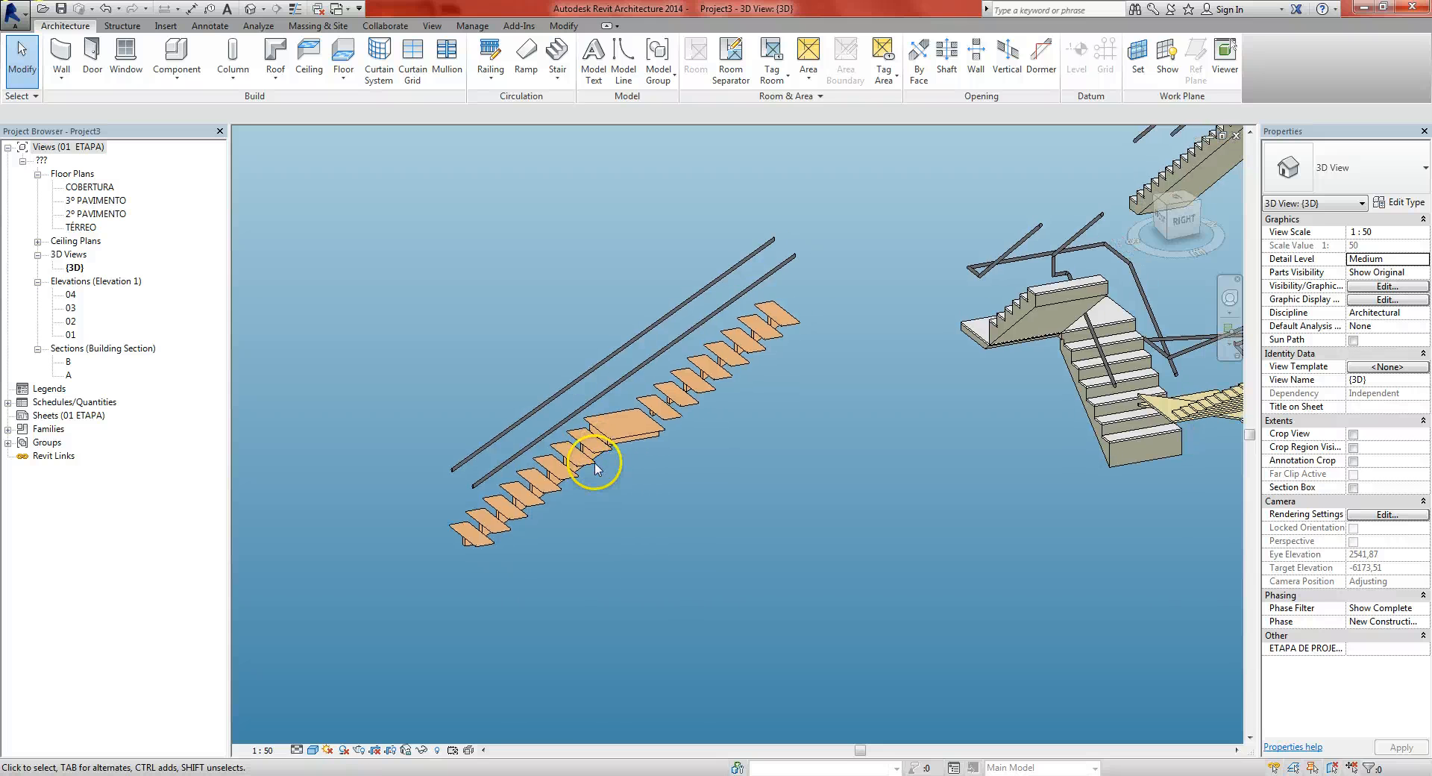
{"action": "scroll", "coordinate": [594, 462], "scroll_direction": "down", "scroll_amount": 4}
{"action": "middle_click_drag", "start_coordinate": [691, 486], "coordinate": [663, 449]}
Switch to the stair sample project and copy the U-shaped Residential - Open stair with its landing
{"action": "key", "text": "ctrl+Tab"}
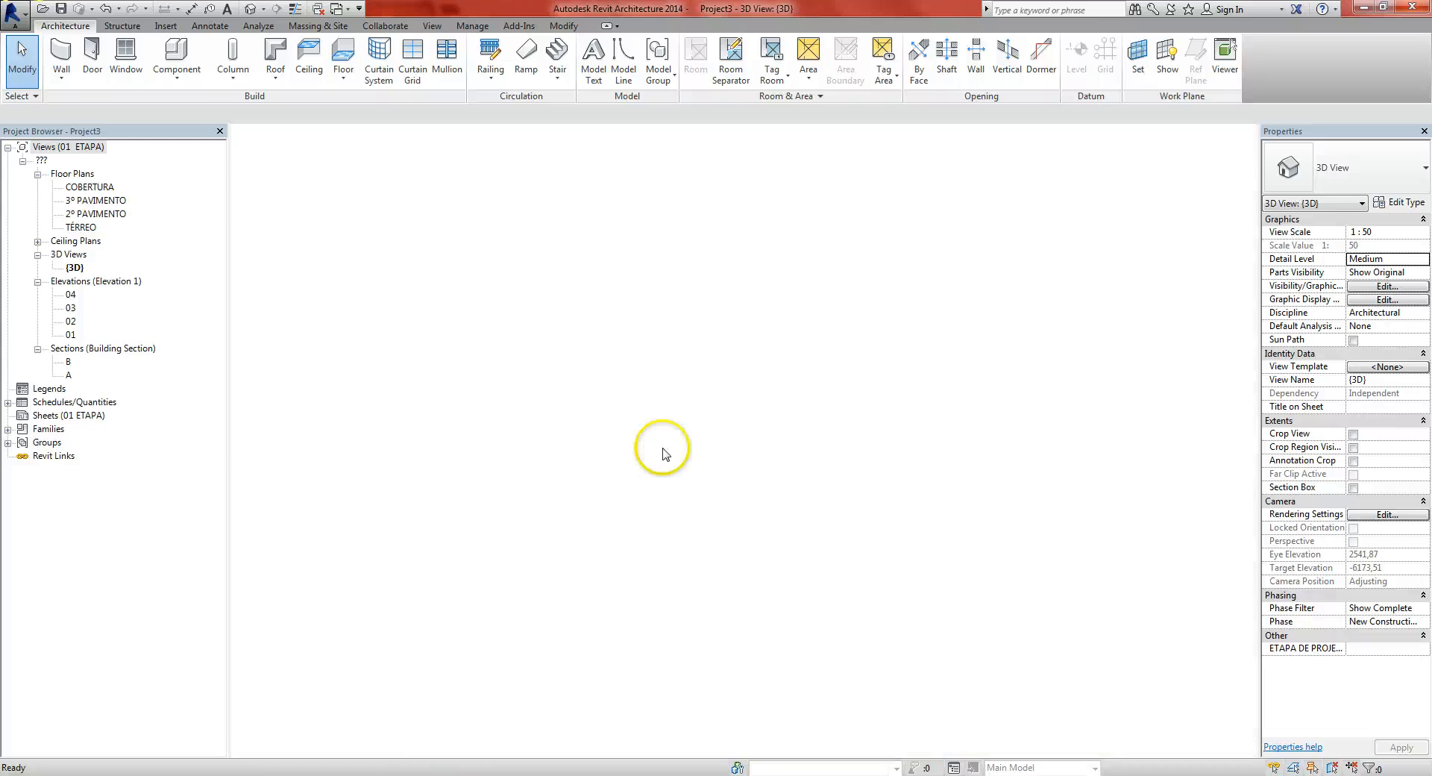
{"action": "key", "text": "ctrl+Tab"}
{"action": "scroll", "coordinate": [699, 368], "scroll_direction": "down", "scroll_amount": 3}
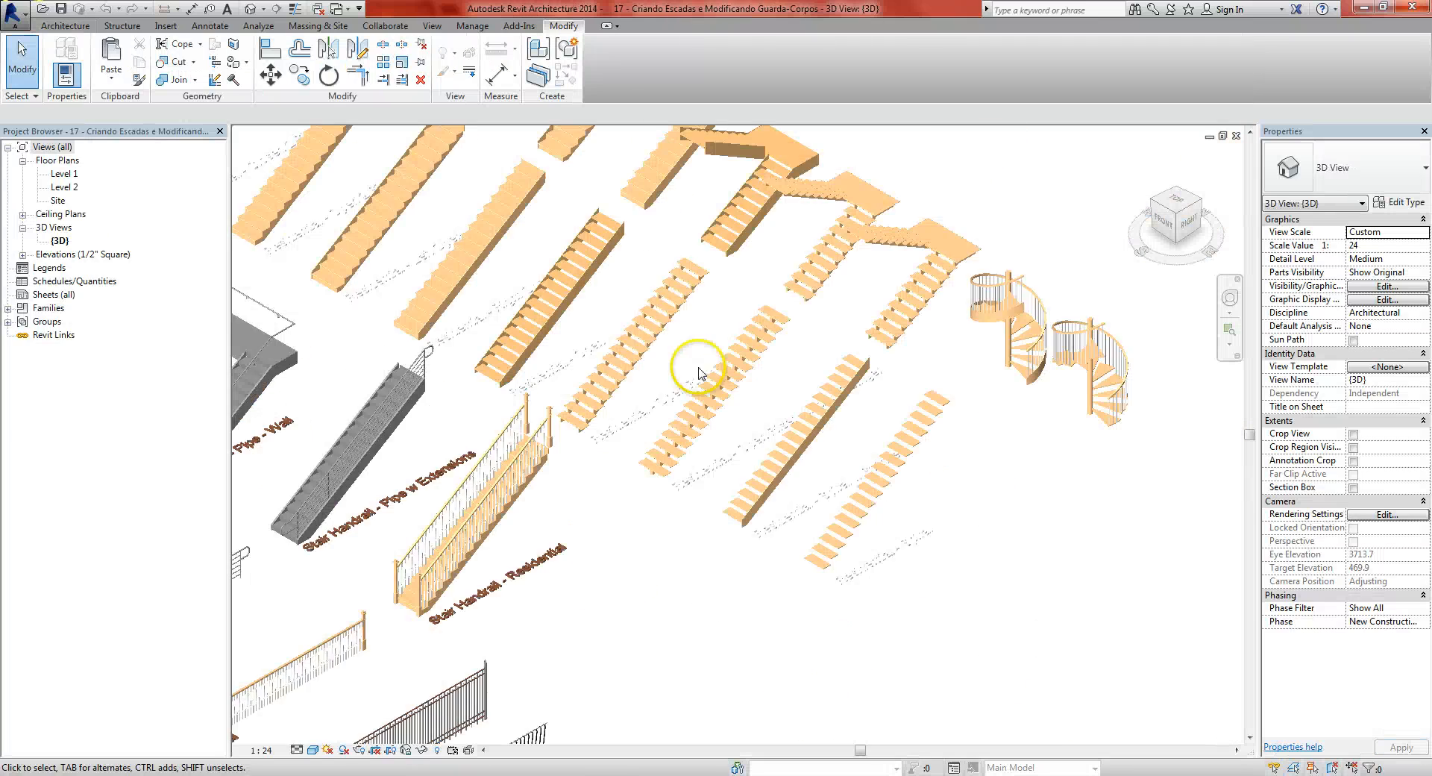
{"action": "middle_click_drag", "start_coordinate": [797, 397], "coordinate": [748, 501]}
{"action": "left_click", "coordinate": [740, 347]}
{"action": "scroll", "coordinate": [716, 298], "scroll_direction": "up", "scroll_amount": 3}
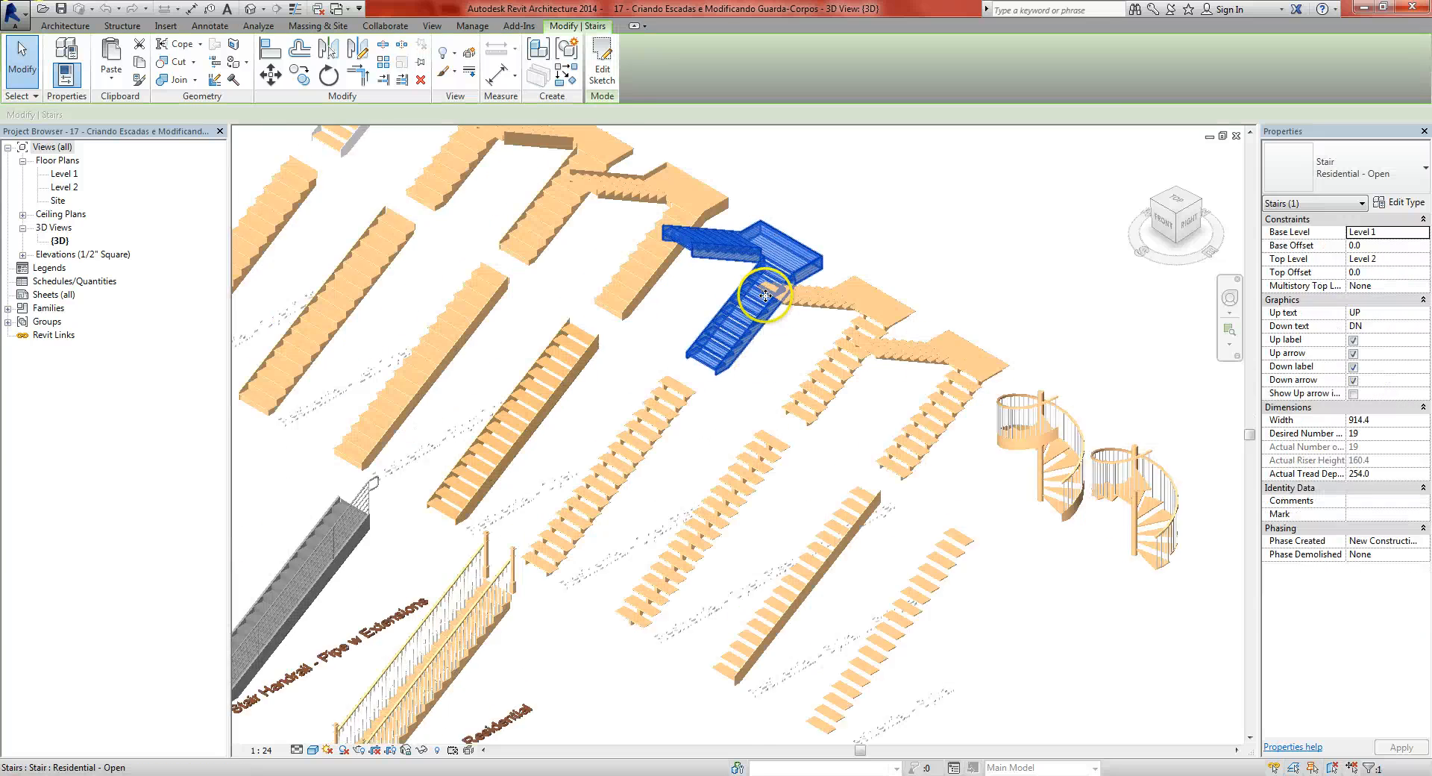
{"action": "key", "text": "ctrl+c"}
Return to Project3's 3D view and paste the copied U-shaped stair beside the straight open-riser stair
{"action": "key", "text": "ctrl+Tab"}
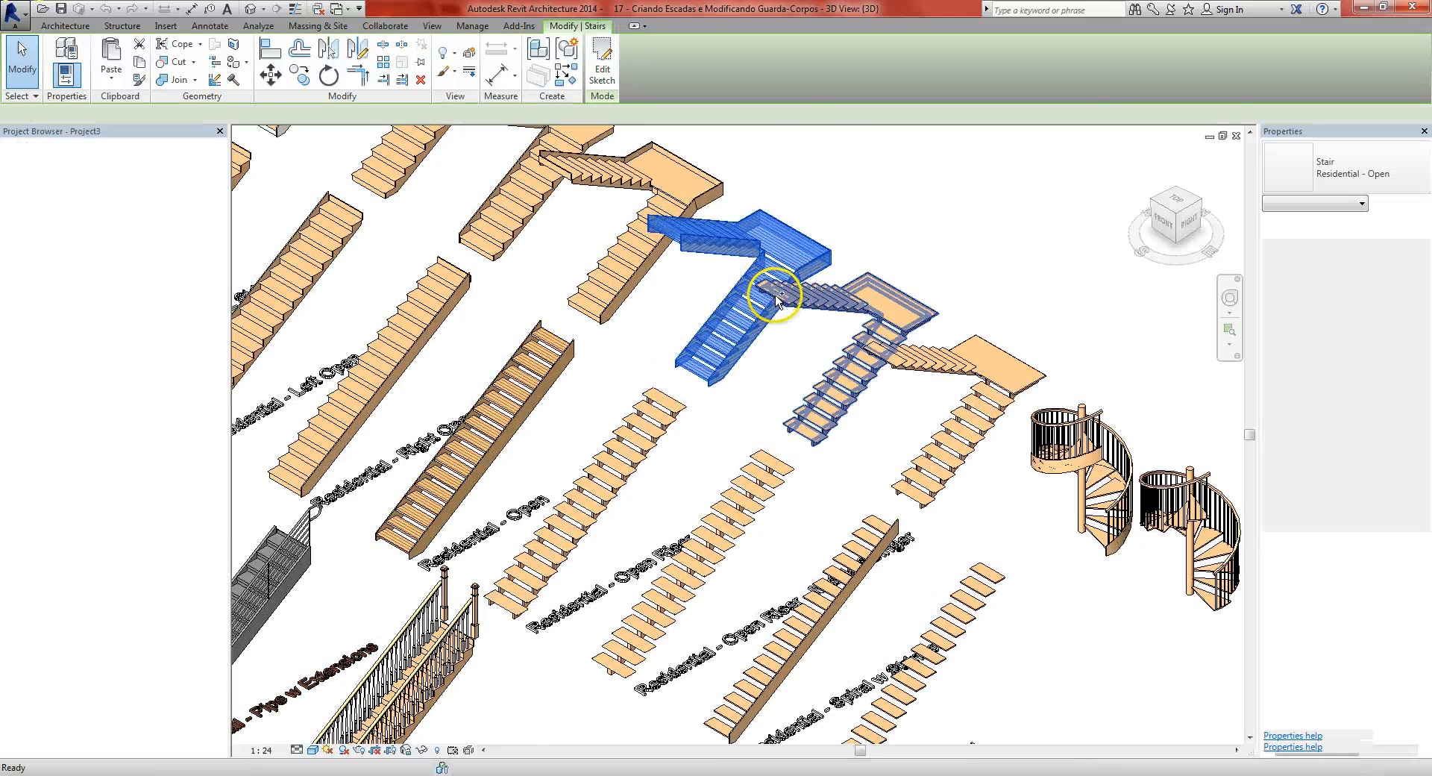
{"action": "key", "text": "ctrl+v"}
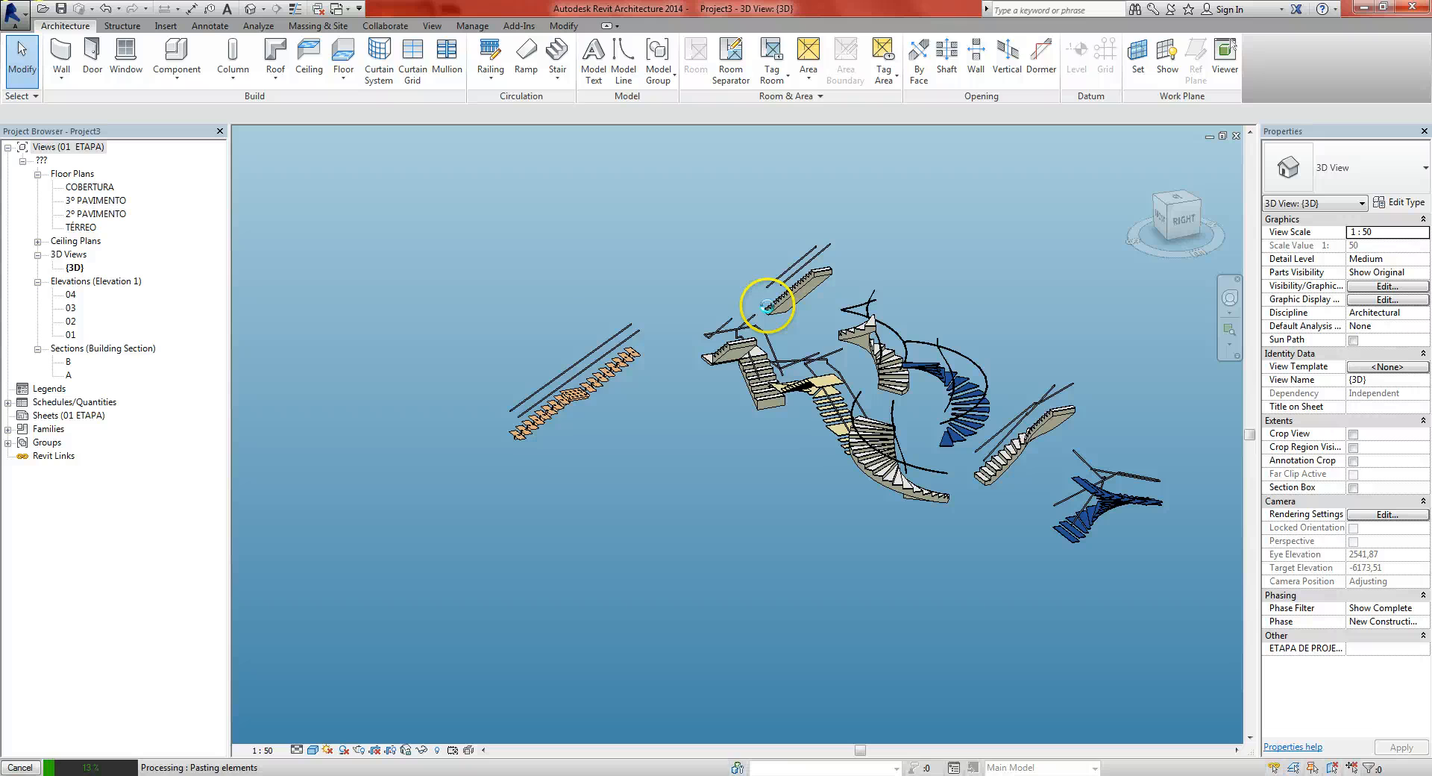
{"action": "left_click", "coordinate": [754, 458]}
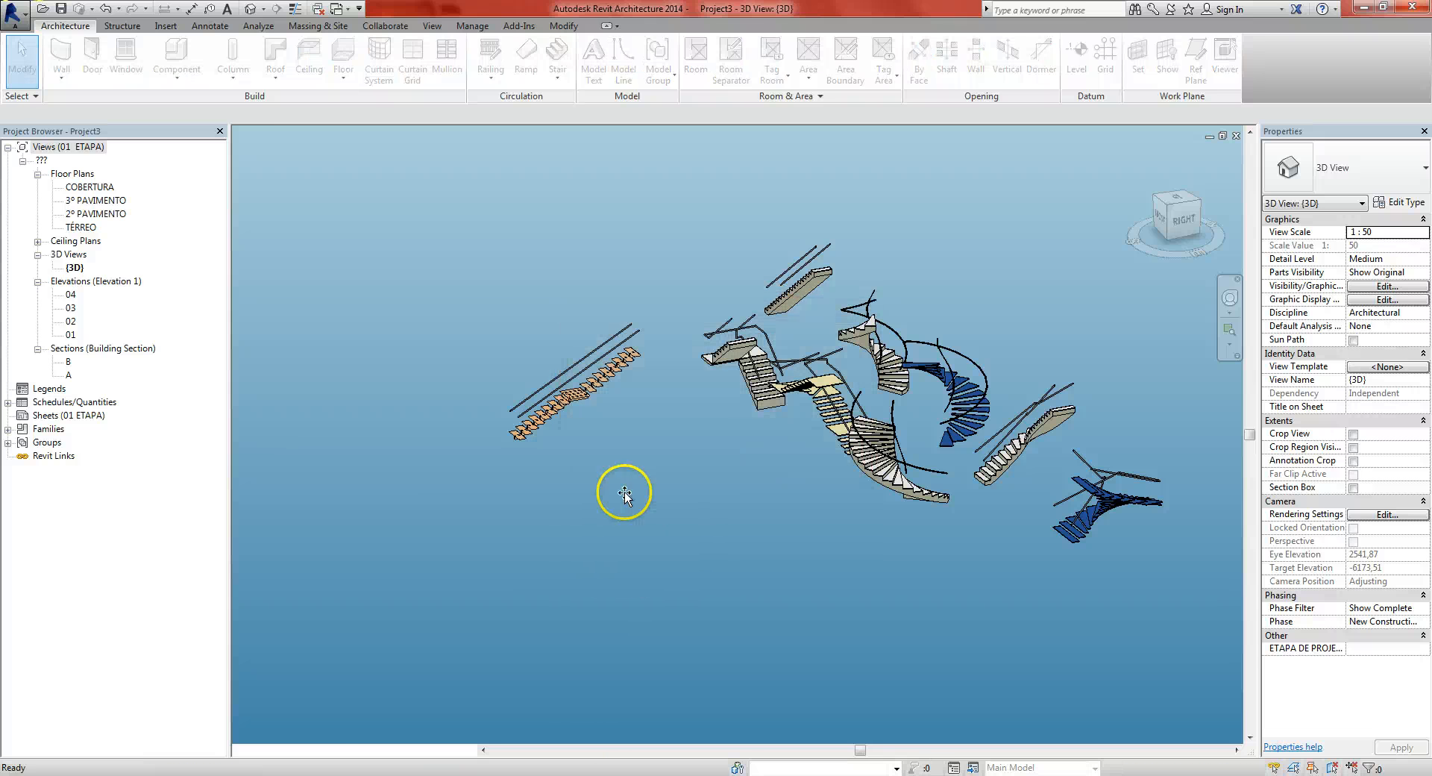
{"action": "left_click", "coordinate": [597, 459]}
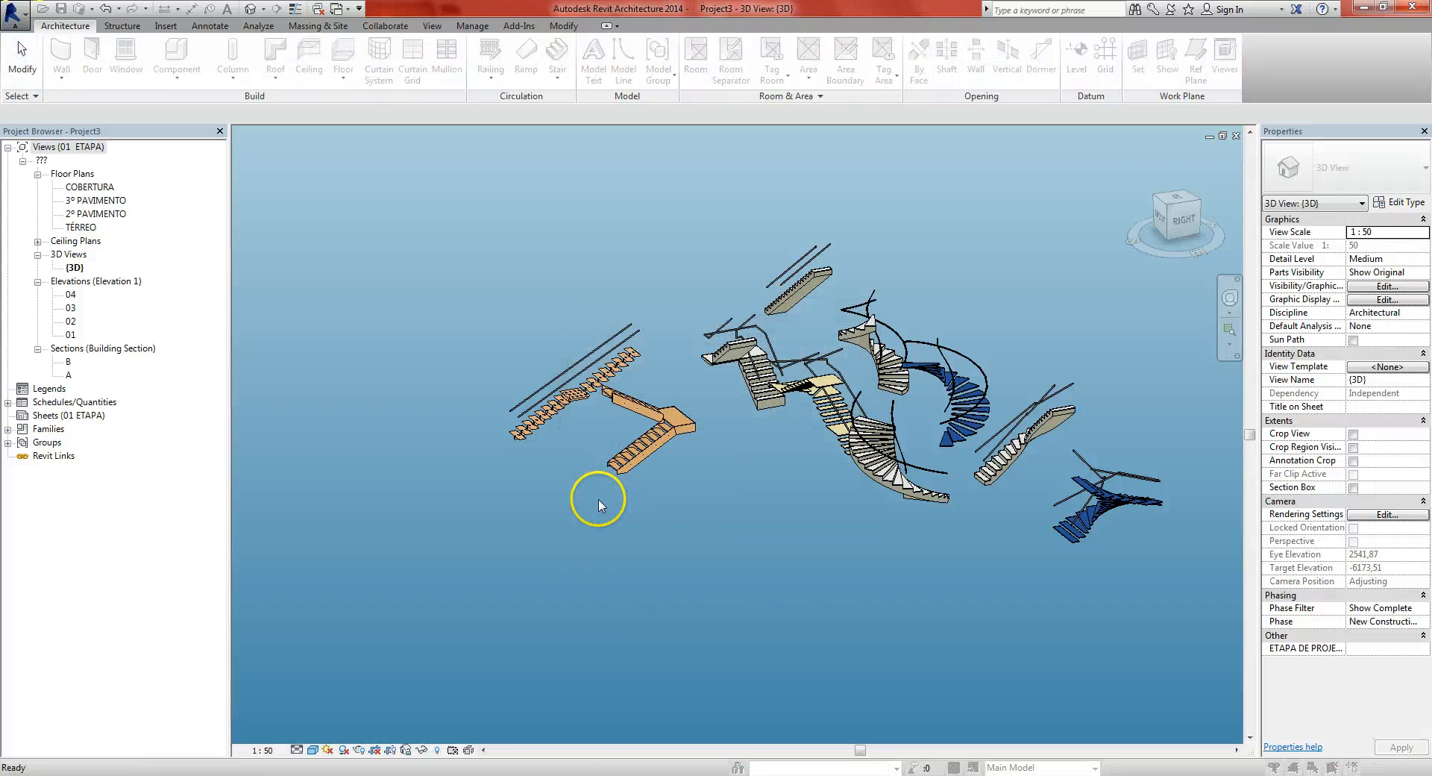
{"action": "left_click", "coordinate": [585, 549]}
Place CIRCULAR 92 cm railings on the treads of the pasted U-shaped stair in the TÉRREO floor plan
{"action": "key", "text": "ctrl+Tab"}
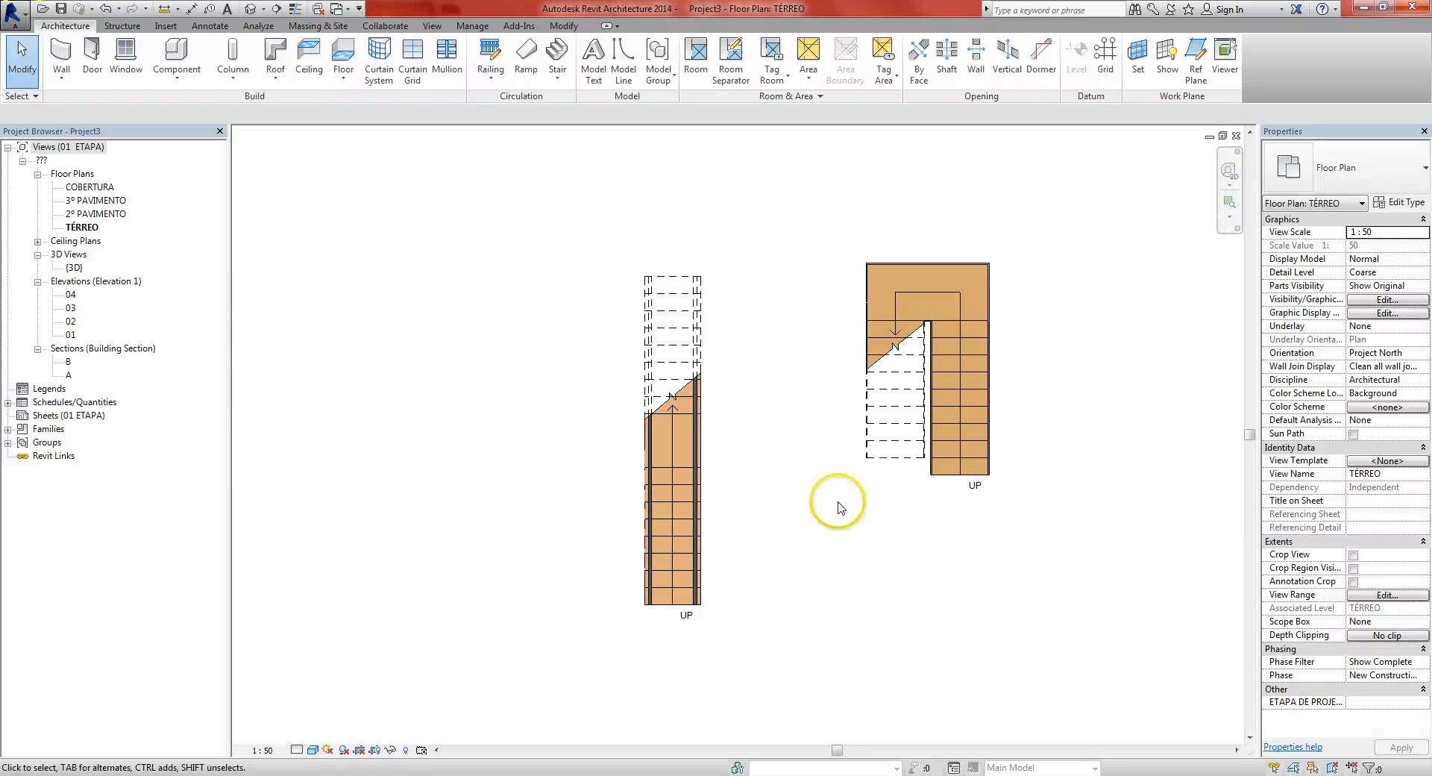
{"action": "middle_click_drag", "start_coordinate": [839, 504], "coordinate": [682, 535]}
{"action": "scroll", "coordinate": [886, 364], "scroll_direction": "up", "scroll_amount": 3}
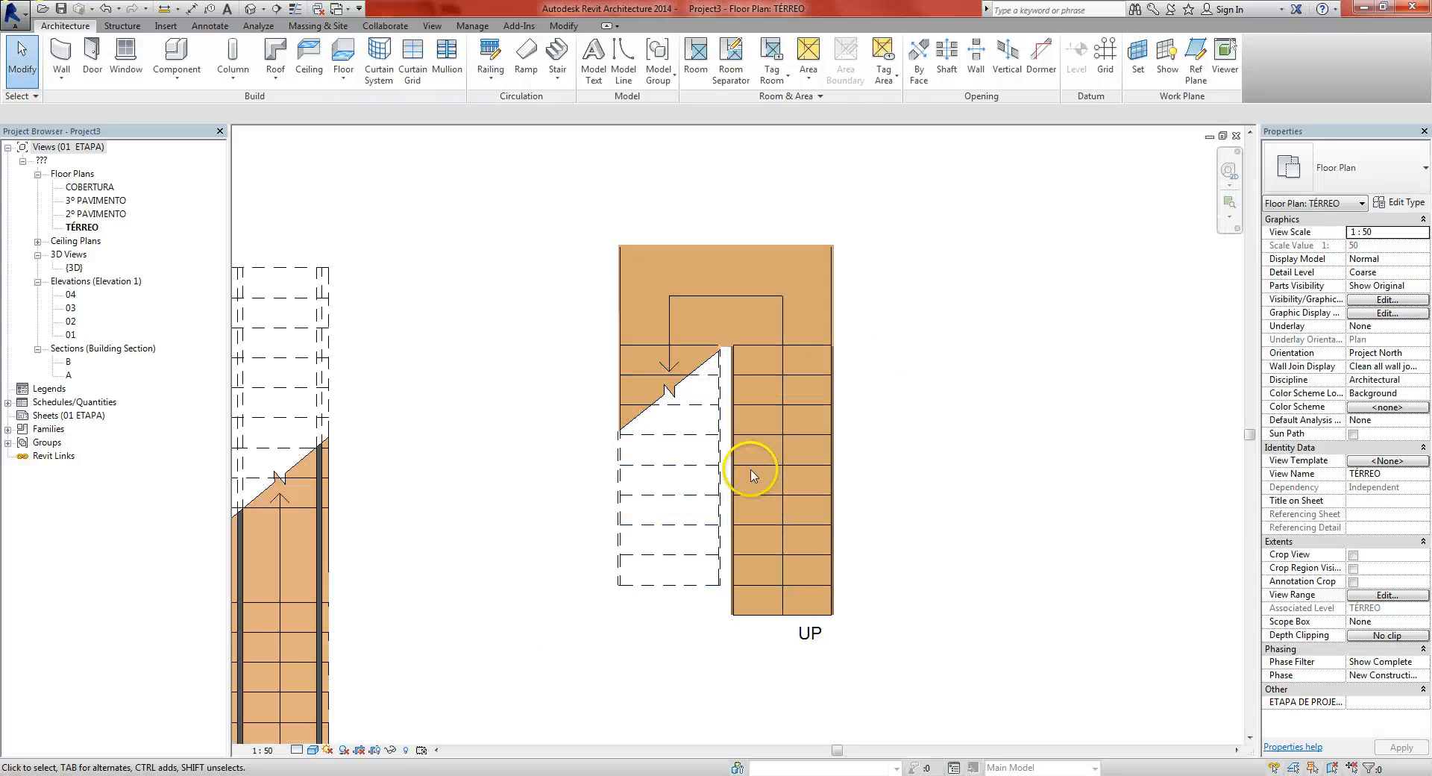
{"action": "left_click", "coordinate": [490, 74]}
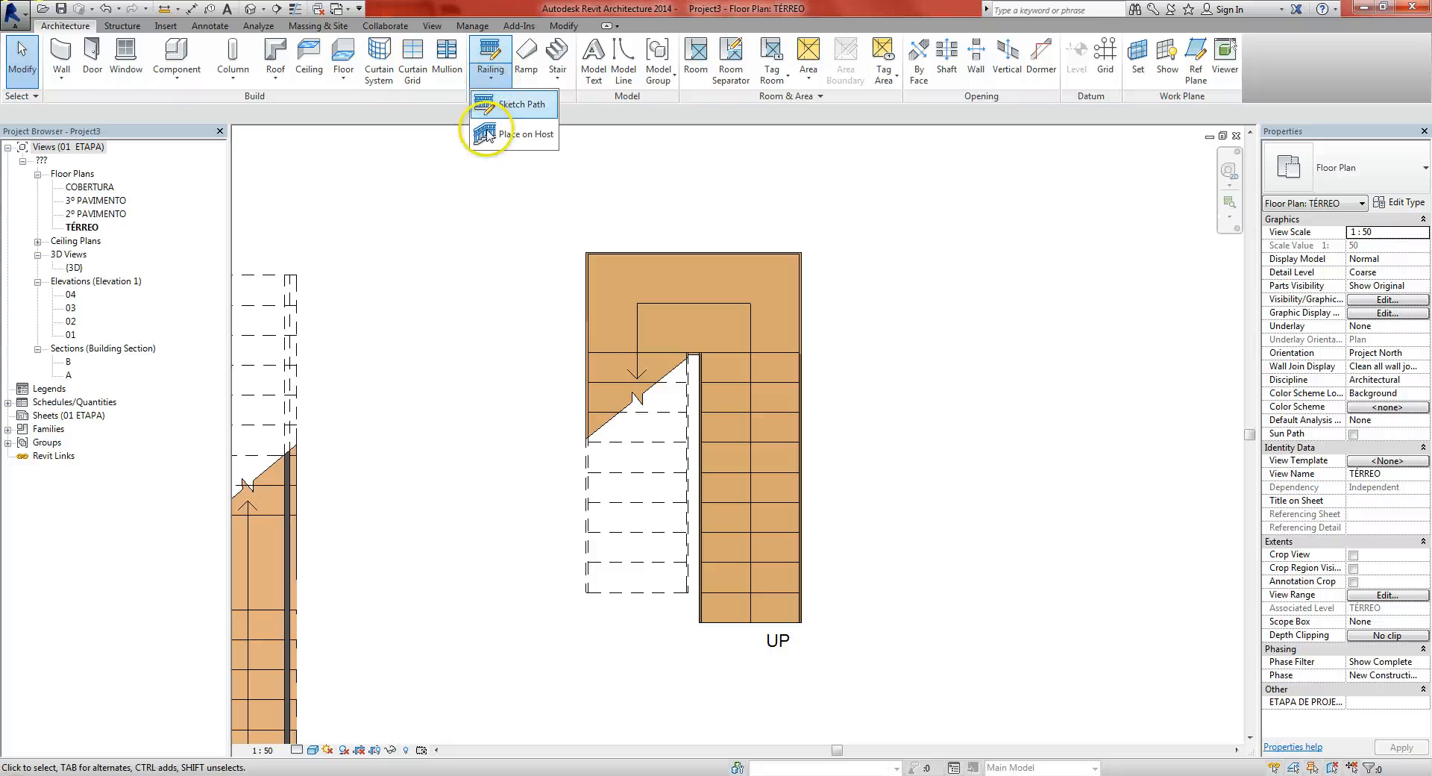
{"action": "left_click", "coordinate": [514, 134]}
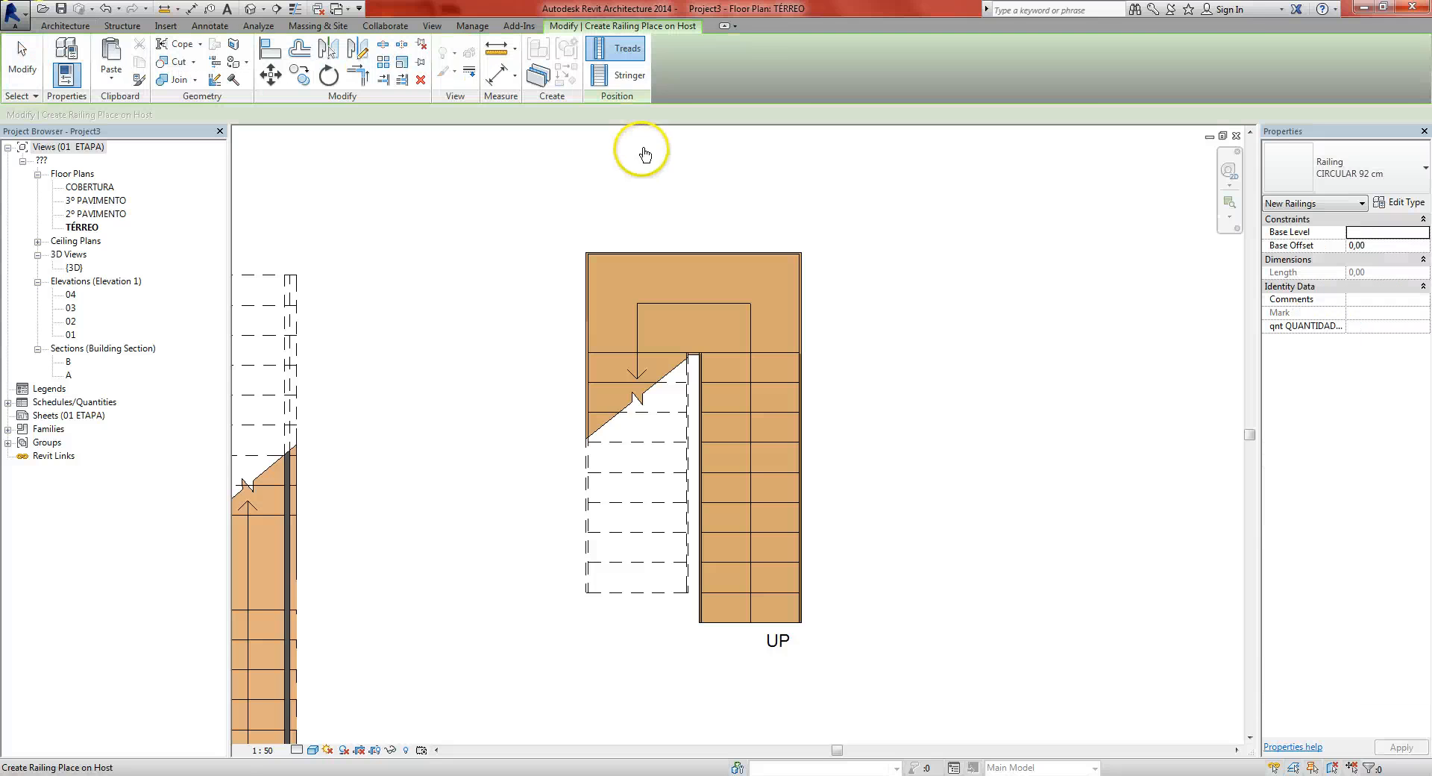
{"action": "left_click", "coordinate": [746, 391]}
{"action": "key", "text": "Escape"}
Inspect the U-shaped stair's railings up close in the 3D view, and go back to the TÉRREO floor plan
{"action": "key", "text": "ctrl+Tab"}
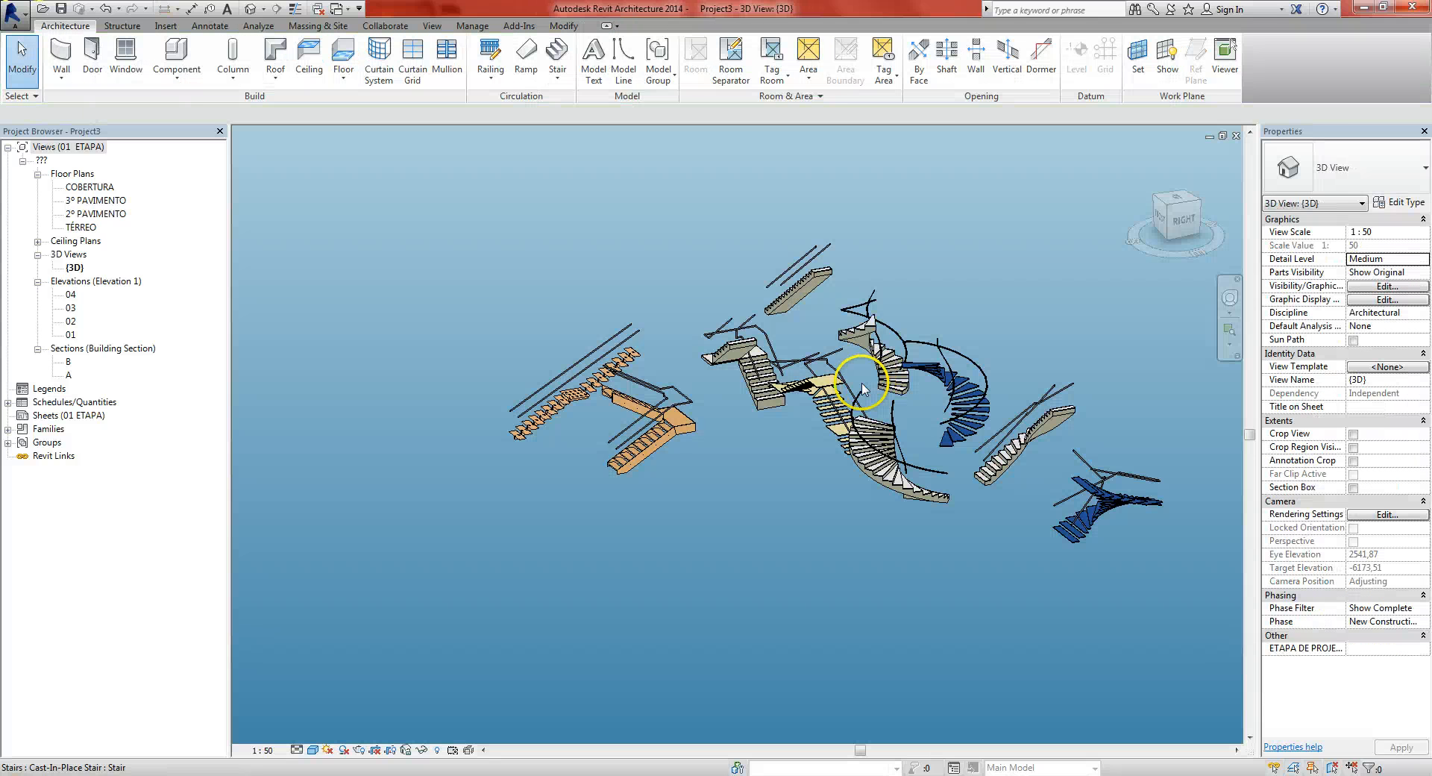
{"action": "scroll", "coordinate": [630, 406], "scroll_direction": "up", "scroll_amount": 5}
{"action": "scroll", "coordinate": [656, 419], "scroll_direction": "up", "scroll_amount": 1}
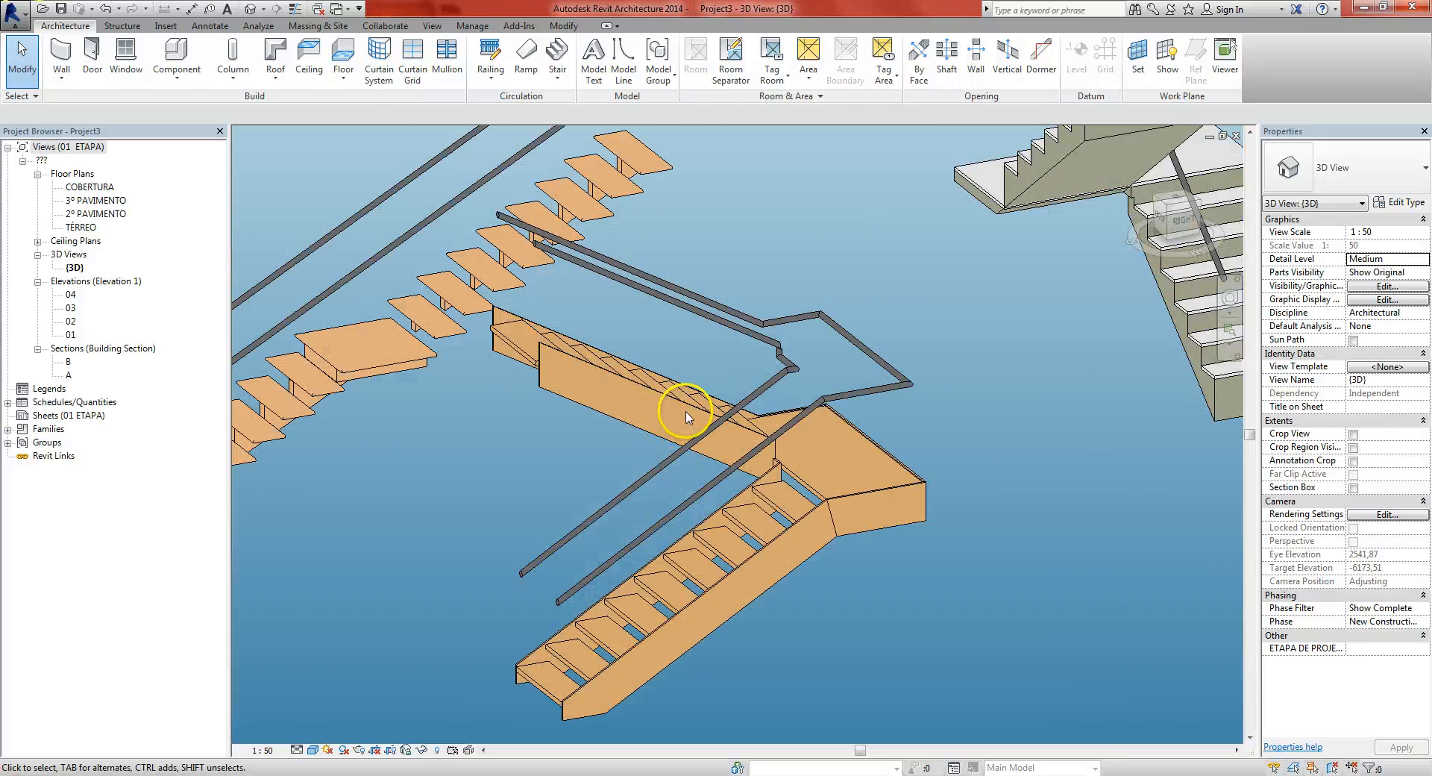
{"action": "scroll", "coordinate": [685, 413], "scroll_direction": "down", "scroll_amount": 1}
{"action": "middle_click_drag", "start_coordinate": [686, 413], "coordinate": [687, 408], "text": "shift"}
{"action": "key", "text": "ctrl+Tab"}
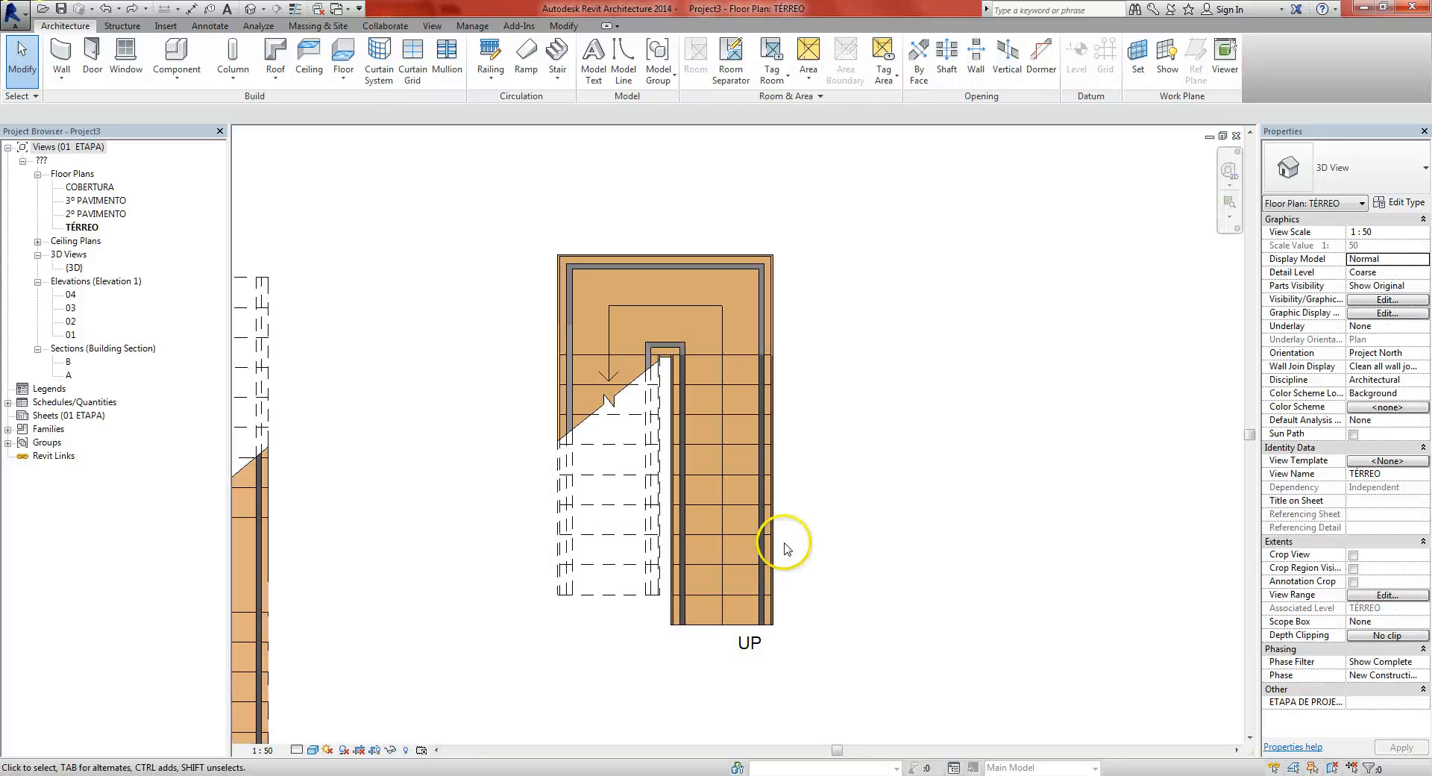
Sketch a straight CIRCULAR 92 cm railing about 660 long beside the U-shaped stair in the TÉRREO floor plan
{"action": "scroll", "coordinate": [524, 474], "scroll_direction": "down", "scroll_amount": 4}
{"action": "scroll", "coordinate": [738, 447], "scroll_direction": "up", "scroll_amount": 2}
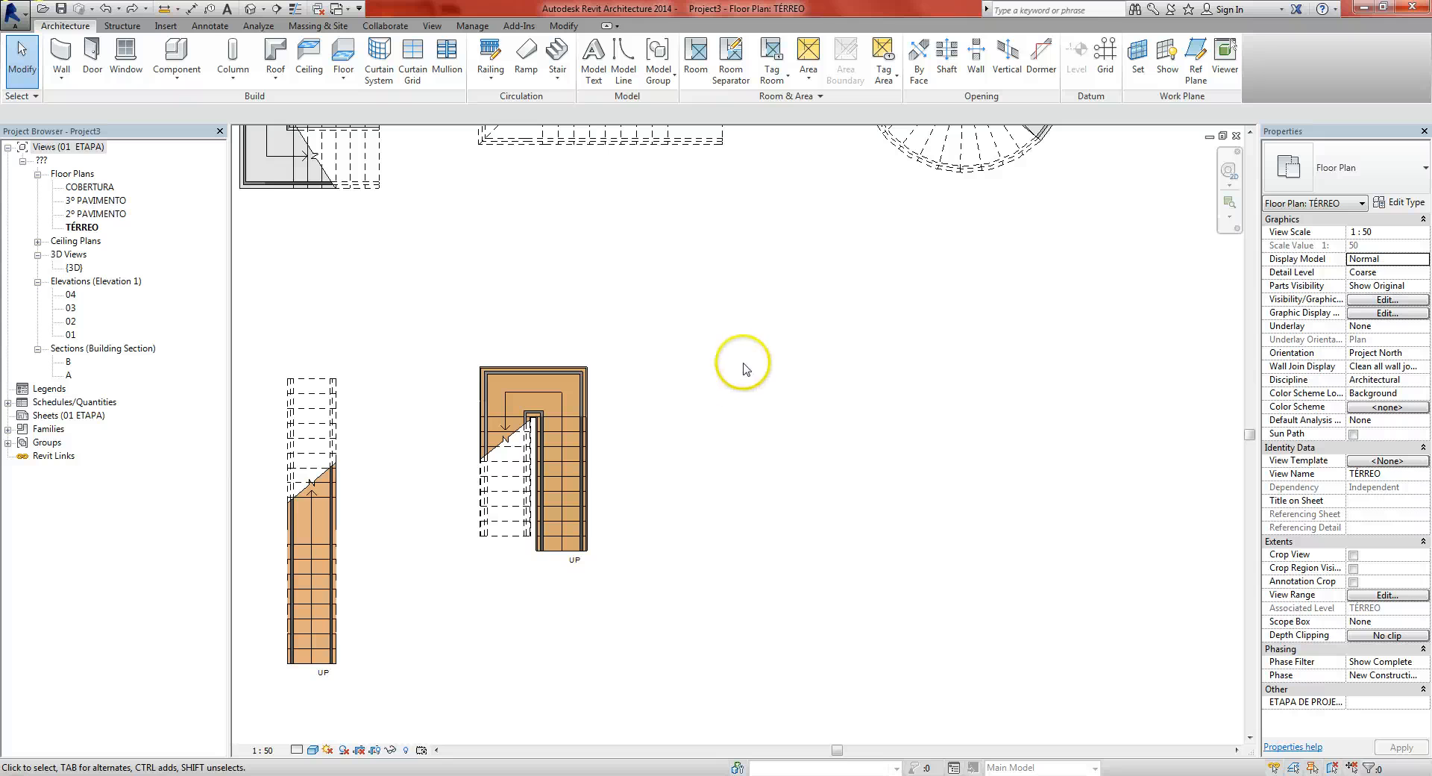
{"action": "left_click", "coordinate": [492, 68]}
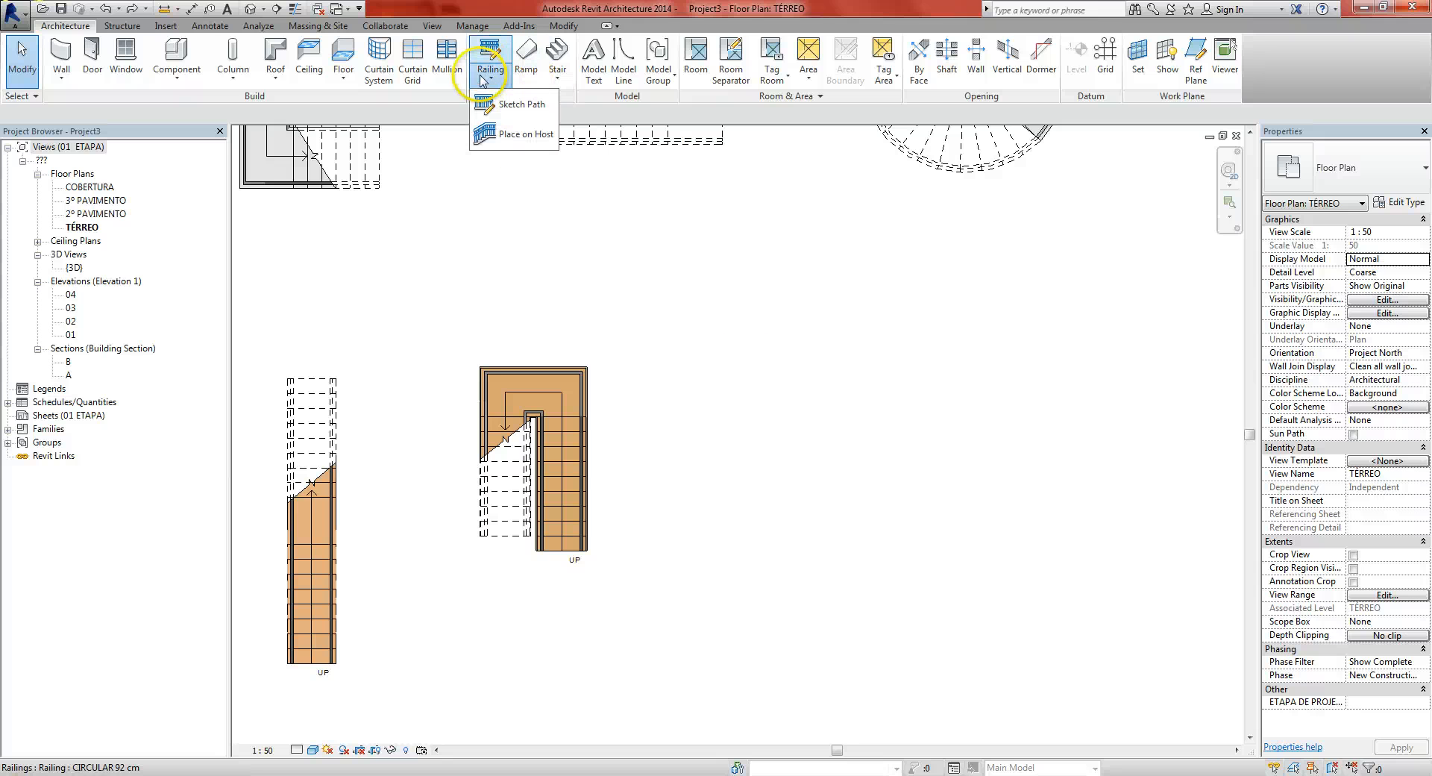
{"action": "left_click", "coordinate": [522, 107]}
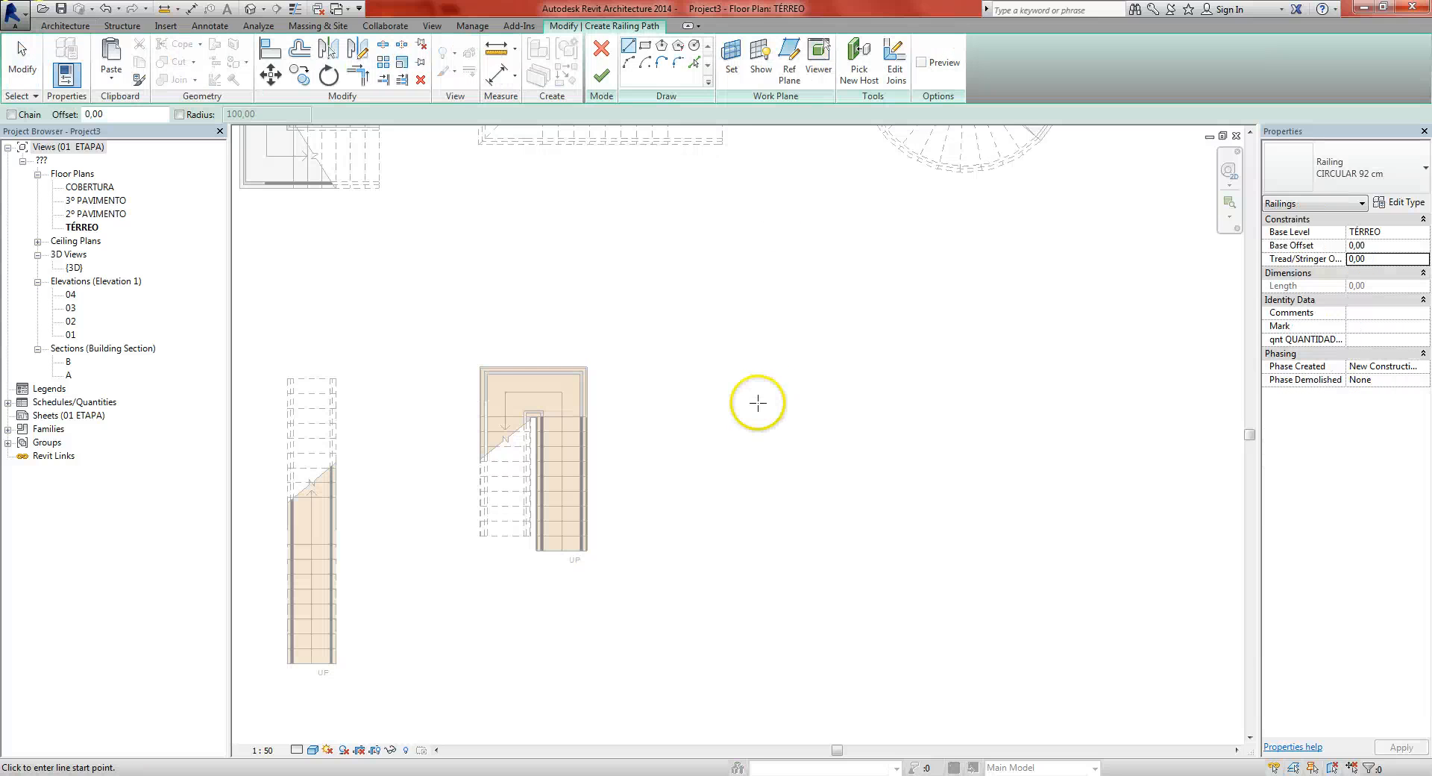
{"action": "left_click", "coordinate": [737, 384]}
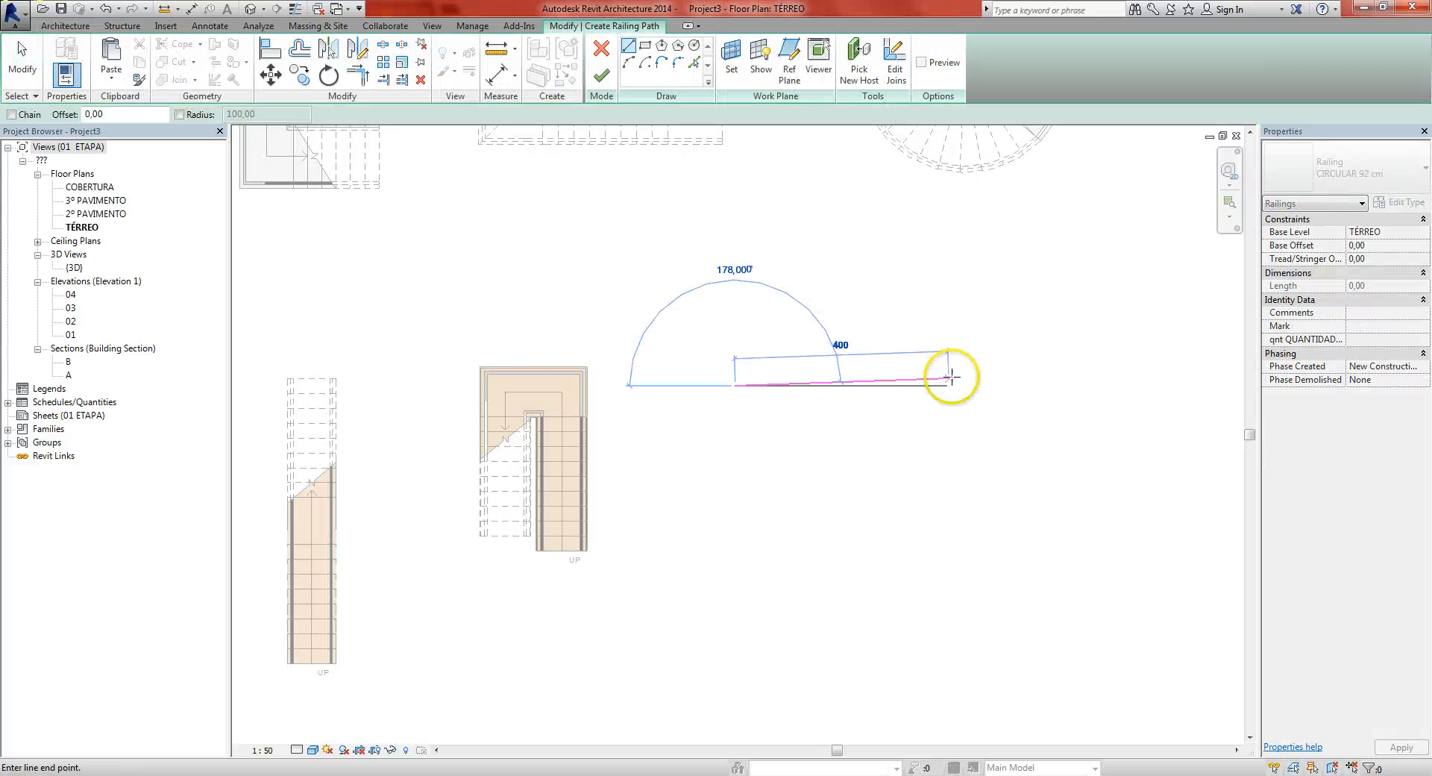
{"action": "left_click", "coordinate": [1088, 384]}
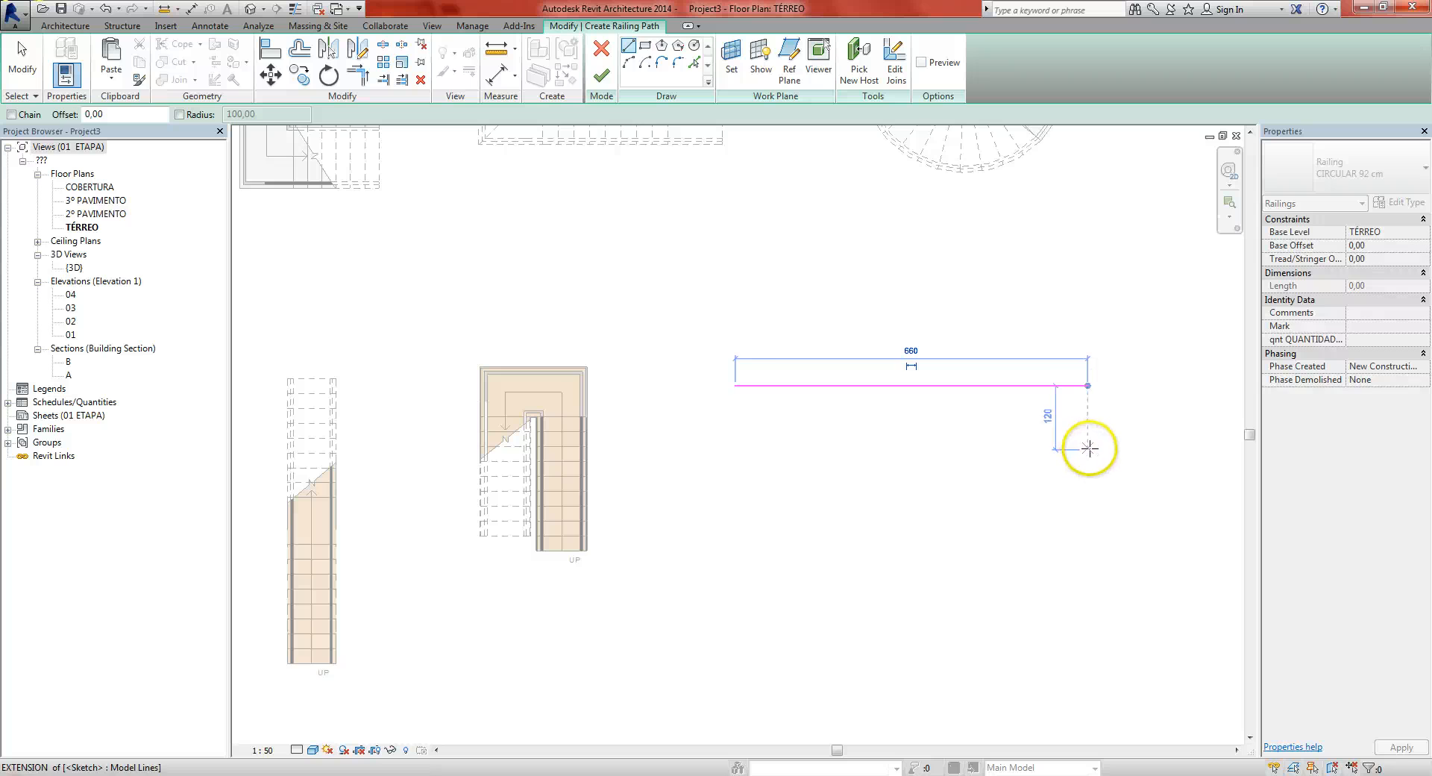
{"action": "middle_click_drag", "start_coordinate": [1090, 444], "coordinate": [953, 451]}
{"action": "key", "text": "Escape"}
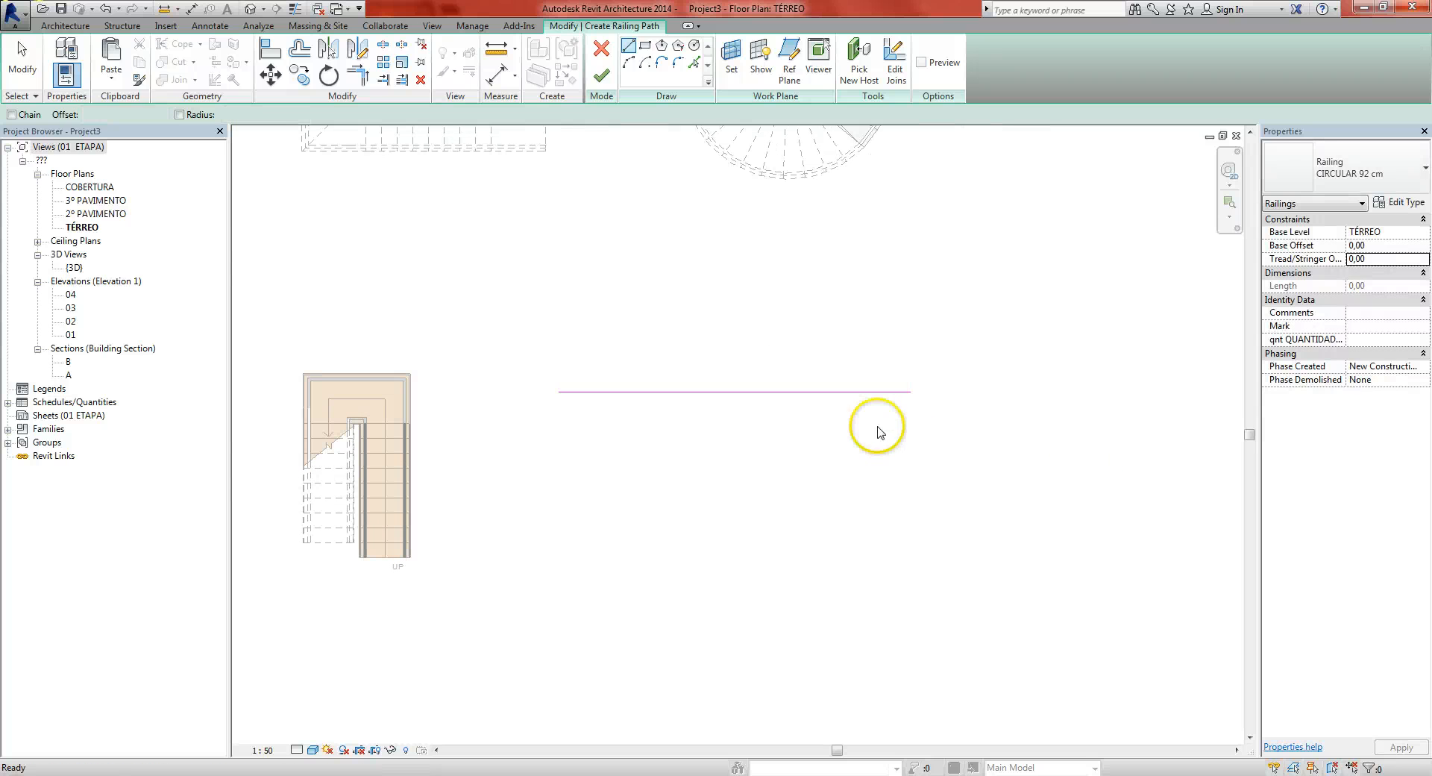
{"action": "left_click", "coordinate": [601, 74]}
{"action": "left_click", "coordinate": [807, 308]}
{"action": "key", "text": "ctrl+Tab"}
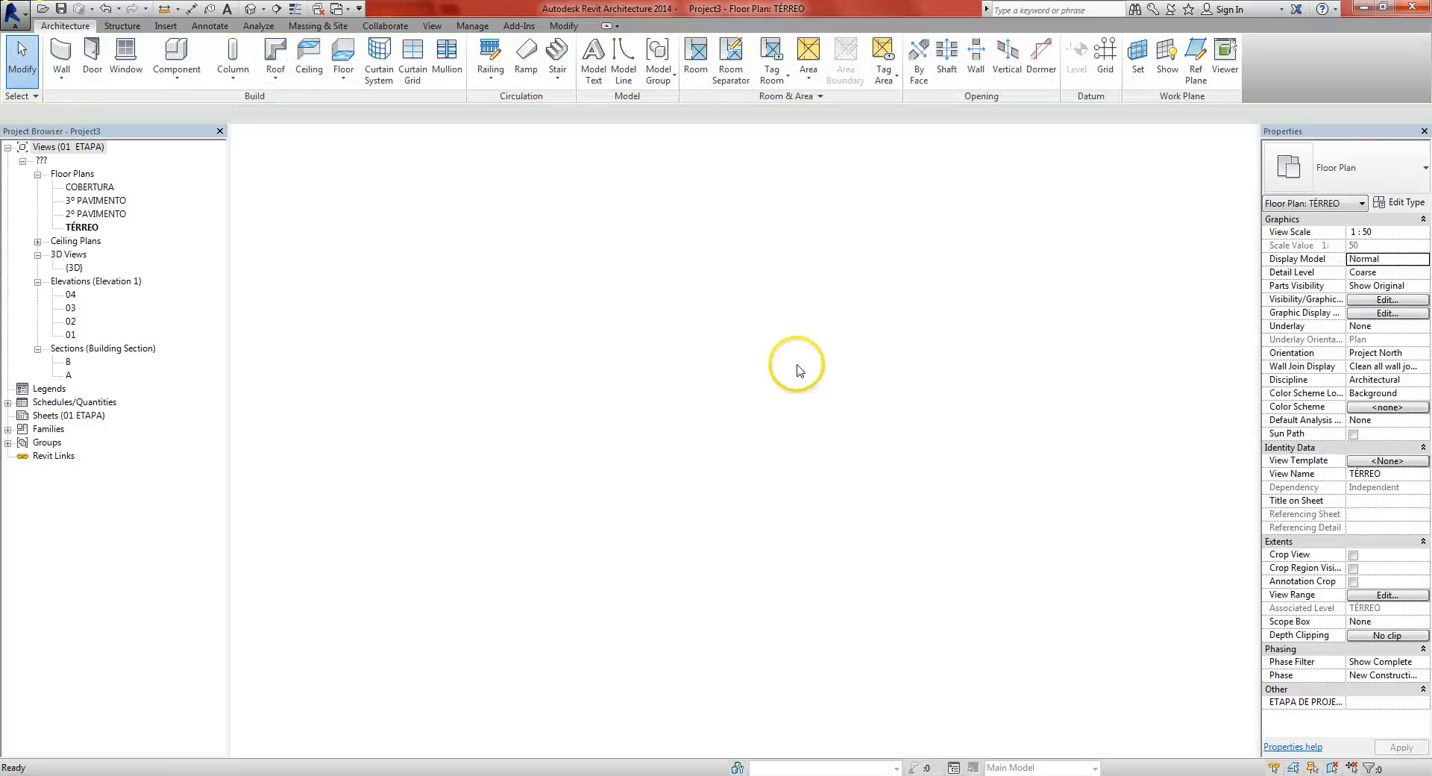
{"action": "middle_click_drag", "start_coordinate": [819, 403], "coordinate": [649, 291]}
{"action": "key", "text": "ctrl+Tab"}
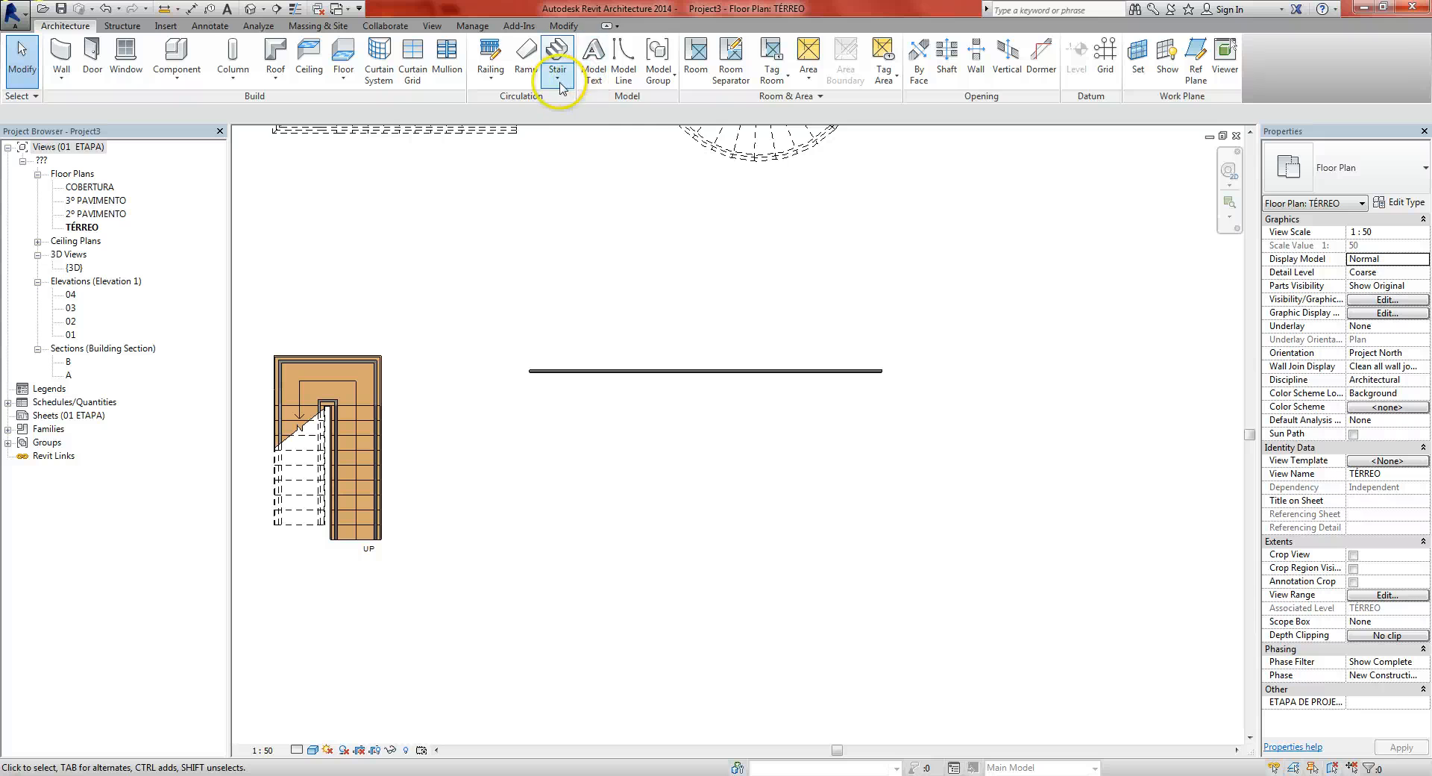
Sketch a rectangular CIRCULAR 92 cm railing about 690 by 220 below the straight one, and view both in the 3D view
{"action": "left_click", "coordinate": [494, 81]}
{"action": "left_click", "coordinate": [519, 104]}
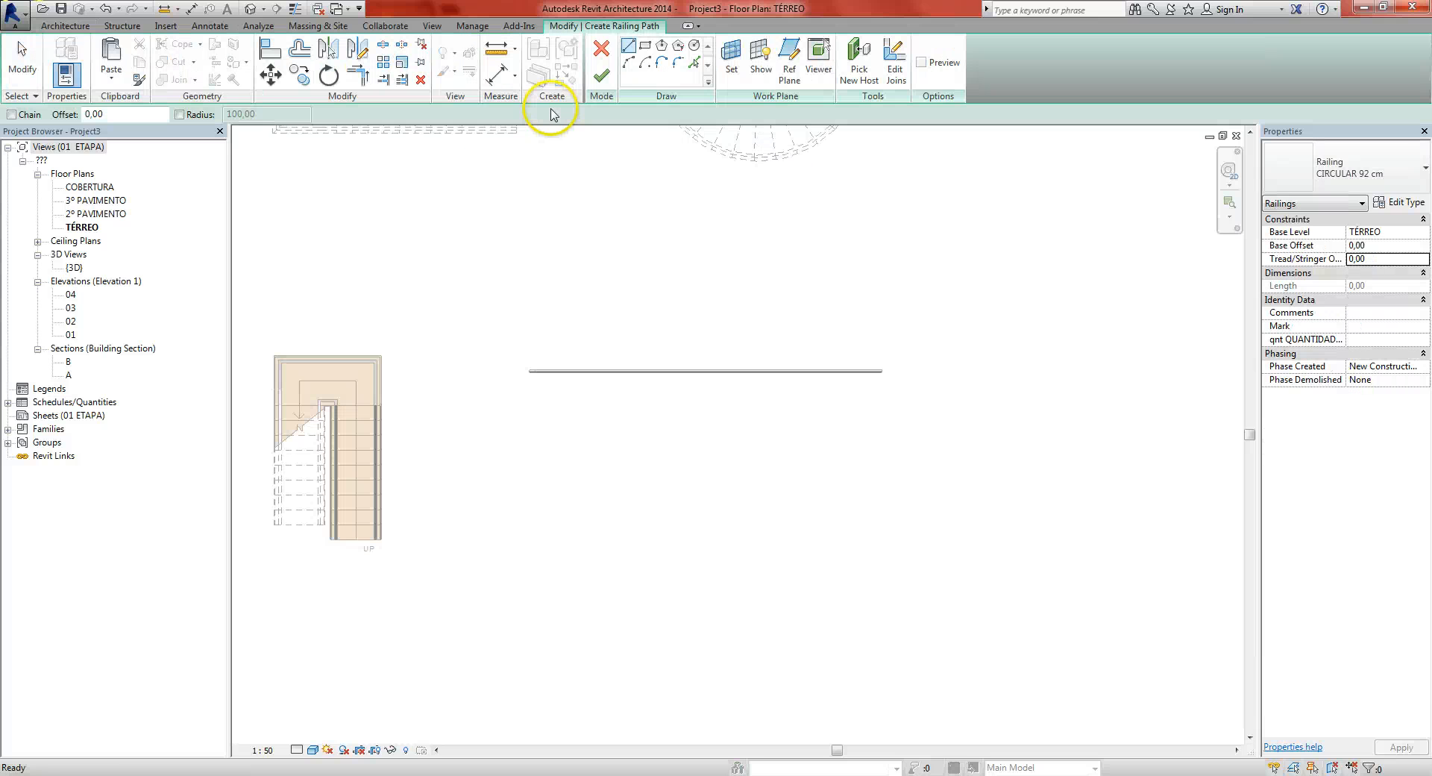
{"action": "middle_click_drag", "start_coordinate": [634, 243], "coordinate": [614, 189]}
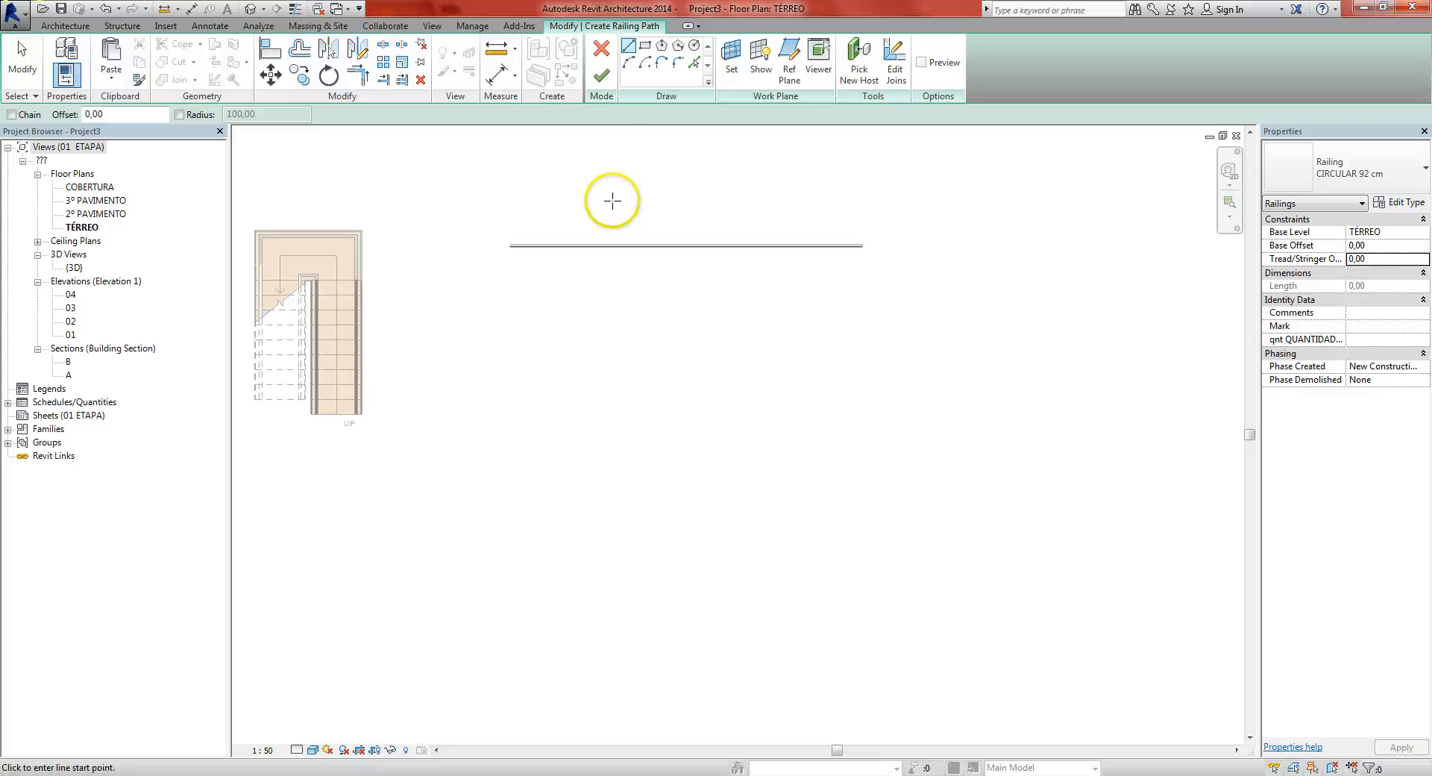
{"action": "left_click", "coordinate": [645, 46]}
{"action": "left_click", "coordinate": [724, 345]}
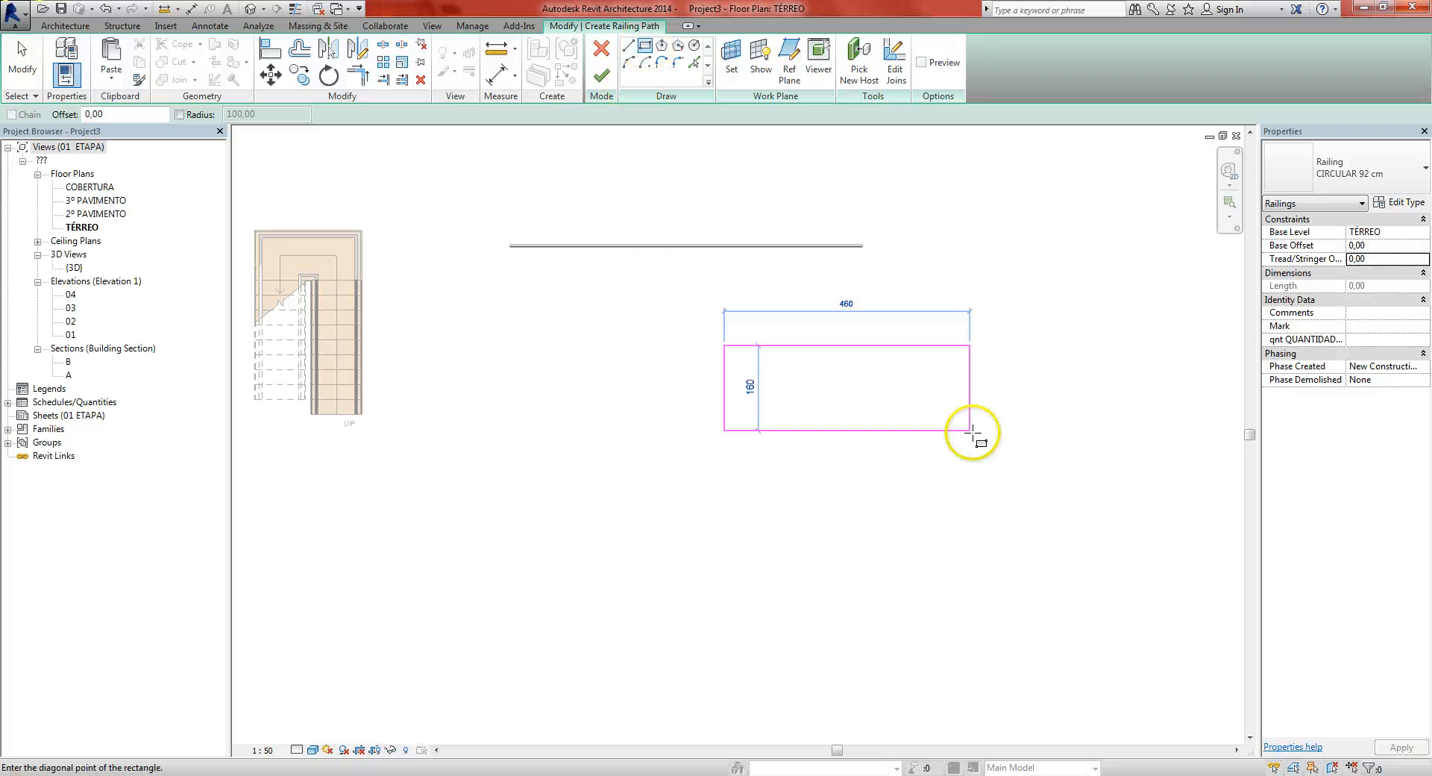
{"action": "left_click", "coordinate": [1092, 463]}
{"action": "middle_click_drag", "start_coordinate": [1093, 466], "coordinate": [1015, 441]}
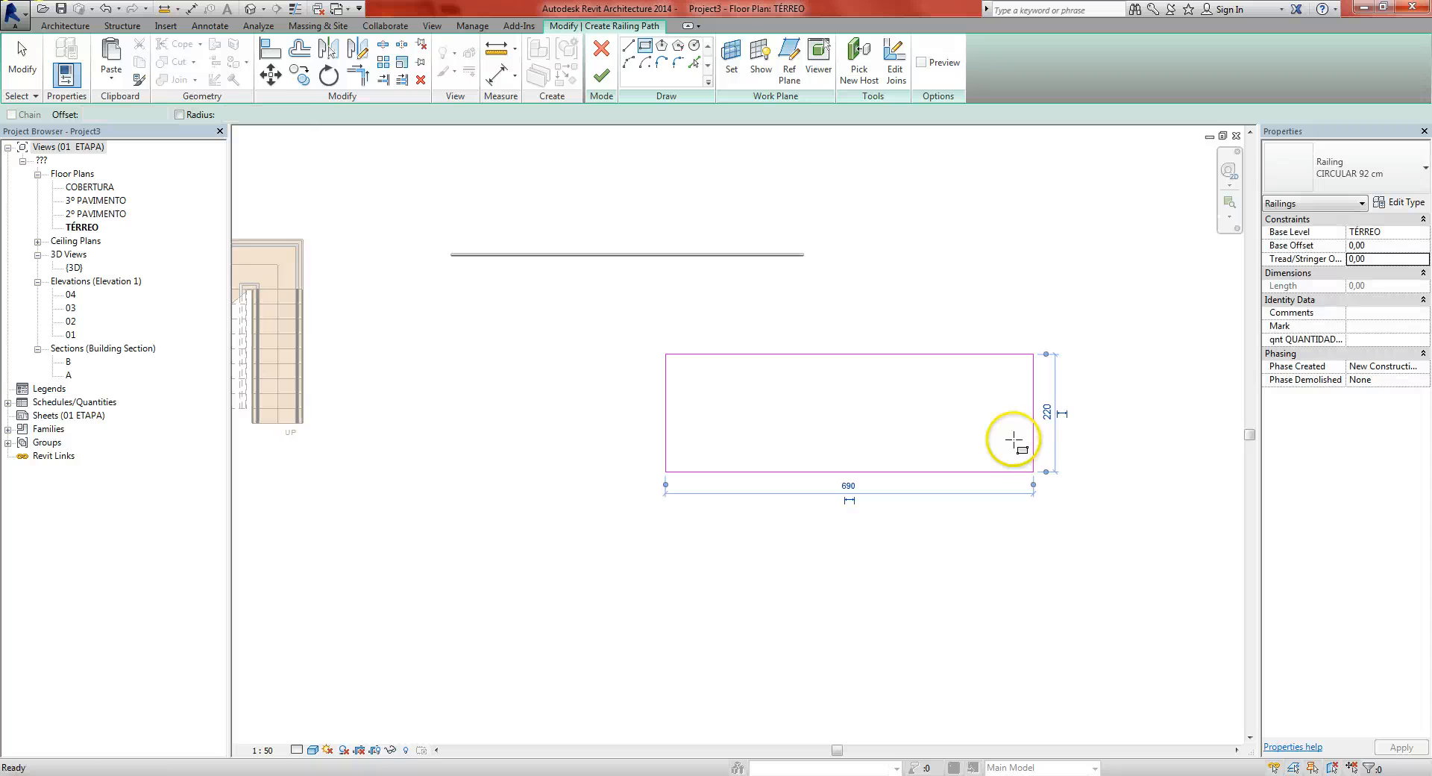
{"action": "key", "text": "Escape"}
{"action": "middle_click_drag", "start_coordinate": [870, 444], "coordinate": [820, 452]}
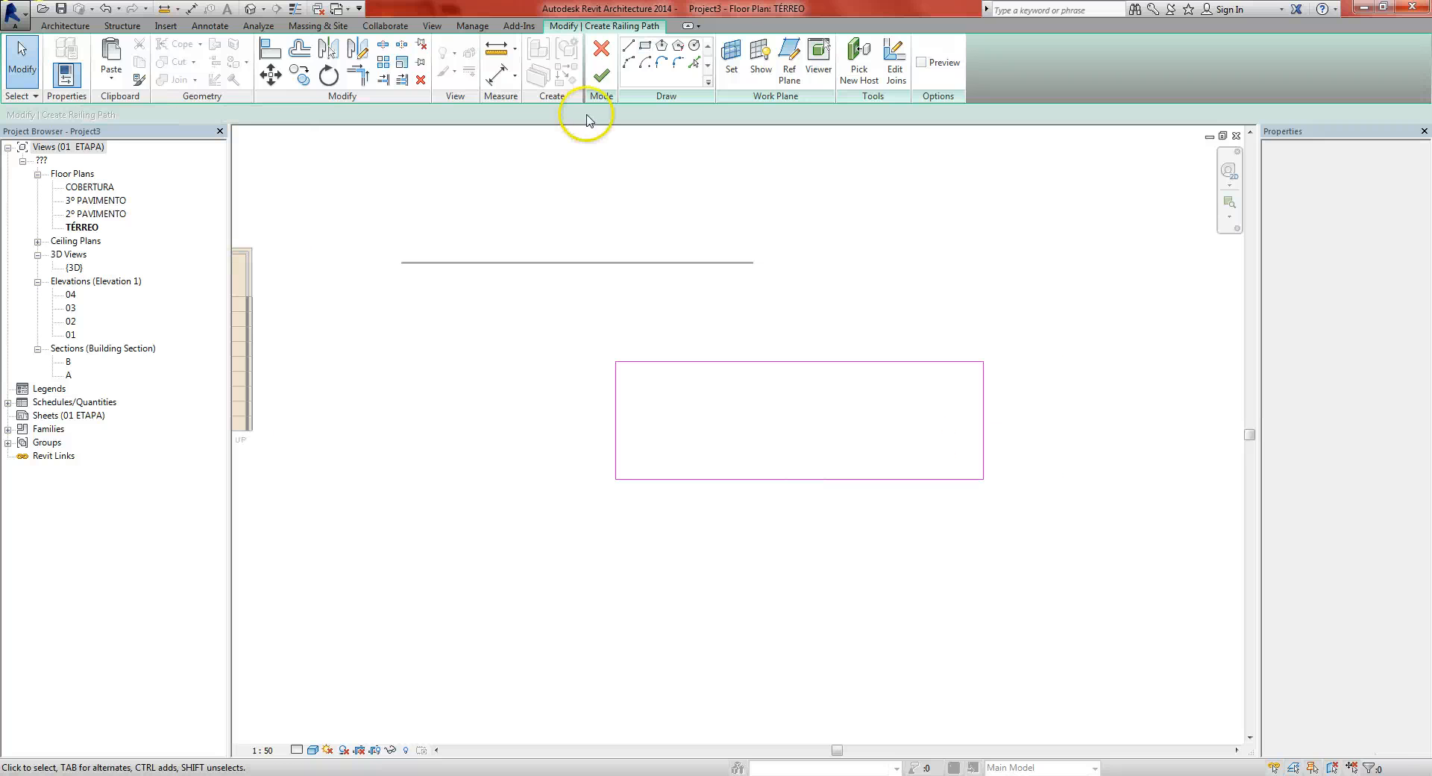
{"action": "left_click", "coordinate": [602, 78]}
{"action": "left_click", "coordinate": [815, 260]}
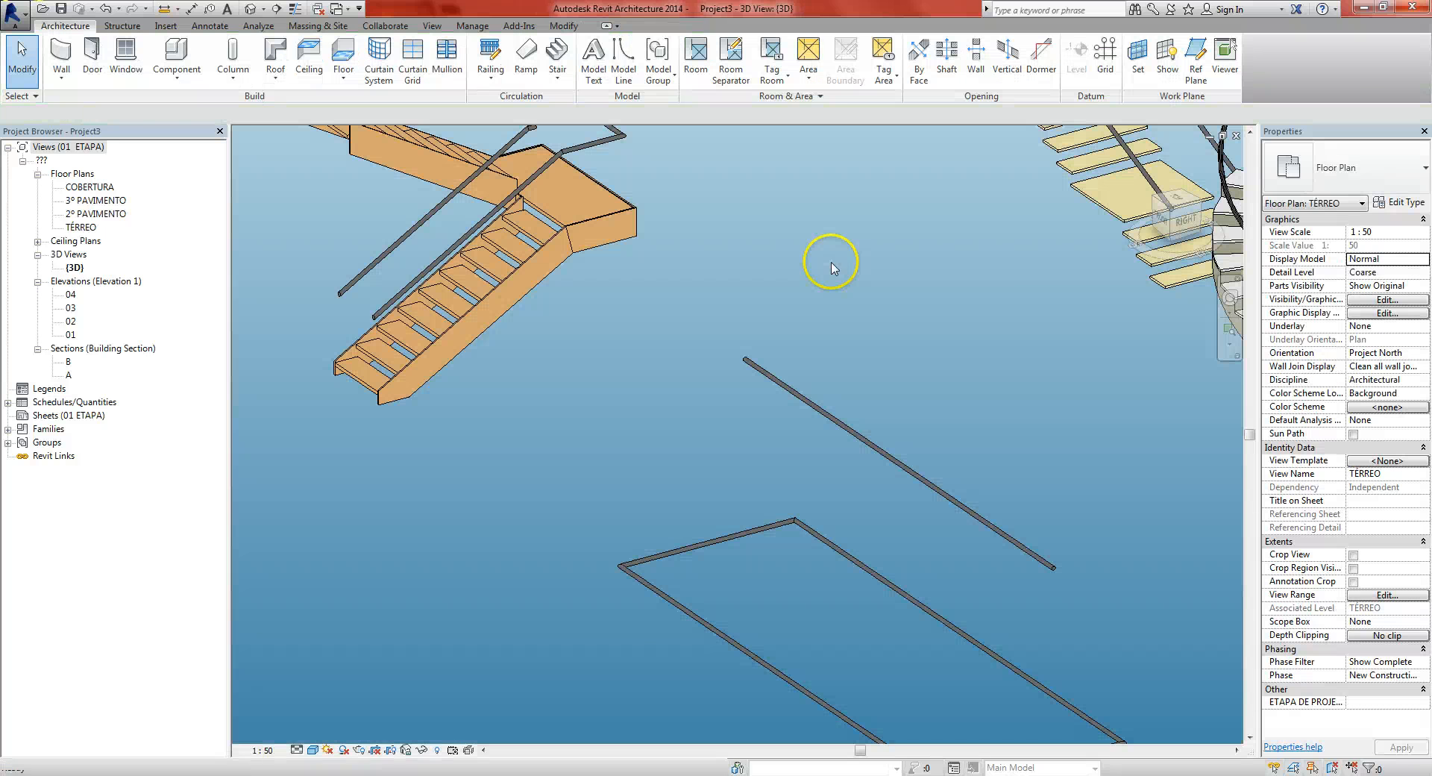
{"action": "scroll", "coordinate": [665, 412], "scroll_direction": "down", "scroll_amount": 8}
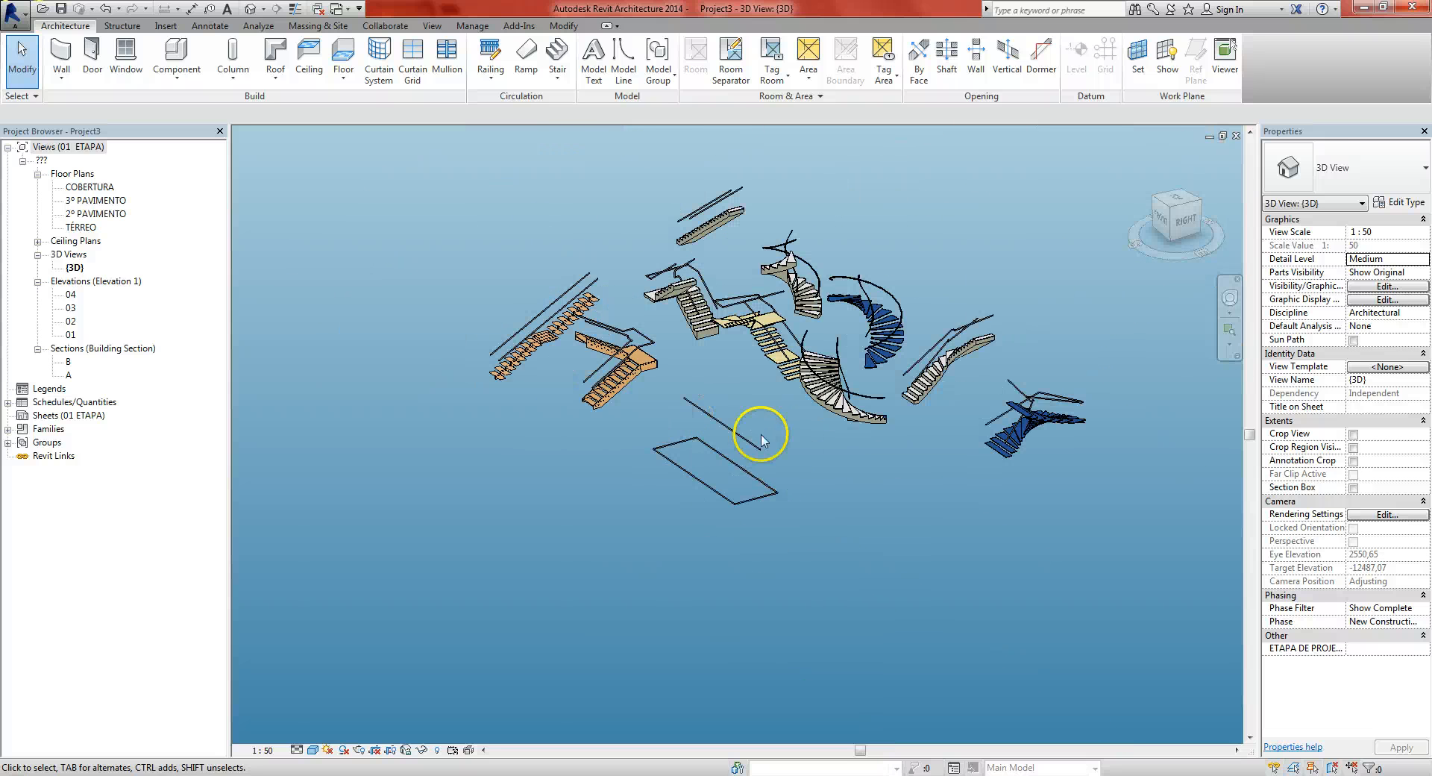
{"action": "middle_click_drag", "start_coordinate": [761, 429], "coordinate": [750, 428]}
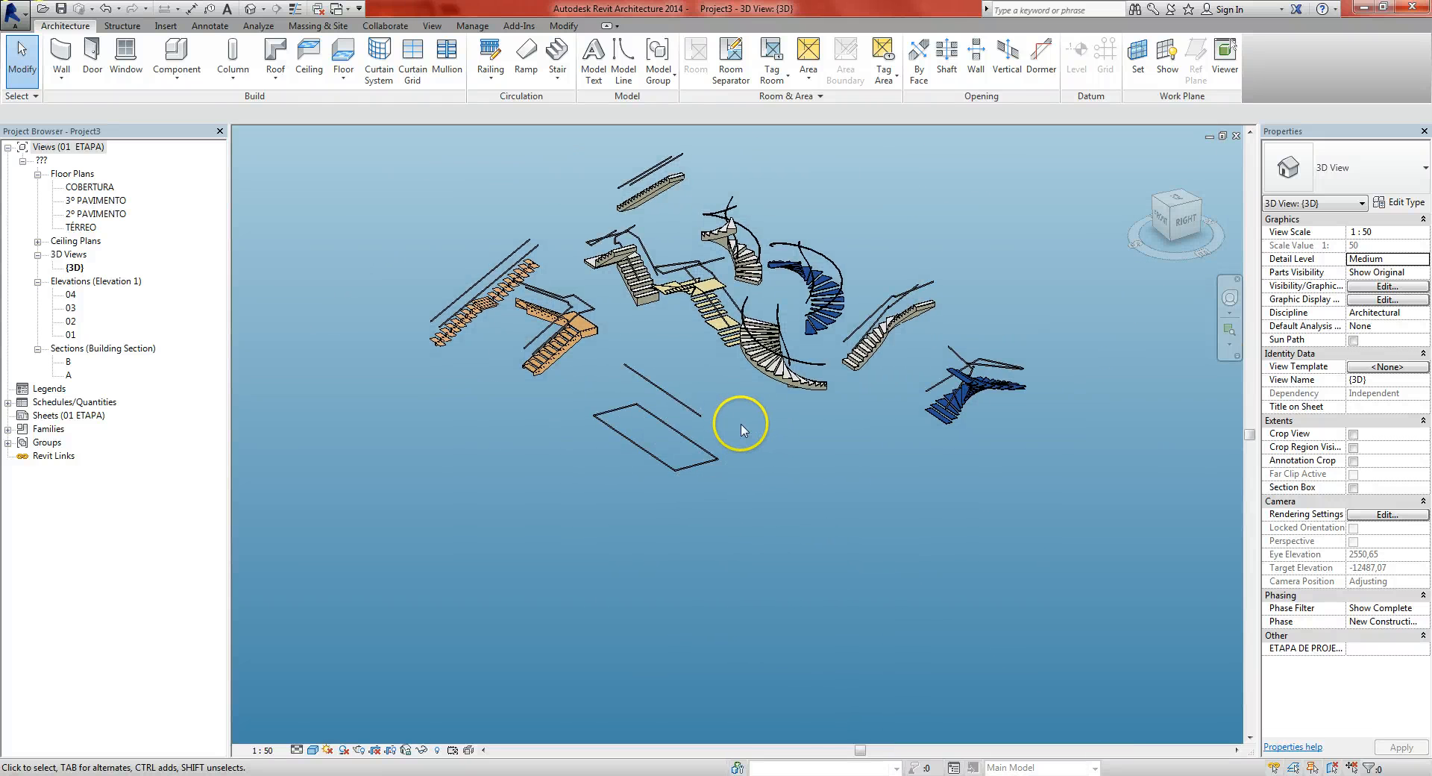
Switch to the stair sample project and copy the 900mm Steel Wire W Pipe, 1100mm Modern Steel CrossWire and Parapetto_10 railings
{"action": "left_click", "coordinate": [10, 11]}
{"action": "left_click", "coordinate": [198, 82]}
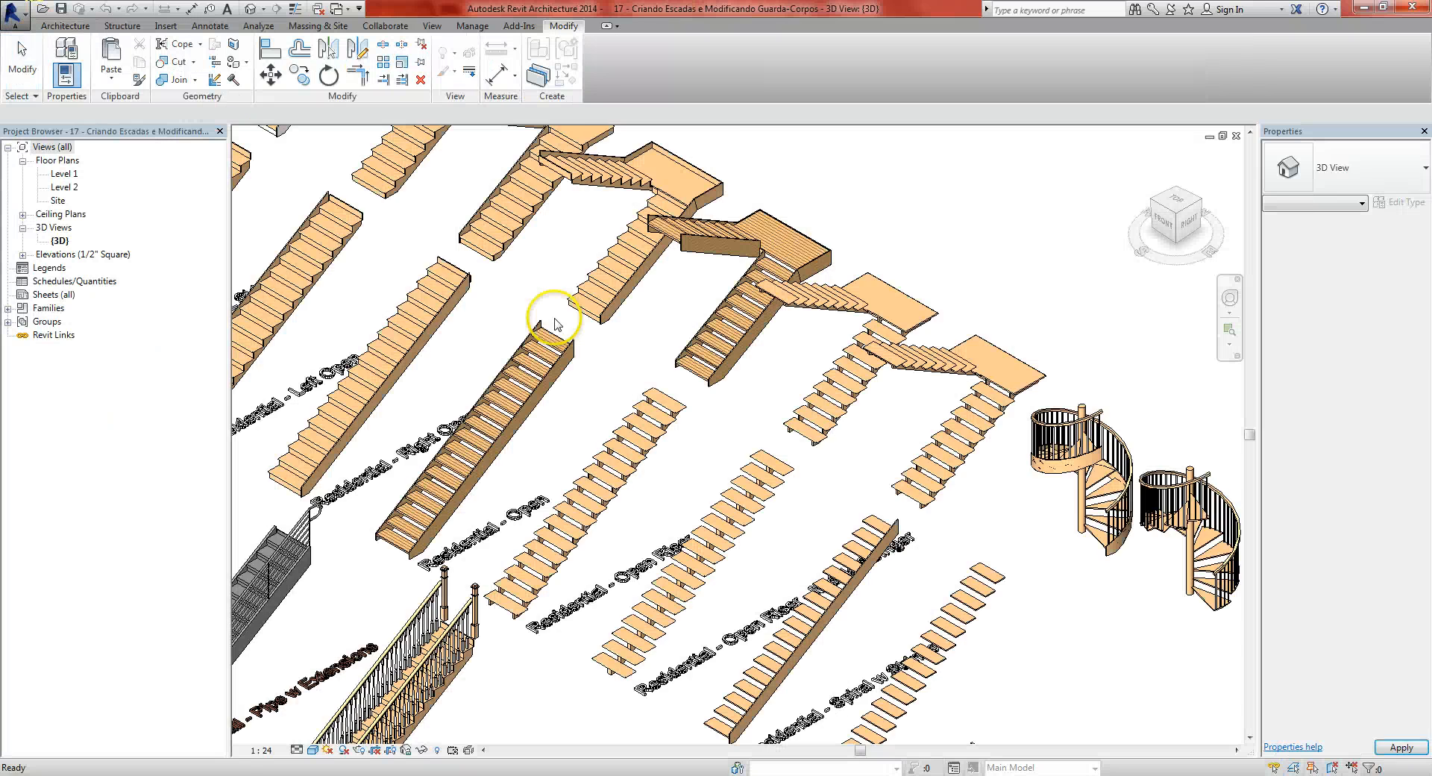
{"action": "scroll", "coordinate": [831, 325], "scroll_direction": "down", "scroll_amount": 4}
{"action": "middle_click_drag", "start_coordinate": [816, 329], "coordinate": [816, 439]}
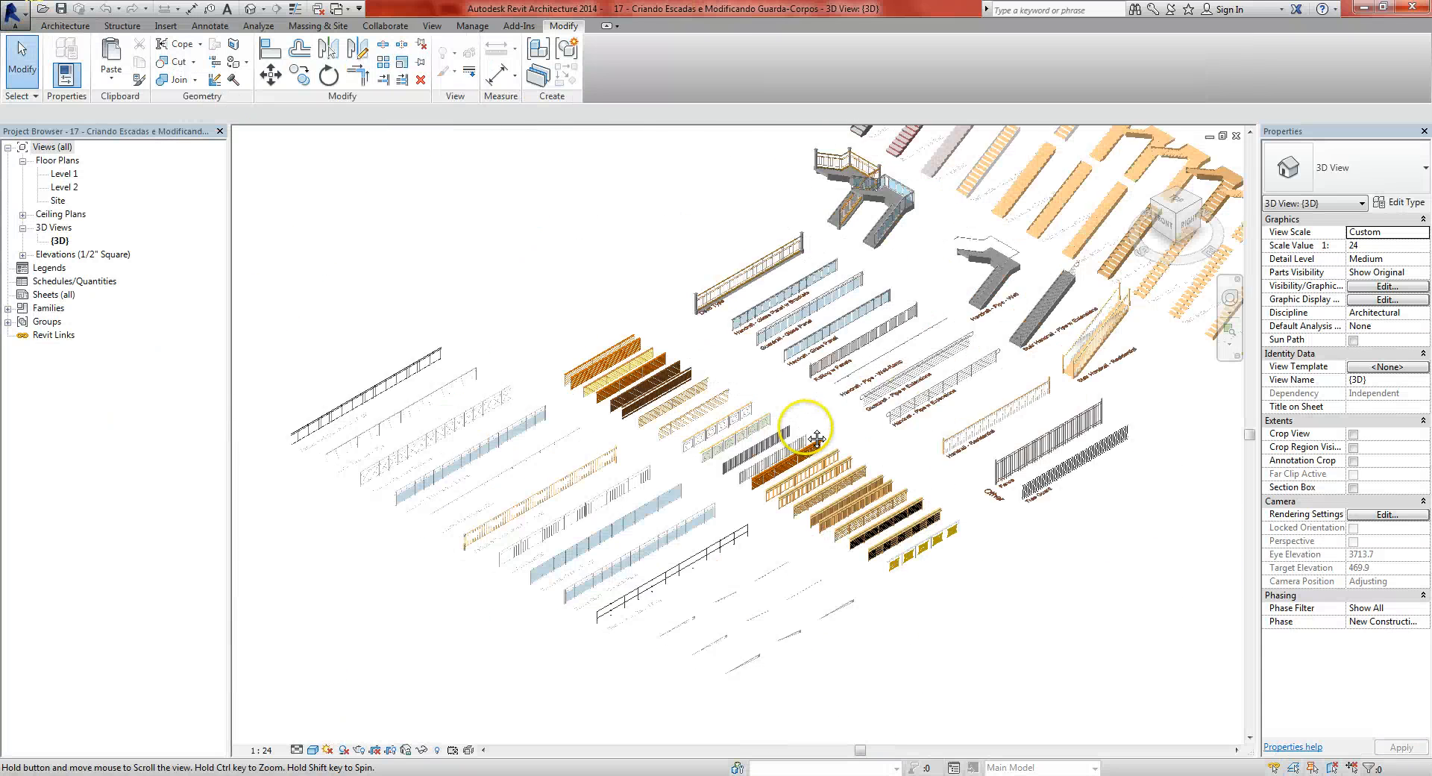
{"action": "middle_click_drag", "start_coordinate": [671, 510], "coordinate": [757, 496]}
{"action": "scroll", "coordinate": [658, 397], "scroll_direction": "up", "scroll_amount": 2}
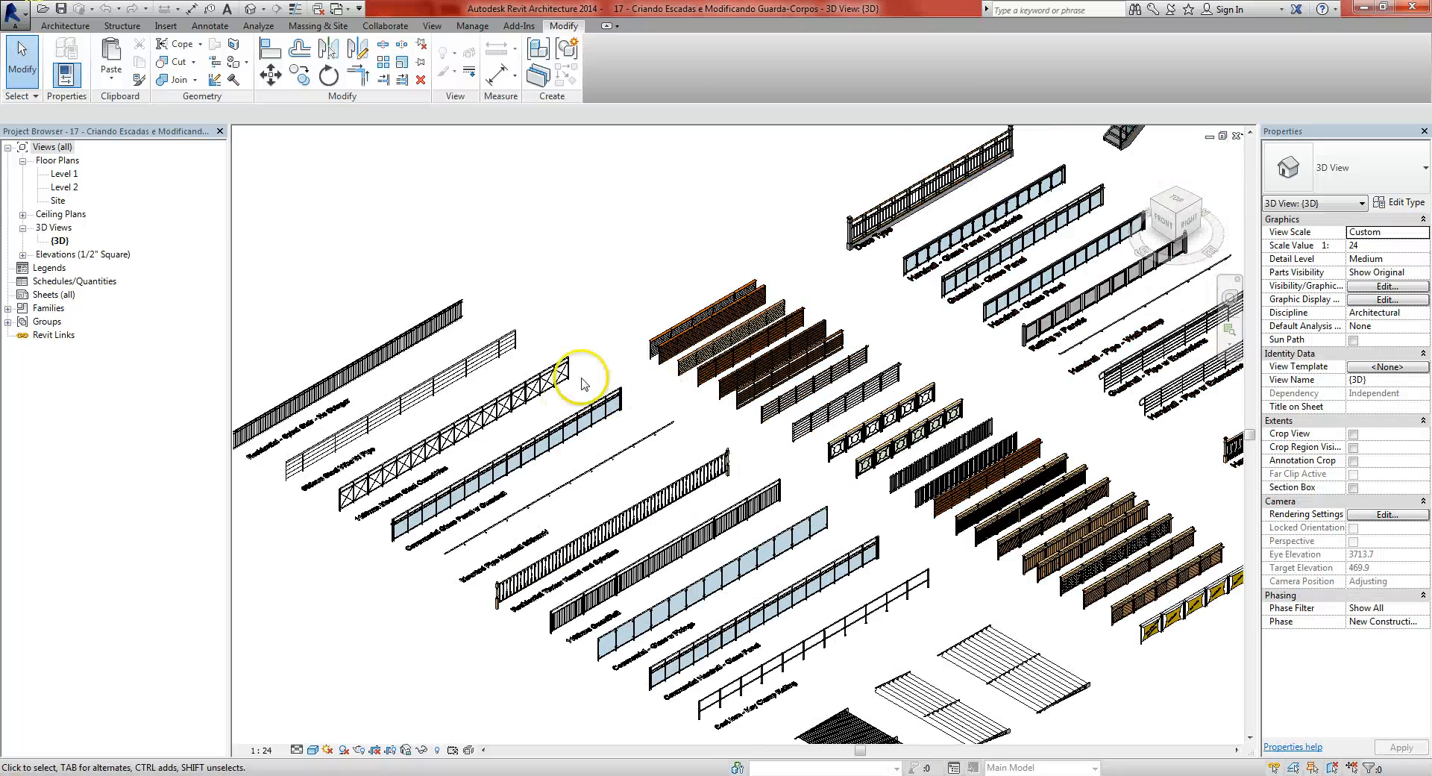
{"action": "left_click", "coordinate": [511, 351]}
{"action": "middle_click_drag", "start_coordinate": [560, 339], "coordinate": [589, 330]}
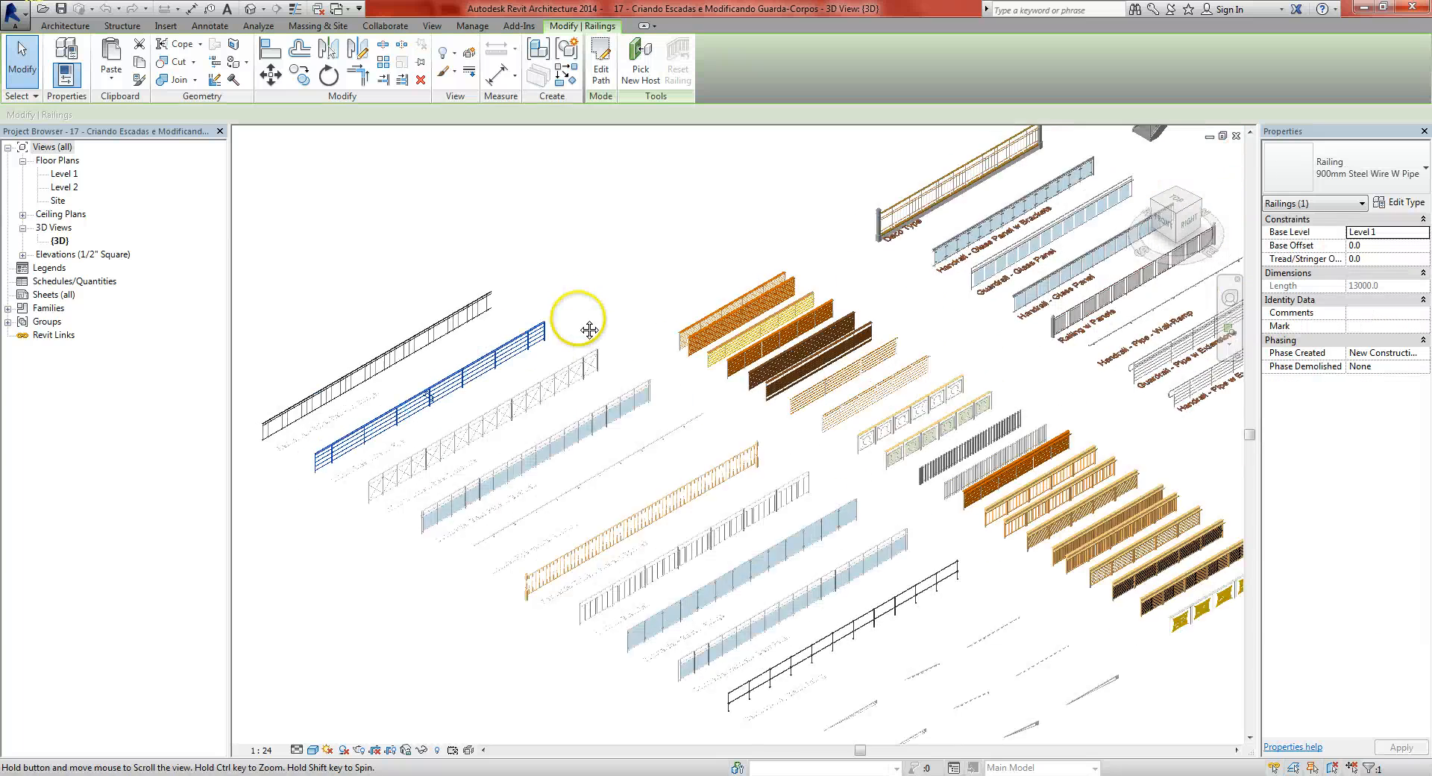
{"action": "left_click", "coordinate": [589, 373], "text": "ctrl"}
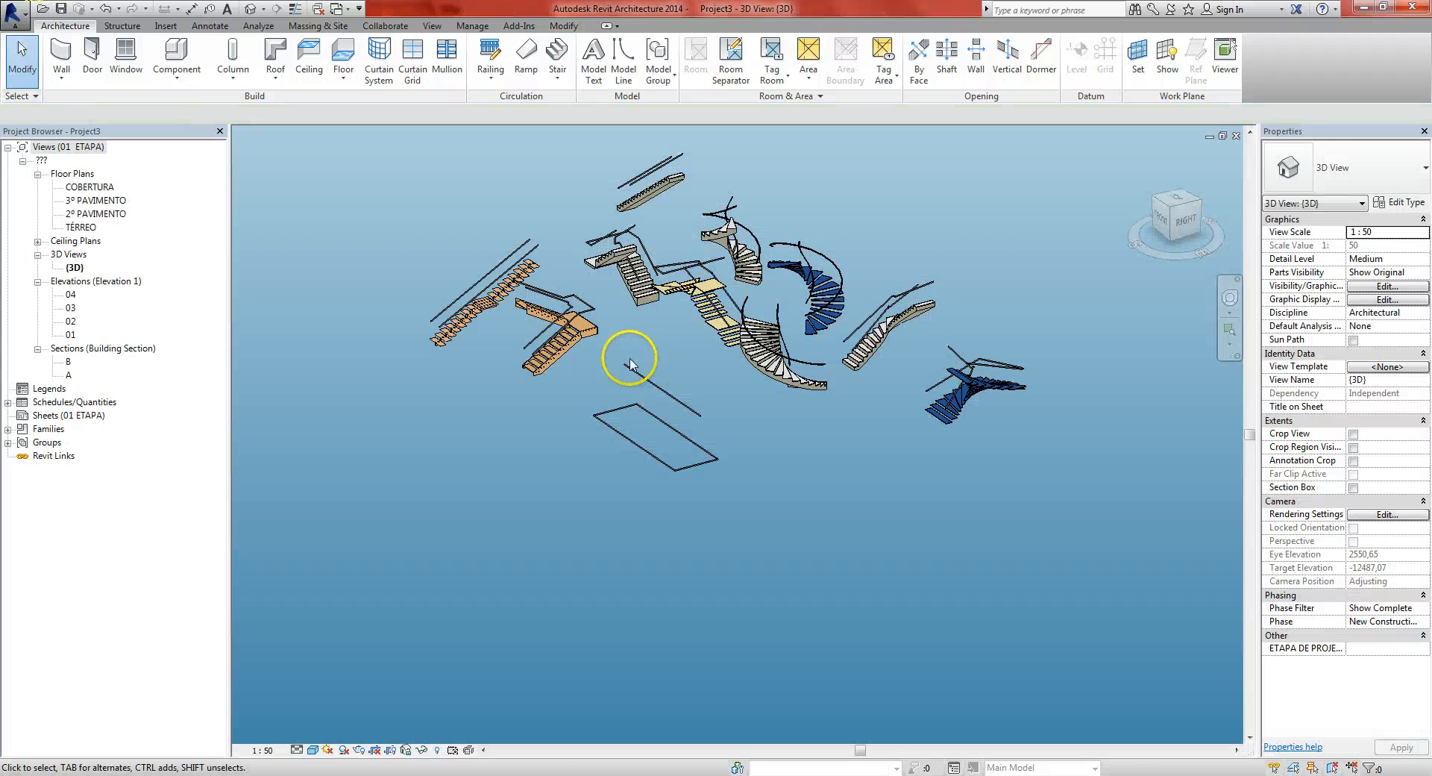
Paste the copied sample railings into Project3's 3D view, in the empty area in front of the rectangular railing
{"action": "key", "text": "ctrl+v"}
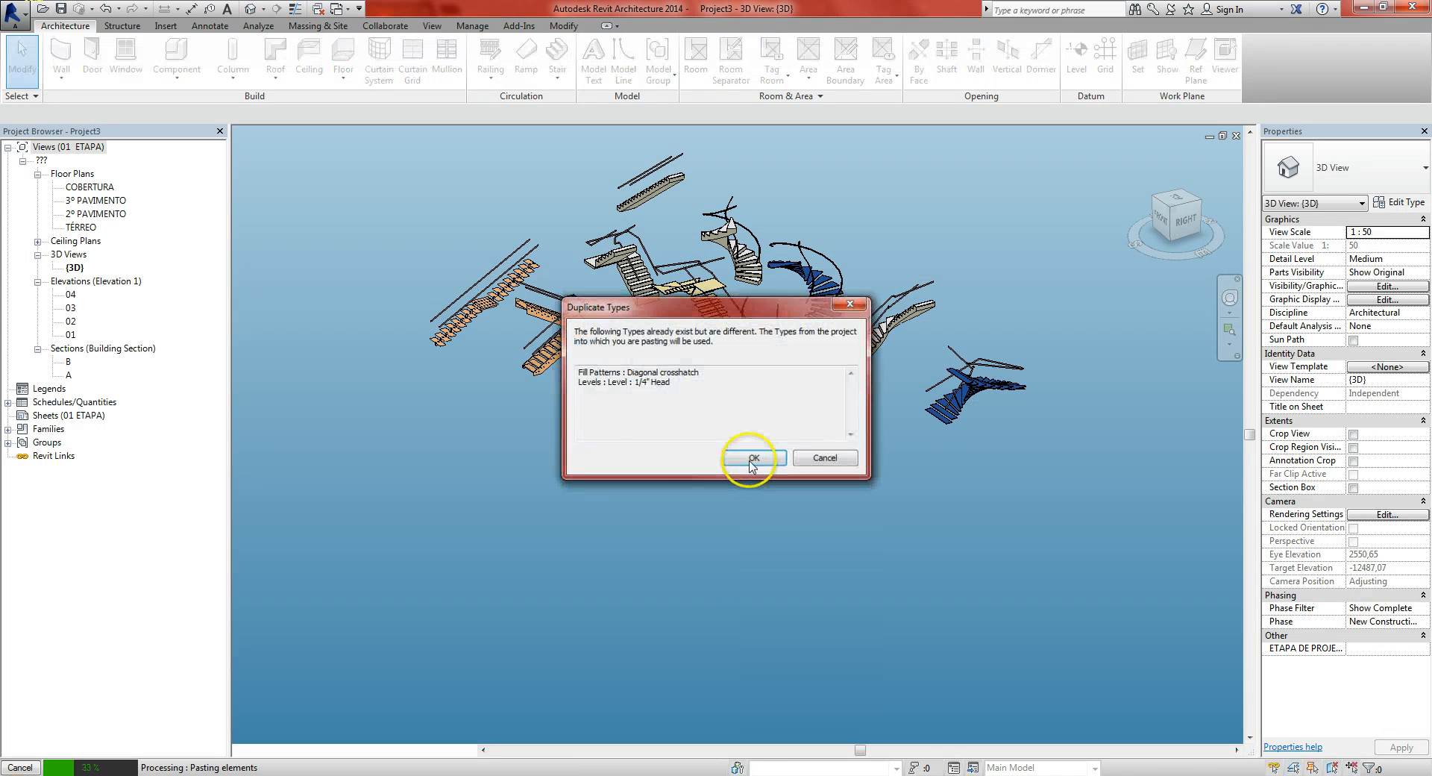
{"action": "left_click", "coordinate": [660, 457]}
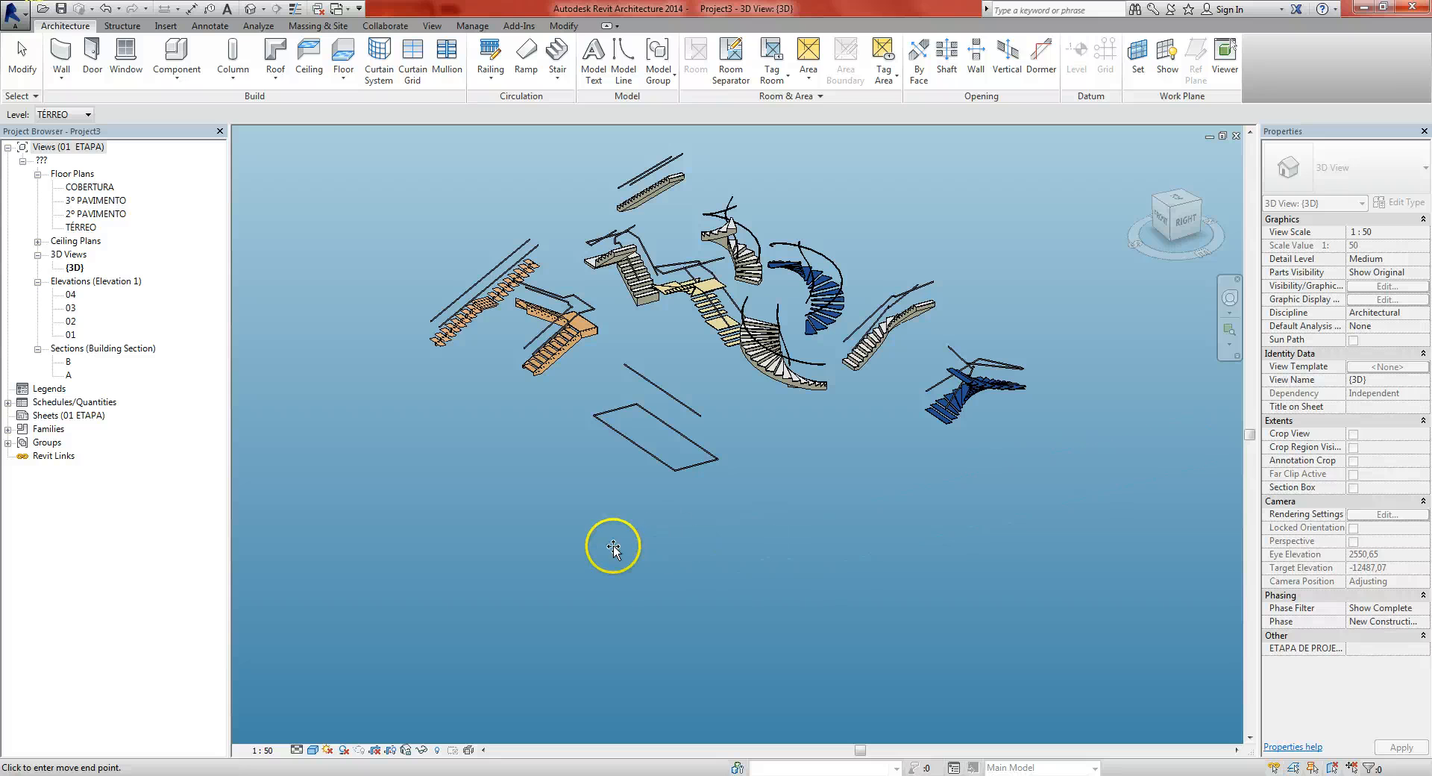
{"action": "left_click", "coordinate": [503, 579]}
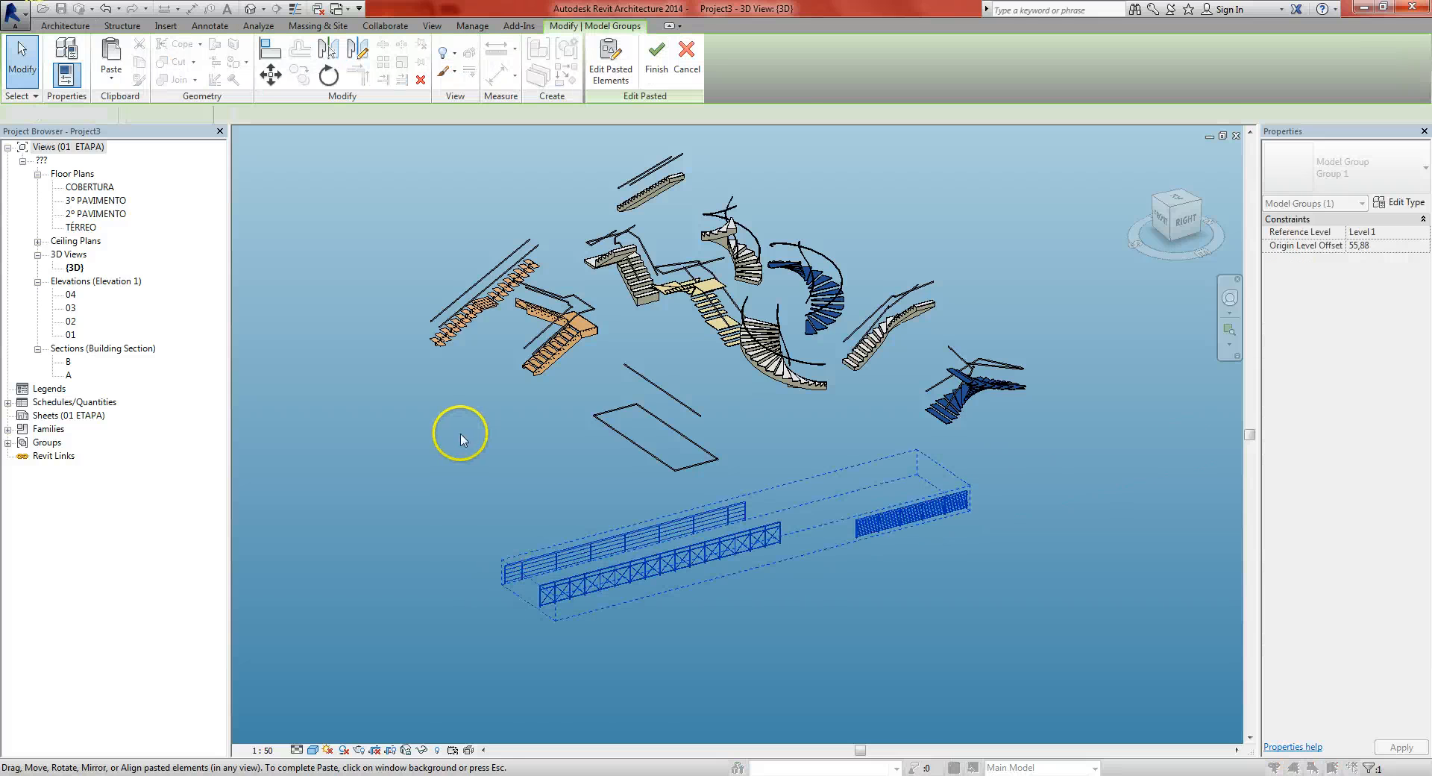
{"action": "left_click", "coordinate": [820, 608]}
{"action": "scroll", "coordinate": [820, 607], "scroll_direction": "up", "scroll_amount": 3}
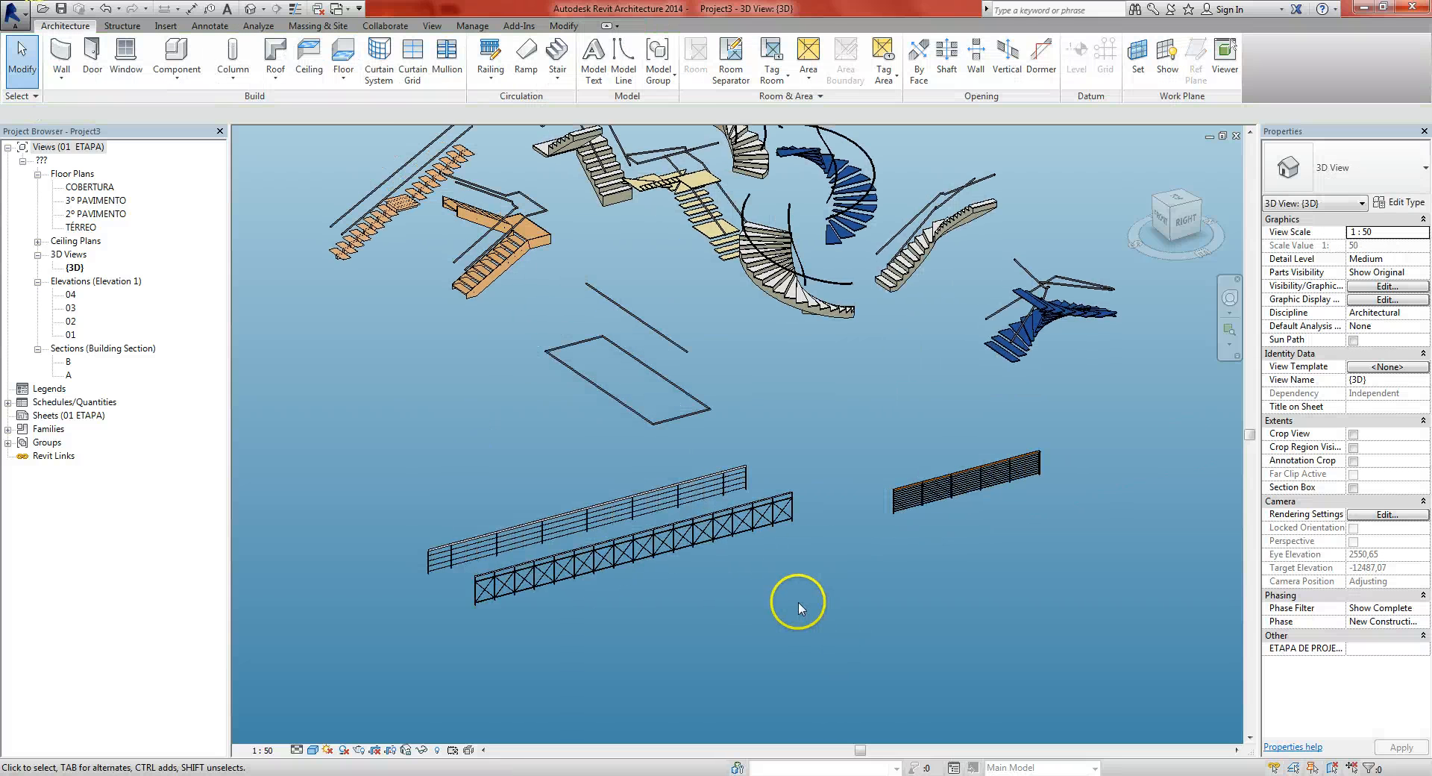
Change the freestanding straight railing's type to Parapetto_10
{"action": "left_click", "coordinate": [694, 356]}
{"action": "middle_click_drag", "start_coordinate": [783, 391], "coordinate": [763, 388]}
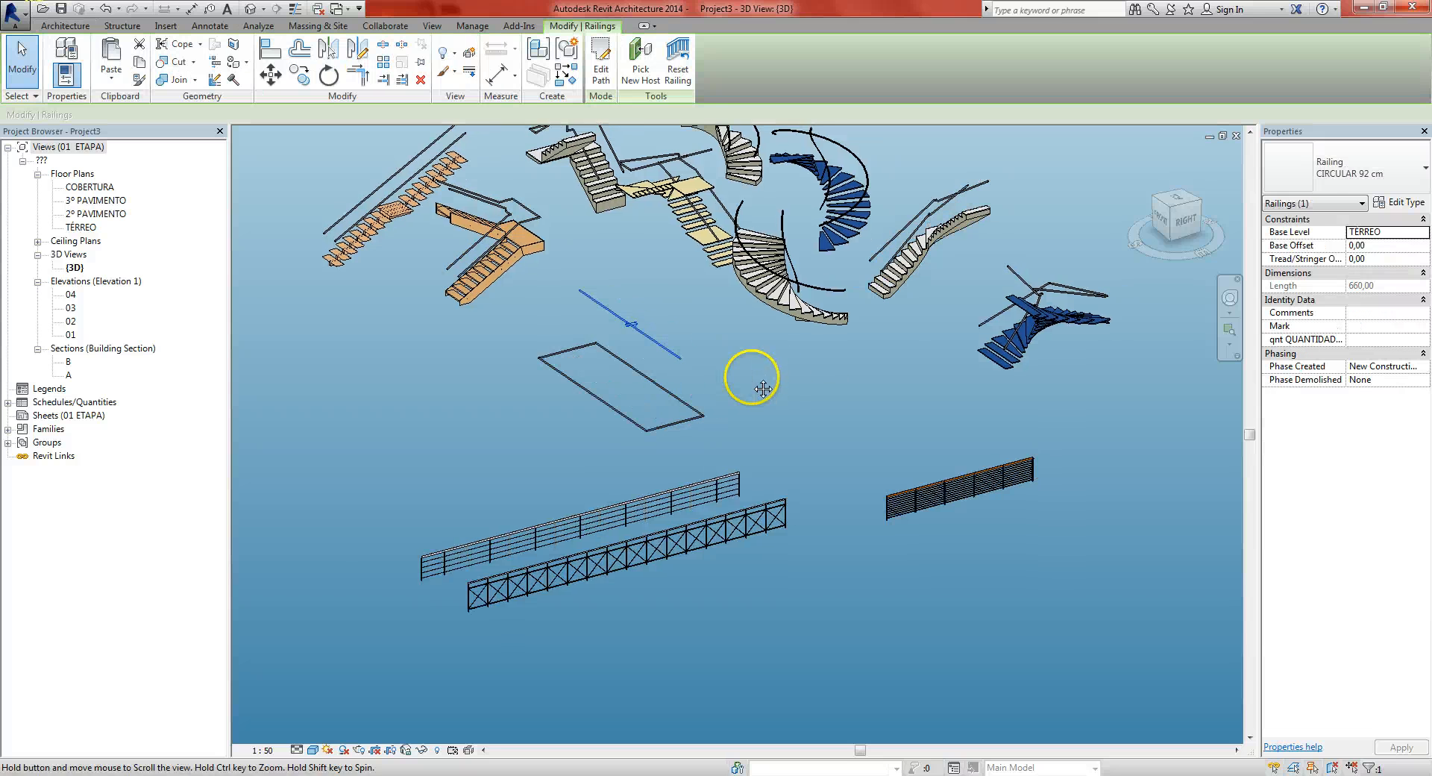
{"action": "left_click", "coordinate": [1335, 168]}
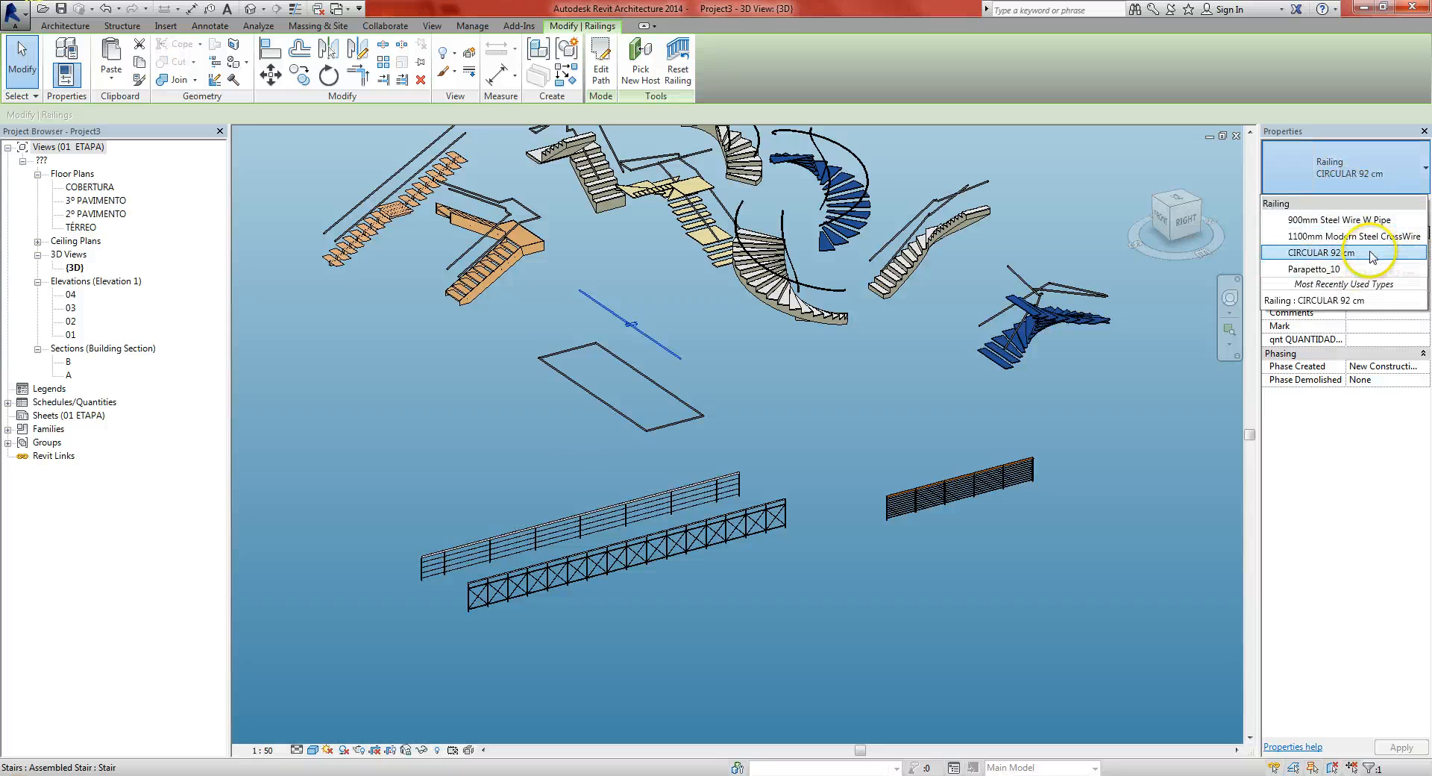
{"action": "left_click", "coordinate": [1354, 270]}
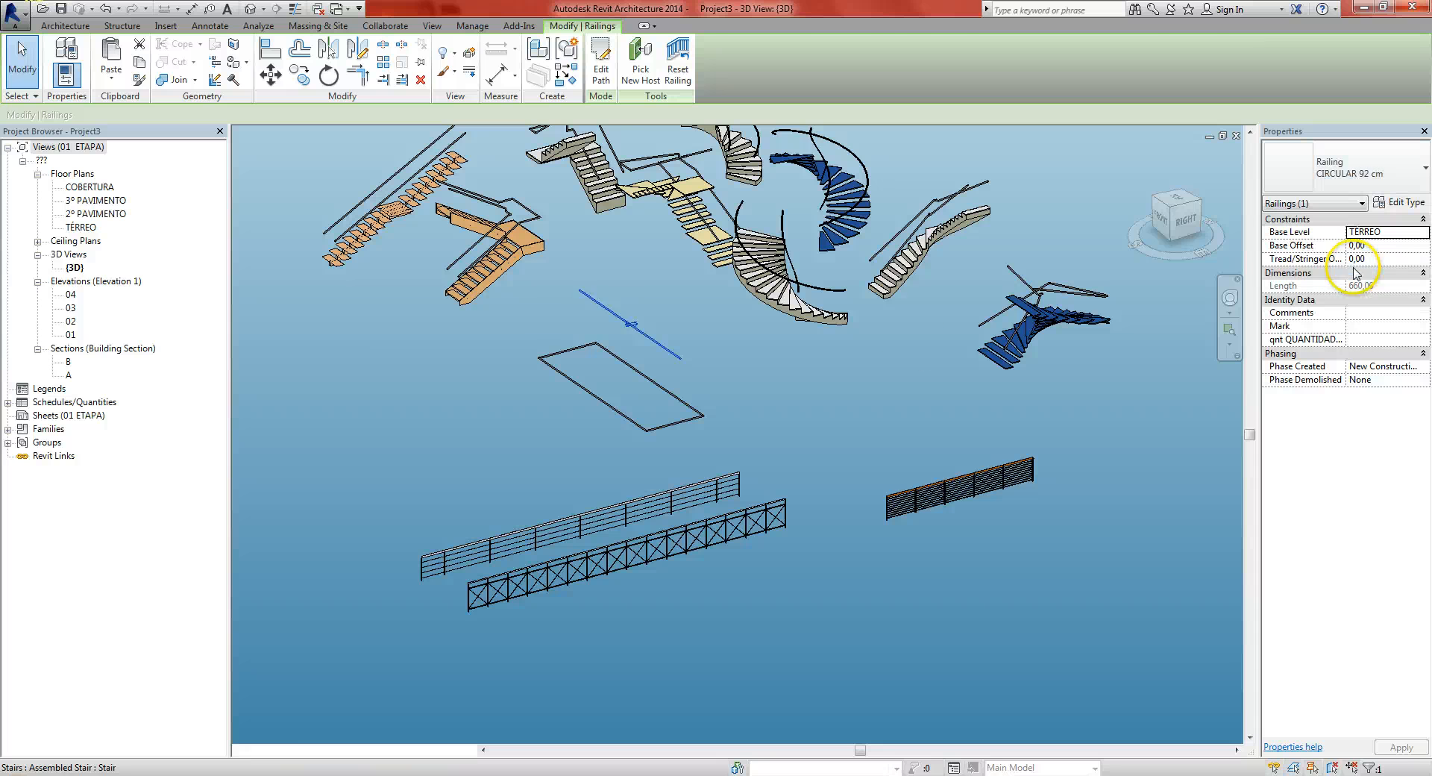
{"action": "left_click", "coordinate": [847, 346]}
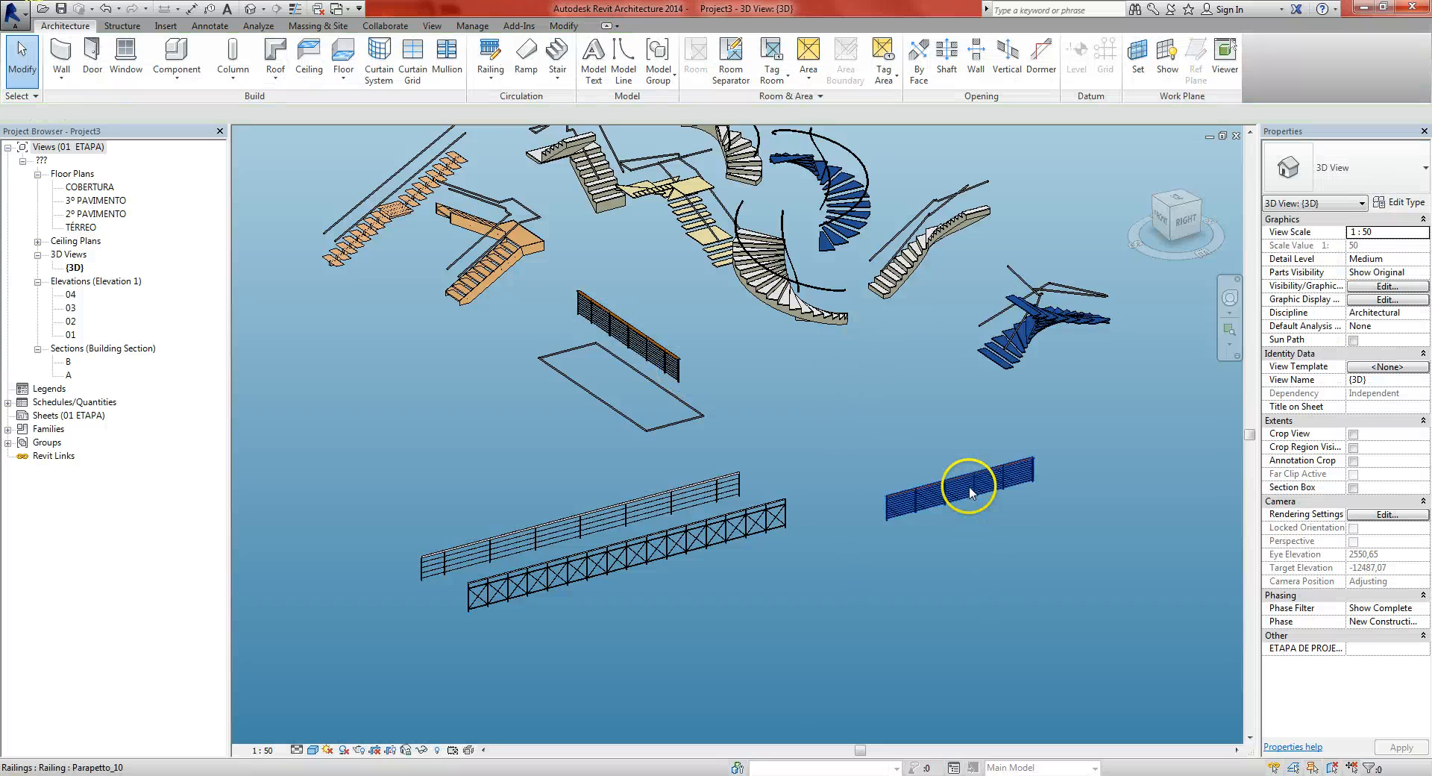
Change both railings on the U-shaped Residential - Open stair to the 1100mm Modern Steel CrossWire type
{"action": "middle_click_drag", "start_coordinate": [740, 414], "coordinate": [818, 492]}
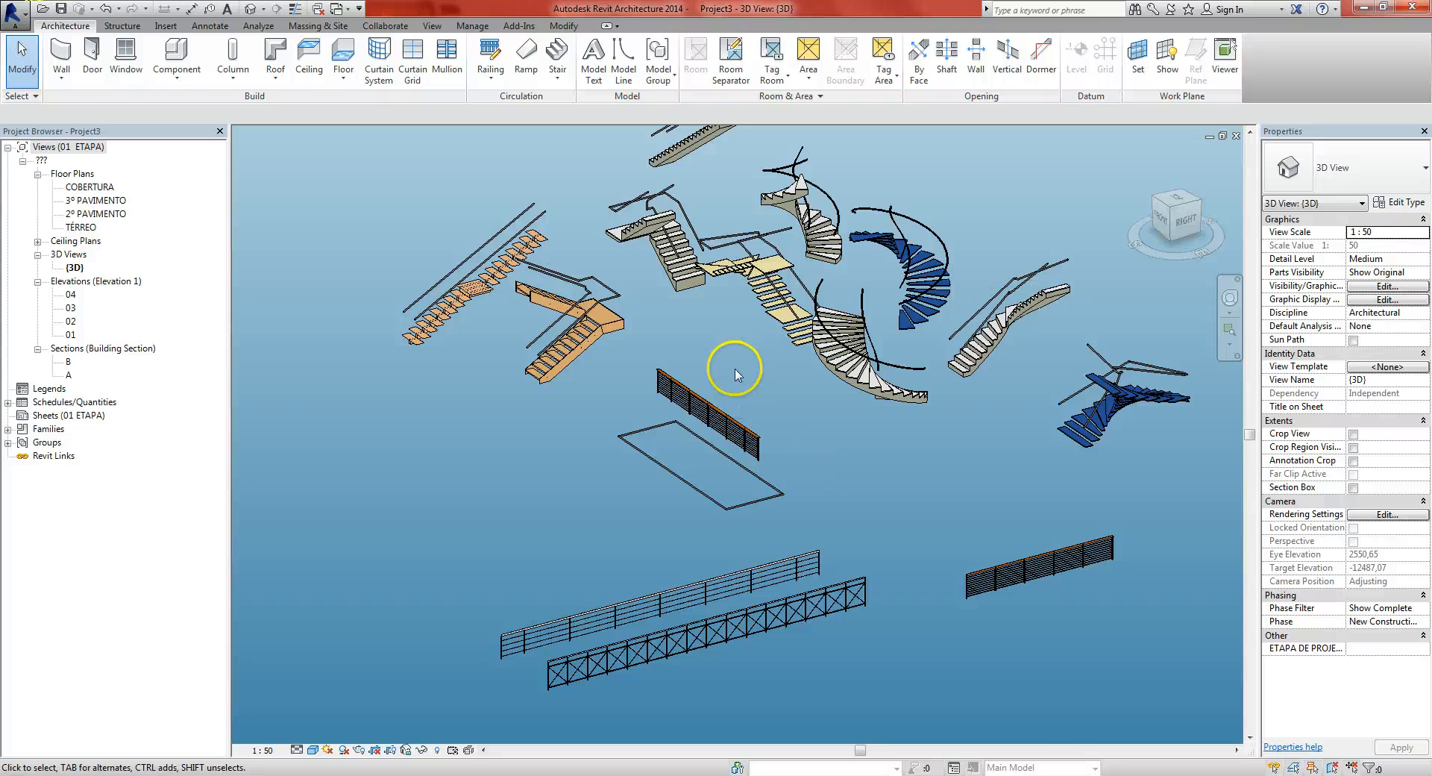
{"action": "scroll", "coordinate": [552, 261], "scroll_direction": "up", "scroll_amount": 4}
{"action": "left_click", "coordinate": [603, 316]}
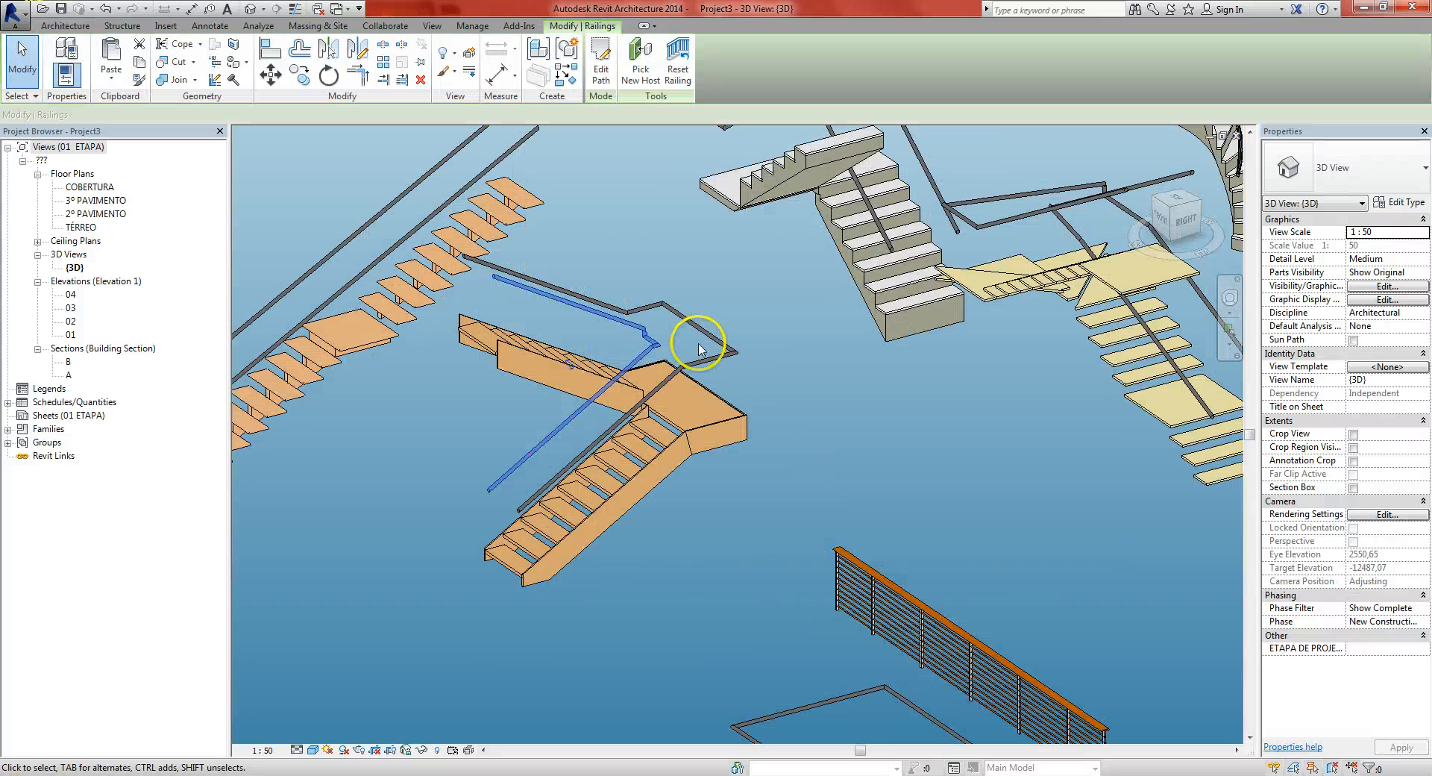
{"action": "left_click", "coordinate": [714, 337], "text": "ctrl"}
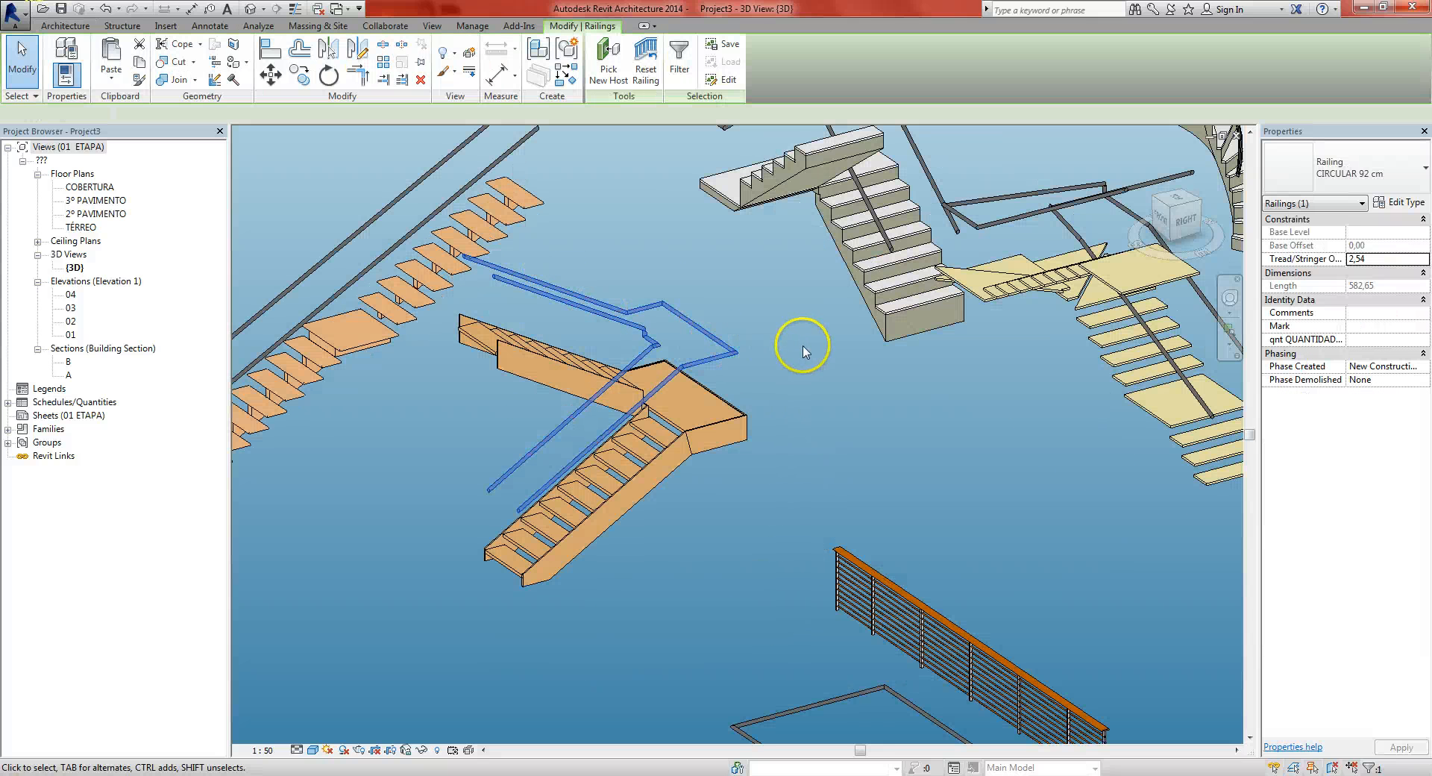
{"action": "left_click", "coordinate": [1346, 176]}
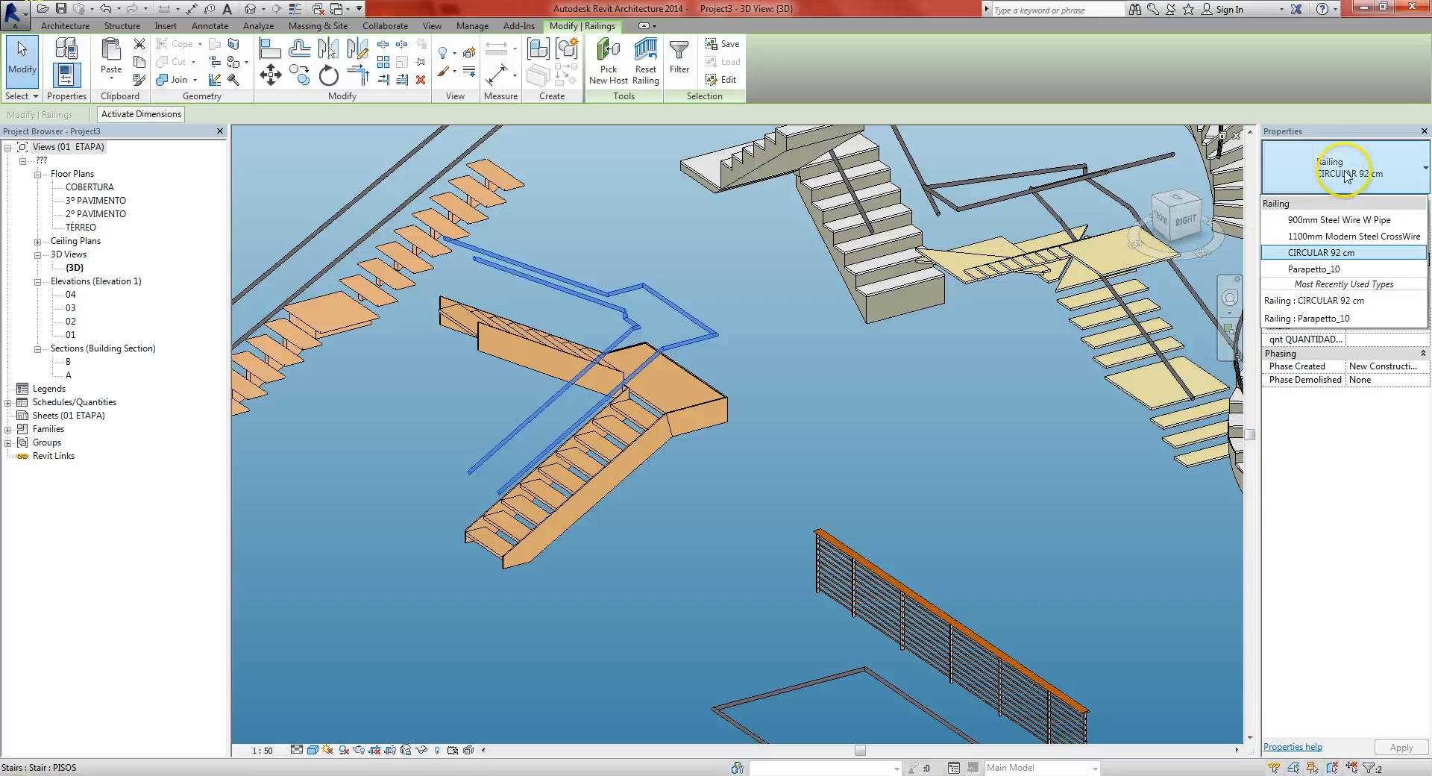
{"action": "left_click", "coordinate": [1335, 236]}
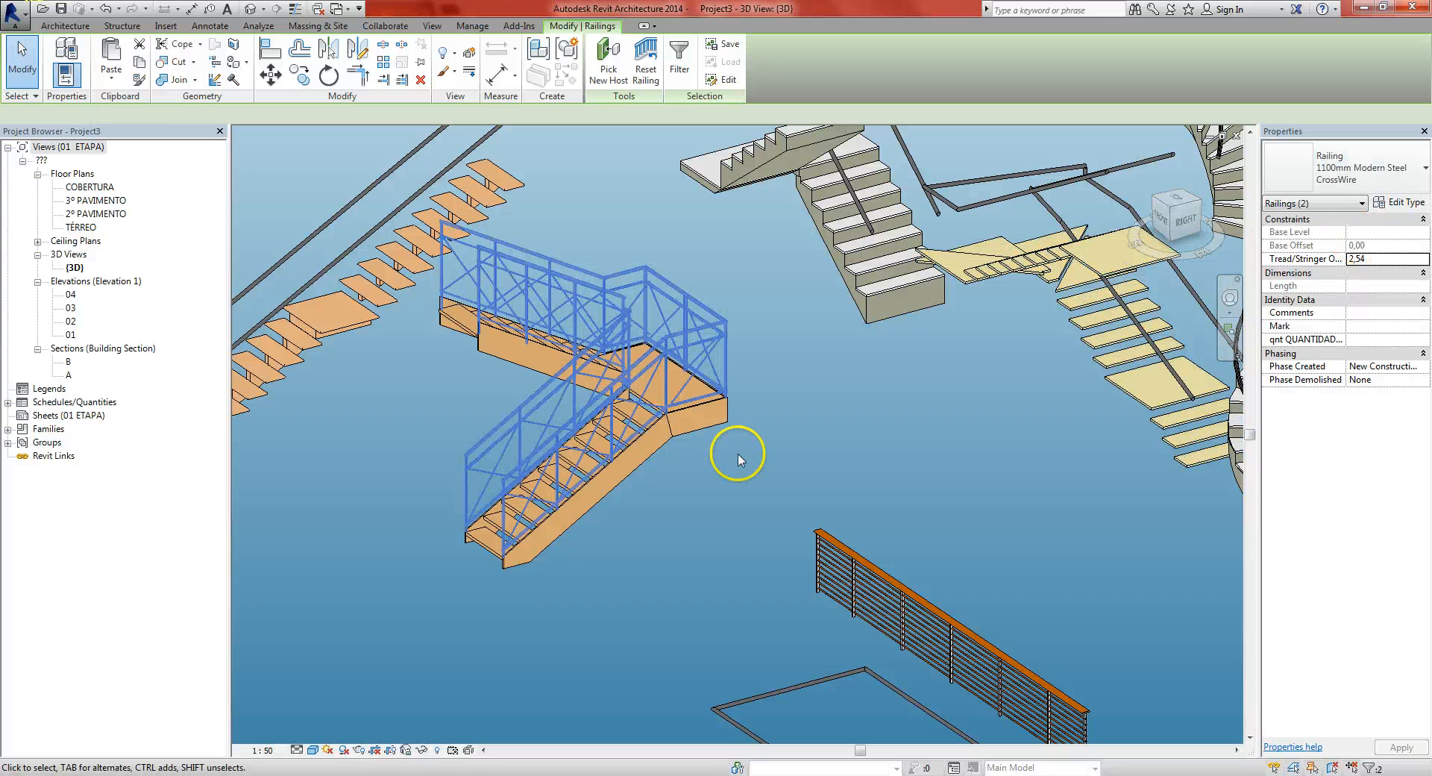
{"action": "left_click", "coordinate": [804, 446]}
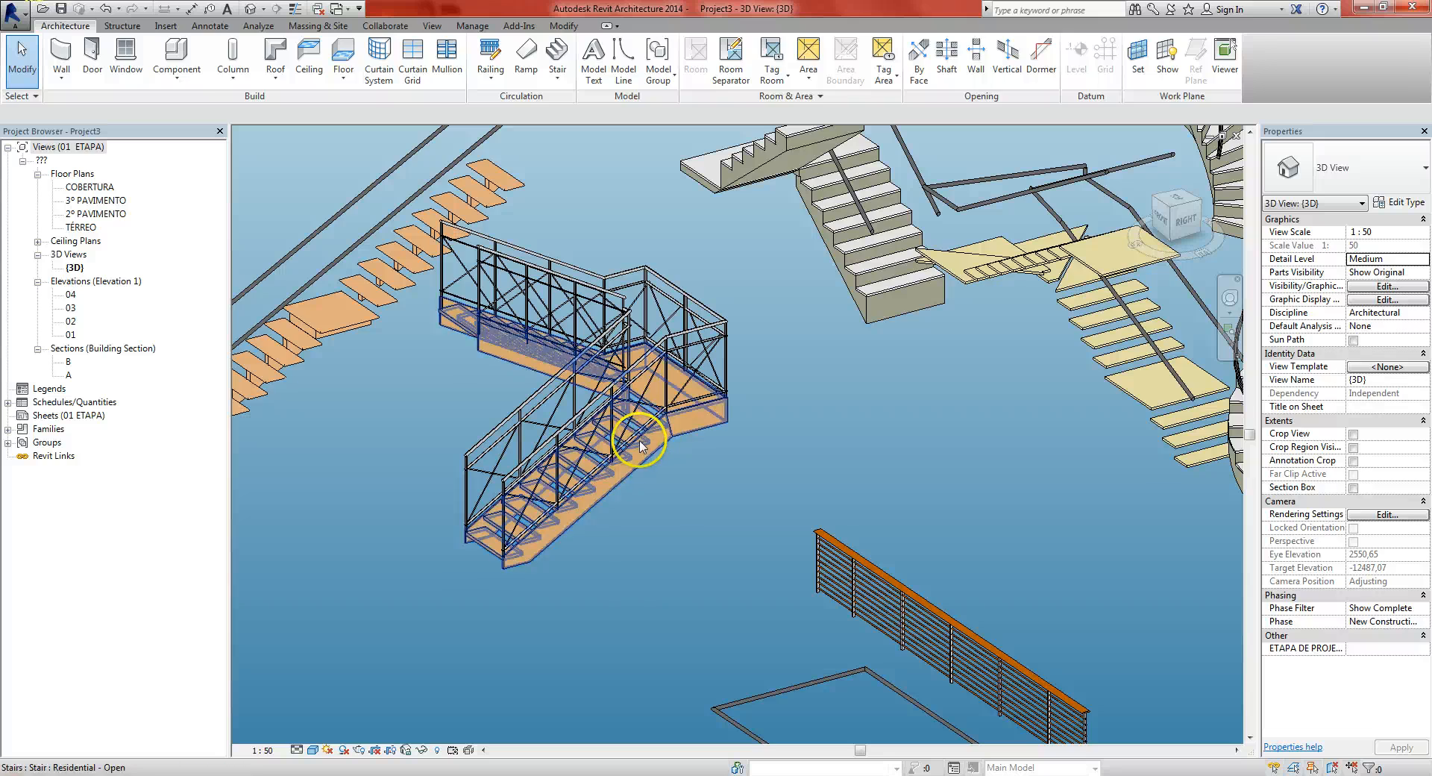
Inspect the re-railed U-shaped stair and the freestanding sample railings from another angle
{"action": "left_click", "coordinate": [673, 449]}
{"action": "scroll", "coordinate": [746, 440], "scroll_direction": "down", "scroll_amount": 2}
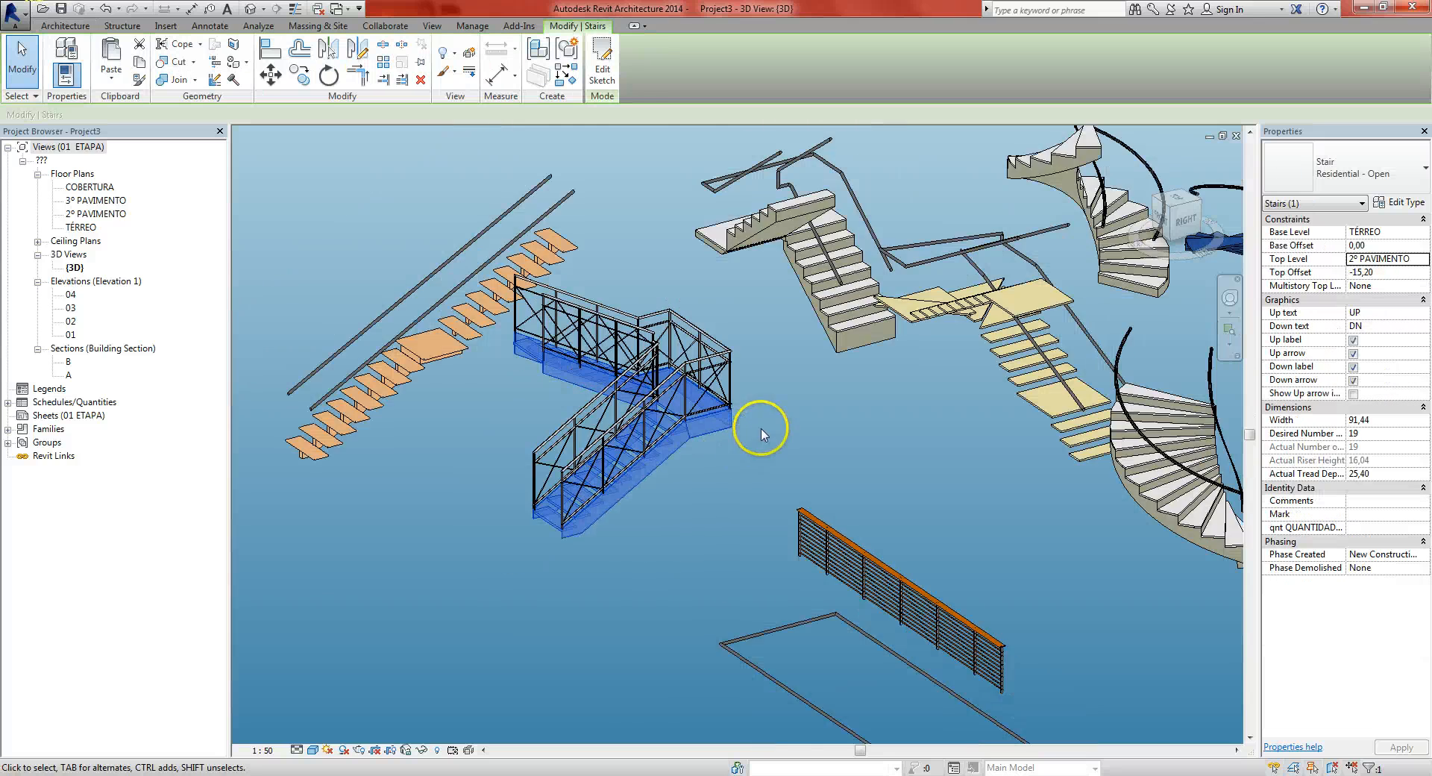
{"action": "middle_click_drag", "start_coordinate": [761, 435], "coordinate": [527, 478], "text": "shift"}
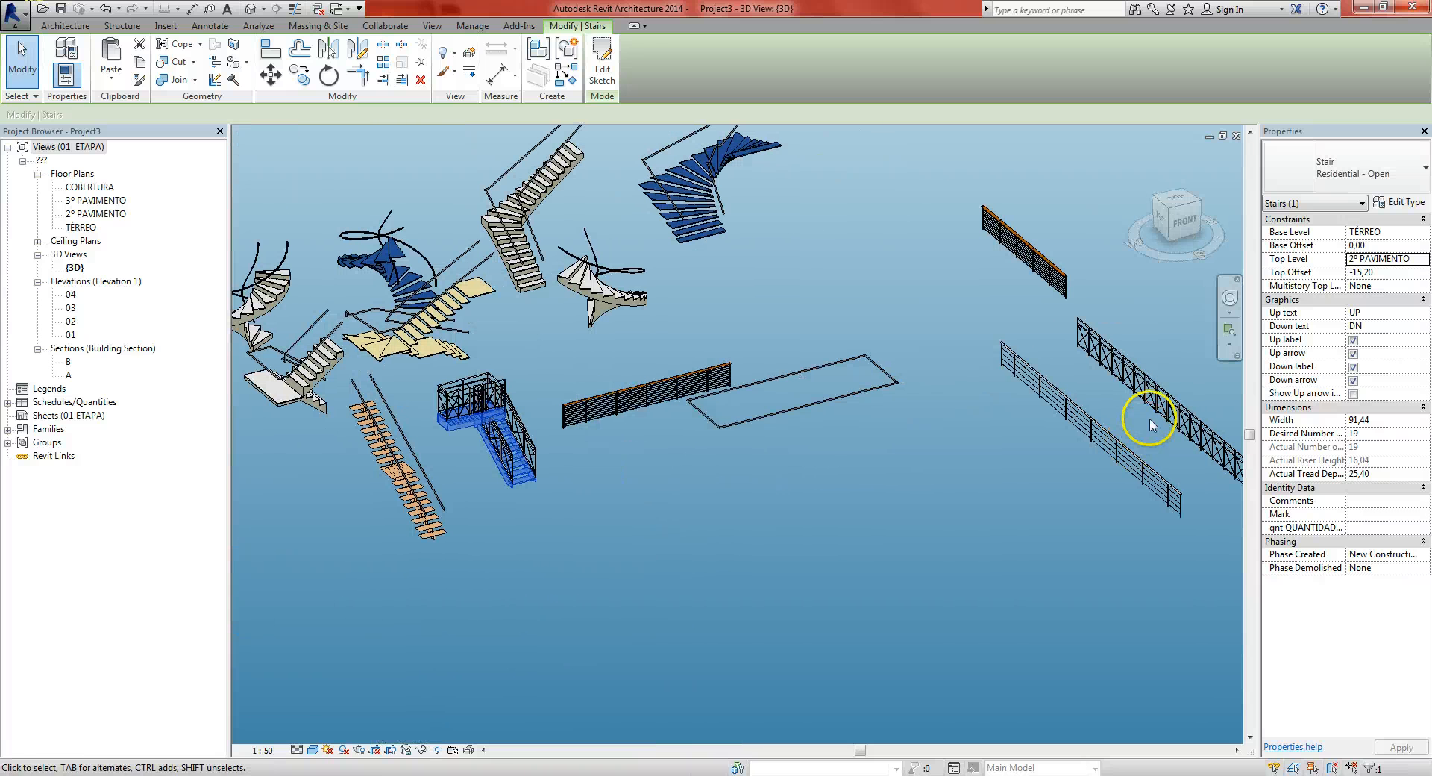
{"action": "left_click", "coordinate": [907, 499]}
{"action": "left_click", "coordinate": [1104, 428]}
{"action": "middle_click_drag", "start_coordinate": [1003, 469], "coordinate": [911, 478]}
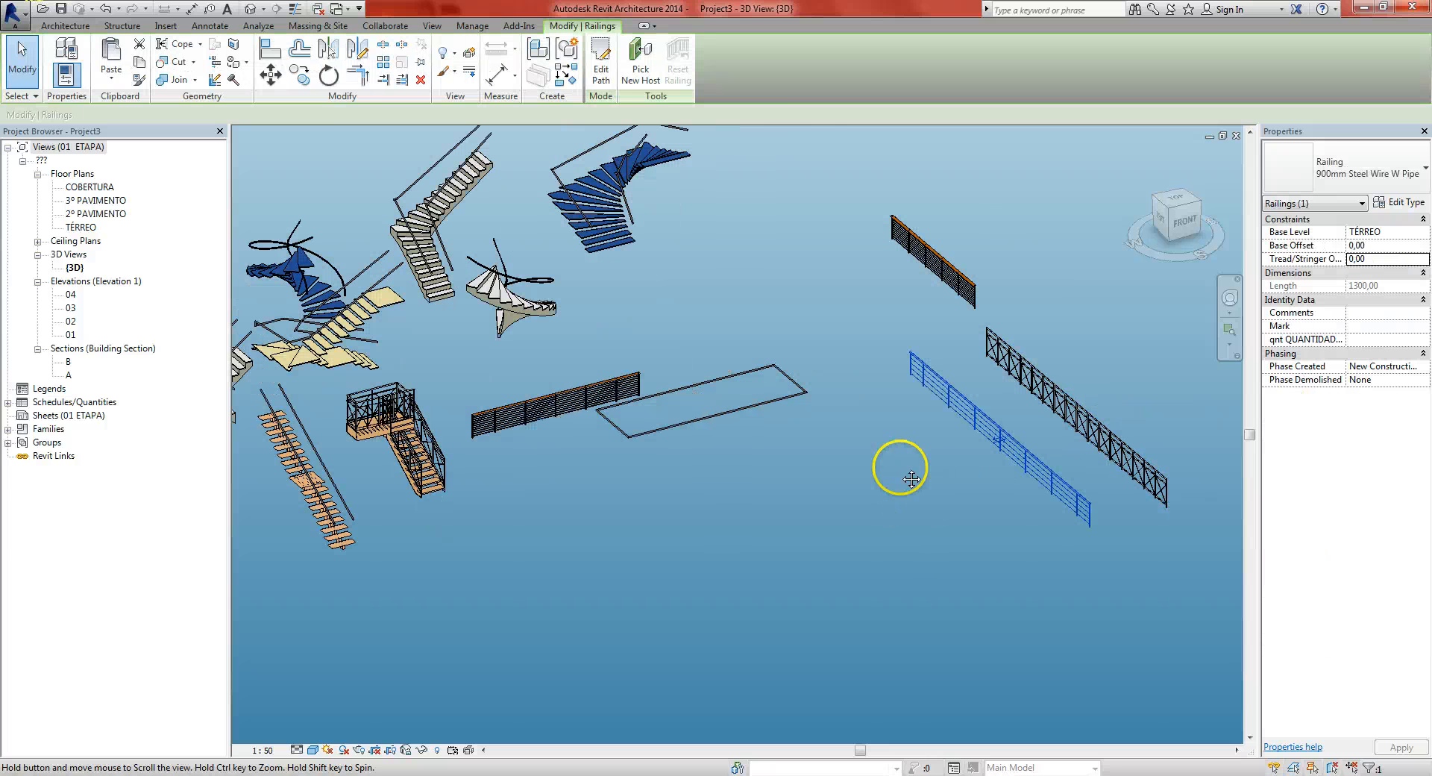
{"action": "left_click", "coordinate": [874, 471]}
{"action": "mouse_move", "coordinate": [710, 484]}
{"action": "middle_mouse_down"}
{"action": "mouse_move", "coordinate": [856, 481]}
{"action": "mouse_move", "coordinate": [733, 498]}
{"action": "middle_mouse_up"}
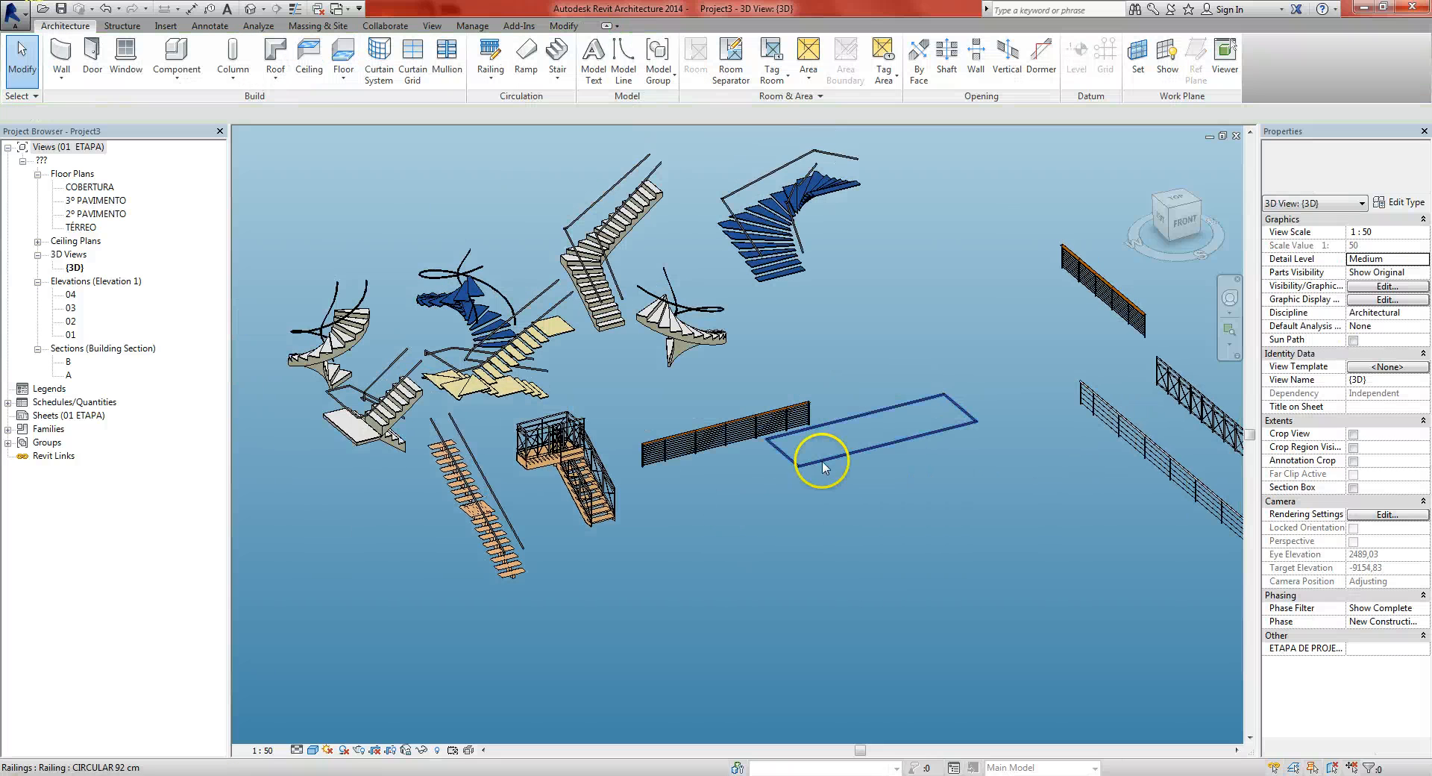
Change both CIRCULAR 92 cm railings on the blue spiral stair to the 900mm Steel Wire W Pipe type
{"action": "middle_click_drag", "start_coordinate": [636, 327], "coordinate": [614, 372]}
{"action": "scroll", "coordinate": [394, 308], "scroll_direction": "up", "scroll_amount": 3}
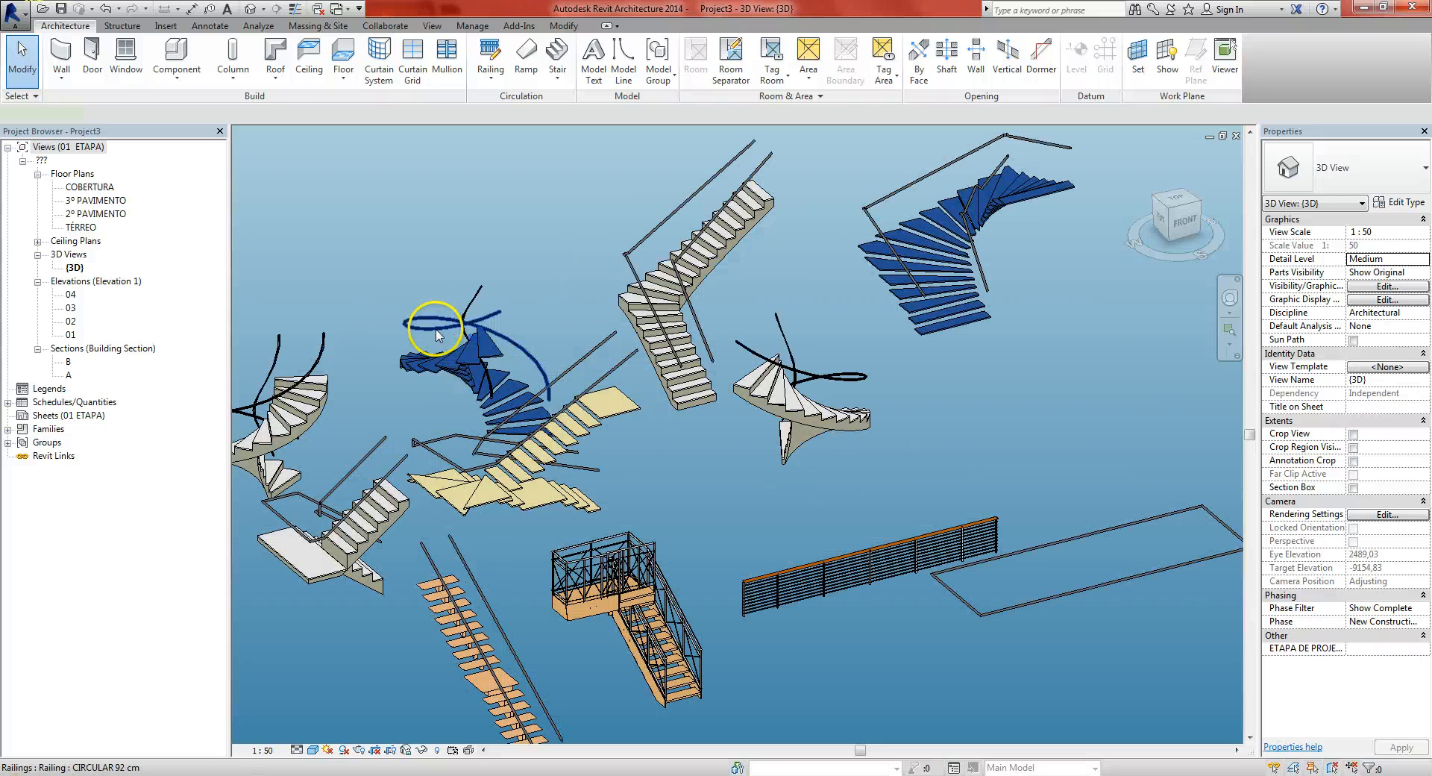
{"action": "left_click", "coordinate": [437, 334]}
{"action": "left_click", "coordinate": [474, 296], "text": "ctrl"}
{"action": "middle_click_drag", "start_coordinate": [521, 293], "coordinate": [559, 278]}
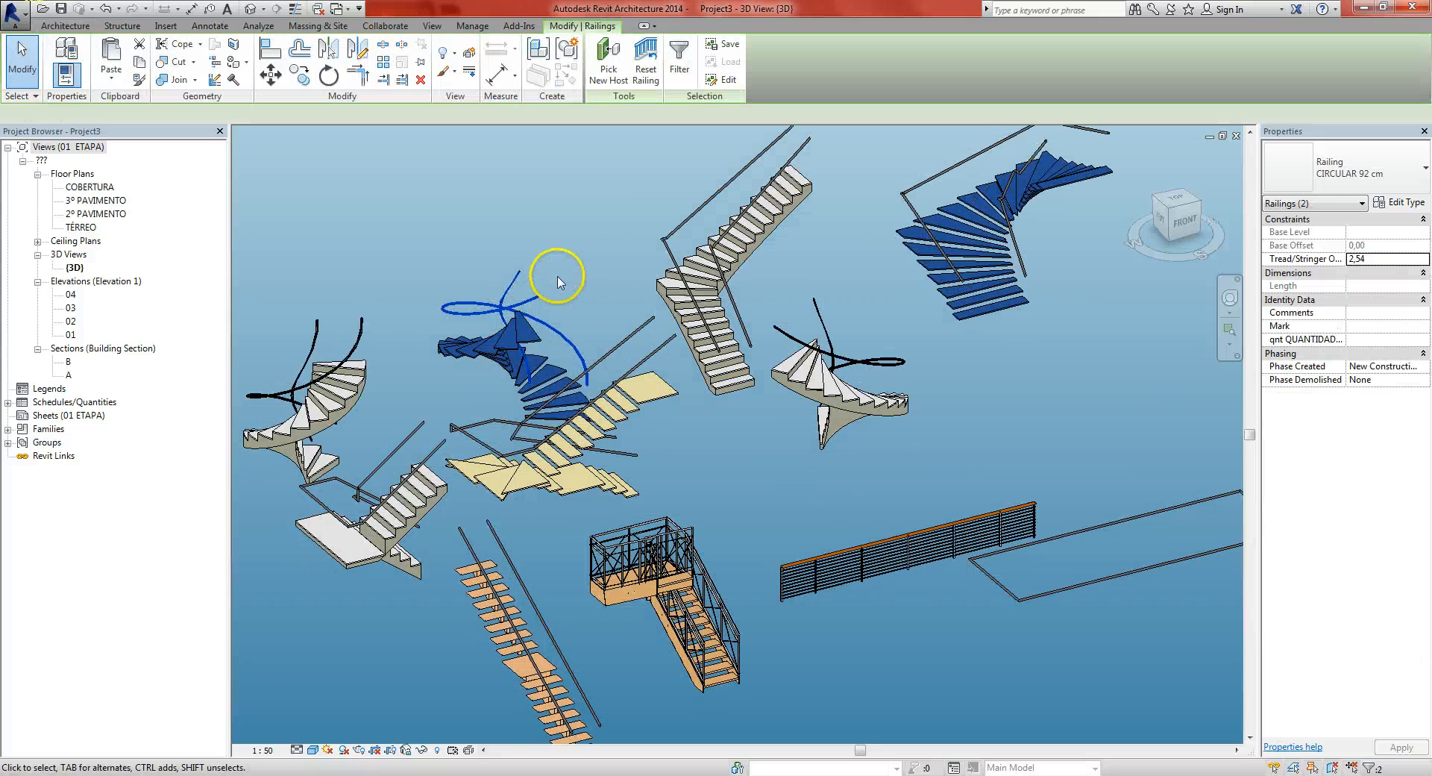
{"action": "left_click", "coordinate": [1348, 168]}
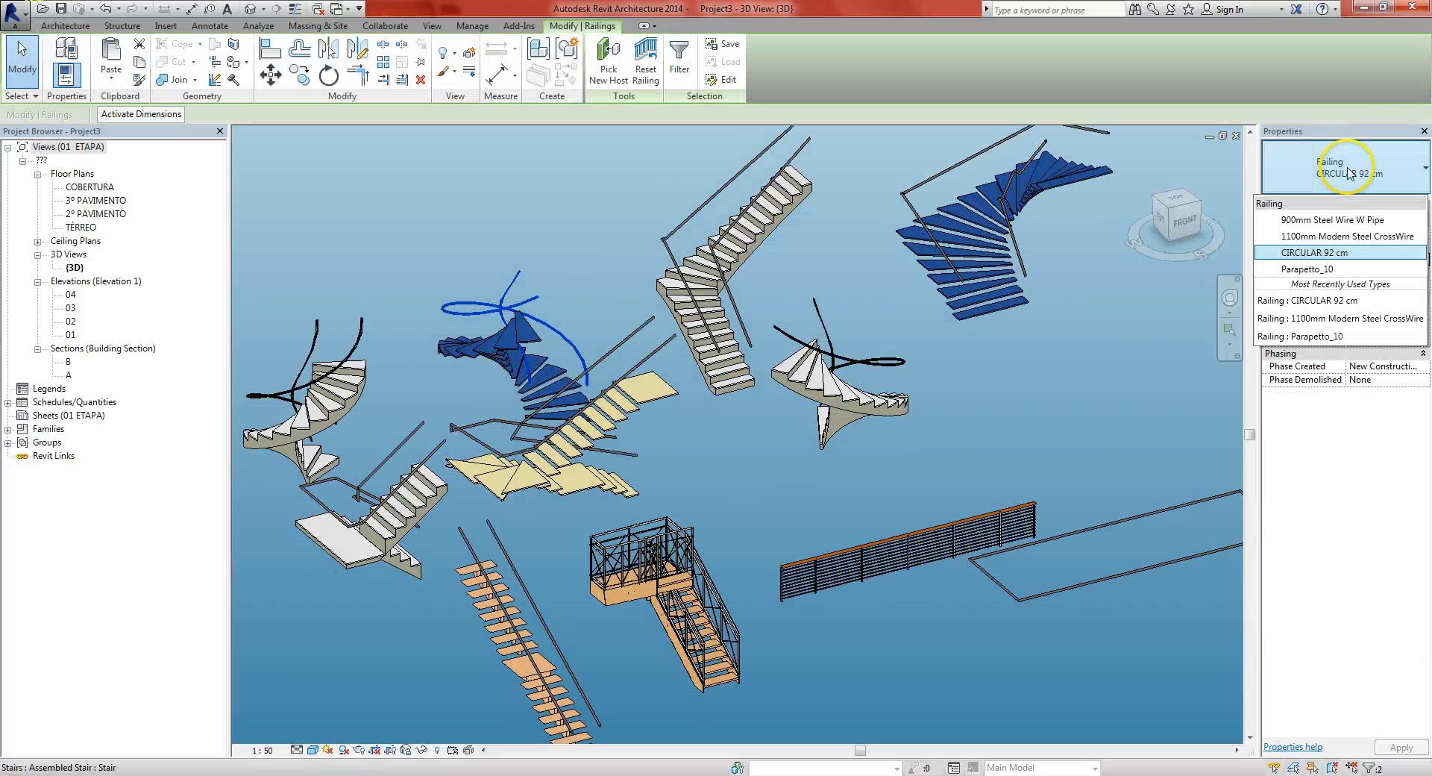
{"action": "left_click", "coordinate": [1312, 252]}
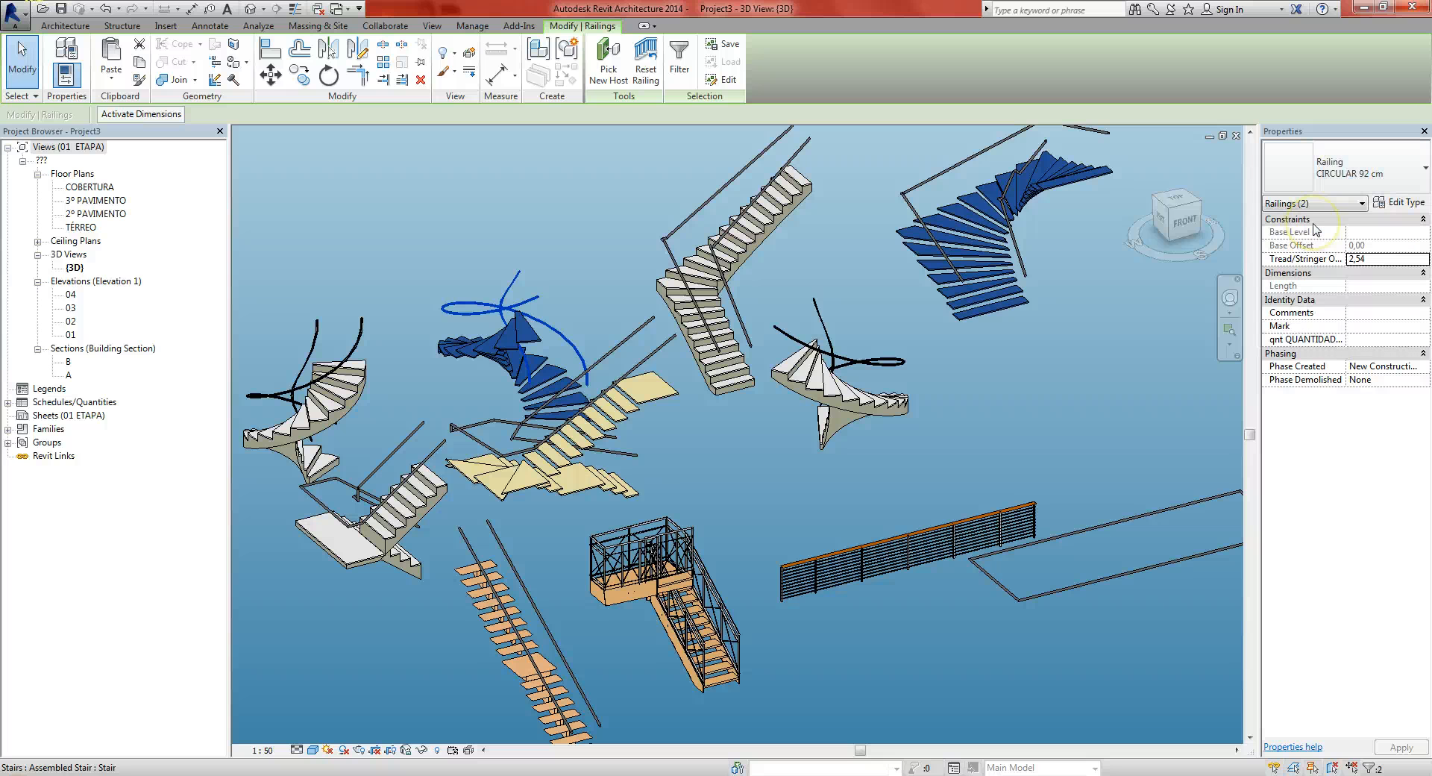
{"action": "left_click", "coordinate": [539, 197]}
{"action": "scroll", "coordinate": [449, 311], "scroll_direction": "up", "scroll_amount": 4}
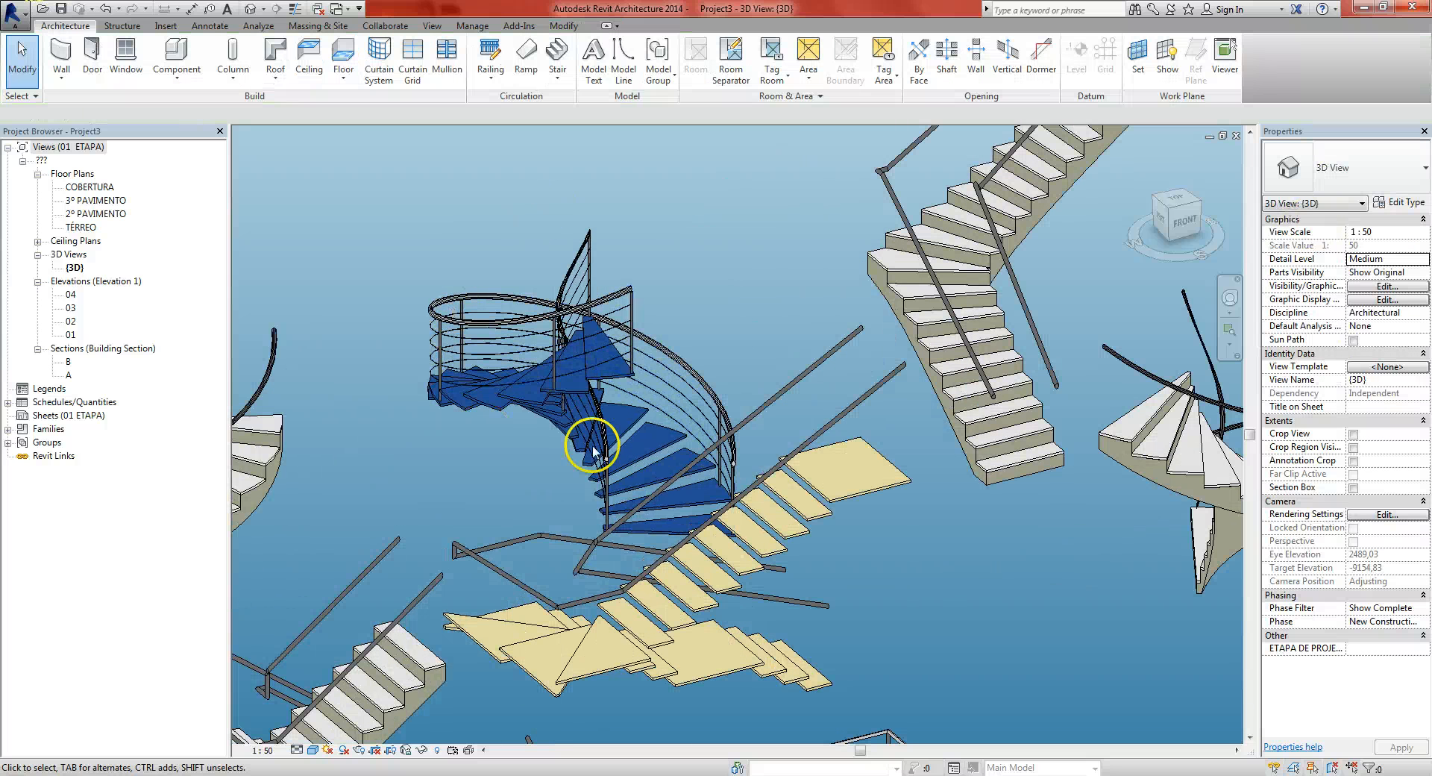
Examine the blue spiral stair with its wire railings and compare the two pasted freestanding steel railings up close
{"action": "left_click", "coordinate": [656, 448]}
{"action": "scroll", "coordinate": [655, 432], "scroll_direction": "down", "scroll_amount": 4}
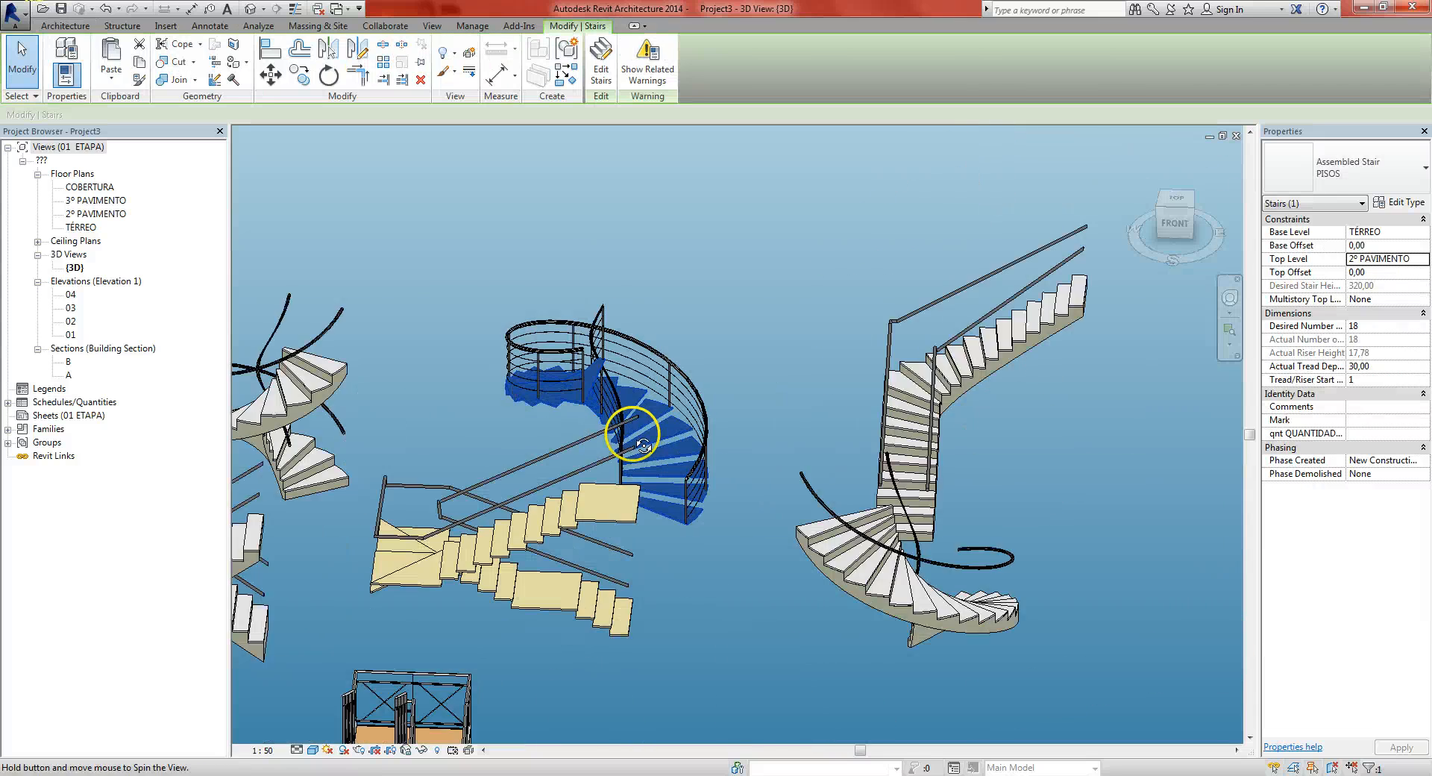
{"action": "scroll", "coordinate": [655, 432], "scroll_direction": "down", "scroll_amount": 3}
{"action": "middle_click_drag", "start_coordinate": [628, 387], "coordinate": [743, 273], "text": "shift"}
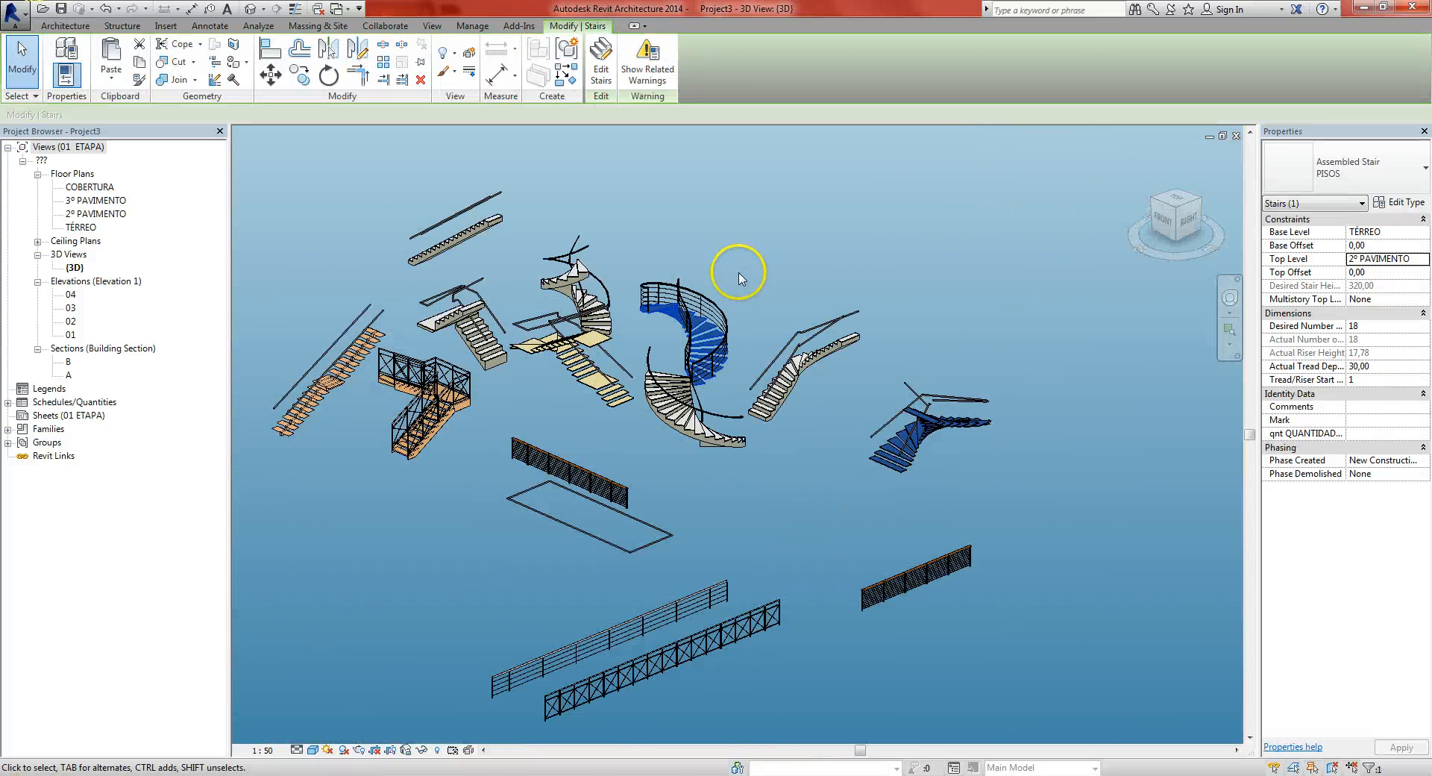
{"action": "scroll", "coordinate": [738, 273], "scroll_direction": "down", "scroll_amount": 1}
{"action": "middle_click_drag", "start_coordinate": [648, 474], "coordinate": [680, 407]}
{"action": "scroll", "coordinate": [689, 478], "scroll_direction": "down", "scroll_amount": 1}
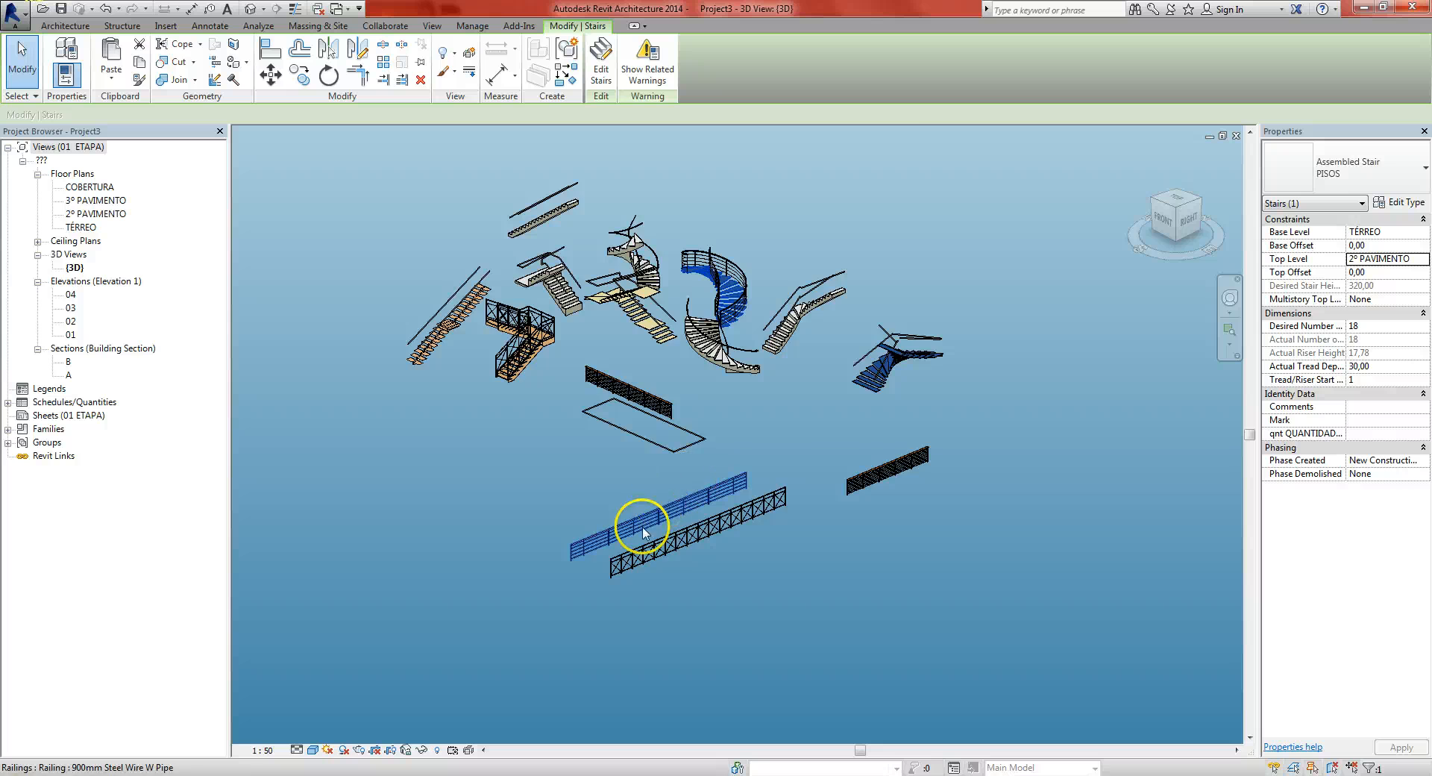
{"action": "scroll", "coordinate": [584, 584], "scroll_direction": "up", "scroll_amount": 3}
{"action": "scroll", "coordinate": [601, 486], "scroll_direction": "up", "scroll_amount": 2}
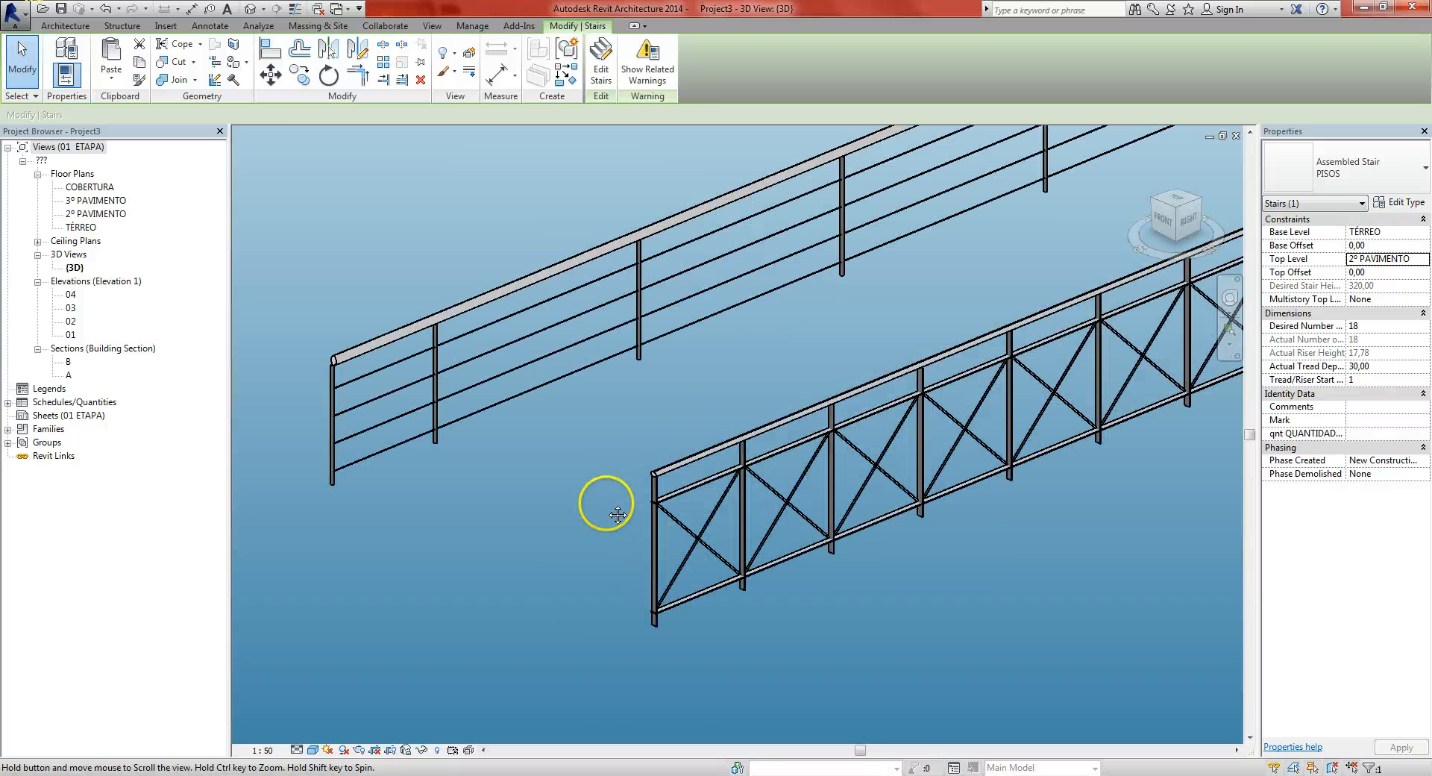
{"action": "scroll", "coordinate": [603, 502], "scroll_direction": "up", "scroll_amount": 1}
{"action": "middle_click_drag", "start_coordinate": [523, 495], "coordinate": [533, 501]}
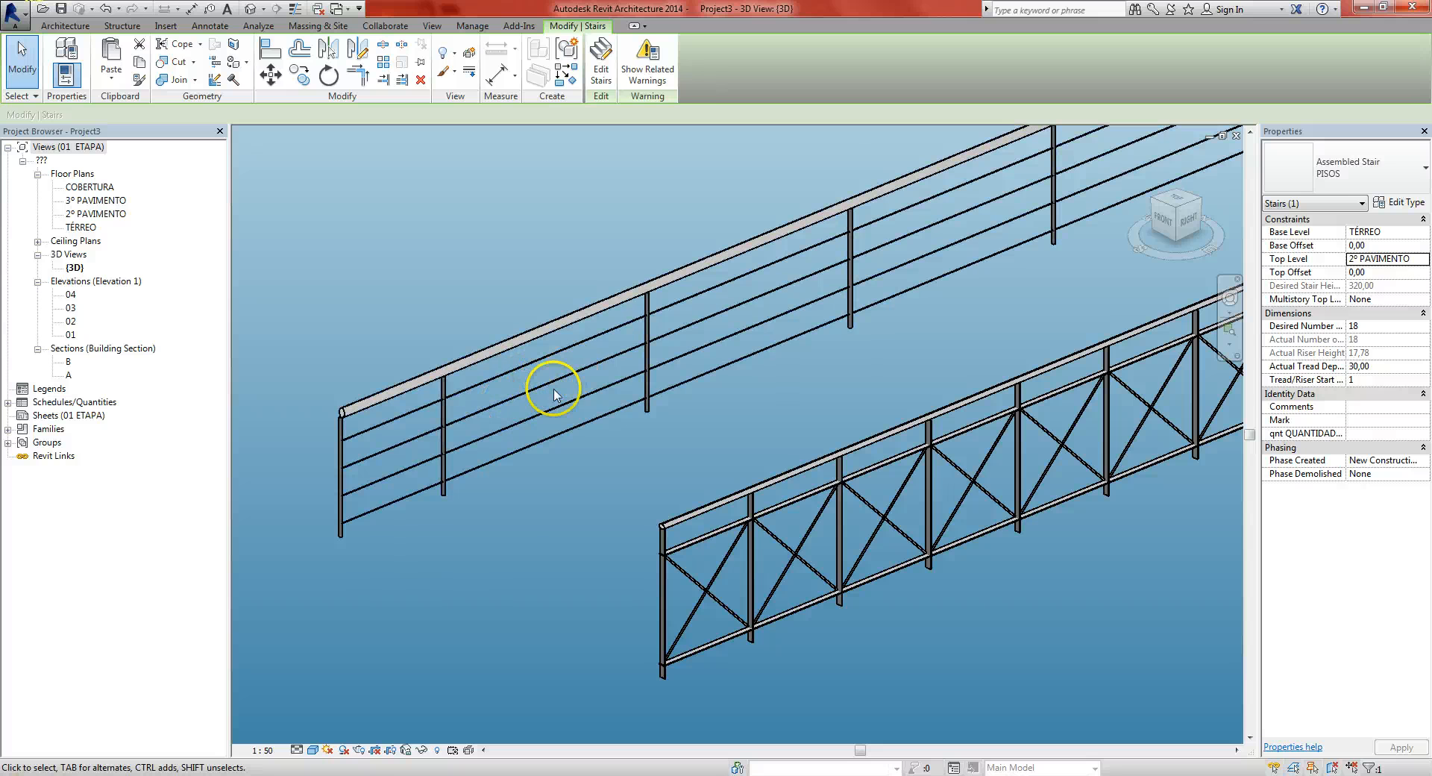
In the freestanding 900mm Steel Wire W Pipe railing's type, edit the rail structure and set Rail 1's height to 80
{"action": "left_click", "coordinate": [646, 406]}
{"action": "middle_click_drag", "start_coordinate": [772, 411], "coordinate": [713, 438]}
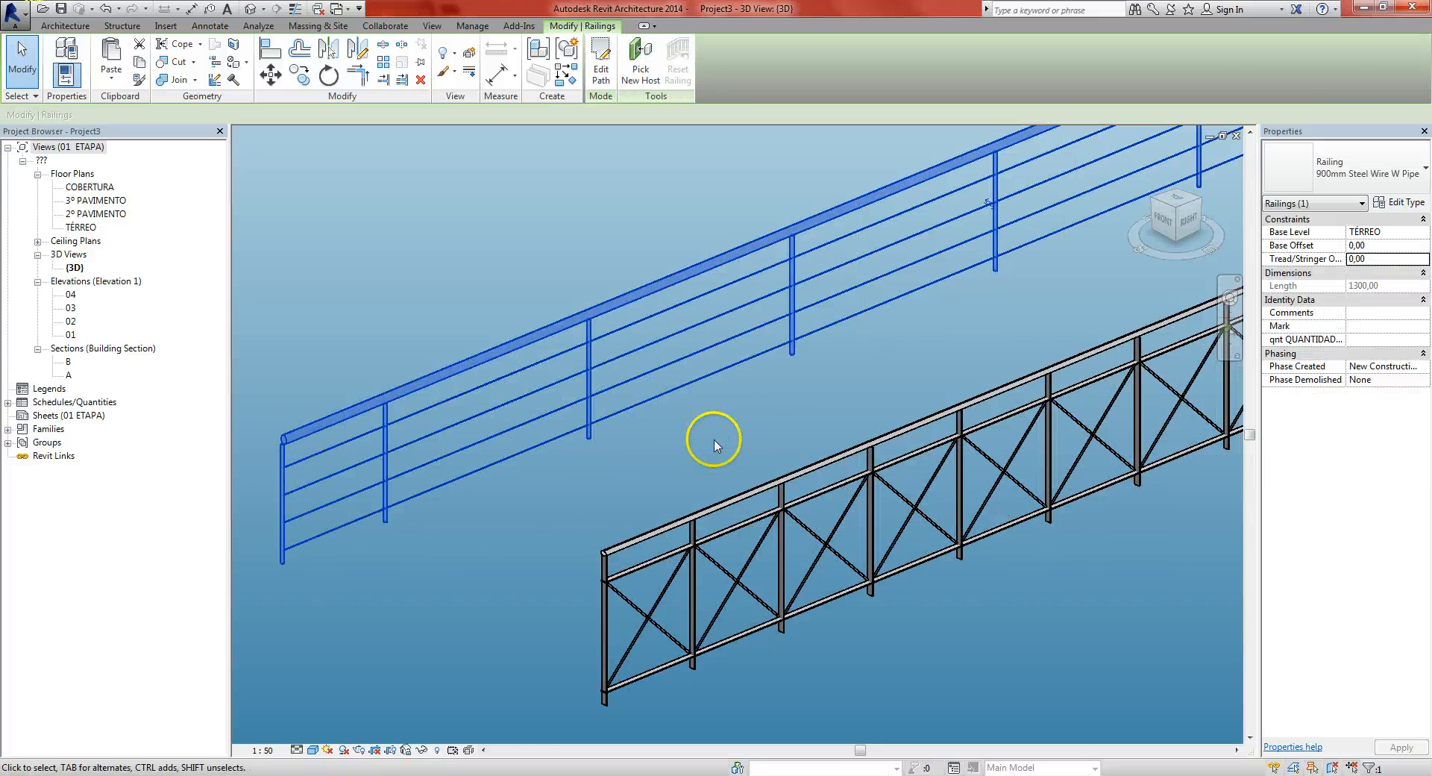
{"action": "middle_click_drag", "start_coordinate": [804, 434], "coordinate": [717, 477]}
{"action": "left_click", "coordinate": [1403, 208]}
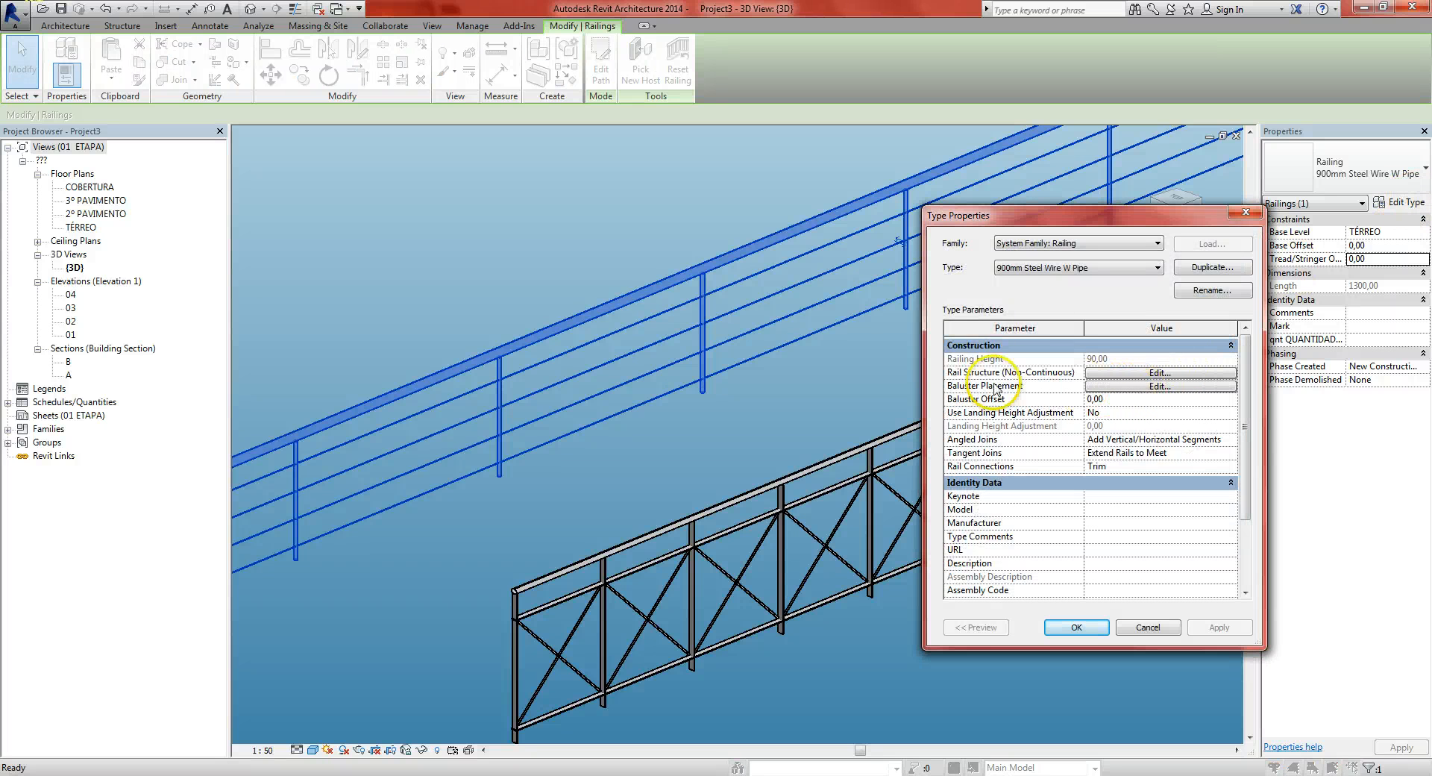
{"action": "left_click", "coordinate": [1104, 374]}
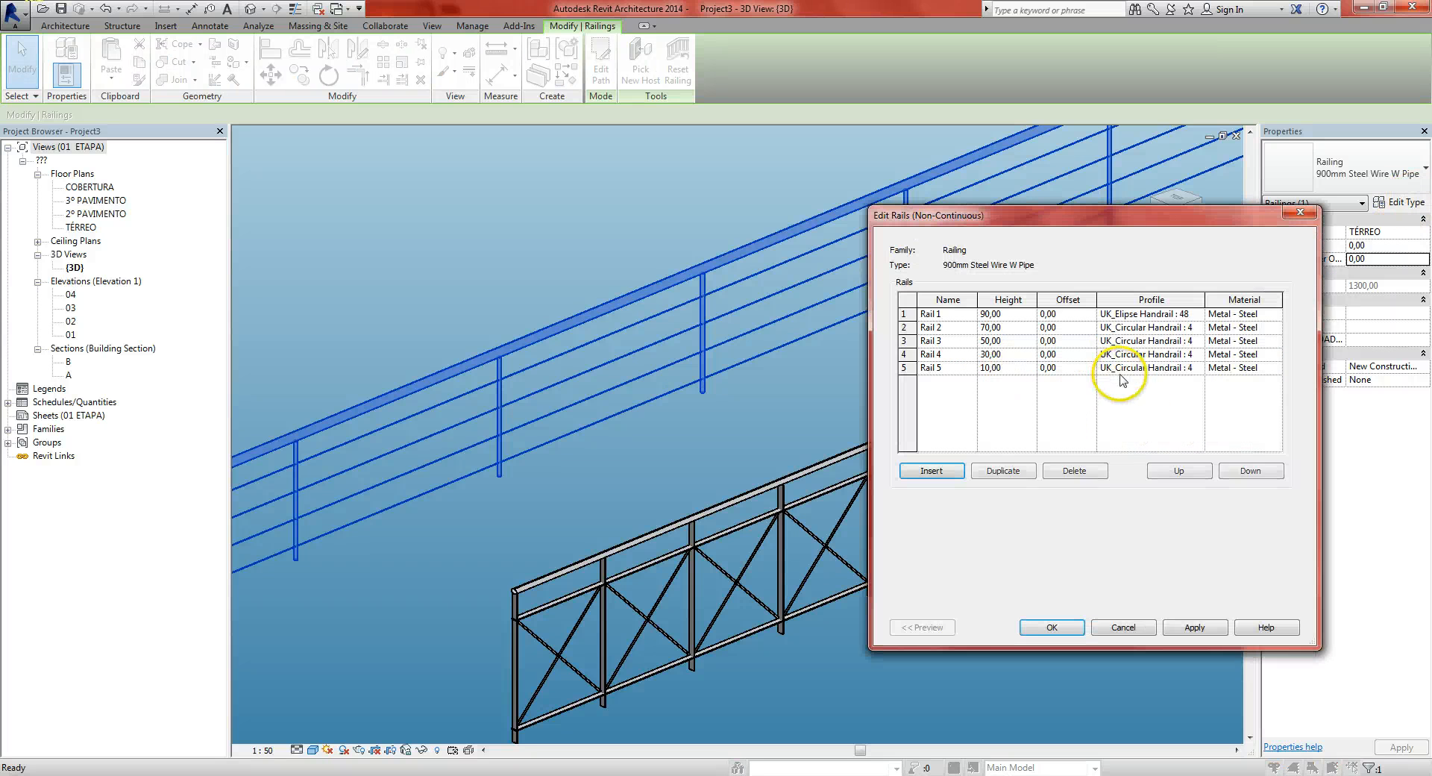
{"action": "left_click", "coordinate": [1012, 314]}
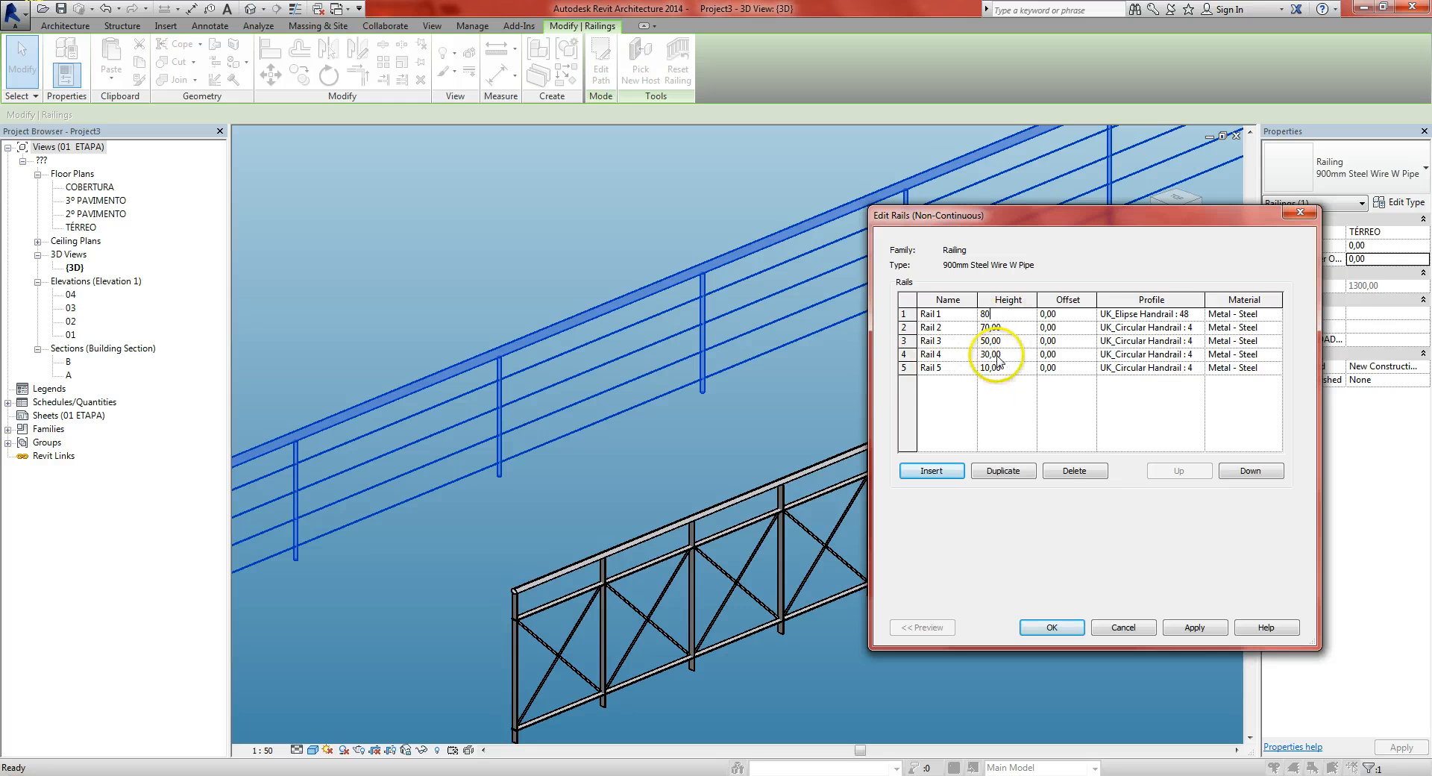
Delete Rail 4 and Rail 2 from the rail structure and apply the type changes
{"action": "left_click", "coordinate": [903, 353]}
{"action": "left_click", "coordinate": [1058, 474]}
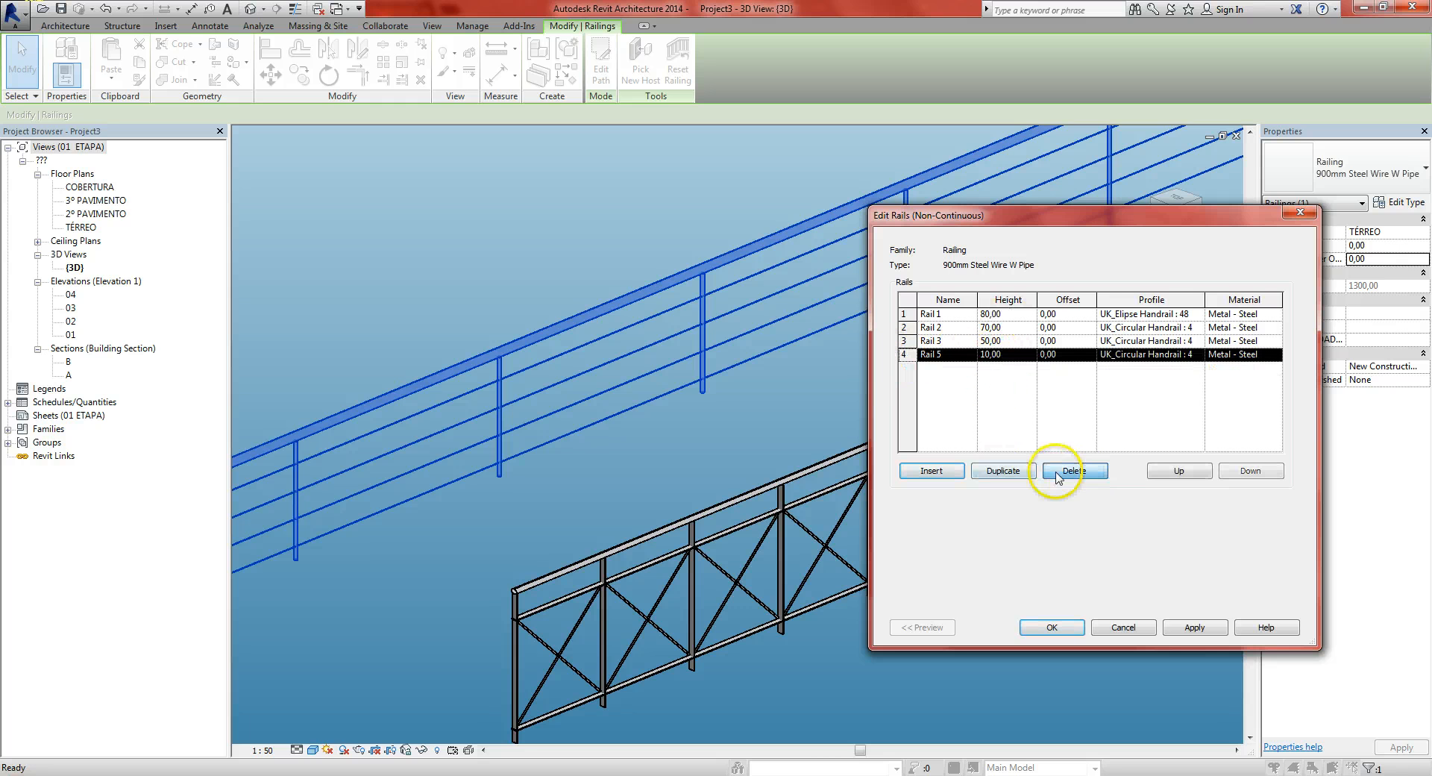
{"action": "left_click", "coordinate": [905, 327]}
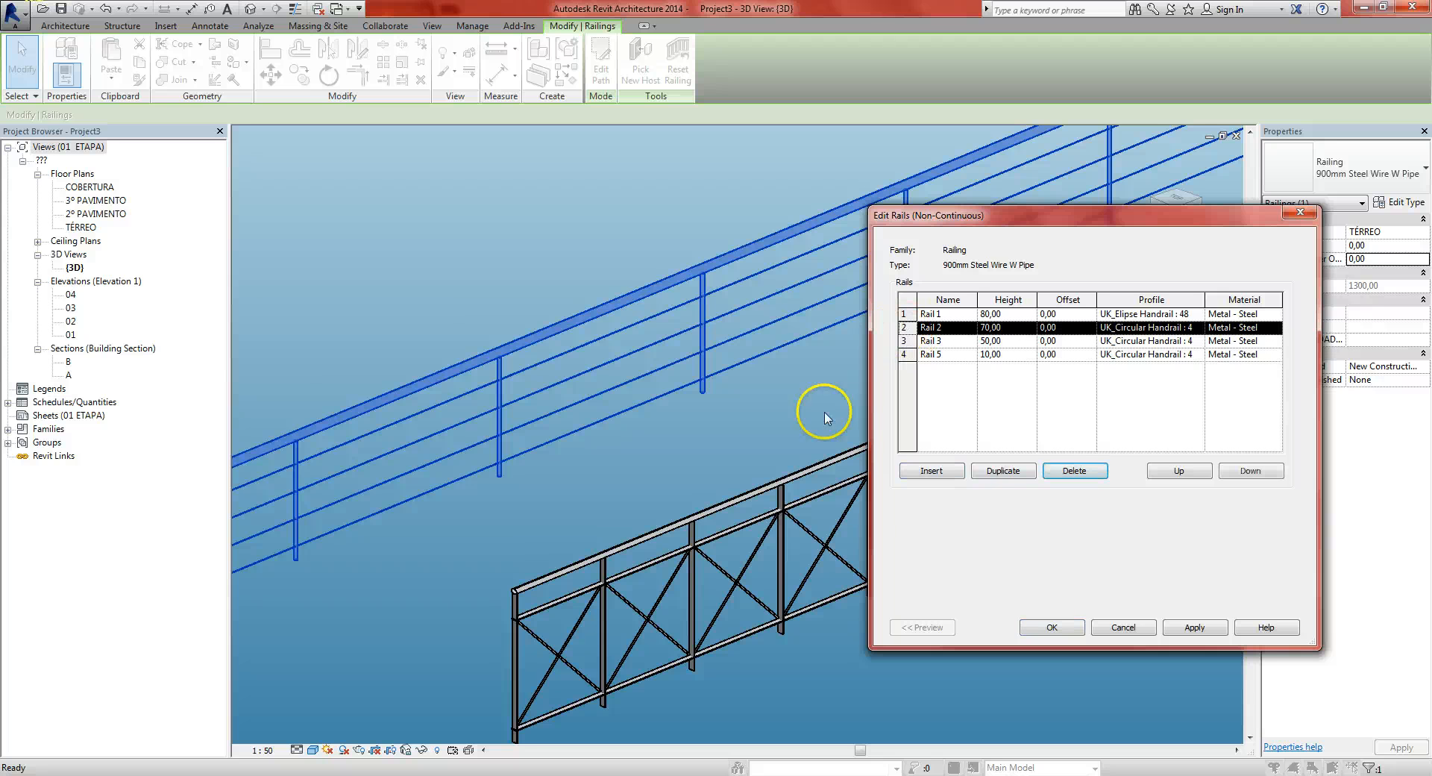
{"action": "left_click", "coordinate": [1068, 475]}
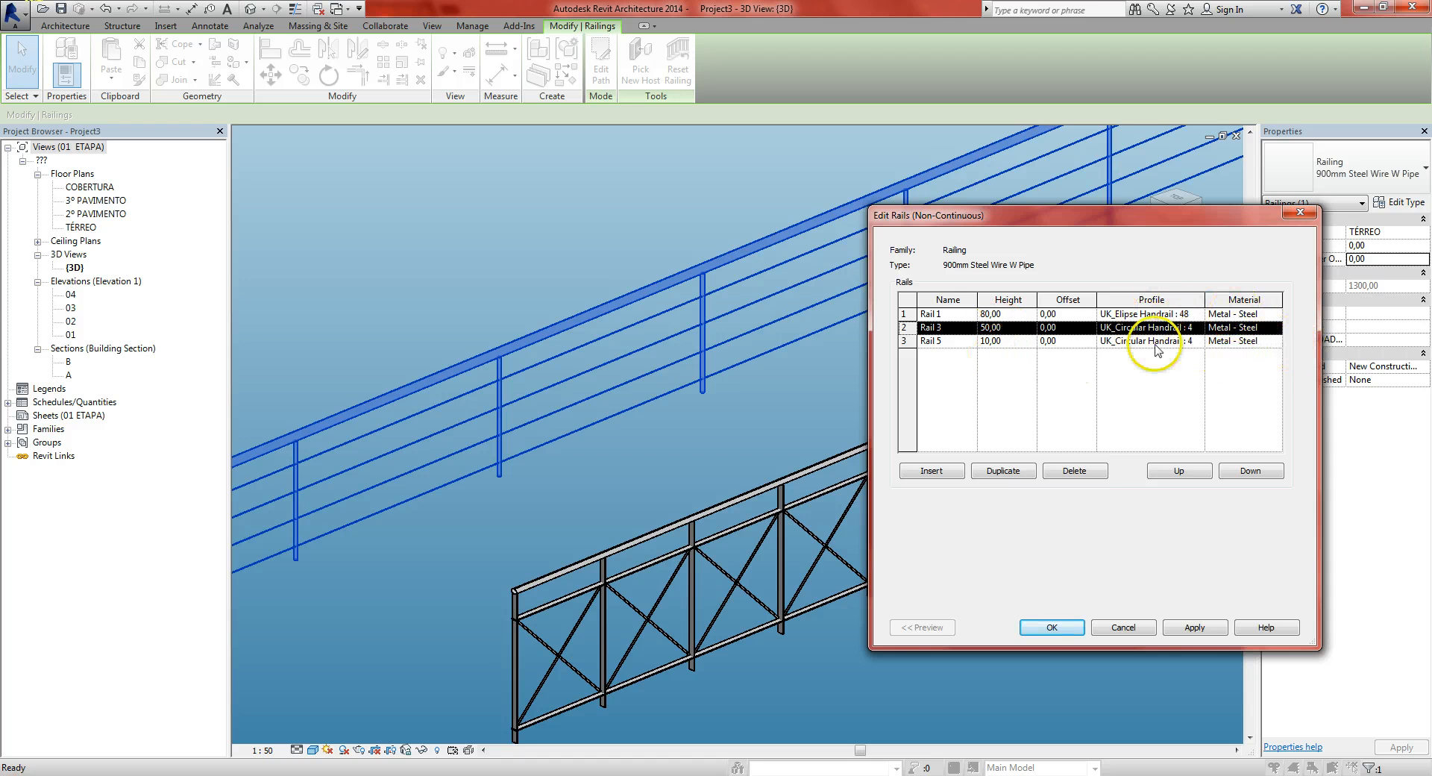
{"action": "left_click", "coordinate": [1061, 630]}
{"action": "left_click", "coordinate": [1059, 645]}
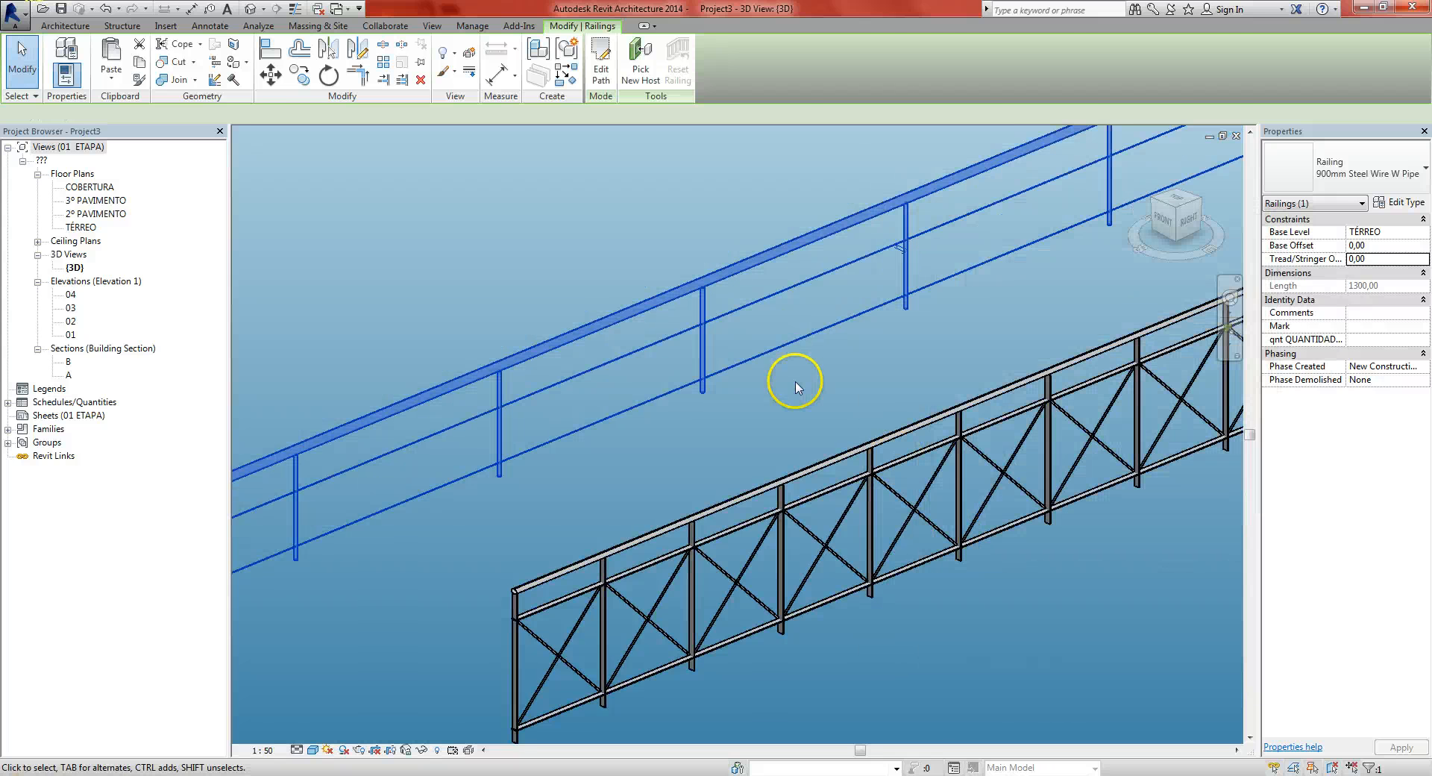
{"action": "left_click", "coordinate": [773, 414]}
{"action": "middle_click_drag", "start_coordinate": [730, 416], "coordinate": [718, 437]}
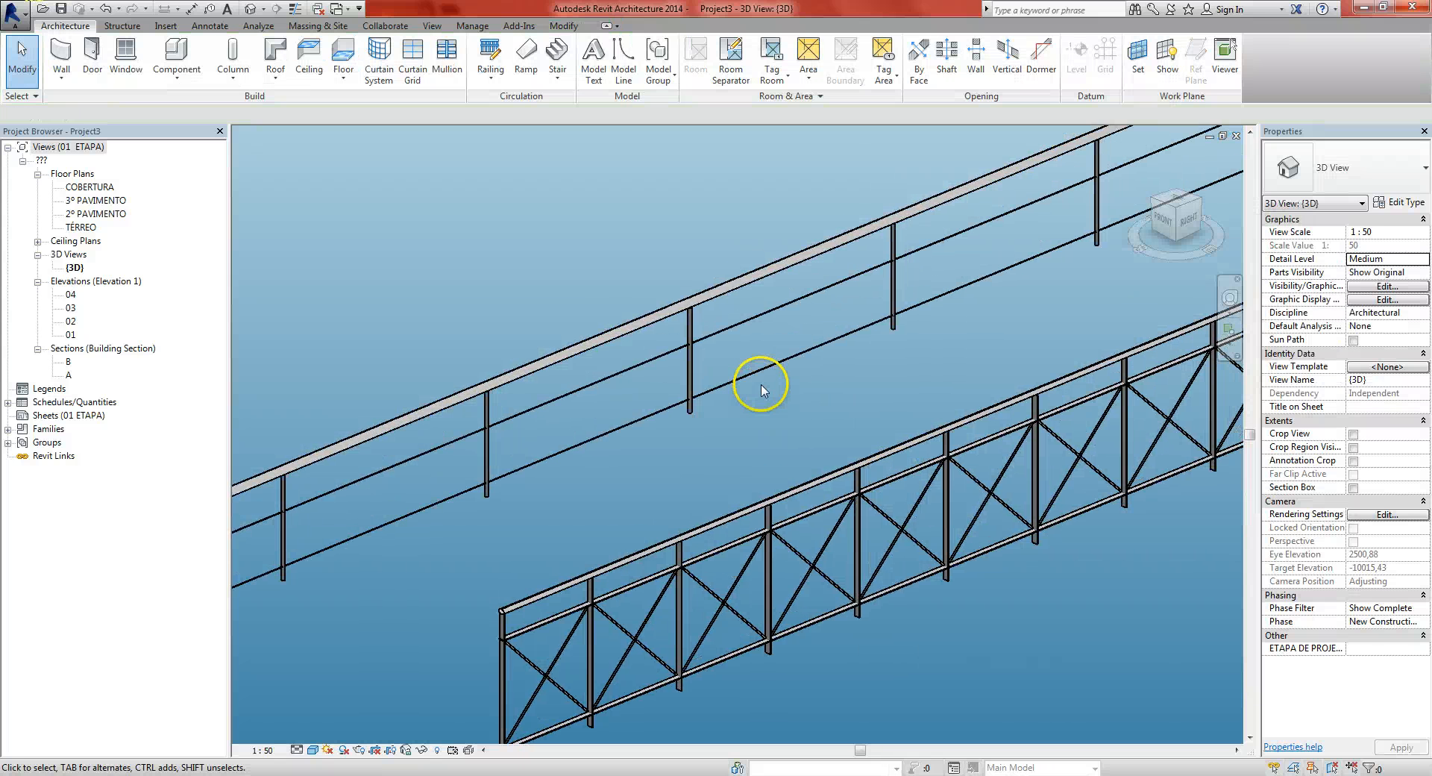
Reopen the same railing type's rail structure and set Rail 3's profile to a round prf - CORRIMÃO REDONDO size
{"action": "left_click", "coordinate": [839, 388]}
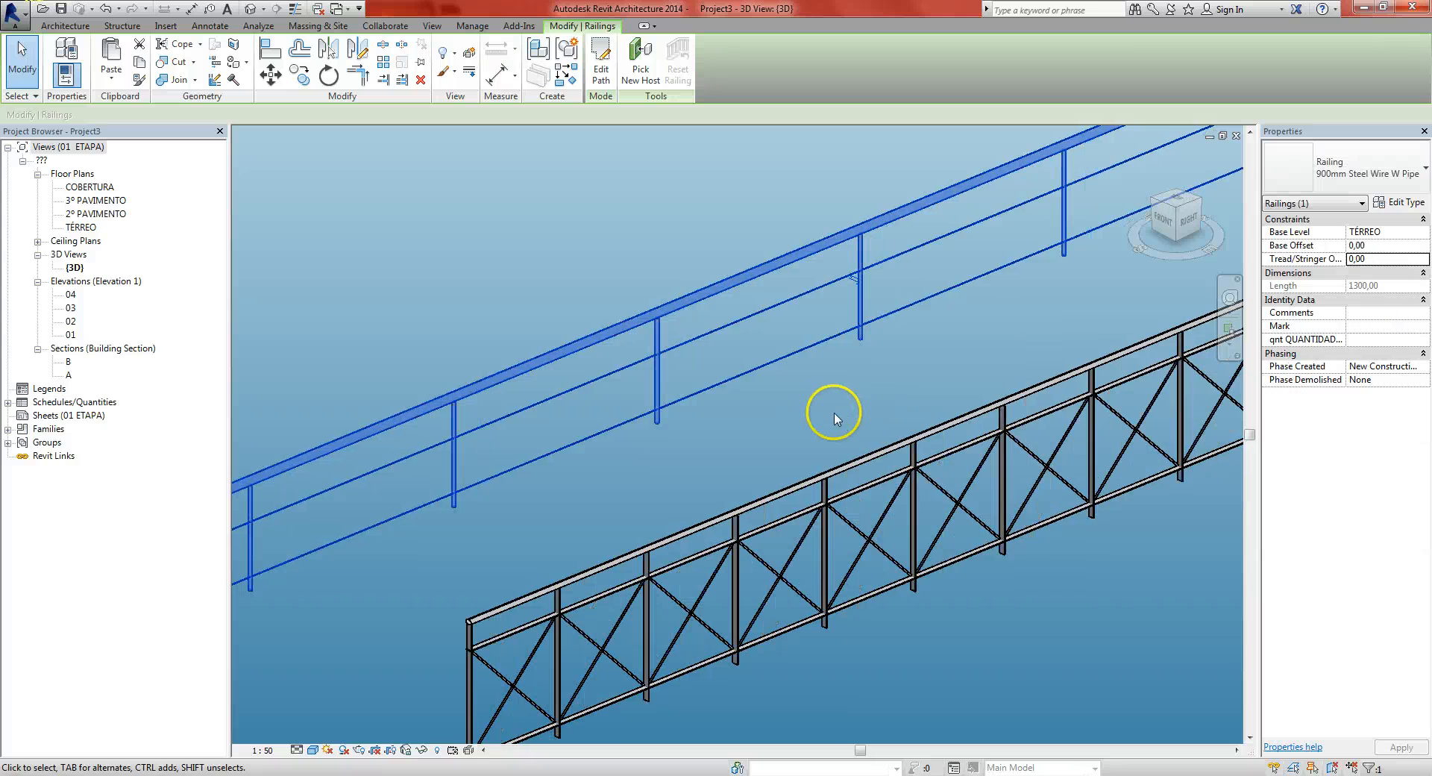
{"action": "left_click", "coordinate": [1399, 202]}
{"action": "left_click", "coordinate": [1193, 373]}
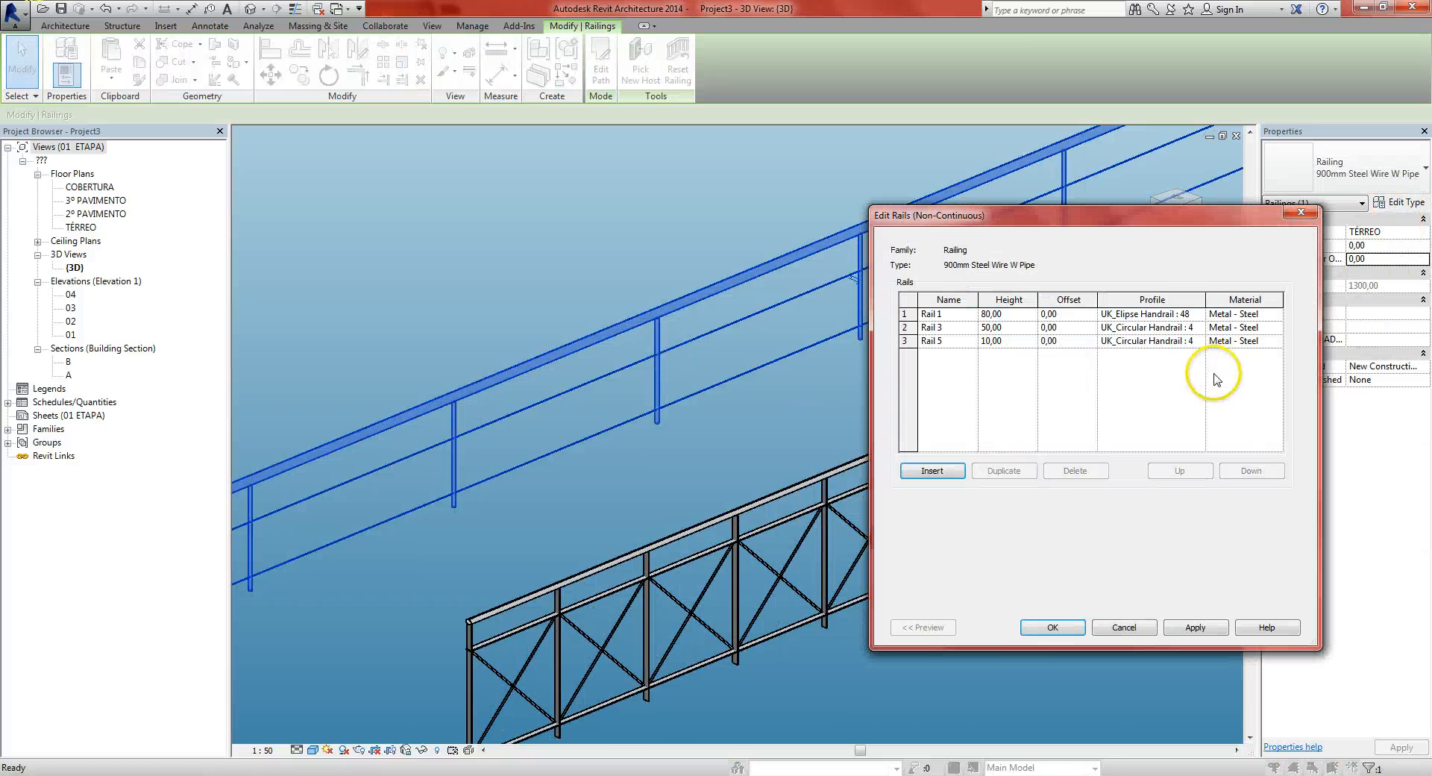
{"action": "left_click", "coordinate": [1162, 328]}
{"action": "left_click", "coordinate": [1198, 328]}
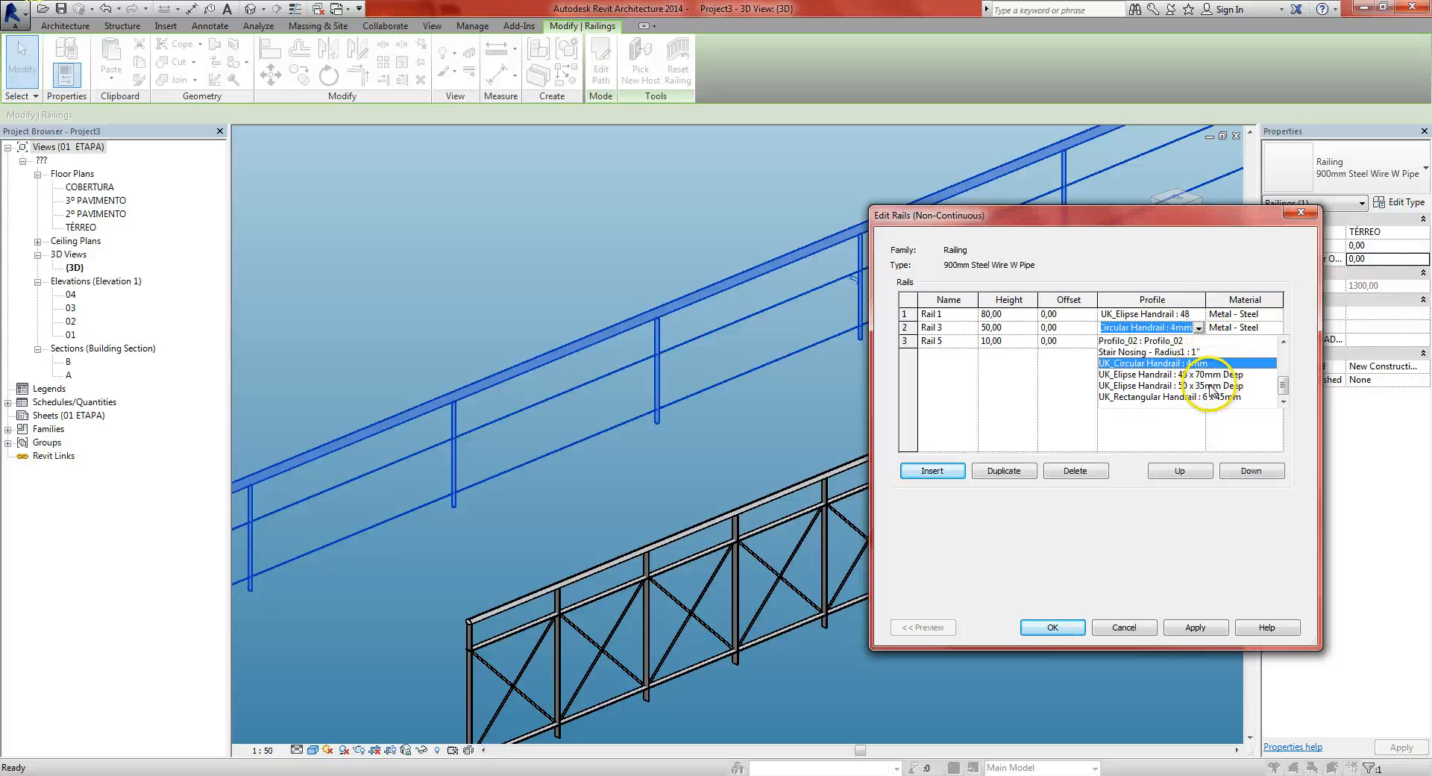
{"action": "scroll", "coordinate": [1211, 390], "scroll_direction": "up", "scroll_amount": 1}
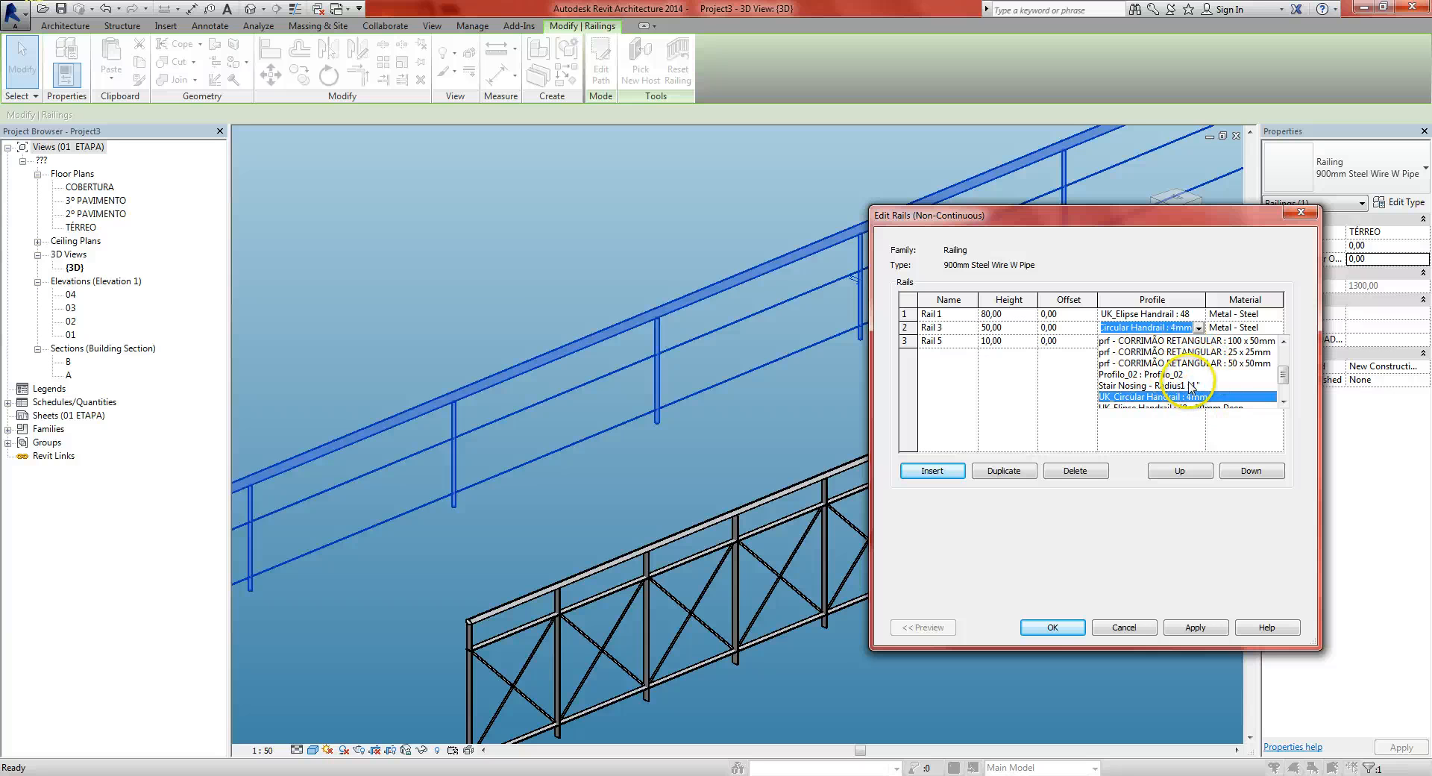
{"action": "scroll", "coordinate": [1188, 381], "scroll_direction": "up", "scroll_amount": 1}
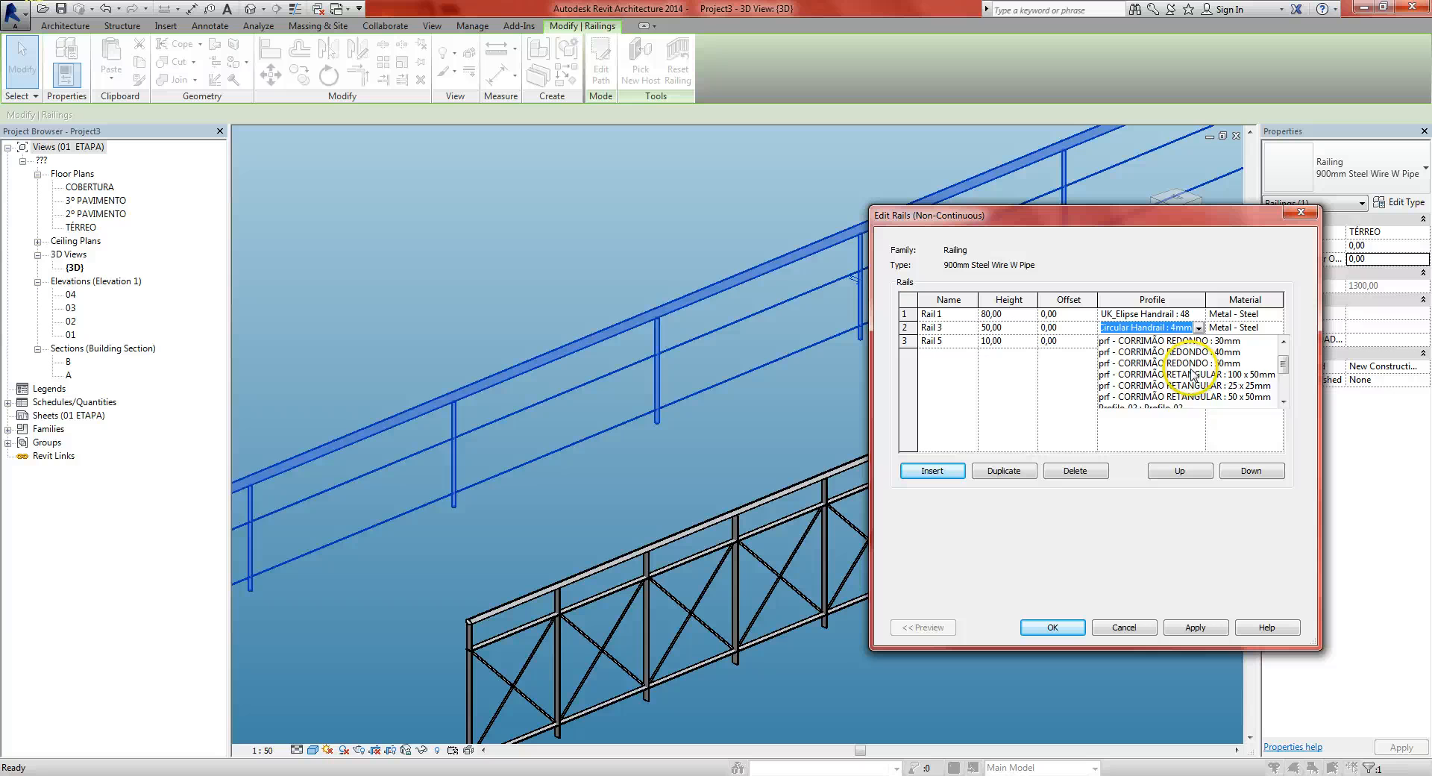
{"action": "scroll", "coordinate": [1190, 380], "scroll_direction": "up", "scroll_amount": 1}
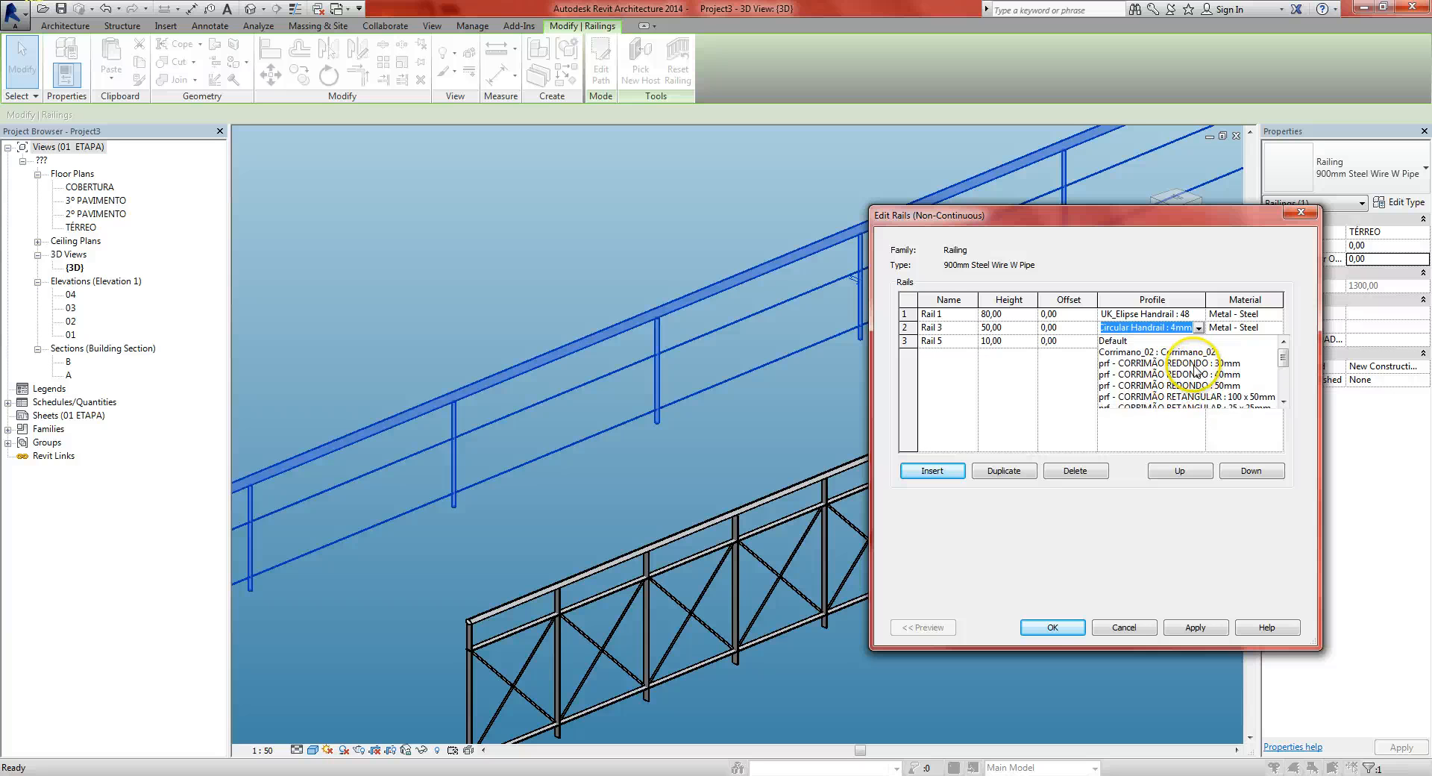
{"action": "left_click", "coordinate": [1194, 370]}
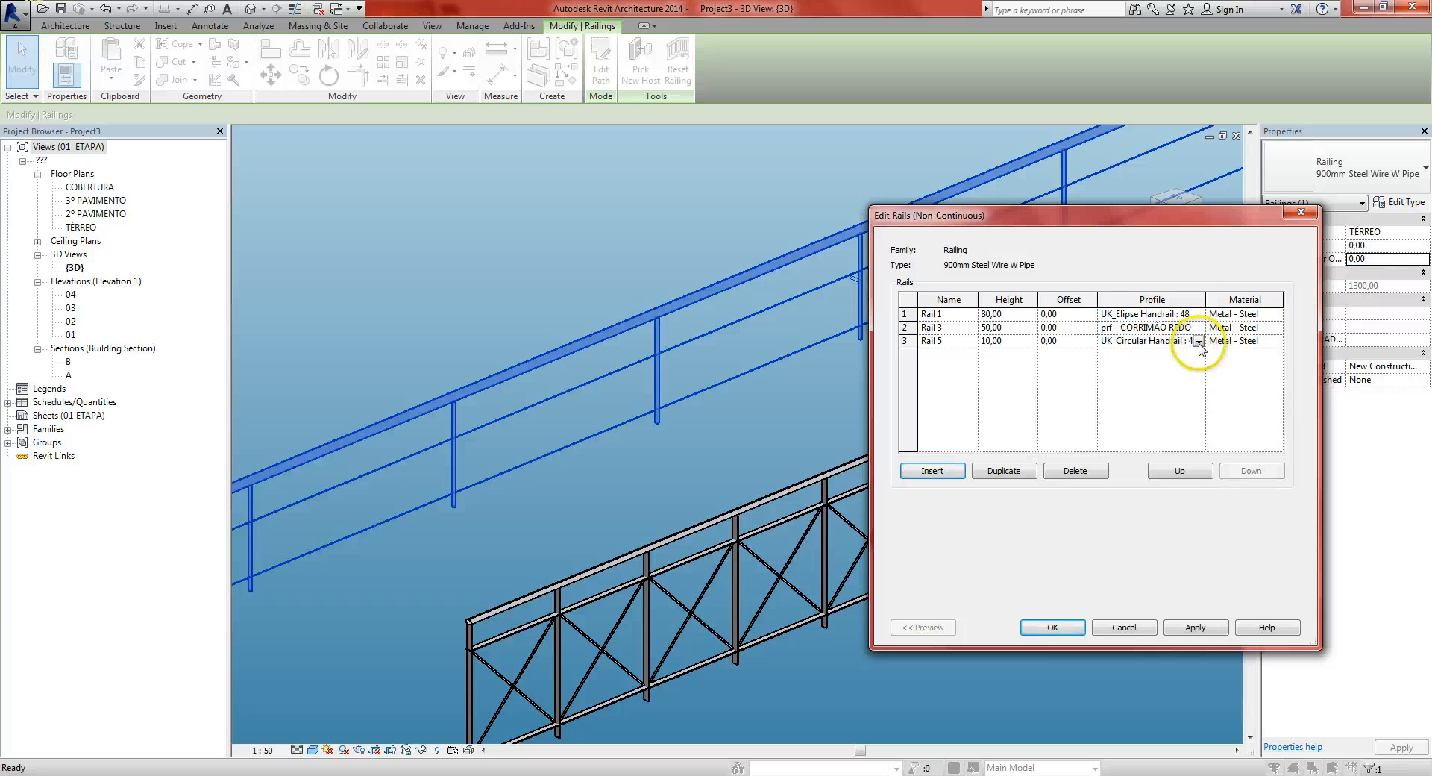
Set Rail 5's profile to a round prf - CORRIMÃO REDONDO size and accept the rail structure
{"action": "left_click", "coordinate": [1198, 341]}
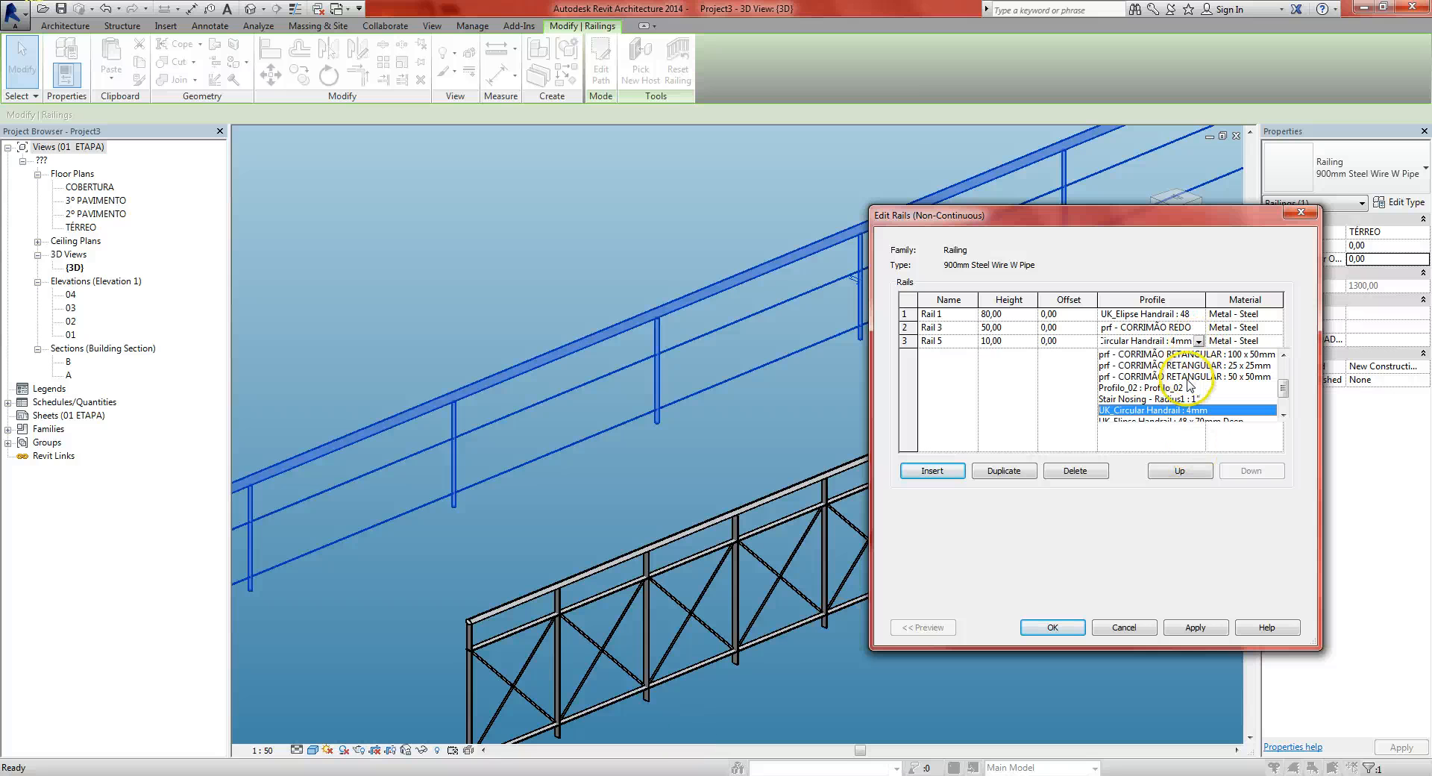
{"action": "scroll", "coordinate": [1192, 382], "scroll_direction": "up", "scroll_amount": 3}
{"action": "left_click", "coordinate": [1189, 385]}
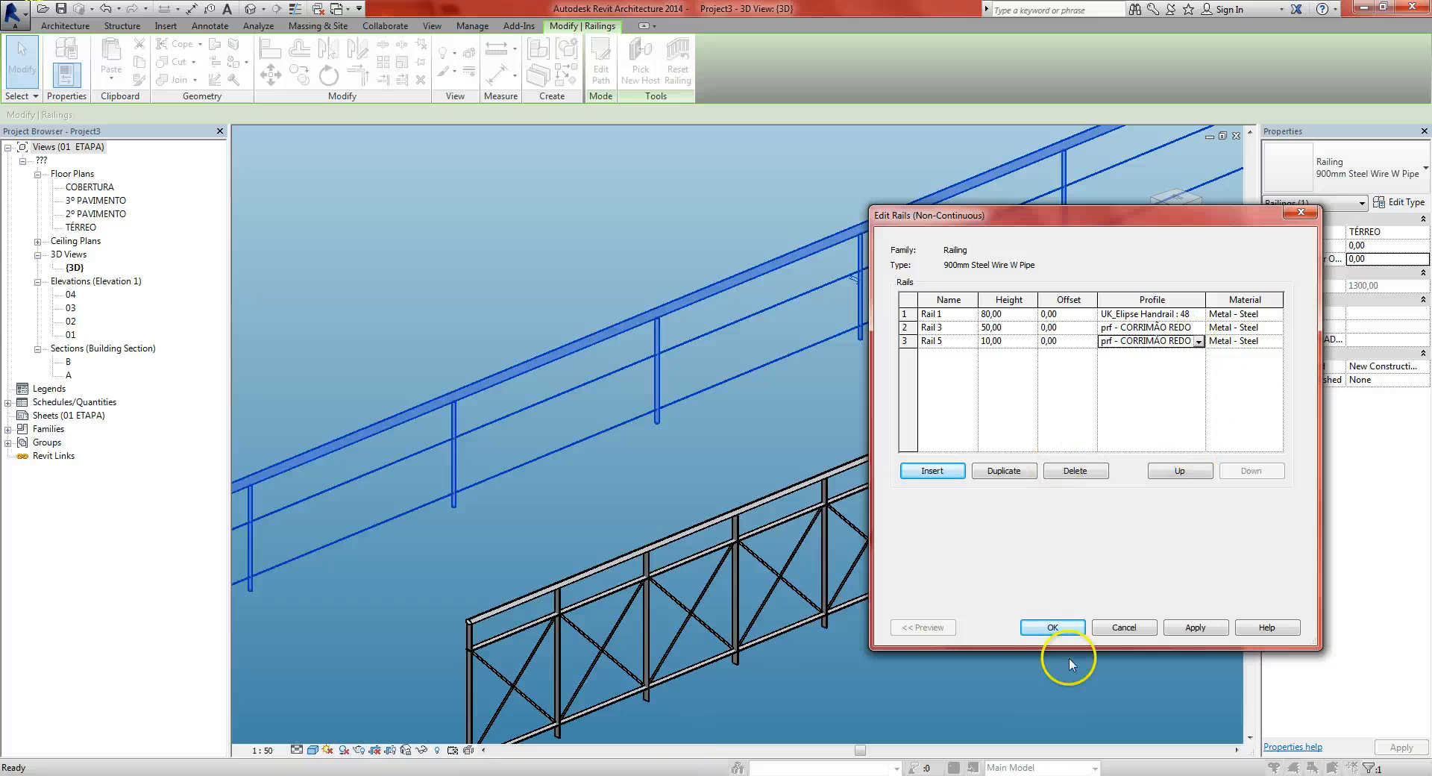
{"action": "left_click", "coordinate": [1067, 627]}
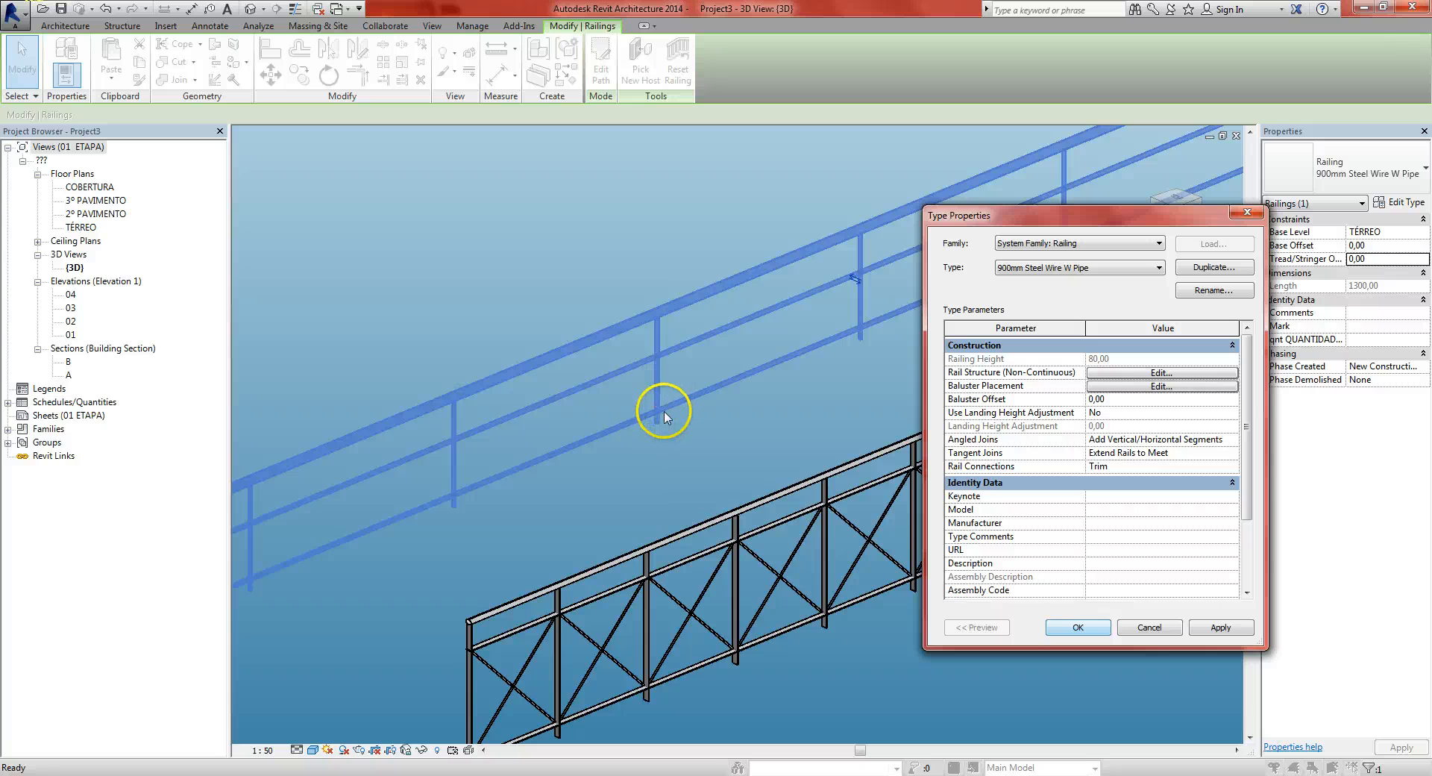
Set Rail 1's profile to prf - CORRIMÃO REDONDO : 50mm in the railing type's rail structure and accept the type changes
{"action": "left_click", "coordinate": [1126, 373]}
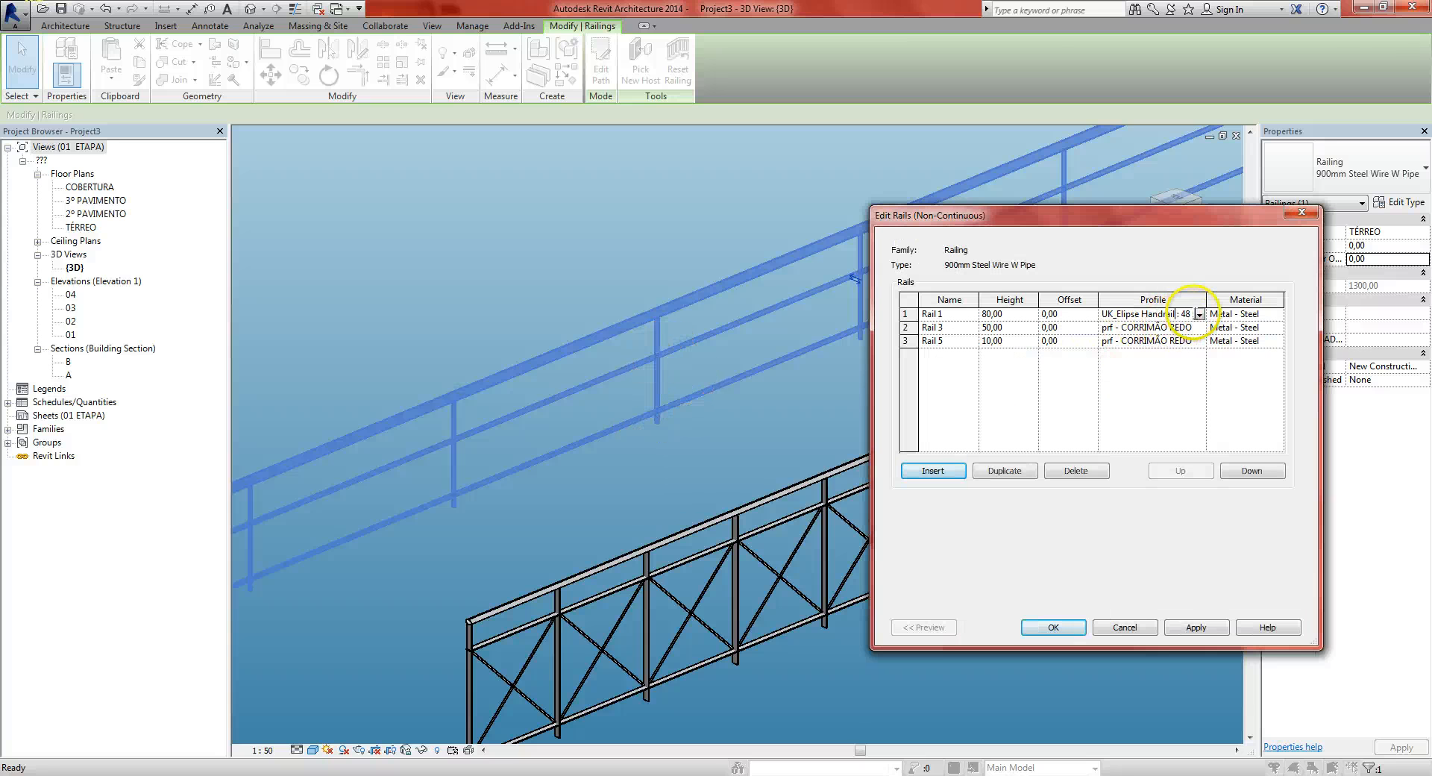
{"action": "left_click", "coordinate": [1198, 315]}
{"action": "scroll", "coordinate": [1212, 358], "scroll_direction": "up", "scroll_amount": 2}
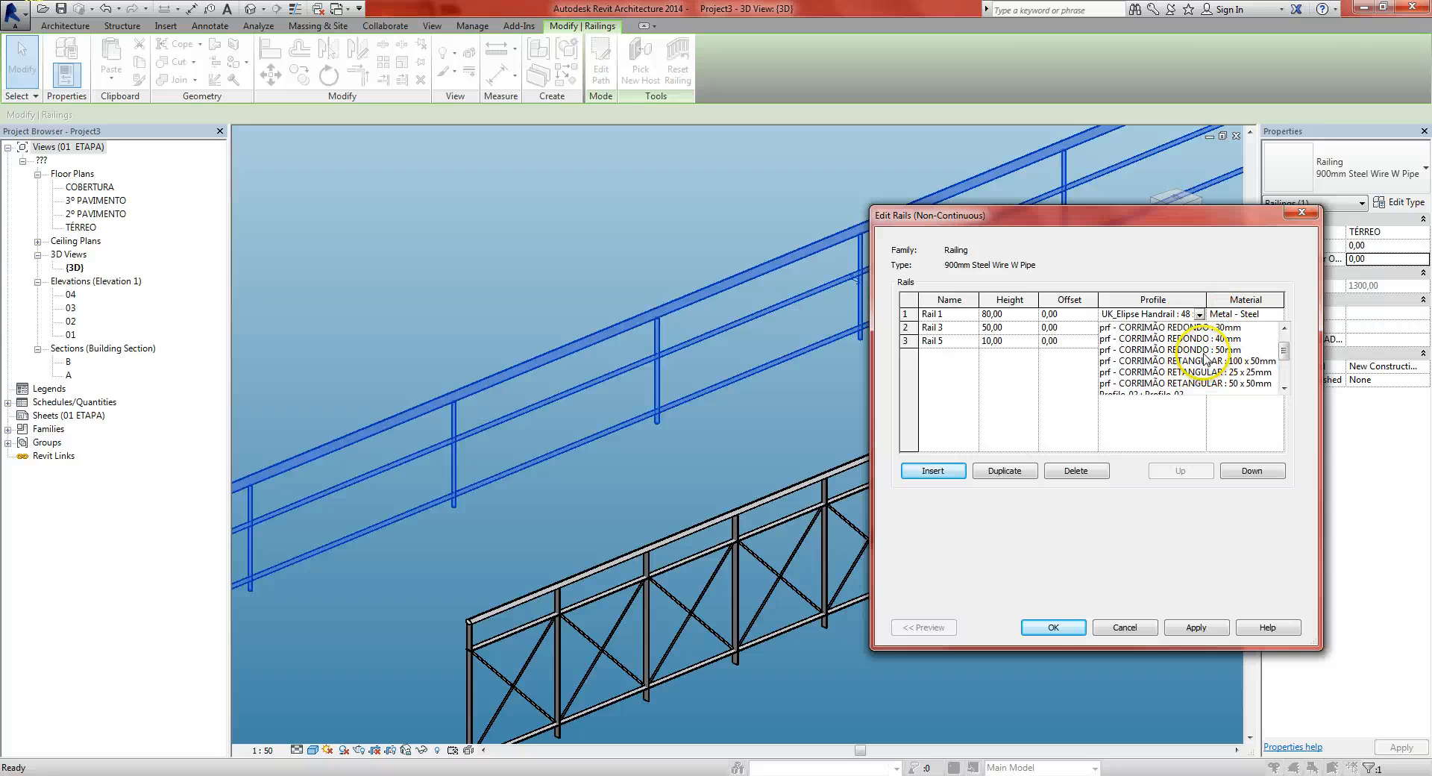
{"action": "left_click", "coordinate": [1204, 351]}
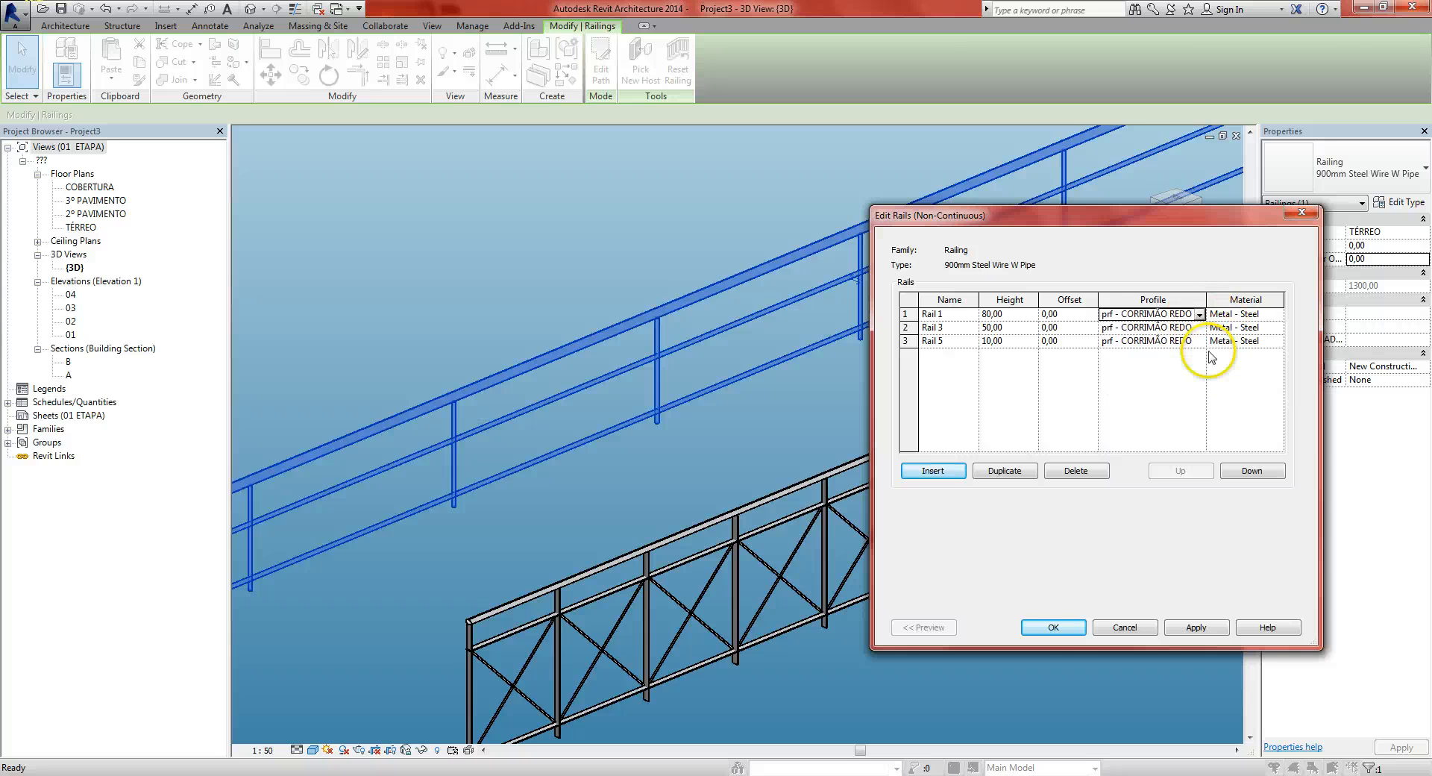
{"action": "left_click", "coordinate": [1053, 627]}
{"action": "left_click", "coordinate": [1079, 619]}
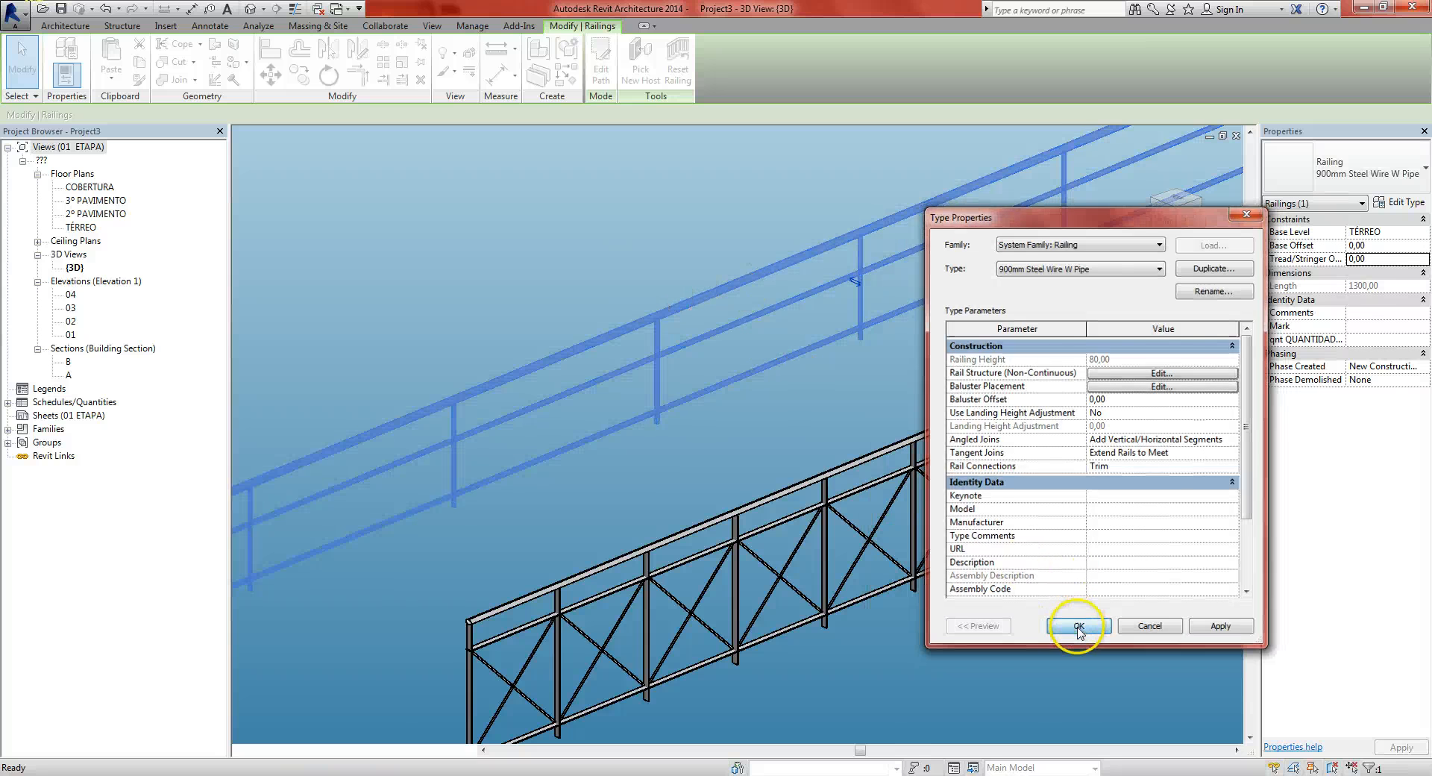
{"action": "left_click", "coordinate": [824, 380]}
{"action": "middle_click_drag", "start_coordinate": [825, 393], "coordinate": [833, 427]}
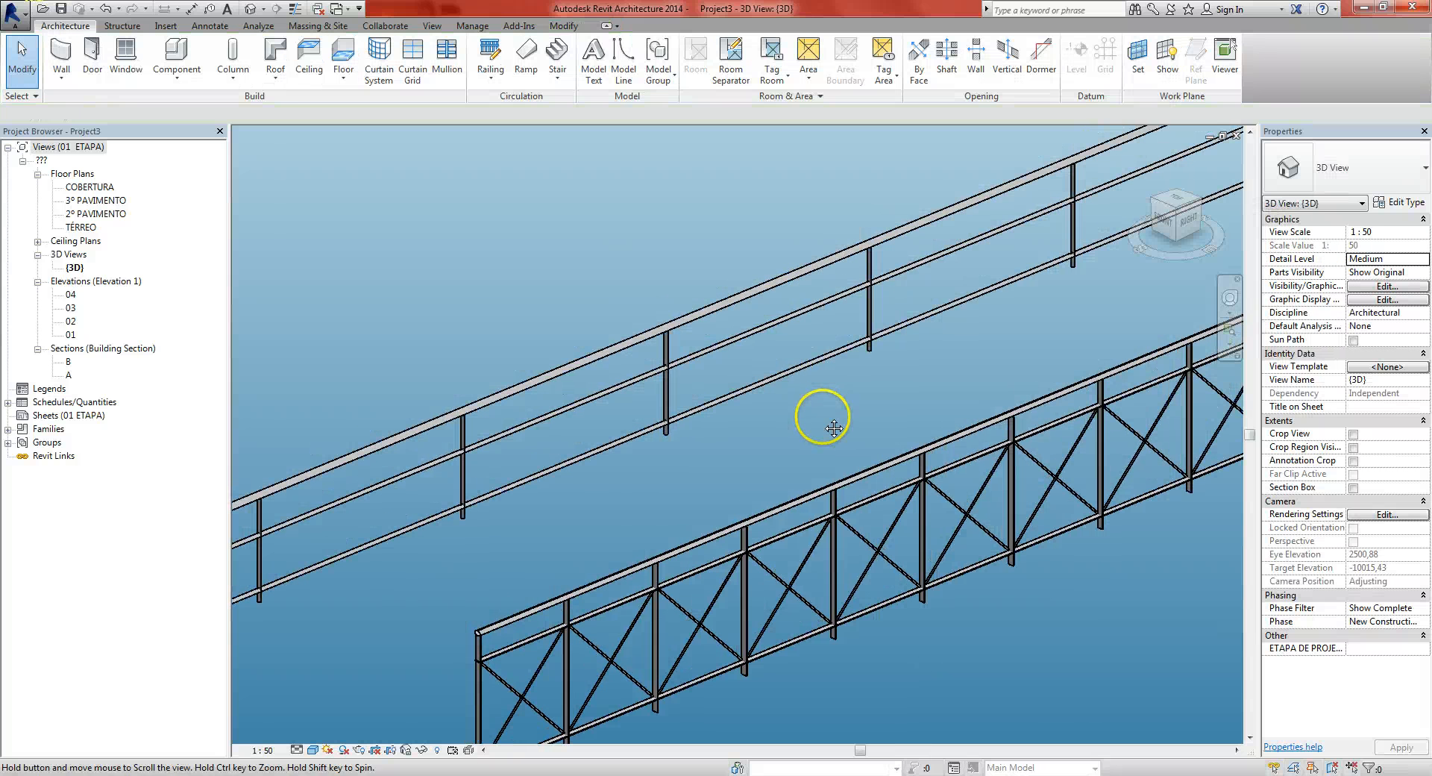
{"action": "left_click", "coordinate": [870, 339]}
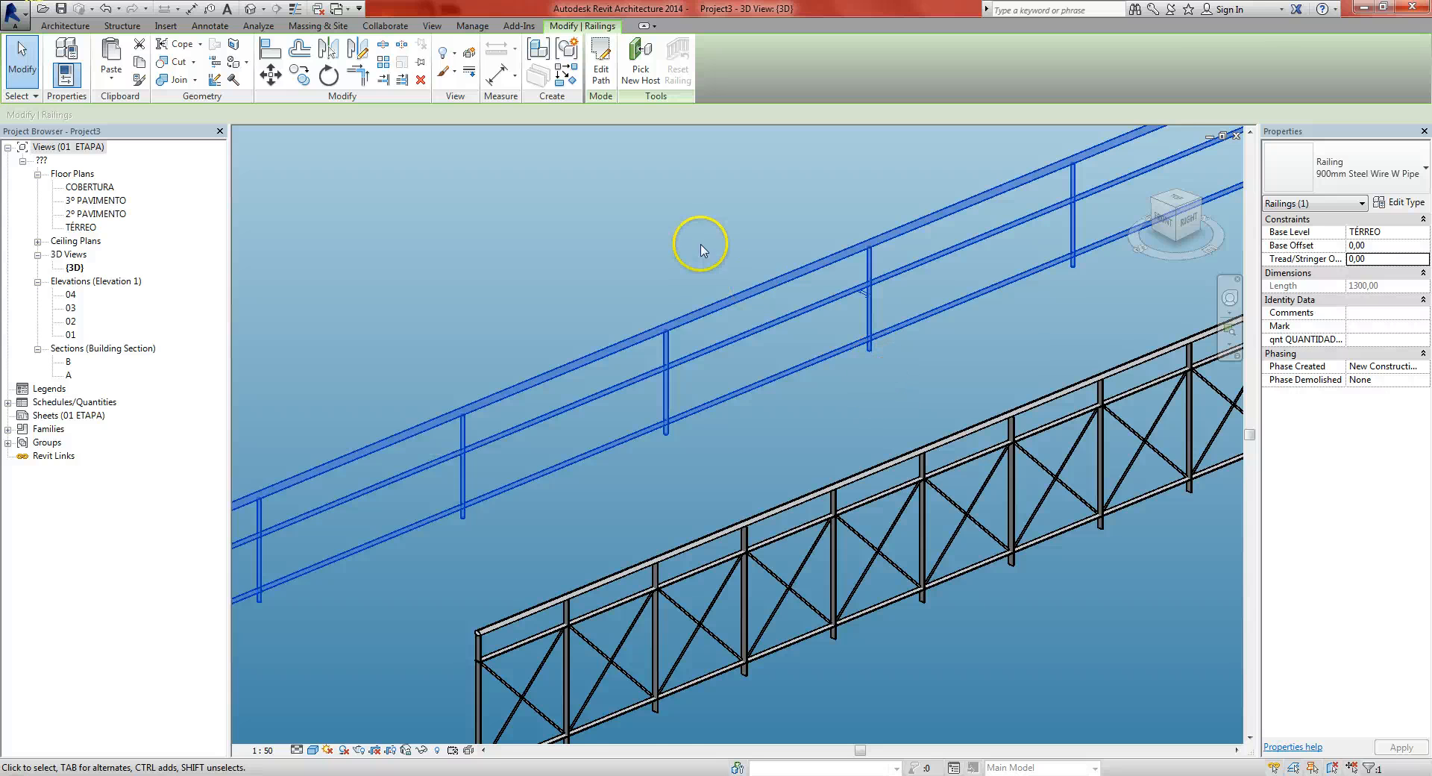
{"action": "middle_click_drag", "start_coordinate": [657, 315], "coordinate": [698, 314]}
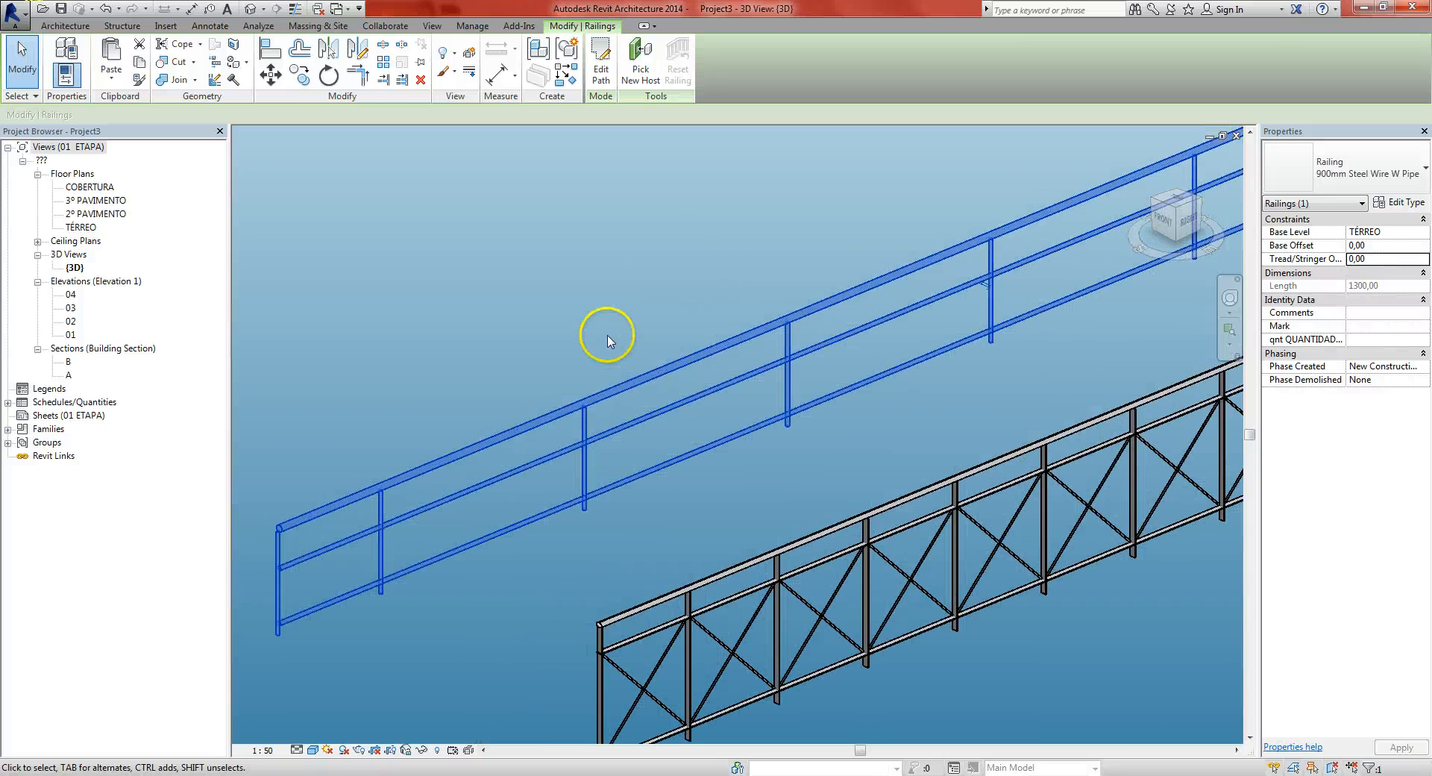
Duplicate the 30mm type of the prf - CORRIMÃO REDONDO profile family and name the copy 25mm
{"action": "left_click", "coordinate": [9, 430]}
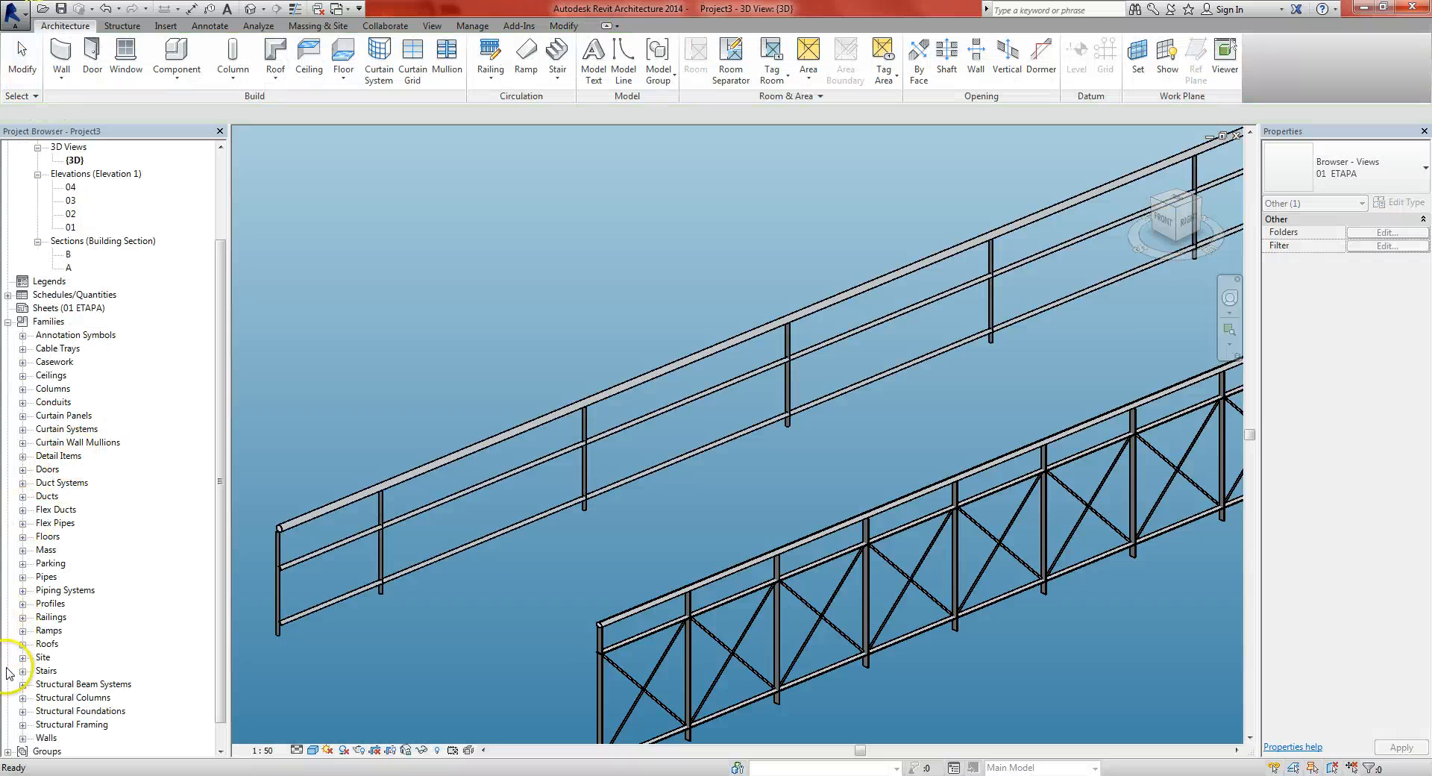
{"action": "left_click", "coordinate": [22, 603]}
{"action": "left_click", "coordinate": [103, 563]}
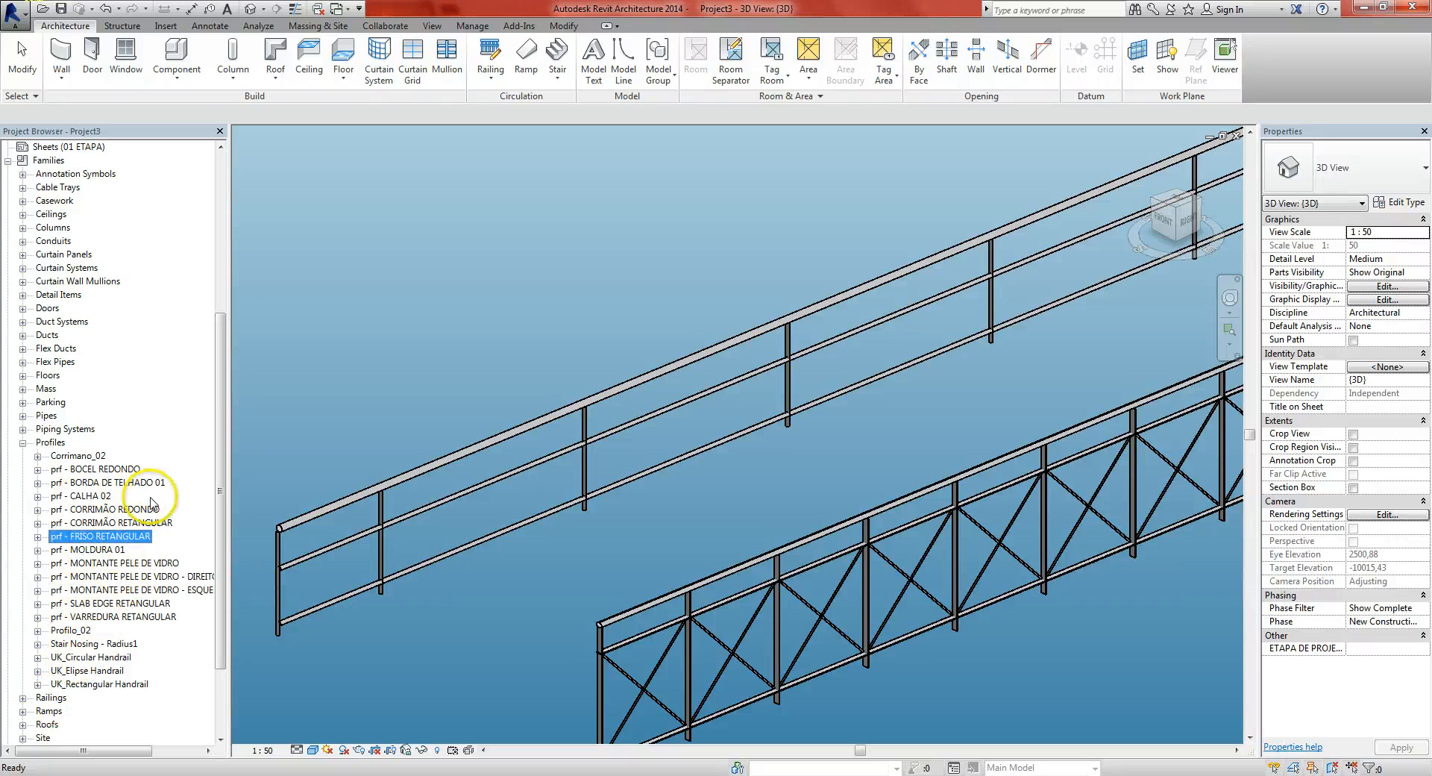
{"action": "left_click", "coordinate": [38, 509]}
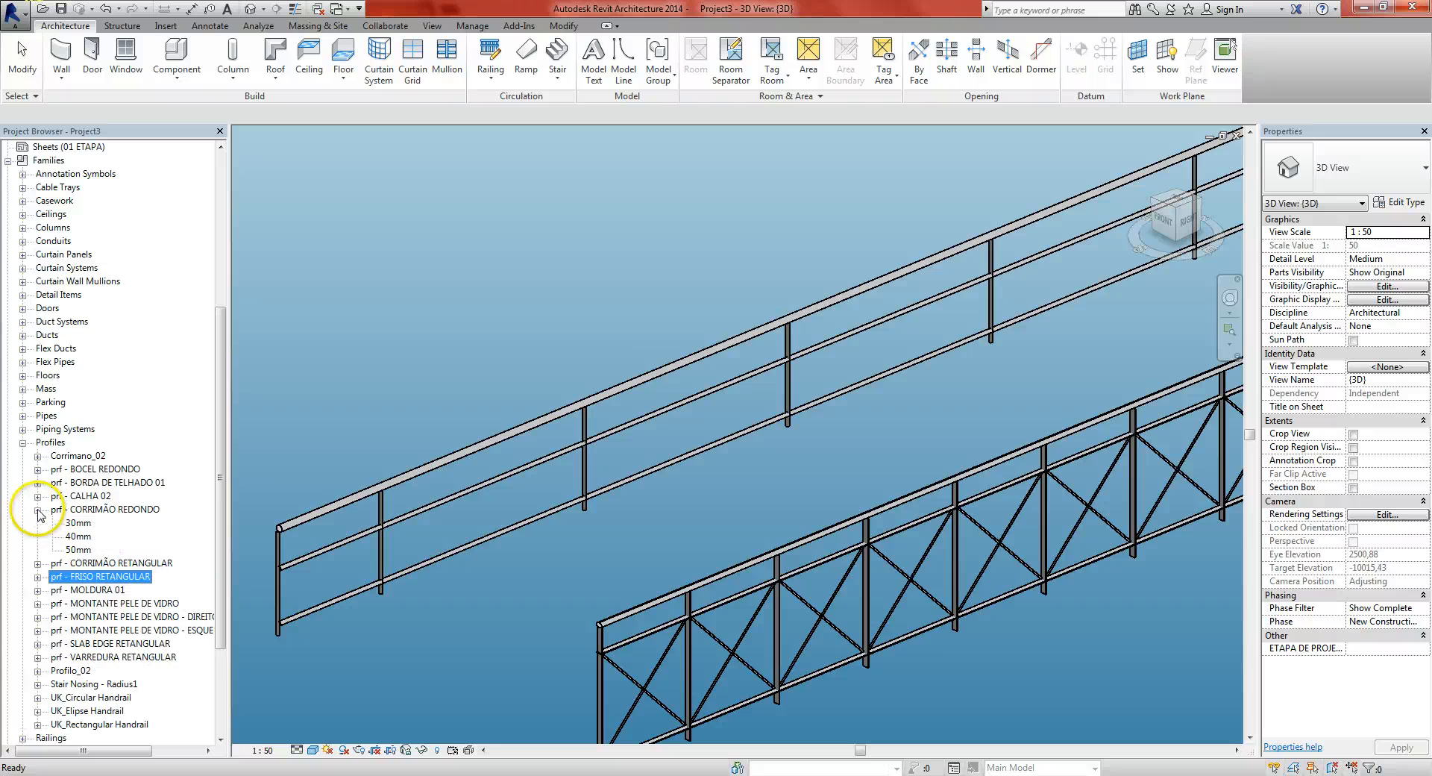
{"action": "left_click", "coordinate": [76, 524]}
{"action": "right_click", "coordinate": [76, 525]}
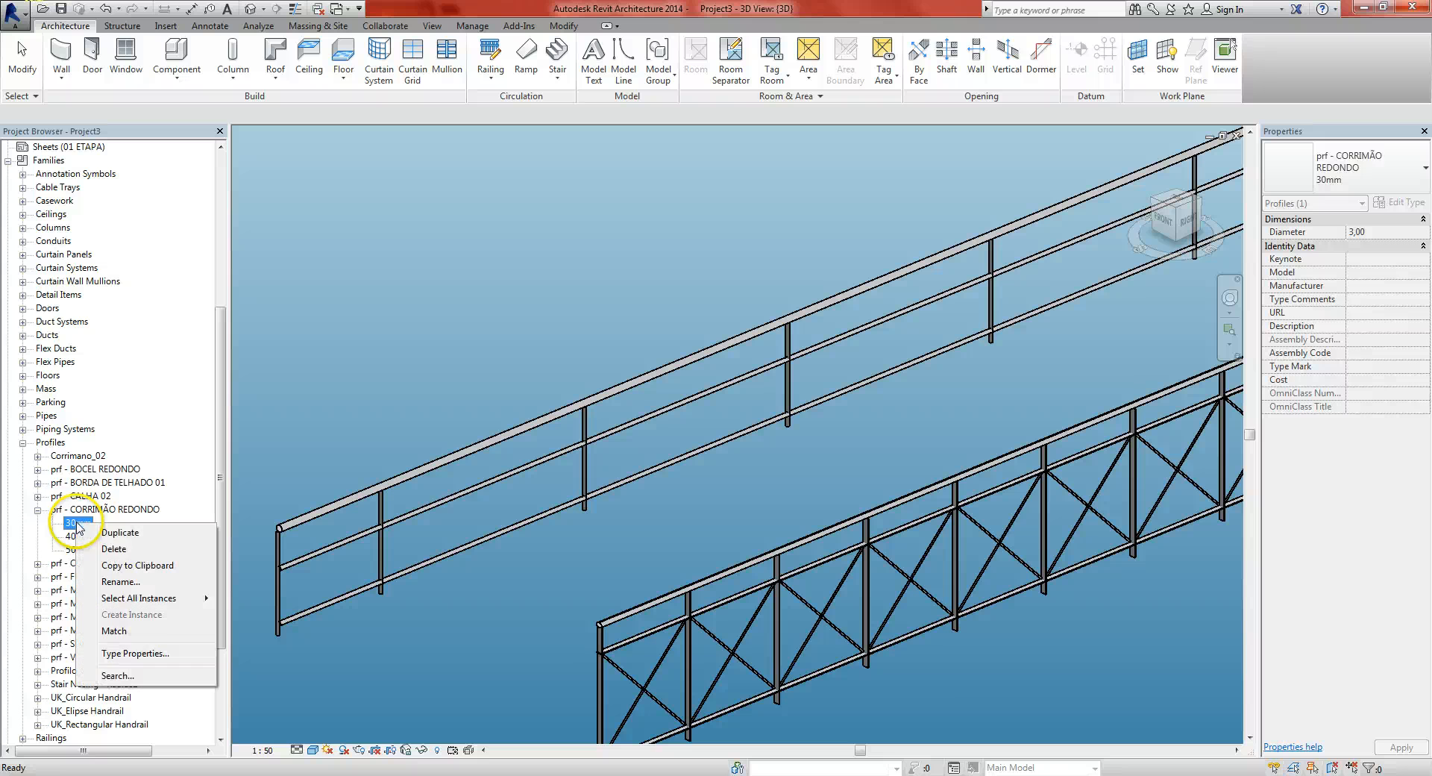
{"action": "left_click", "coordinate": [118, 531]}
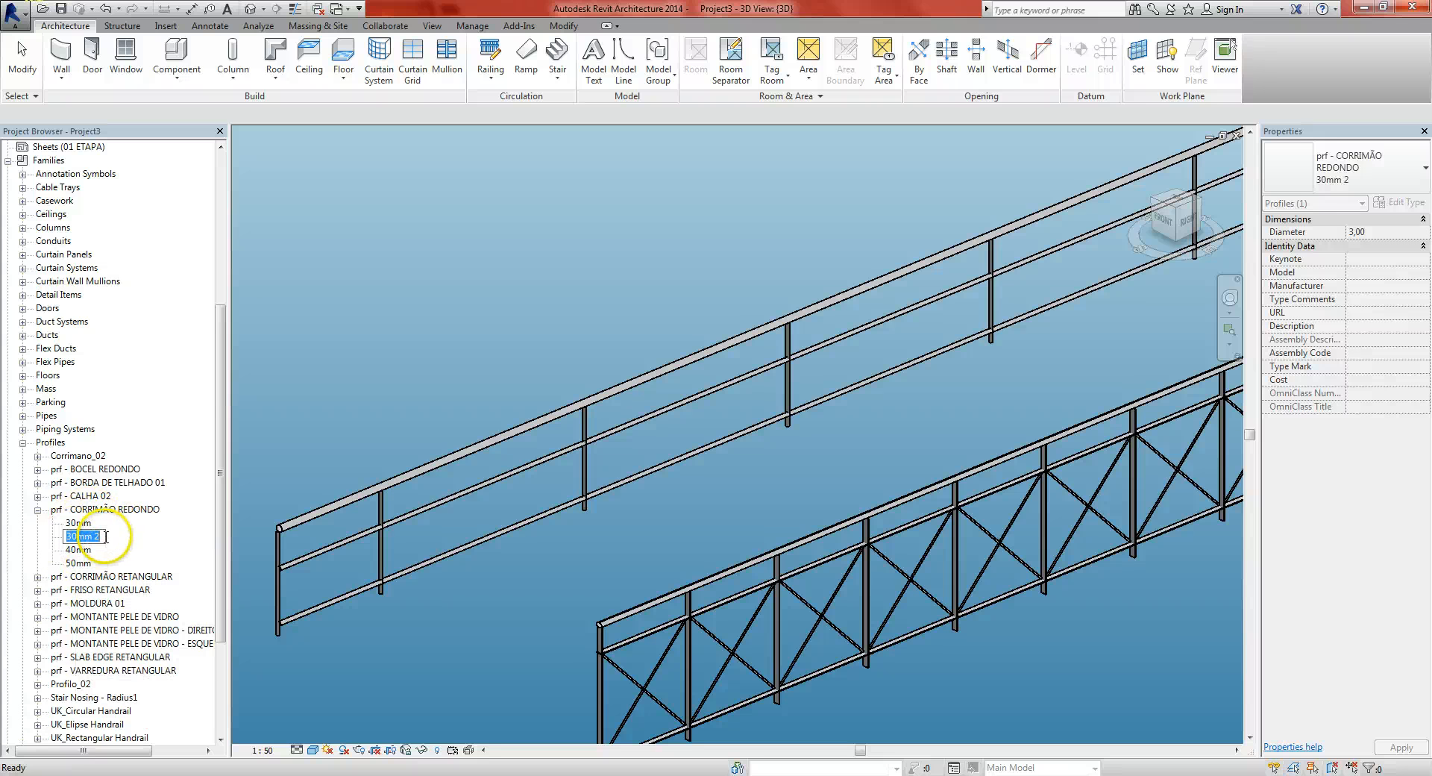
{"action": "left_click_drag", "start_coordinate": [79, 535], "coordinate": [63, 536]}
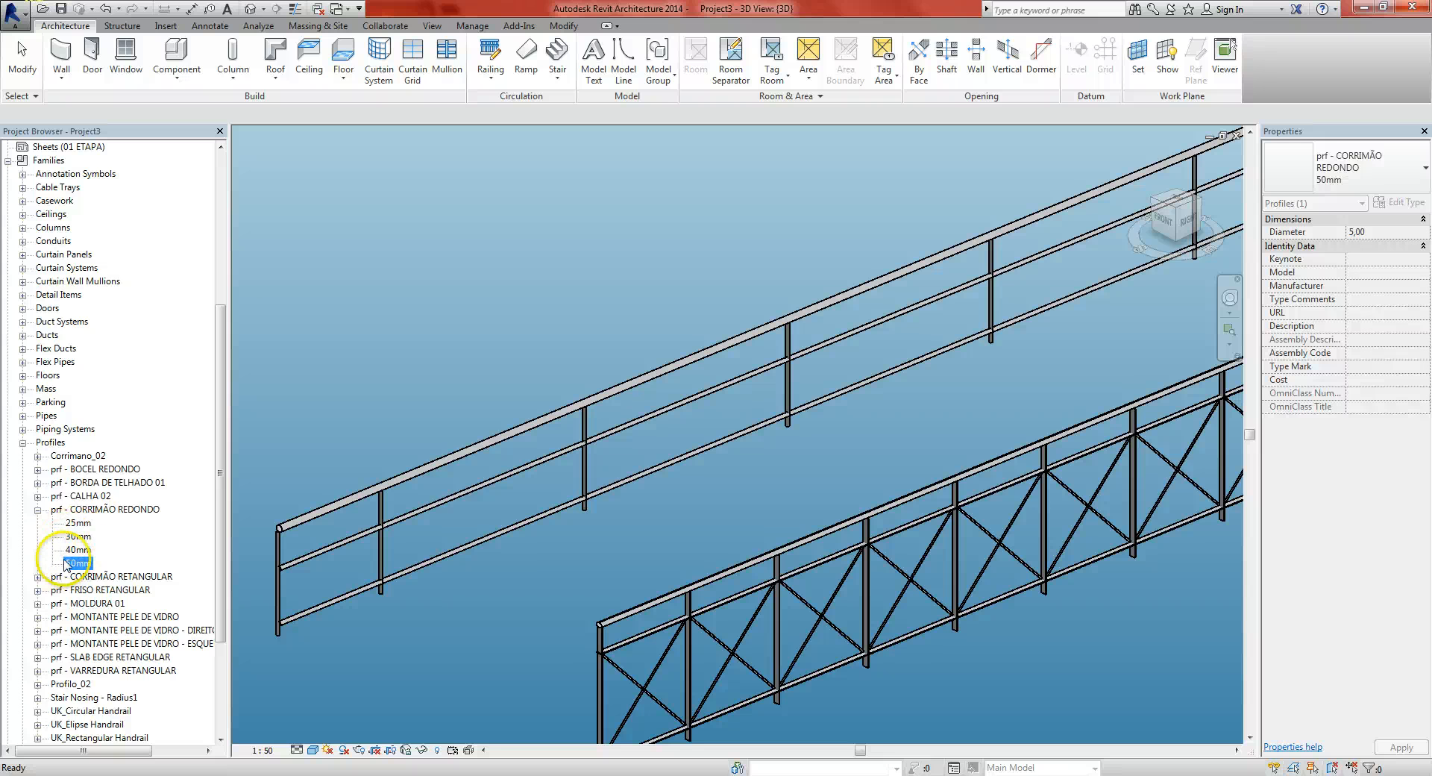
Set the Diameter of the 25mm prf - CORRIMÃO REDONDO profile type to 2,5
{"action": "double_click", "coordinate": [77, 523]}
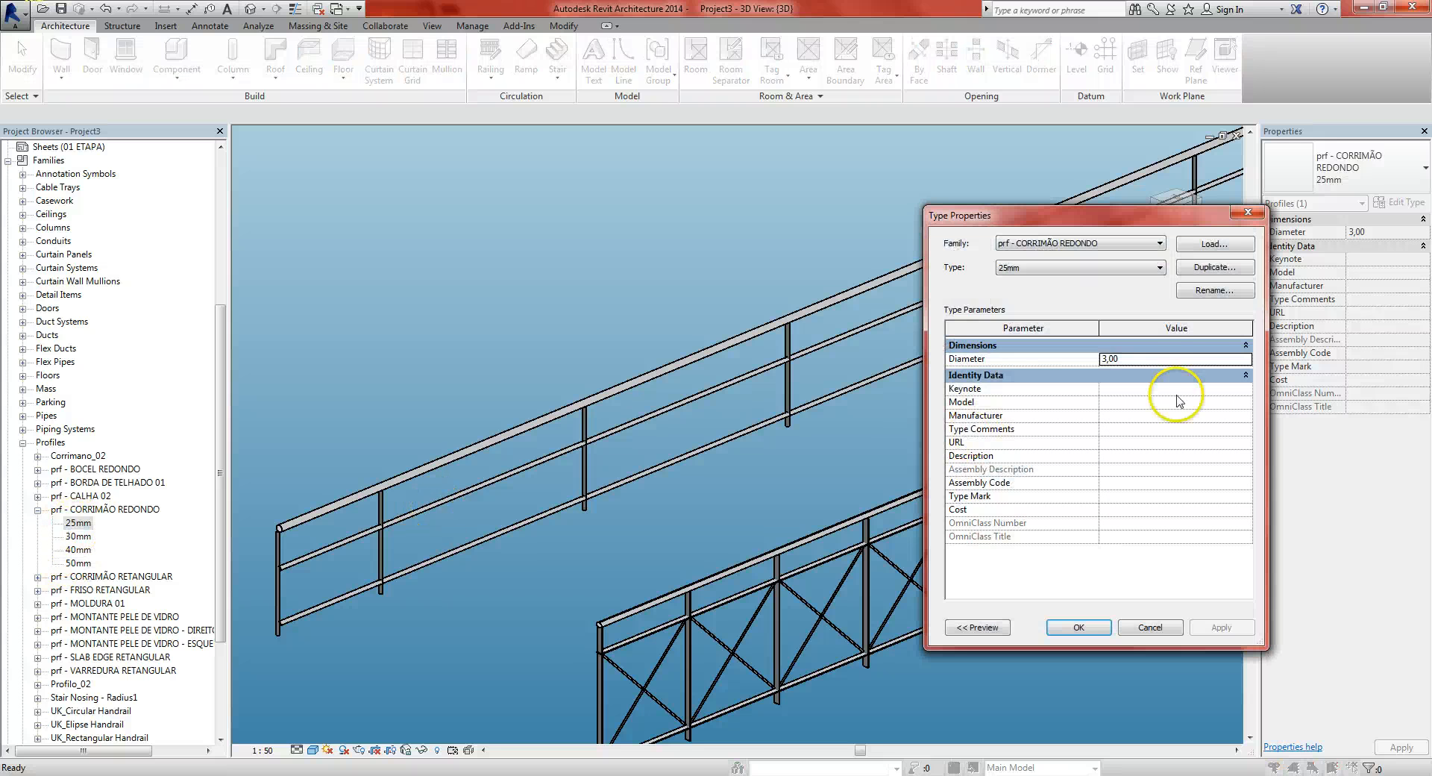
{"action": "left_click", "coordinate": [1182, 364]}
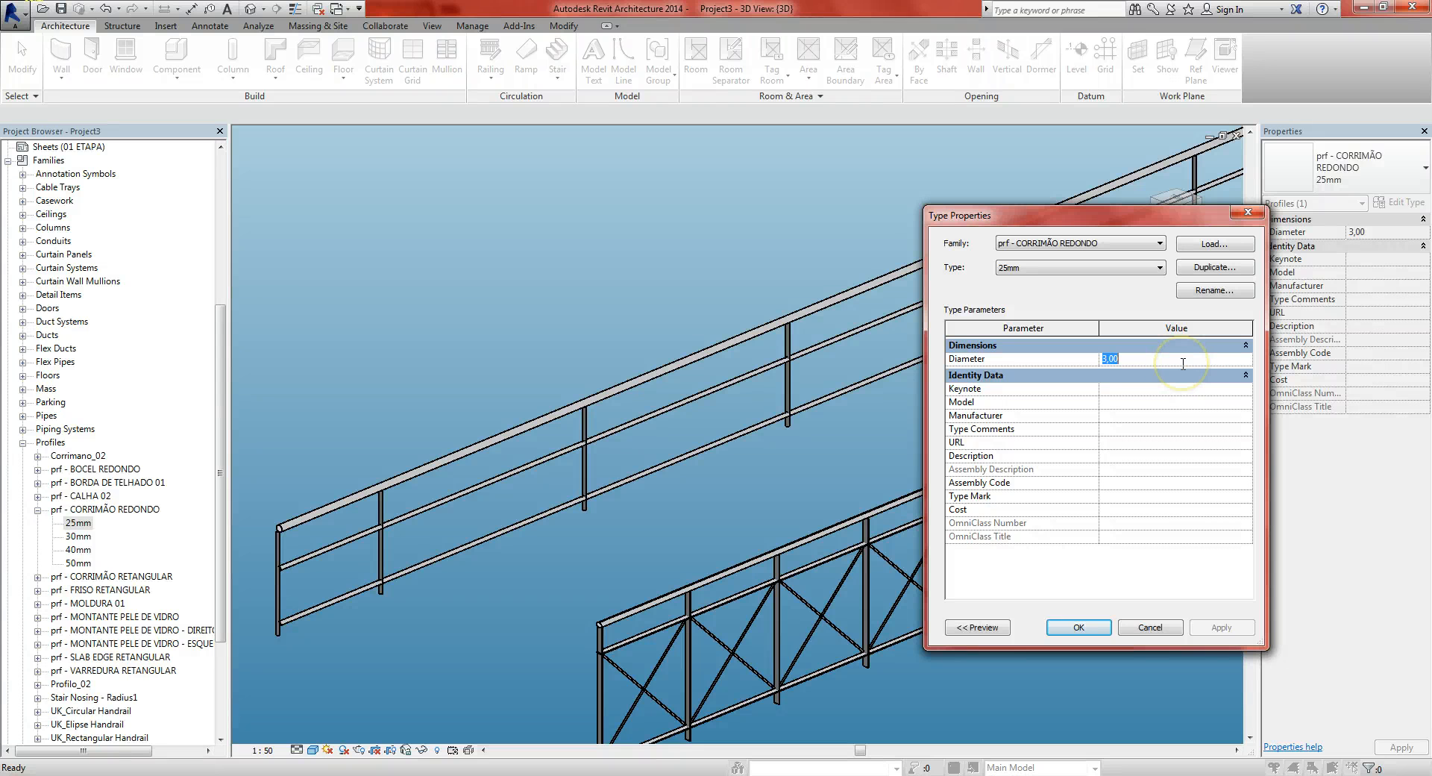
{"action": "left_click", "coordinate": [1066, 625]}
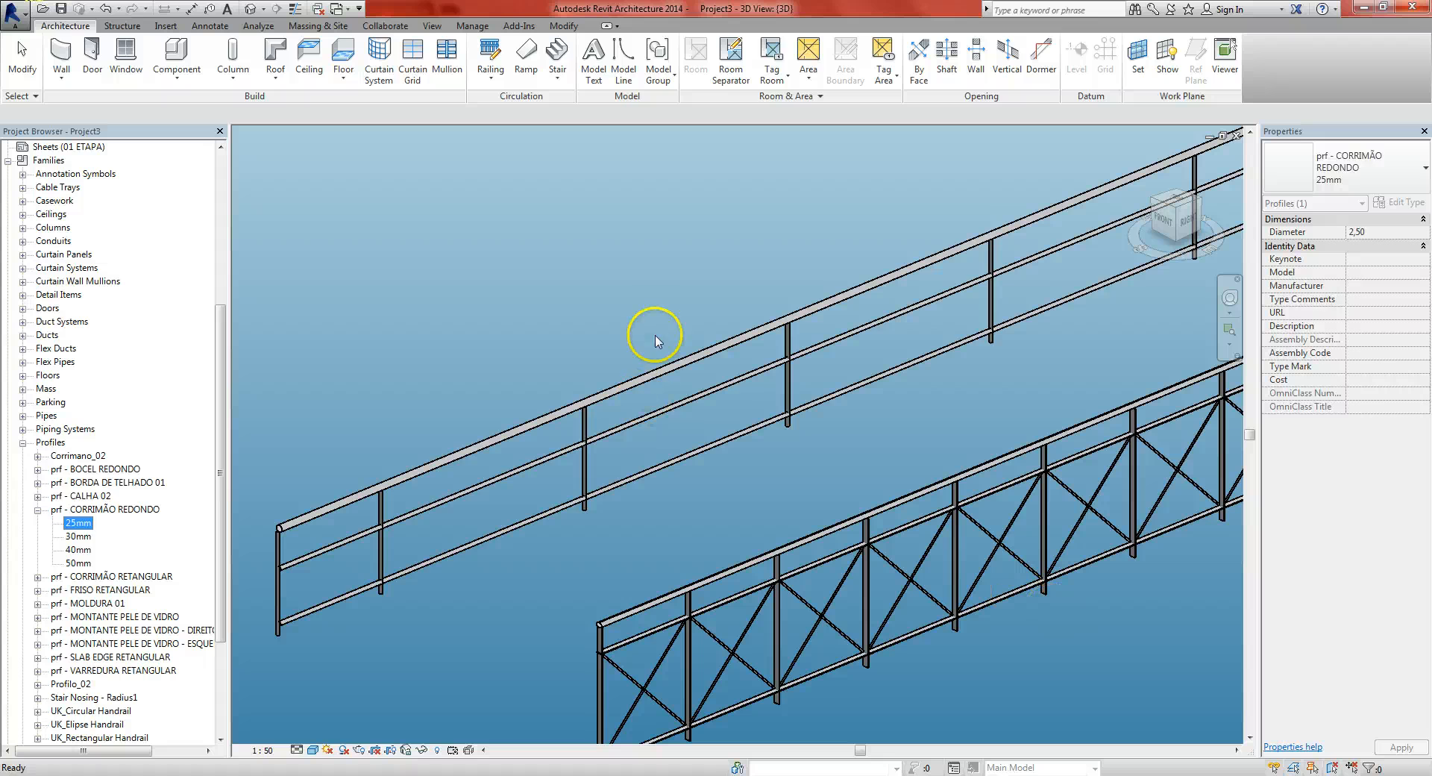
In the 900mm Steel Wire W Pipe railing's rail structure, set Rail 3's profile to prf - CORRIMÃO REDONDO : 25mm
{"action": "left_click", "coordinate": [914, 377]}
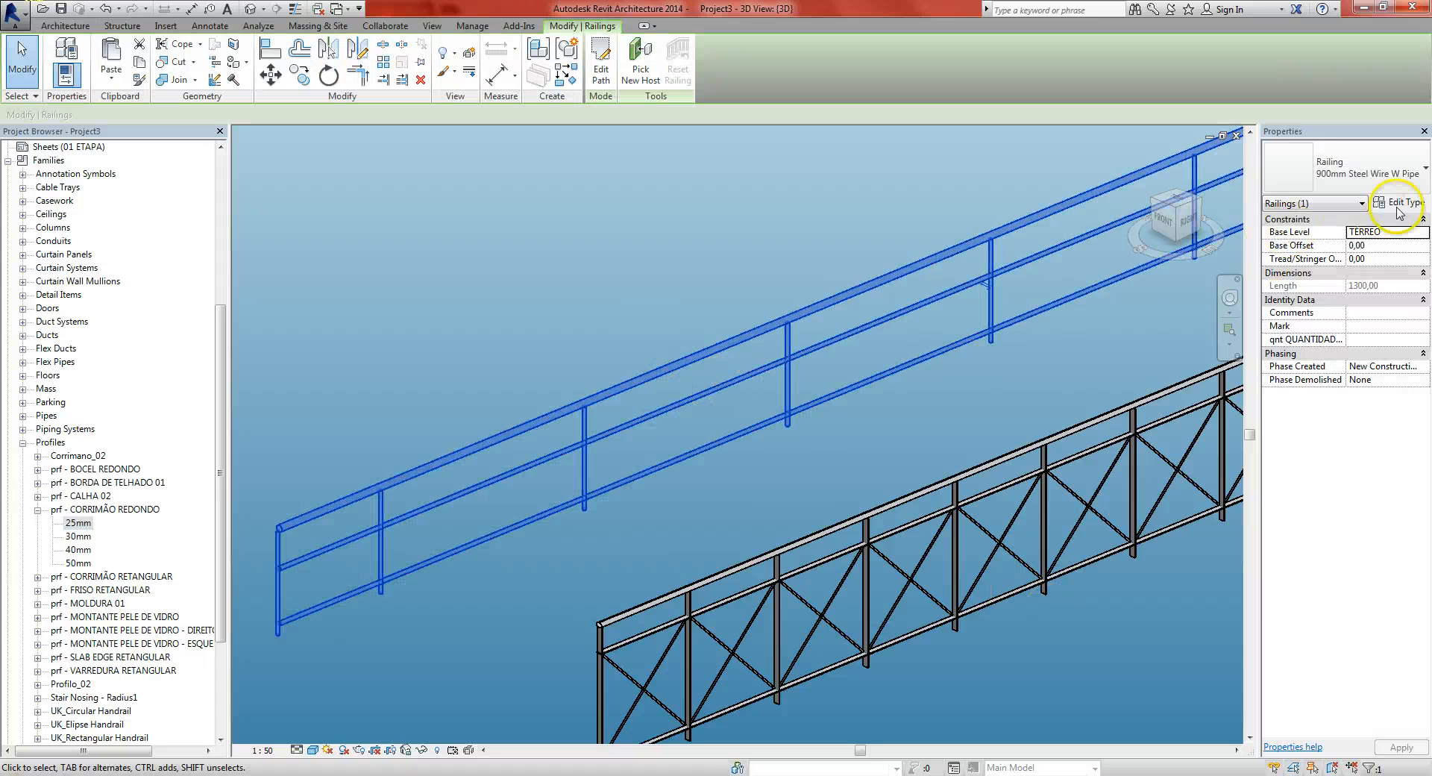
{"action": "left_click", "coordinate": [1399, 212]}
{"action": "left_click", "coordinate": [1197, 372]}
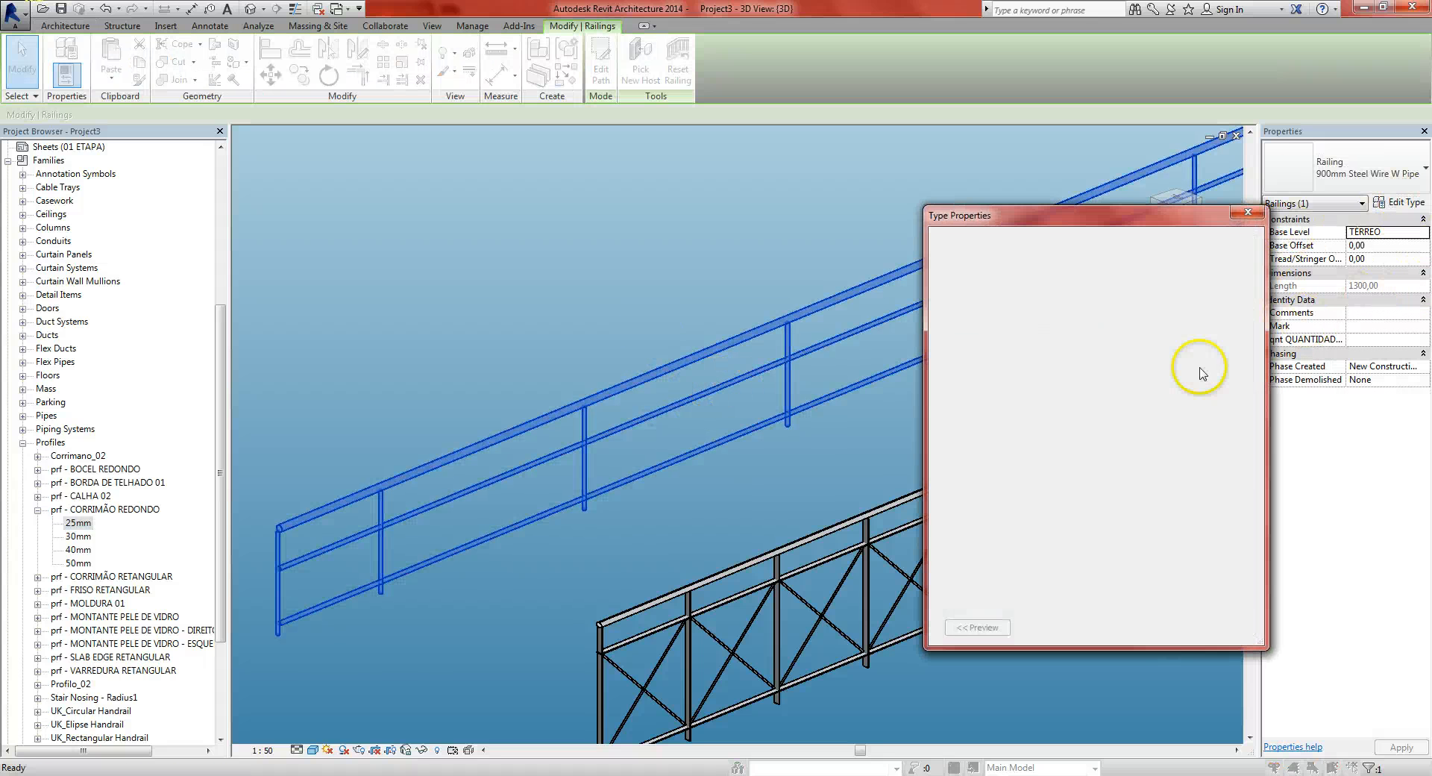
{"action": "left_click", "coordinate": [1198, 327]}
{"action": "left_click", "coordinate": [1199, 329]}
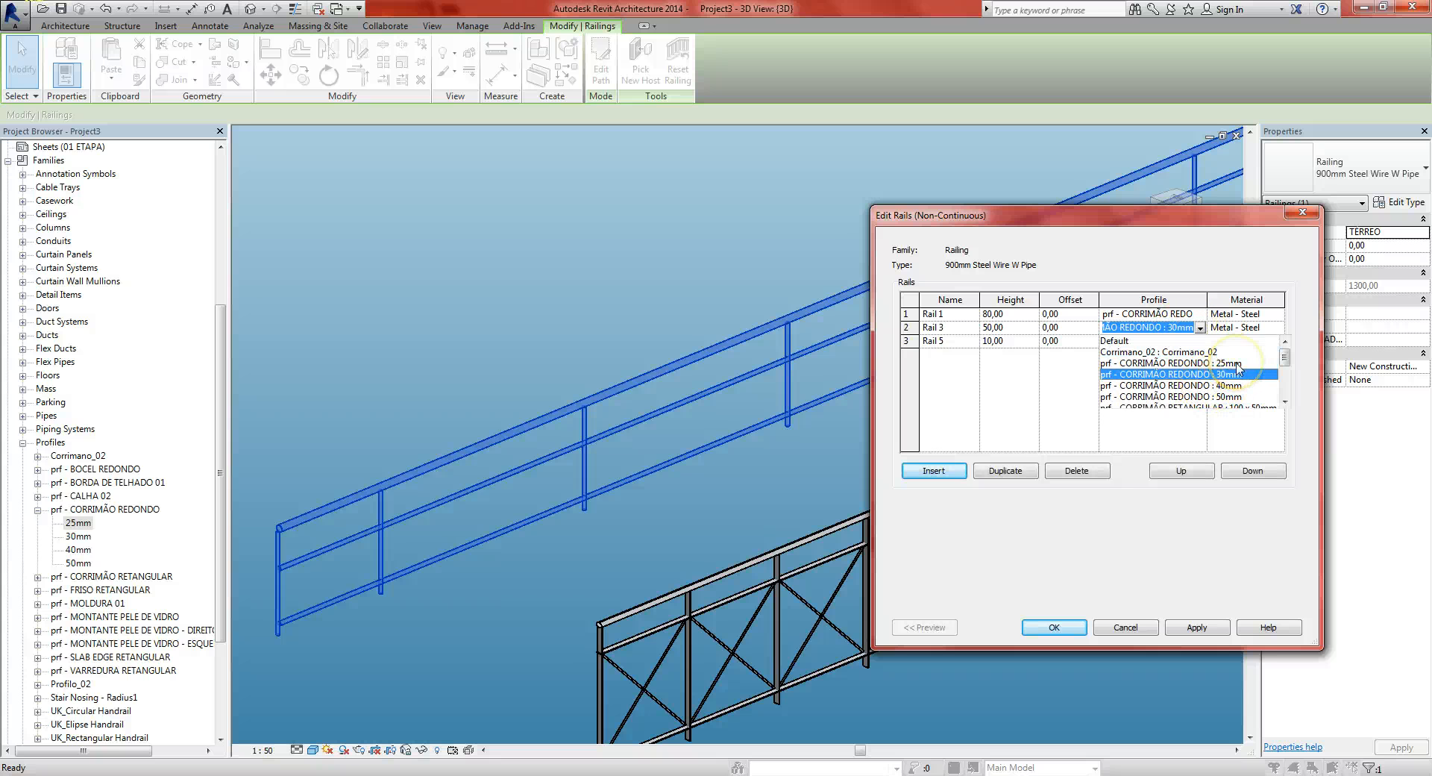
{"action": "left_click", "coordinate": [1238, 373]}
Set Rail 5's profile to prf - CORRIMÃO REDONDO : 25mm and accept the rail structure and type changes
{"action": "left_click", "coordinate": [1193, 341]}
{"action": "left_click", "coordinate": [1200, 341]}
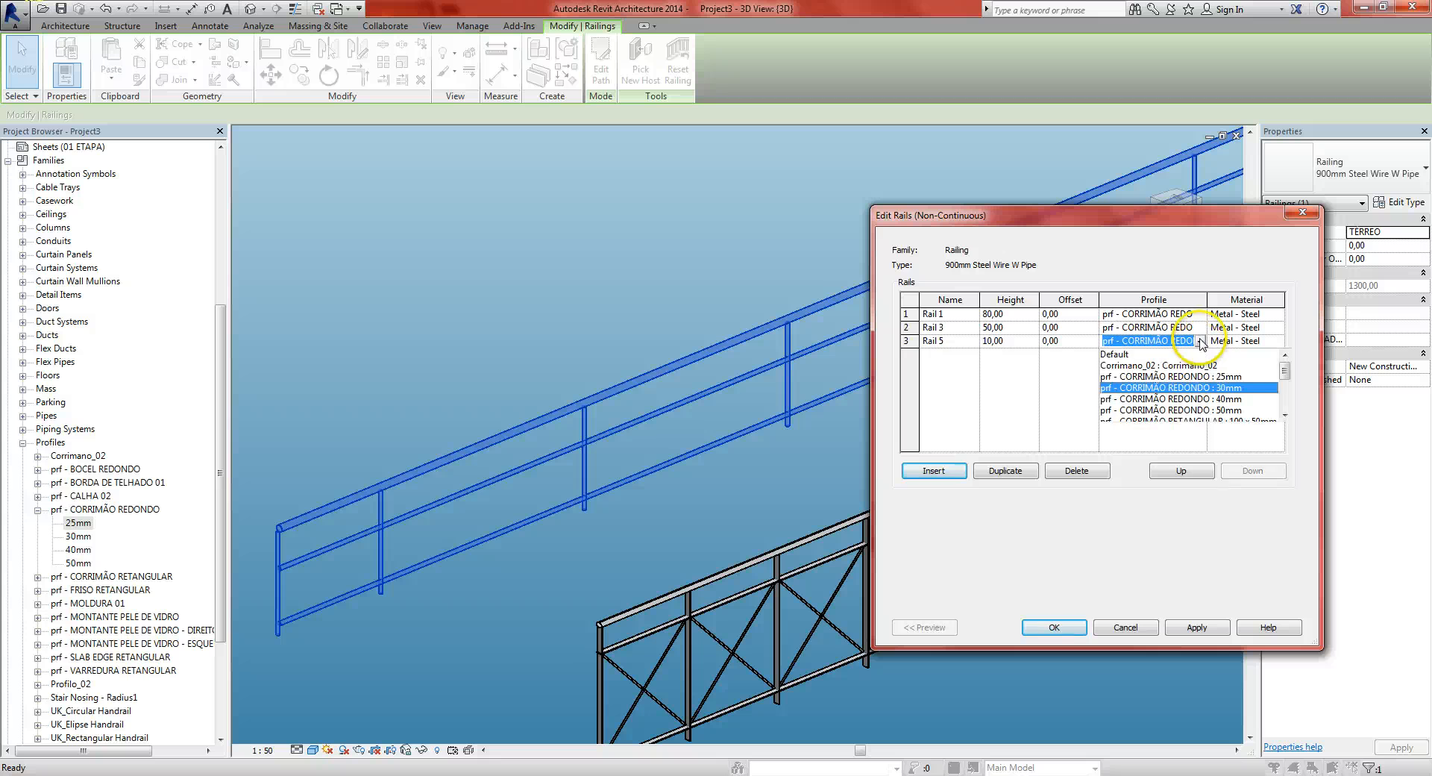
{"action": "left_click", "coordinate": [1217, 387]}
{"action": "left_click", "coordinate": [1054, 627]}
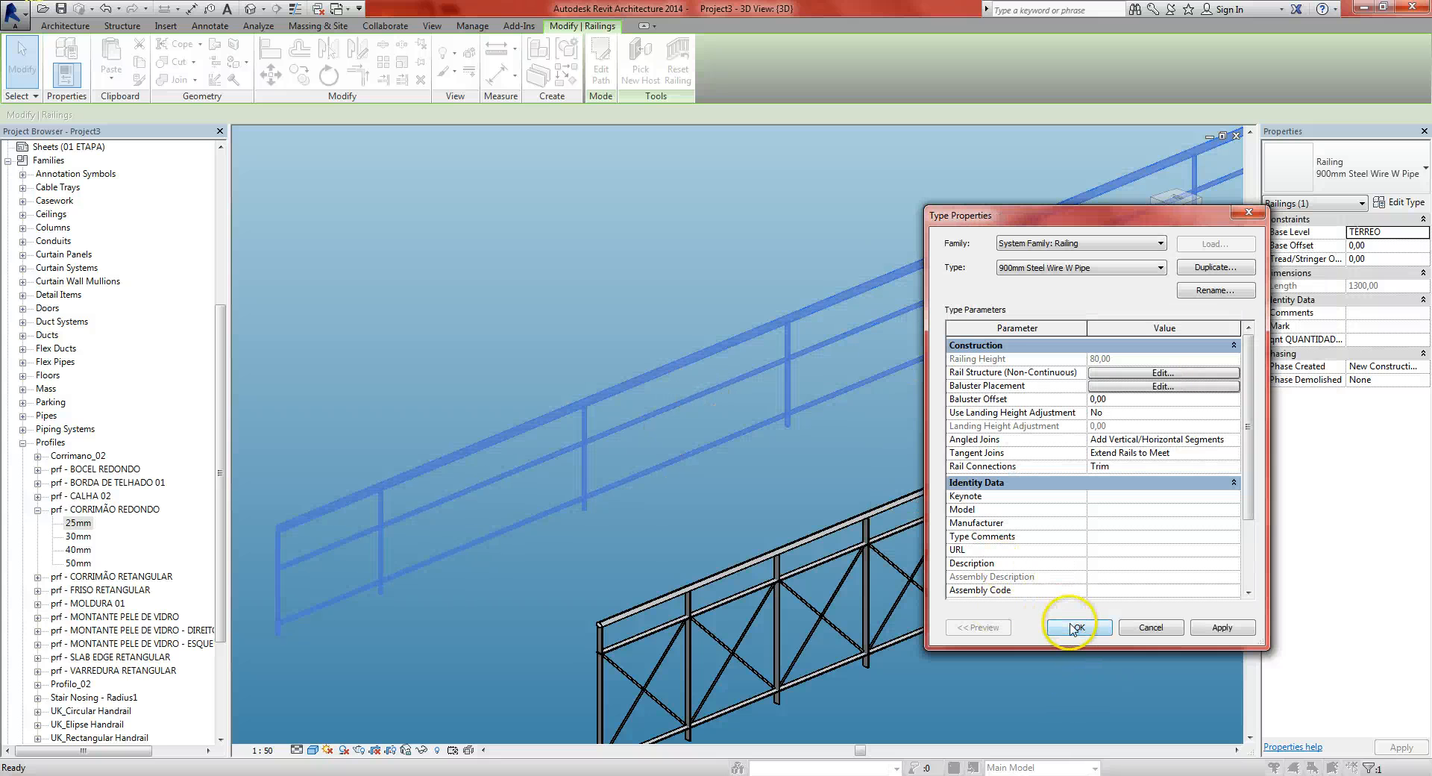
{"action": "left_click", "coordinate": [1074, 629]}
{"action": "left_click", "coordinate": [745, 457]}
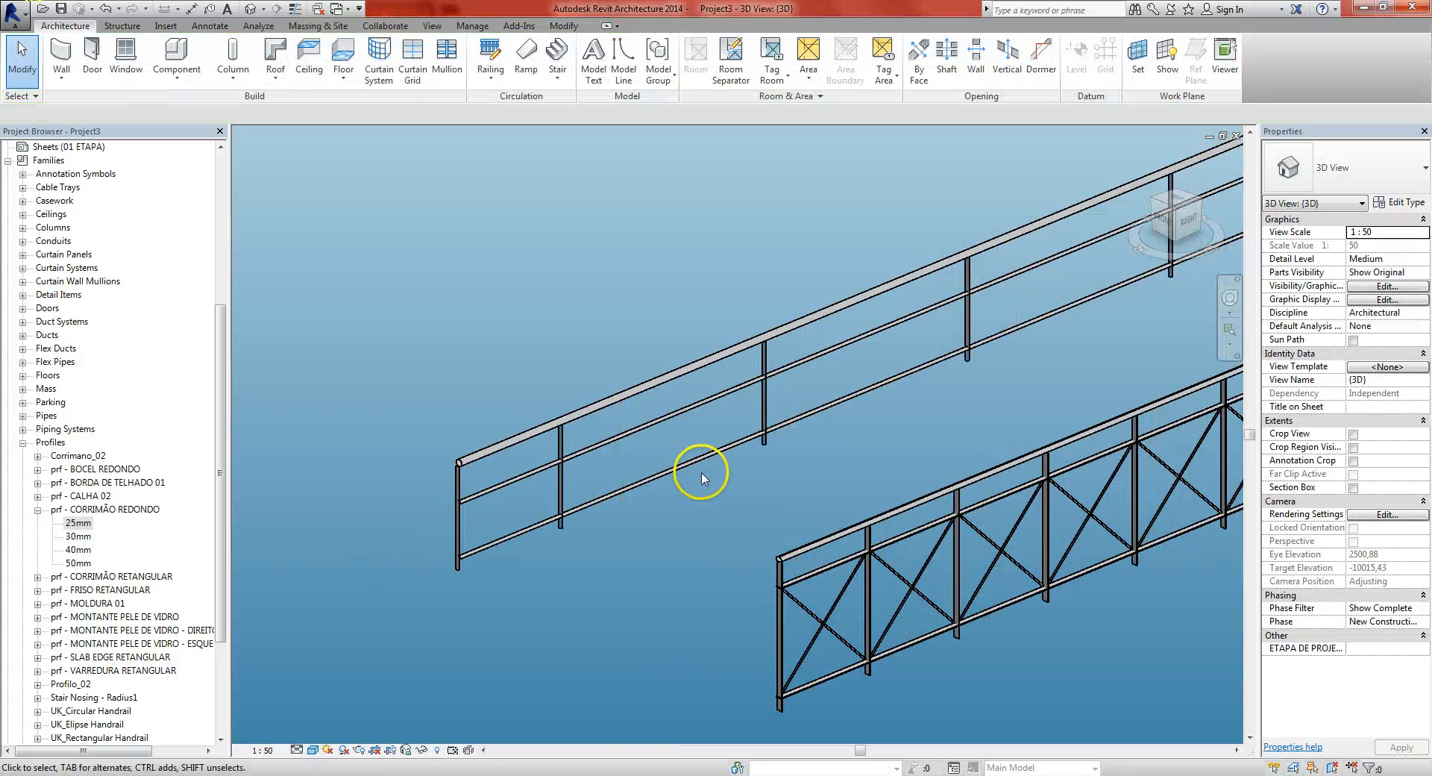
{"action": "middle_click_drag", "start_coordinate": [701, 472], "coordinate": [734, 410]}
Check the round handrail profile sizes available for Rail 1 in the same railing's rail structure, closing it without saving
{"action": "left_click", "coordinate": [636, 364]}
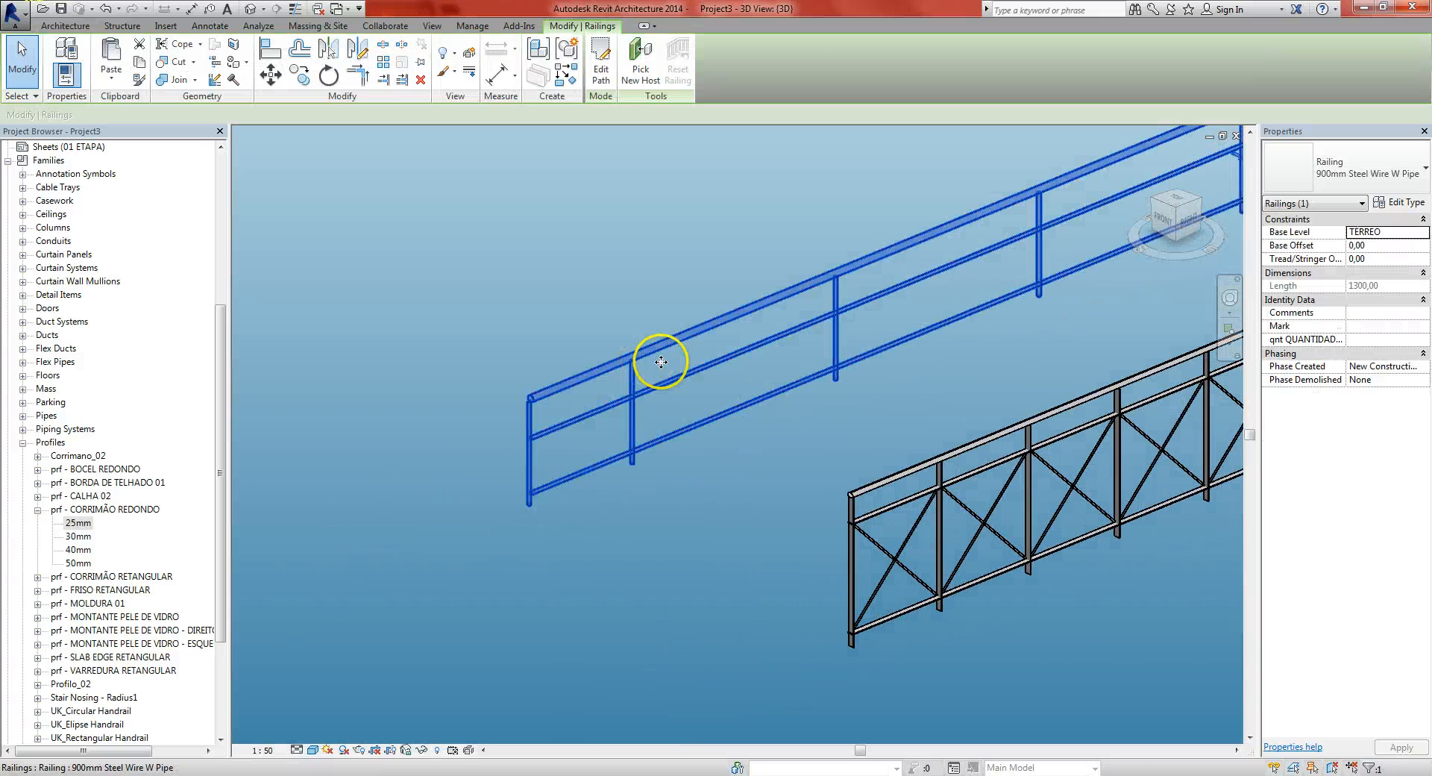
{"action": "left_click", "coordinate": [1389, 202]}
{"action": "left_click", "coordinate": [1164, 372]}
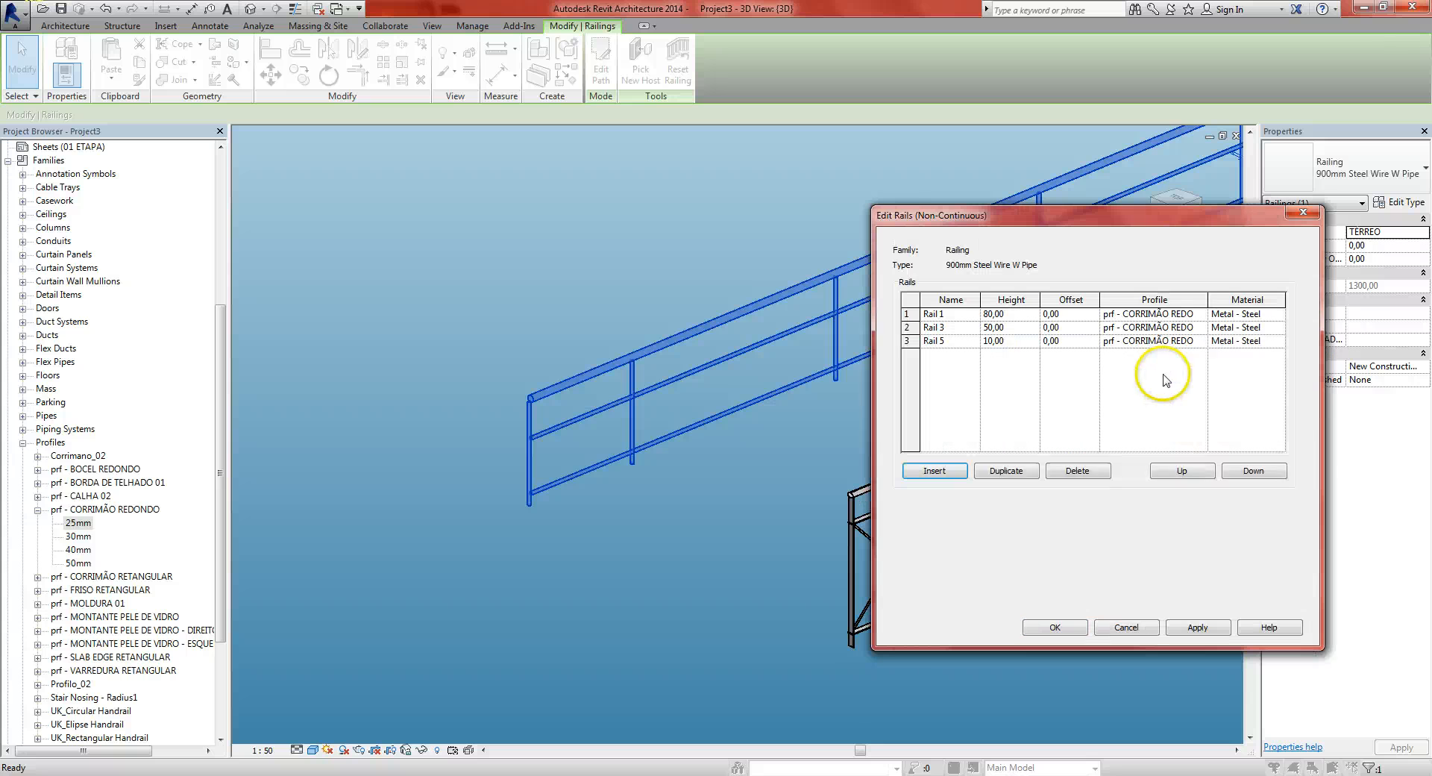
{"action": "left_click", "coordinate": [1163, 314]}
{"action": "left_click", "coordinate": [1201, 314]}
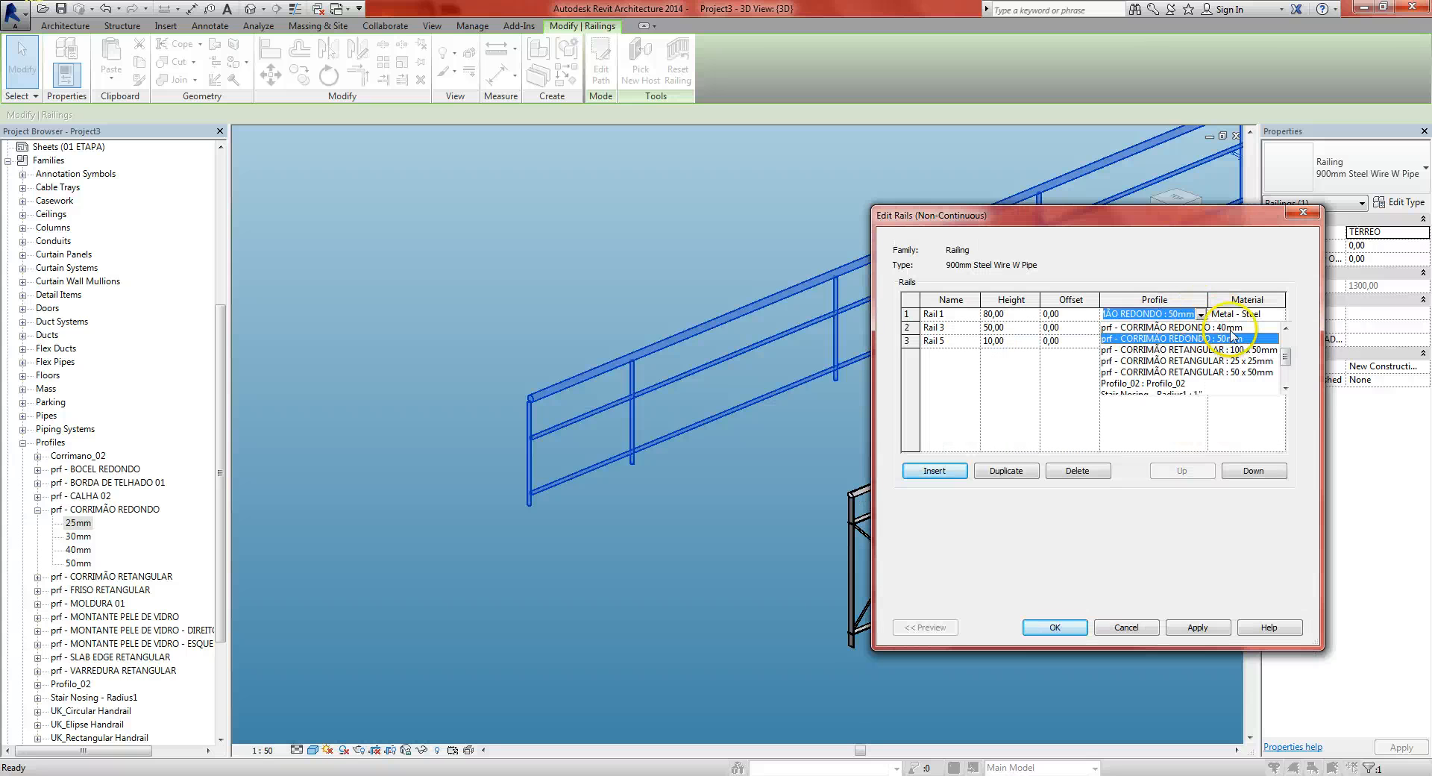
{"action": "left_click", "coordinate": [1198, 327]}
{"action": "left_click", "coordinate": [1302, 214]}
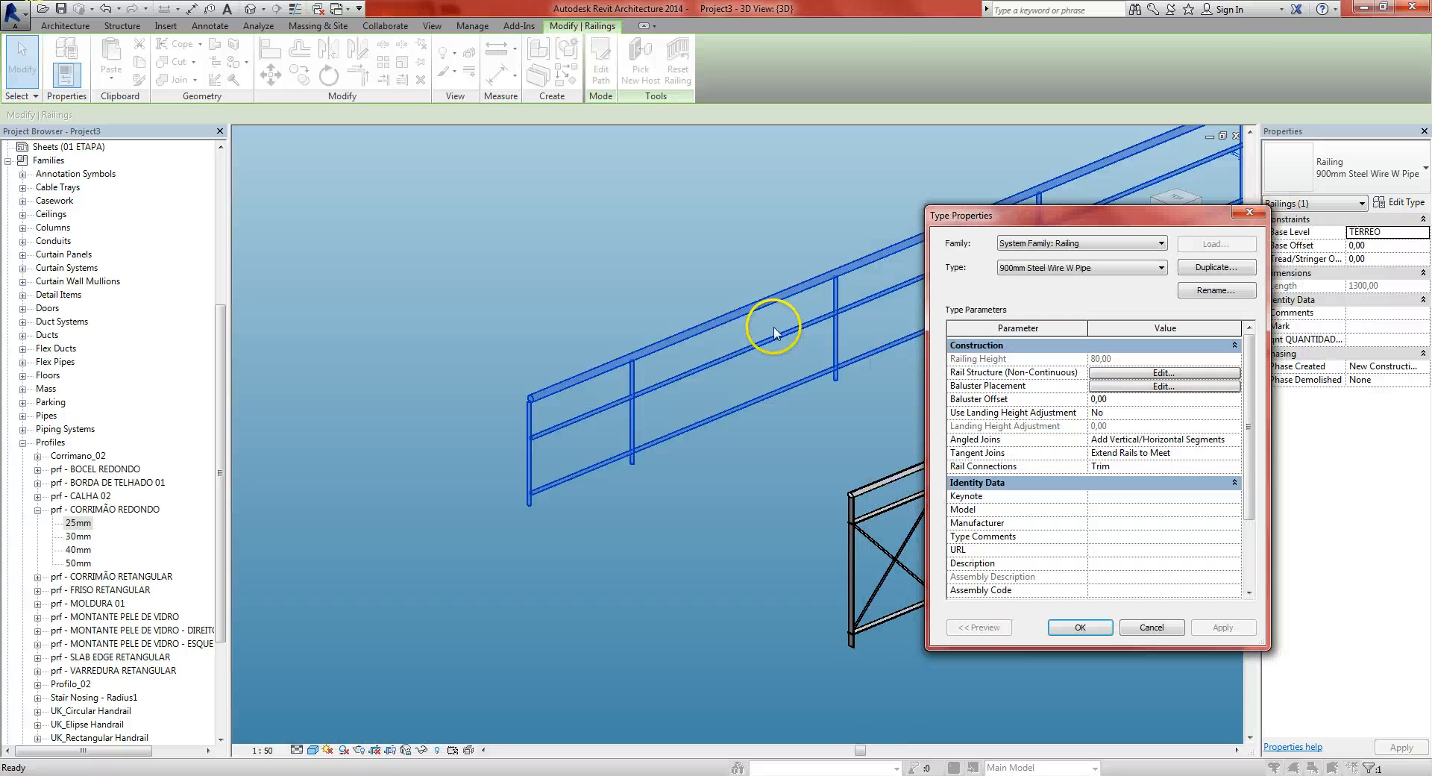
{"action": "left_click", "coordinate": [1248, 215]}
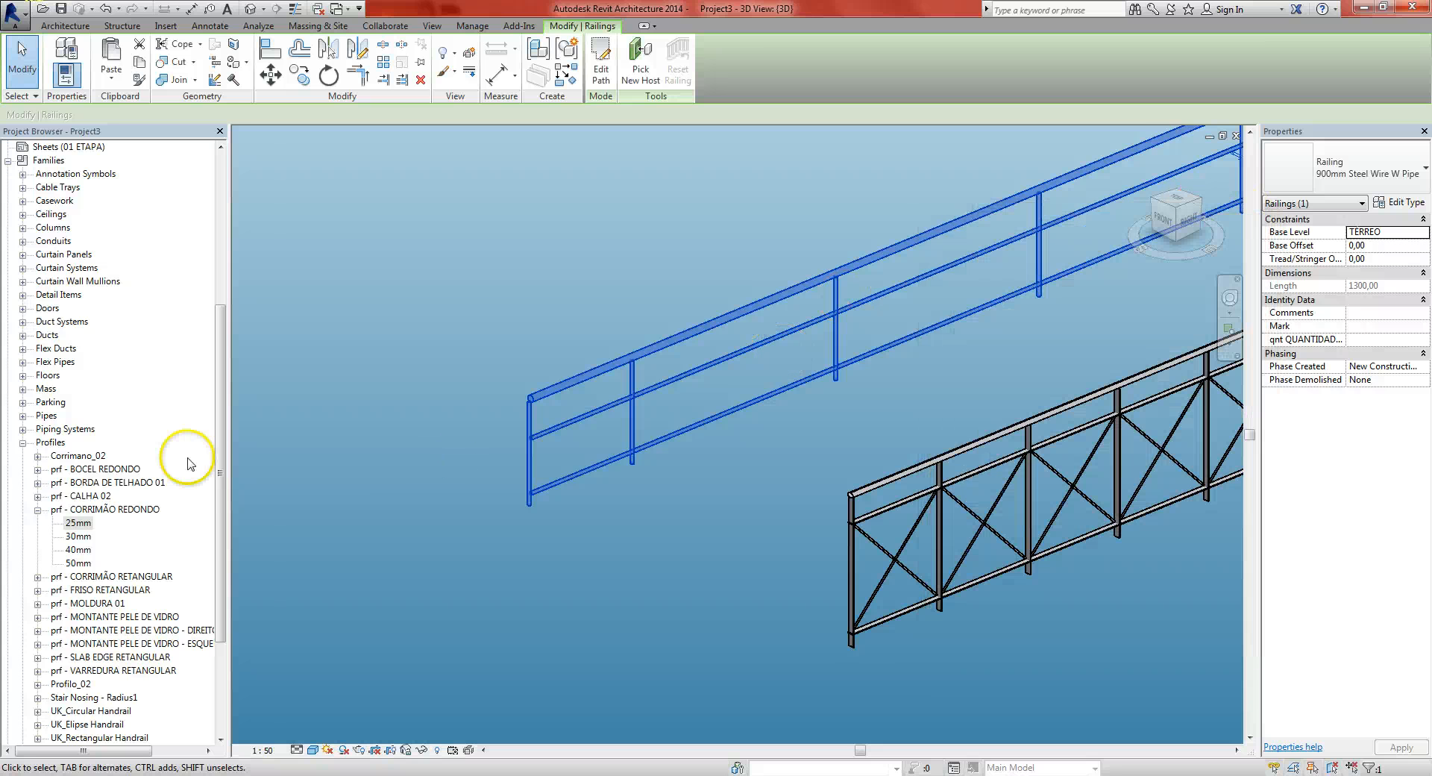
Duplicate the 50mm type of the prf - CORRIMÃO REDONDO profile family and name the copy 75mm
{"action": "middle_click_drag", "start_coordinate": [345, 481], "coordinate": [385, 471]}
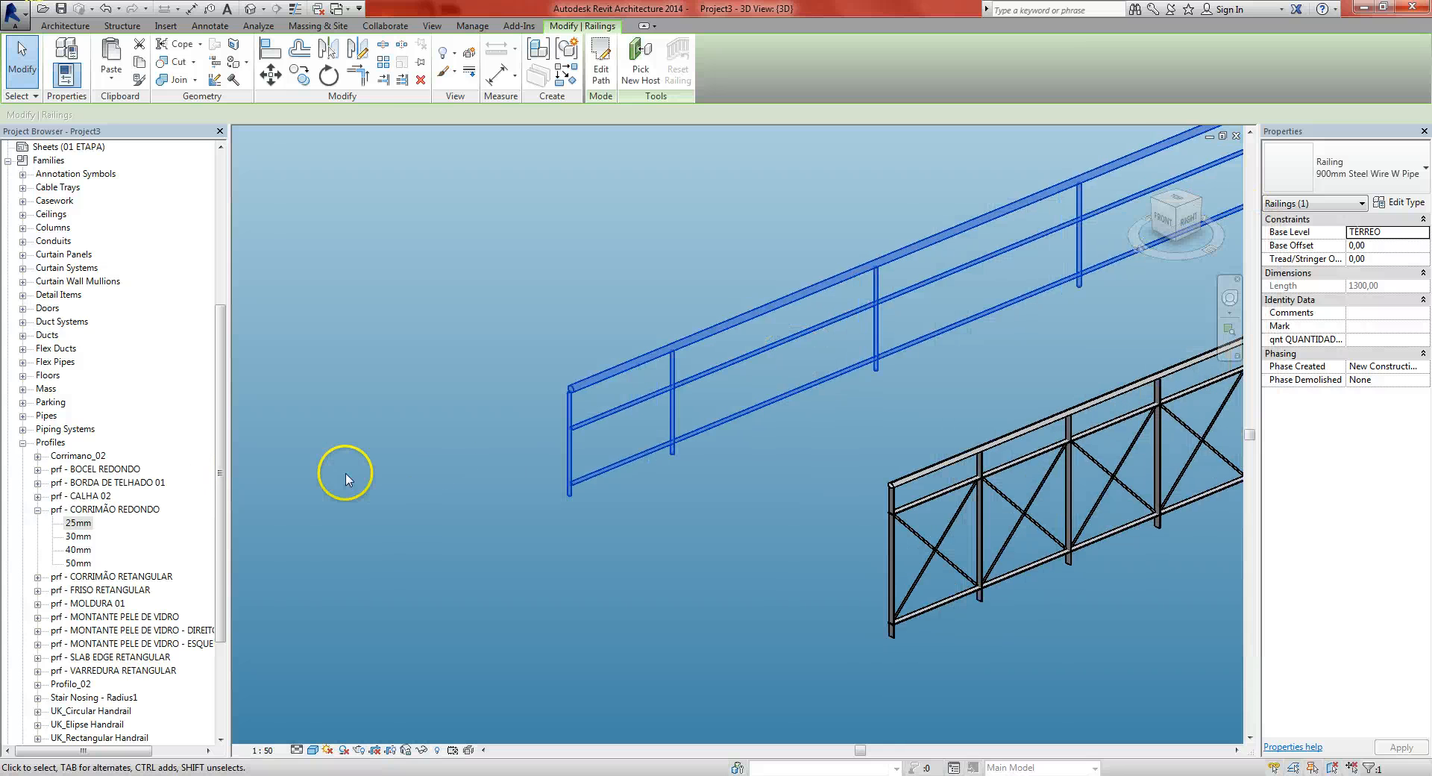
{"action": "left_click", "coordinate": [77, 563]}
{"action": "right_click", "coordinate": [78, 563]}
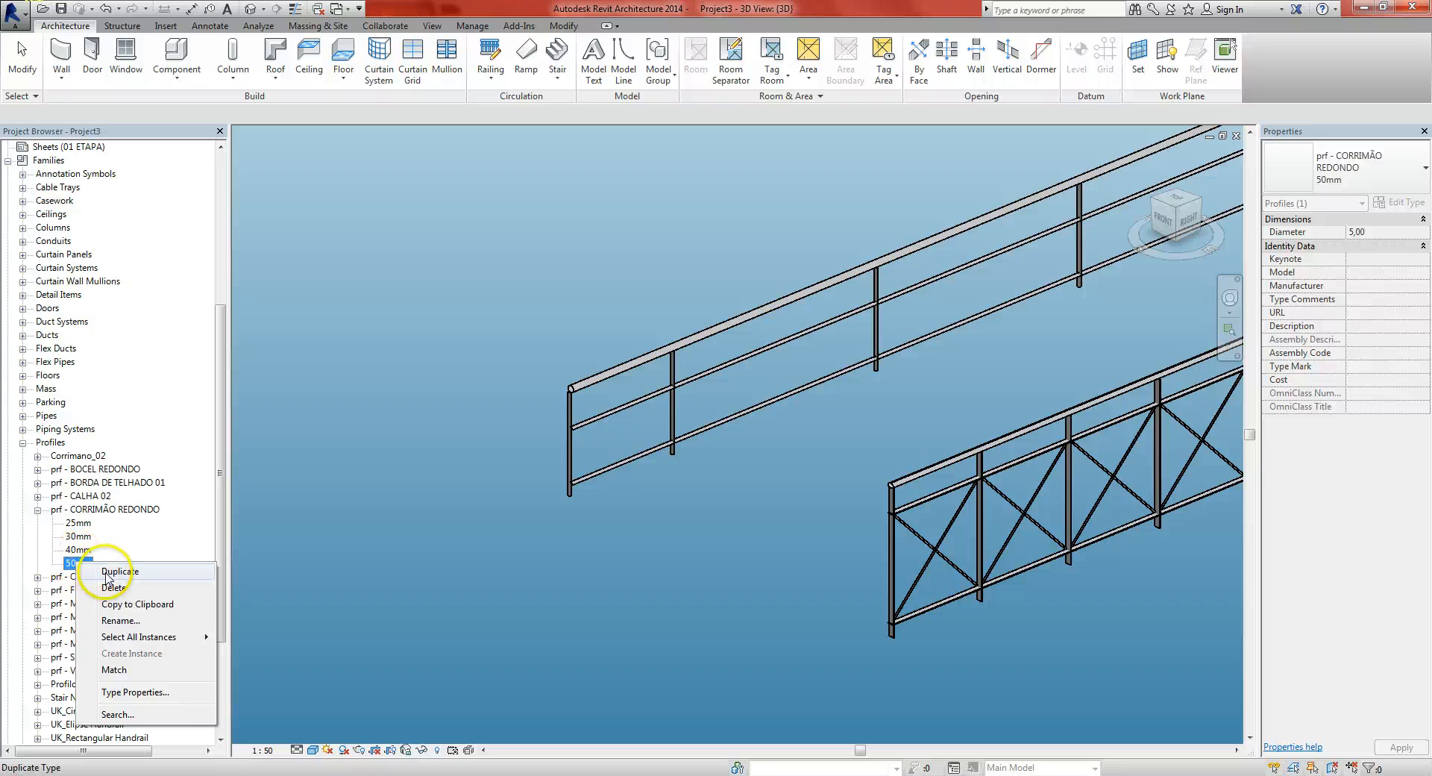
{"action": "left_click", "coordinate": [104, 573]}
{"action": "left_click", "coordinate": [111, 573]}
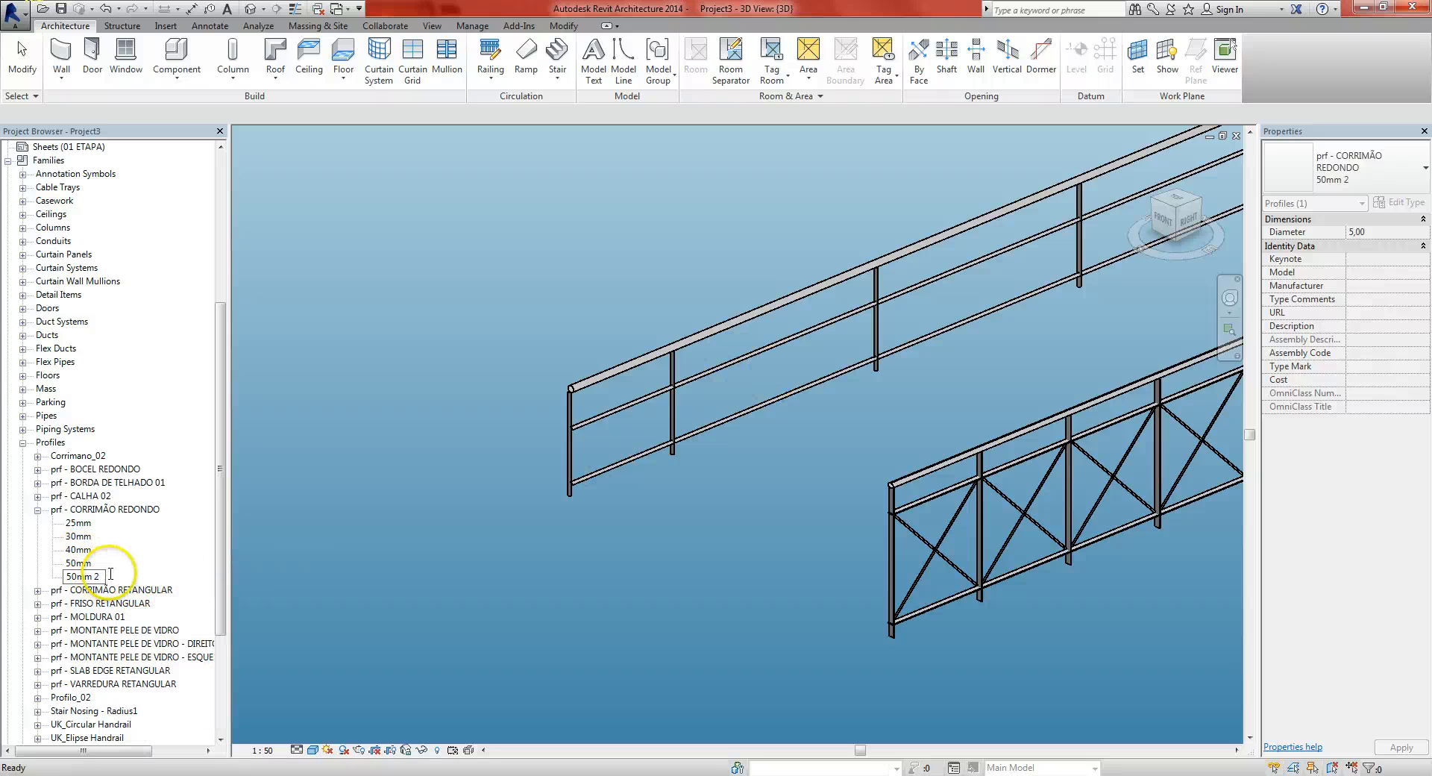
{"action": "left_click_drag", "start_coordinate": [77, 576], "coordinate": [58, 578]}
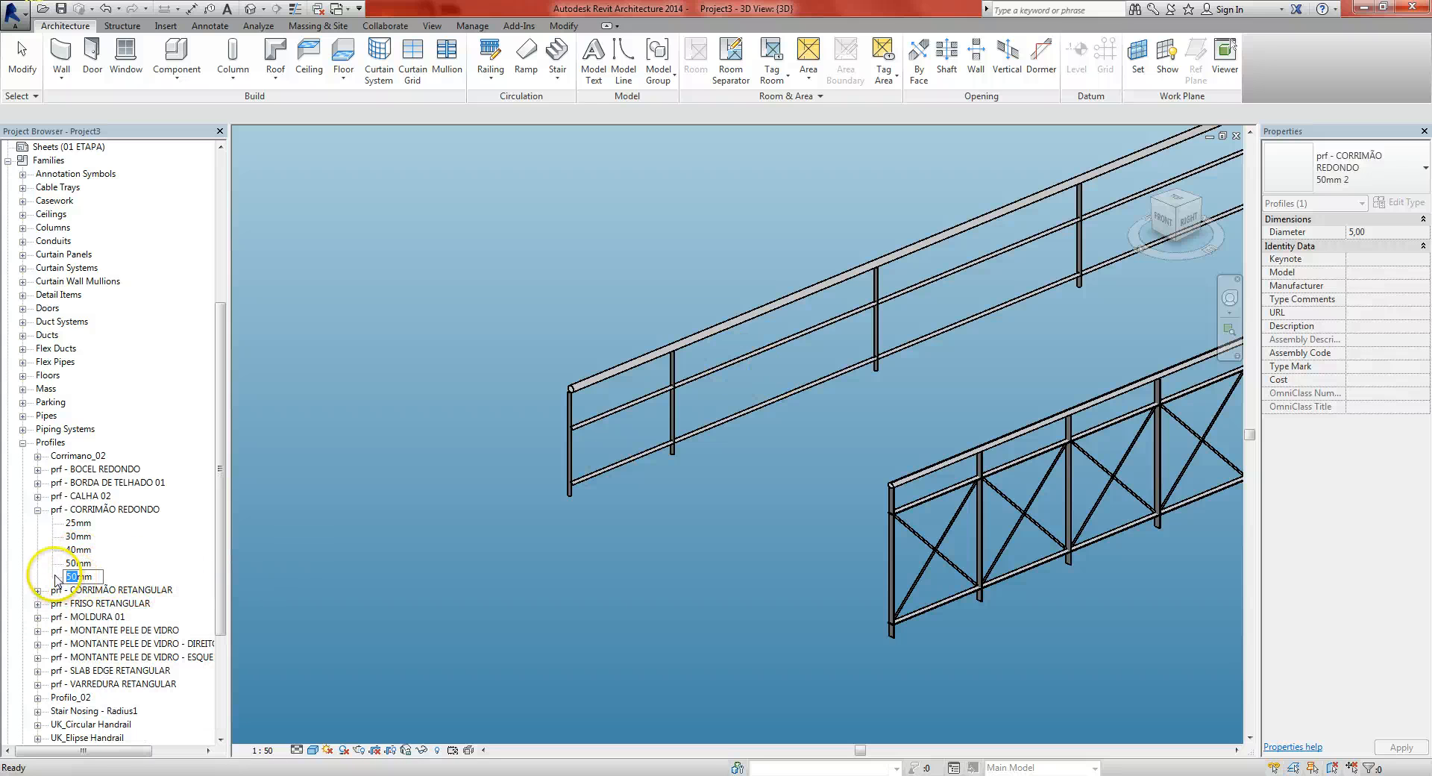
{"action": "type", "text": "75"}
{"action": "key", "text": "Return"}
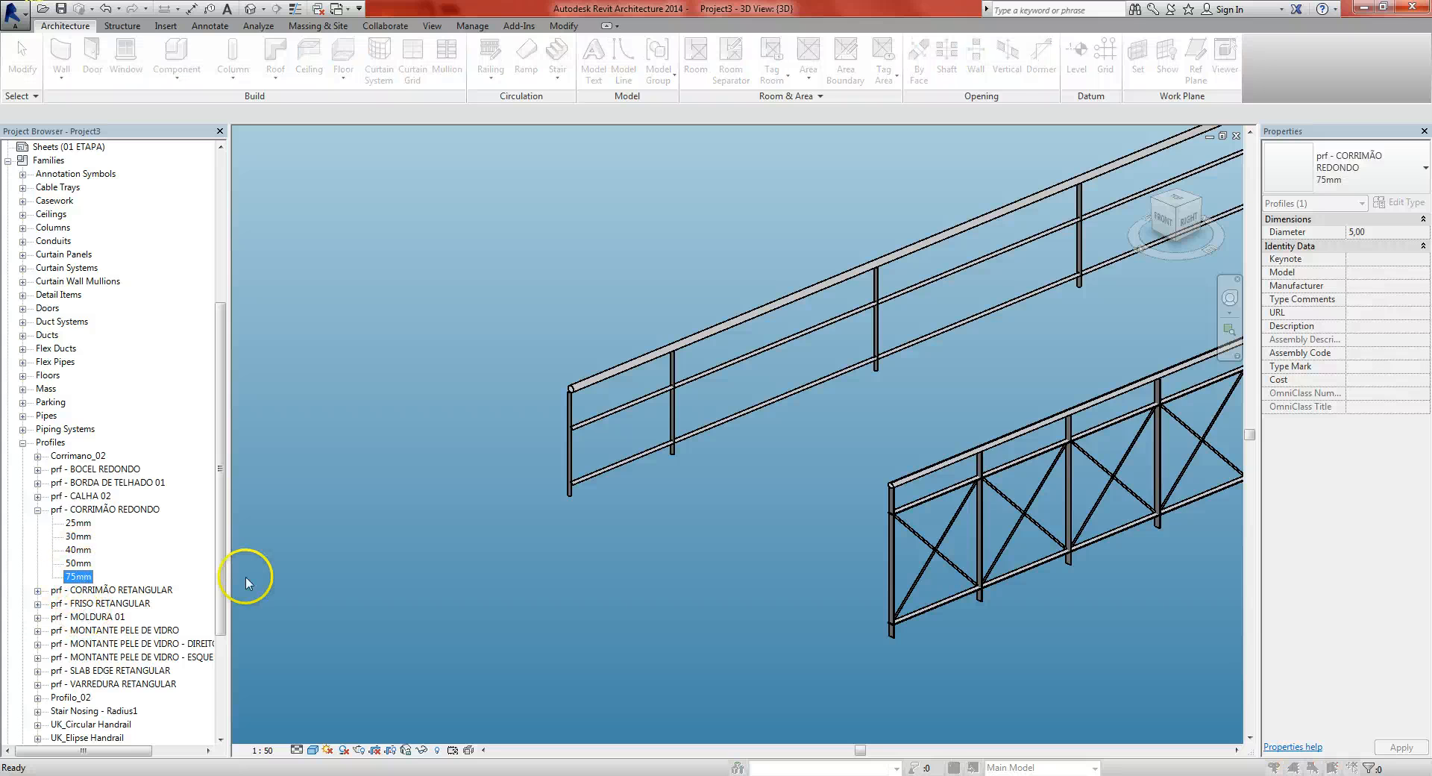
Set the Diameter of the 75mm prf - CORRIMÃO REDONDO profile type to 7,5
{"action": "key", "text": "Return"}
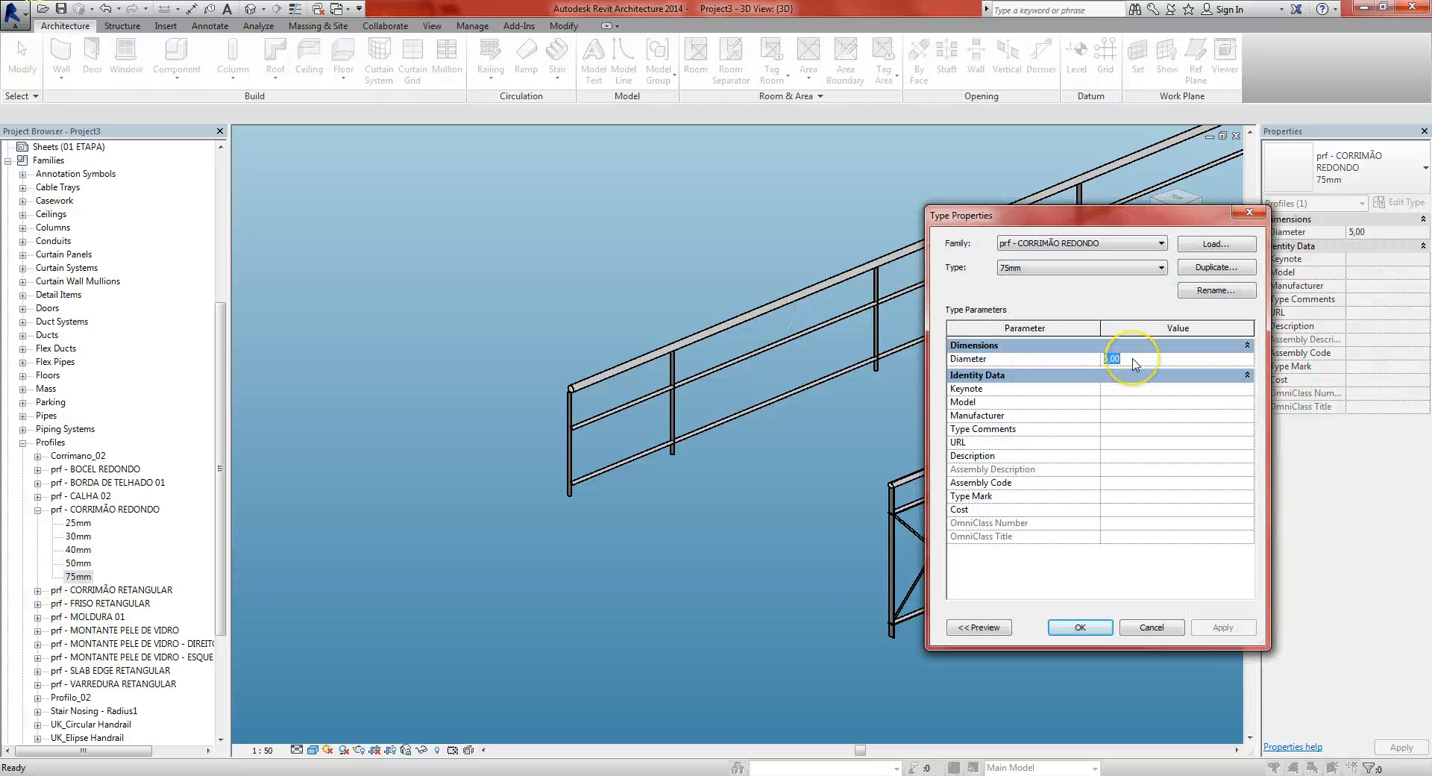
{"action": "type", "text": "7,5"}
{"action": "left_click", "coordinate": [1080, 626]}
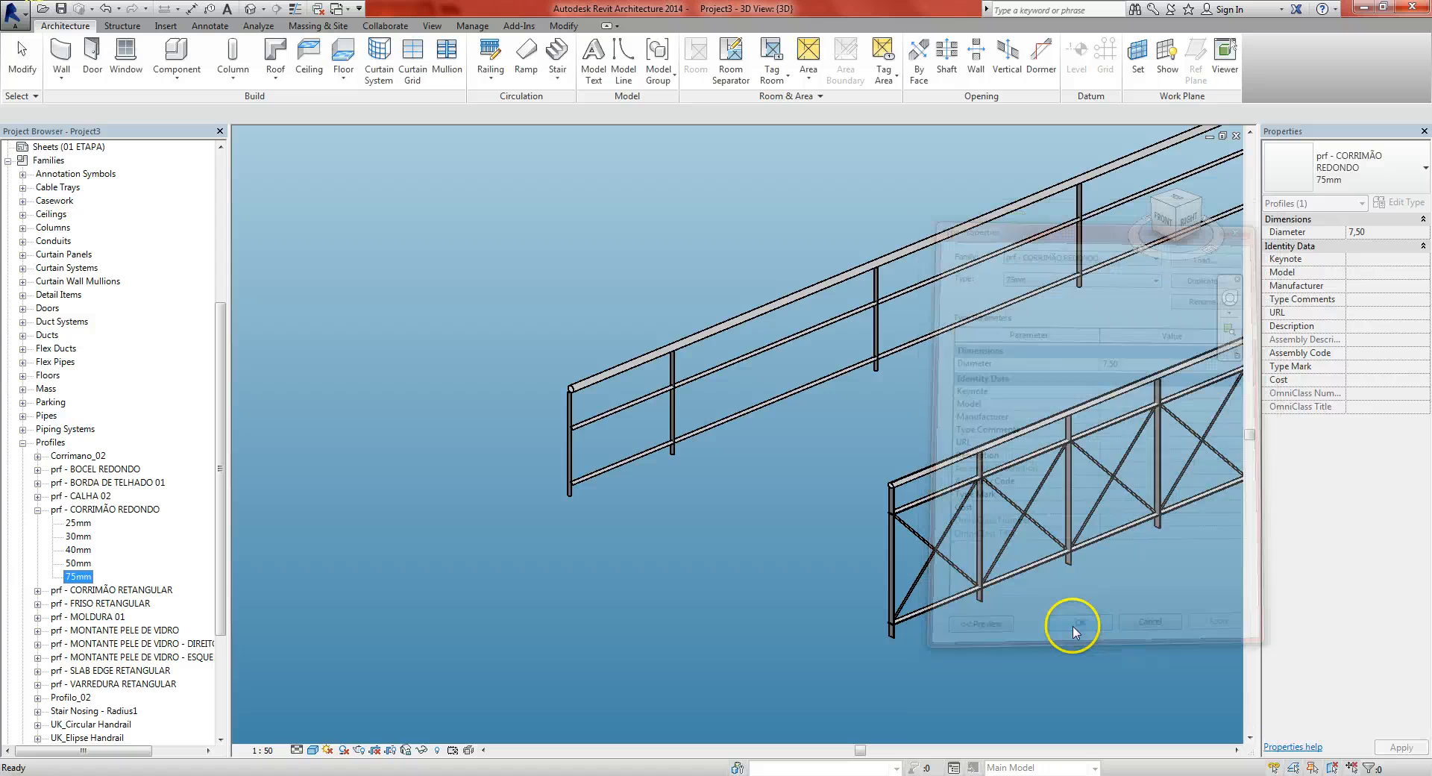
Set Rail 1's profile to prf - CORRIMÃO REDONDO : 75mm in the 900mm Steel Wire W Pipe railing and accept the type changes
{"action": "left_click", "coordinate": [812, 333]}
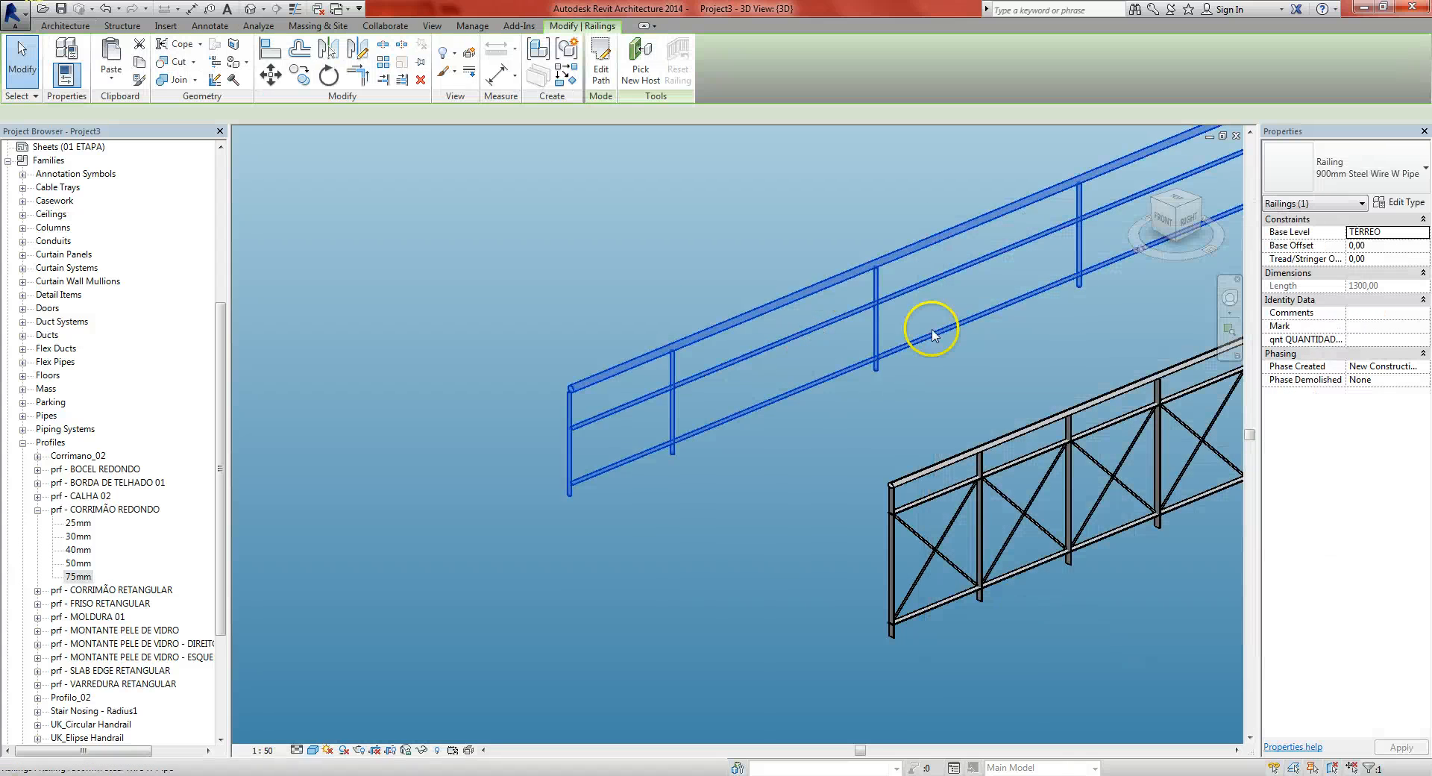
{"action": "left_click", "coordinate": [1396, 205]}
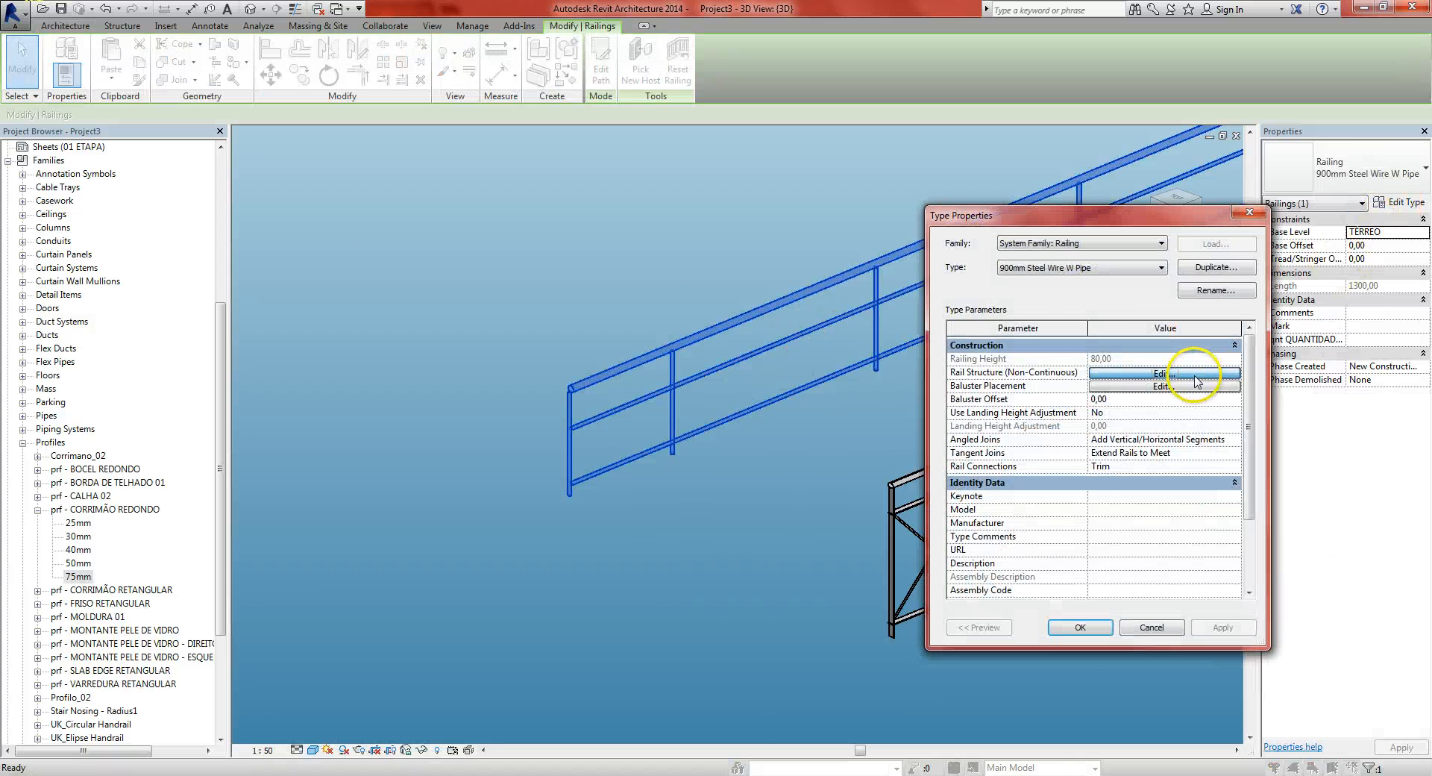
{"action": "left_click", "coordinate": [1156, 371]}
{"action": "left_click", "coordinate": [1167, 314]}
{"action": "left_click", "coordinate": [1202, 314]}
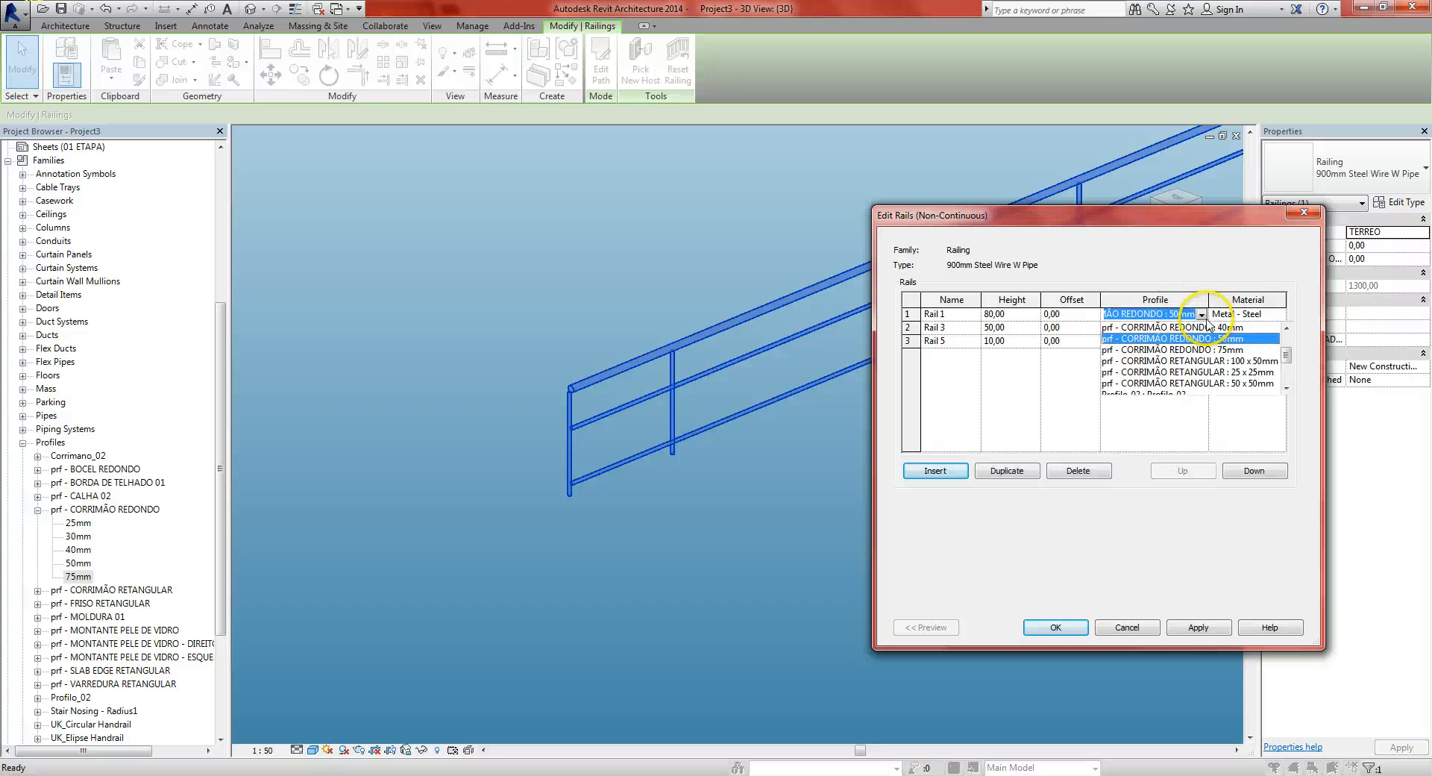
{"action": "left_click", "coordinate": [1223, 349]}
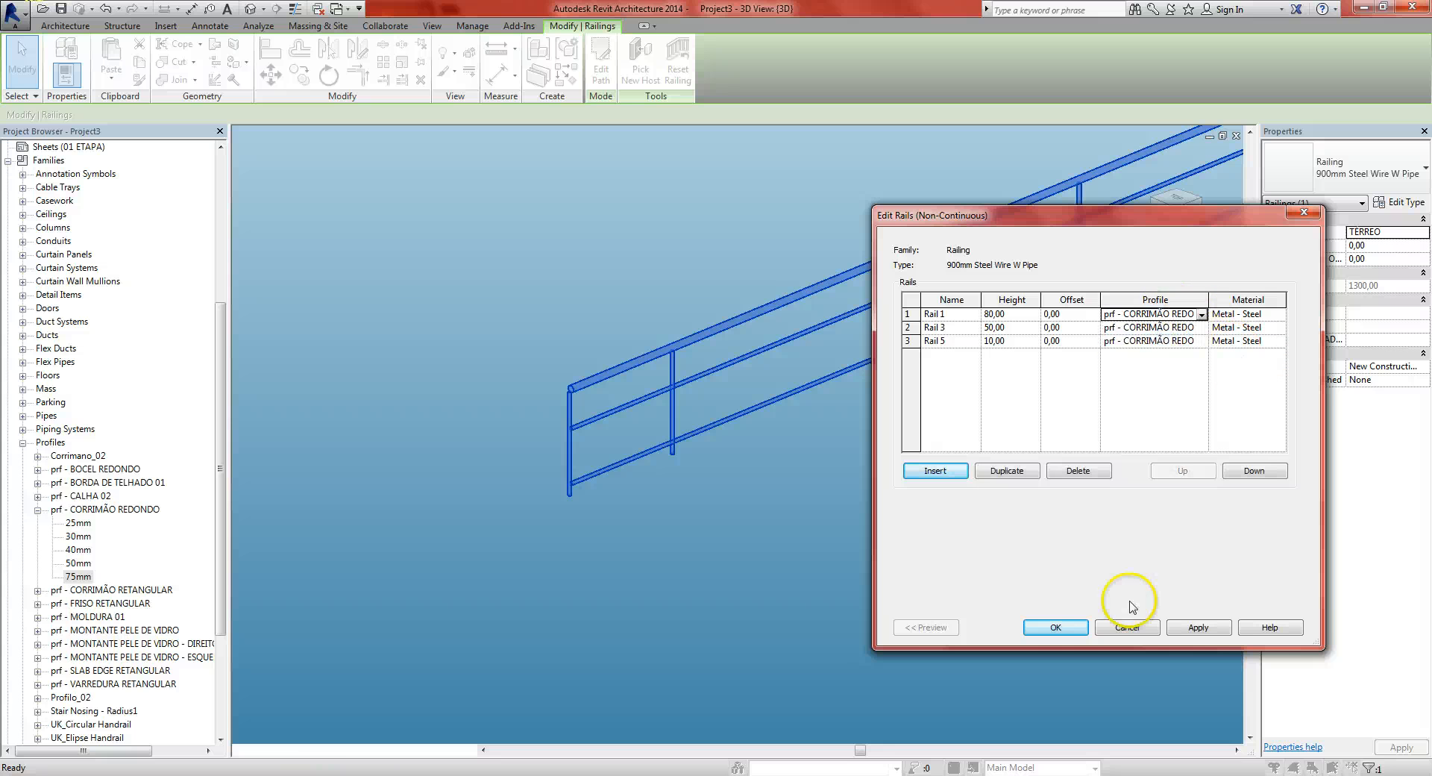
{"action": "left_click", "coordinate": [1065, 633]}
{"action": "left_click", "coordinate": [1065, 633]}
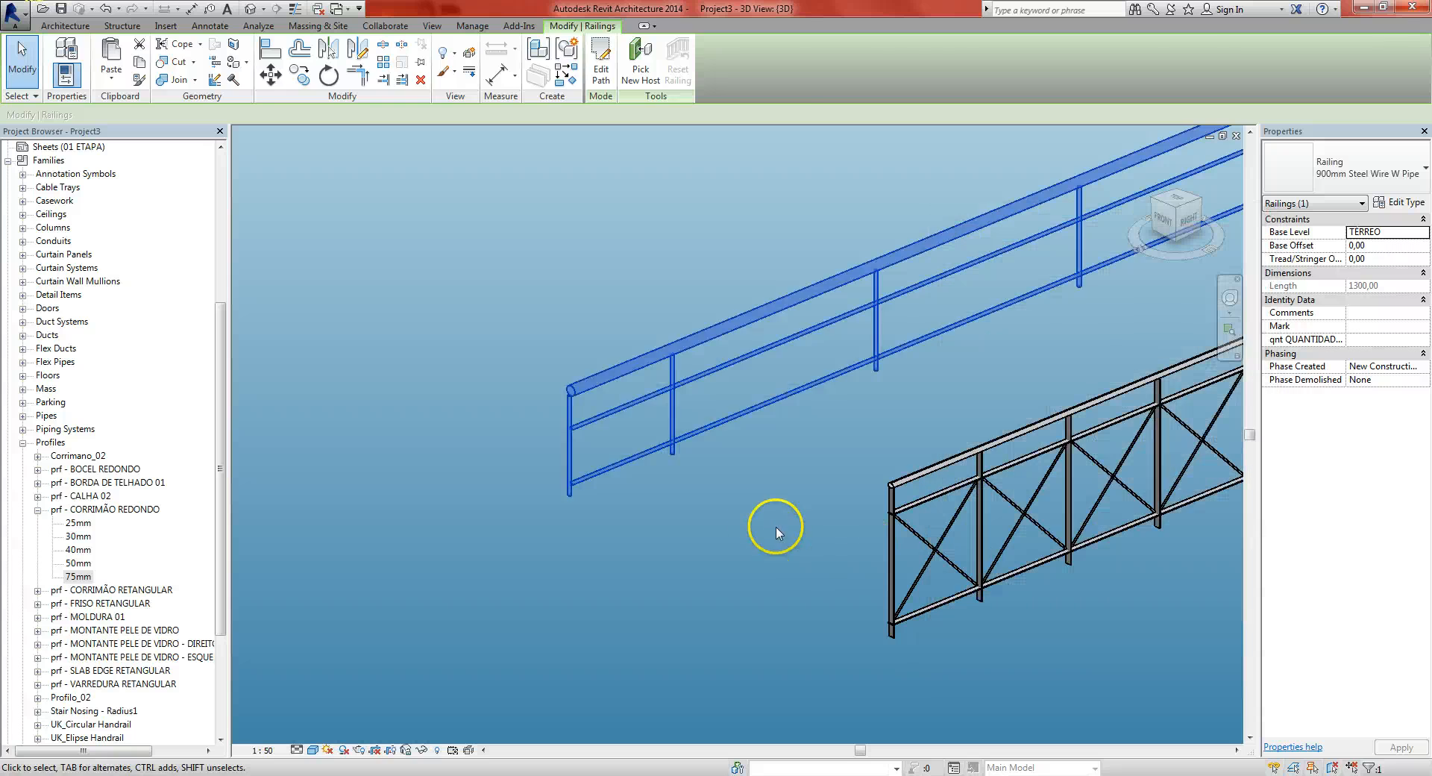
{"action": "left_click", "coordinate": [820, 448]}
Check the baluster families available for the start post in the same railing's baluster placement, closing it without saving
{"action": "middle_click_drag", "start_coordinate": [821, 445], "coordinate": [740, 485]}
{"action": "scroll", "coordinate": [564, 428], "scroll_direction": "down", "scroll_amount": 2}
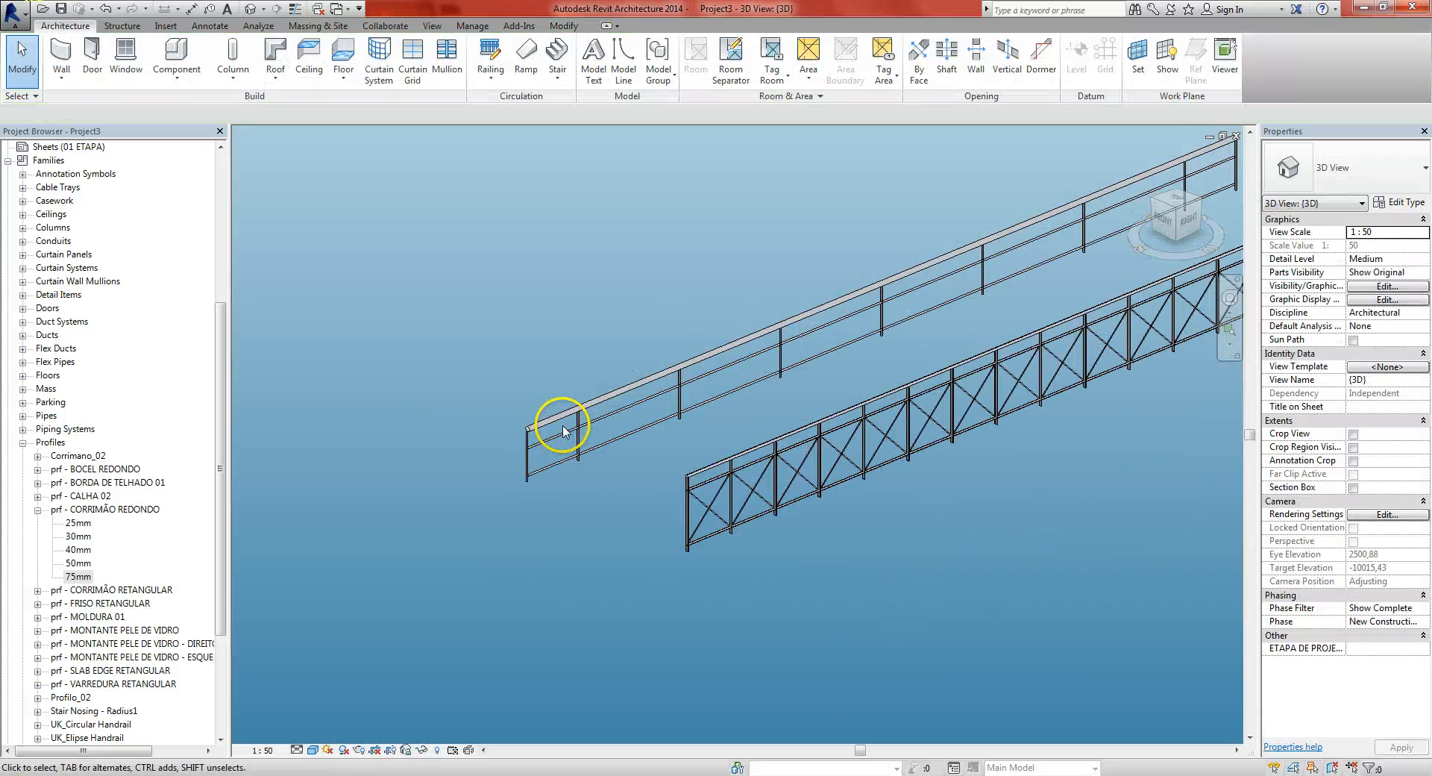
{"action": "middle_click_drag", "start_coordinate": [865, 441], "coordinate": [804, 476]}
{"action": "scroll", "coordinate": [738, 403], "scroll_direction": "up", "scroll_amount": 1}
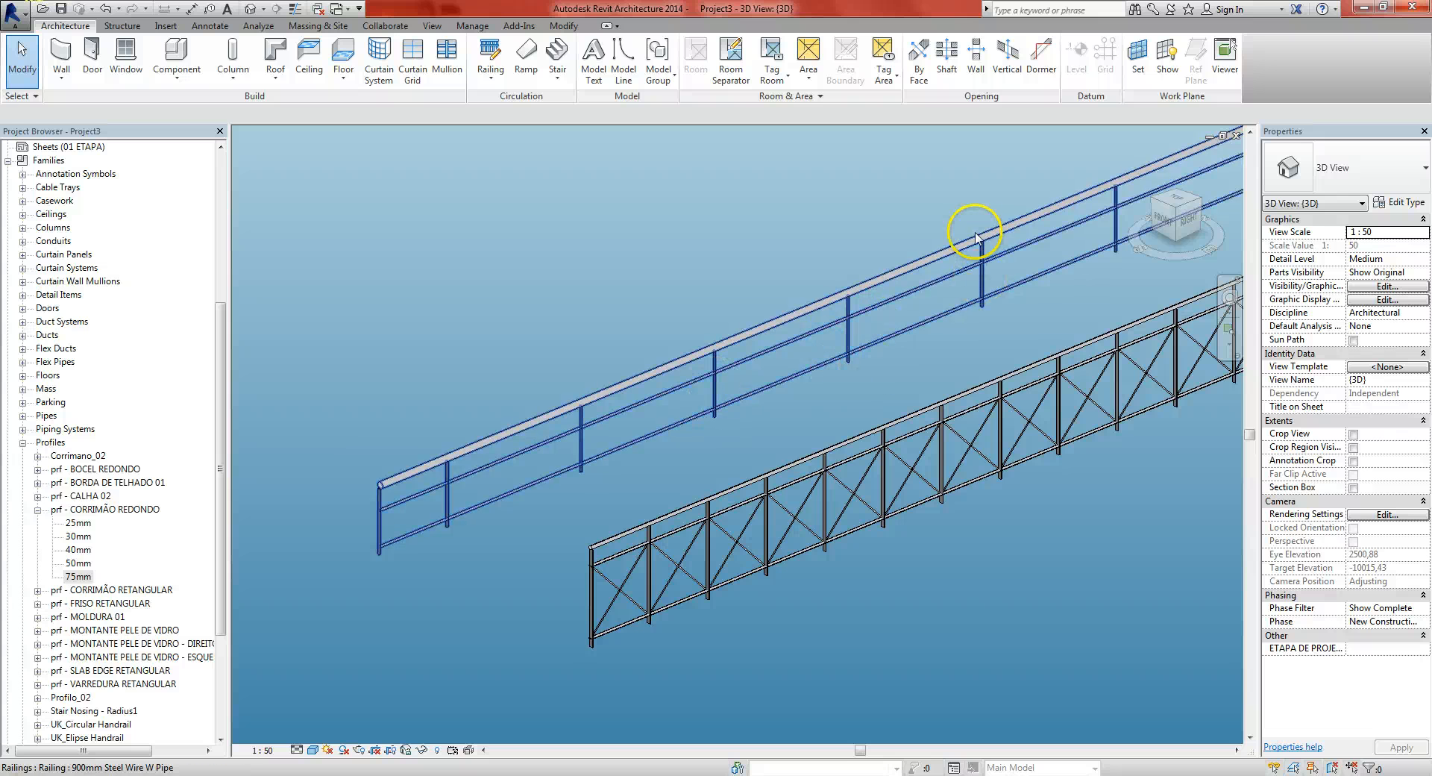
{"action": "middle_click_drag", "start_coordinate": [1022, 289], "coordinate": [962, 347]}
{"action": "middle_click_drag", "start_coordinate": [1064, 331], "coordinate": [968, 374]}
{"action": "scroll", "coordinate": [756, 420], "scroll_direction": "up", "scroll_amount": 1}
{"action": "middle_click_drag", "start_coordinate": [755, 422], "coordinate": [901, 347]}
{"action": "left_click", "coordinate": [833, 365]}
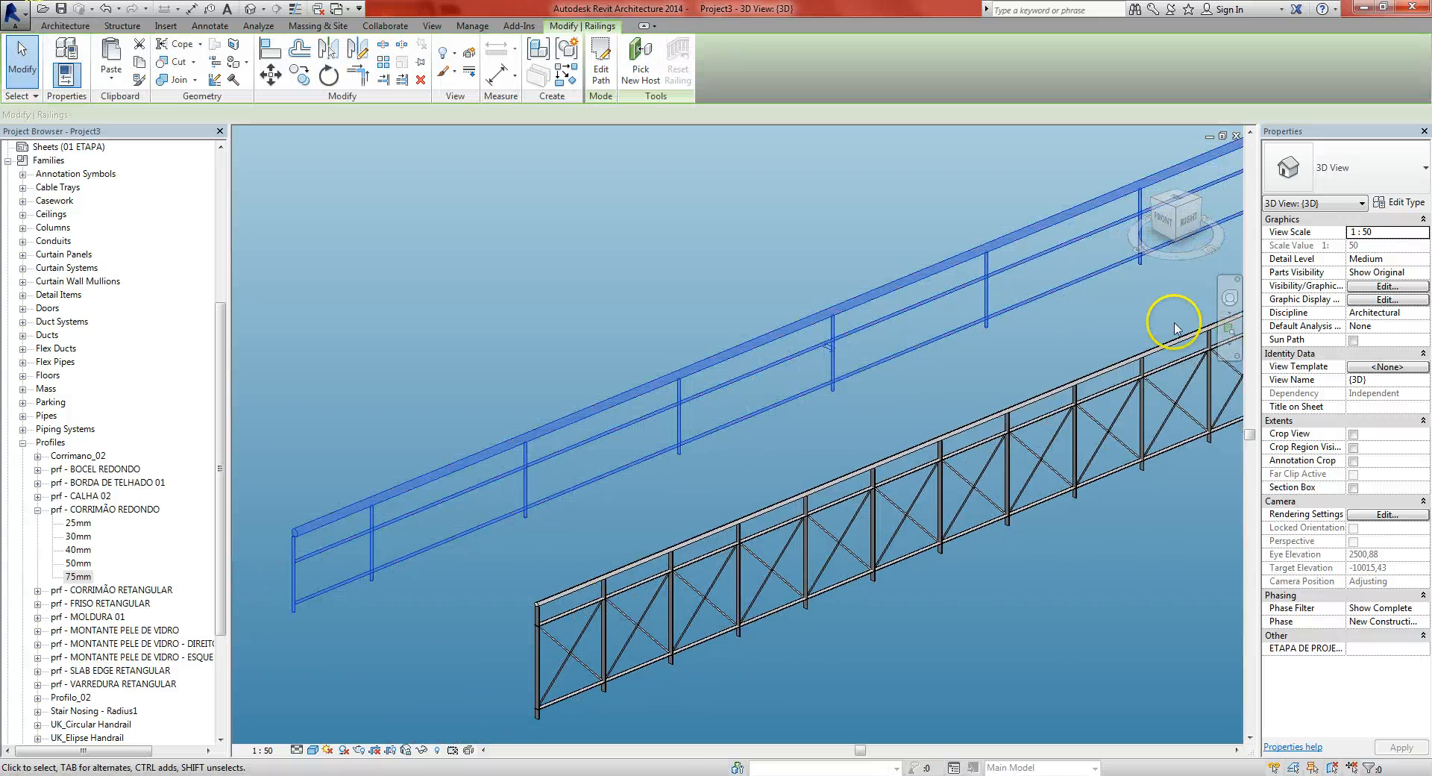
{"action": "left_click", "coordinate": [1386, 203]}
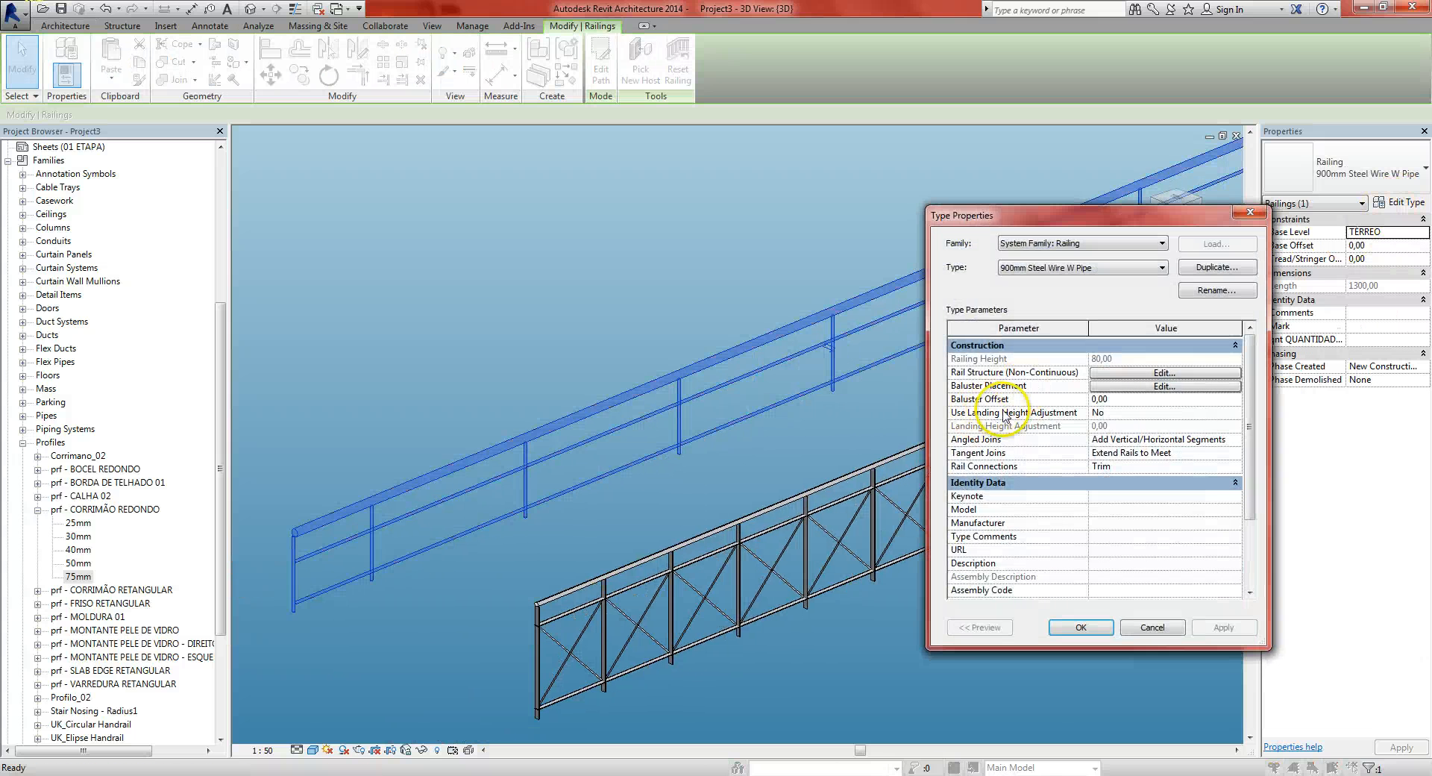
{"action": "left_click", "coordinate": [1095, 386]}
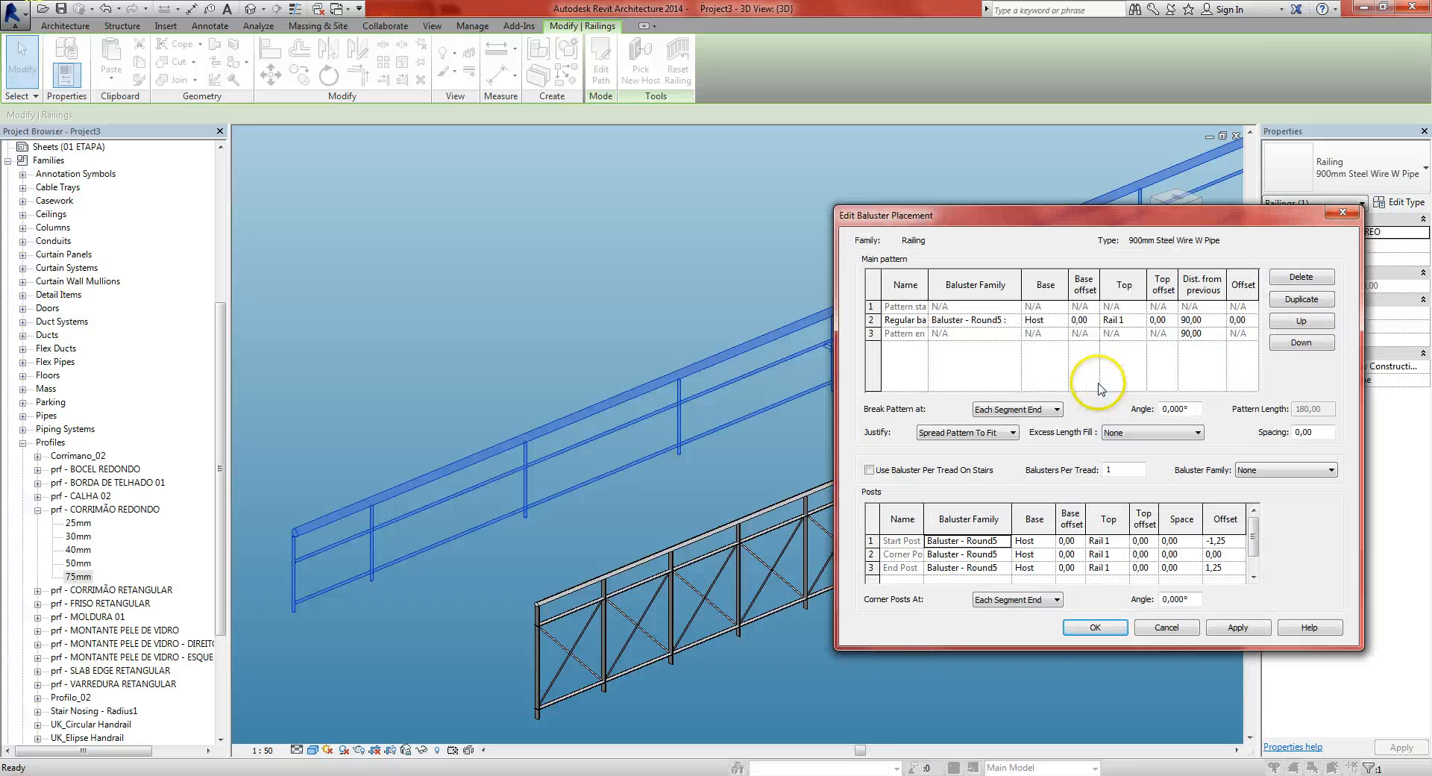
{"action": "left_click", "coordinate": [1004, 544]}
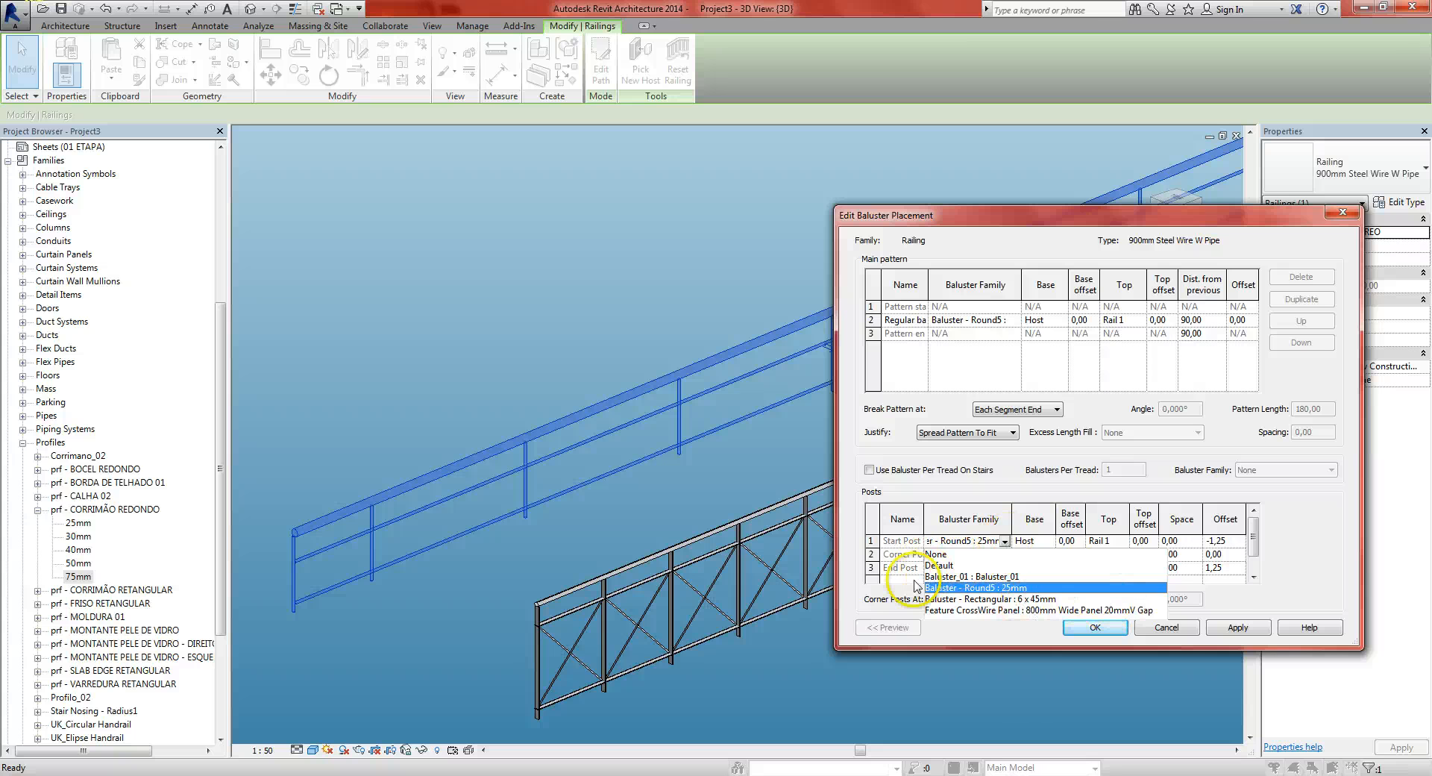
{"action": "left_click", "coordinate": [977, 538]}
{"action": "left_click", "coordinate": [1346, 216]}
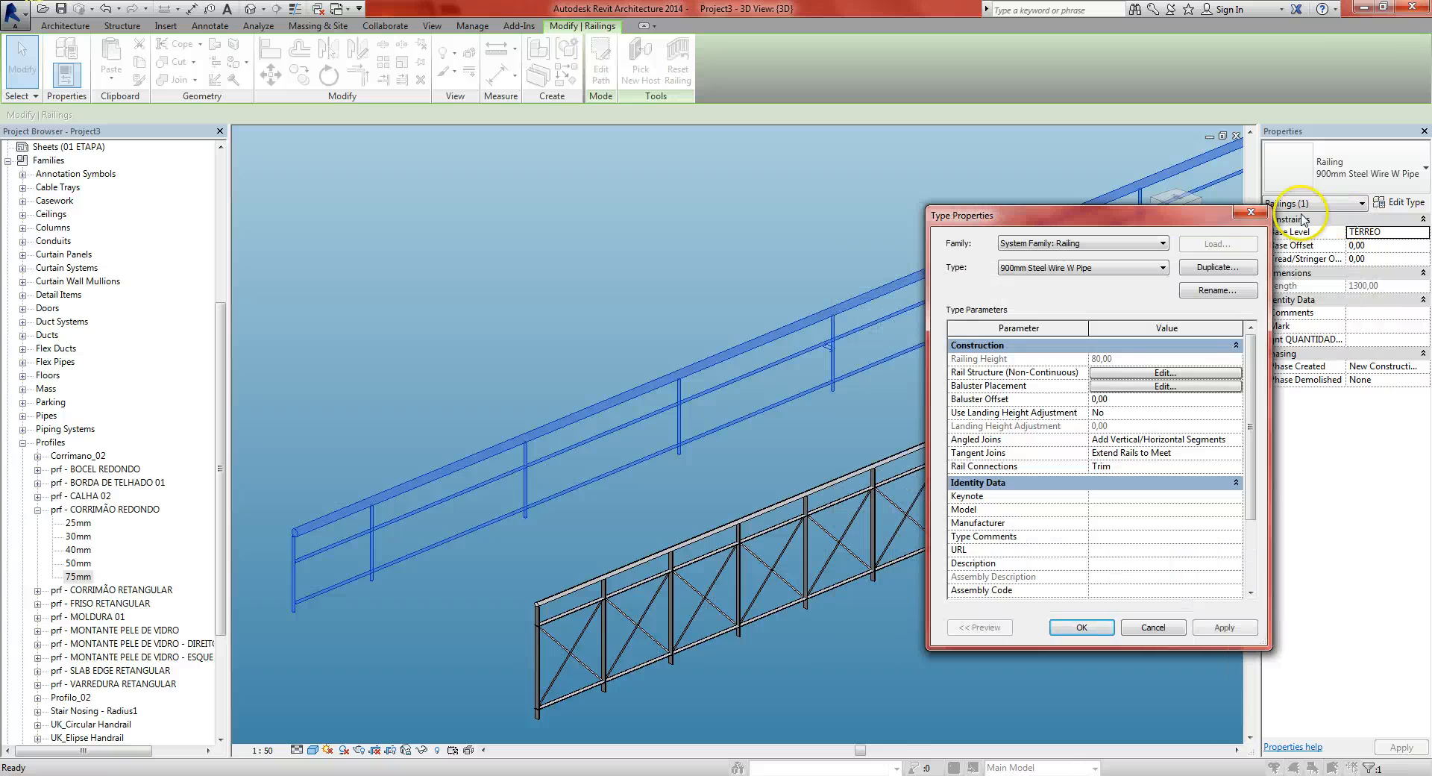
{"action": "left_click", "coordinate": [1255, 214]}
Duplicate the 6 x 45mm type of the Baluster - Rectangular railing family and name the copy 7 x 50mm
{"action": "left_click", "coordinate": [94, 482]}
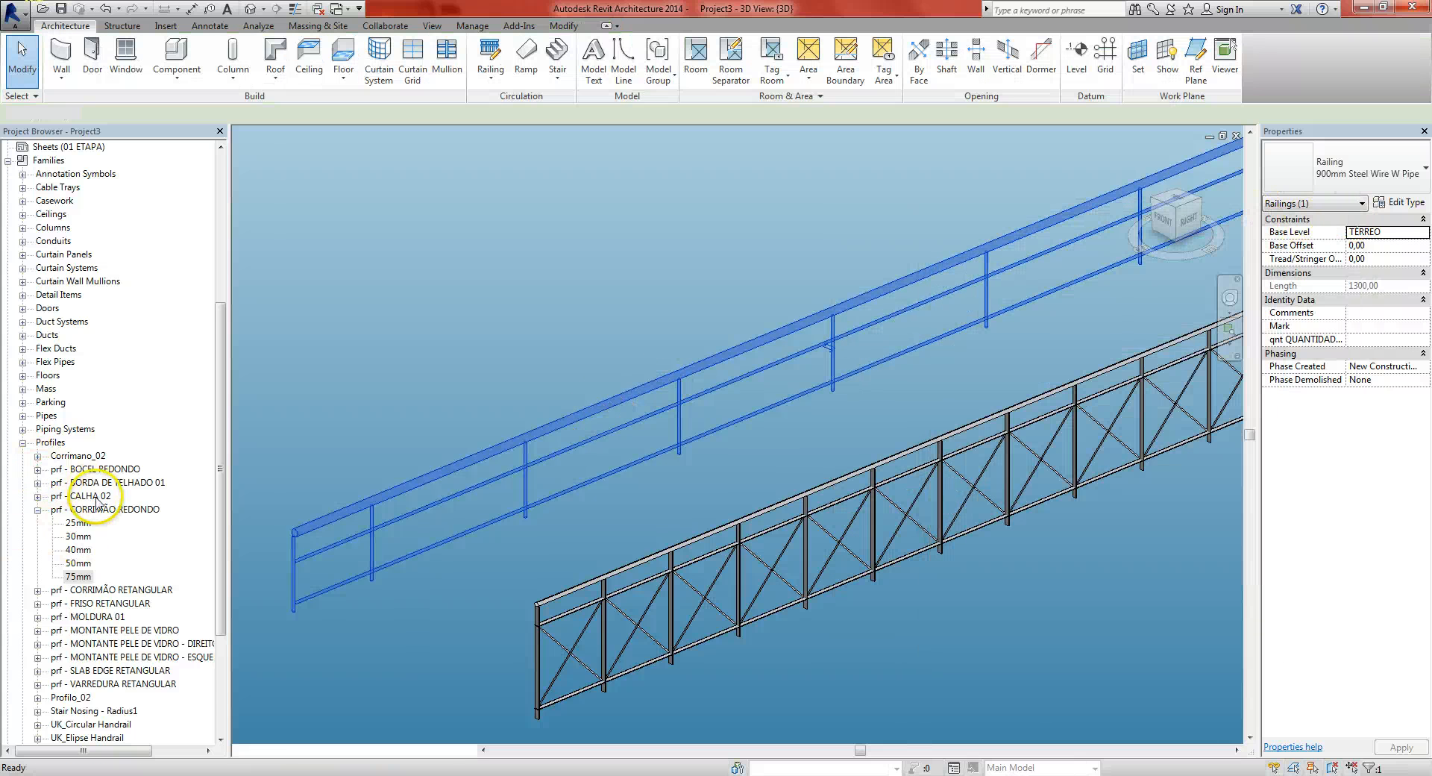
{"action": "scroll", "coordinate": [97, 514], "scroll_direction": "down", "scroll_amount": 3}
{"action": "scroll", "coordinate": [99, 504], "scroll_direction": "down", "scroll_amount": 1}
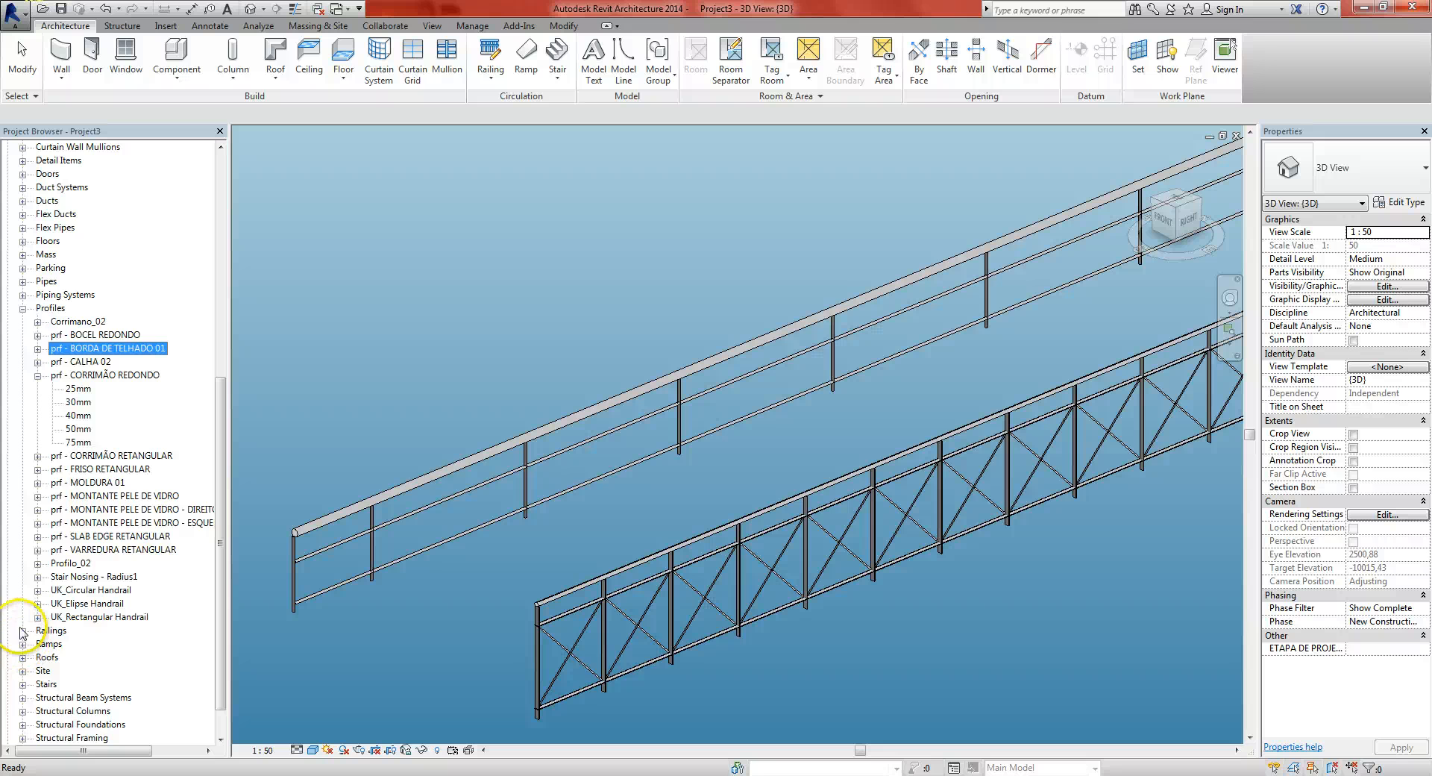
{"action": "left_click", "coordinate": [23, 630]}
{"action": "left_click", "coordinate": [88, 645]}
{"action": "scroll", "coordinate": [87, 646], "scroll_direction": "down", "scroll_amount": 3}
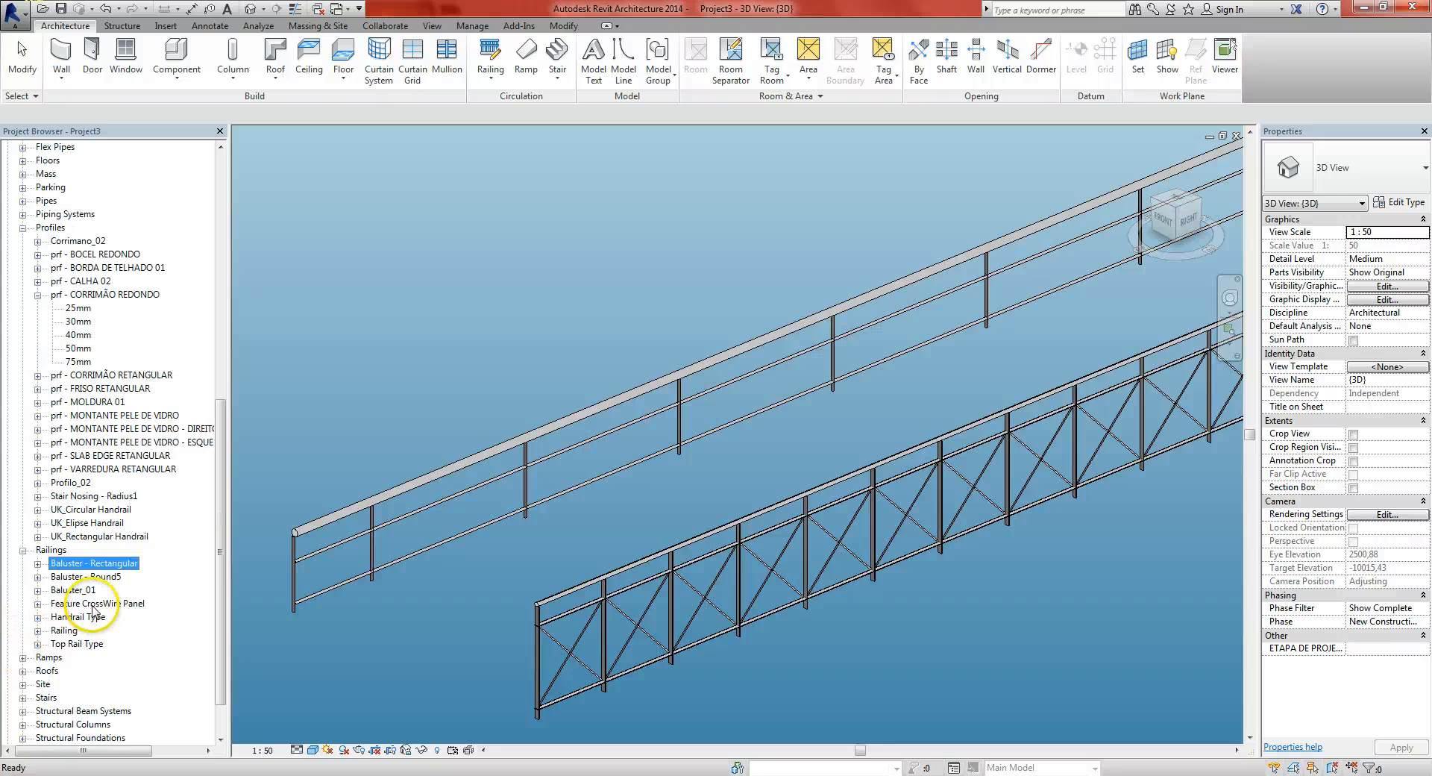
{"action": "left_click", "coordinate": [37, 524]}
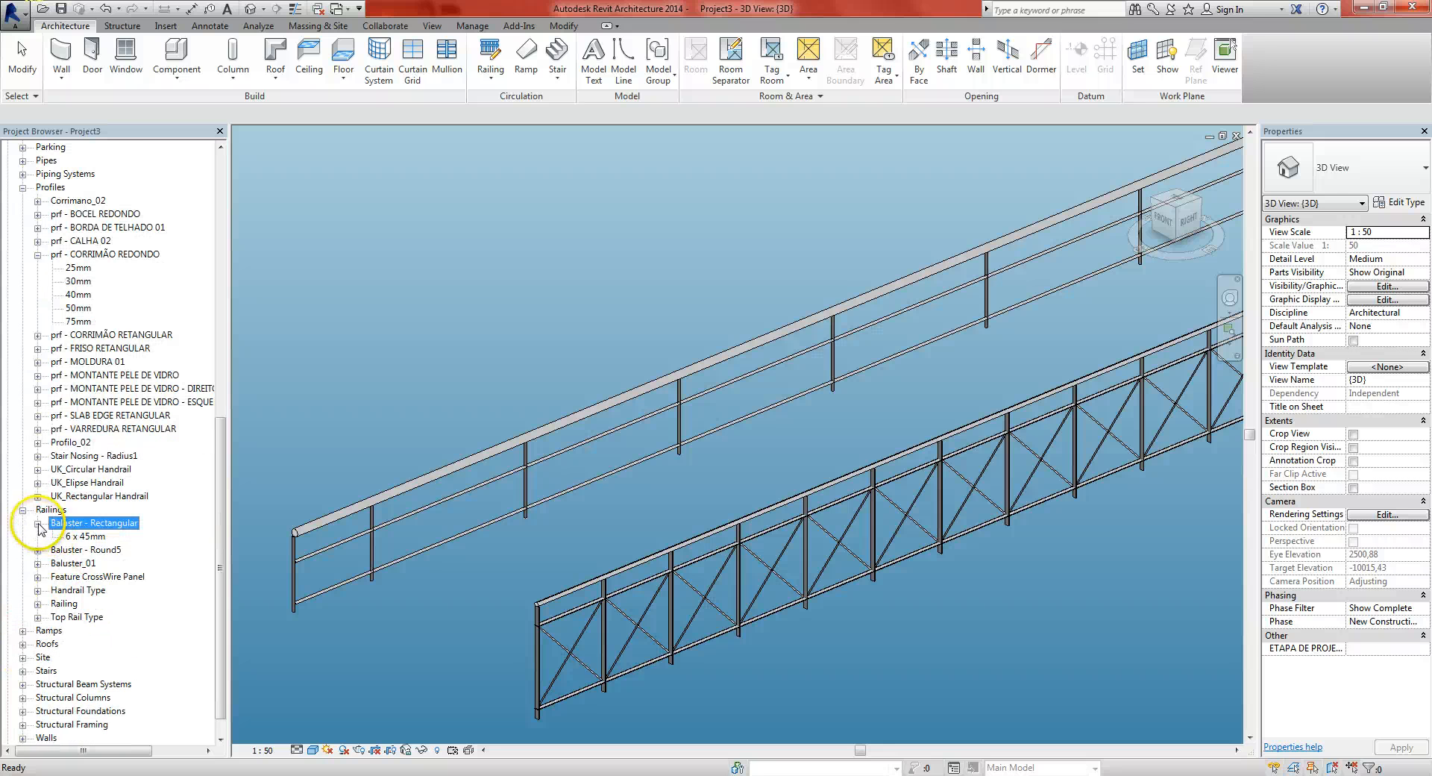
{"action": "left_click", "coordinate": [79, 537]}
{"action": "right_click", "coordinate": [75, 538]}
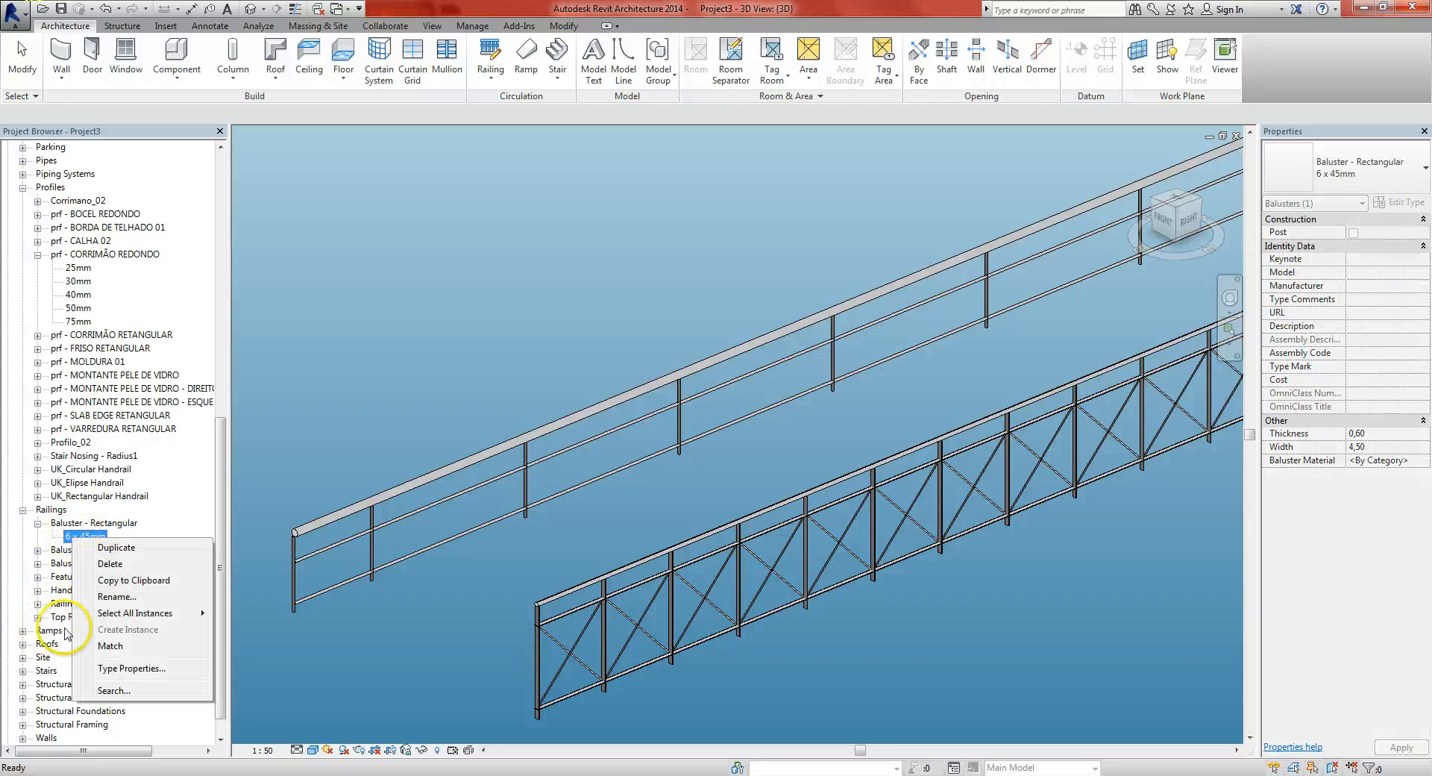
{"action": "left_click", "coordinate": [105, 547]}
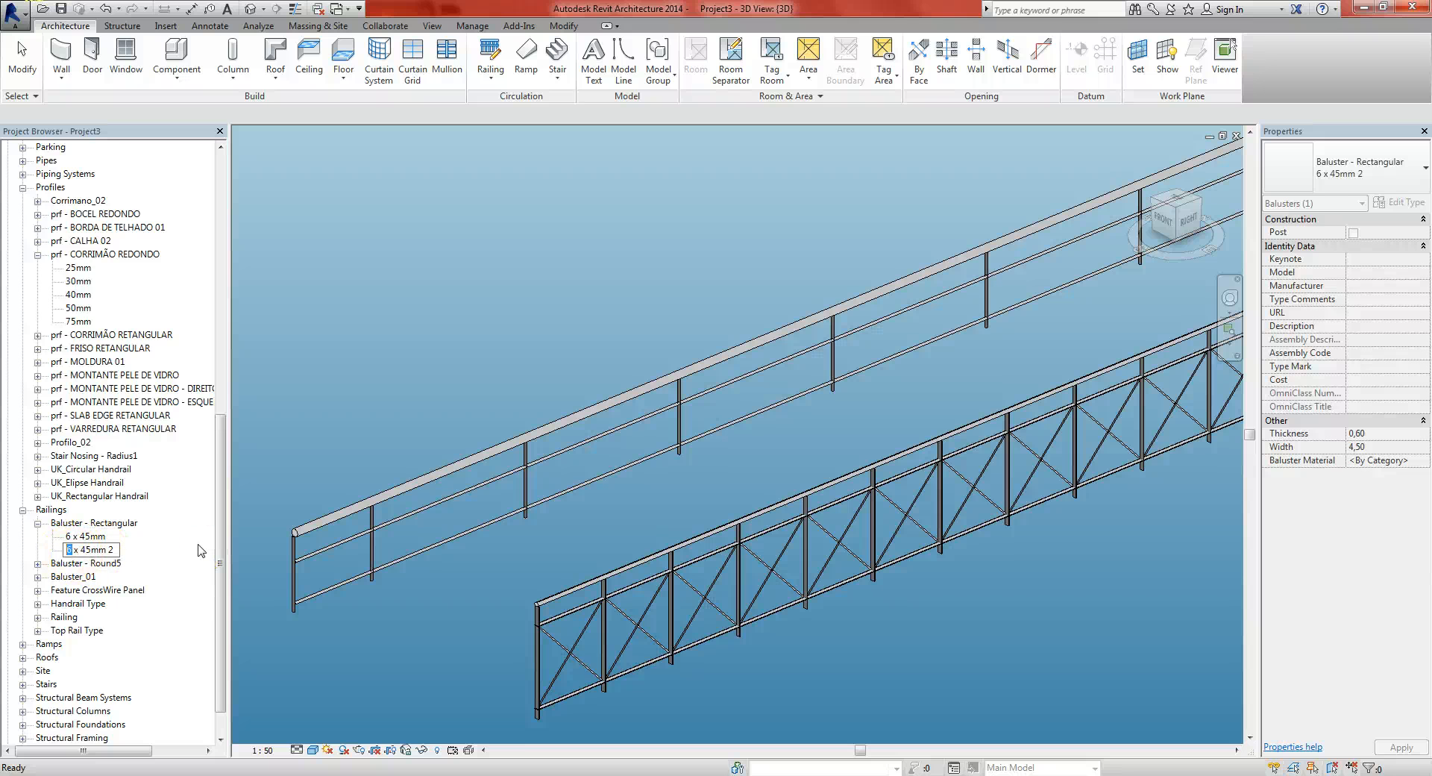
{"action": "type", "text": "7 x "}
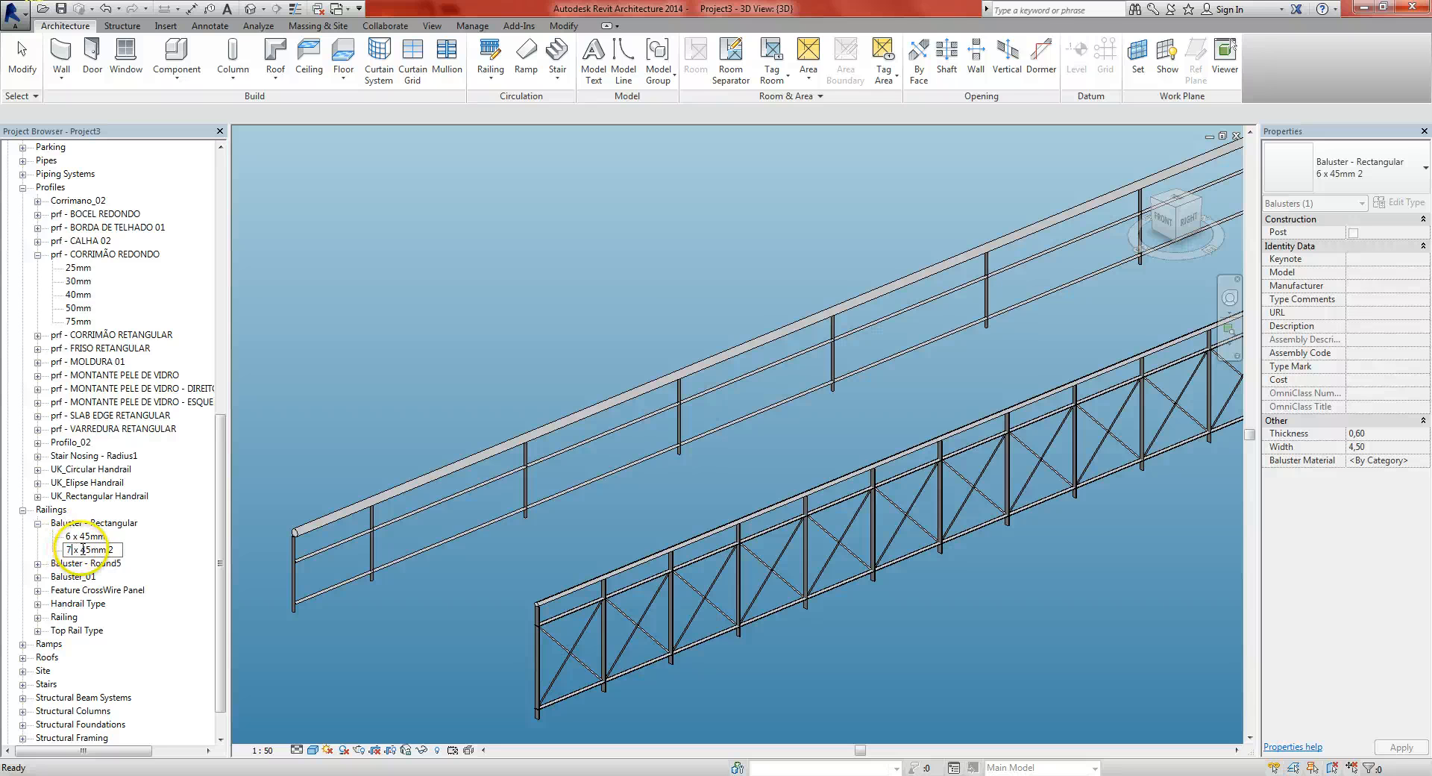
{"action": "type", "text": "50"}
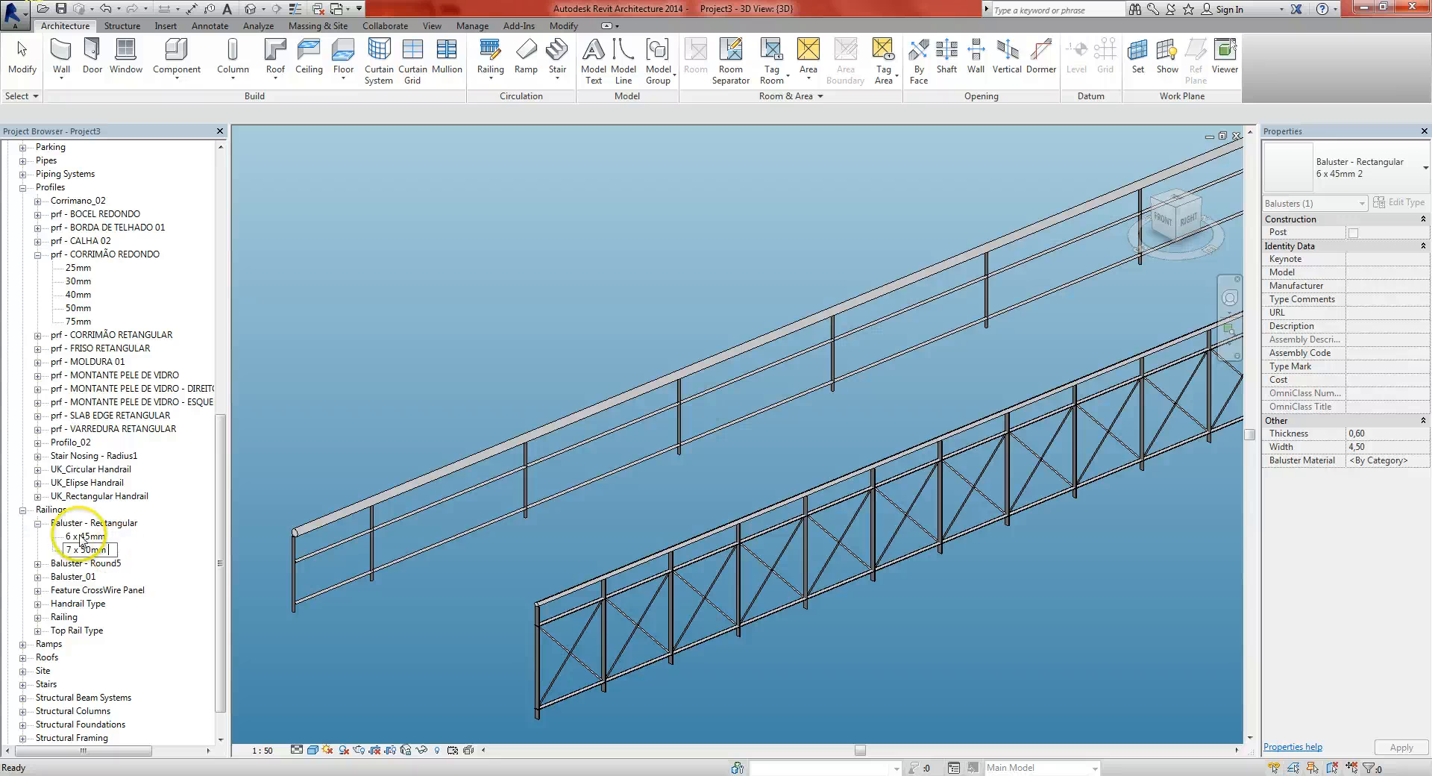
{"action": "key", "text": "Return"}
Set the 7 x 50mm rectangular baluster type's Thickness to 0,7 and Width to 5
{"action": "double_click", "coordinate": [185, 561]}
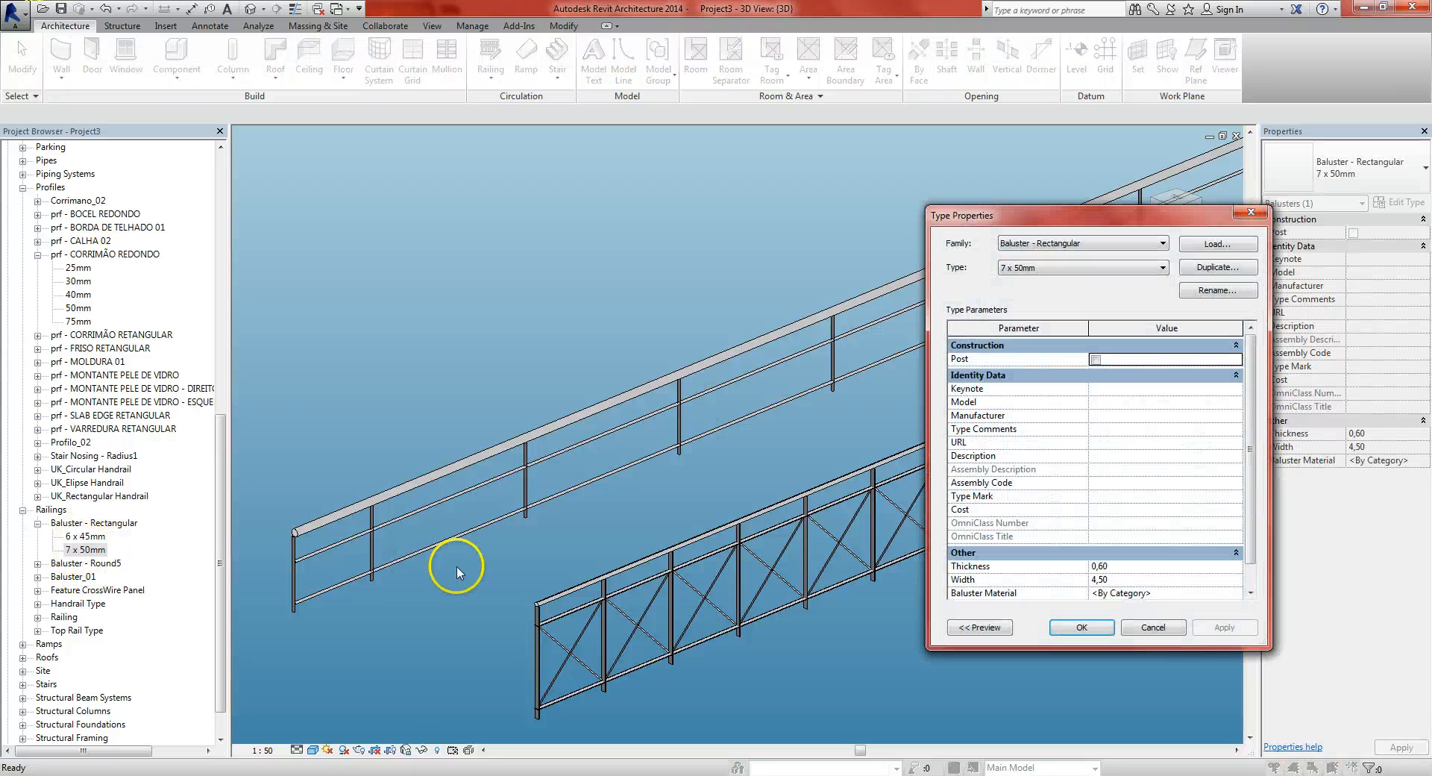
{"action": "left_click", "coordinate": [1156, 569]}
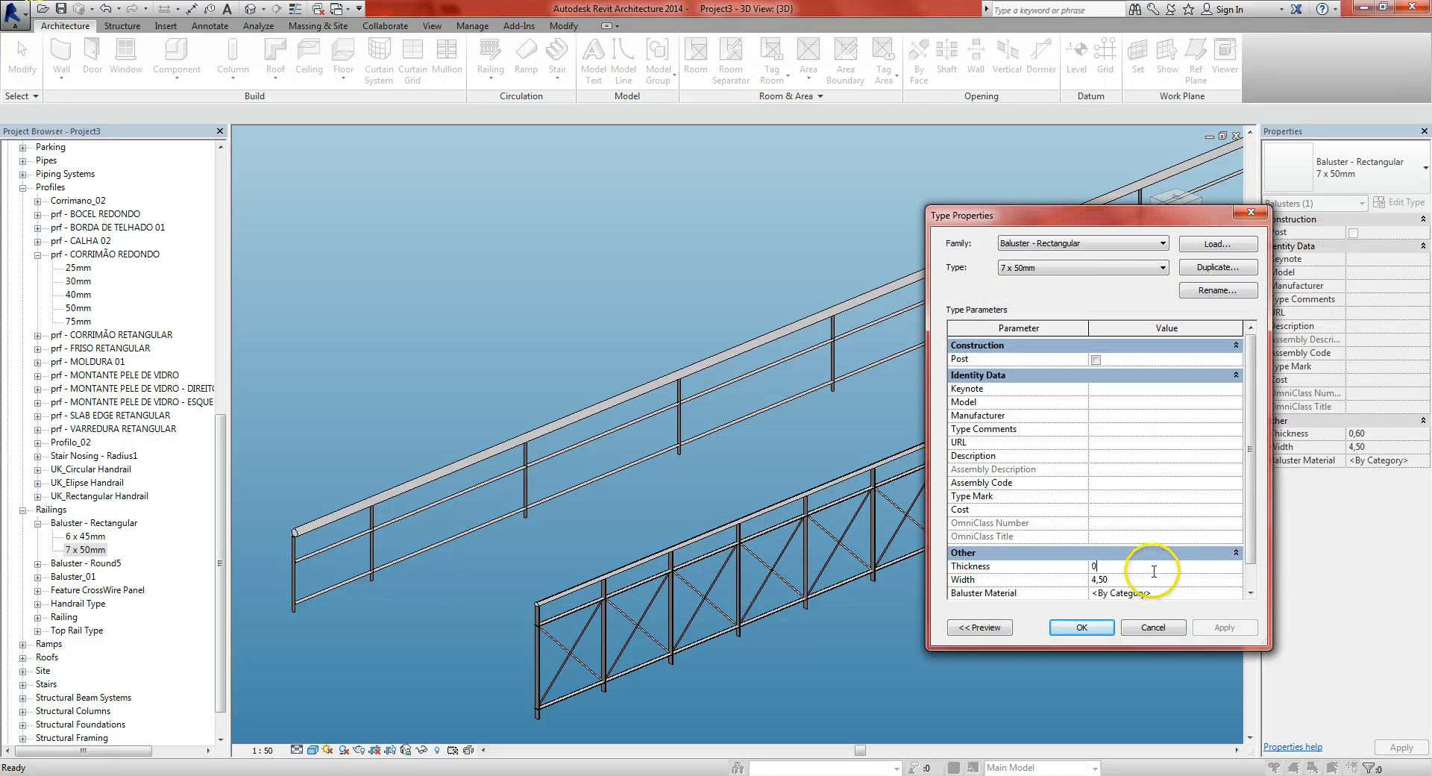
{"action": "type", "text": "0,7"}
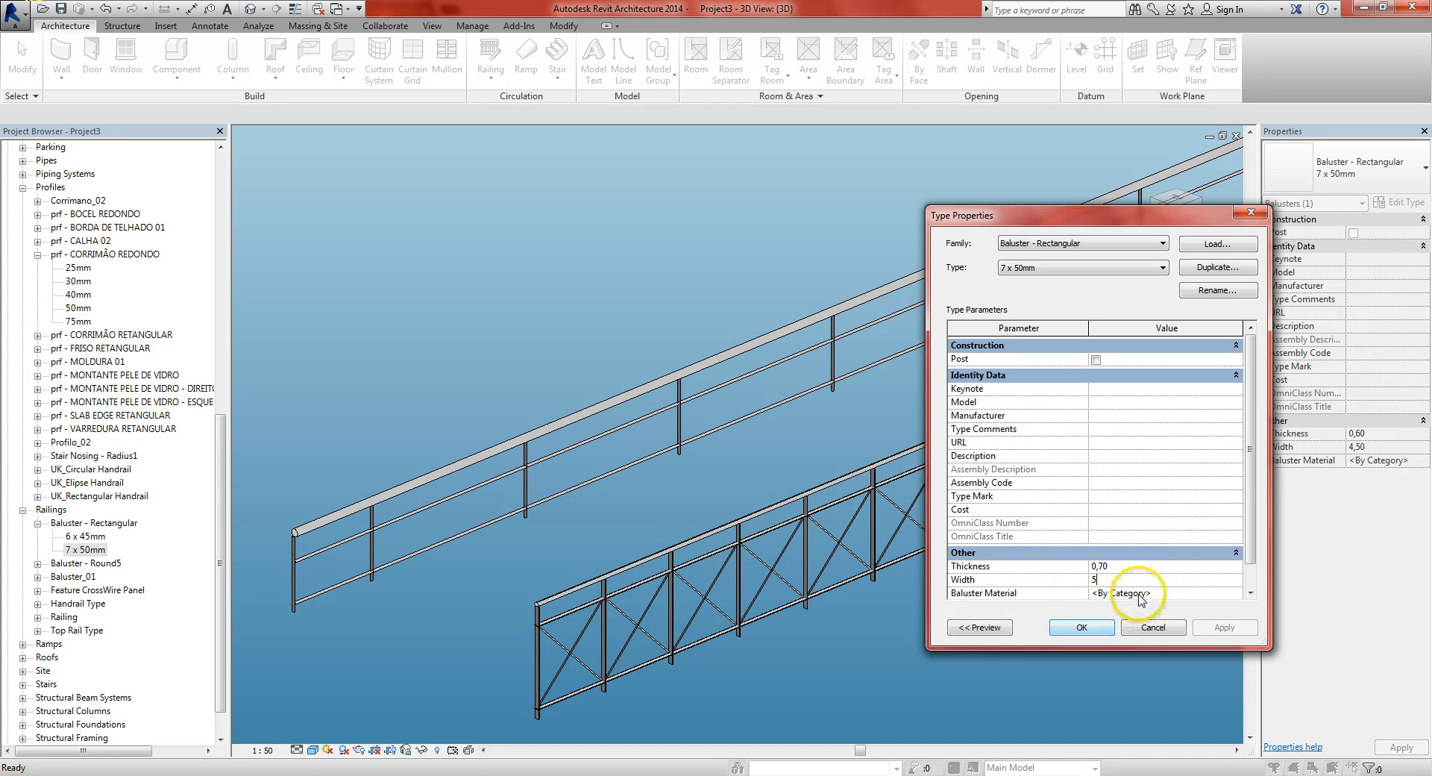
{"action": "left_click", "coordinate": [1083, 627]}
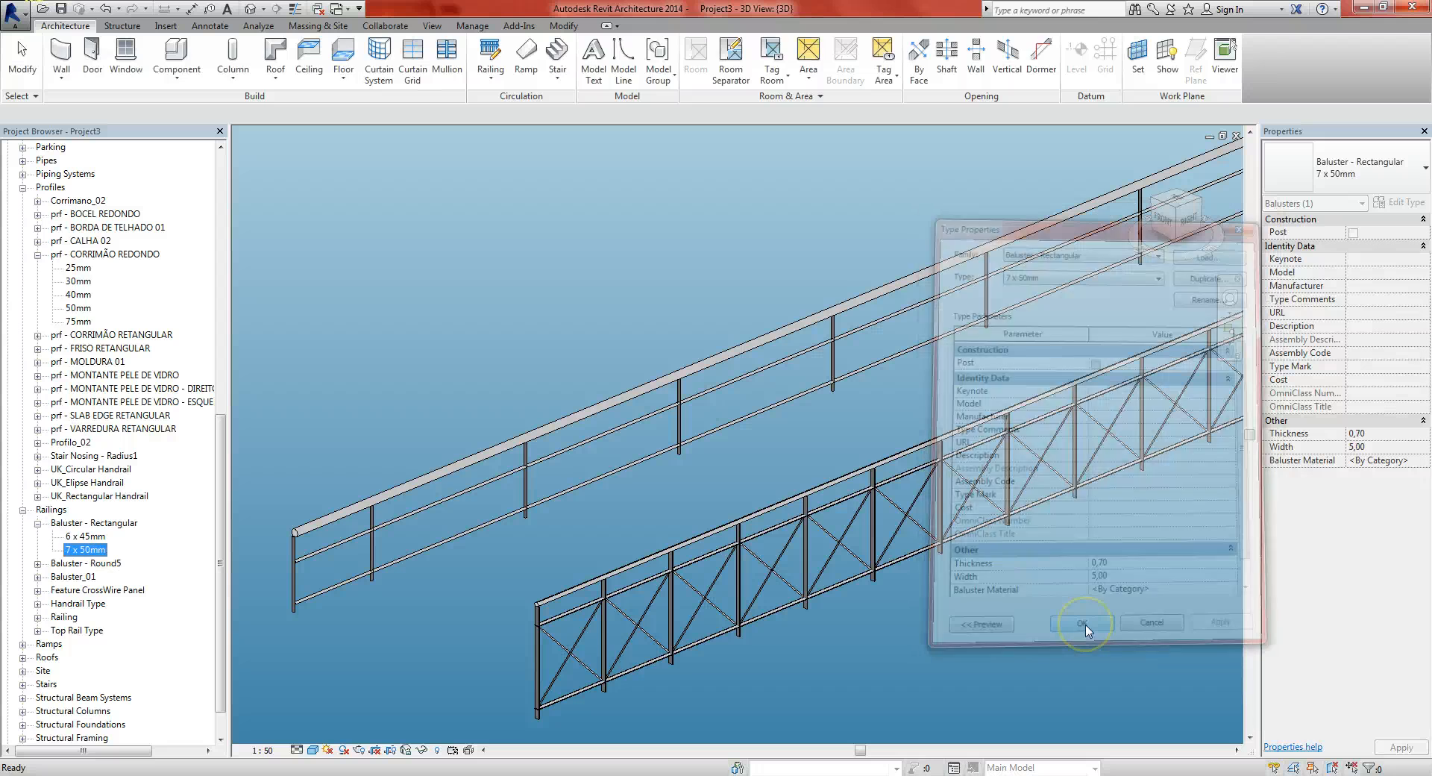
Set the start, corner and end posts of the 900mm Steel Wire W Pipe railing to Baluster - Rectangular : 7 x 50mm
{"action": "left_click", "coordinate": [868, 373]}
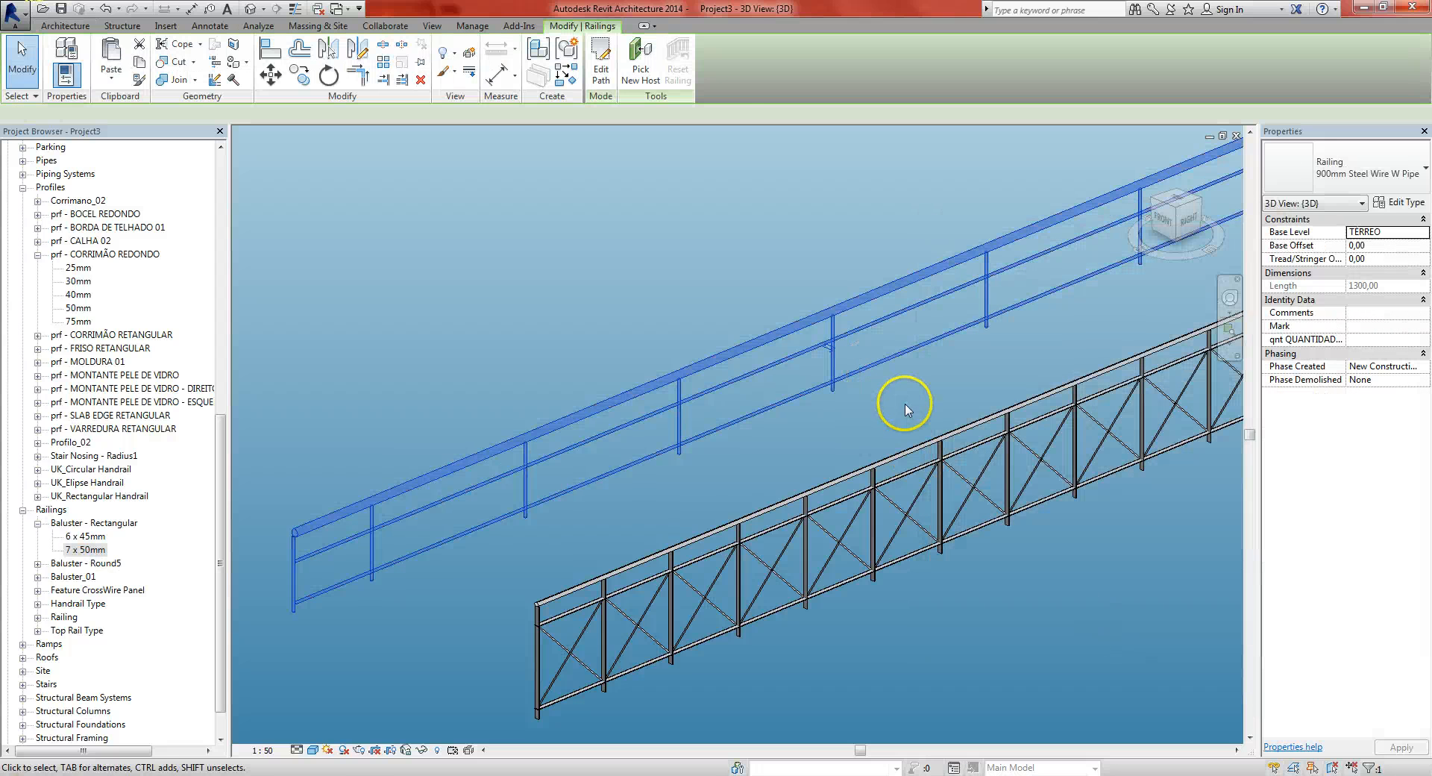
{"action": "left_click", "coordinate": [1392, 209]}
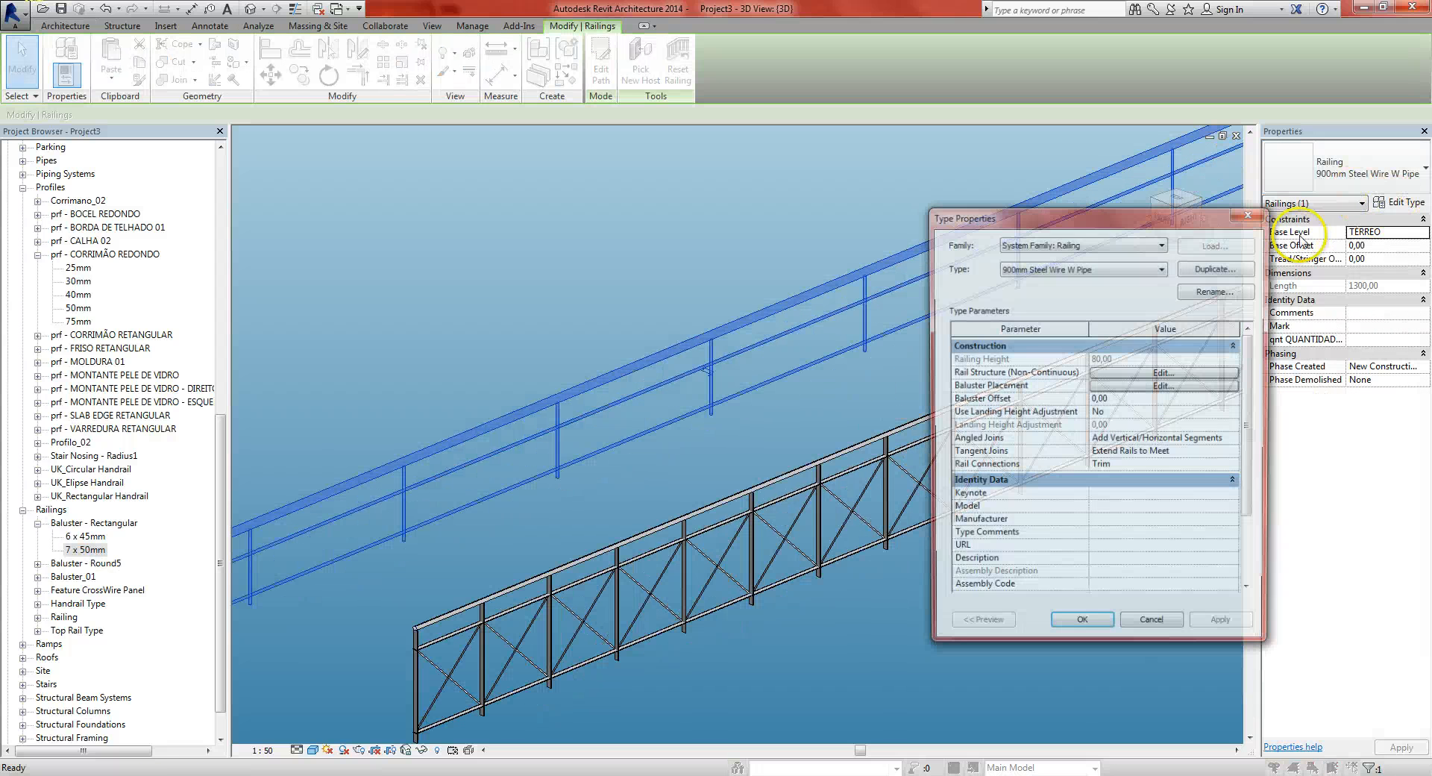
{"action": "left_click", "coordinate": [1119, 394]}
{"action": "left_click", "coordinate": [974, 540]}
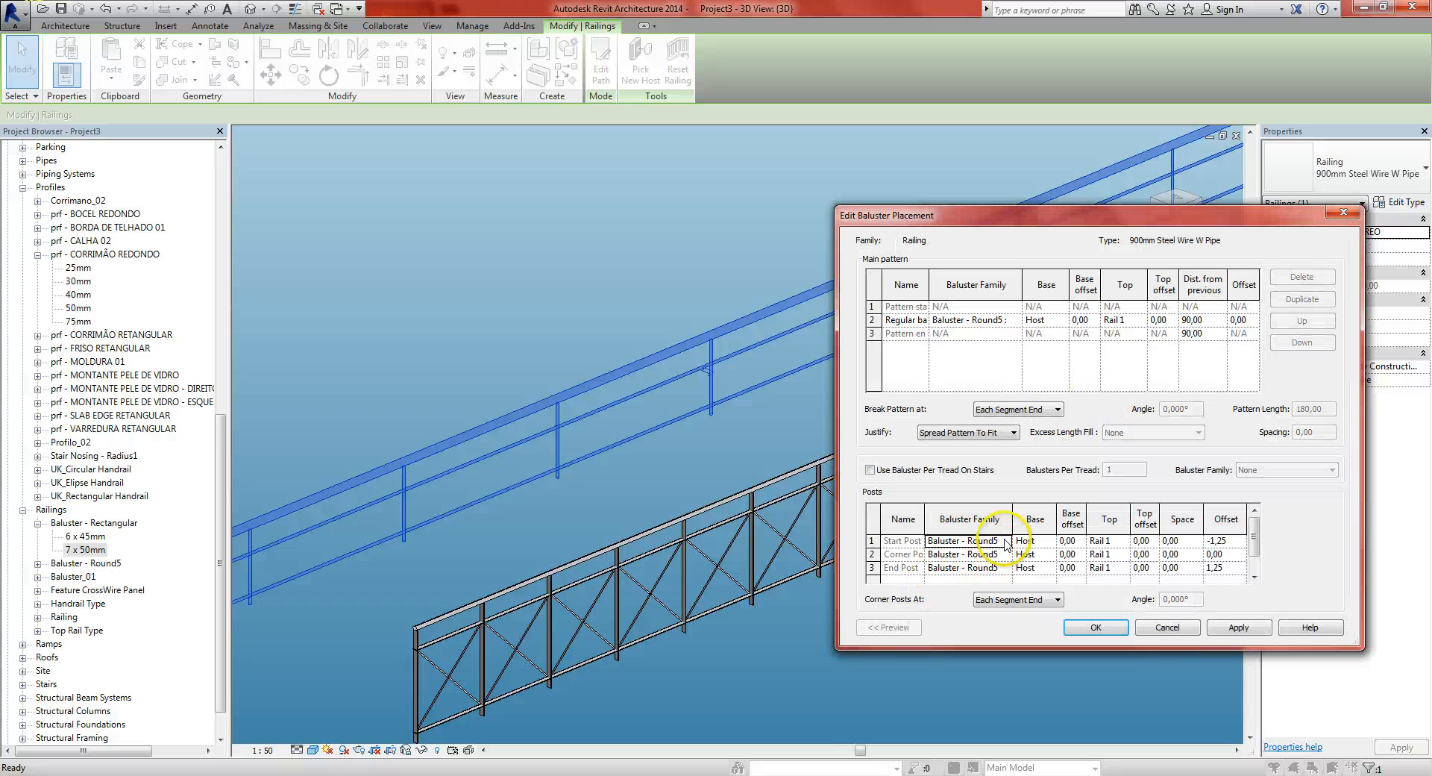
{"action": "left_click", "coordinate": [1006, 541]}
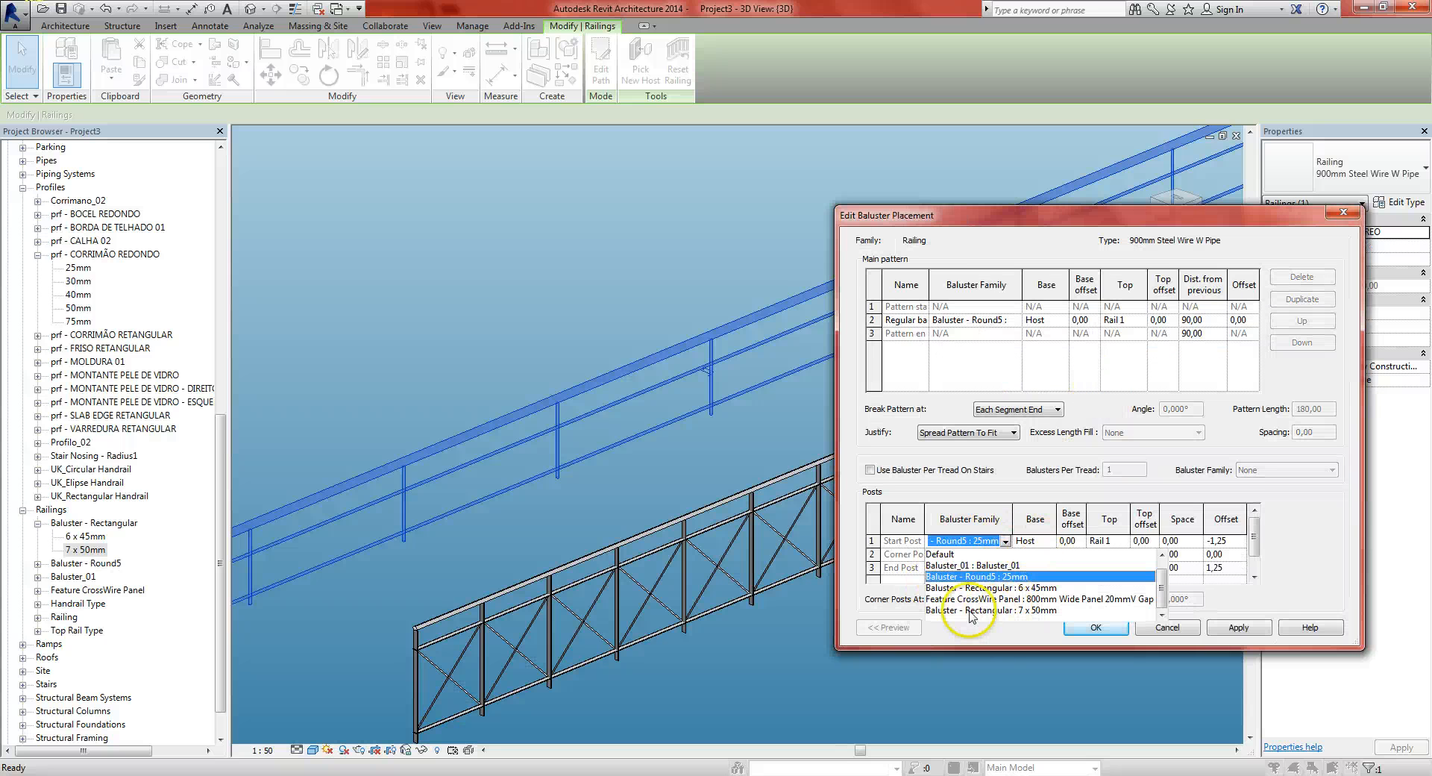
{"action": "left_click", "coordinate": [1035, 610]}
{"action": "left_click", "coordinate": [1005, 554]}
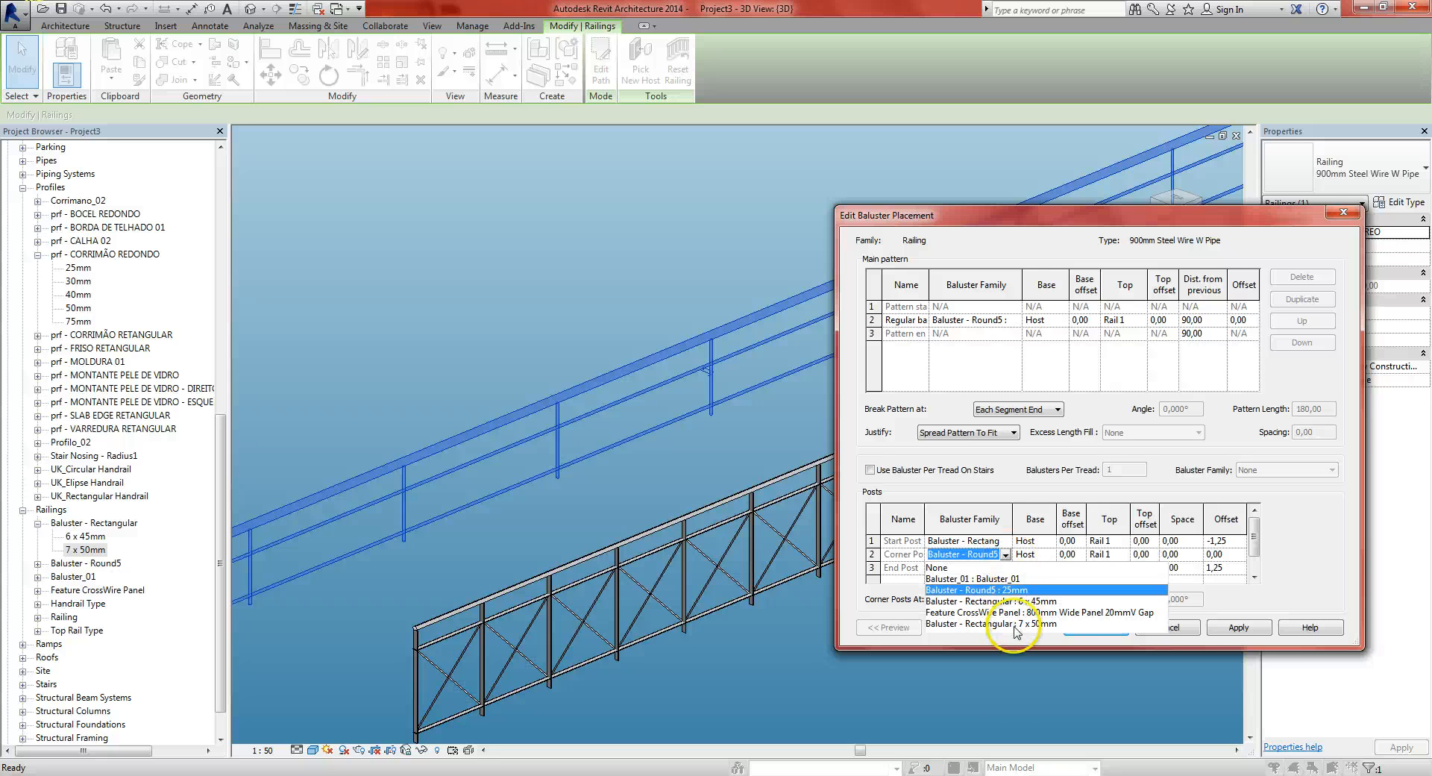
{"action": "left_click", "coordinate": [1015, 634]}
{"action": "left_click", "coordinate": [1005, 567]}
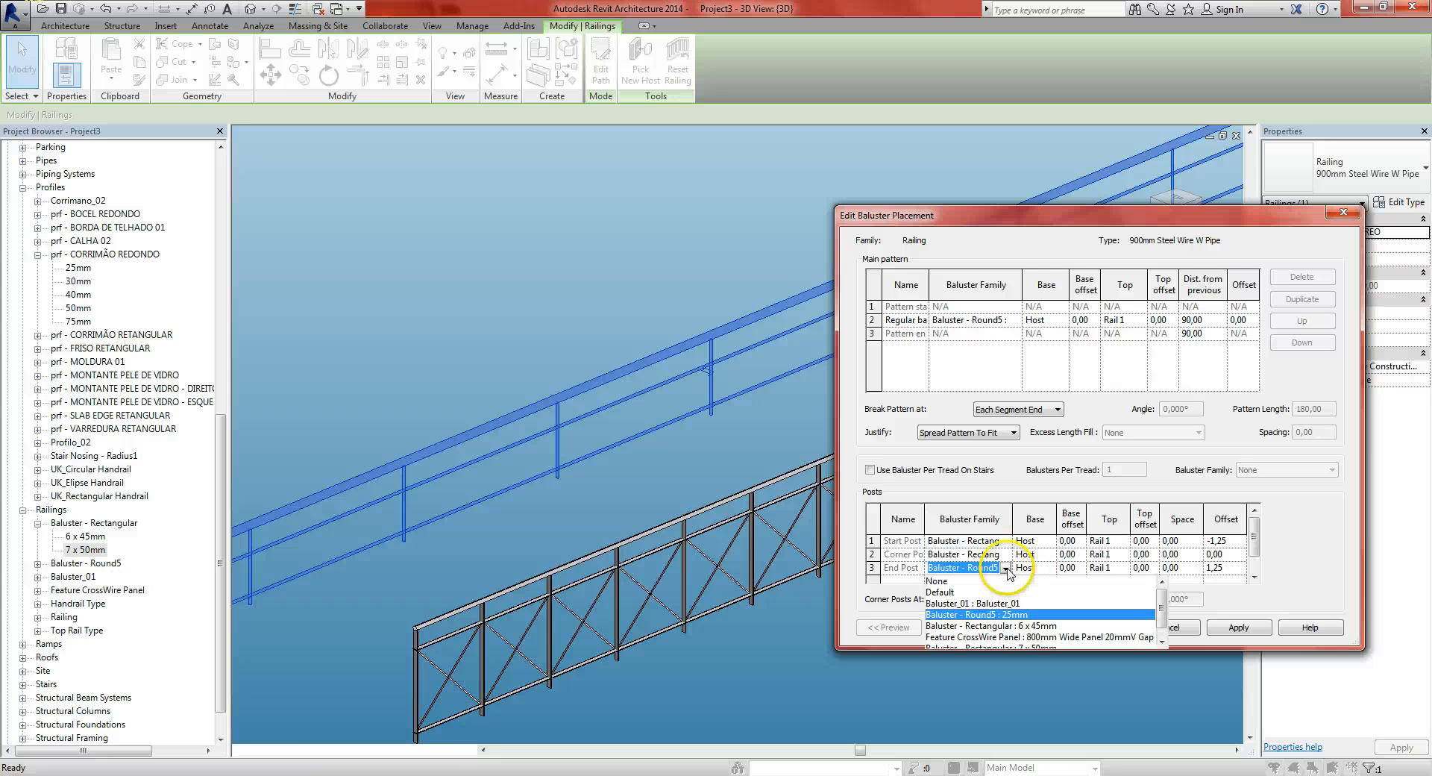
{"action": "left_click", "coordinate": [1008, 646]}
Set the main pattern's regular baluster to Baluster - Rectangular : 7 x 50mm and accept the baluster placement and type changes
{"action": "left_click", "coordinate": [1015, 321]}
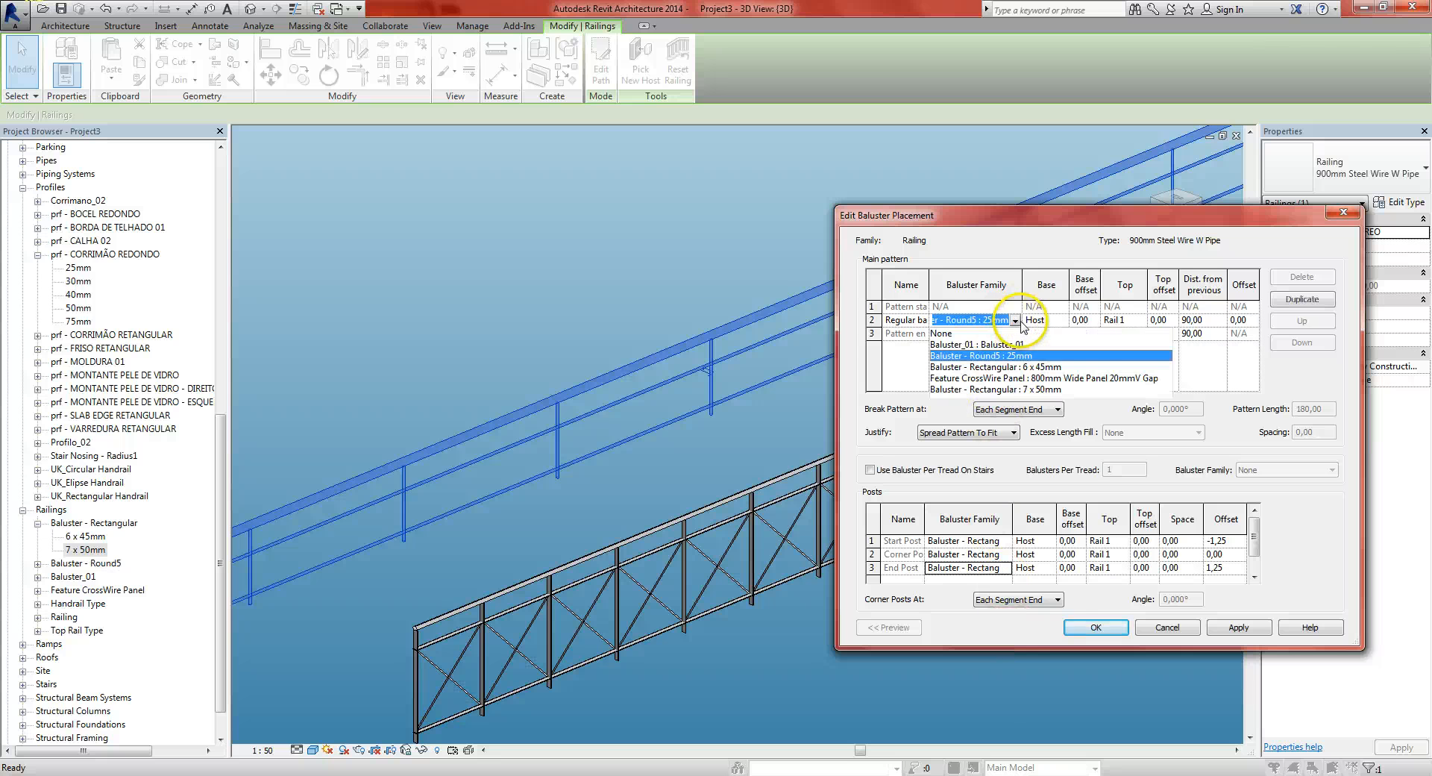
{"action": "left_click", "coordinate": [1029, 389]}
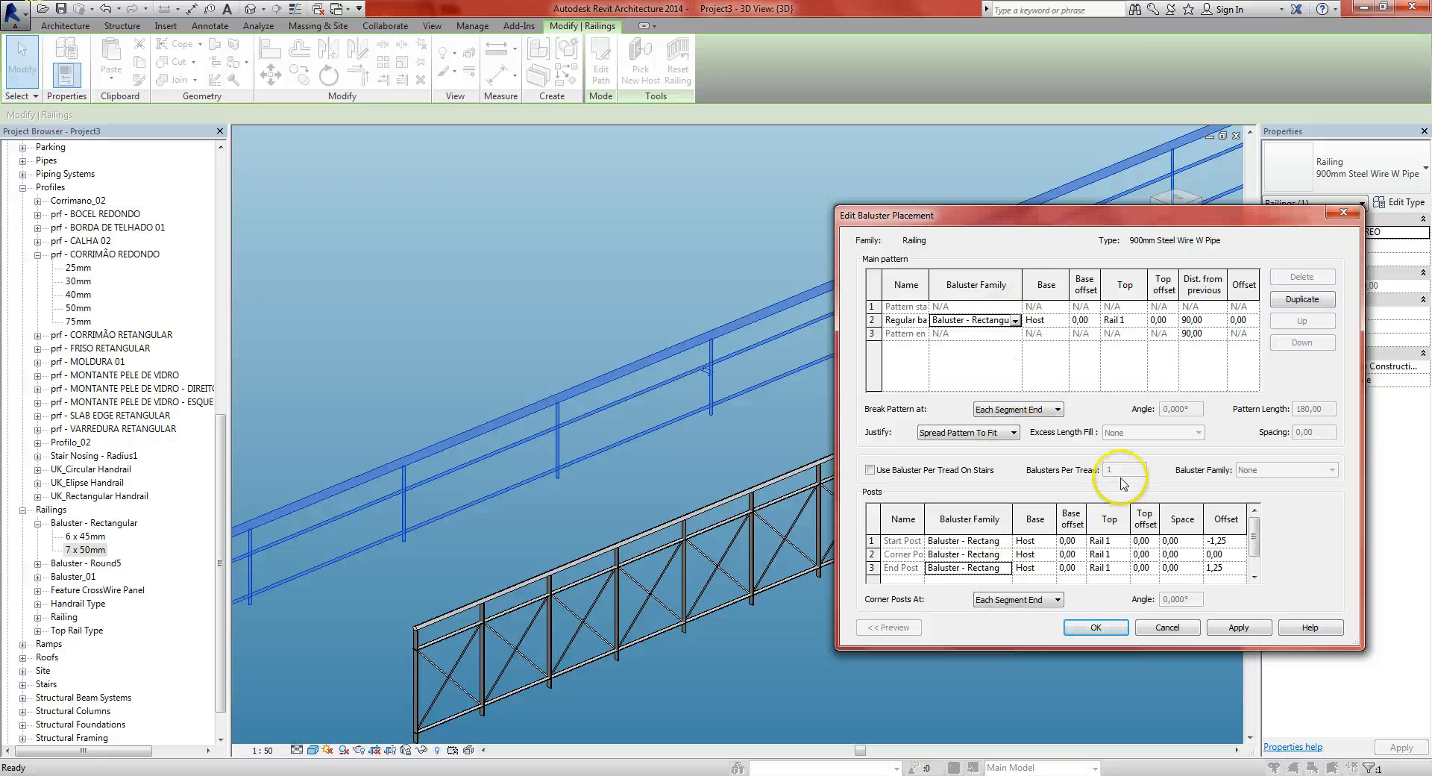
{"action": "left_click", "coordinate": [1108, 632]}
{"action": "left_click", "coordinate": [1103, 637]}
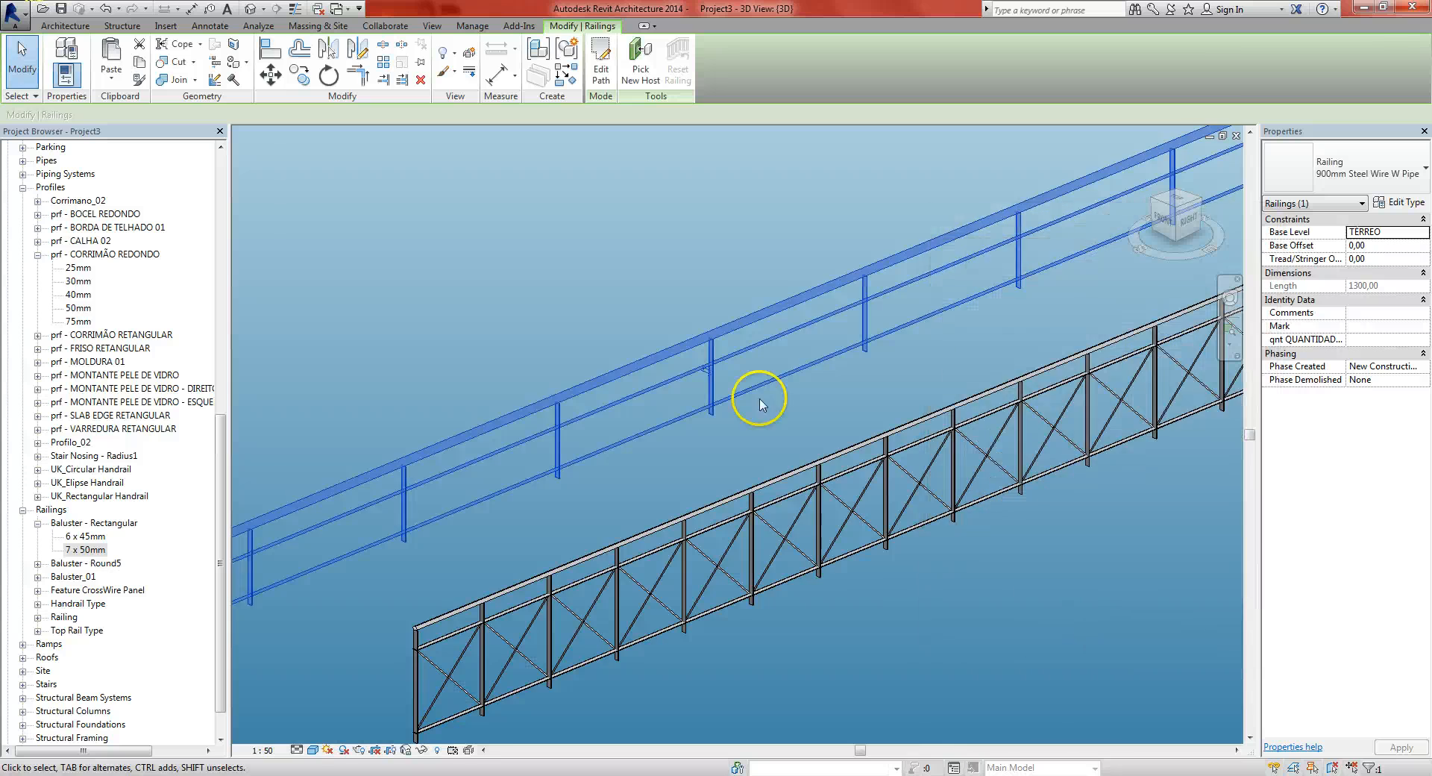
{"action": "scroll", "coordinate": [761, 280], "scroll_direction": "up", "scroll_amount": 5}
{"action": "key", "text": "Escape"}
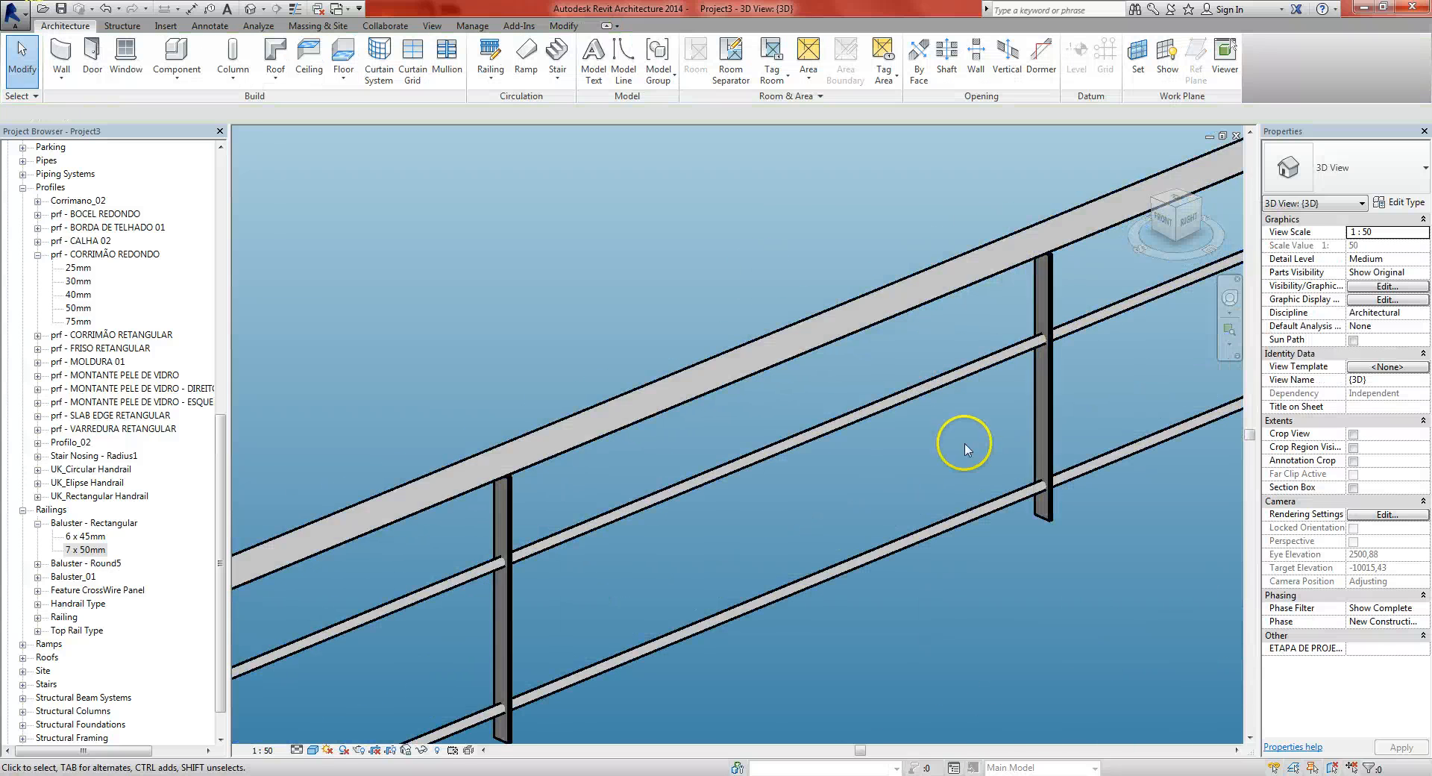
{"action": "scroll", "coordinate": [871, 437], "scroll_direction": "down", "scroll_amount": 6}
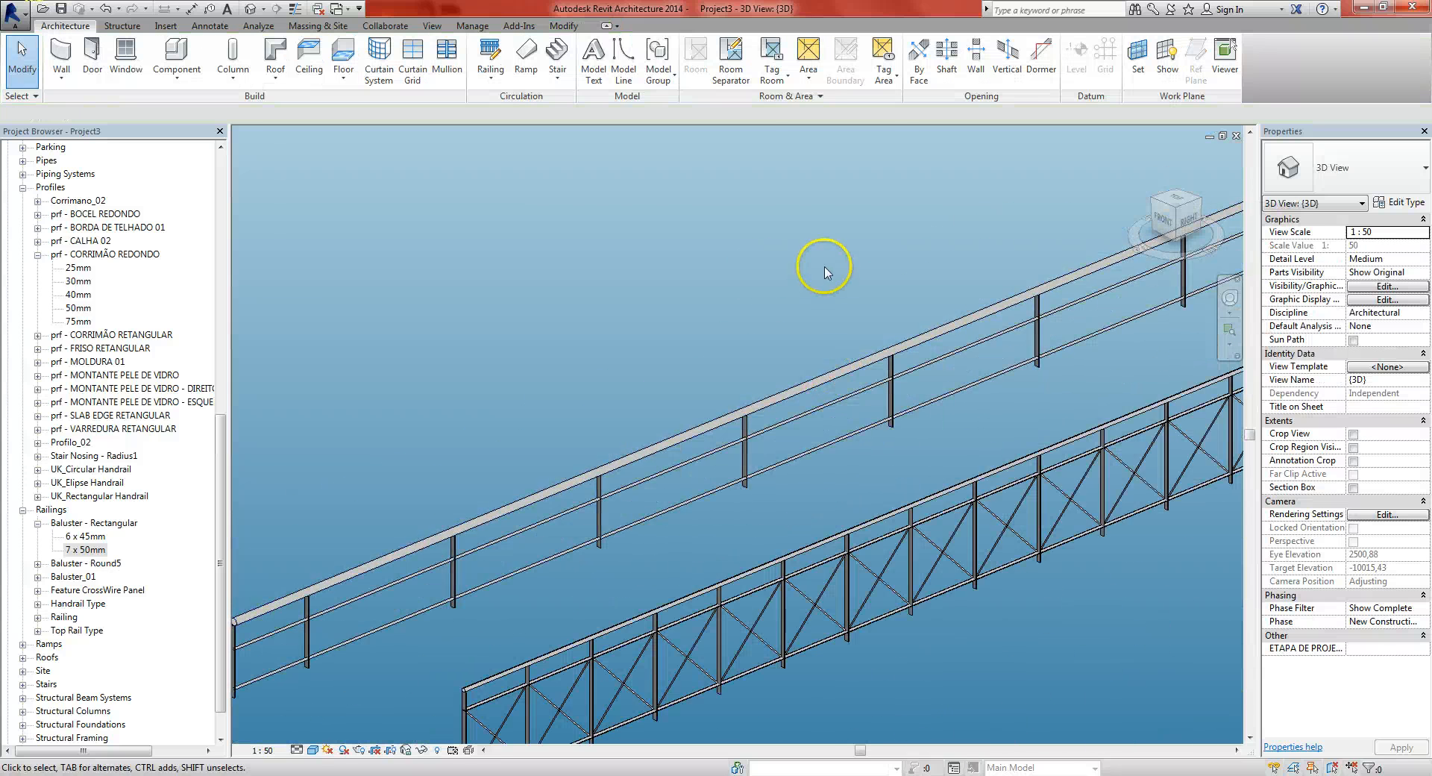
Delete Rail 3, Rail 6 and Rail 9 from the Parapetto_10 railing type's rail structure and accept the type changes
{"action": "scroll", "coordinate": [824, 280], "scroll_direction": "down", "scroll_amount": 2}
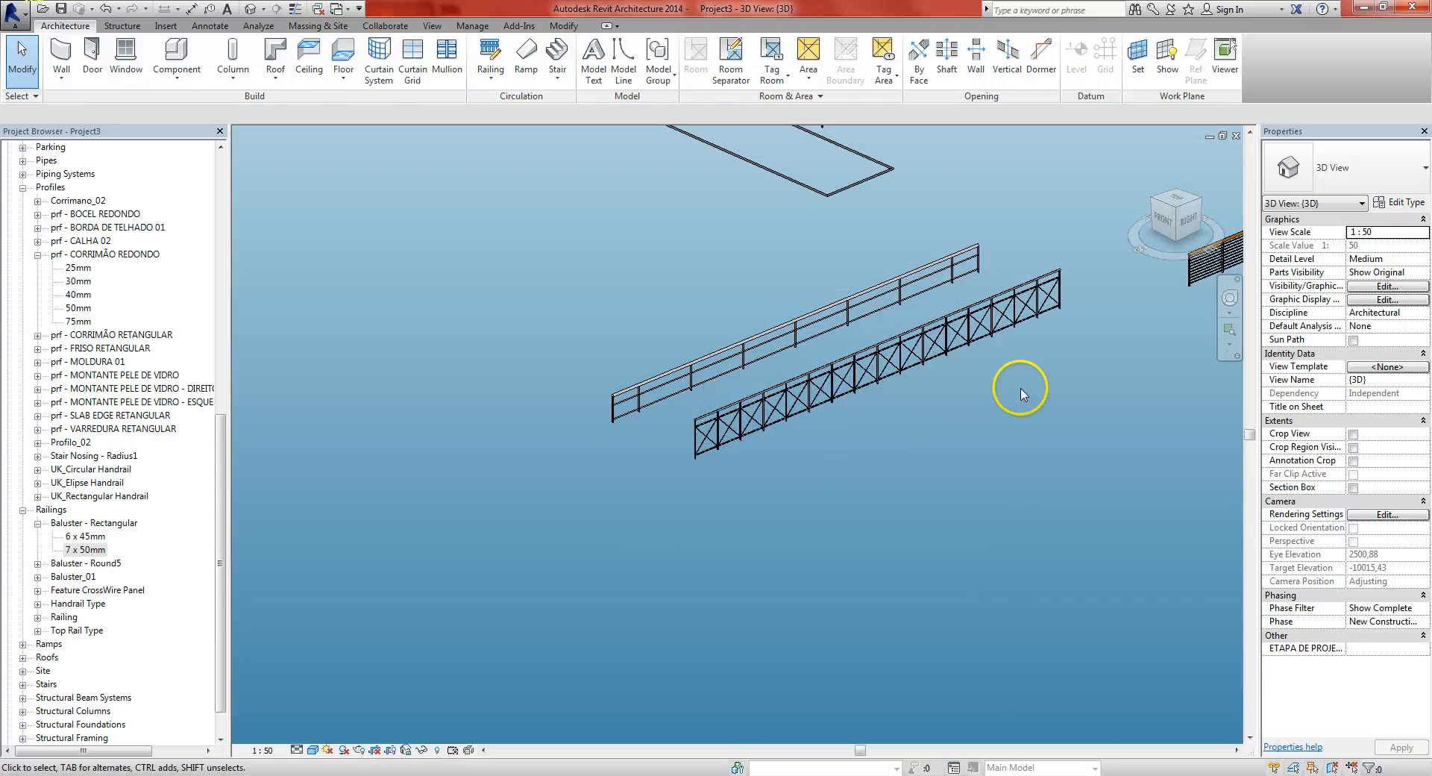
{"action": "mouse_move", "coordinate": [983, 406]}
{"action": "middle_mouse_down"}
{"action": "mouse_move", "coordinate": [803, 469]}
{"action": "mouse_move", "coordinate": [681, 566]}
{"action": "middle_mouse_up"}
{"action": "middle_click_drag", "start_coordinate": [795, 542], "coordinate": [738, 573]}
{"action": "scroll", "coordinate": [915, 364], "scroll_direction": "up", "scroll_amount": 1}
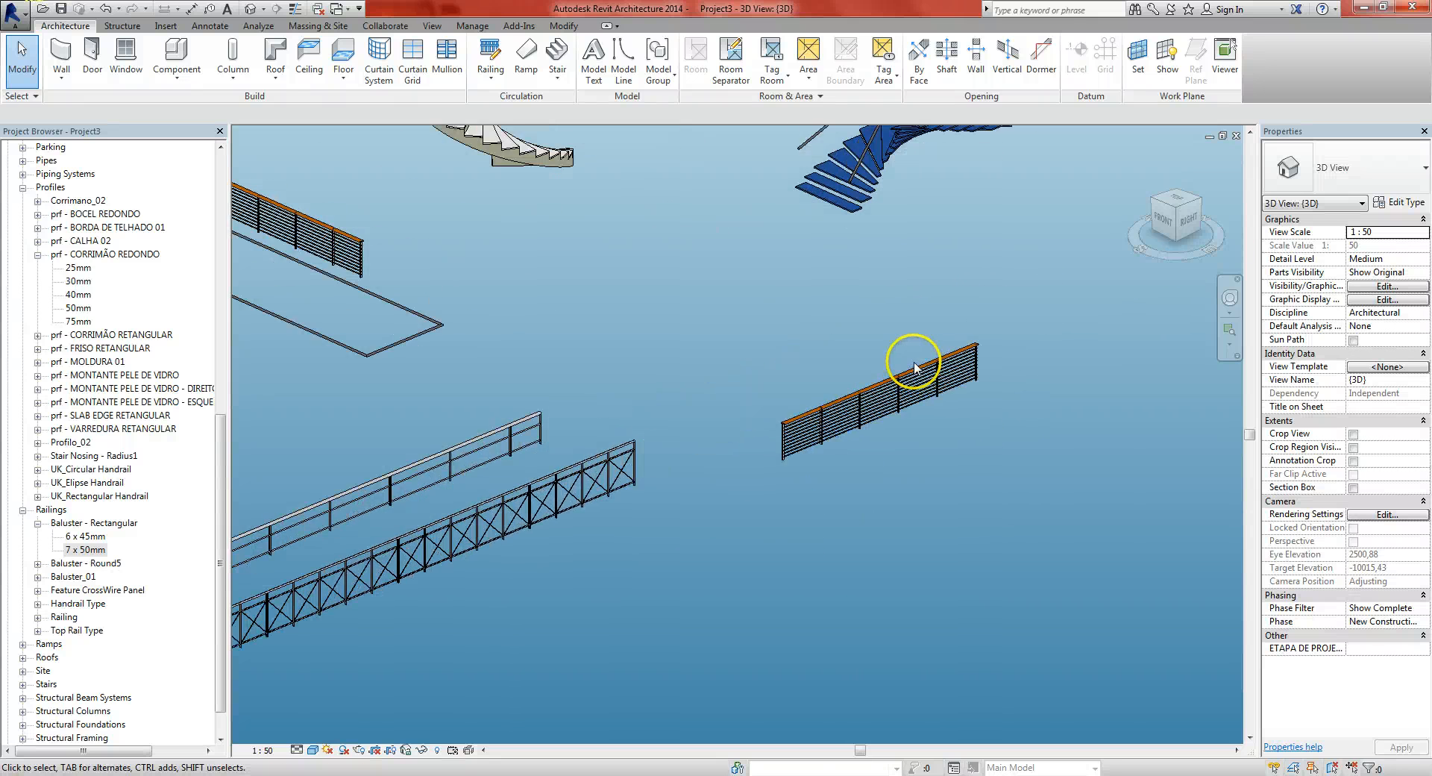
{"action": "scroll", "coordinate": [915, 366], "scroll_direction": "up", "scroll_amount": 4}
{"action": "left_click", "coordinate": [881, 462]}
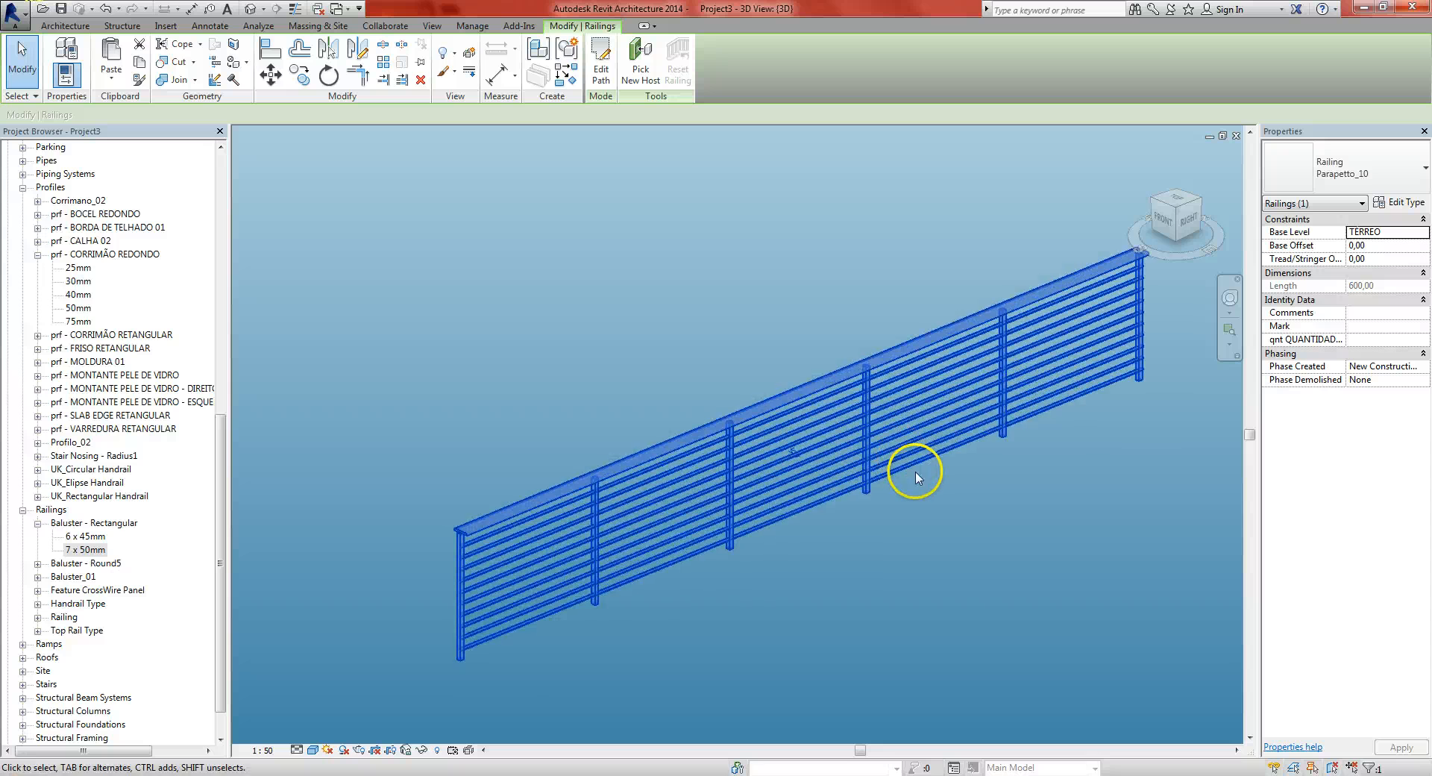
{"action": "scroll", "coordinate": [910, 492], "scroll_direction": "up", "scroll_amount": 3}
{"action": "middle_click_drag", "start_coordinate": [919, 535], "coordinate": [927, 526]}
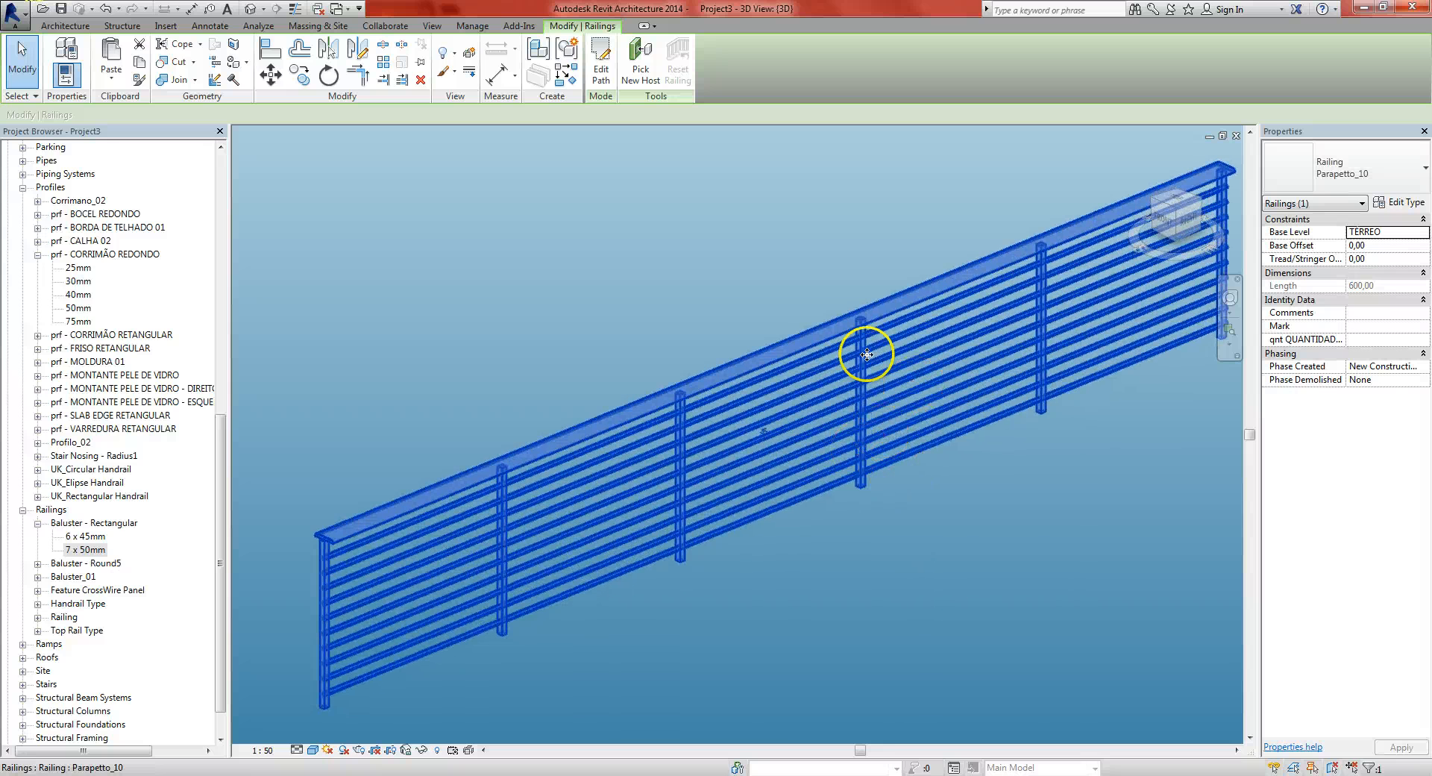
{"action": "middle_click_drag", "start_coordinate": [1016, 329], "coordinate": [951, 345]}
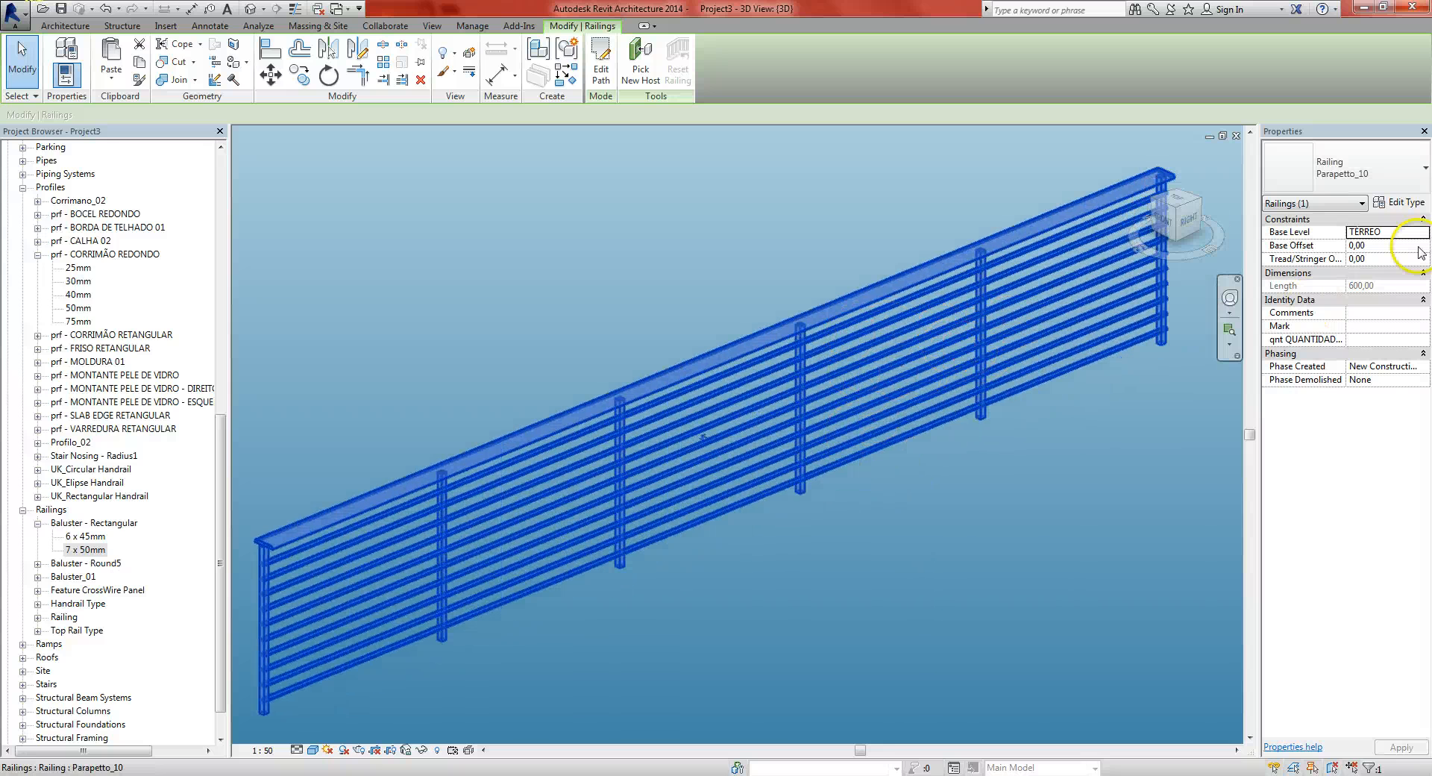
{"action": "left_click", "coordinate": [1406, 202]}
{"action": "left_click", "coordinate": [1183, 364]}
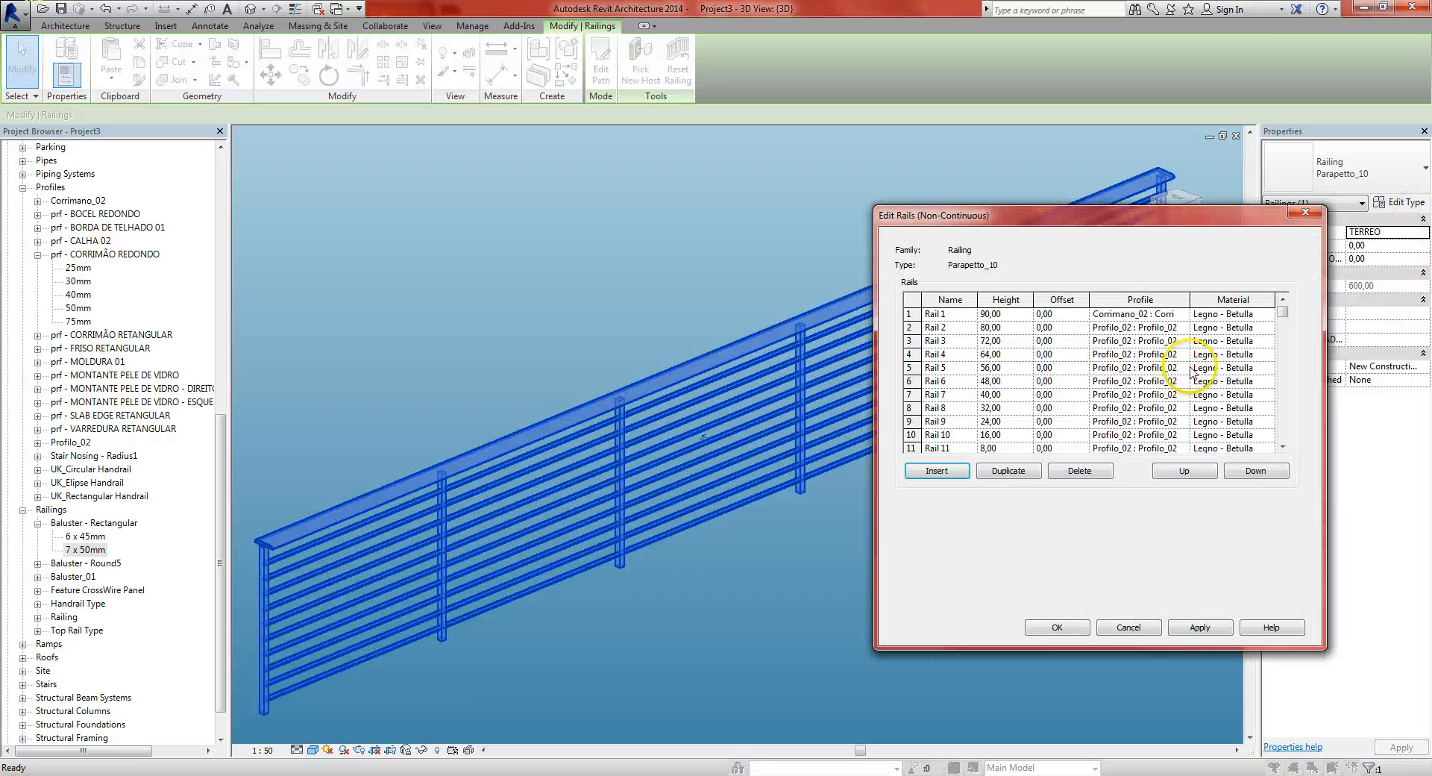
{"action": "left_click", "coordinate": [909, 340]}
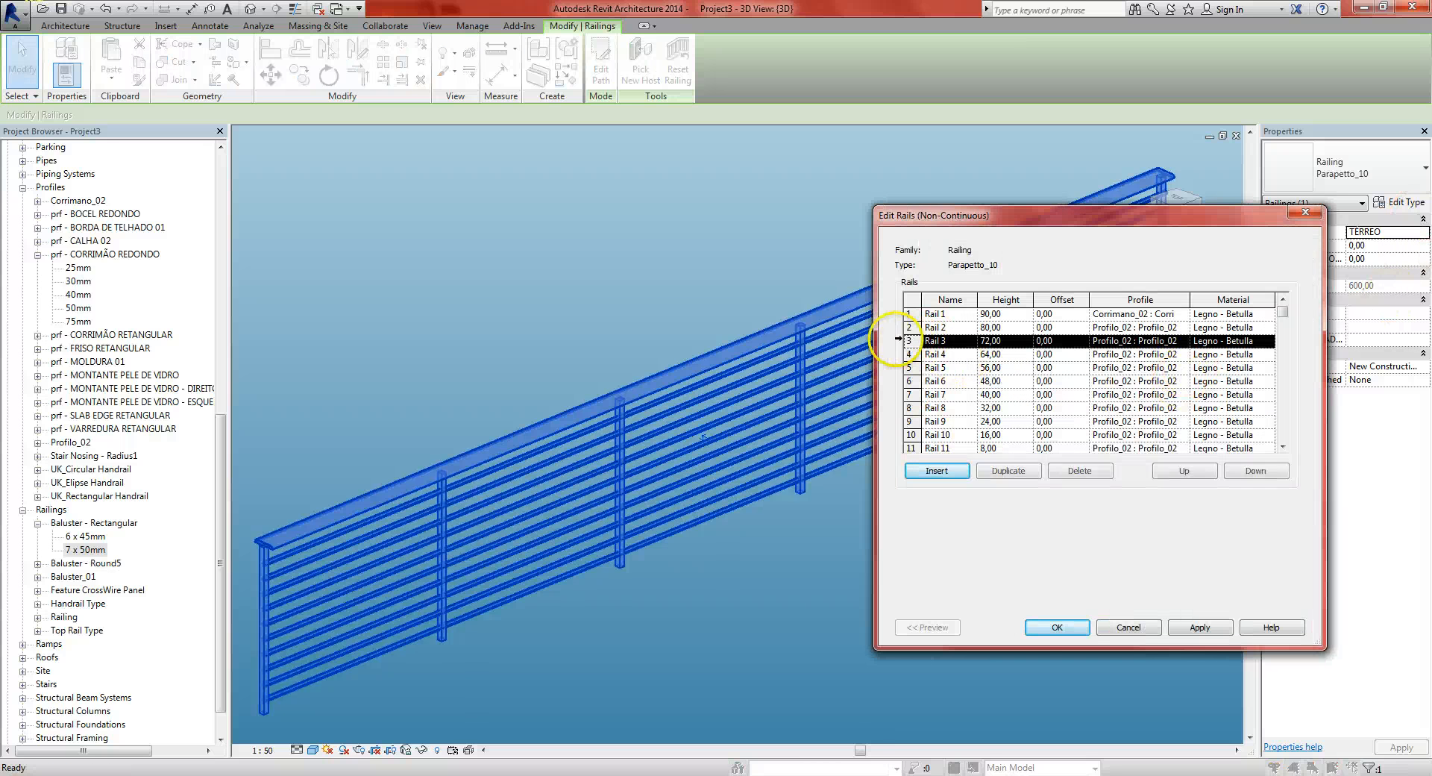
{"action": "left_click", "coordinate": [1079, 470]}
{"action": "left_click", "coordinate": [909, 367]}
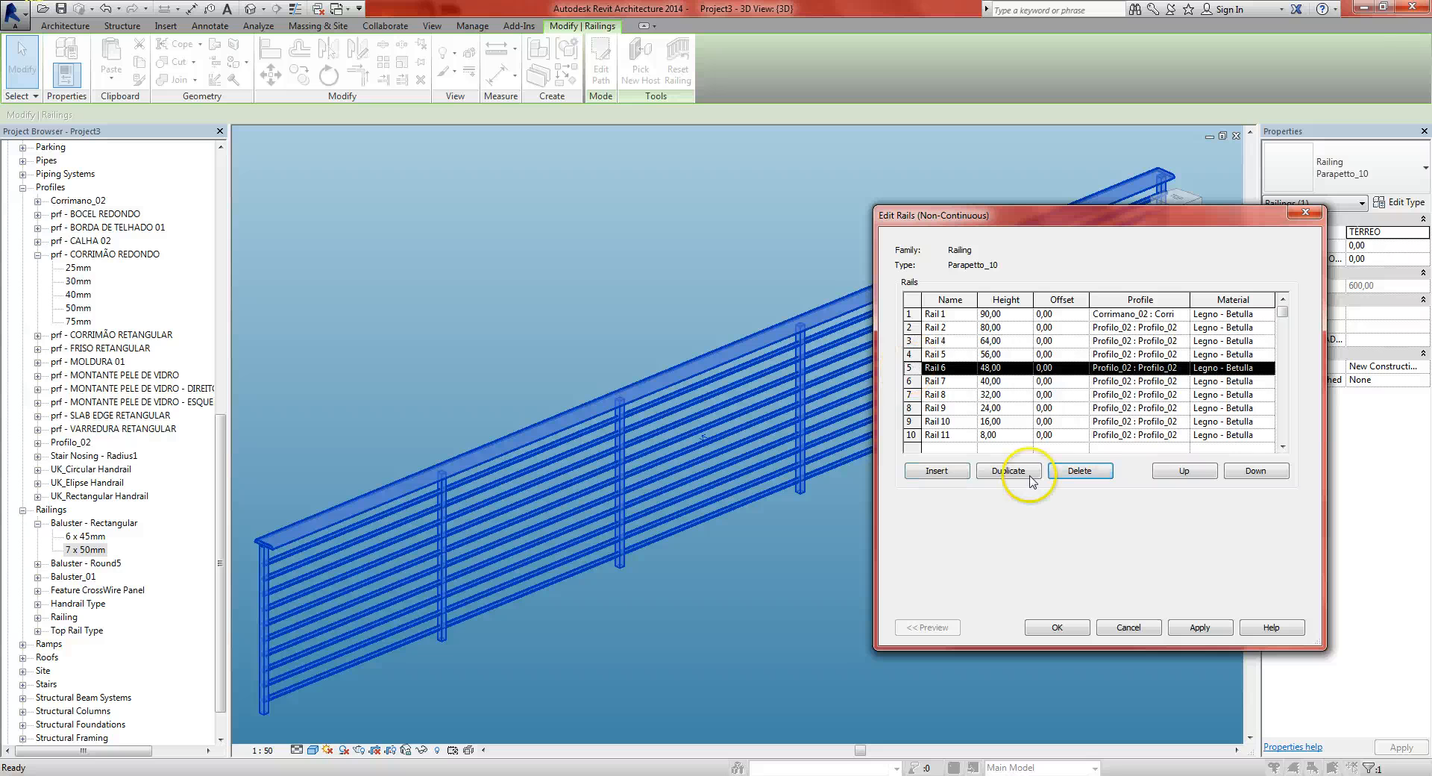
{"action": "left_click", "coordinate": [1079, 470]}
{"action": "left_click", "coordinate": [909, 394]}
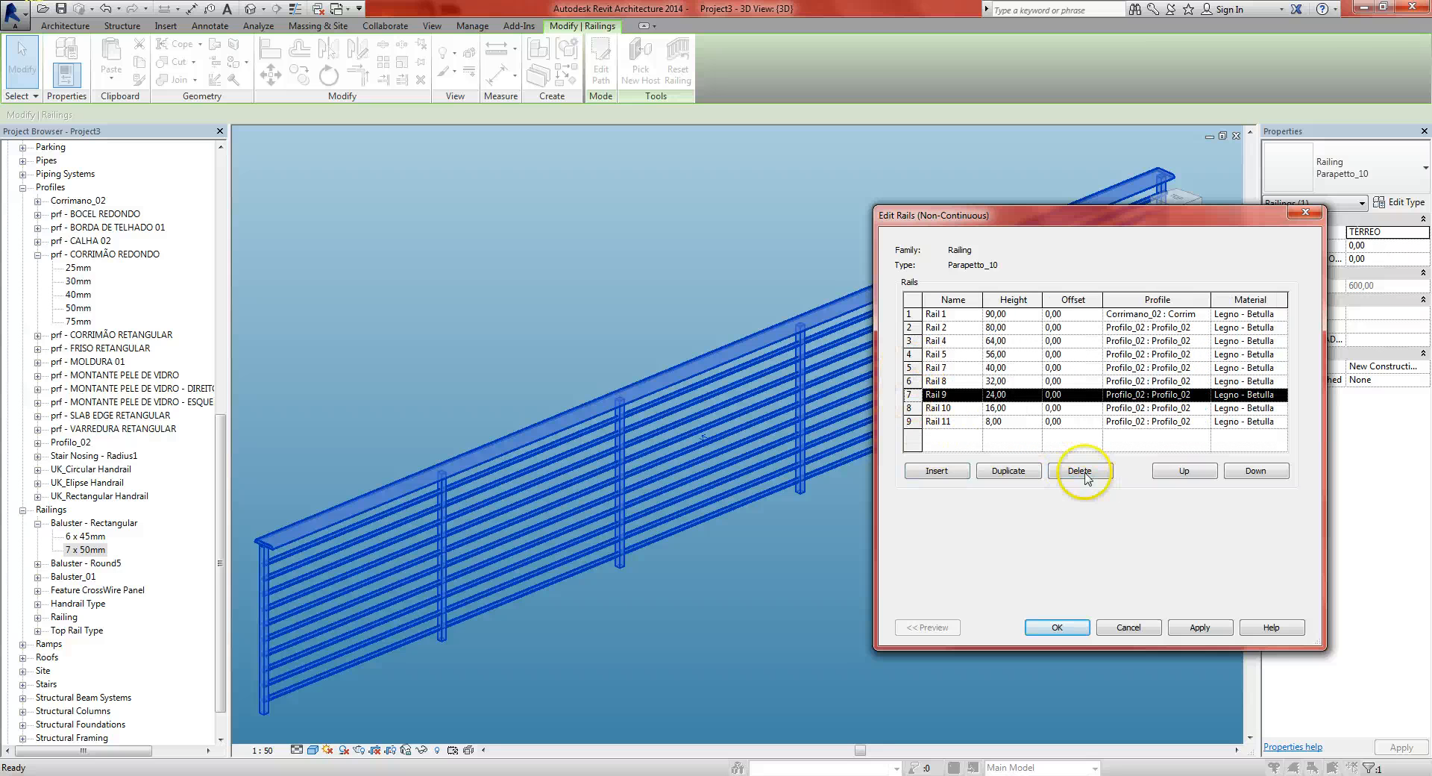
{"action": "left_click", "coordinate": [1079, 470]}
{"action": "left_click", "coordinate": [1057, 627]}
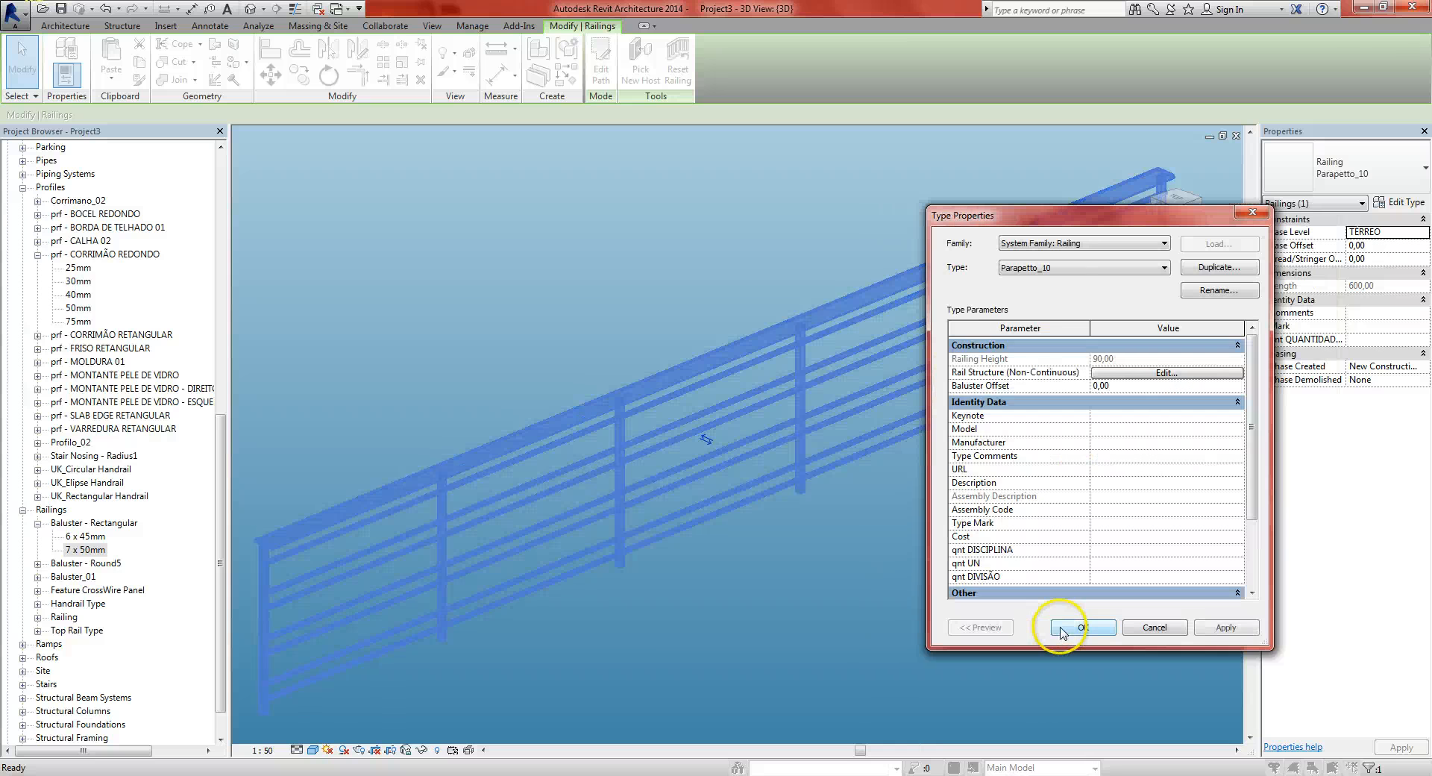
{"action": "left_click", "coordinate": [1076, 632]}
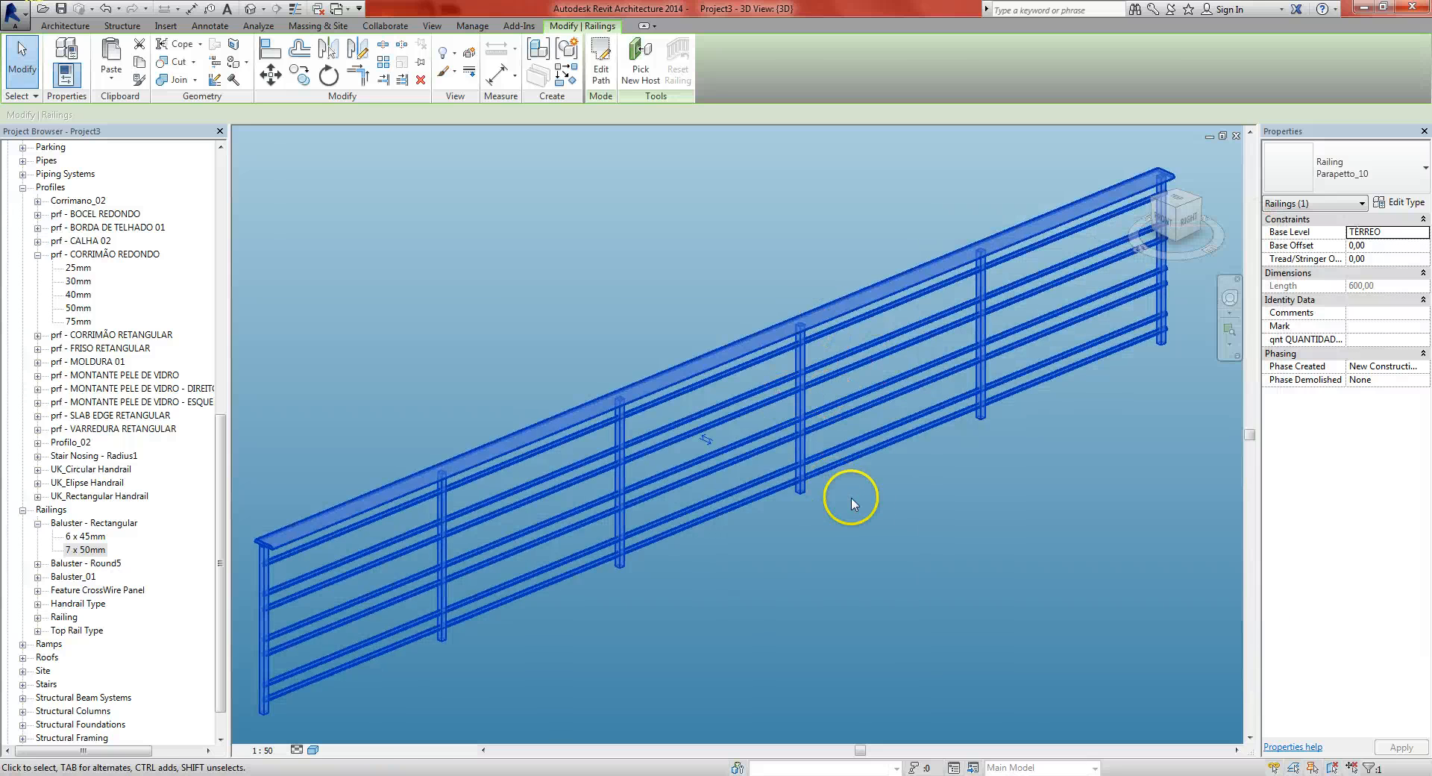
Set the profile of Rail 1 in the Parapetto_10 railing type to prf - CORRIMÃO RETANGULAR : 100 x 50mm and accept the changes
{"action": "middle_click_drag", "start_coordinate": [853, 502], "coordinate": [802, 509]}
{"action": "left_click", "coordinate": [1405, 203]}
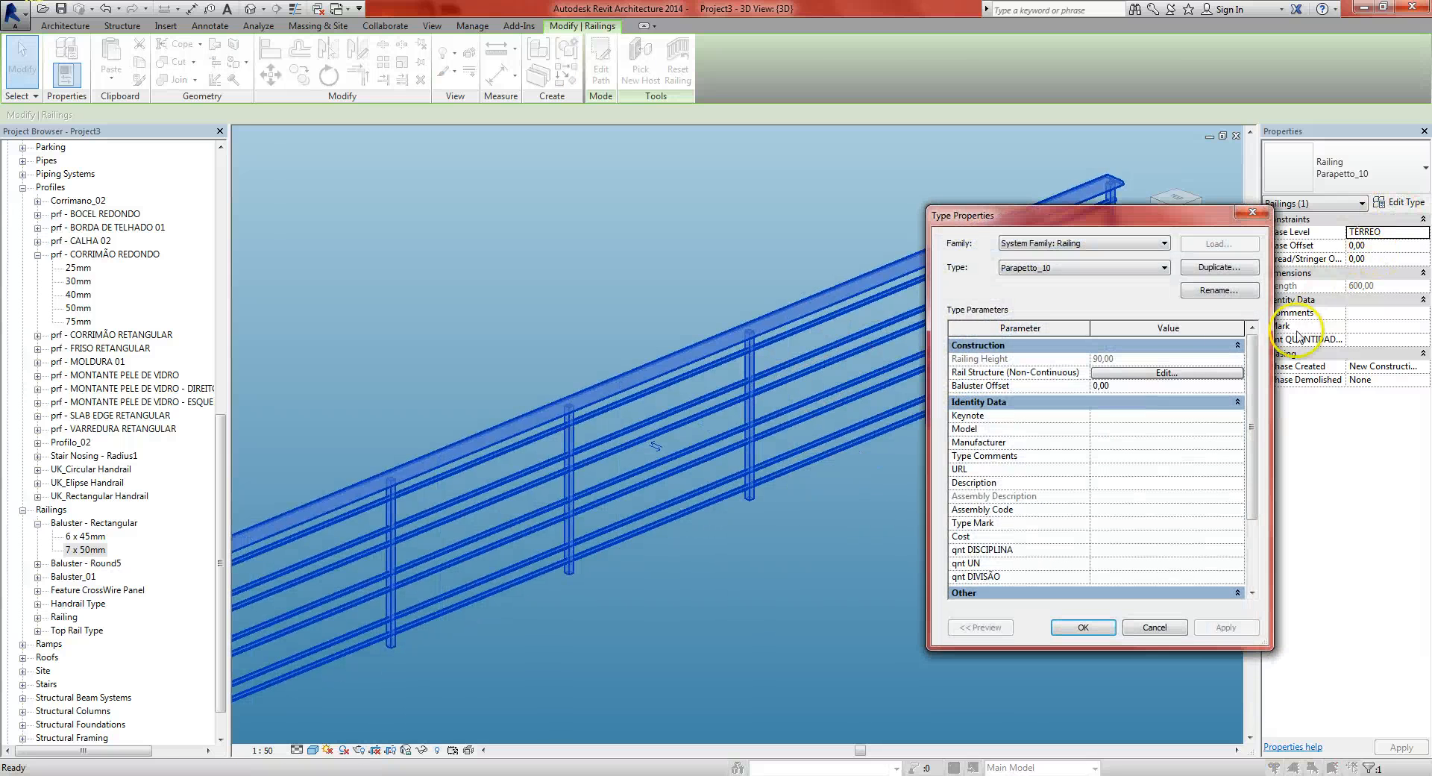
{"action": "left_click", "coordinate": [1208, 375]}
{"action": "left_click", "coordinate": [1127, 314]}
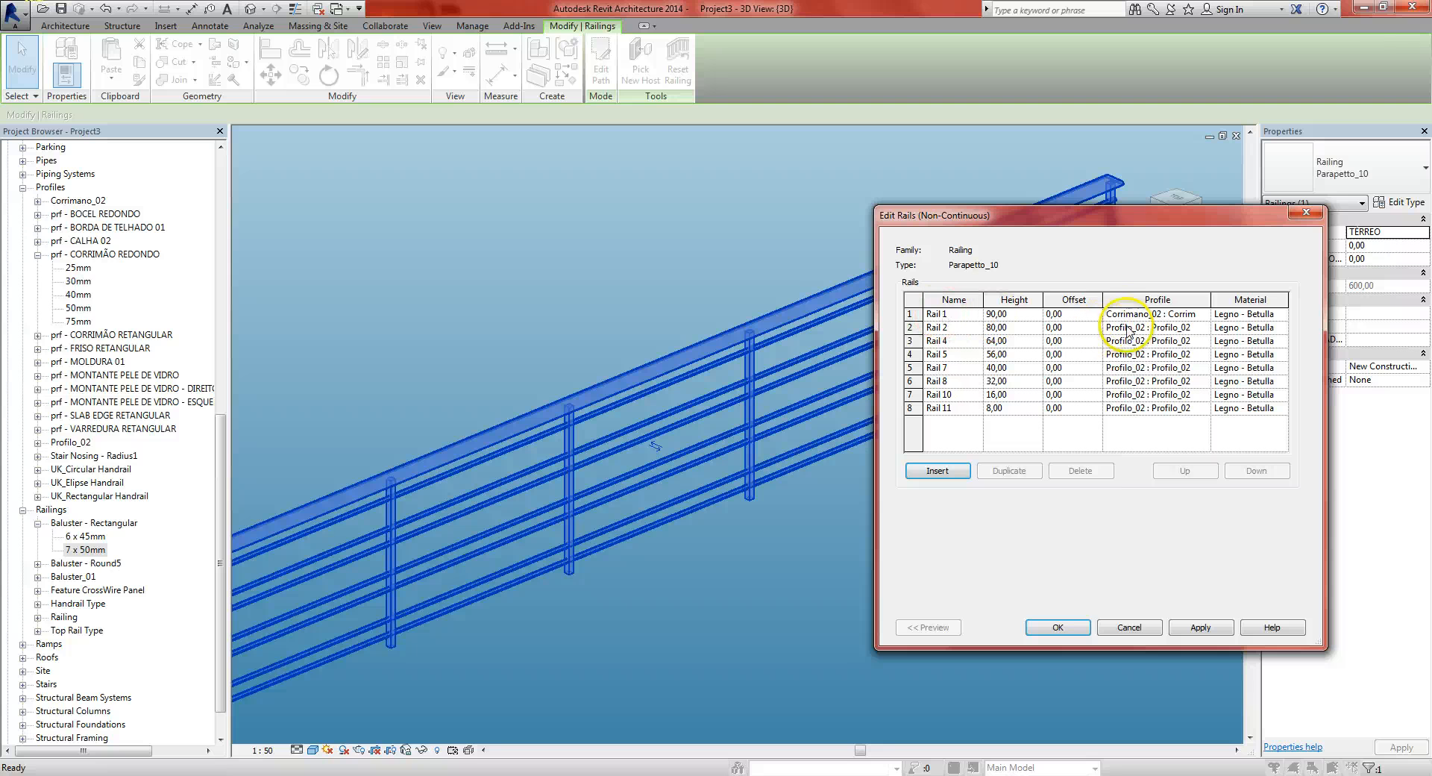
{"action": "left_click", "coordinate": [1203, 314]}
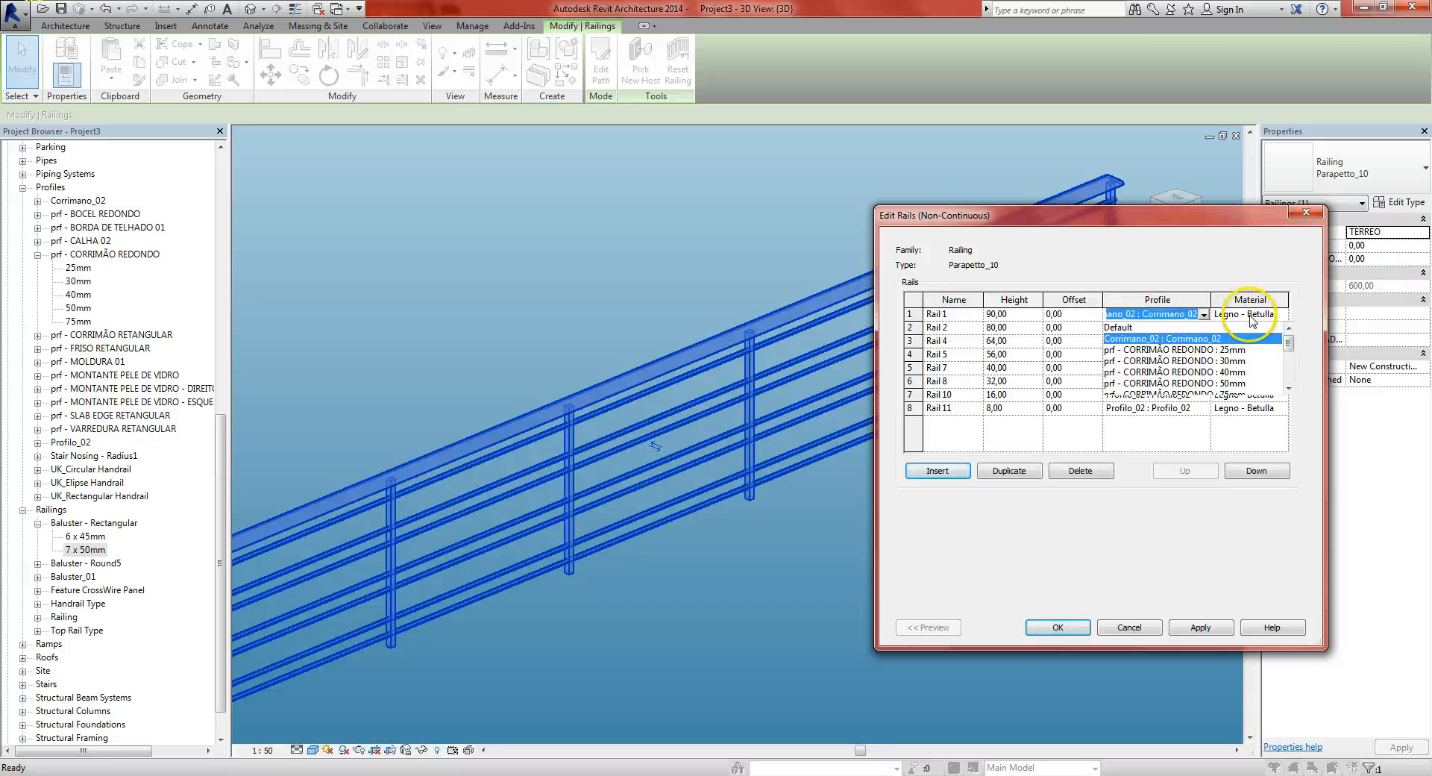
{"action": "scroll", "coordinate": [1223, 358], "scroll_direction": "down", "scroll_amount": 3}
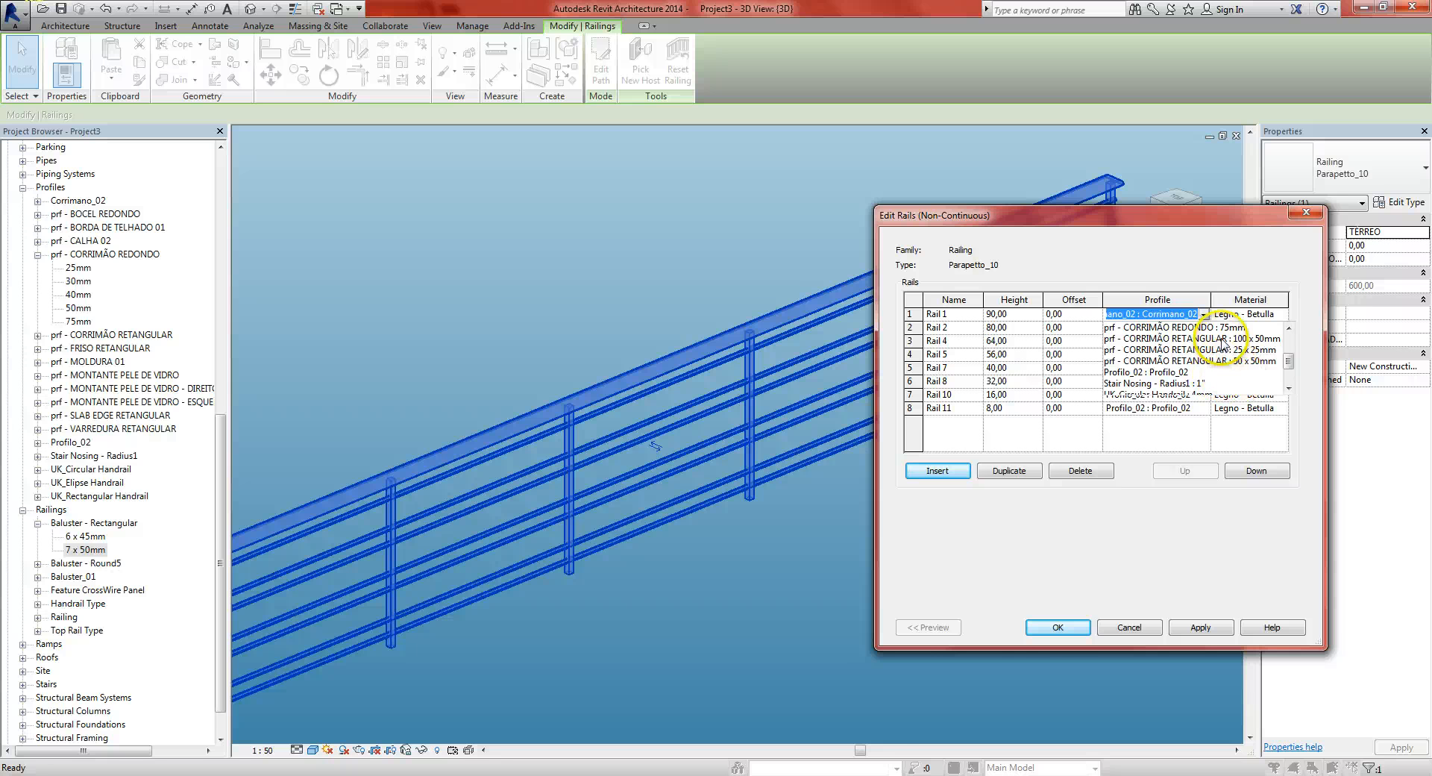
{"action": "left_click", "coordinate": [1223, 373]}
{"action": "left_click", "coordinate": [1055, 626]}
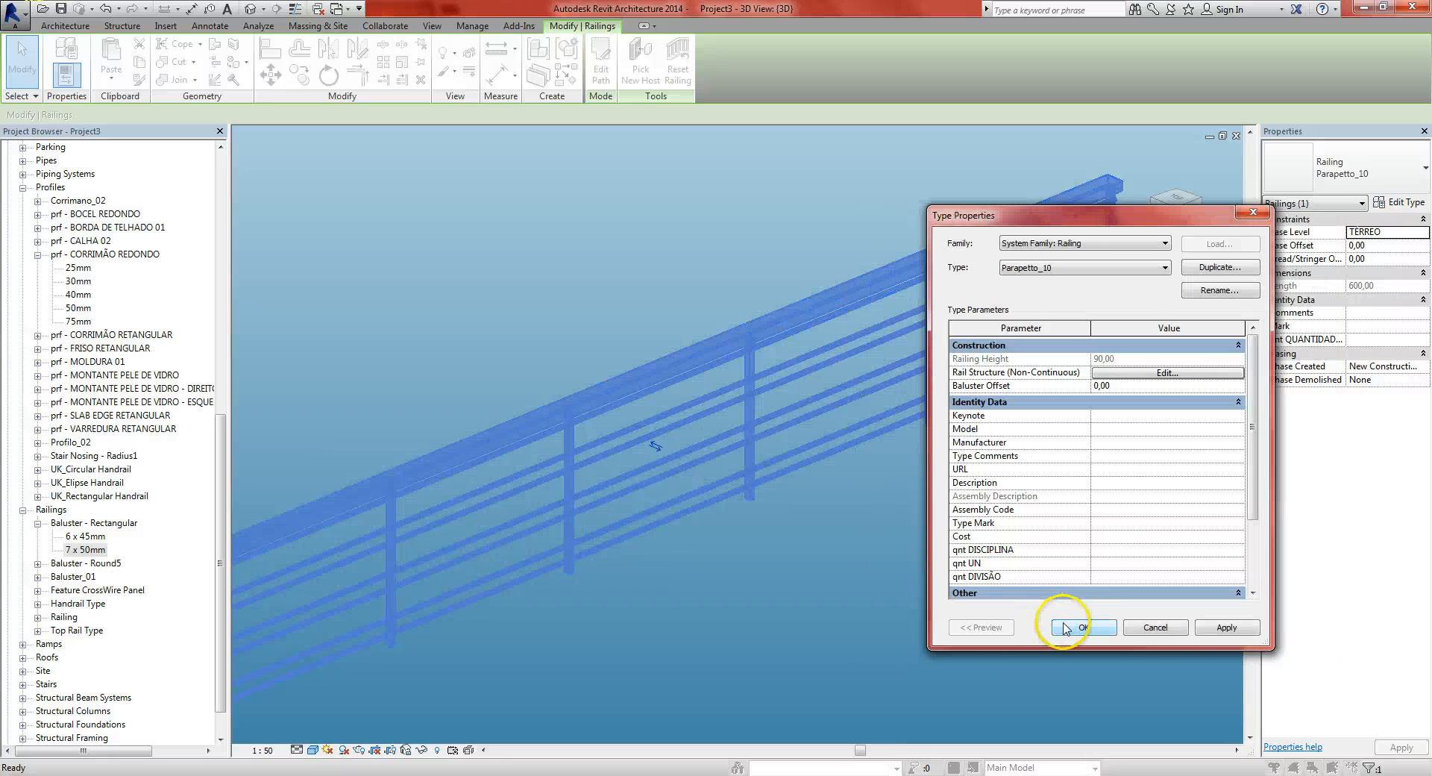
{"action": "left_click", "coordinate": [1074, 626]}
{"action": "left_click", "coordinate": [905, 573]}
Inspect the Parapetto_10 railing's handrail and horizontal rails up close, and look over the other railings and stairs in the model
{"action": "scroll", "coordinate": [1118, 146], "scroll_direction": "up", "scroll_amount": 2}
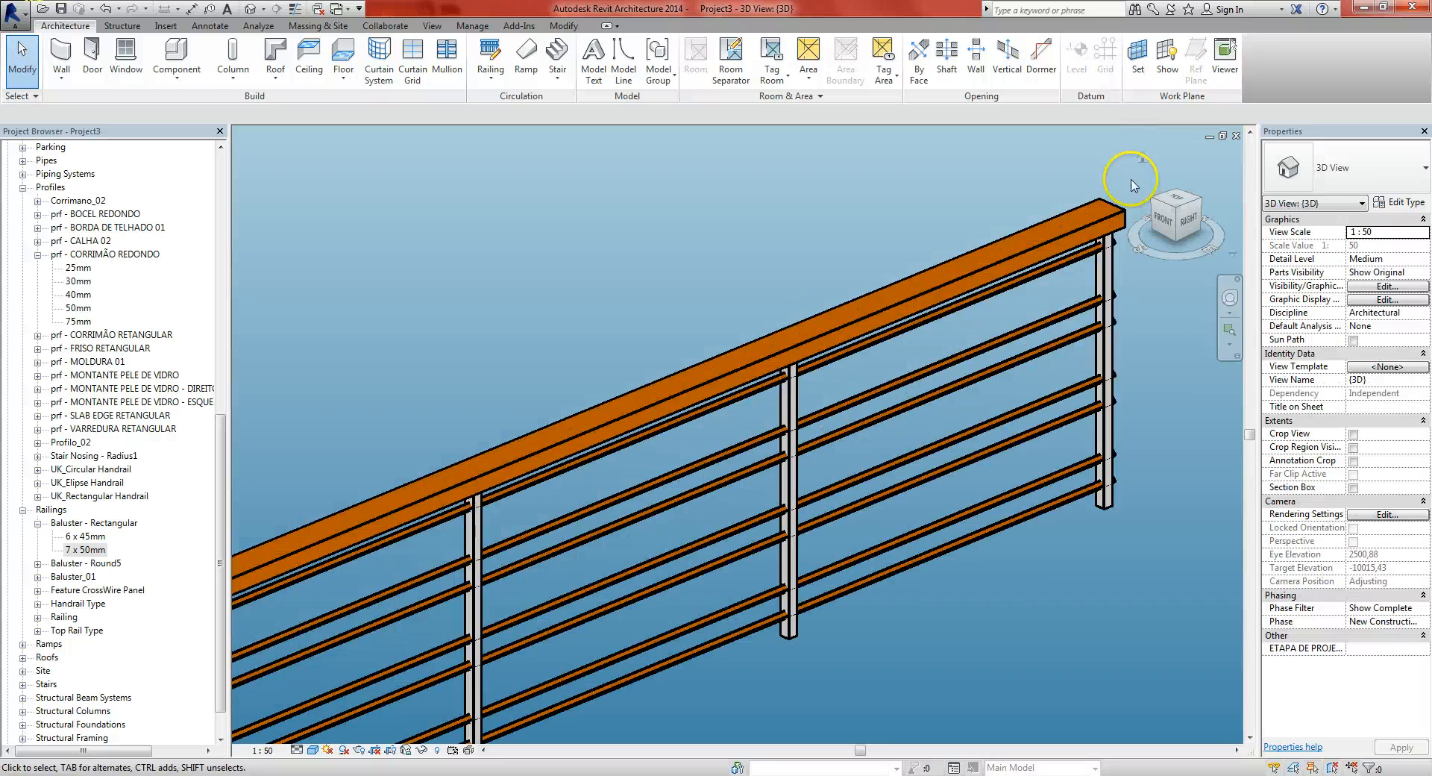
{"action": "scroll", "coordinate": [918, 281], "scroll_direction": "down", "scroll_amount": 5}
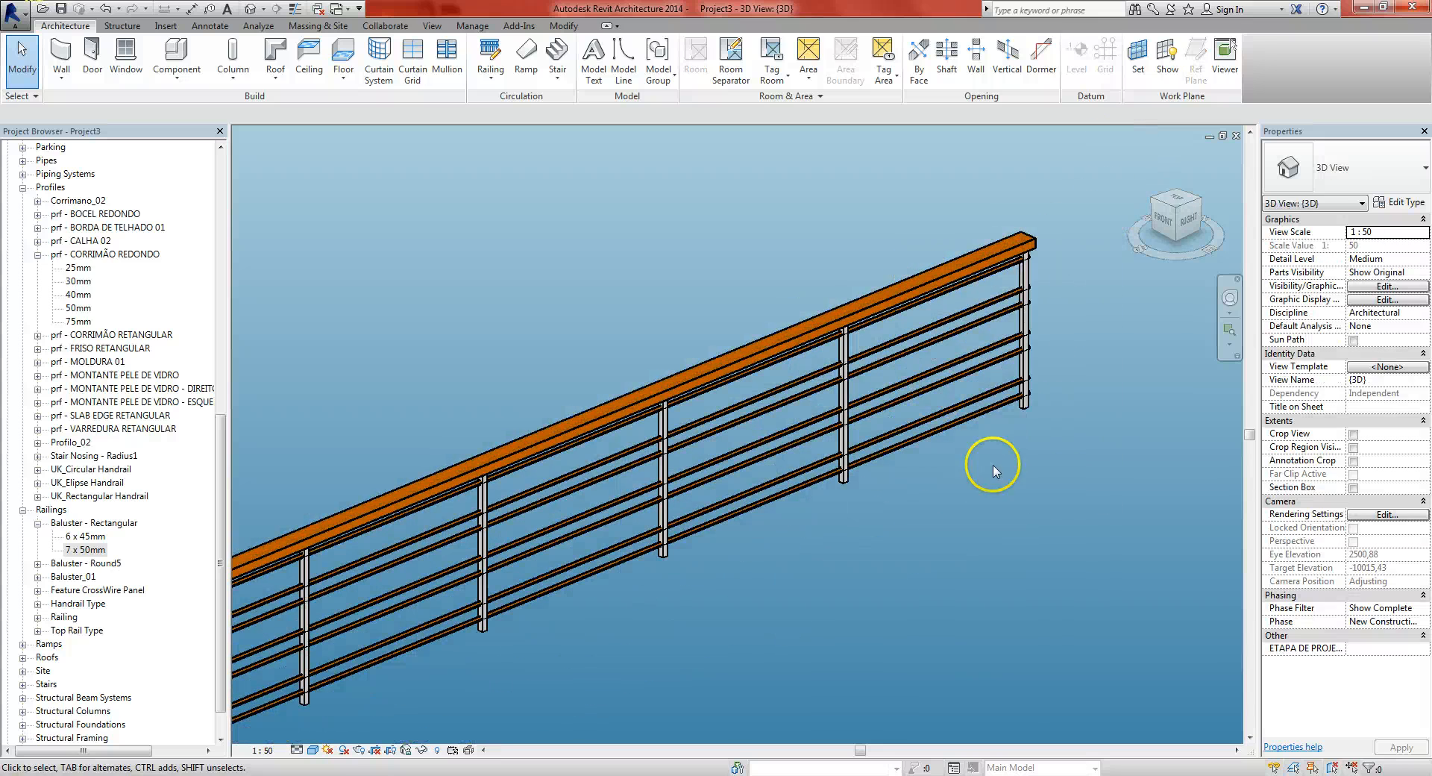
{"action": "scroll", "coordinate": [974, 477], "scroll_direction": "down", "scroll_amount": 2}
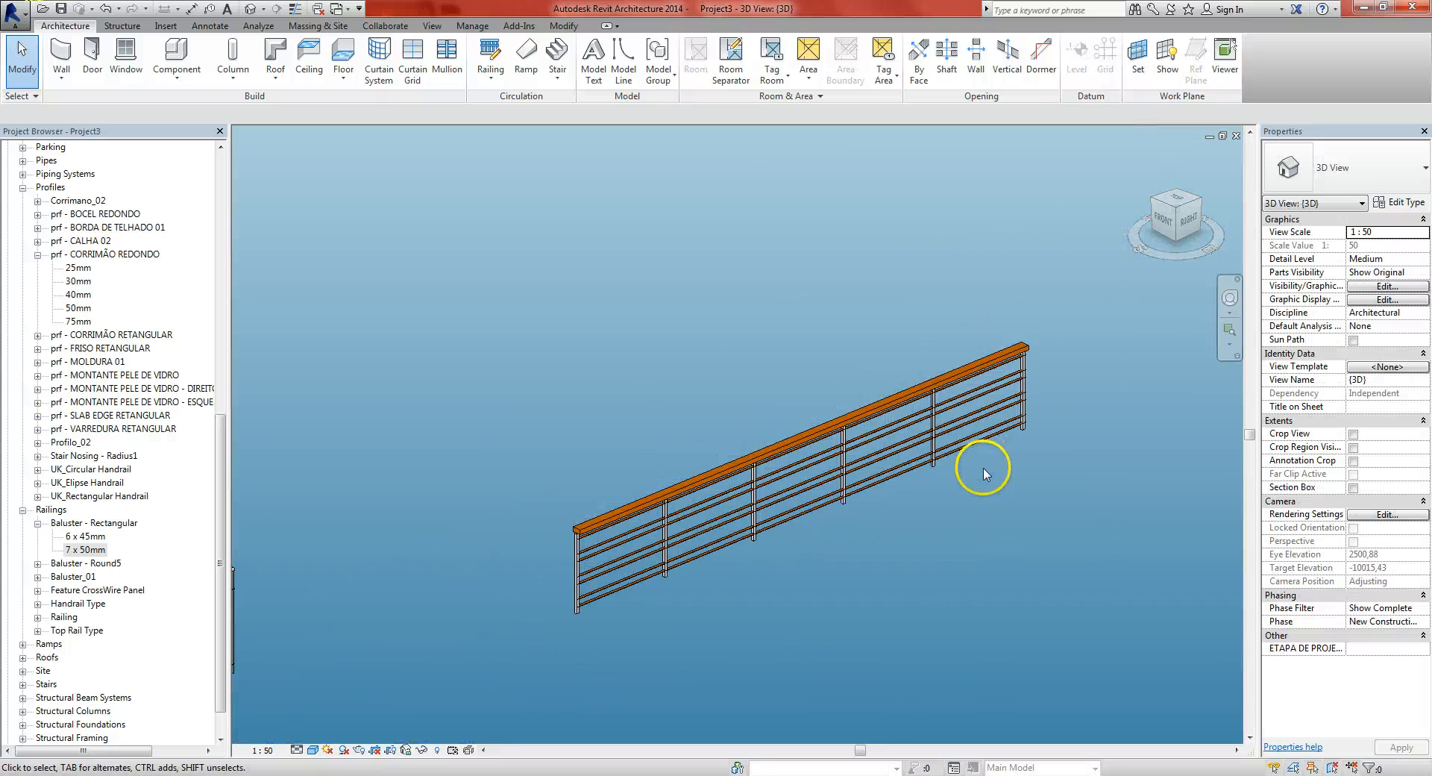
{"action": "scroll", "coordinate": [983, 474], "scroll_direction": "down", "scroll_amount": 5}
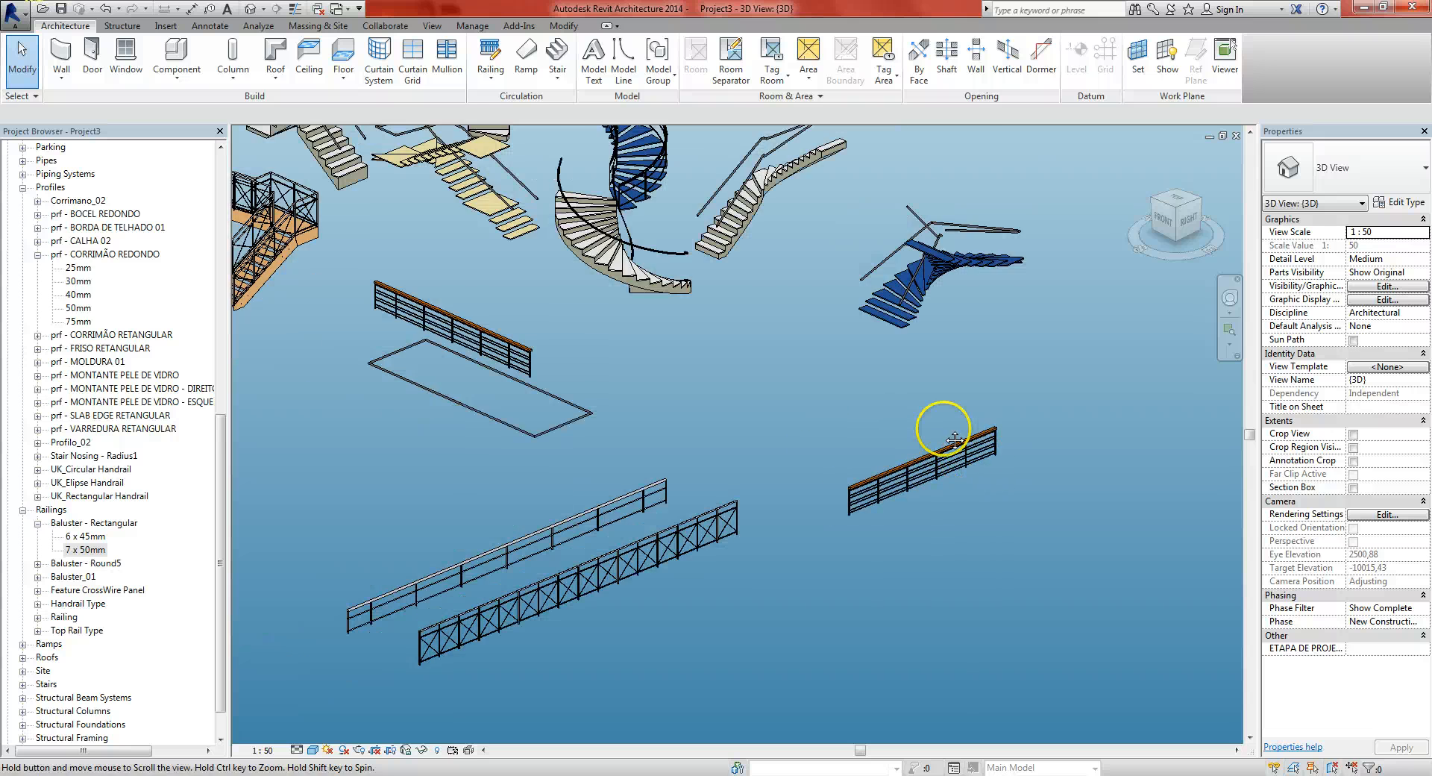
{"action": "middle_click_drag", "start_coordinate": [855, 426], "coordinate": [944, 428]}
{"action": "middle_click_drag", "start_coordinate": [806, 438], "coordinate": [895, 438]}
{"action": "middle_click_drag", "start_coordinate": [808, 469], "coordinate": [846, 453]}
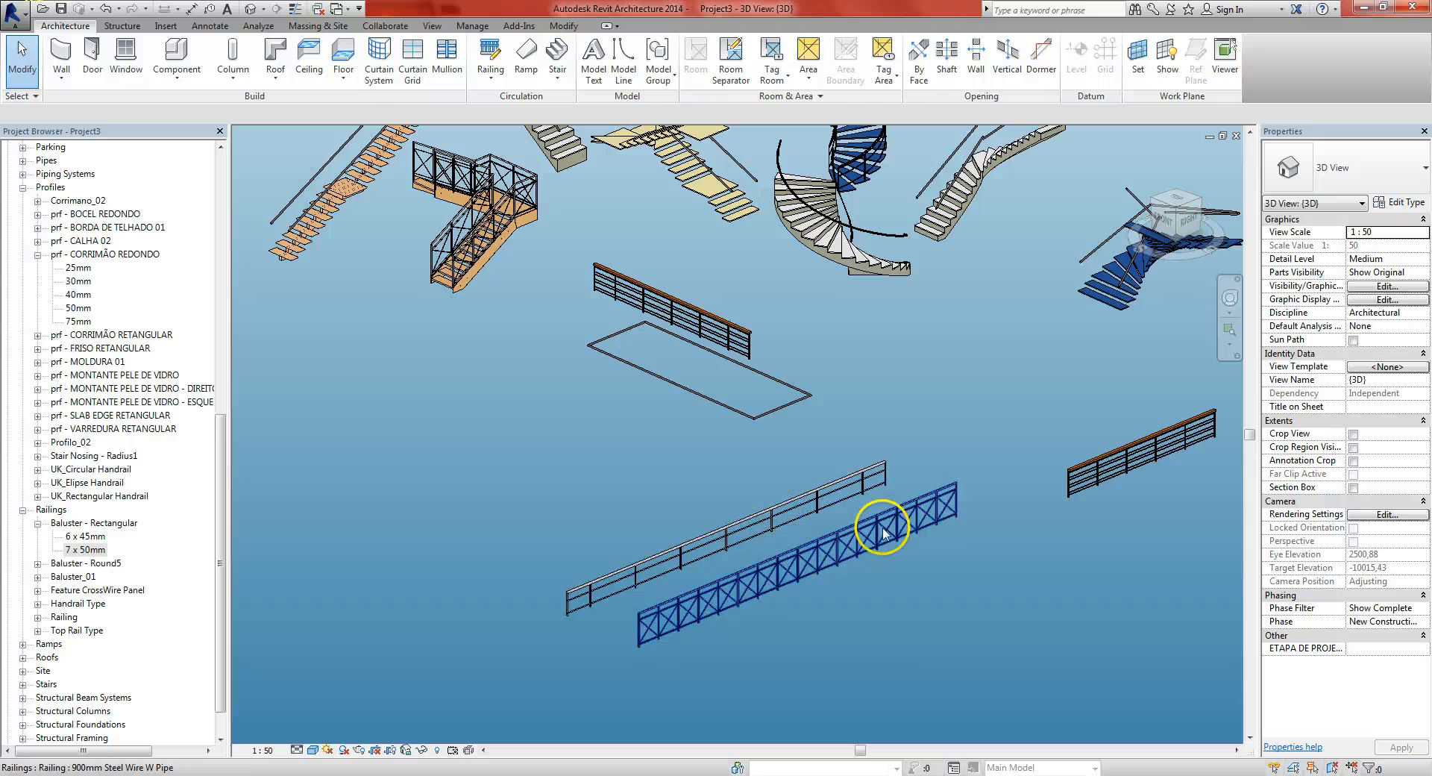
{"action": "scroll", "coordinate": [914, 591], "scroll_direction": "down", "scroll_amount": 3}
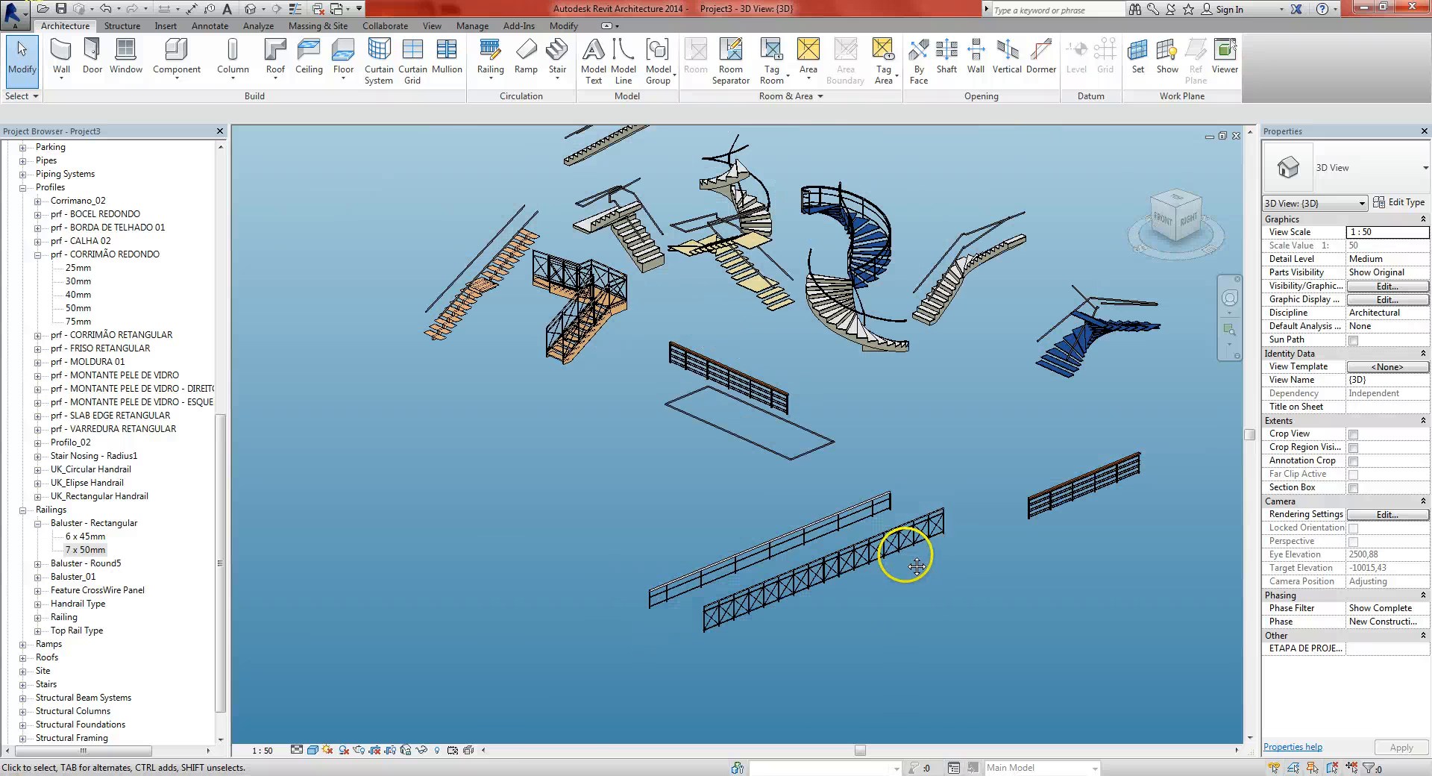
Apply the Parapetto_10 railing's type to both railings of the blue winder stair with Match Type
{"action": "scroll", "coordinate": [982, 409], "scroll_direction": "up", "scroll_amount": 4}
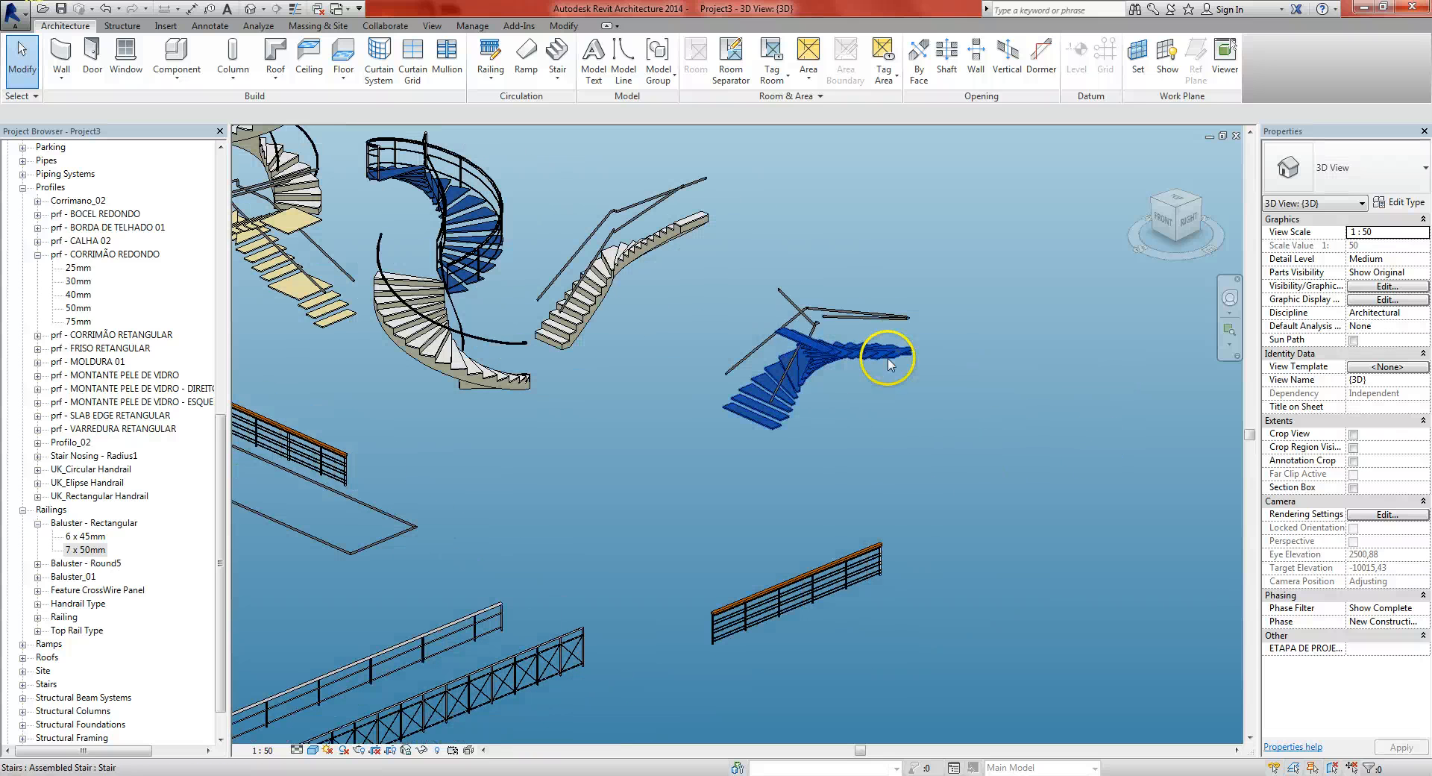
{"action": "scroll", "coordinate": [886, 367], "scroll_direction": "up", "scroll_amount": 2}
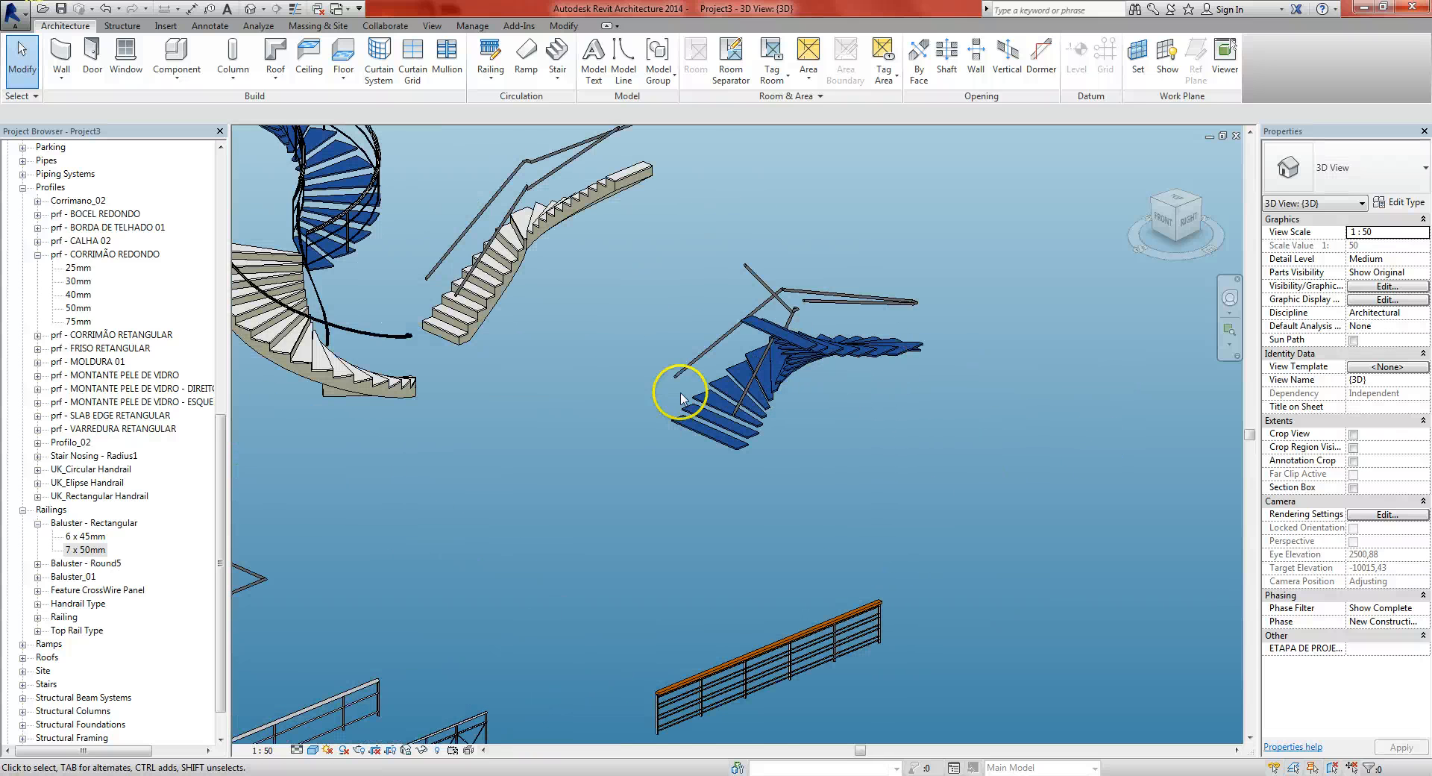
{"action": "scroll", "coordinate": [883, 332], "scroll_direction": "up", "scroll_amount": 1}
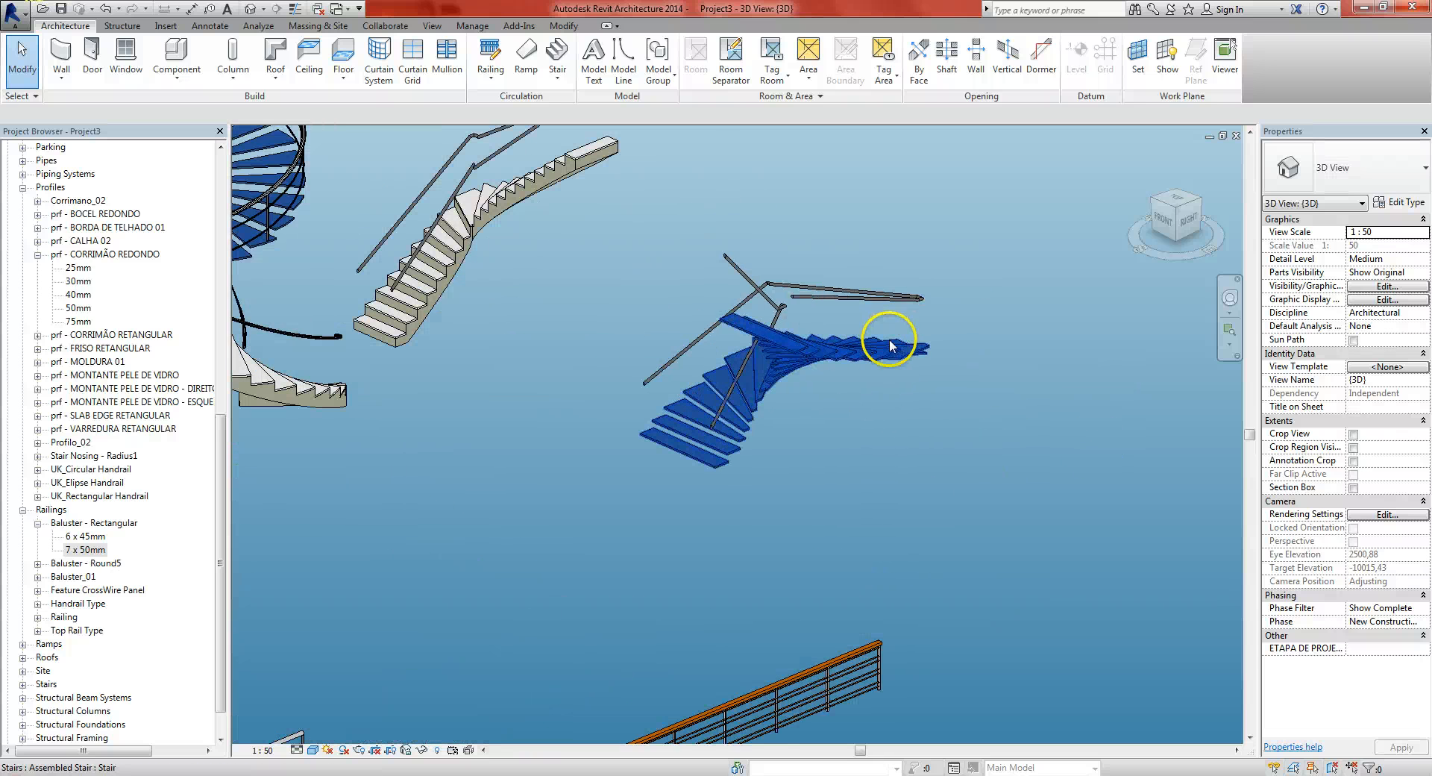
{"action": "left_click", "coordinate": [892, 296]}
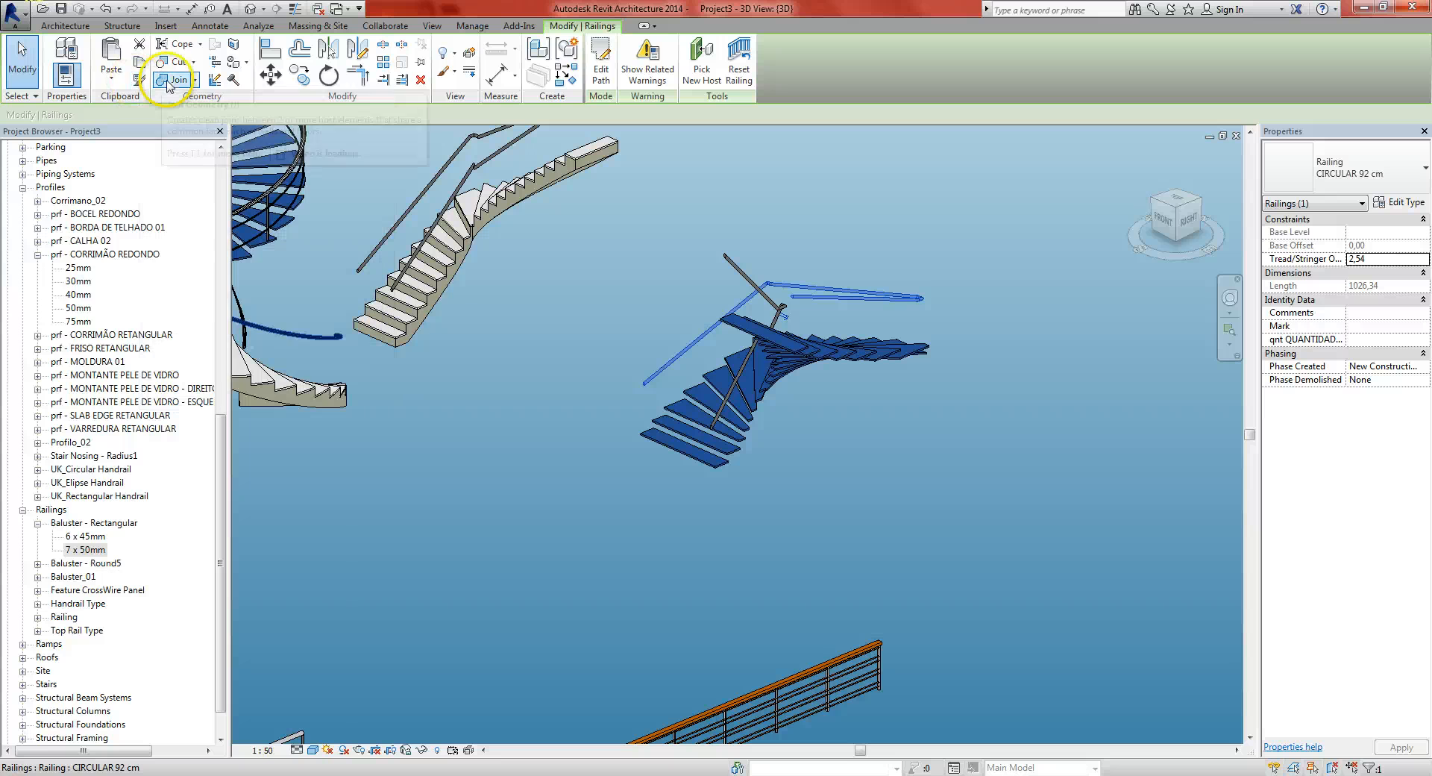
{"action": "left_click", "coordinate": [138, 84]}
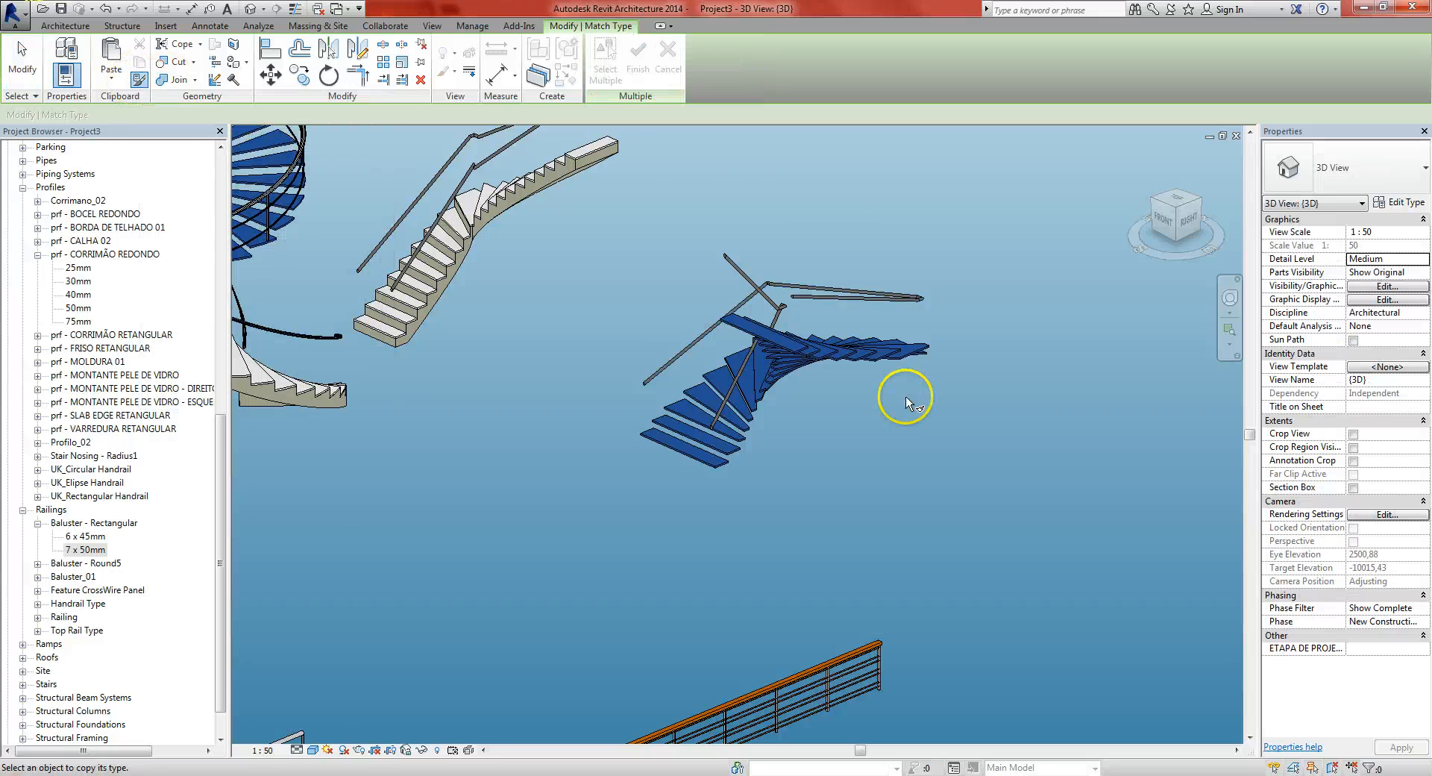
{"action": "middle_click_drag", "start_coordinate": [906, 396], "coordinate": [919, 367]}
{"action": "middle_click_drag", "start_coordinate": [947, 438], "coordinate": [1029, 376]}
{"action": "left_click", "coordinate": [932, 578]}
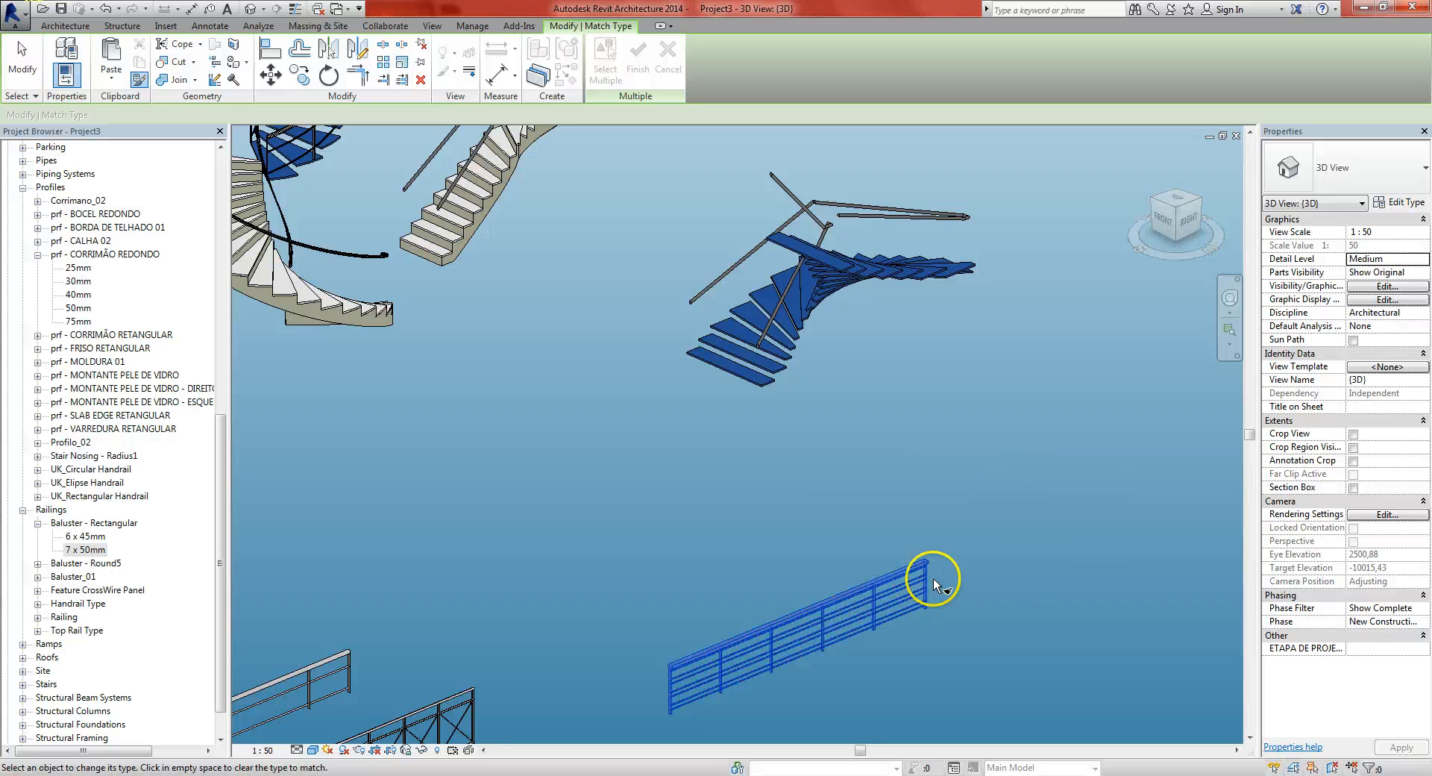
{"action": "left_click", "coordinate": [967, 217]}
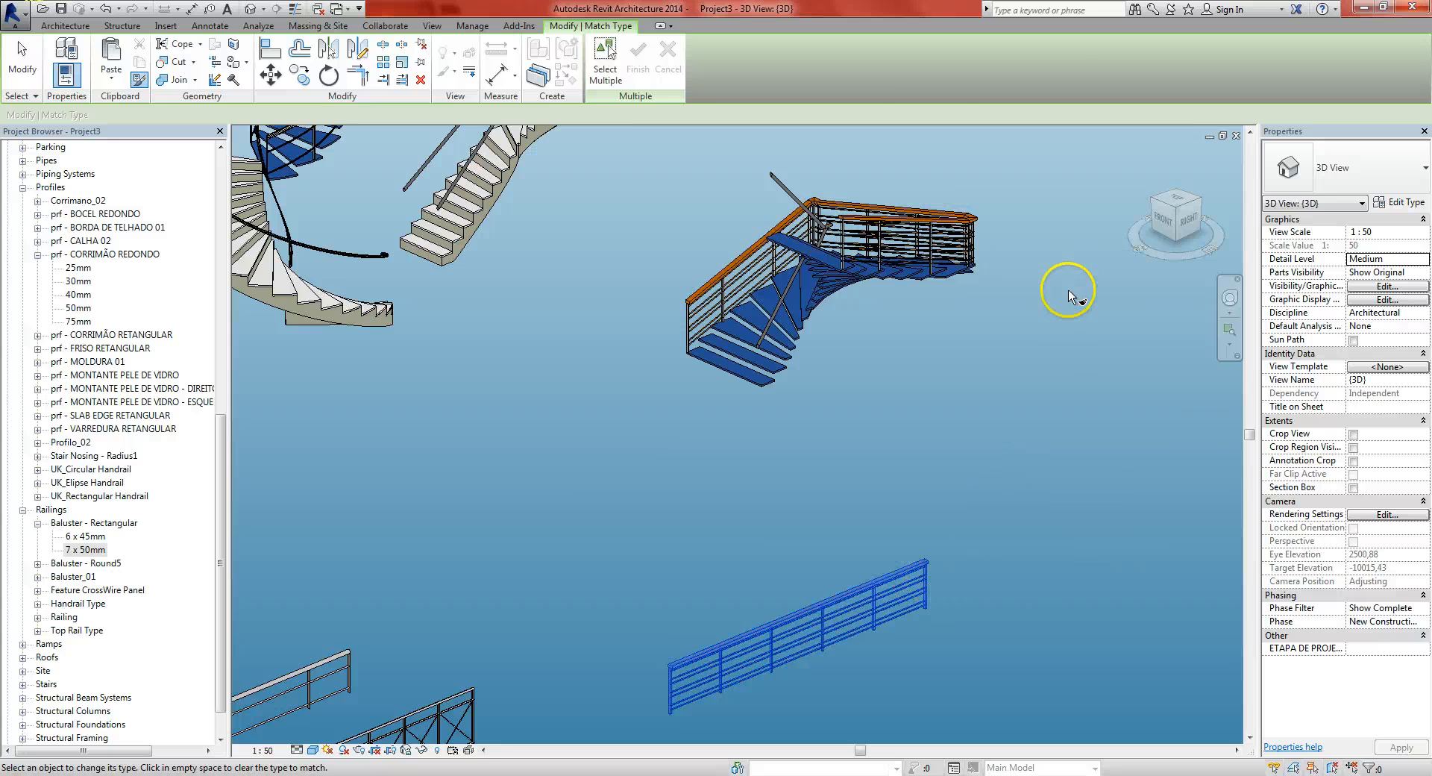
{"action": "left_click", "coordinate": [779, 186]}
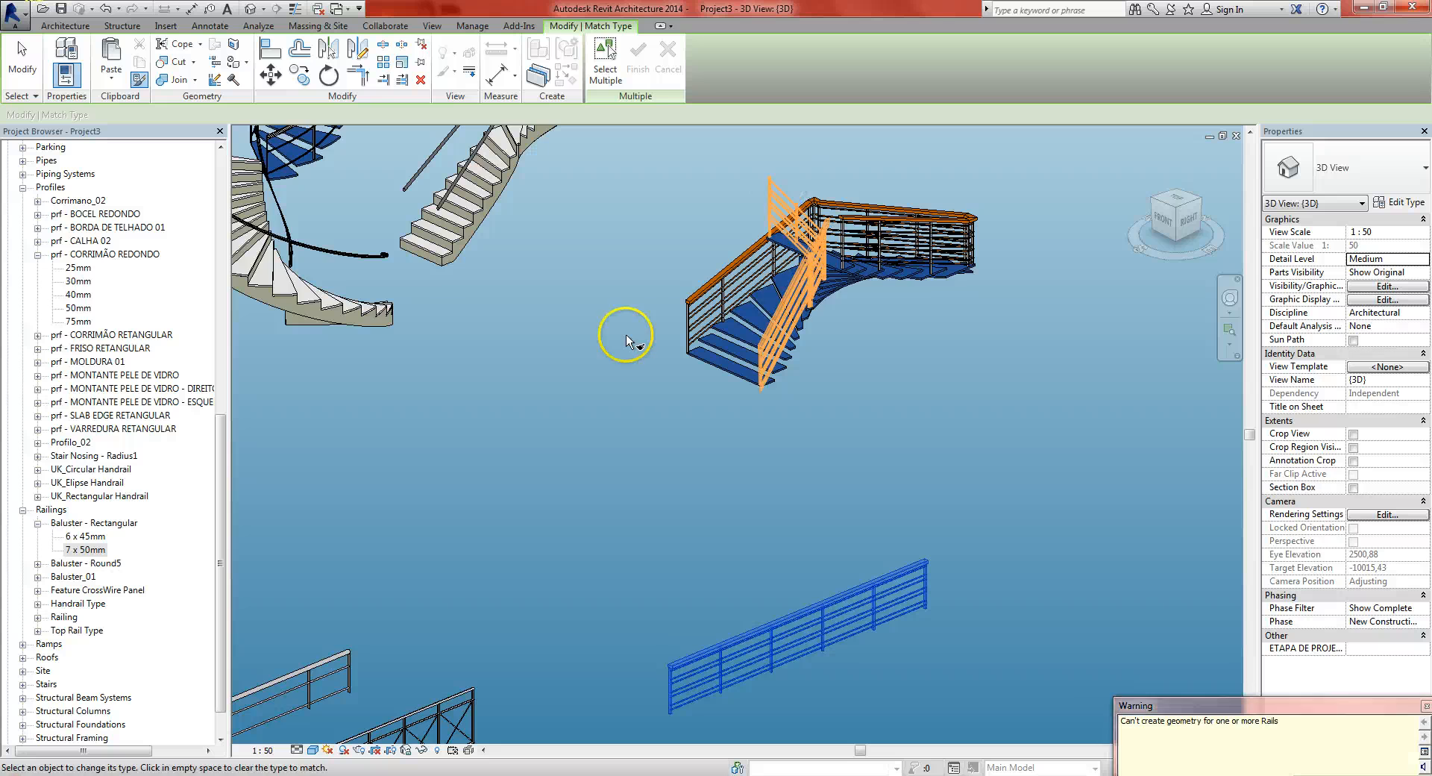
{"action": "key", "text": "Escape"}
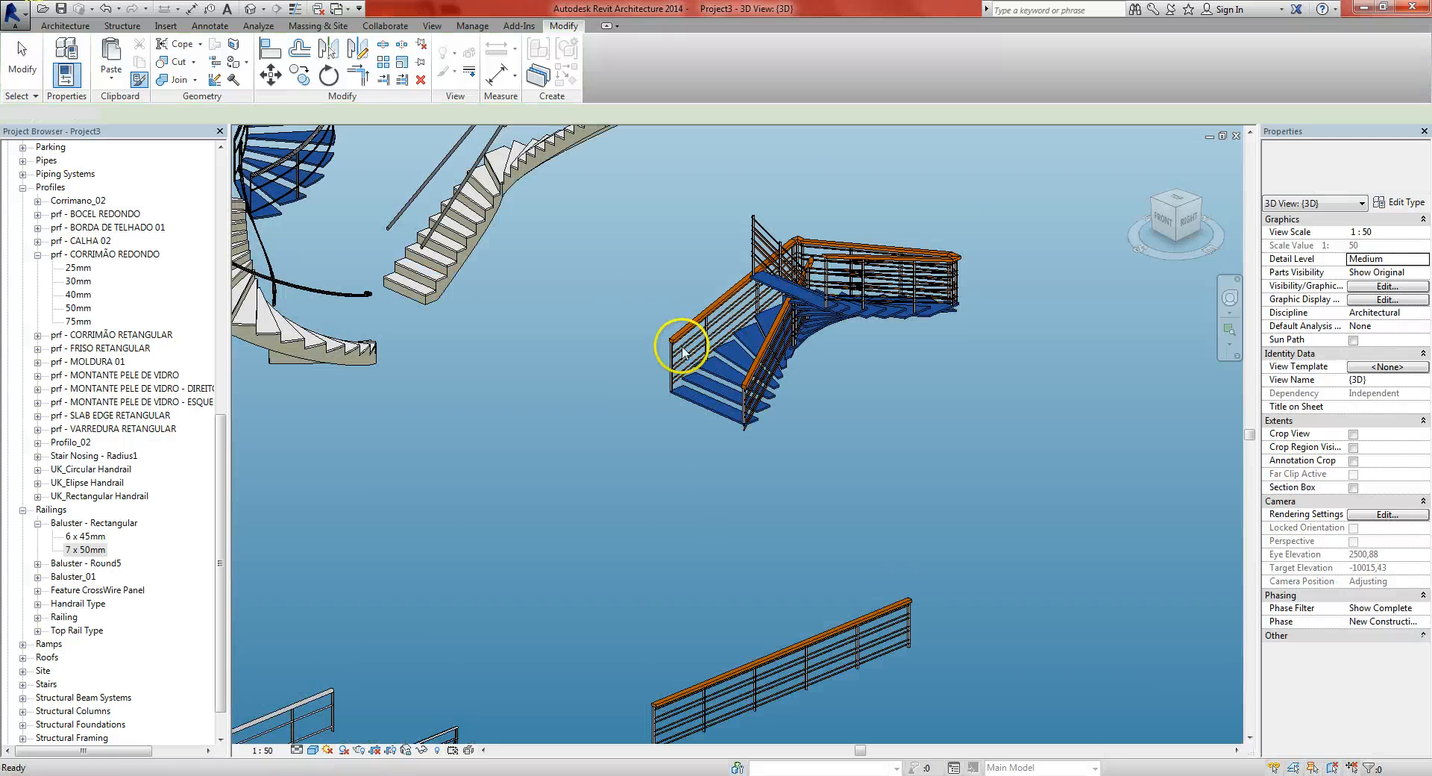
Orbit around the blue winder stair to examine its railings from behind, and view the whole set of stairs and railings
{"action": "left_click", "coordinate": [671, 331]}
{"action": "middle_click_drag", "start_coordinate": [566, 428], "coordinate": [888, 486], "text": "shift"}
{"action": "left_click", "coordinate": [975, 250]}
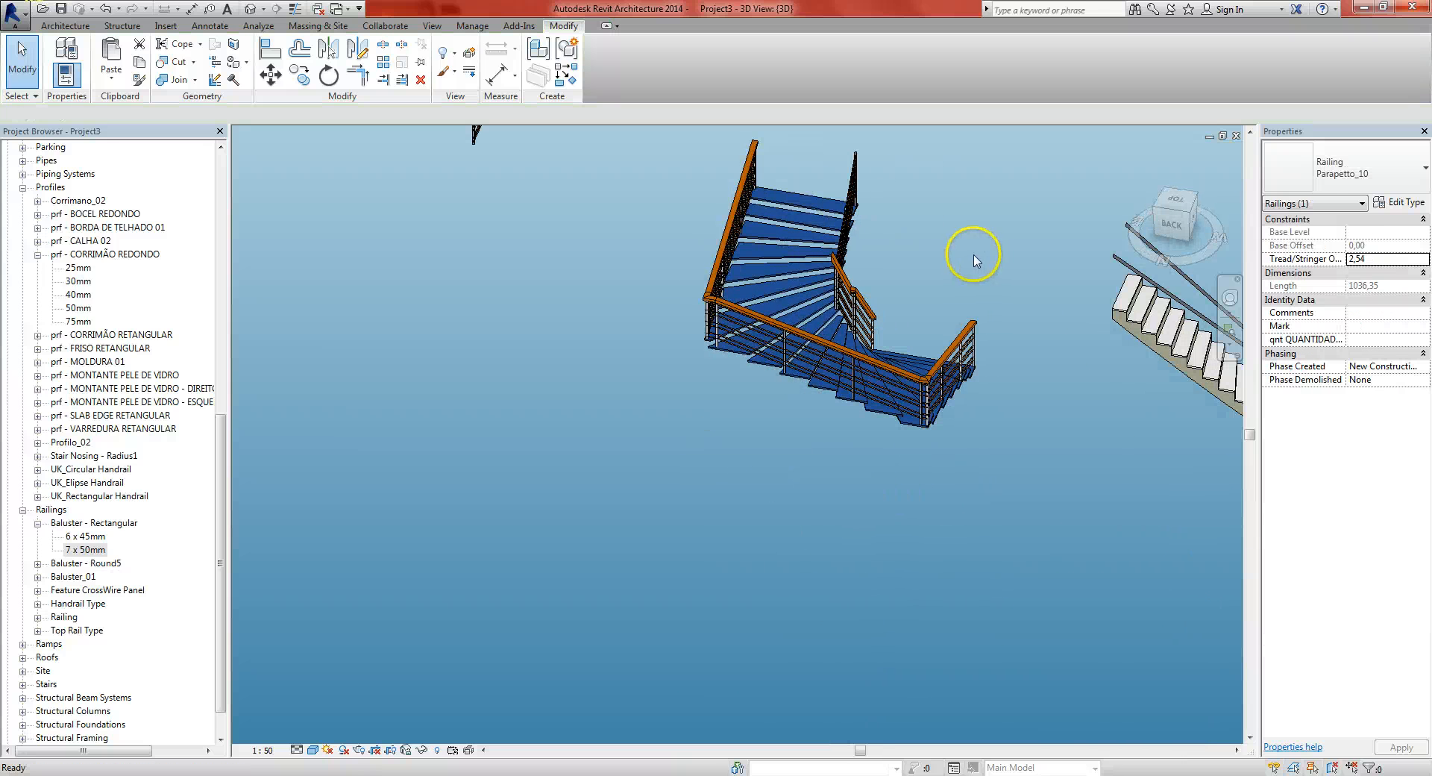
{"action": "scroll", "coordinate": [975, 250], "scroll_direction": "down", "scroll_amount": 3}
{"action": "mouse_move", "coordinate": [851, 350]}
{"action": "middle_mouse_down"}
{"action": "mouse_move", "coordinate": [807, 354]}
{"action": "mouse_move", "coordinate": [706, 444]}
{"action": "middle_mouse_up"}
{"action": "scroll", "coordinate": [688, 445], "scroll_direction": "down", "scroll_amount": 3}
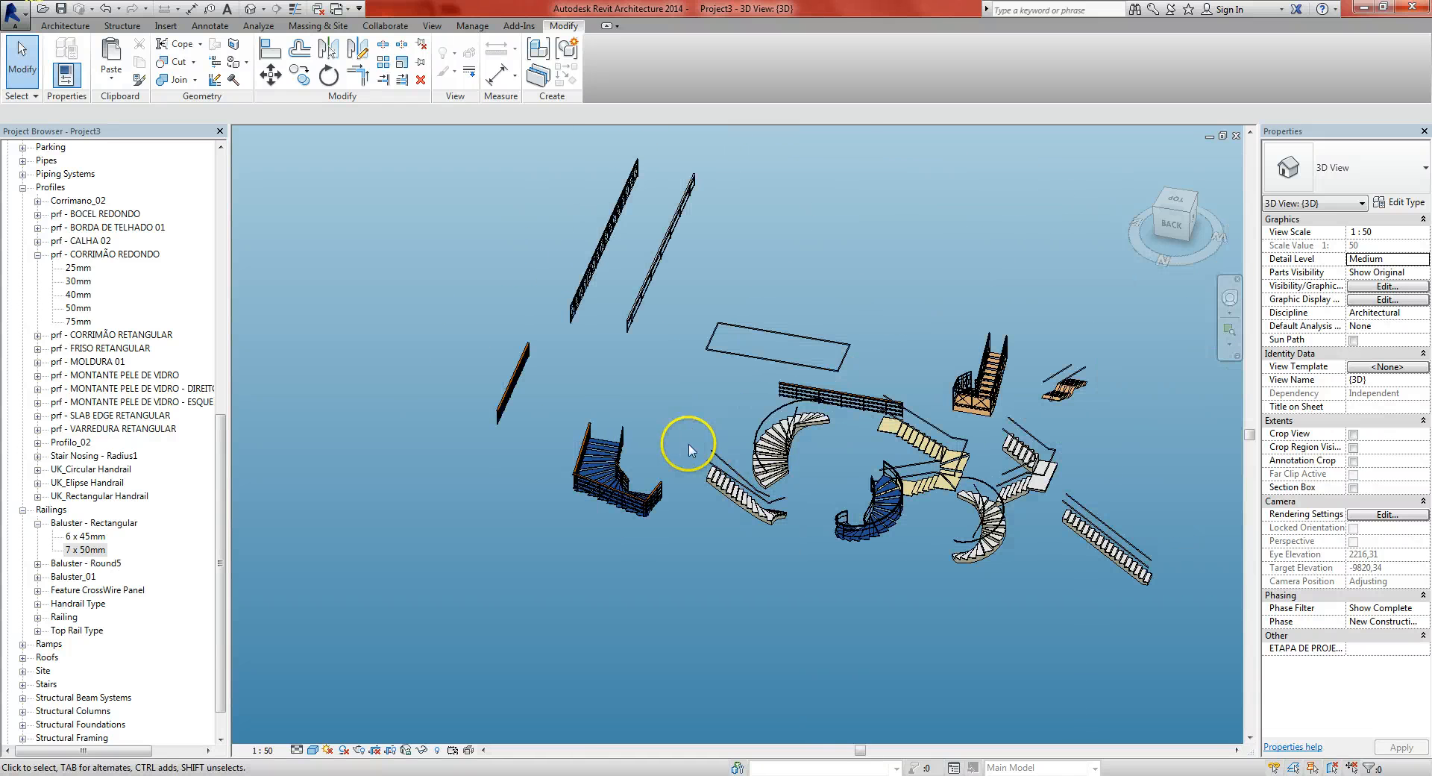